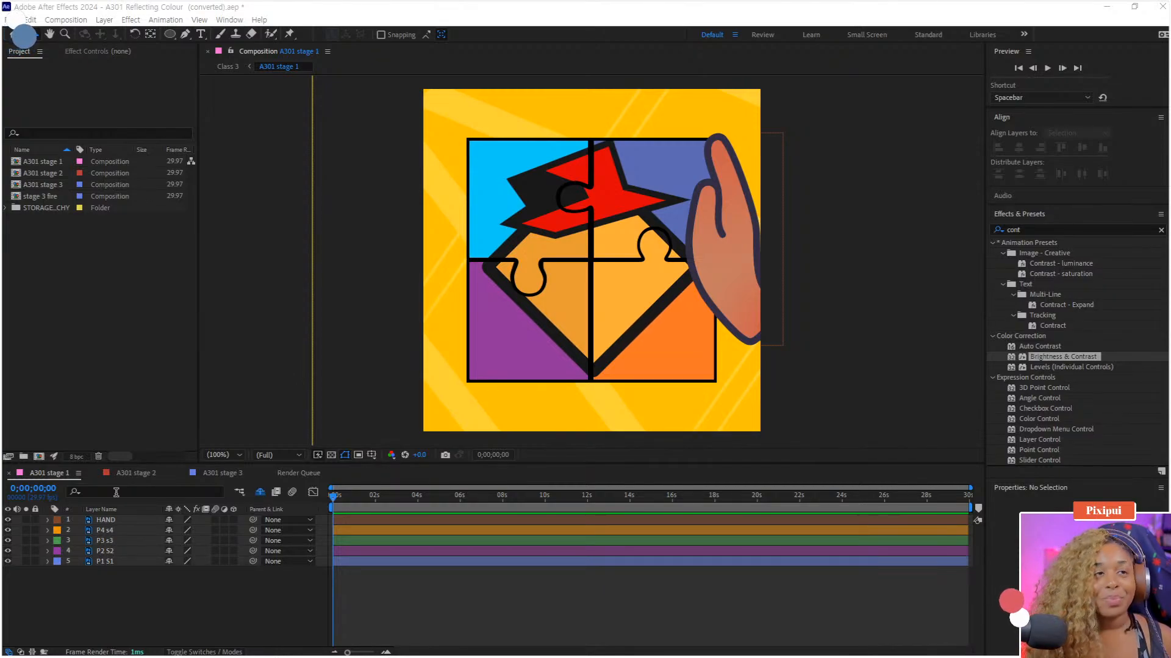
Step: Hide the HAND, P4 s4, P3 s3, P2 S2 and P1 S1 layers so only the yellow background remains
drag(8, 520, 11, 569)
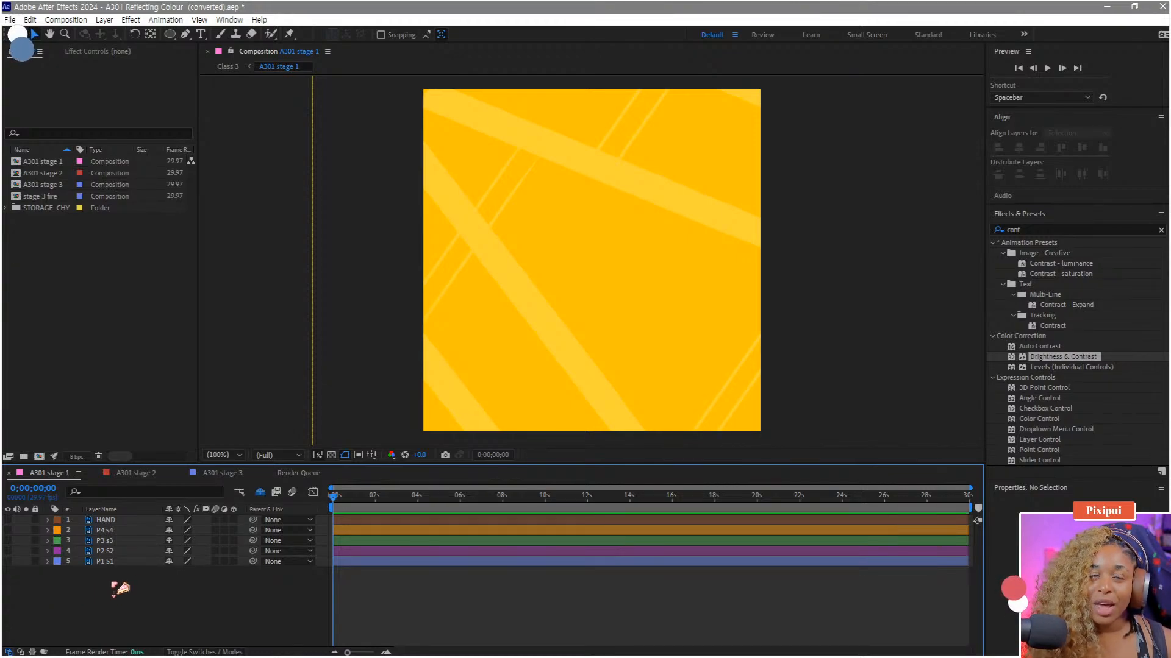
click(272, 494)
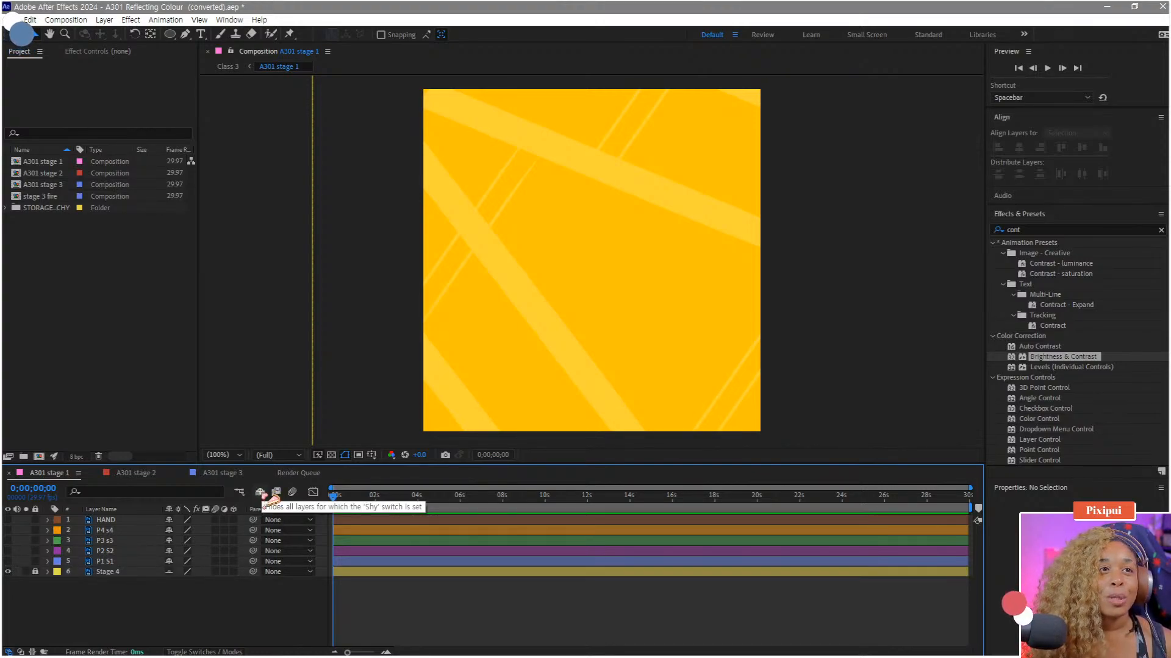
click(272, 495)
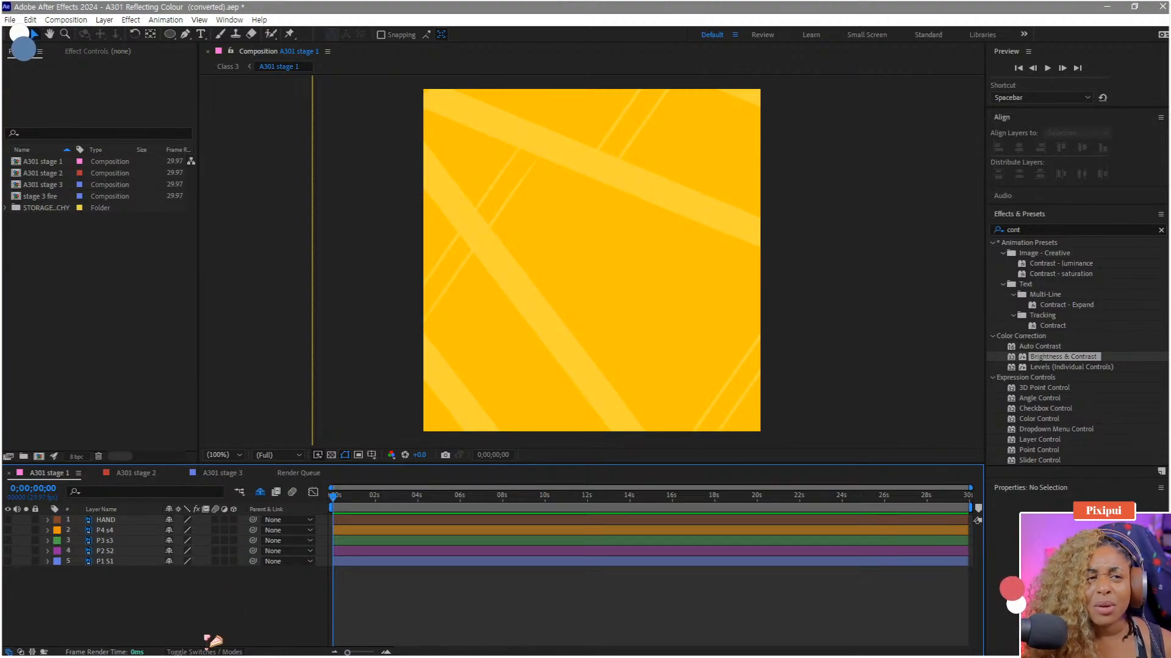
Step: Draw a purple circle near the middle of the composition with the Ellipse Tool, on a new shape layer
click(98, 562)
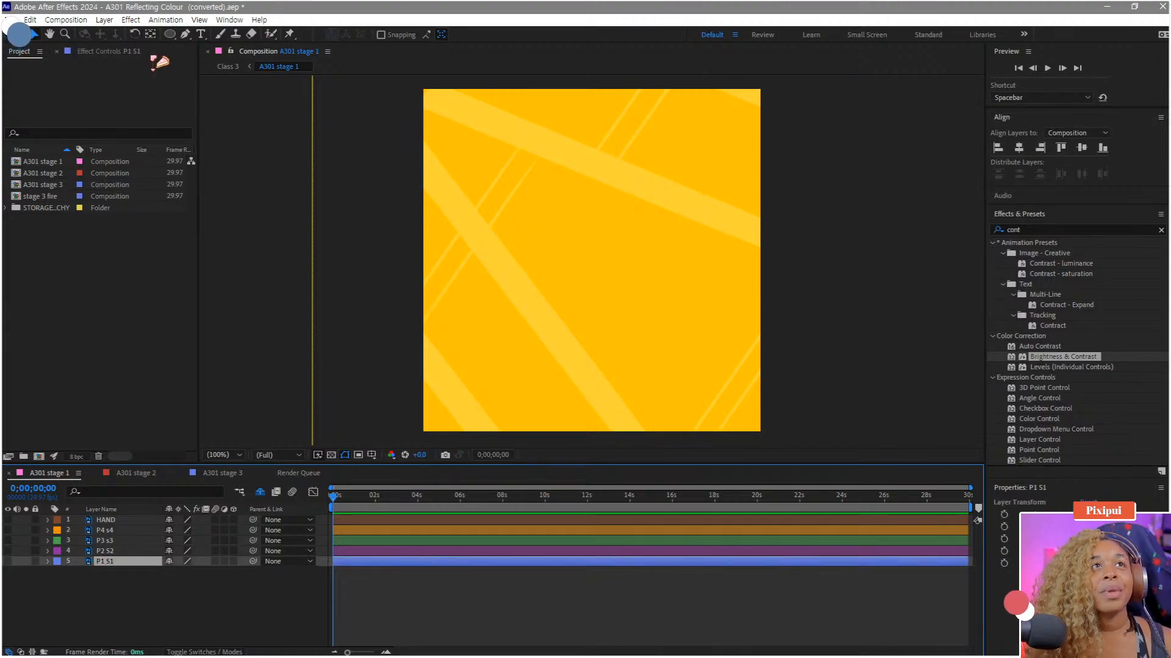
click(167, 35)
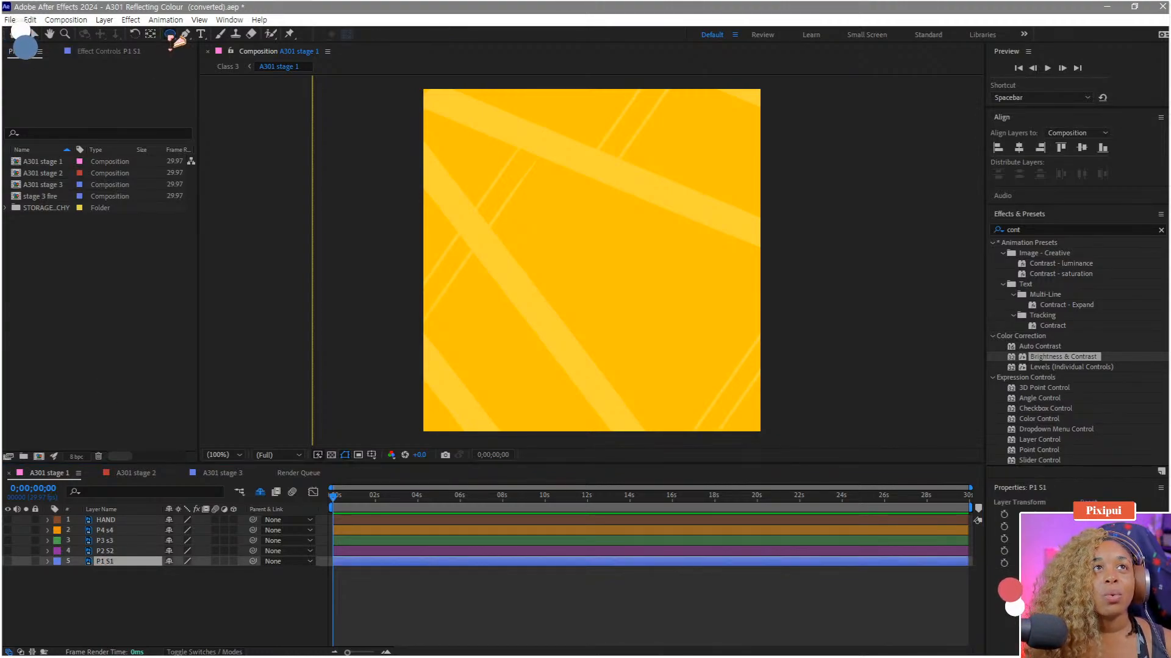
click(172, 34)
click(173, 35)
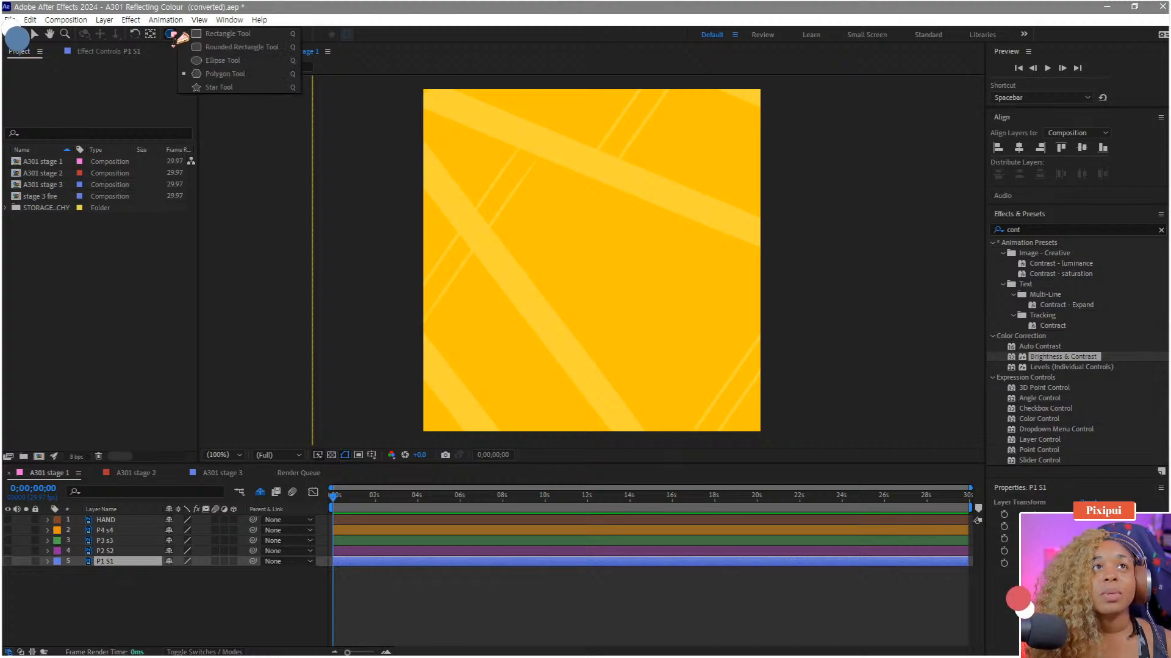
click(222, 61)
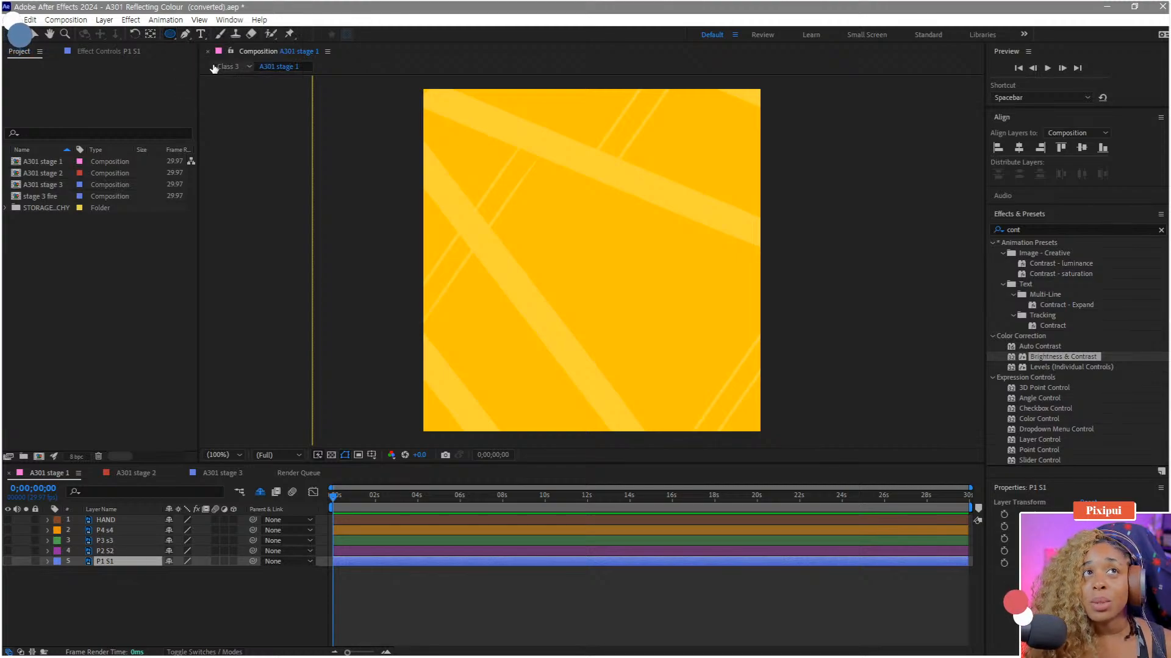
click(189, 573)
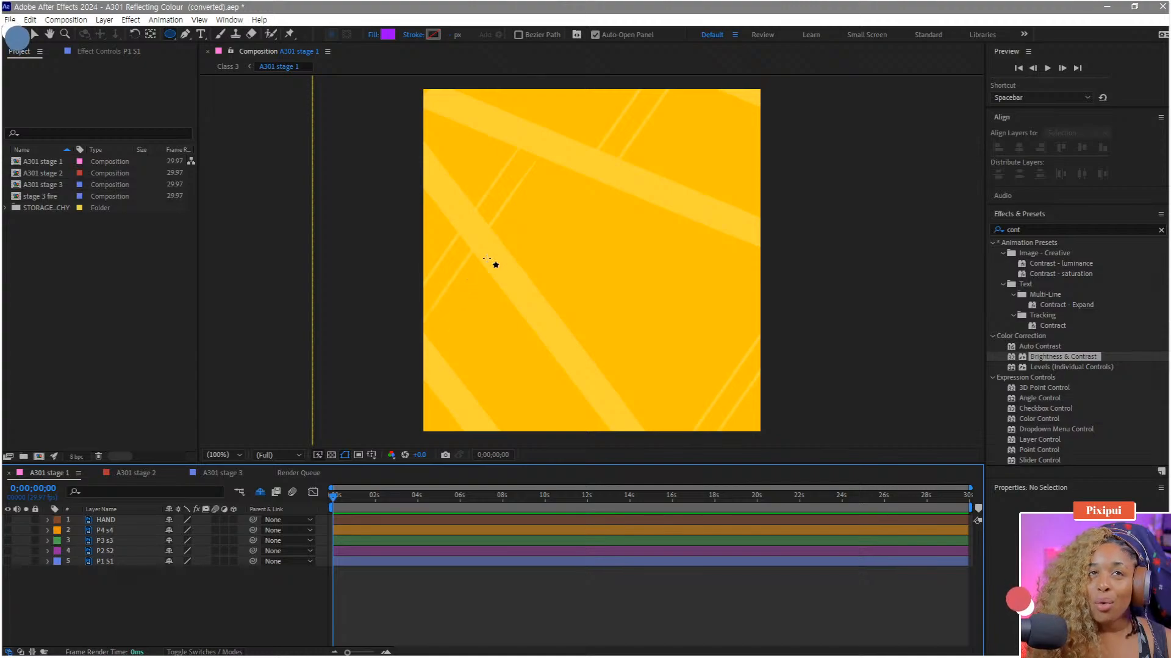
drag(499, 219, 615, 337)
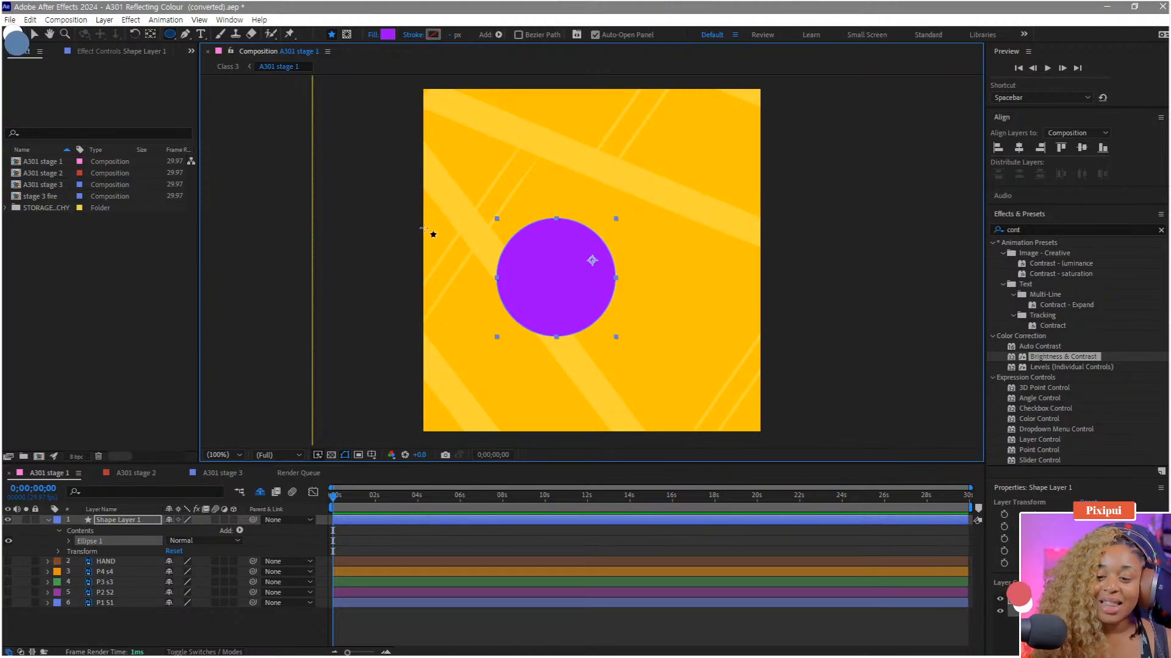
Step: Rename the new shape layer holding the purple ellipse as circle
click(111, 630)
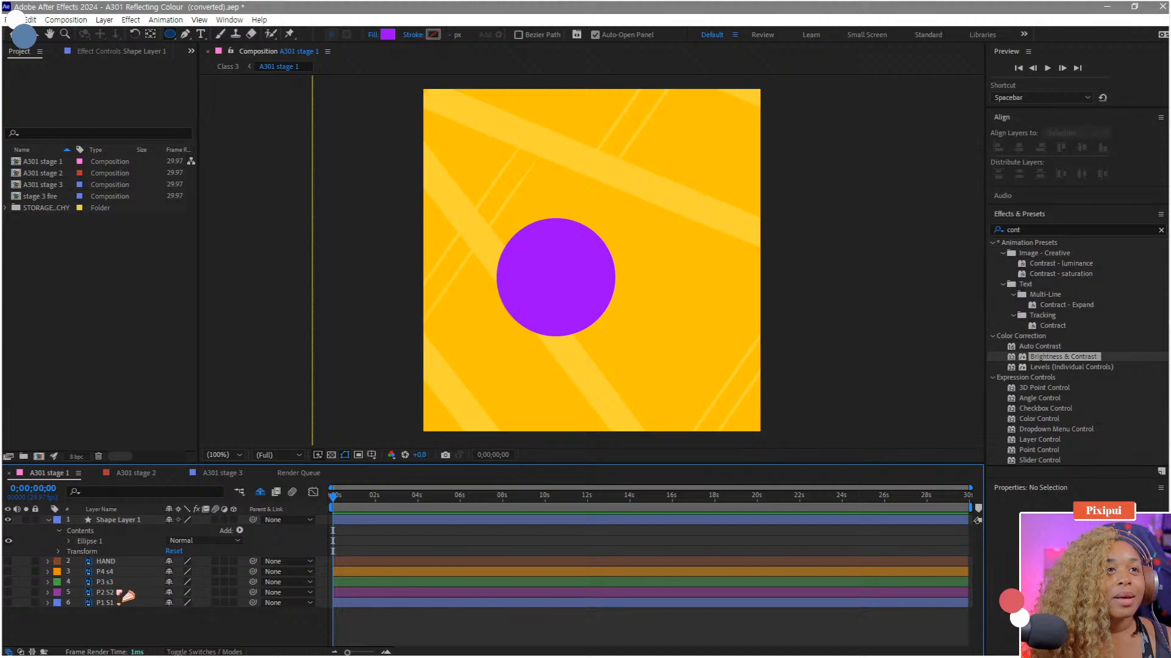
right_click(121, 522)
click(155, 487)
text(circle)
key(Return)
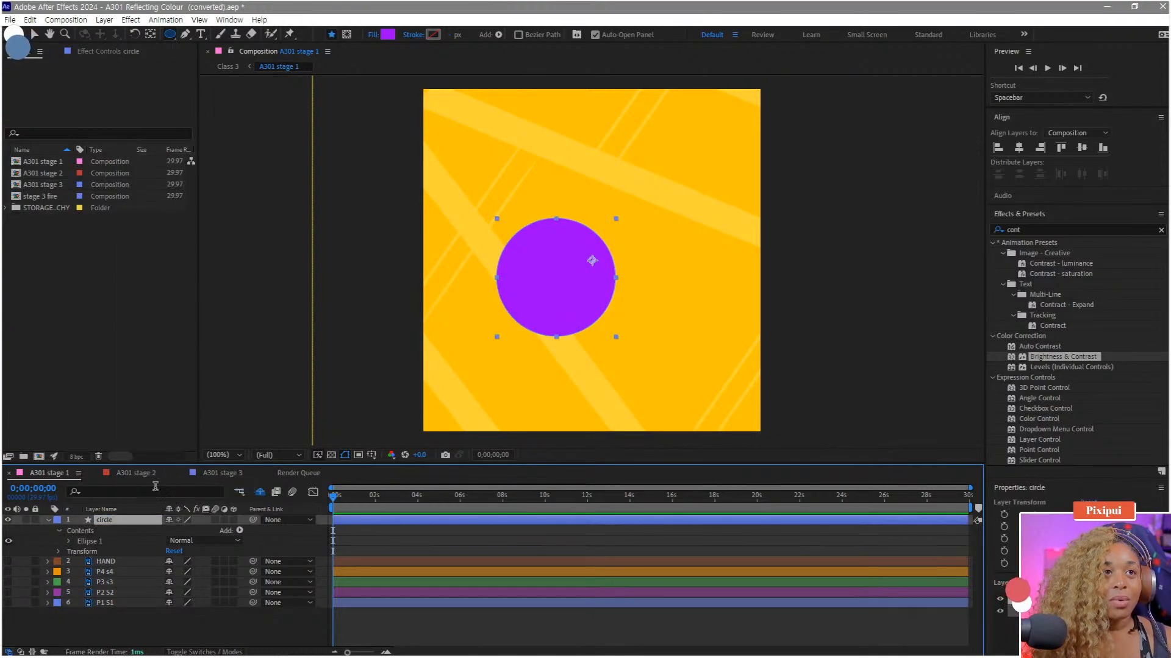
click(208, 634)
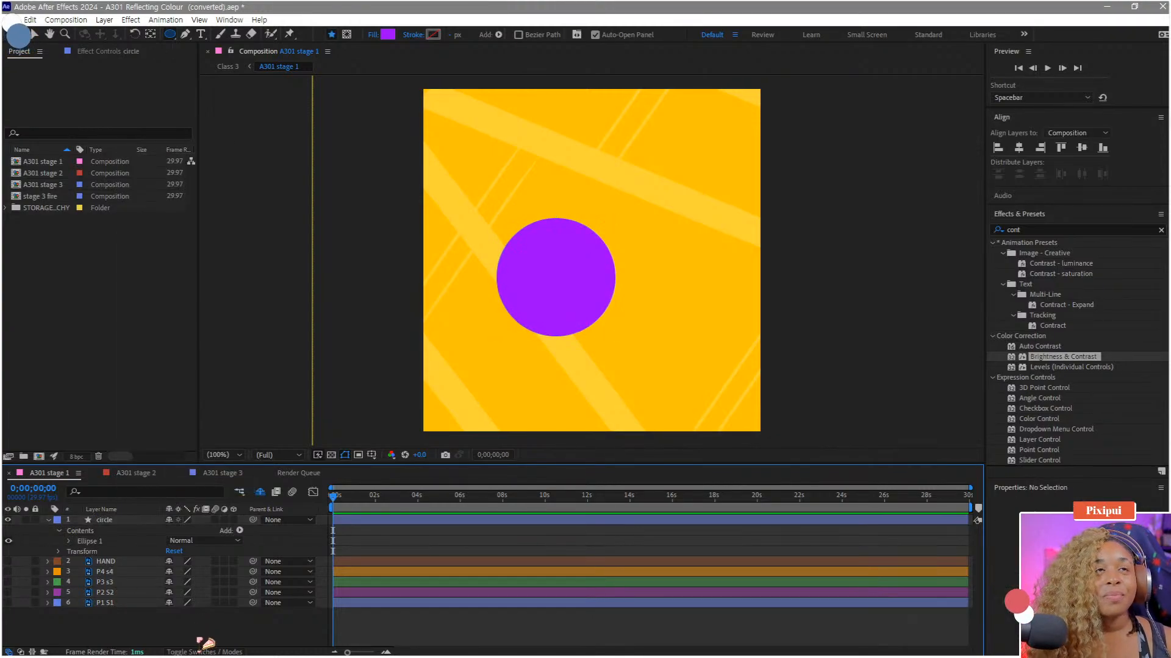
Step: Draw a red-filled triangle with the Pen tool on a new shape layer, overlapping the circle's lower right edge
click(185, 34)
click(388, 34)
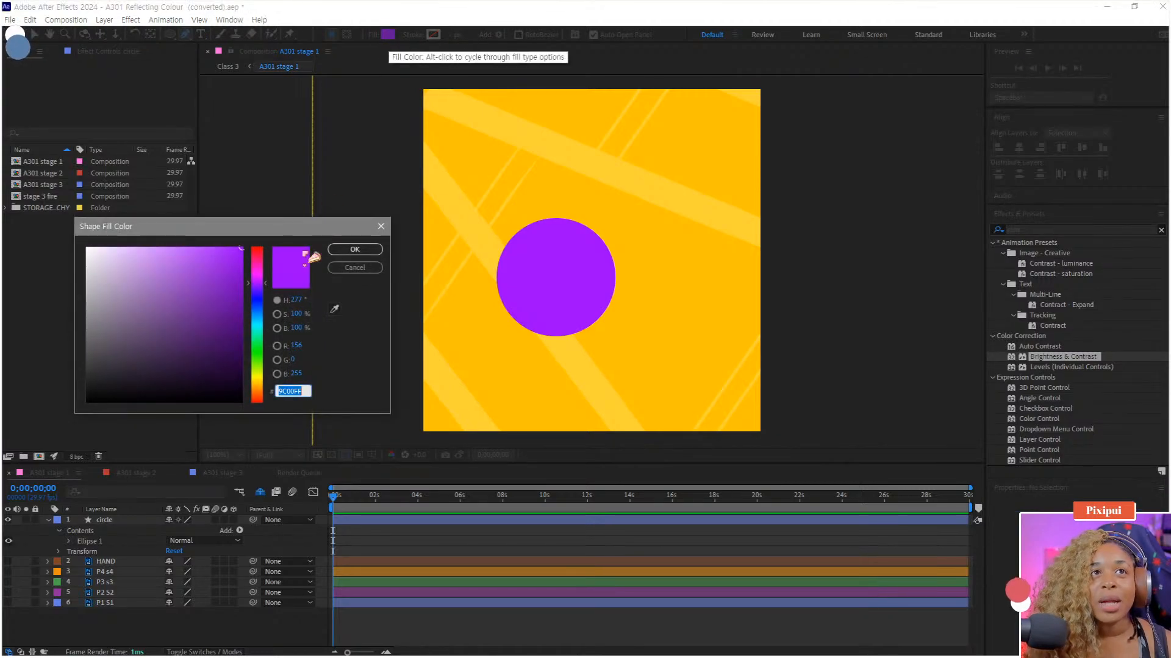
click(257, 399)
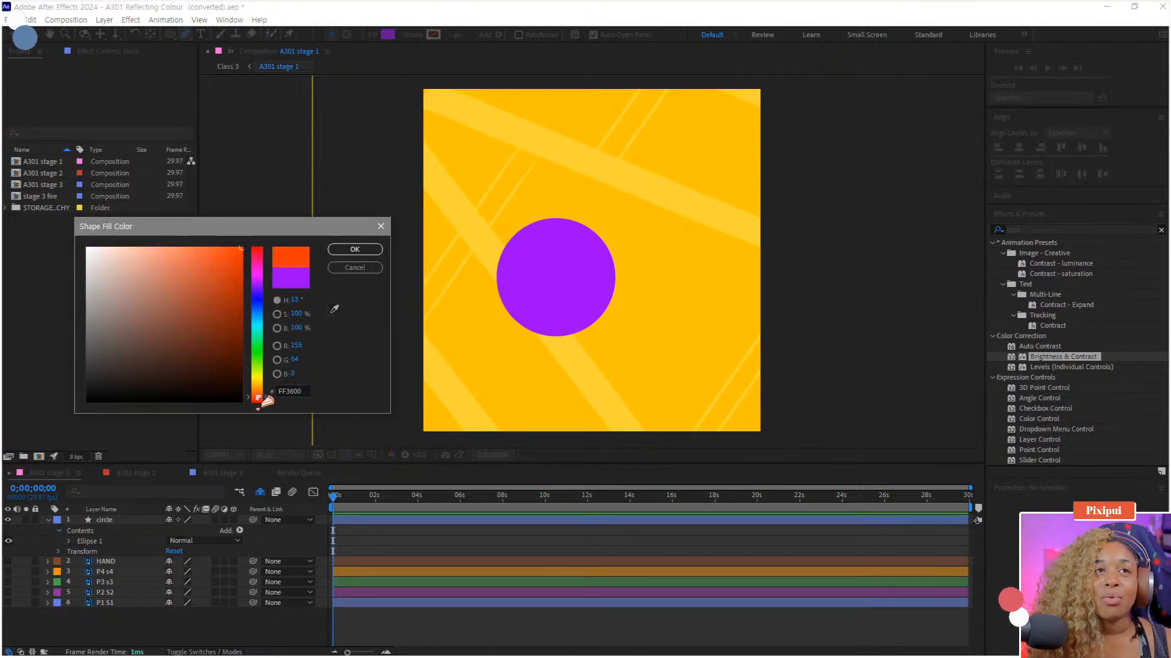
click(355, 249)
click(666, 222)
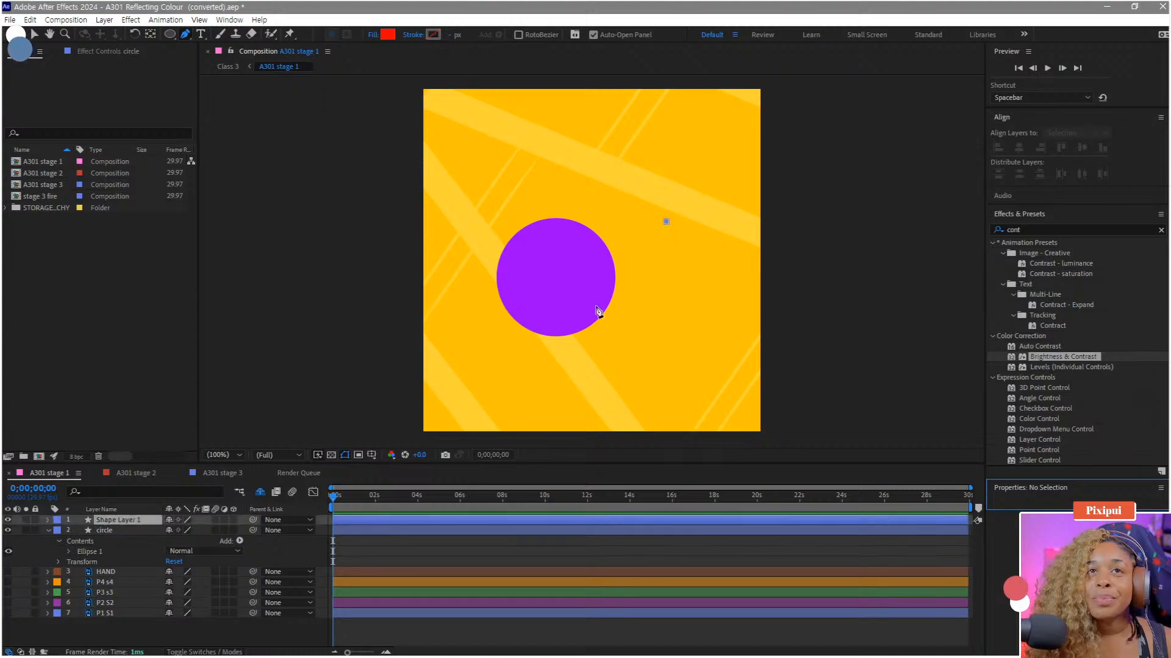
drag(575, 336, 692, 337)
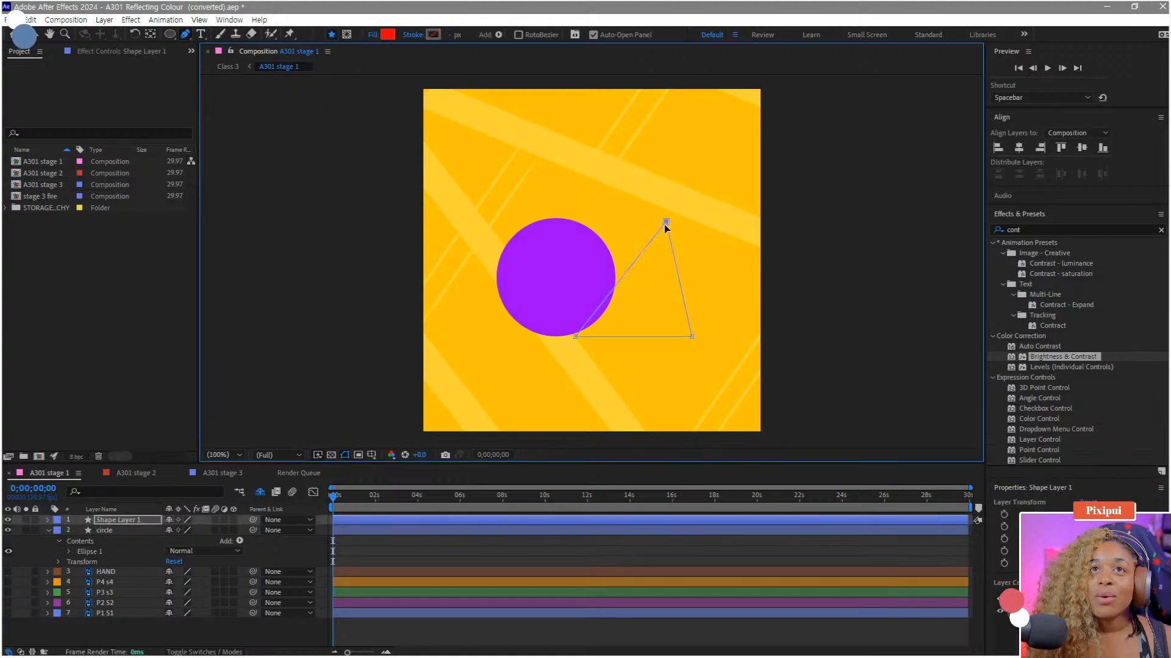
click(665, 222)
click(183, 635)
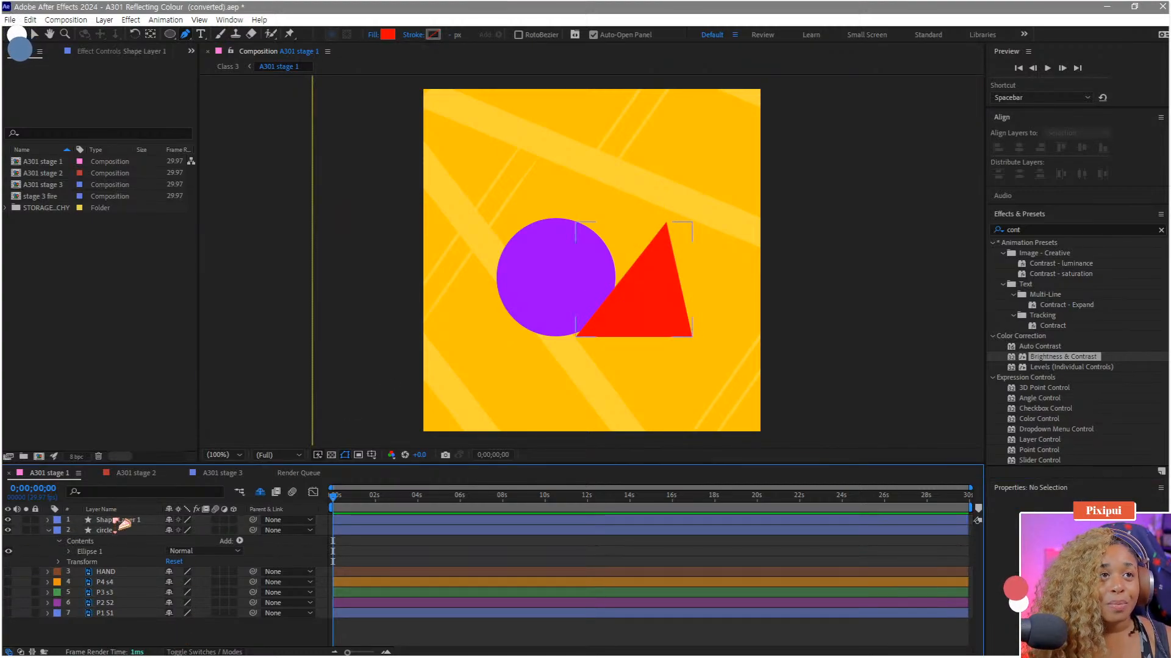
Step: Rename the shape layer containing the red triangle as Triangle
right_click(124, 525)
click(144, 485)
text(Tria)
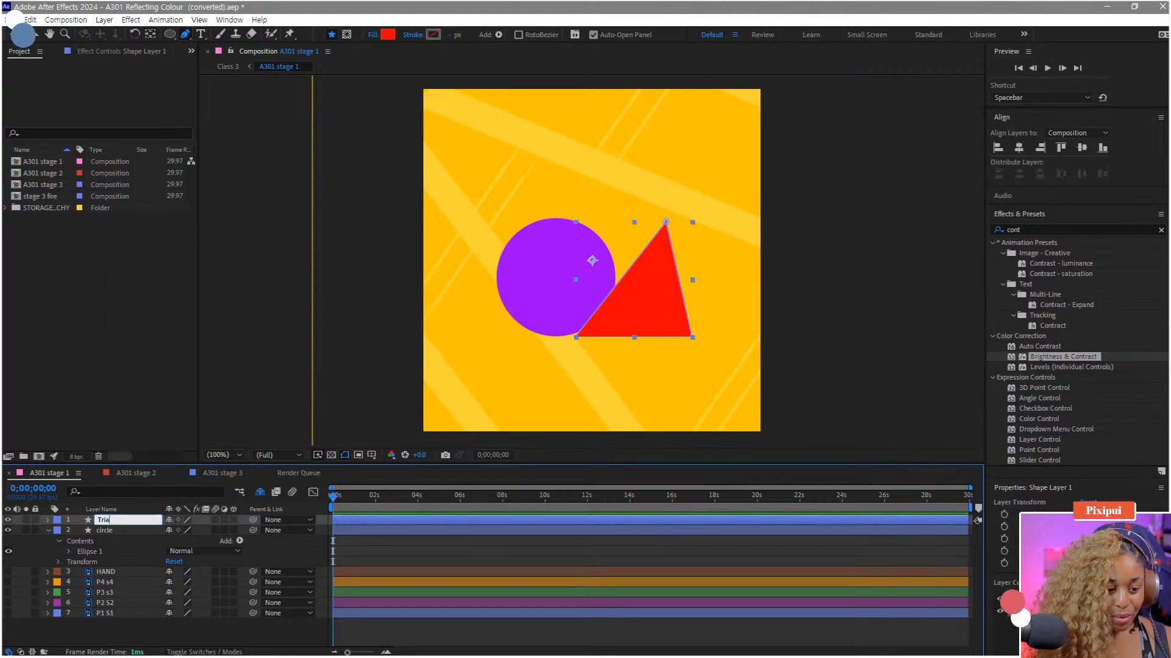
text(ngle)
key(Return)
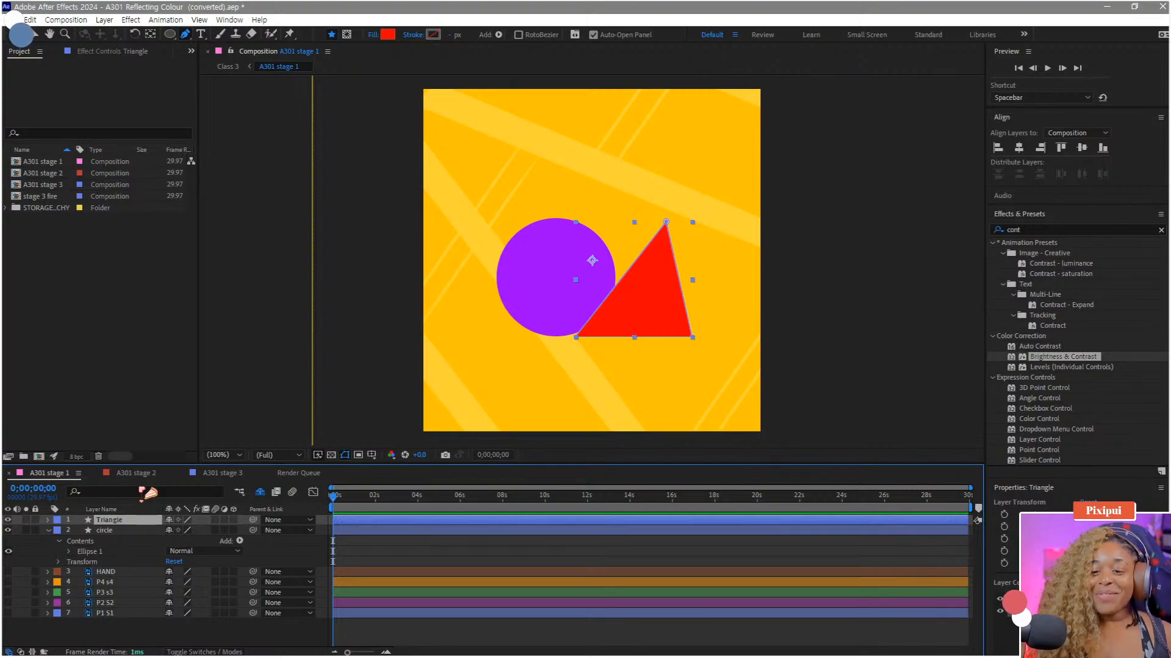
Step: Move the triangle slightly to the right, away from the circle, so the two shapes no longer overlap
click(117, 530)
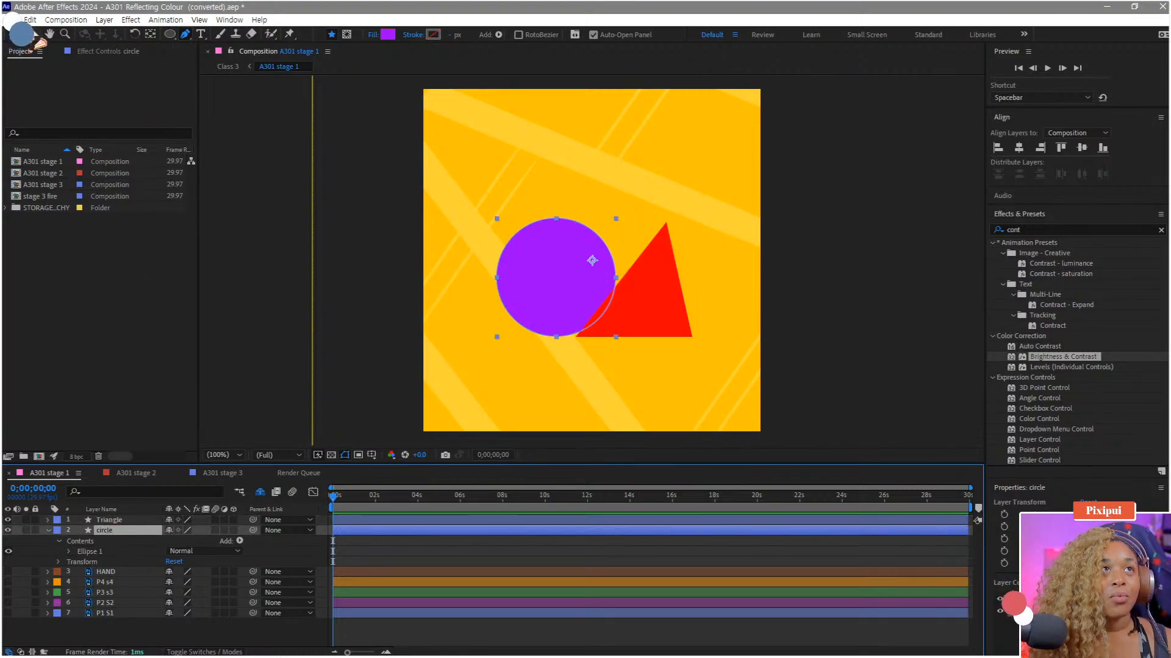
key(v)
drag(573, 322, 545, 344)
click(180, 638)
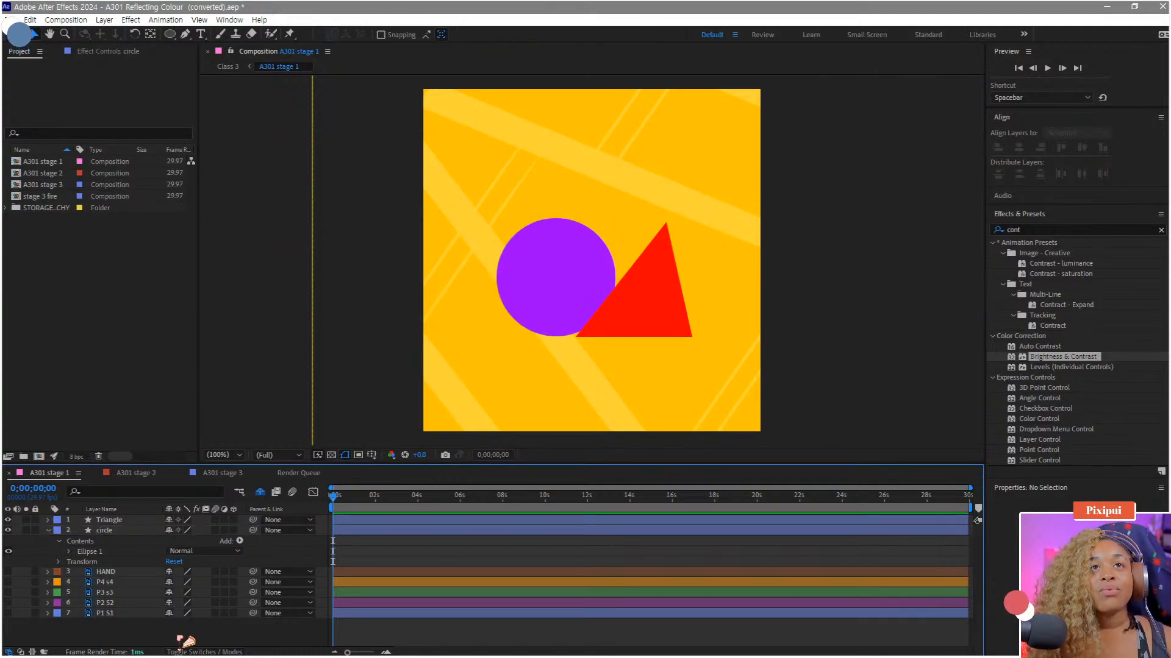
drag(657, 334, 673, 329)
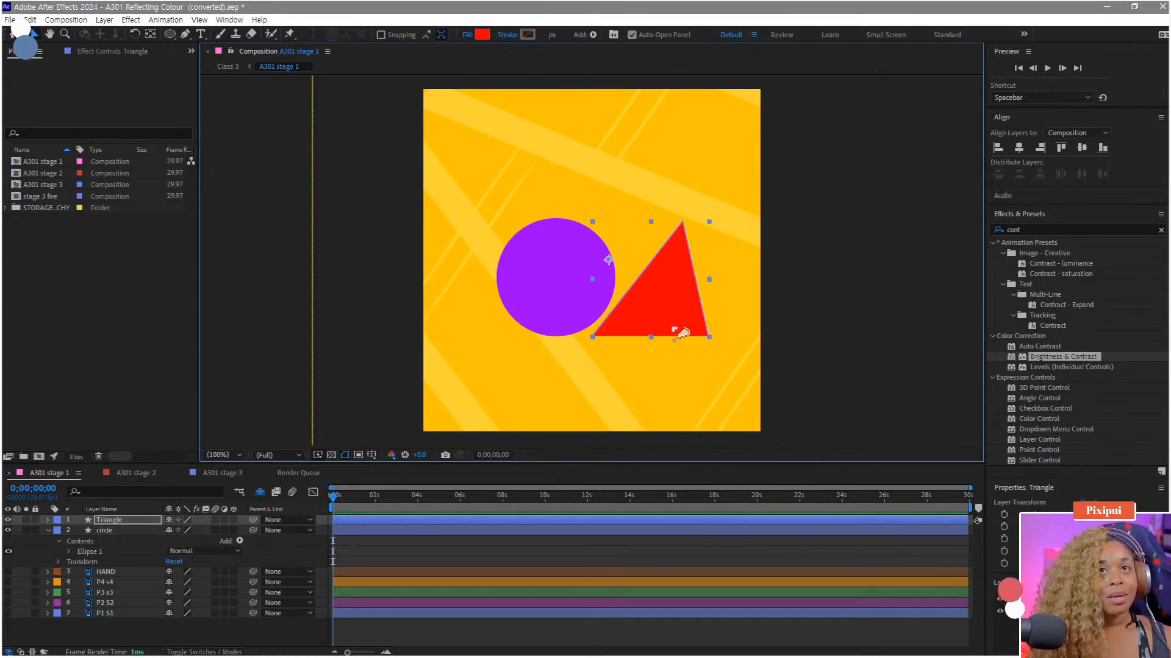
click(251, 638)
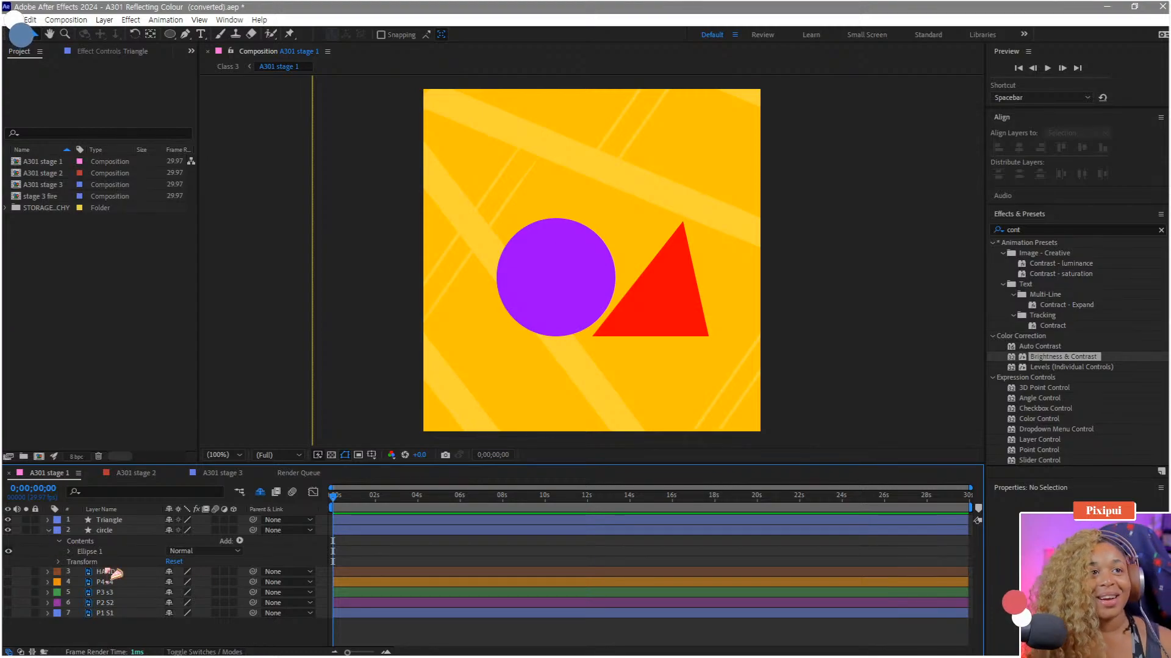
Step: Duplicate the circle layer and hide the original
click(105, 531)
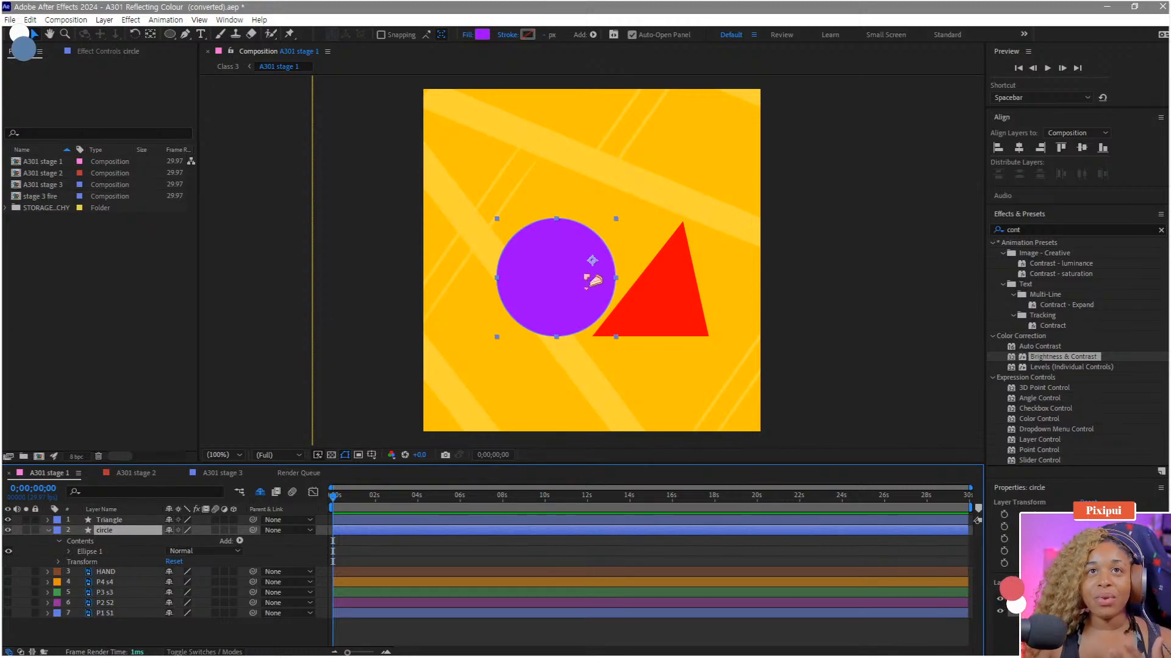
click(118, 636)
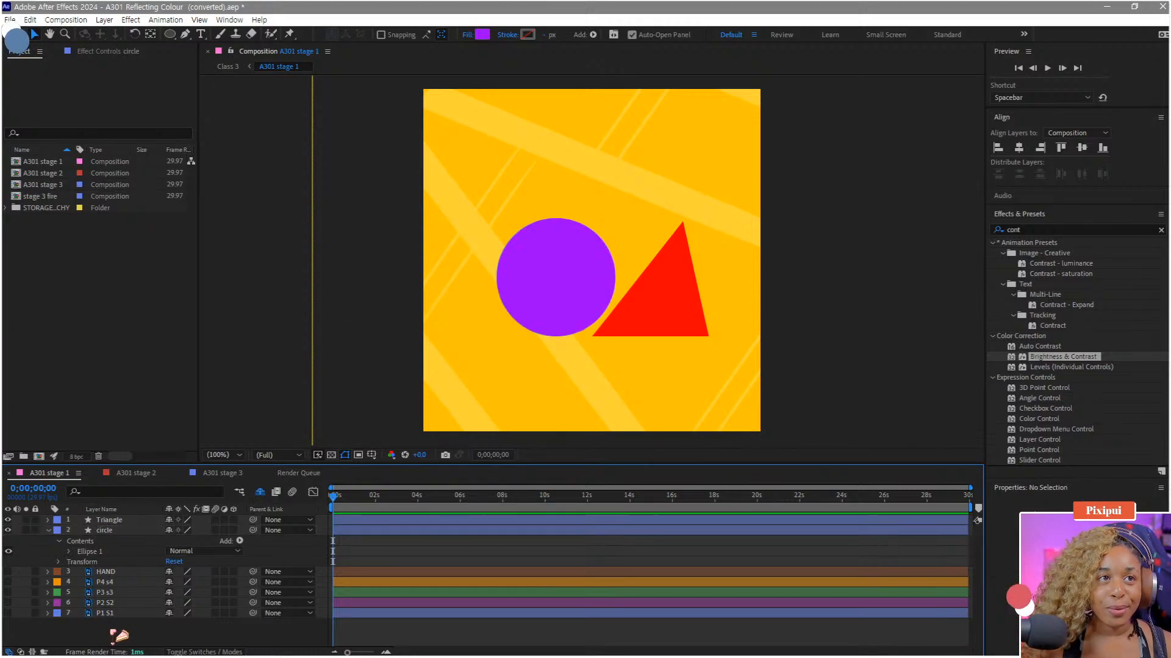
click(115, 532)
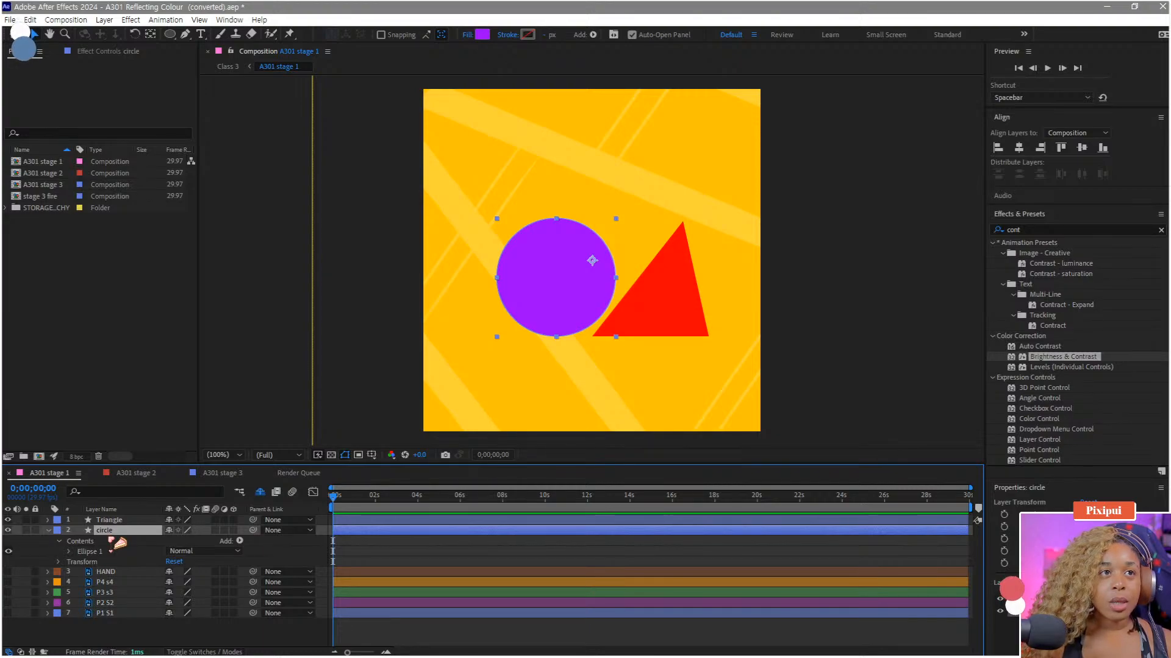
key(ctrl+d)
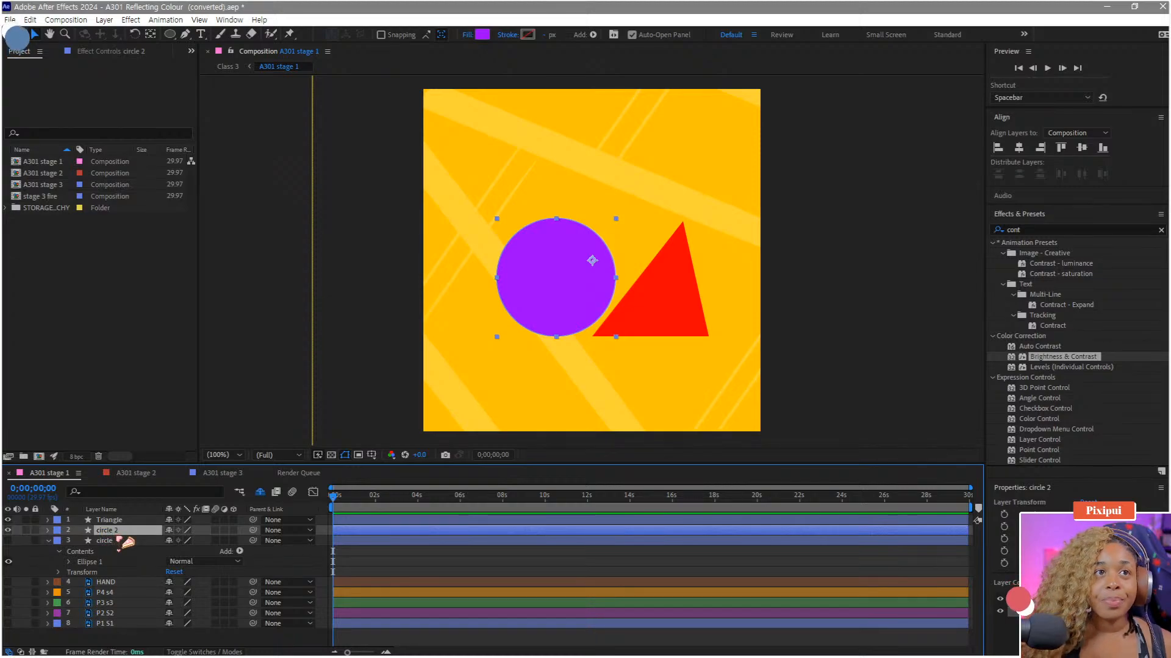
Step: Rename the duplicated circle layer as REFLECT
right_click(119, 537)
click(125, 495)
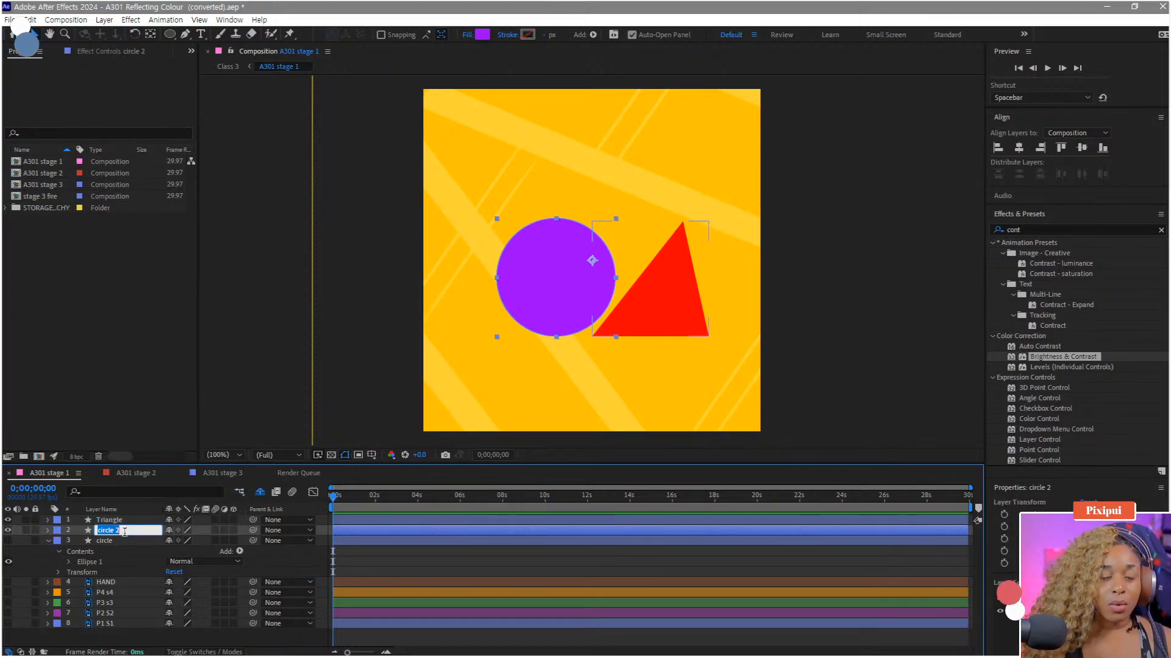
text(REFLECT)
key(Return)
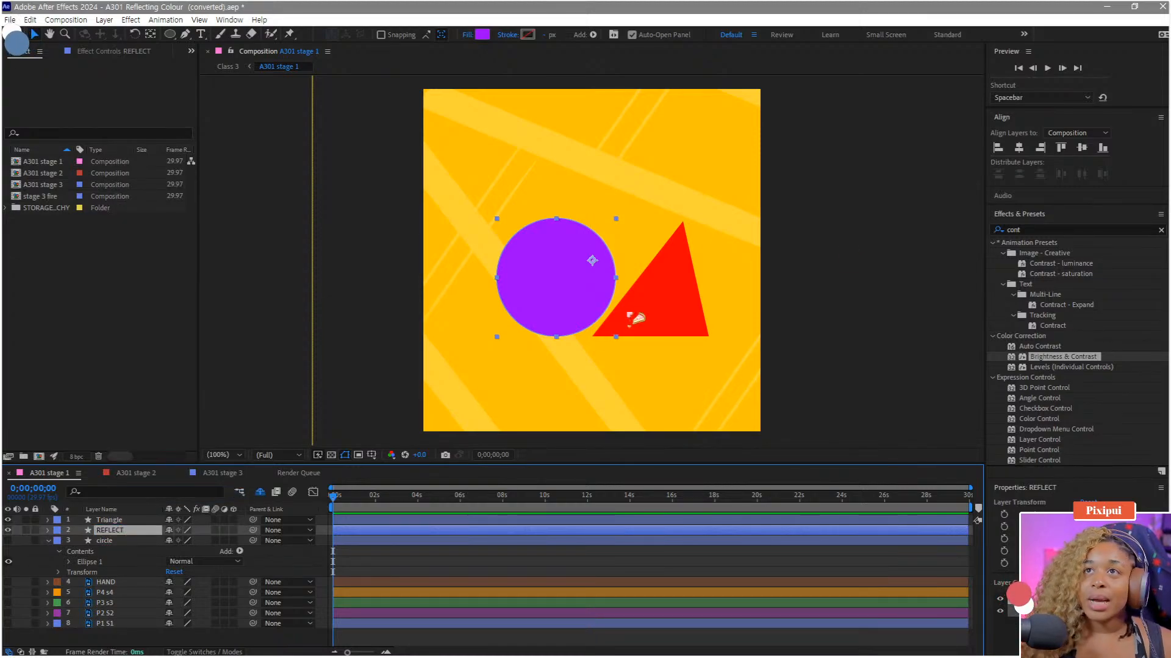
Step: Search the effects for "set ma" and apply the Set Matte effect to the REFLECT layer
click(1058, 229)
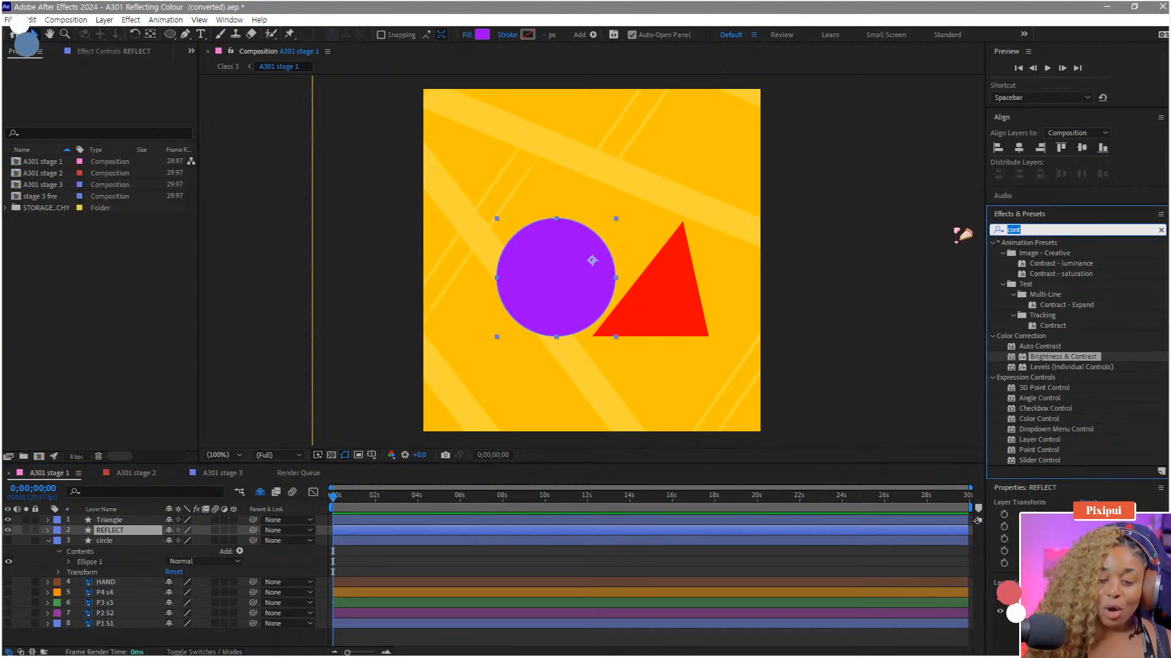
key(BackSpace)
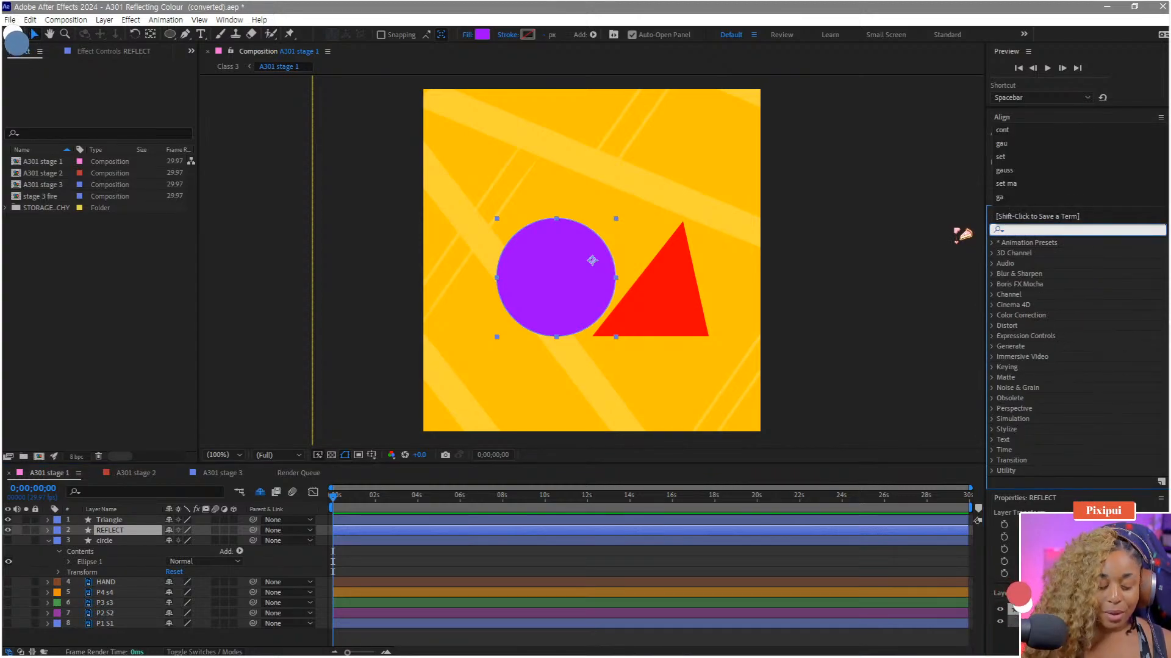
text(set ma)
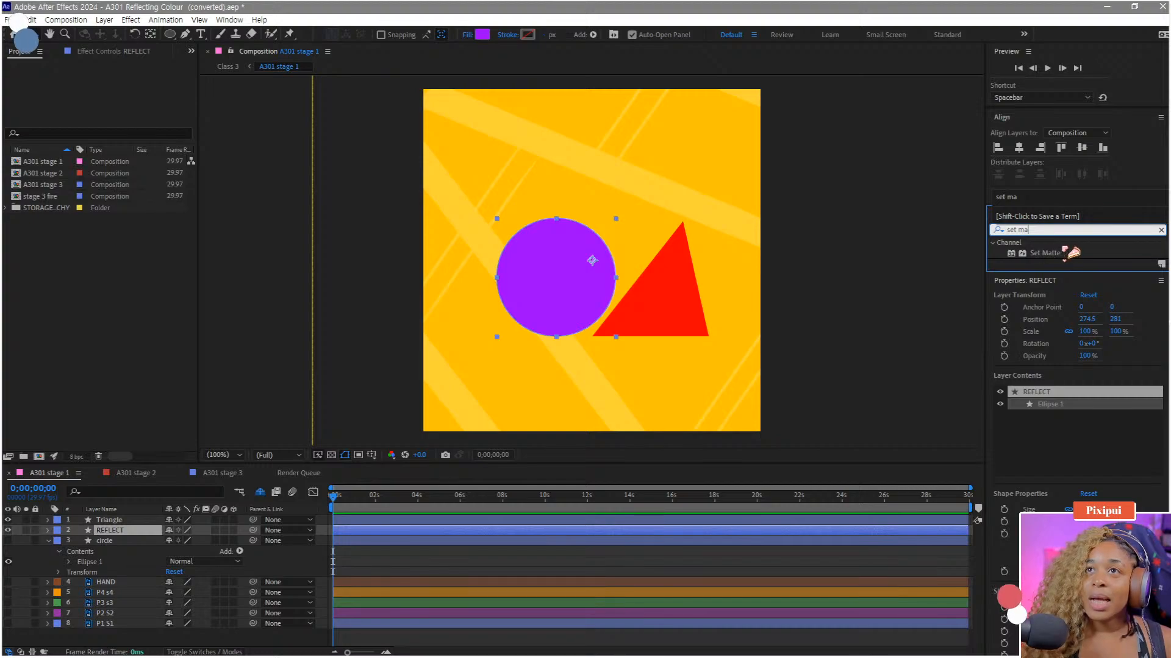
click(1161, 280)
click(1074, 282)
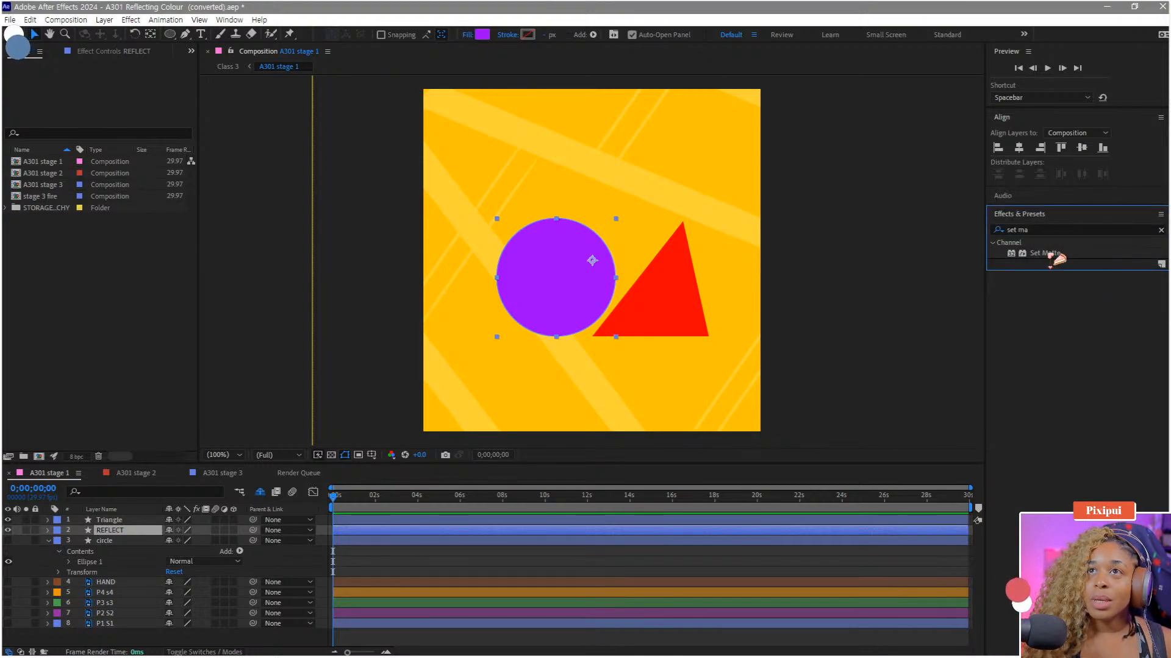
click(1053, 253)
drag(1059, 259, 139, 535)
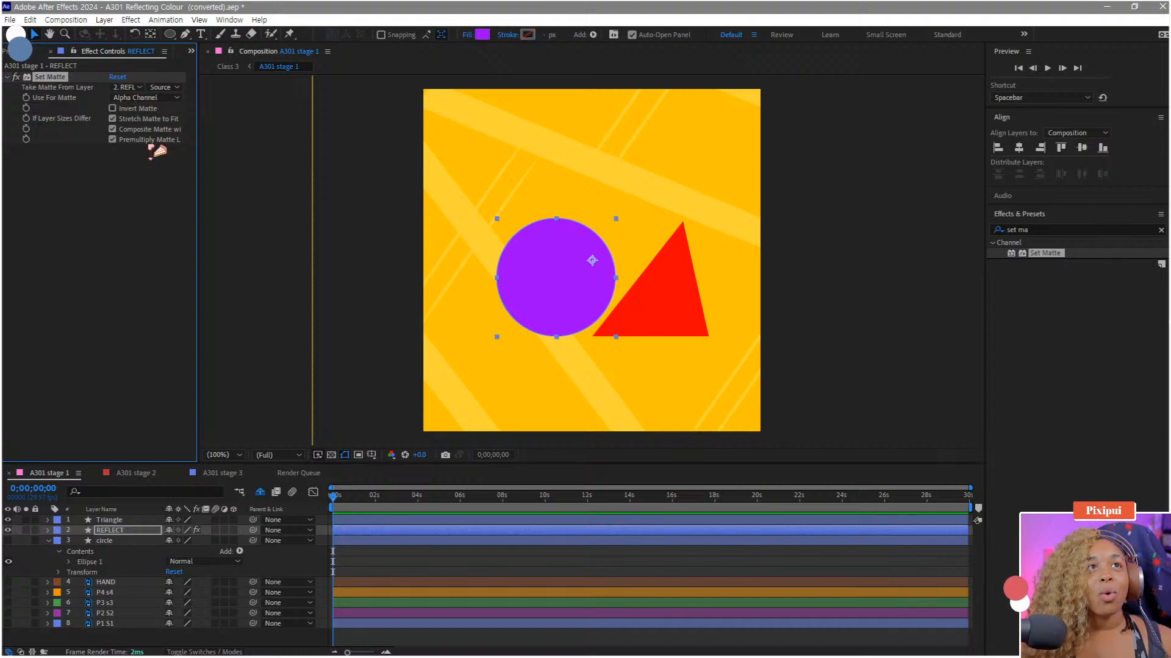
Step: Set REFLECT's Set Matte to take its matte from the Triangle layer, and move REFLECT above Triangle in the layer stack
click(143, 89)
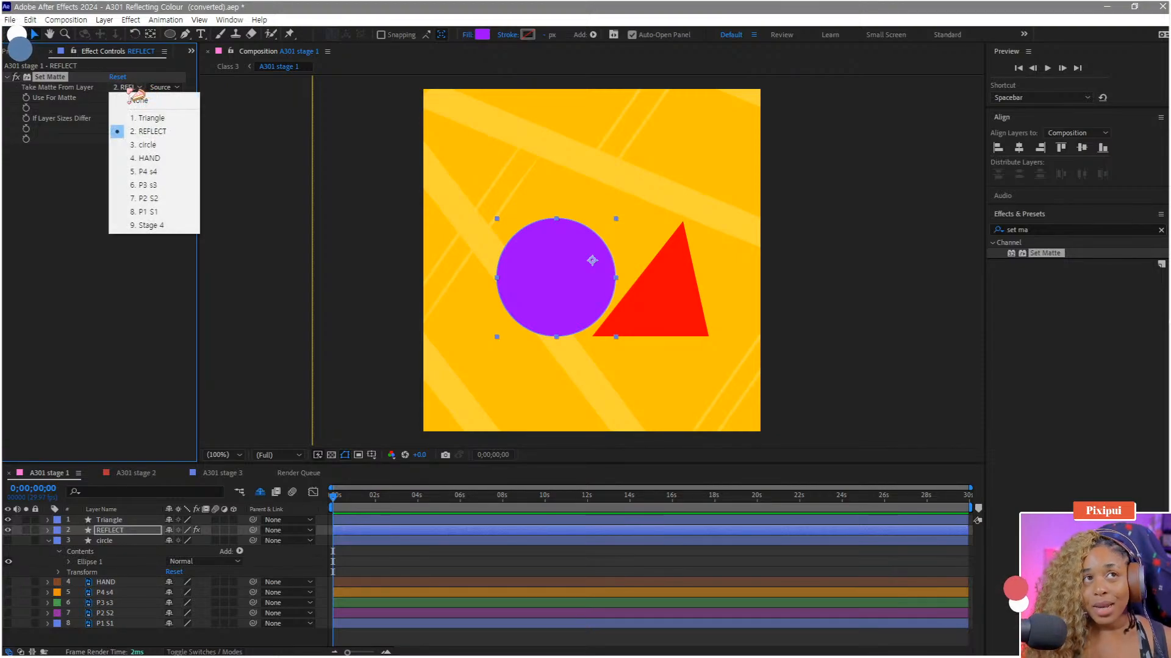
click(155, 119)
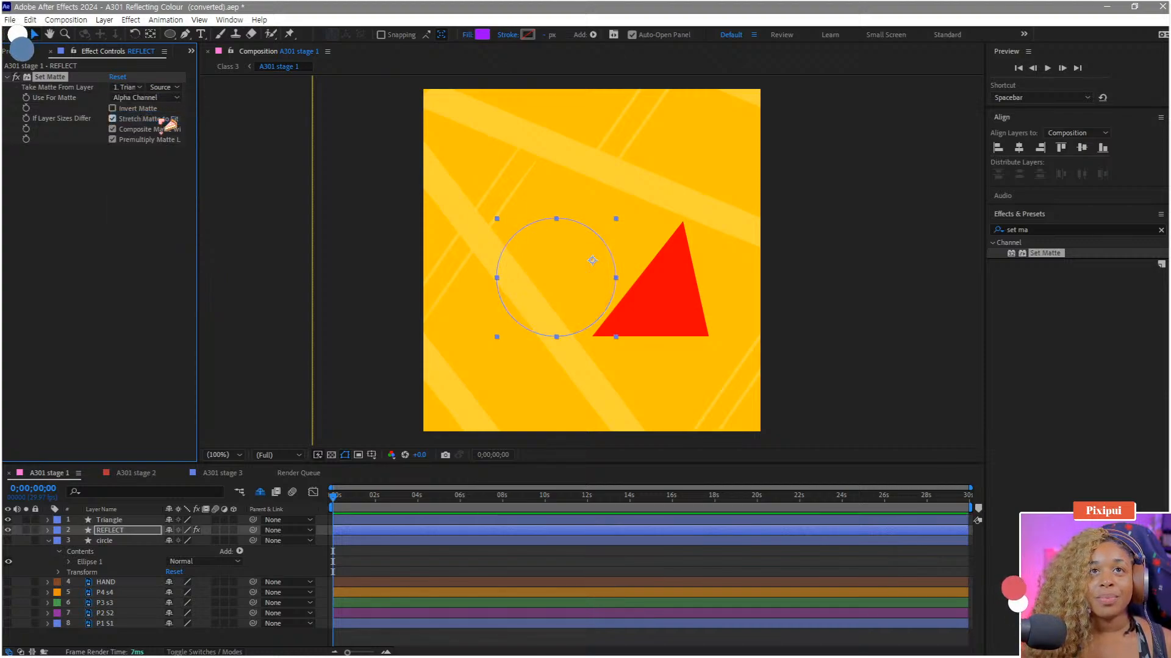
click(128, 540)
drag(560, 308, 608, 311)
drag(130, 536, 125, 518)
drag(569, 276, 613, 259)
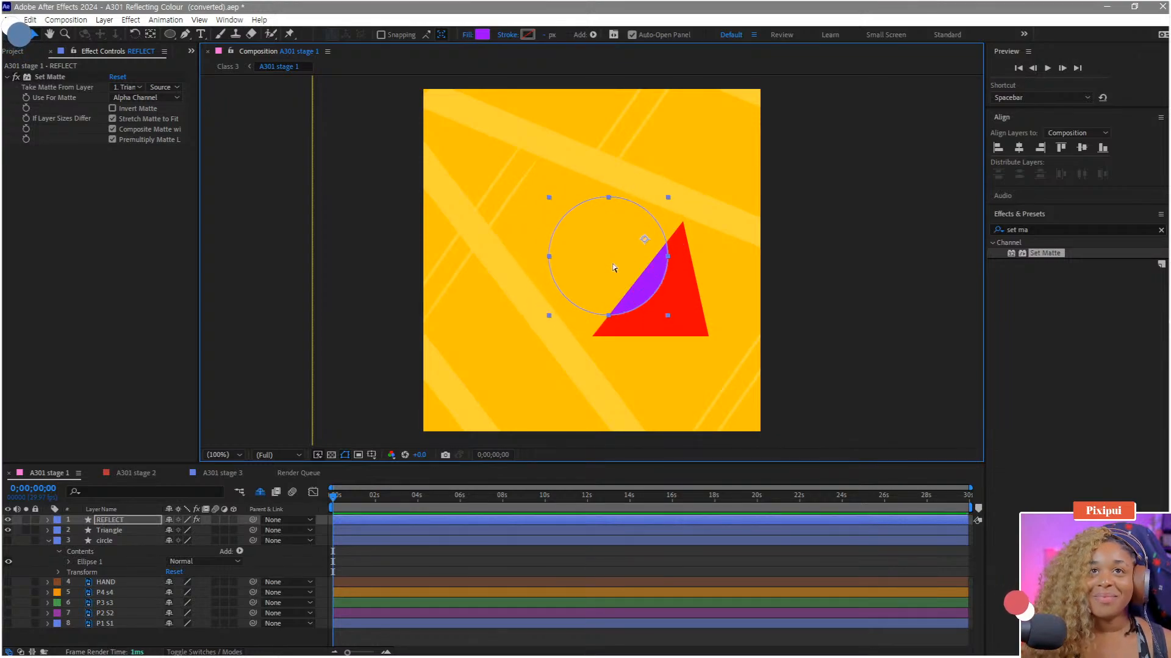
key(ctrl+z)
Step: Place the circle layer directly below REFLECT with its visibility on, and parent REFLECT to the circle layer
mouse_move(120, 556)
mouse_down()
mouse_move(110, 541)
mouse_move(122, 535)
mouse_up()
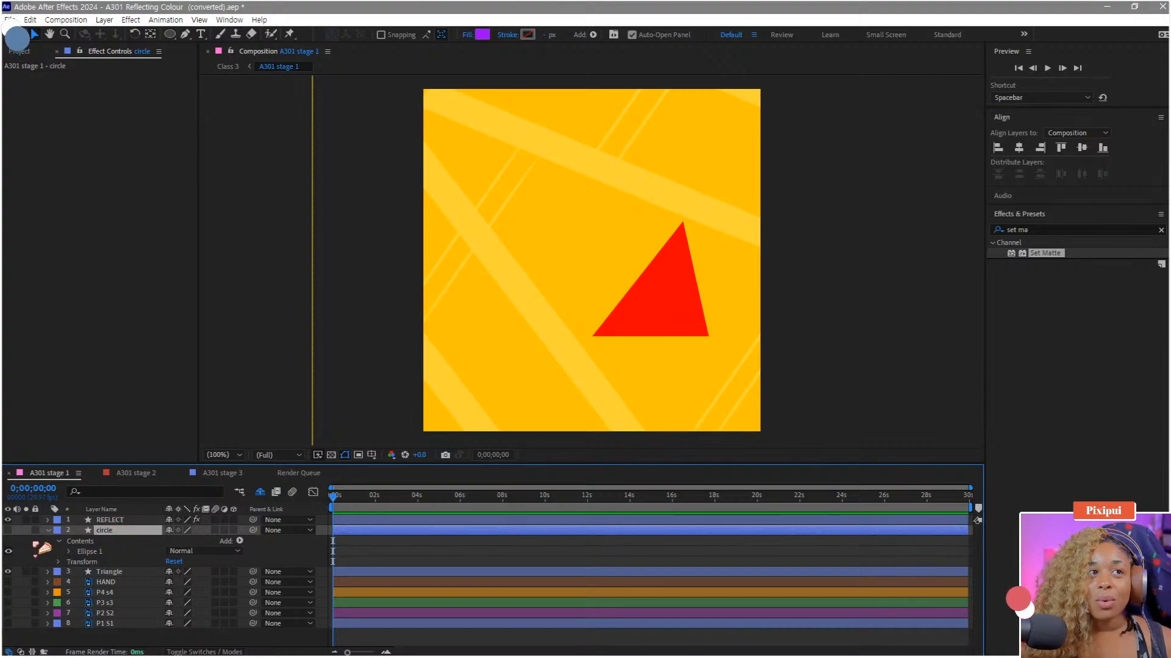
click(8, 530)
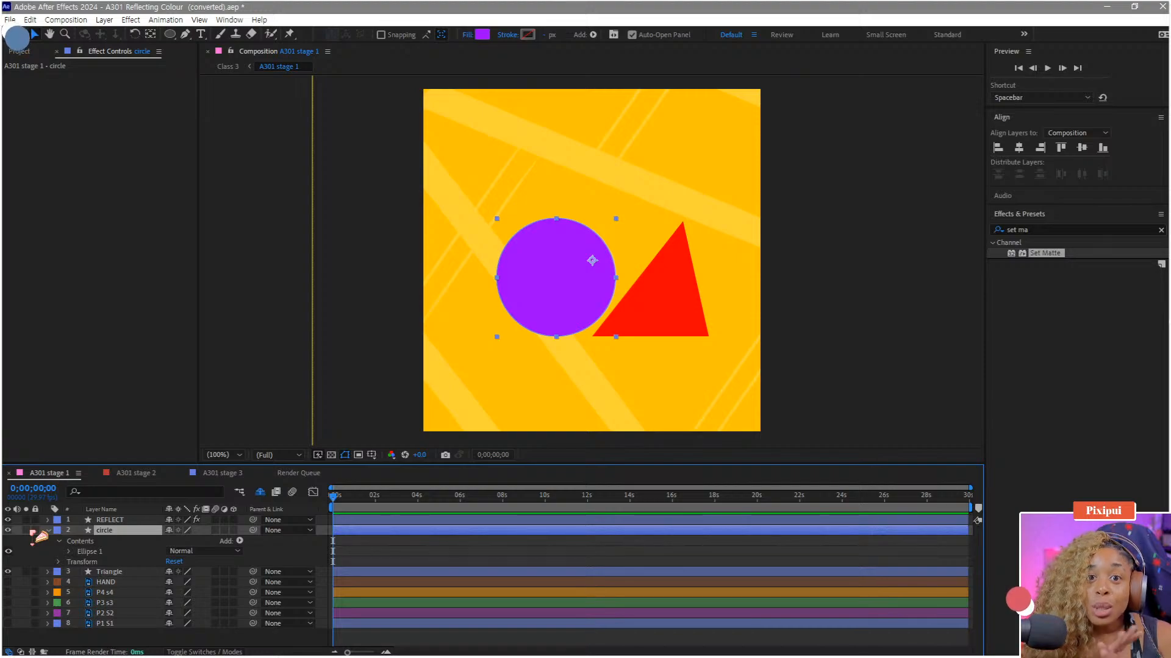
click(116, 521)
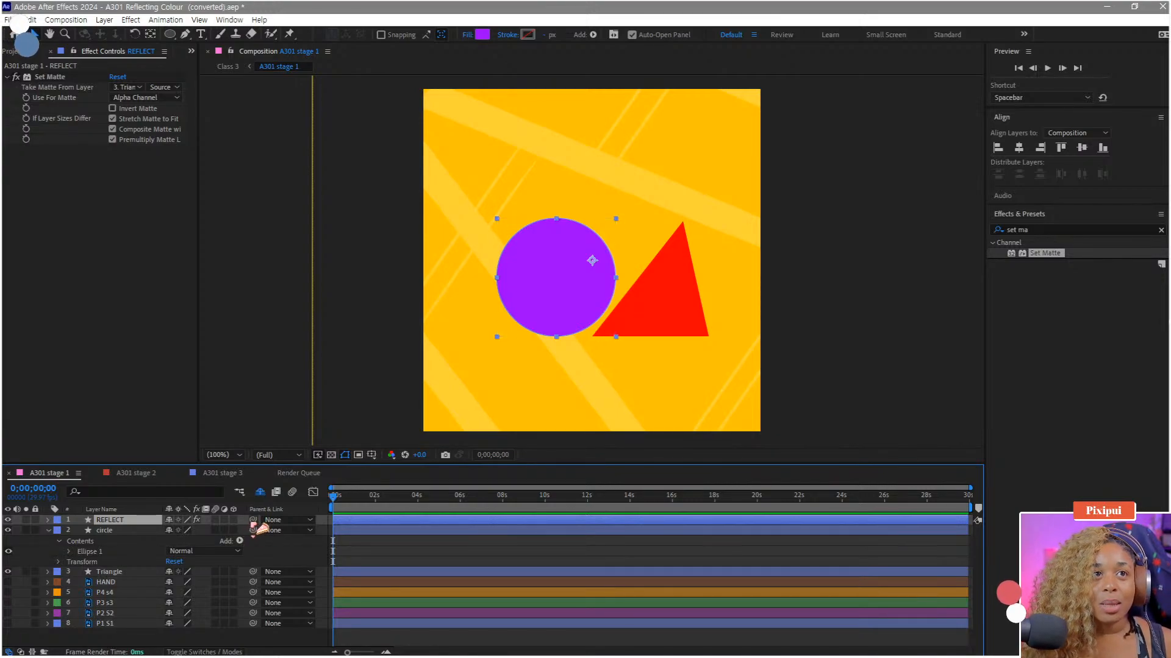
drag(252, 520, 105, 531)
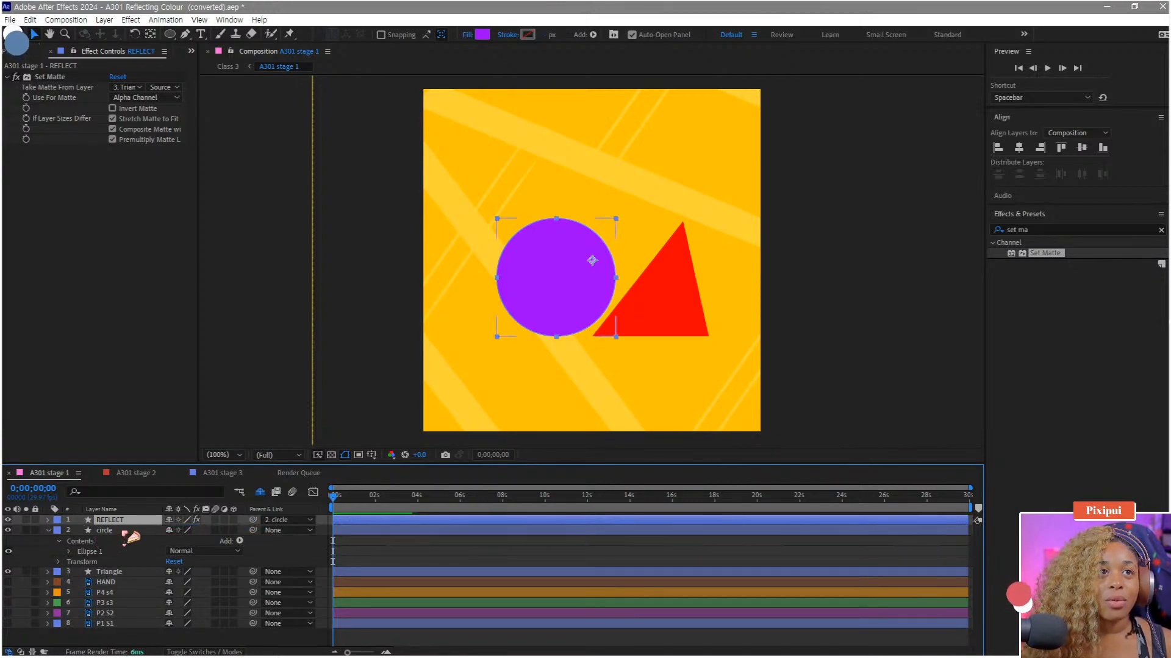
Step: Test the parenting by moving the circle over the triangle with its layer above and below Triangle, and undo the changes
drag(552, 281, 575, 269)
drag(122, 542, 122, 577)
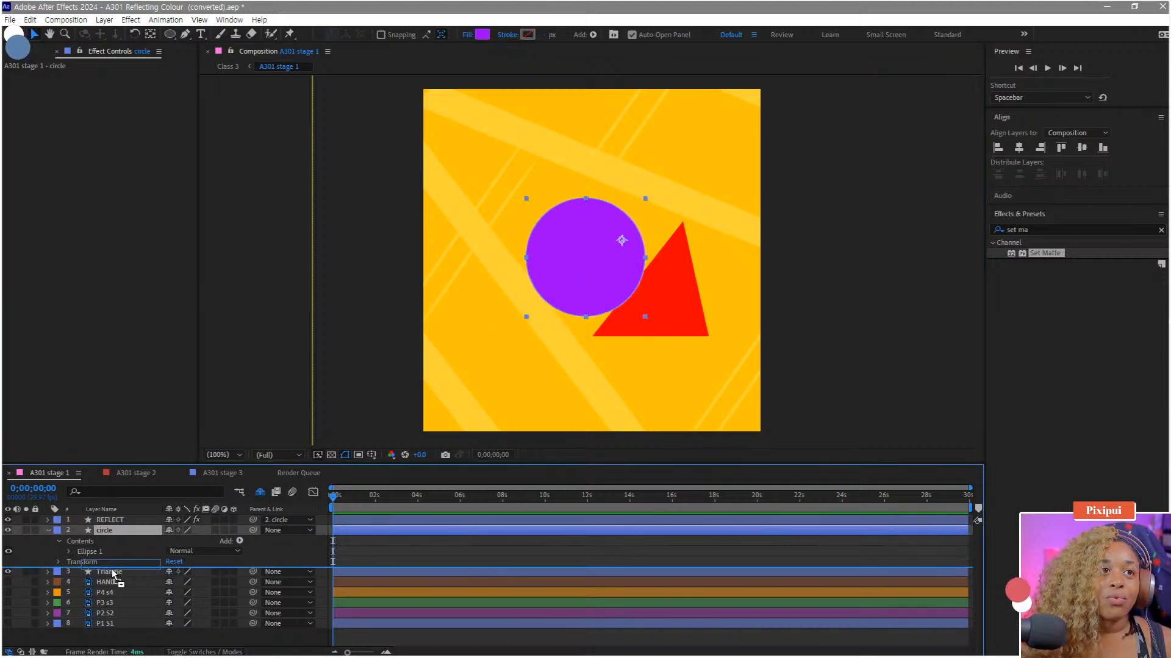
drag(552, 256, 579, 279)
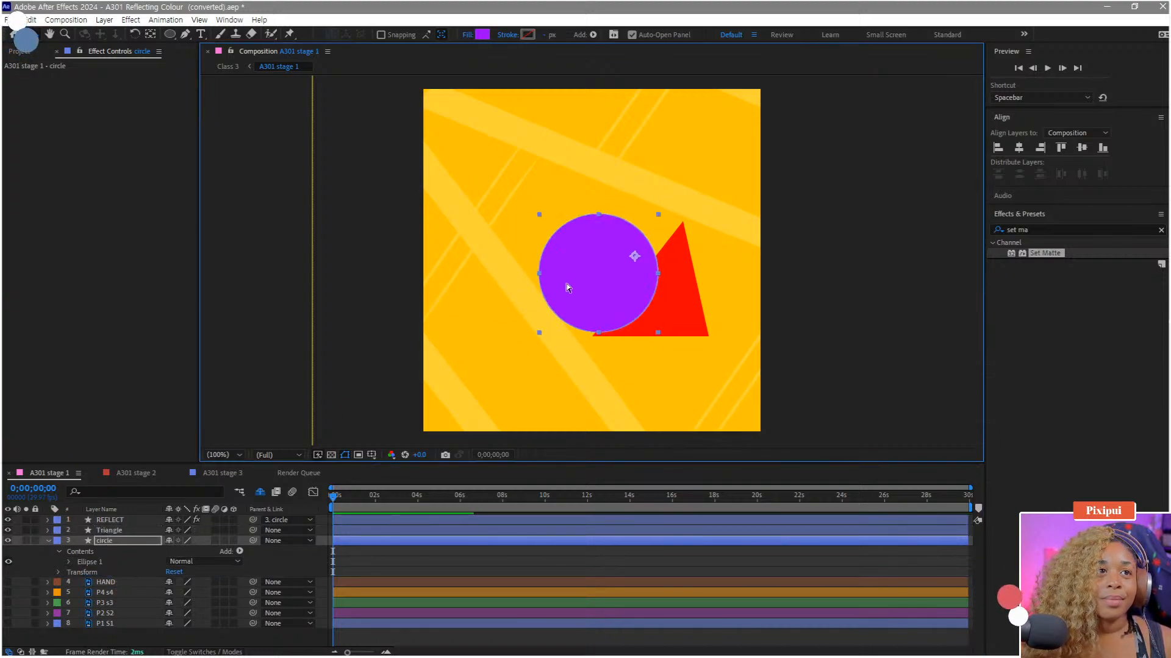
key(ctrl+z)
key(ctrl+z)
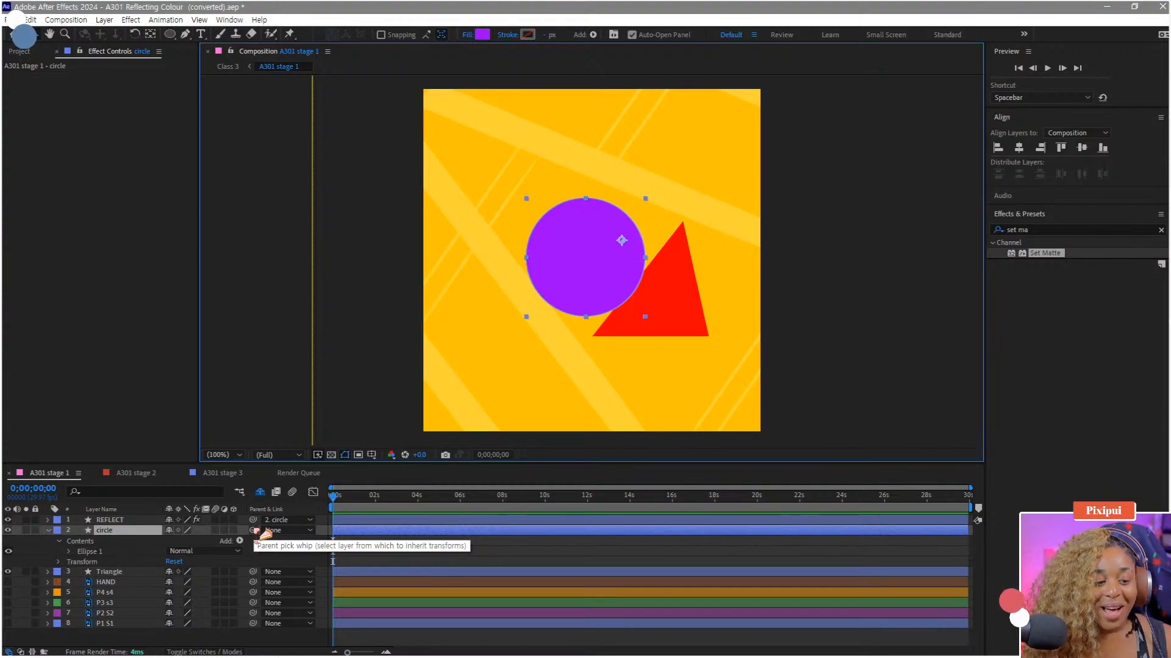
Step: Search the effects for "gaus" and apply Gaussian Blur (Legacy) to the REFLECT layer with Blurriness at about 63.4
drag(265, 534, 943, 239)
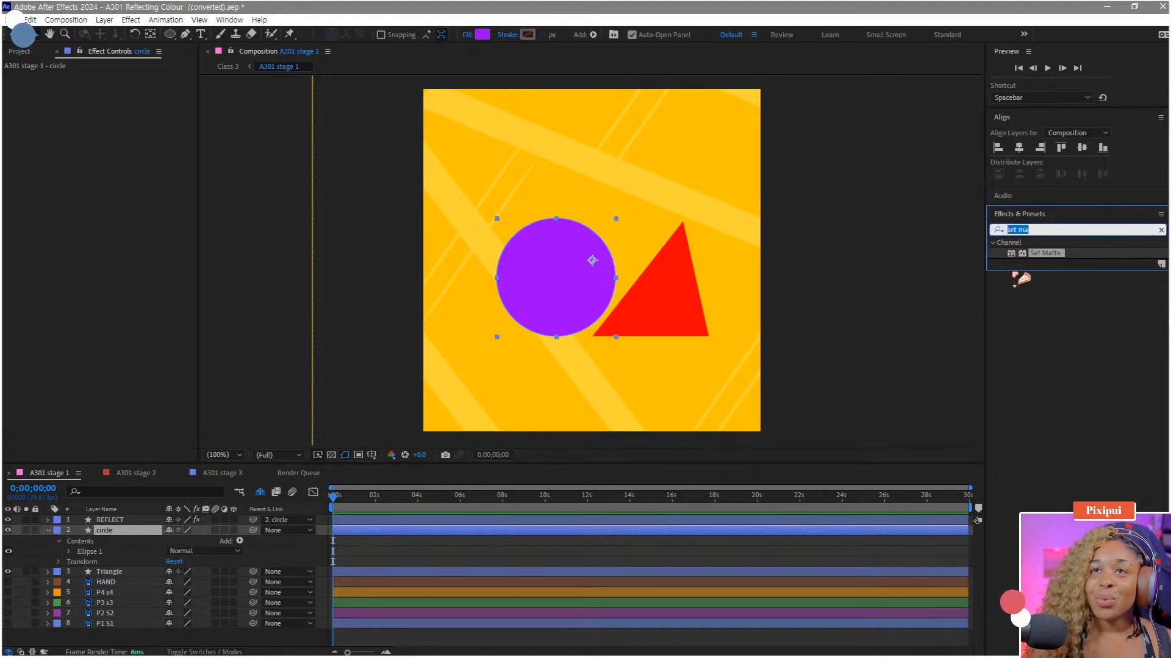
text(gaus)
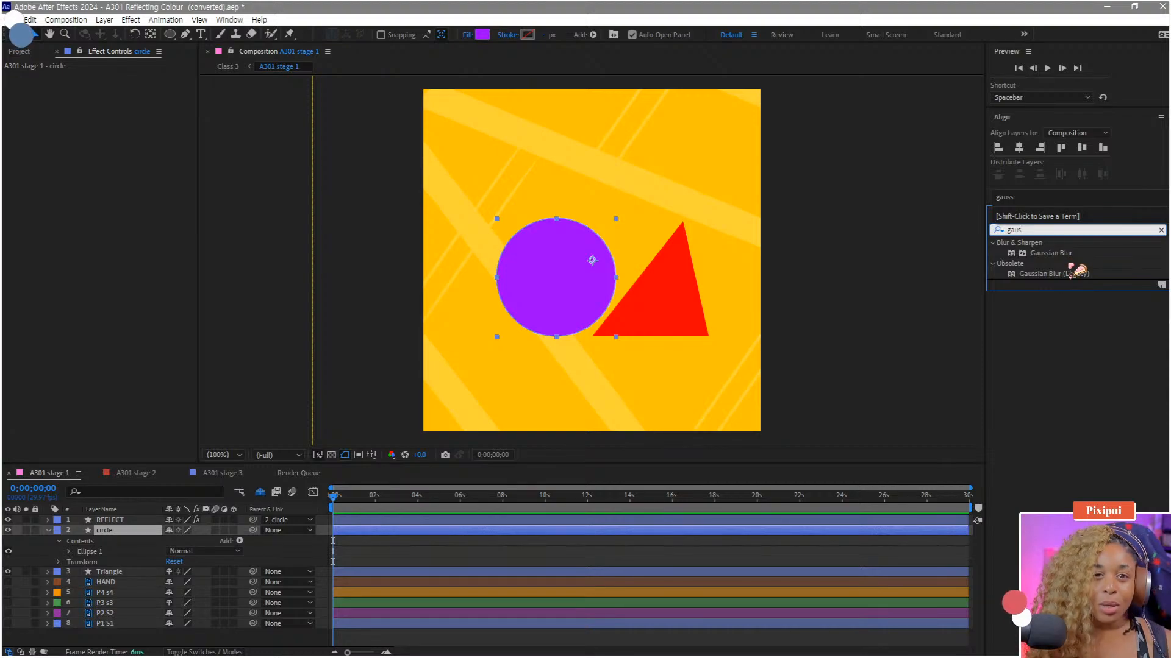
click(1073, 282)
drag(1072, 276, 131, 522)
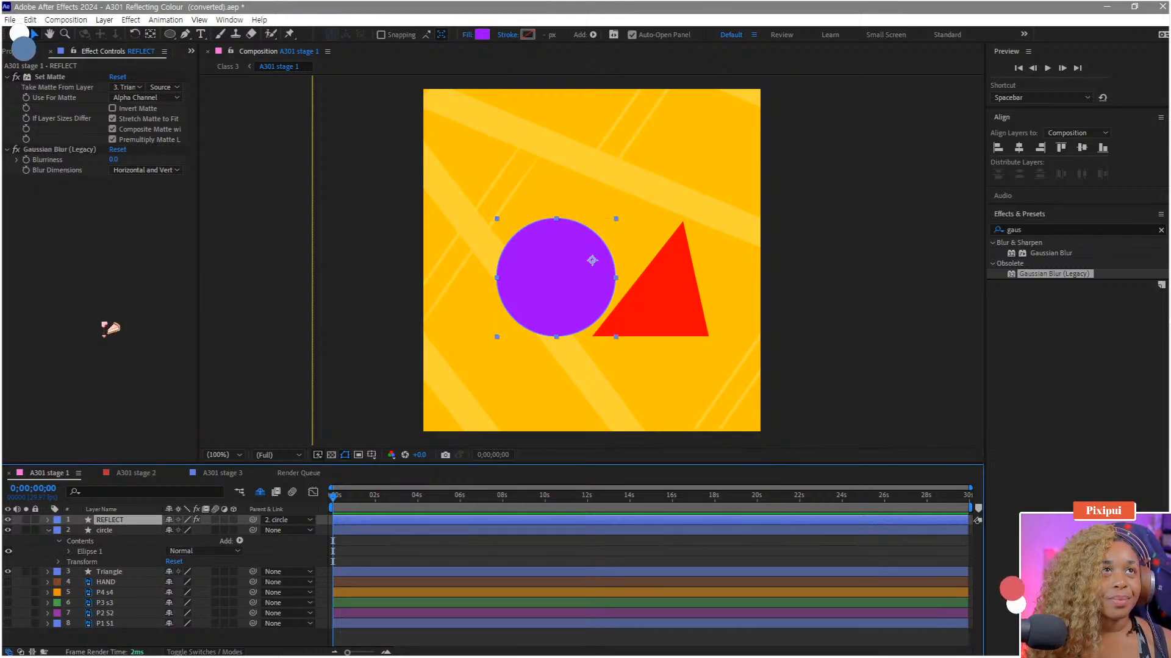
drag(112, 161, 362, 163)
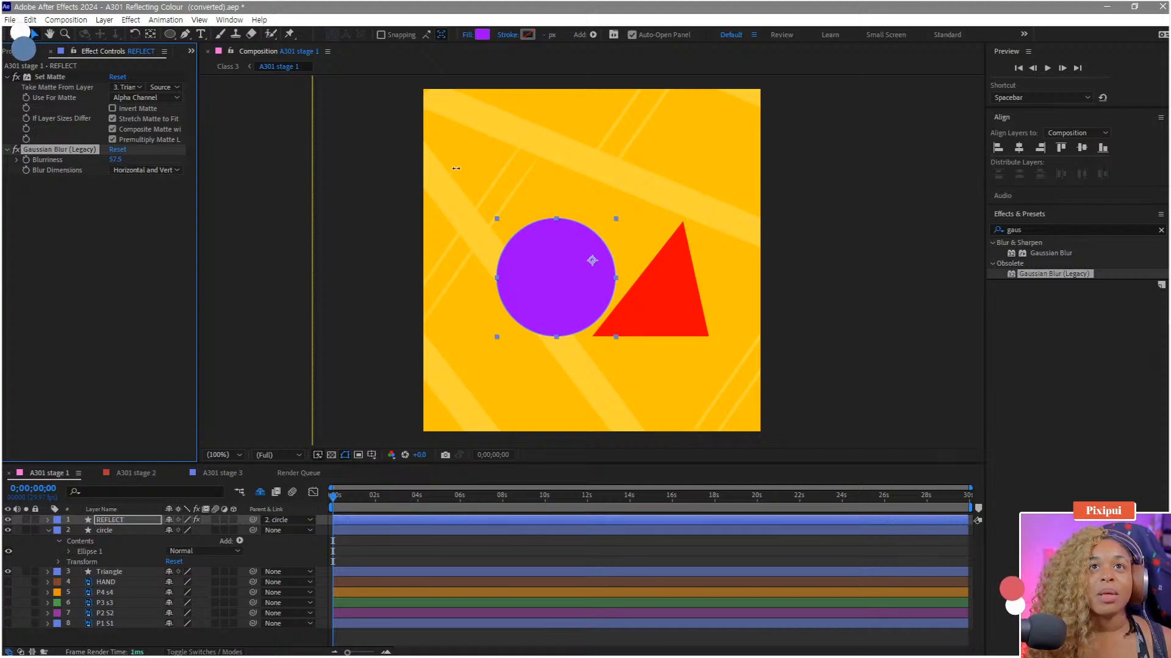
Step: Hide the circle layer and move the REFLECT shape so it overlaps the triangle's slanted left side
click(9, 530)
click(129, 522)
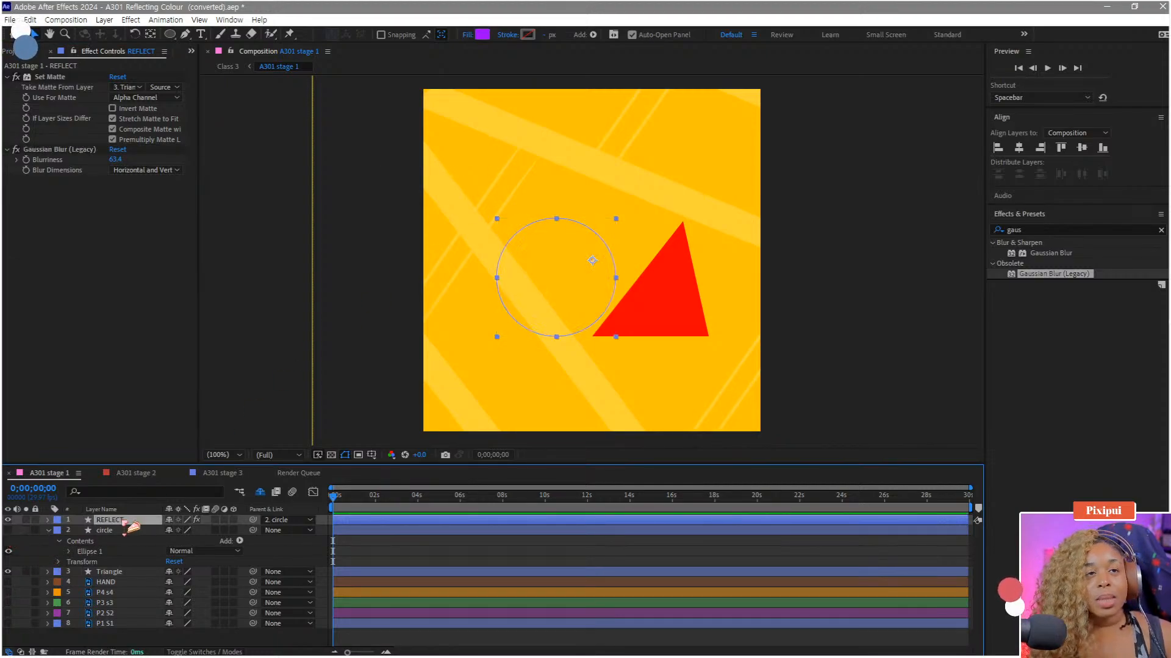
drag(575, 305, 627, 273)
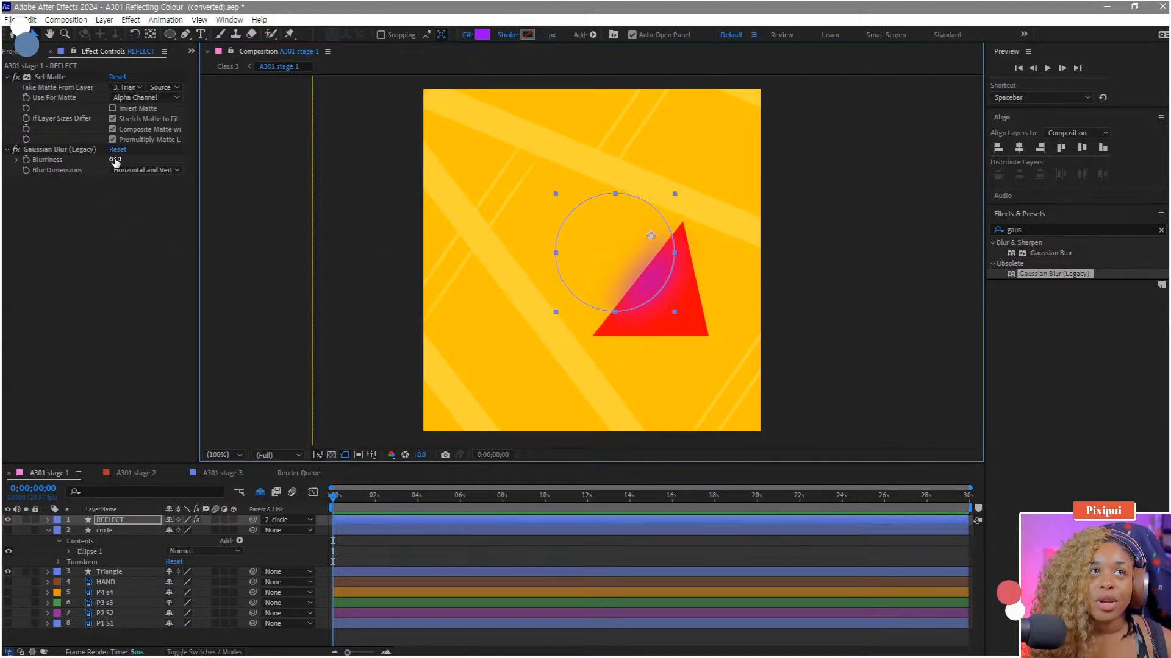
Step: Refine REFLECT's Gaussian Blur to a Blurriness of 55.2, nudge the shape slightly down, and inspect the blurred edge up close
drag(115, 160, 49, 182)
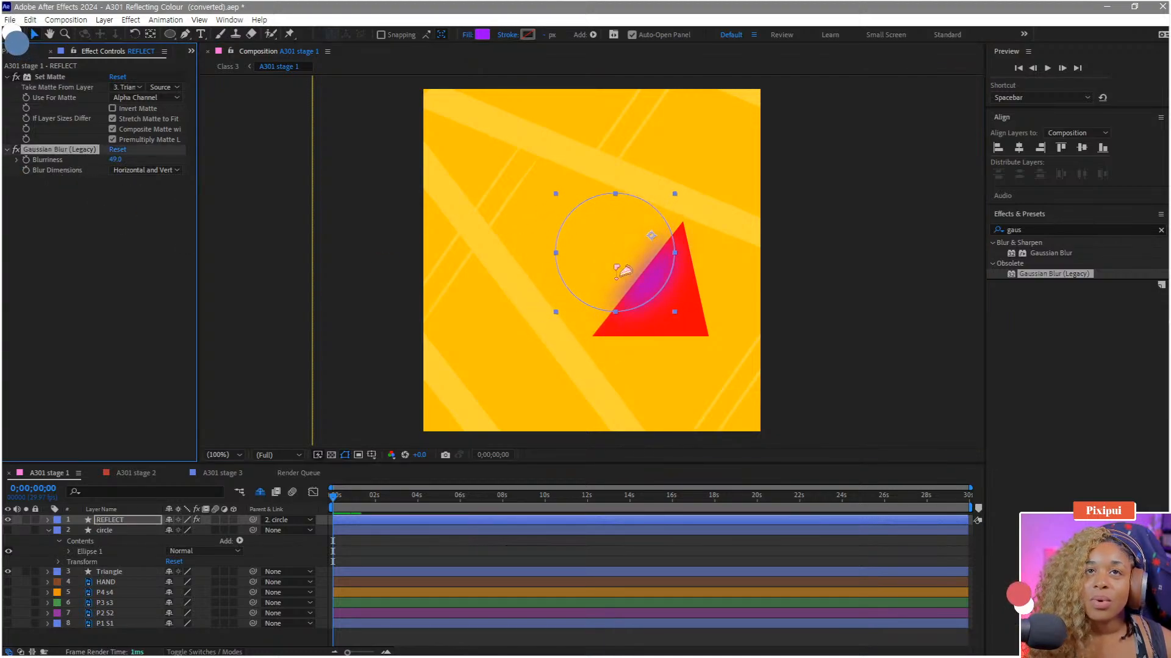
mouse_move(626, 272)
mouse_down()
mouse_move(616, 272)
mouse_move(625, 284)
mouse_up()
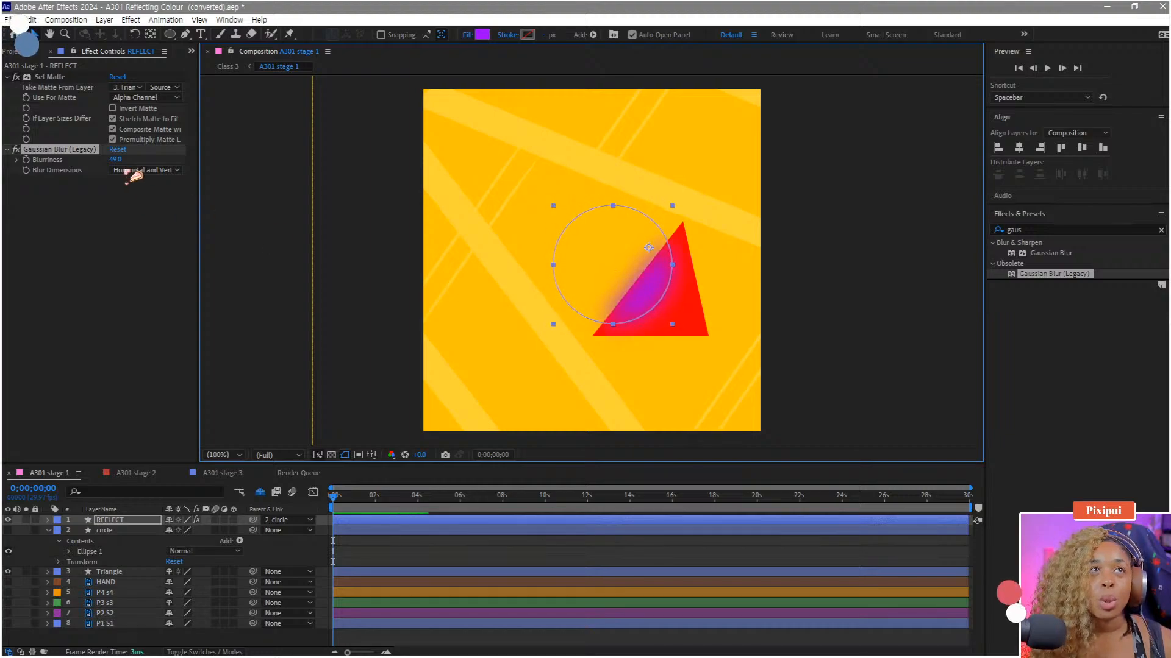
drag(115, 161, 150, 164)
key(period)
drag(663, 284, 592, 230)
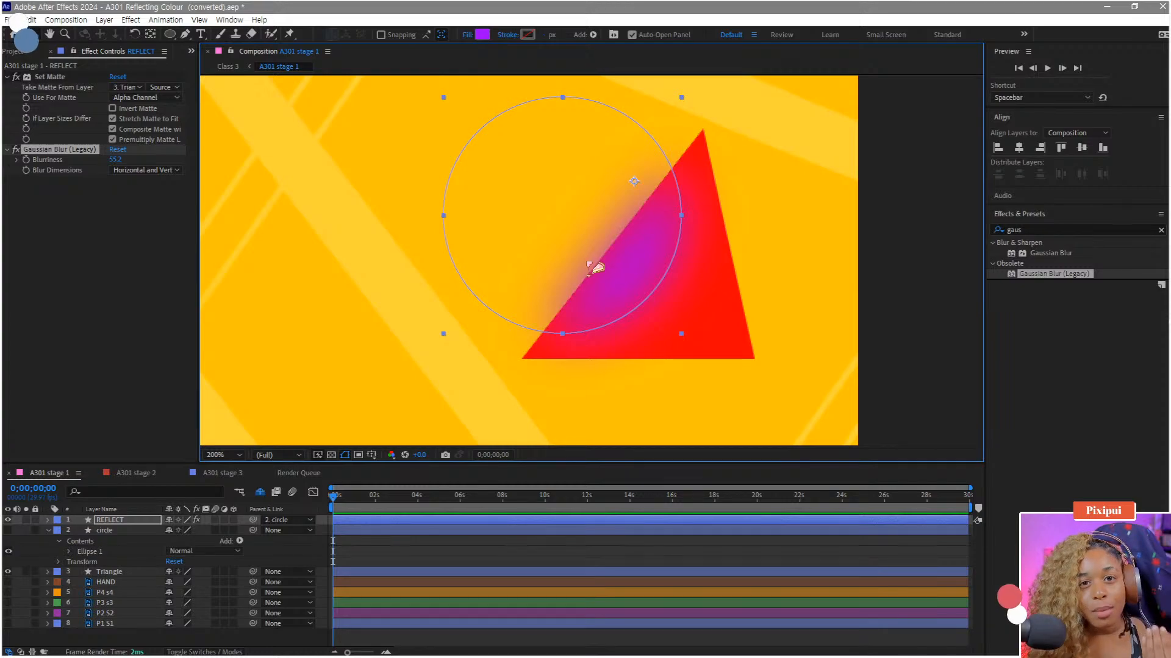
key(comma)
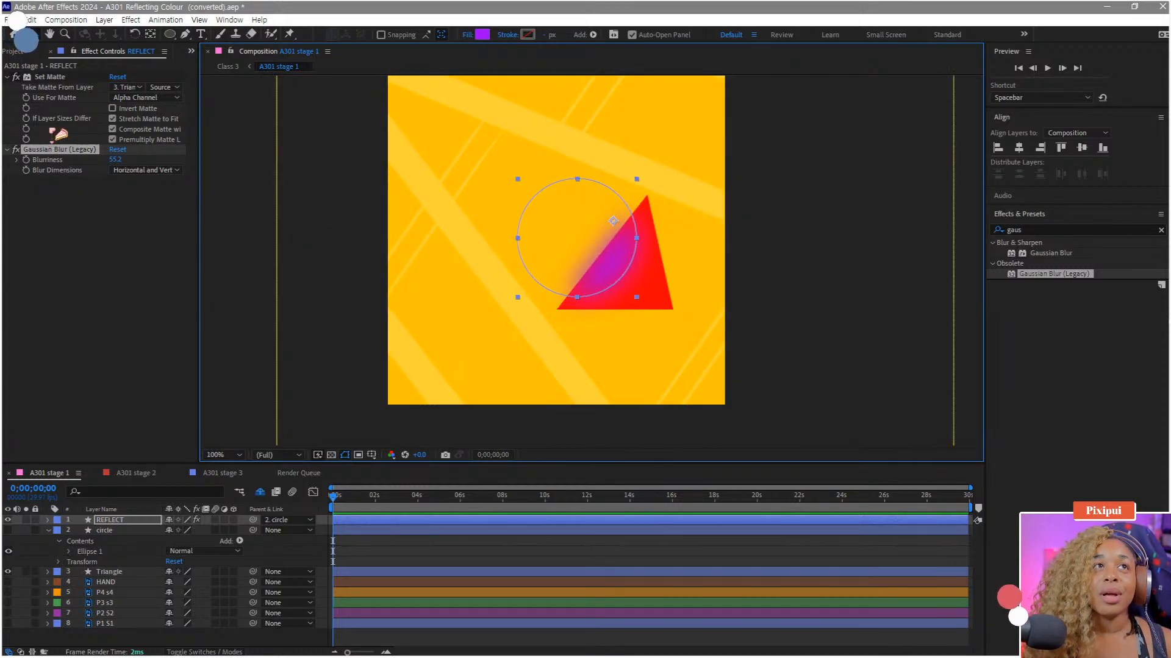
Step: Duplicate REFLECT's Set Matte effect, place the copy below Gaussian Blur (Legacy), and nudge the shape slightly up
click(55, 78)
key(ctrl+d)
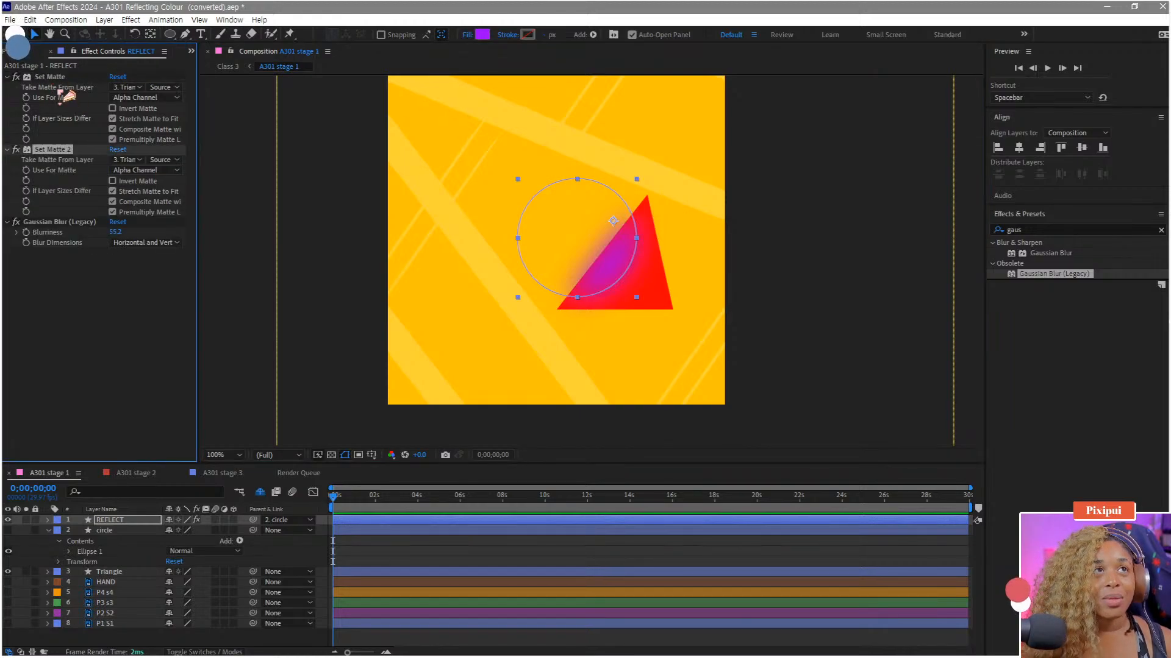
drag(53, 152, 73, 320)
key(period)
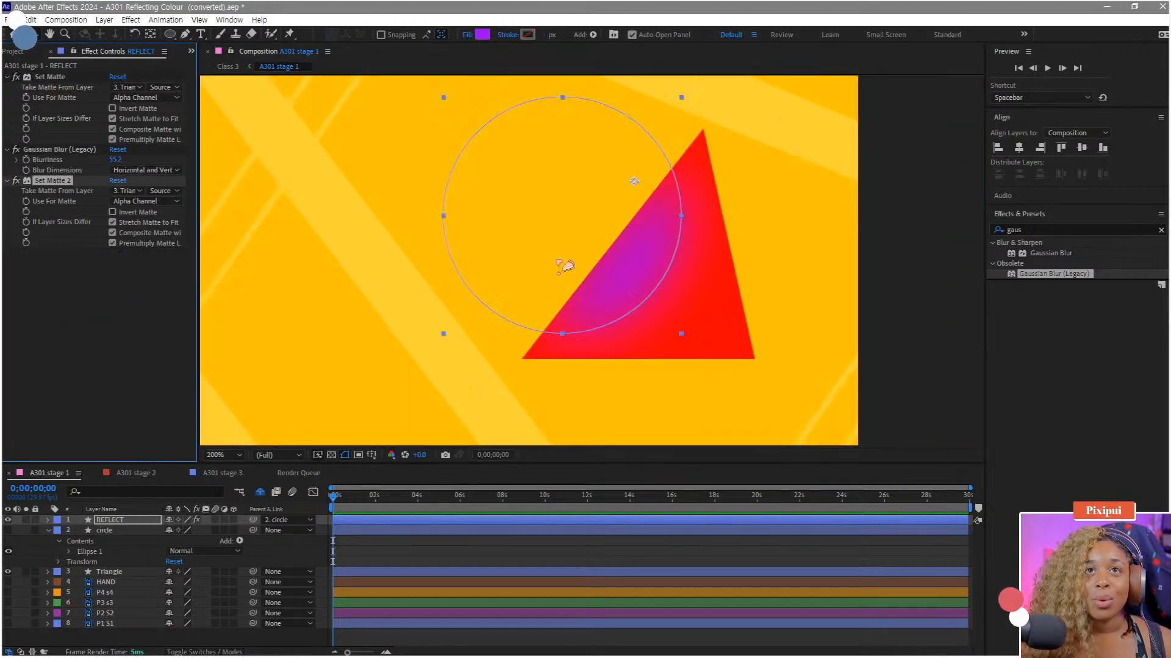
drag(597, 278, 580, 249)
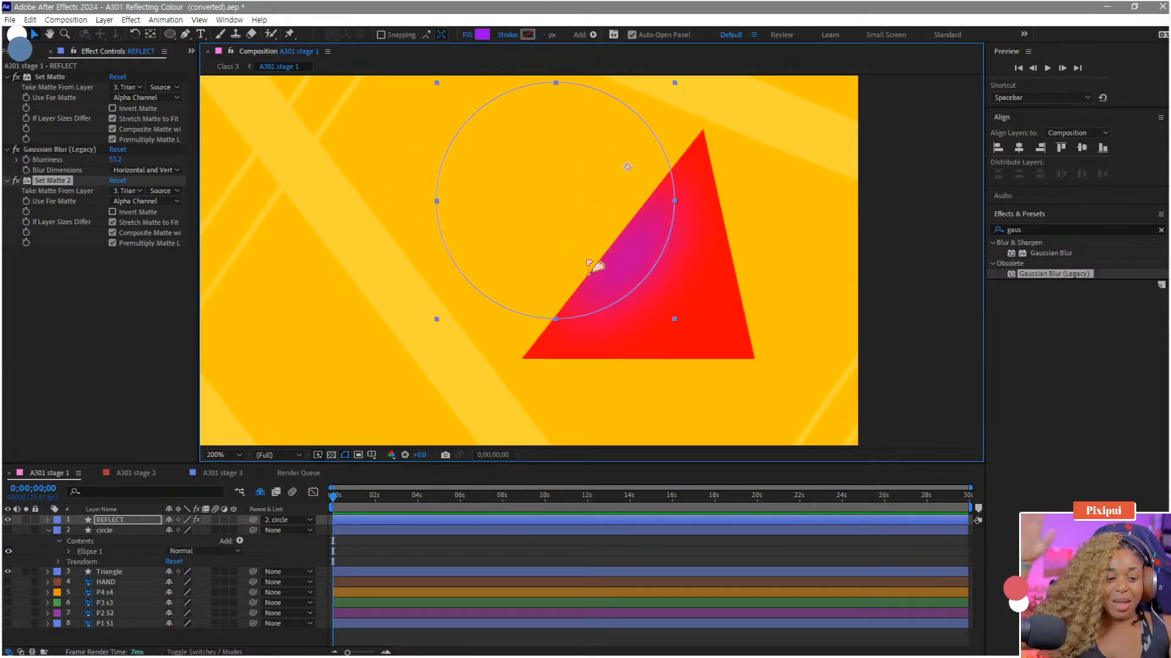
key(comma)
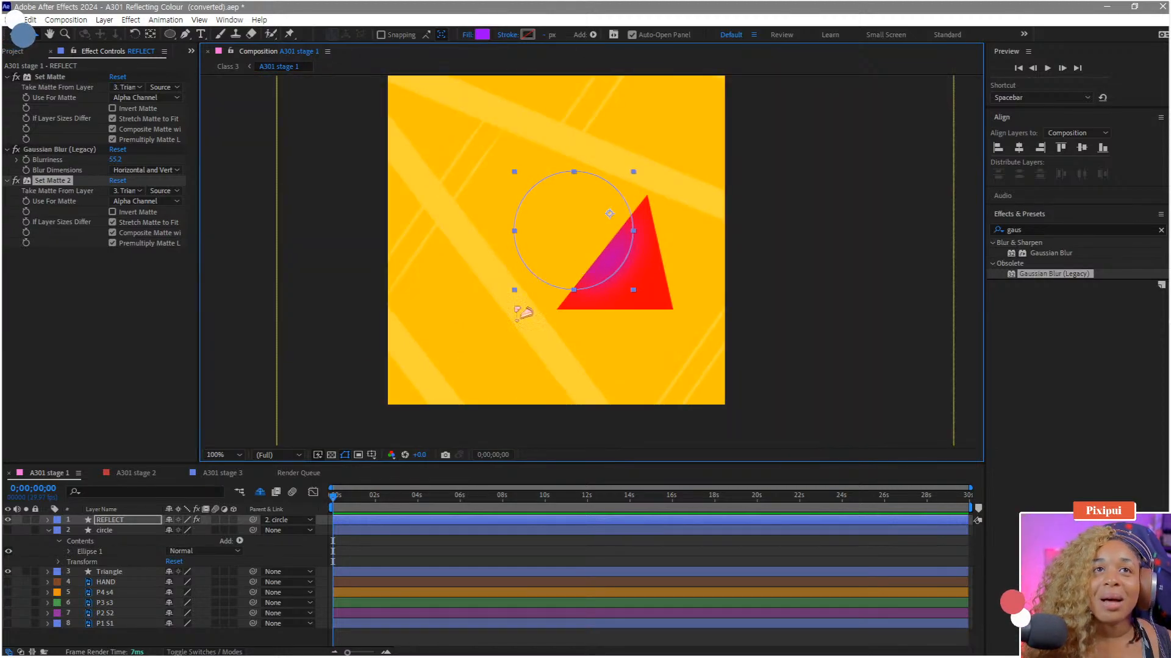
Step: Show the circle layer and move the REFLECT shape back over the circle so only a soft tint reaches the triangle
click(7, 529)
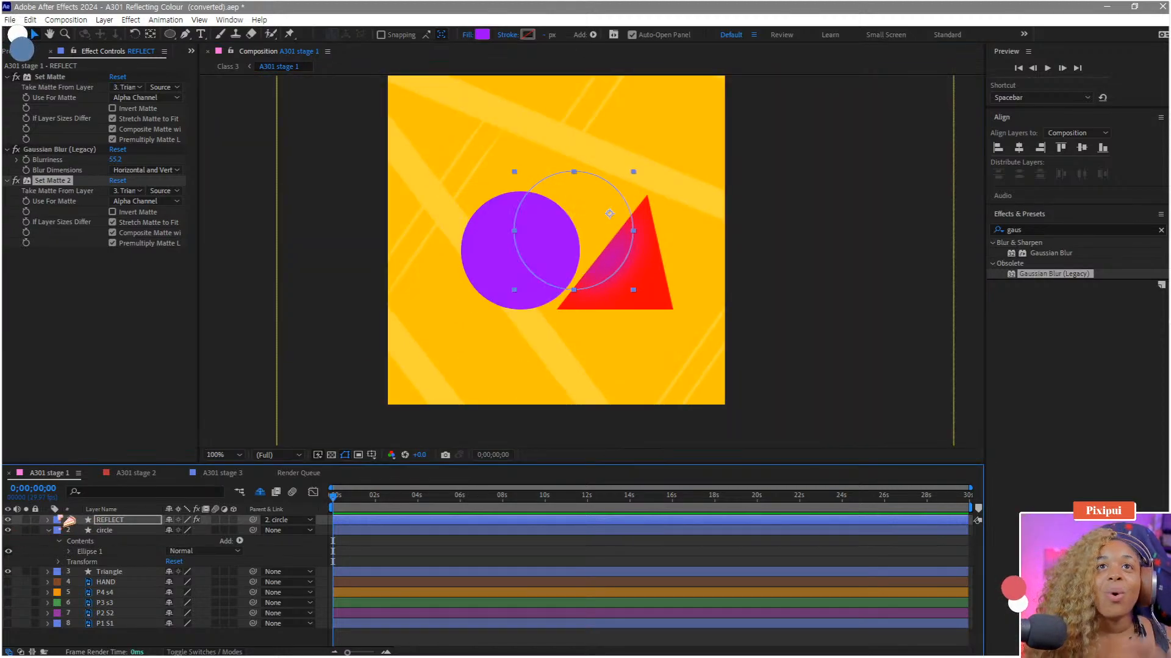
drag(610, 264, 578, 281)
drag(566, 281, 512, 271)
Step: Collapse the circle layer's properties in the timeline and select the Triangle layer
click(125, 531)
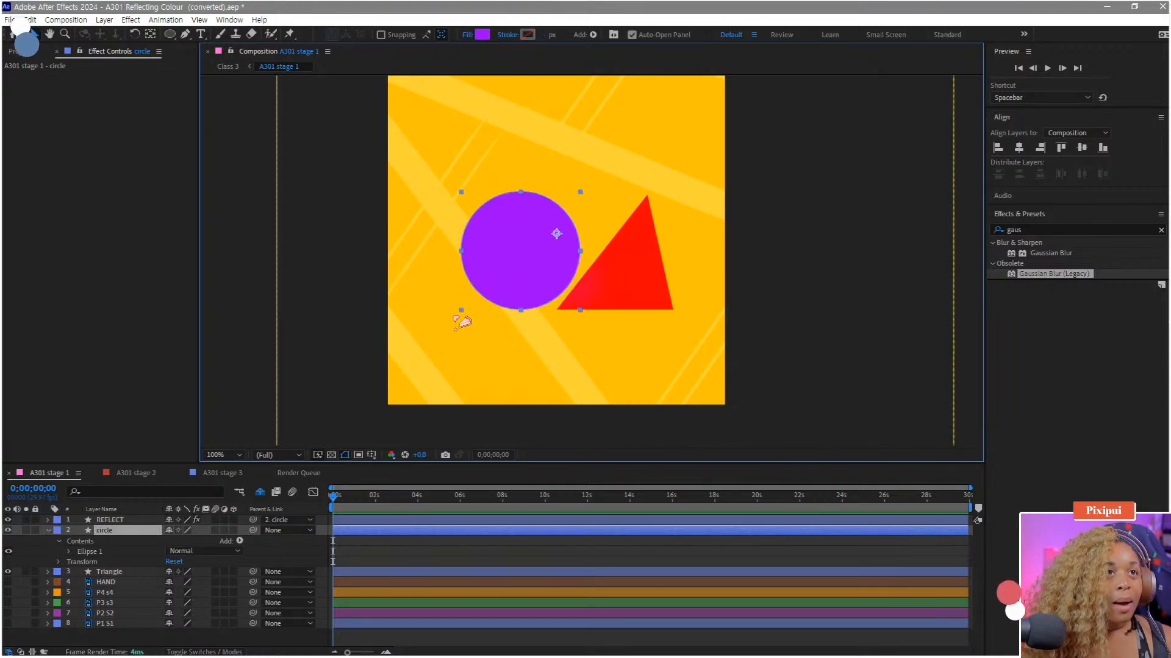
click(50, 532)
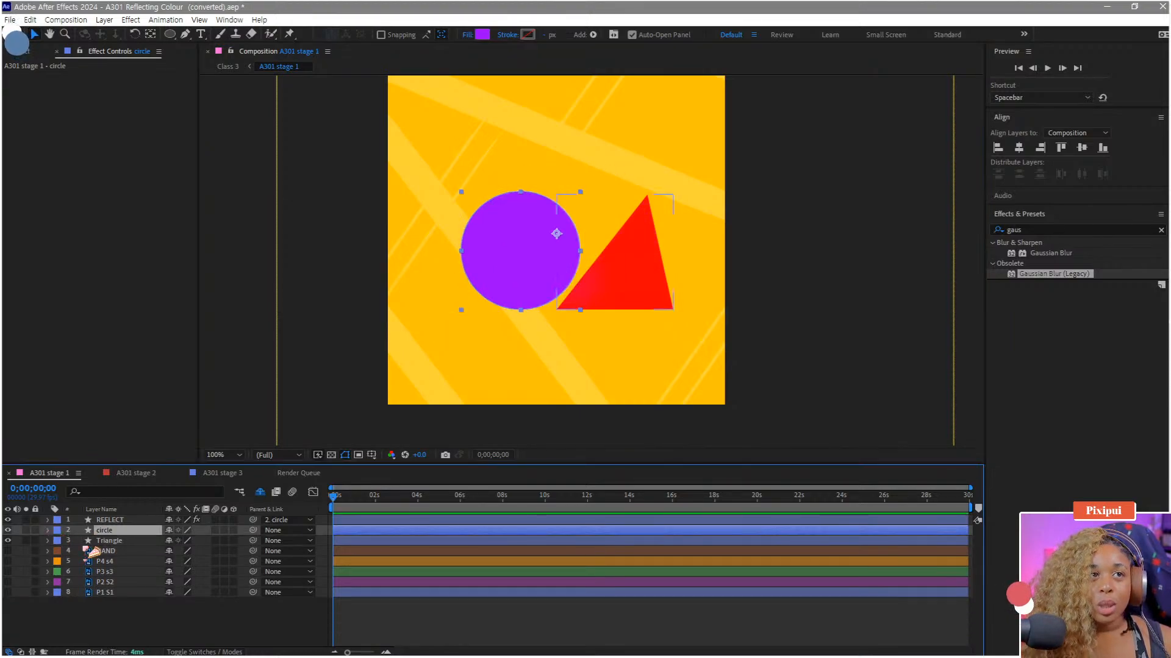
click(107, 542)
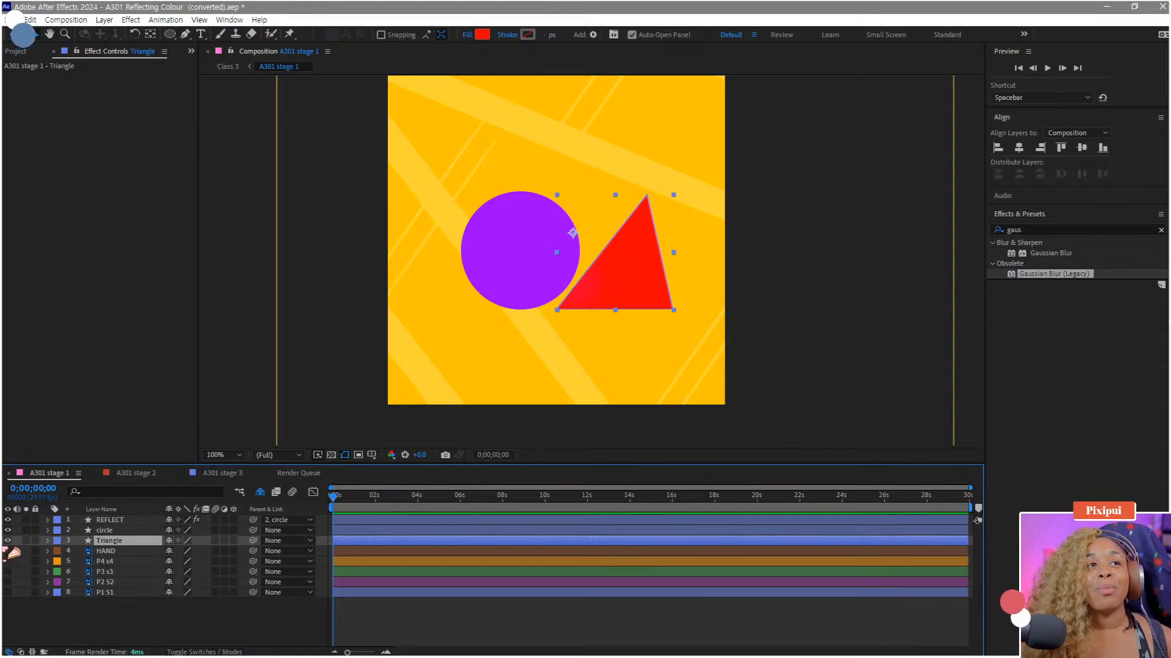
Step: Hide the REFLECT, circle and Triangle layers, and show the HAND, P4 s4, P3 s3, P2 S2 and P1 S1 layers
drag(7, 541, 8, 520)
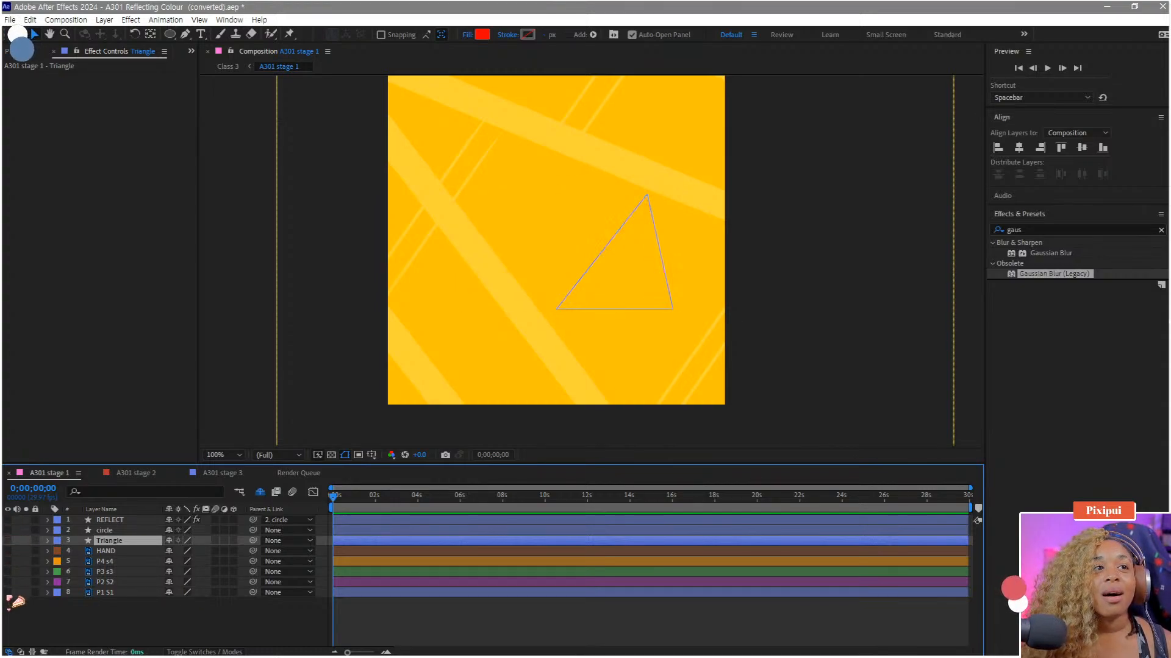
drag(7, 592, 7, 540)
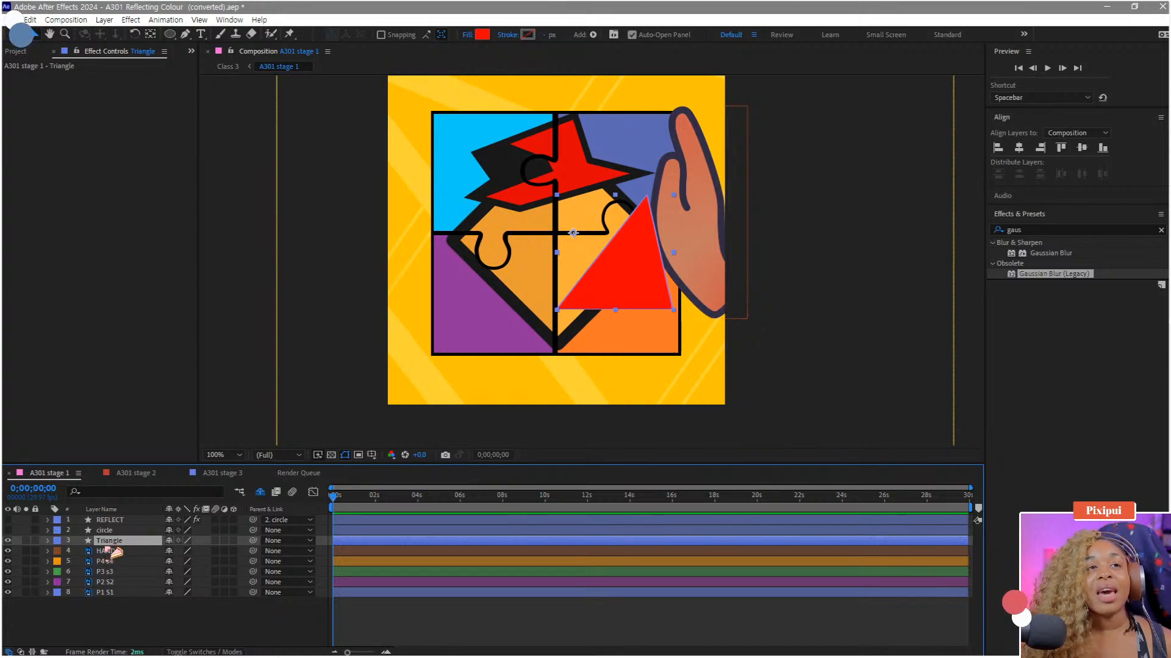
click(7, 541)
click(171, 637)
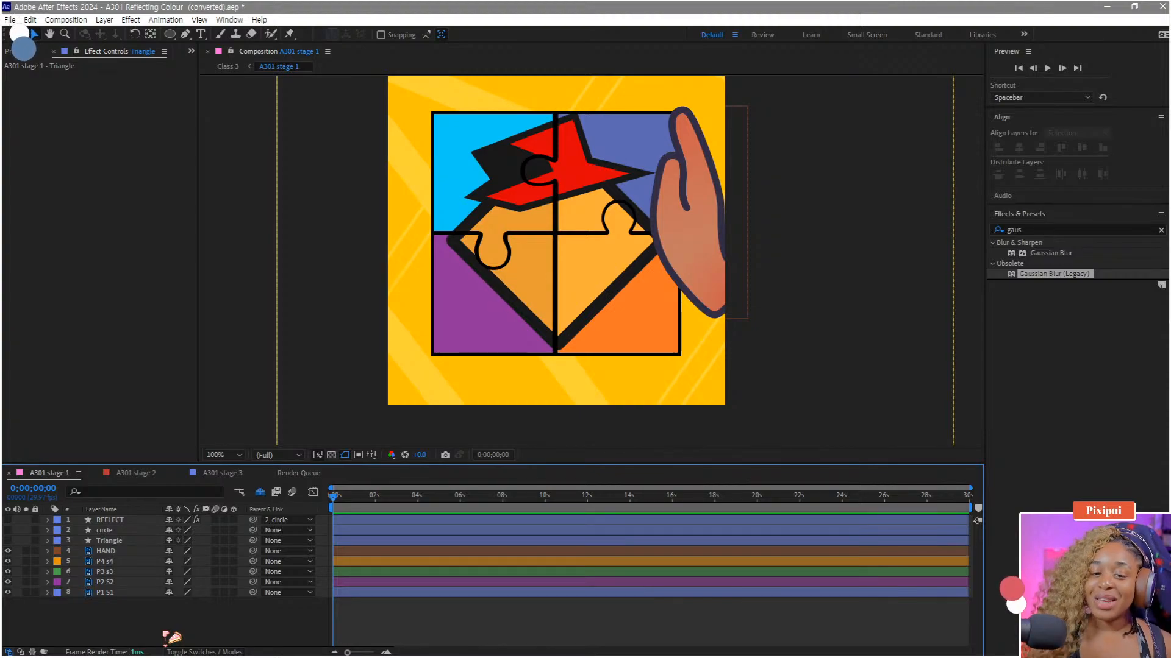
Step: Preview the puzzle and hand composition briefly, and return to the start of the timeline
key(space)
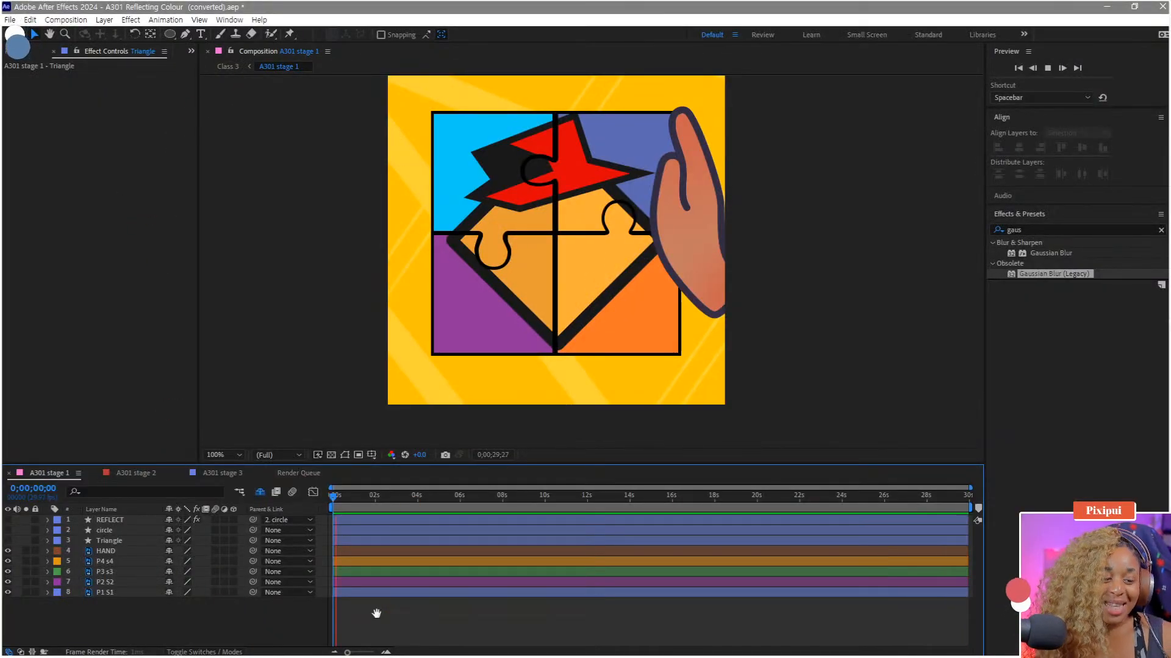
key(space)
drag(373, 496, 273, 520)
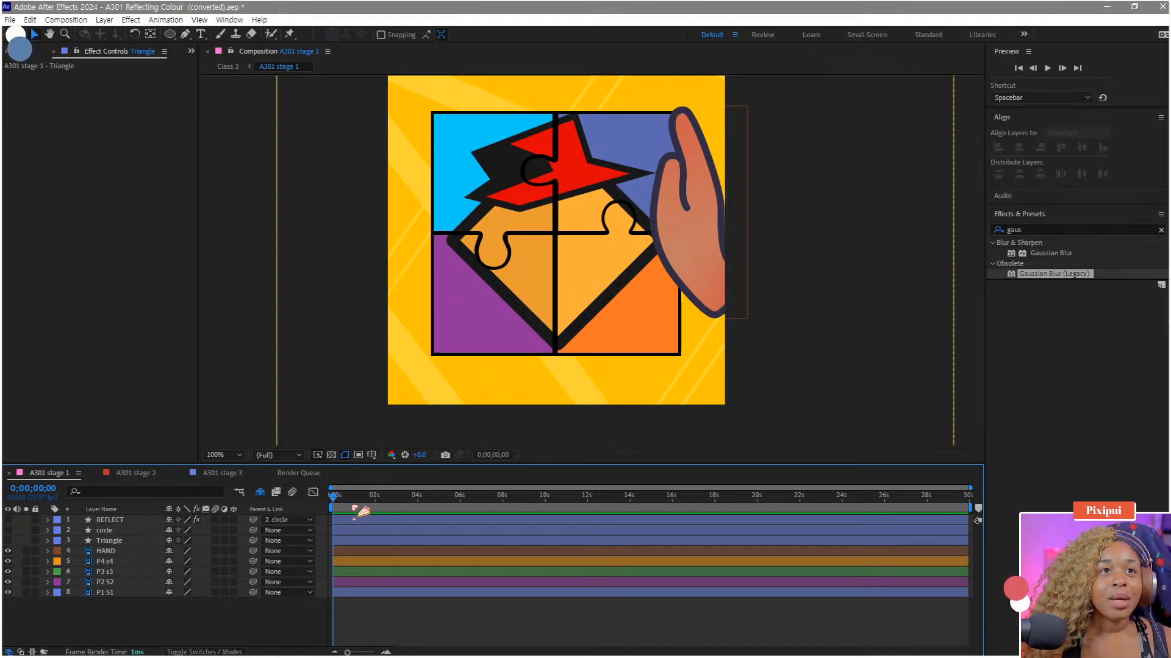
drag(351, 500, 267, 548)
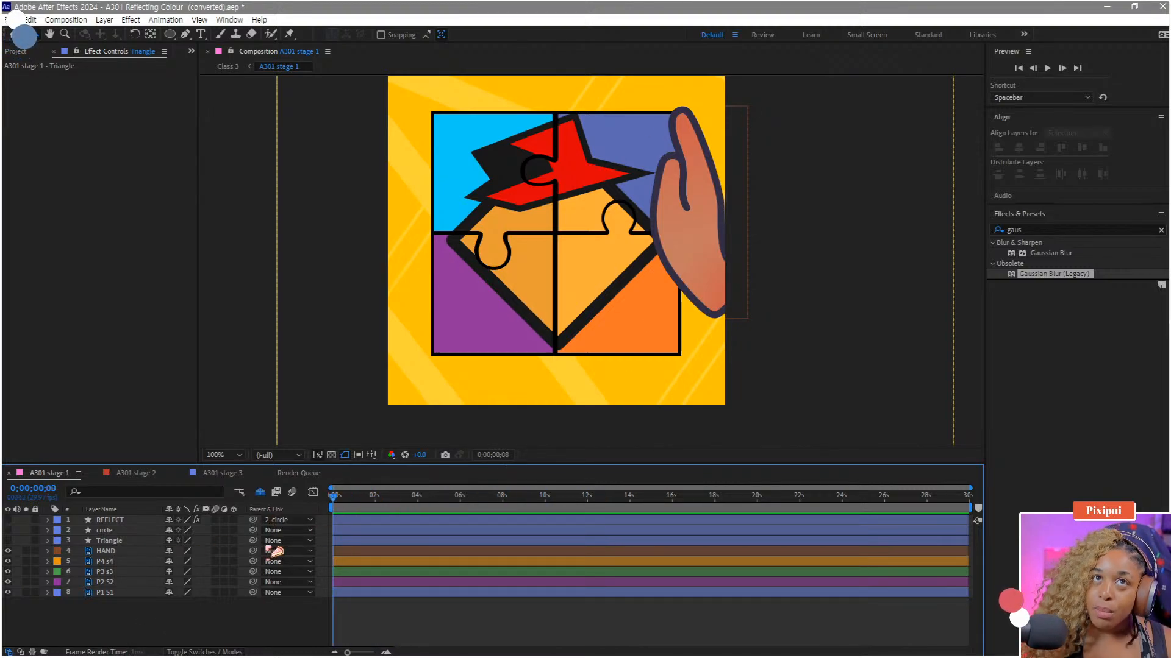
Step: Isolate the P1 S1 puzzle piece by hiding all the other layers
alt+click(8, 592)
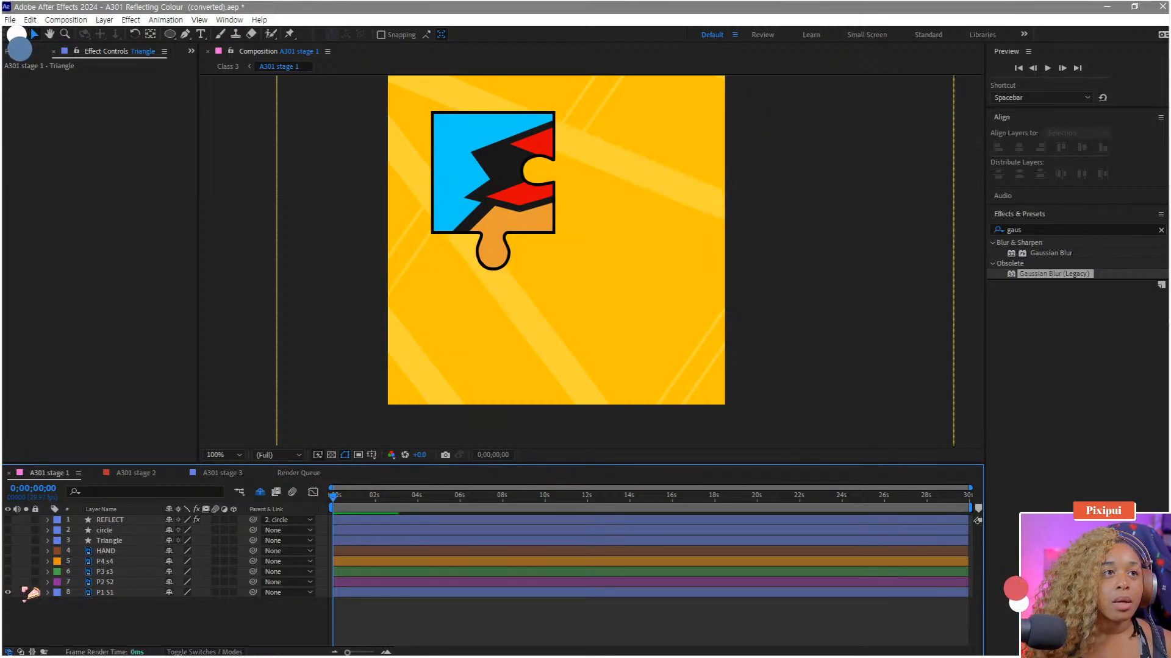
Step: Add a Position keyframe to the P1 S1 layer and move it to the 20-frame mark
click(110, 593)
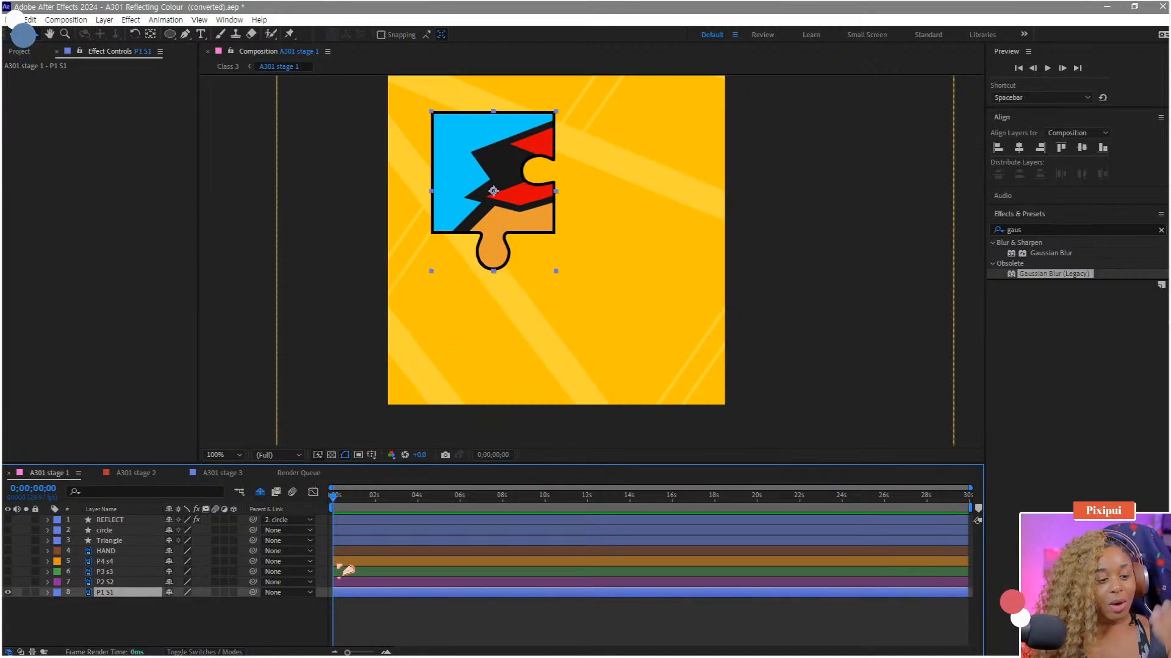
key(p)
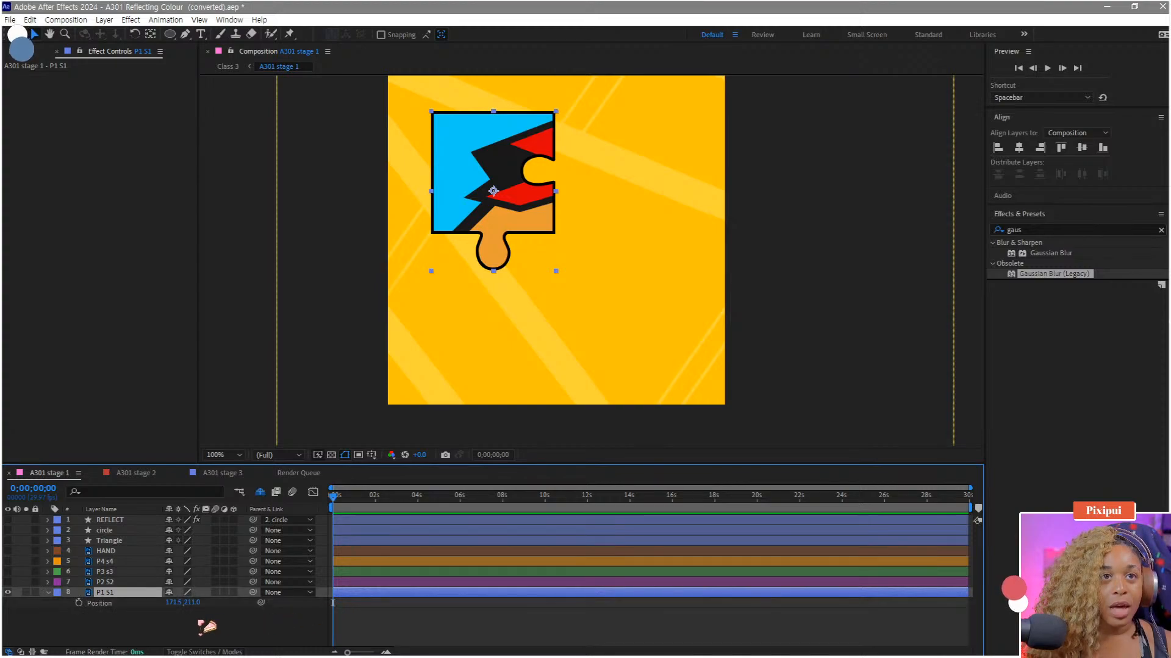
click(79, 603)
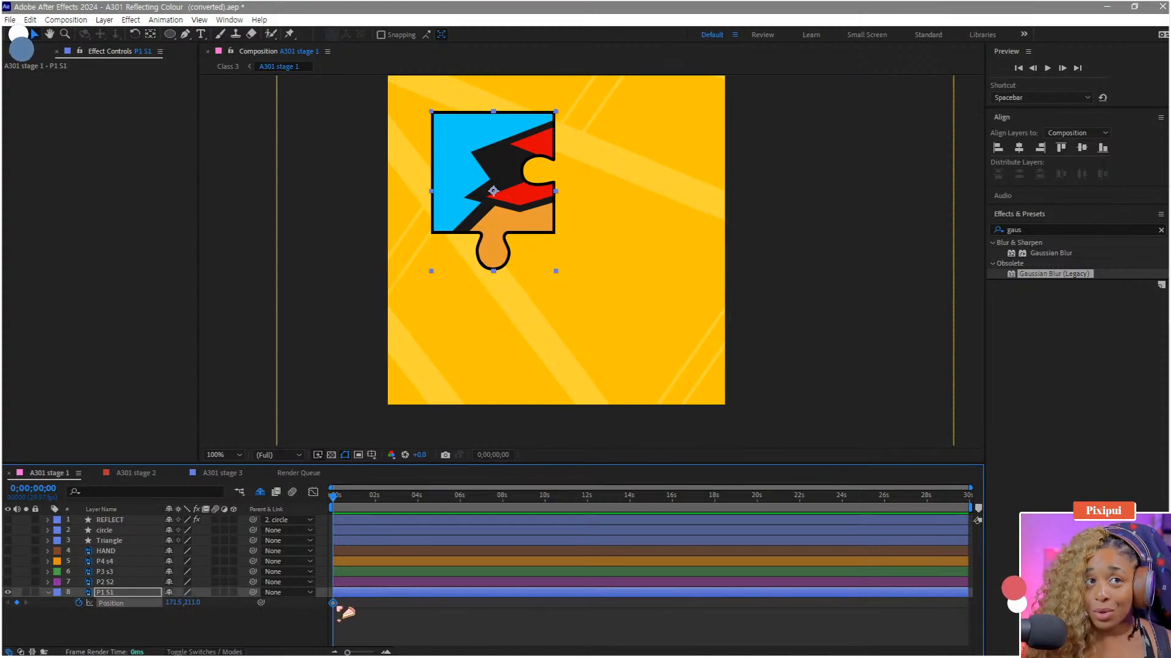
mouse_move(334, 603)
mouse_down()
mouse_move(386, 603)
mouse_move(334, 617)
mouse_move(355, 604)
mouse_up()
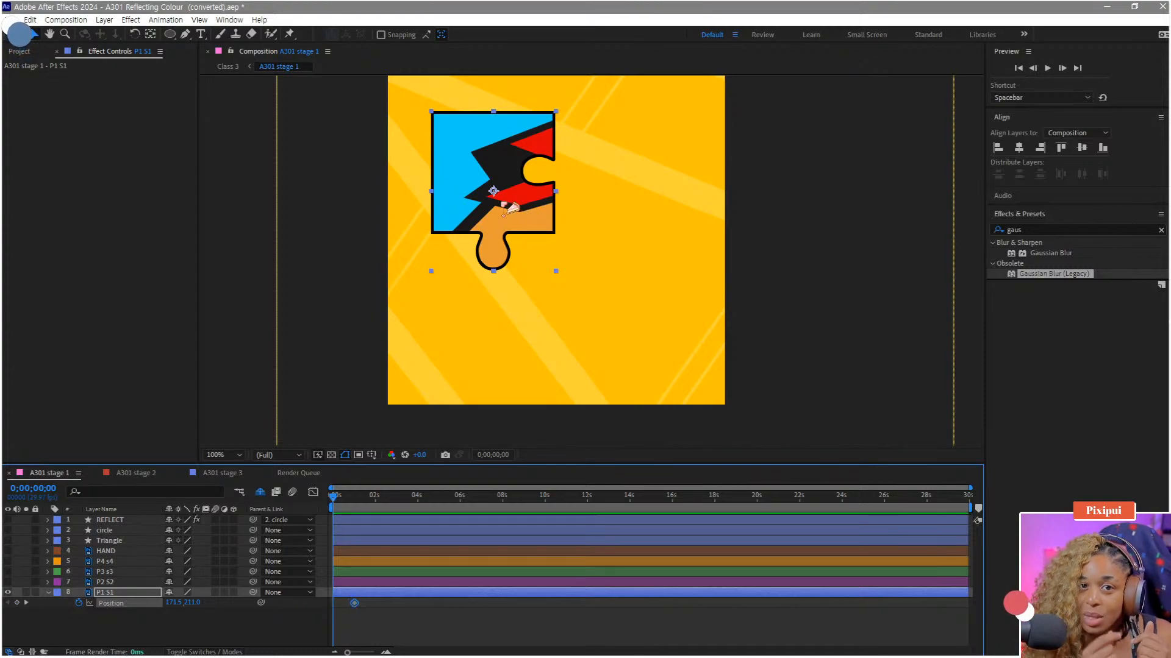
drag(354, 604, 347, 603)
Step: Move the puzzle piece straight up out of the canvas at the first frame, to Position 171.5, -153.0
drag(488, 194, 499, 49)
key(ctrl+z)
drag(512, 177, 500, 10)
mouse_move(506, 99)
mouse_down()
mouse_move(506, 174)
mouse_move(511, 110)
mouse_move(510, 119)
mouse_up()
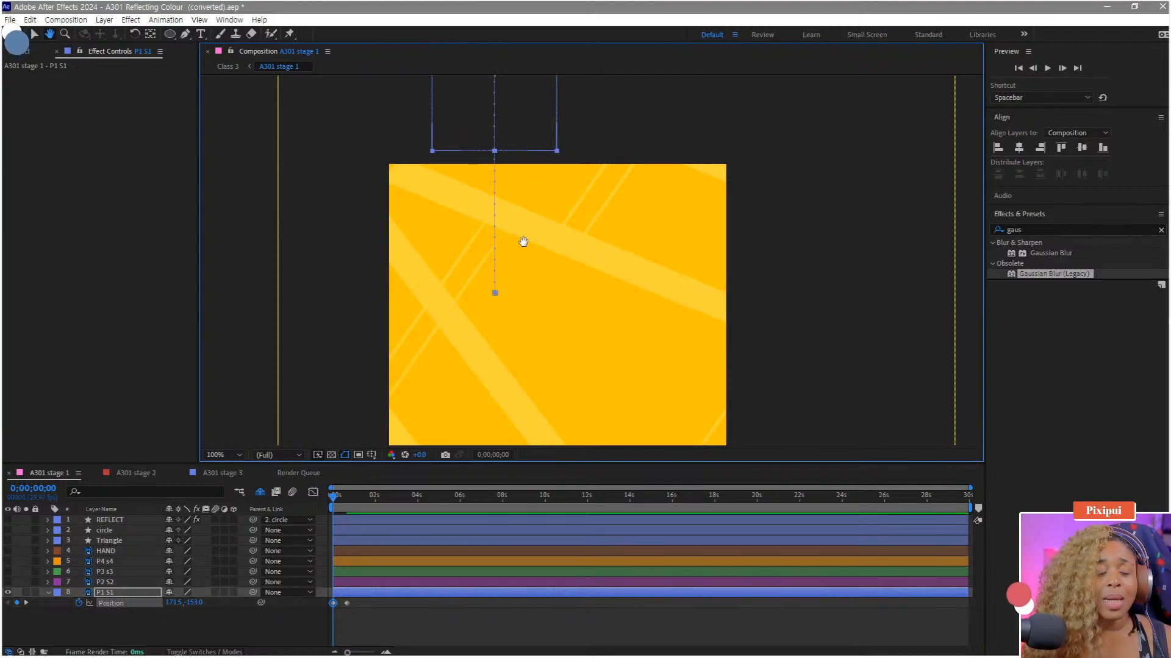
drag(522, 243, 514, 211)
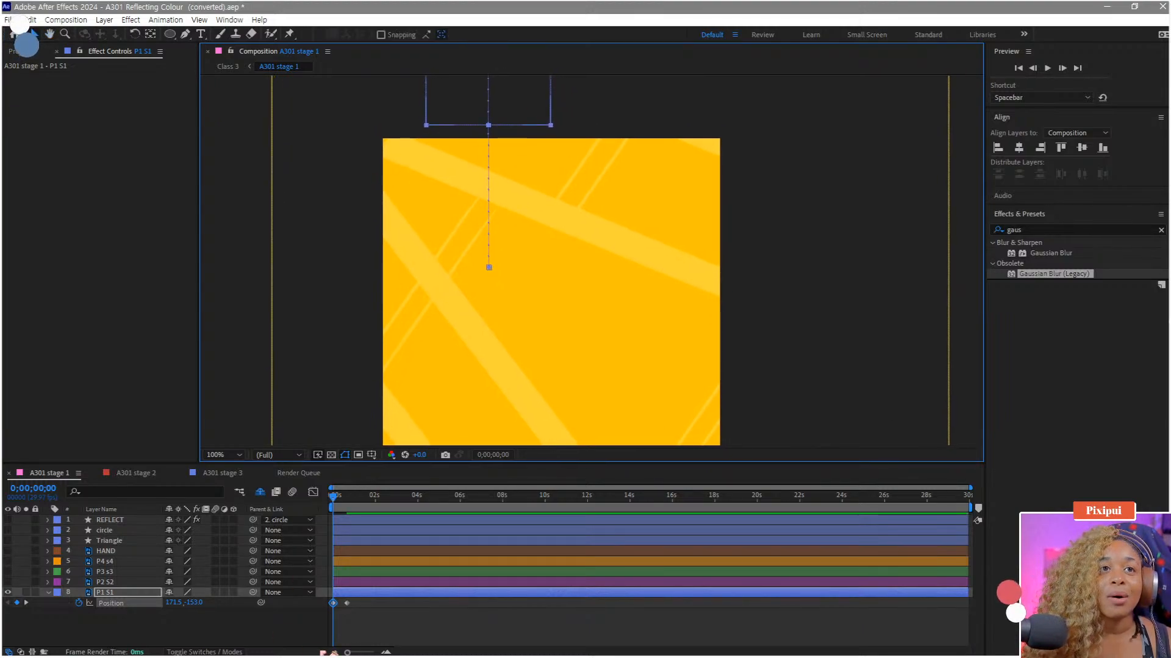
Step: Apply Easy Ease to both Position keyframes of the P1 S1 layer
scroll(366, 633, up, 4)
scroll(400, 628, up, 4)
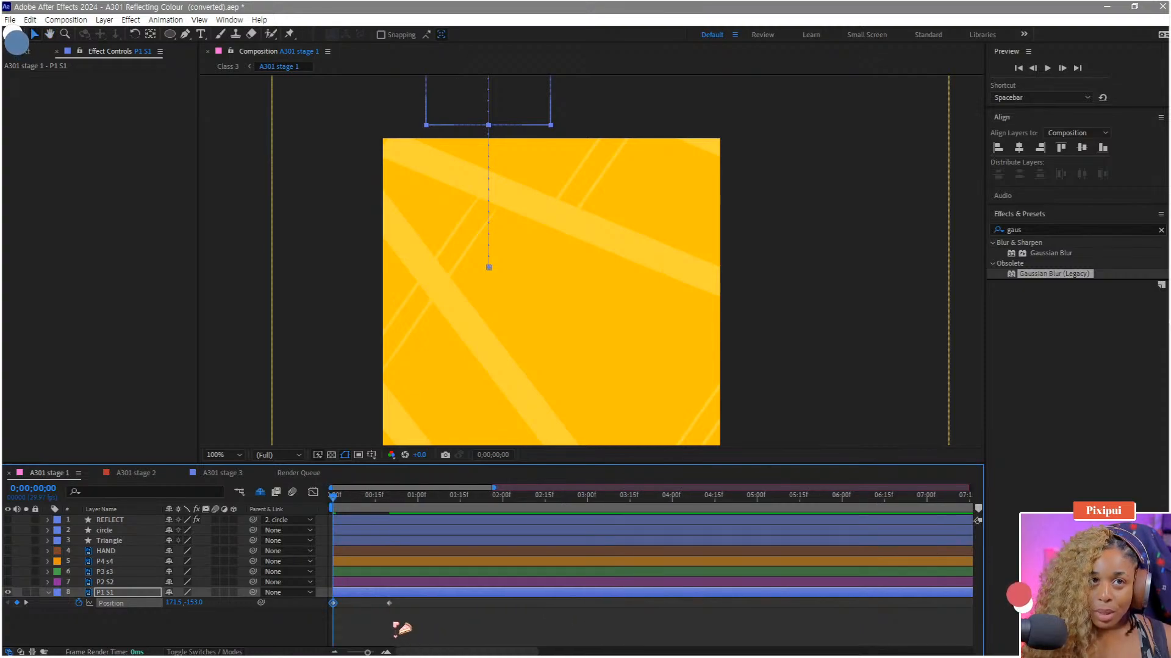
drag(486, 628, 287, 587)
key(F9)
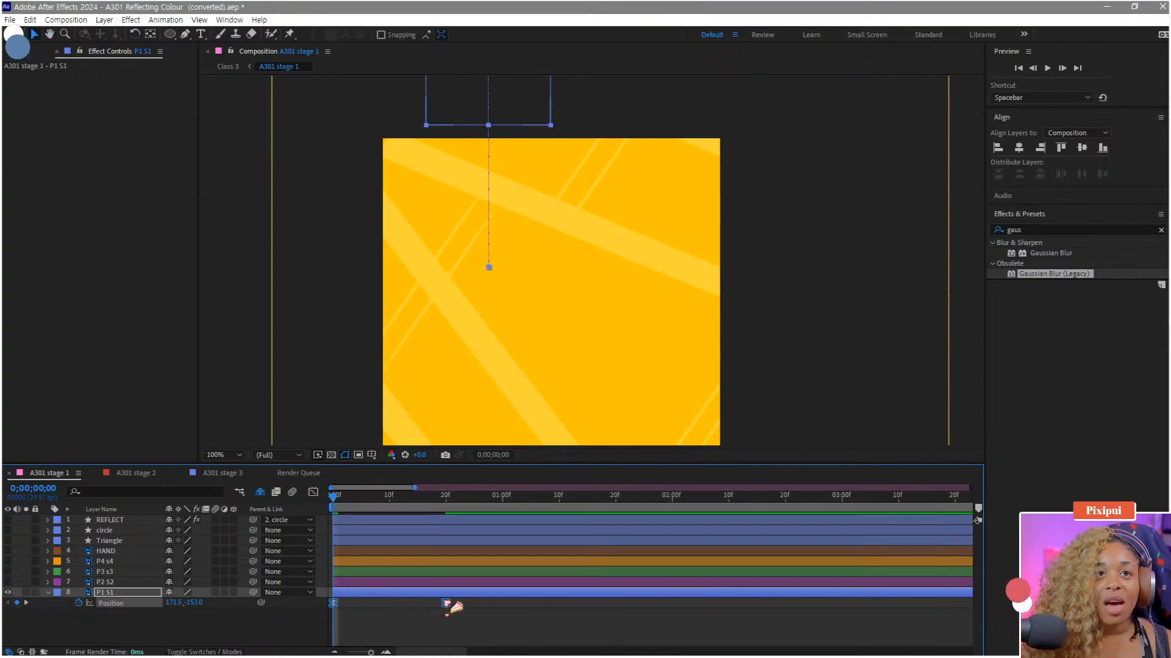
right_click(445, 603)
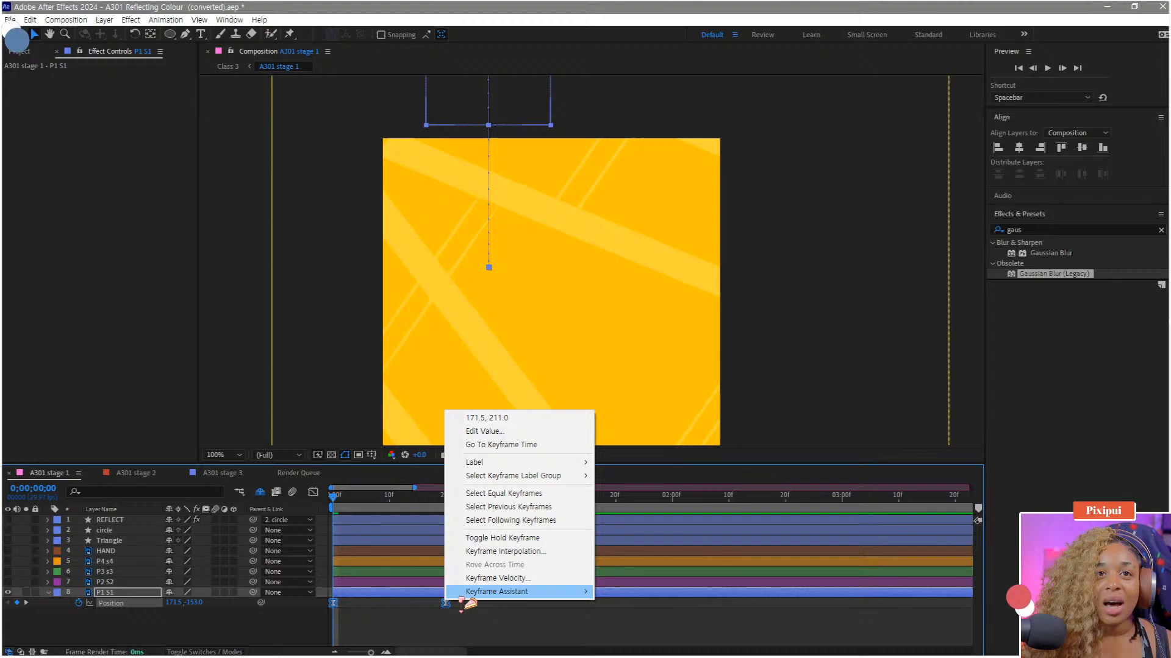
click(496, 628)
Step: Preview the puzzle piece dropping into the canvas at 50% magnification, and return to the first frame
key(space)
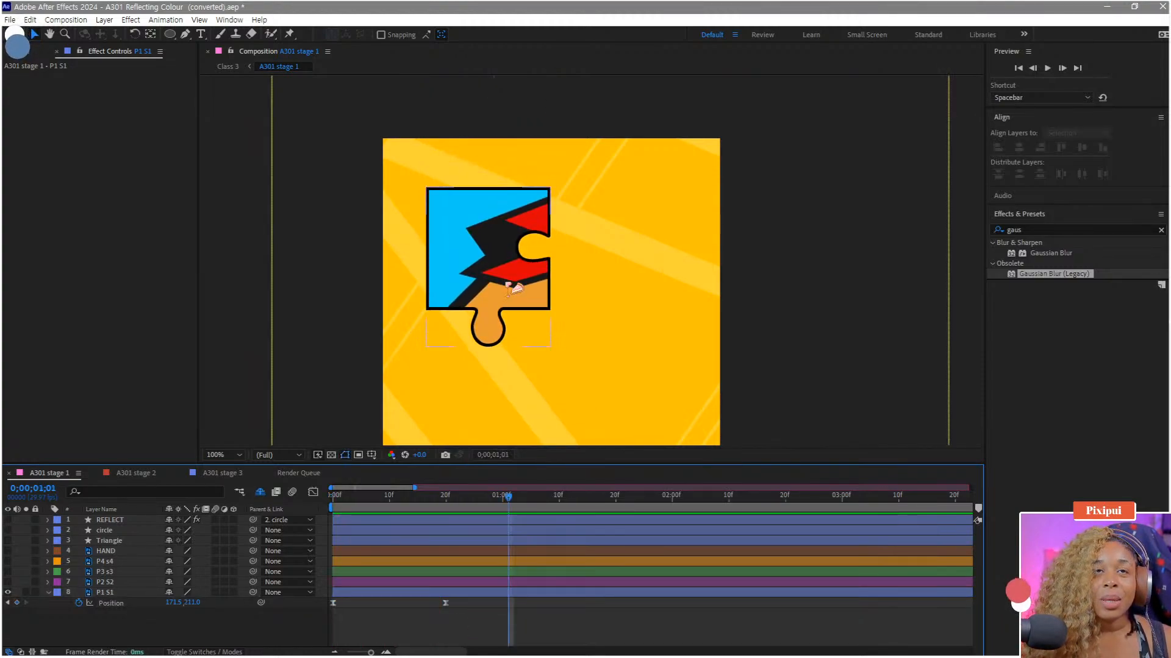
drag(507, 285, 495, 241)
scroll(487, 292, down, 1)
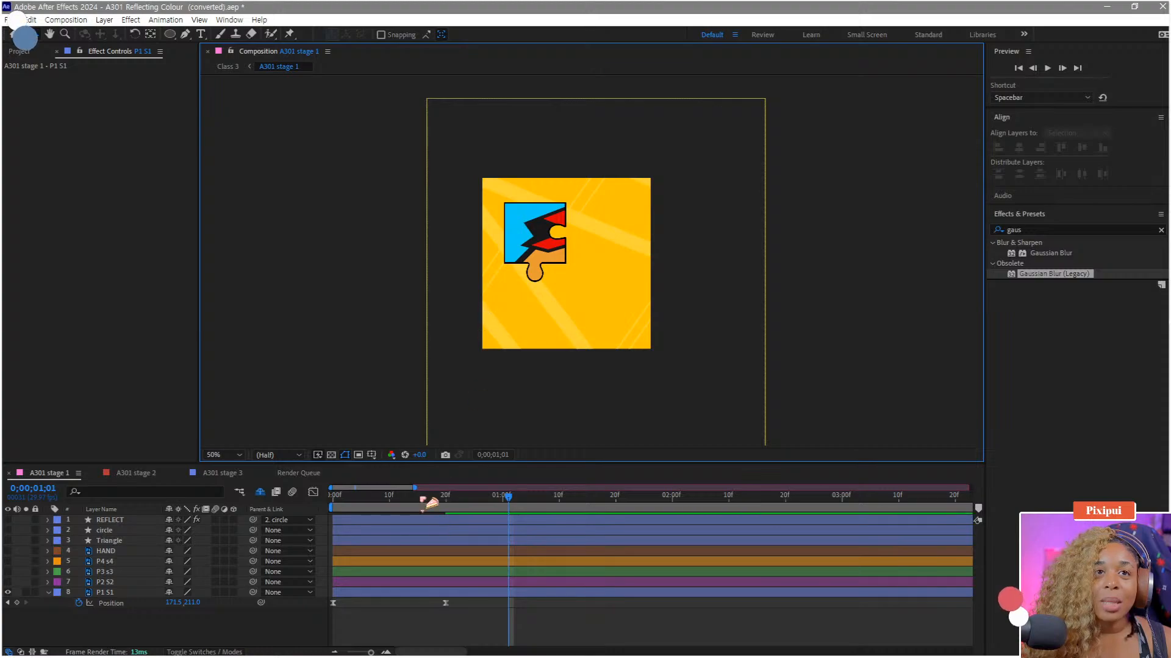
drag(423, 500, 229, 507)
key(space)
key(space)
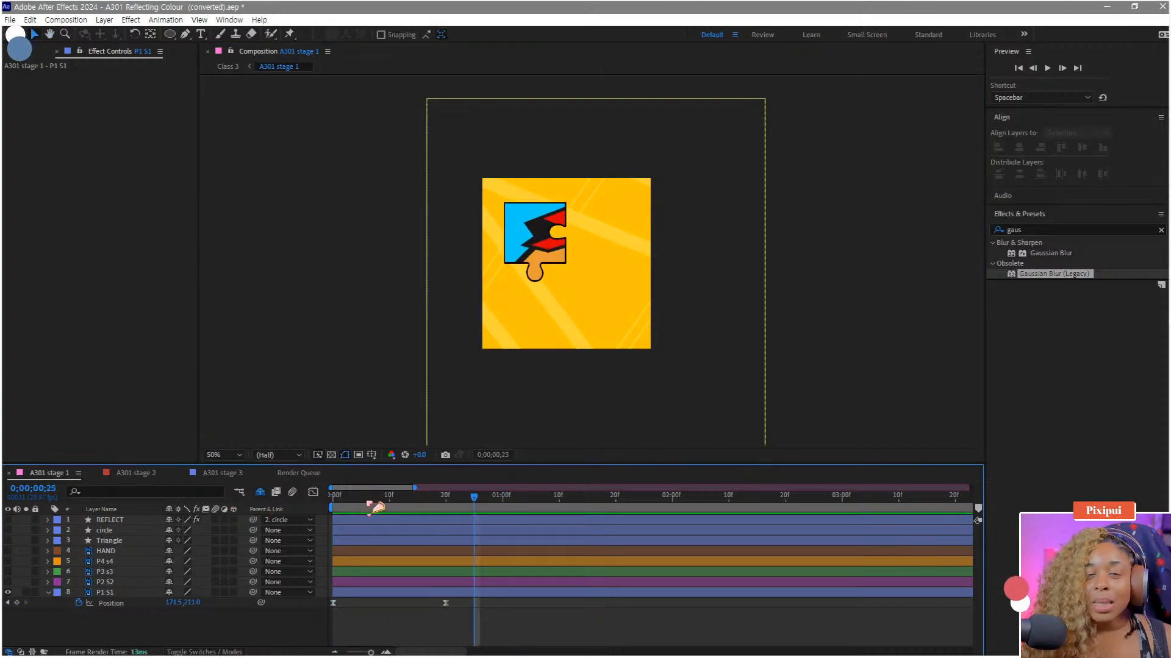
key(Home)
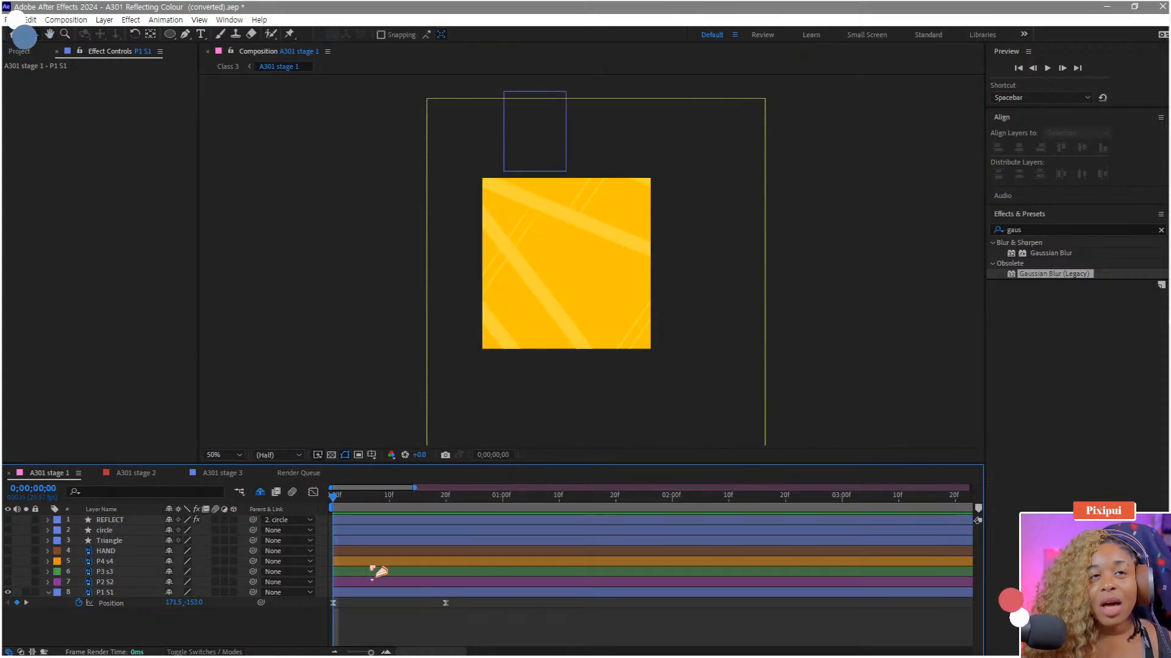
Step: Separate the P1 S1 layer's Position into X and Y dimensions and remove the X Position keyframes
drag(466, 620, 287, 604)
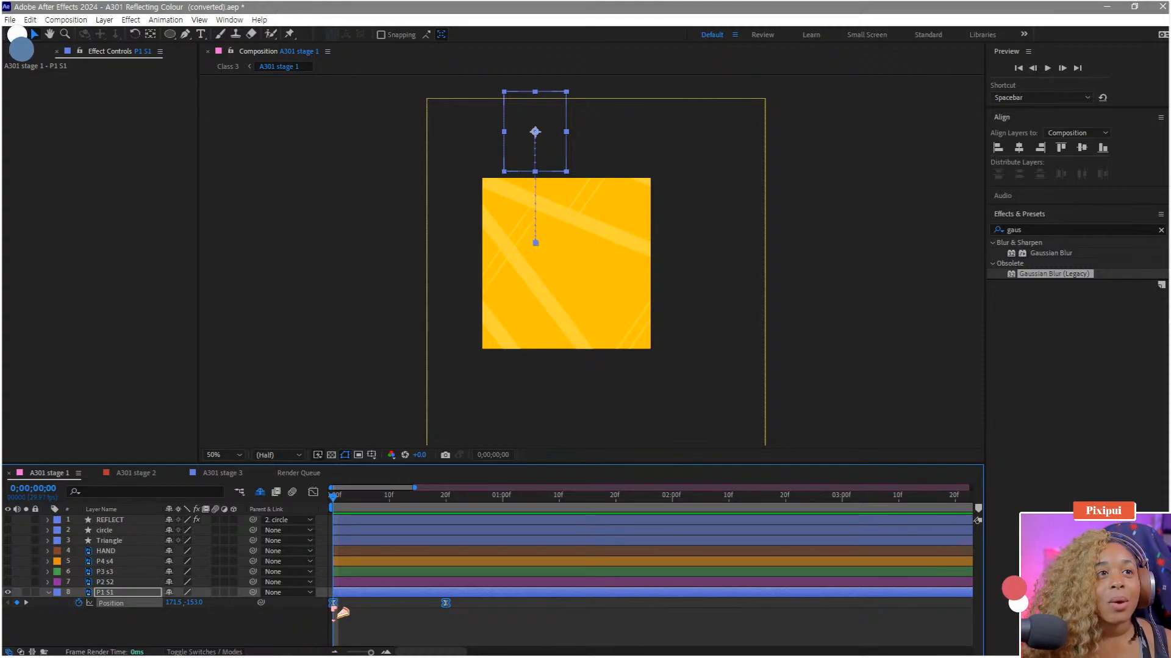
right_click(112, 603)
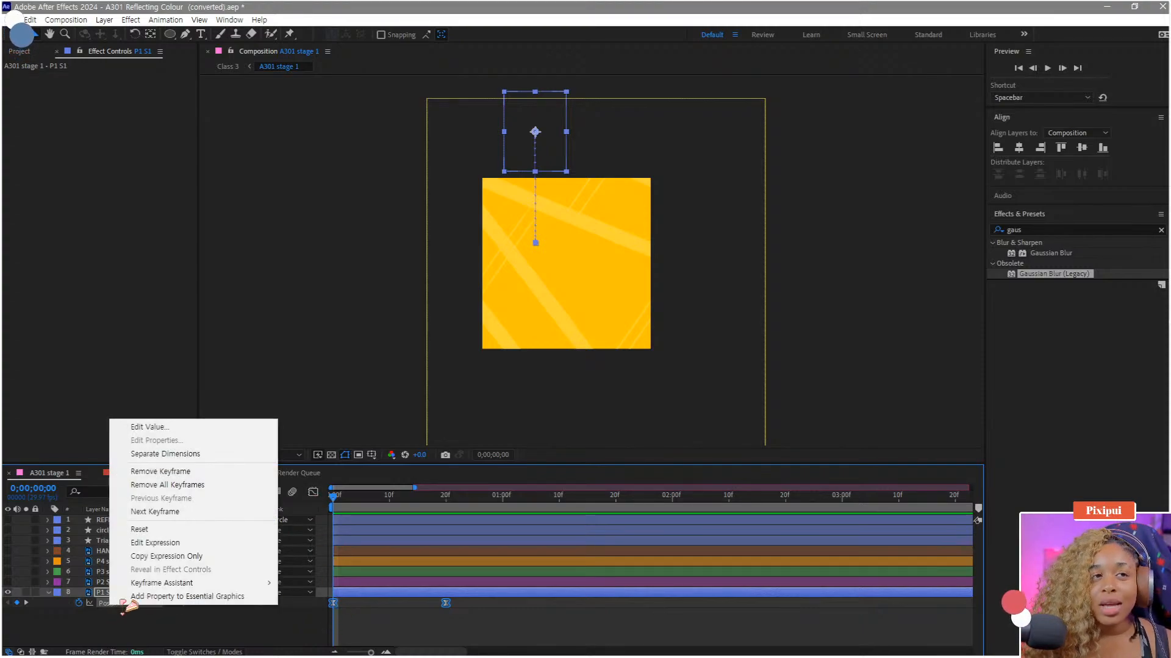
click(183, 454)
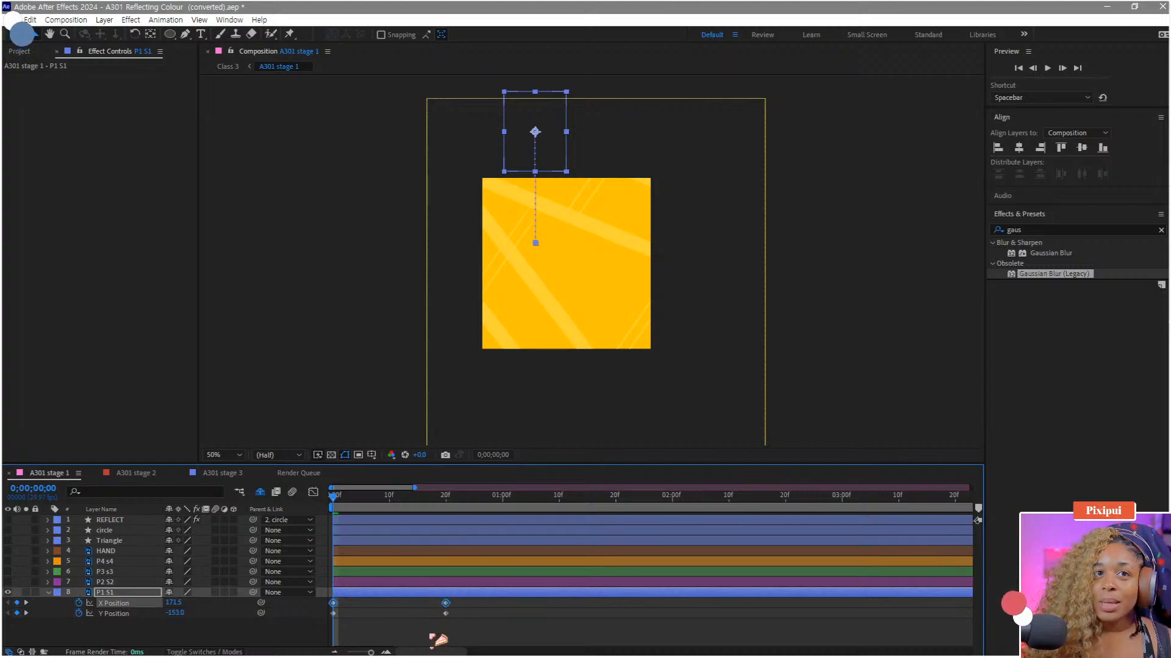
drag(174, 603, 186, 577)
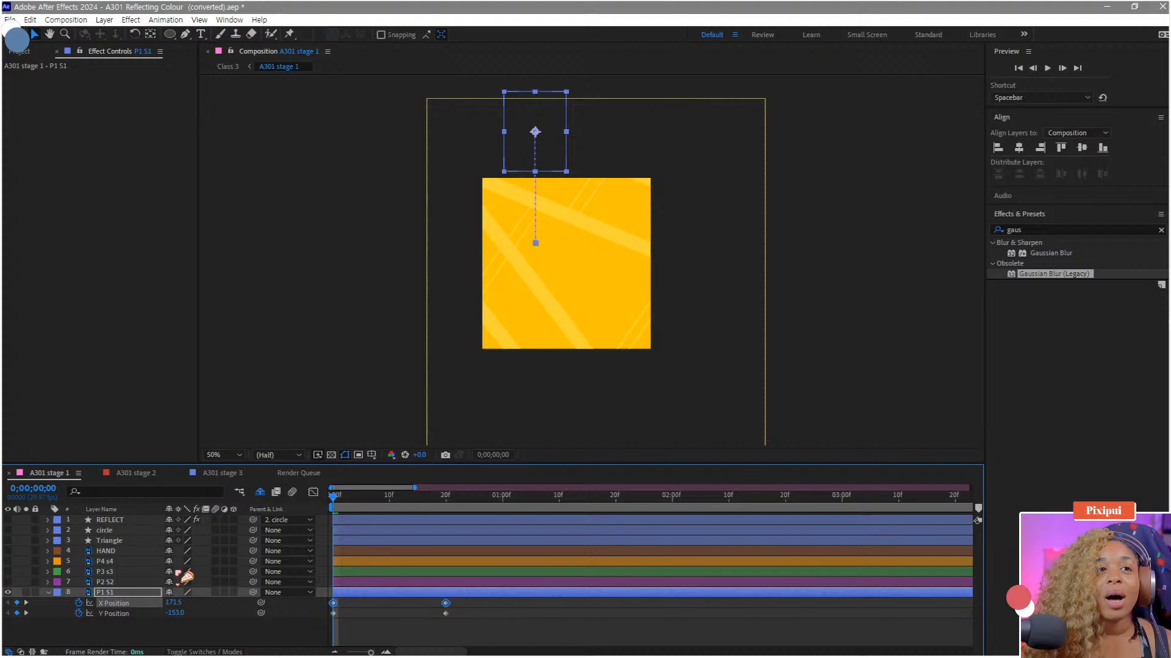
click(110, 625)
click(80, 603)
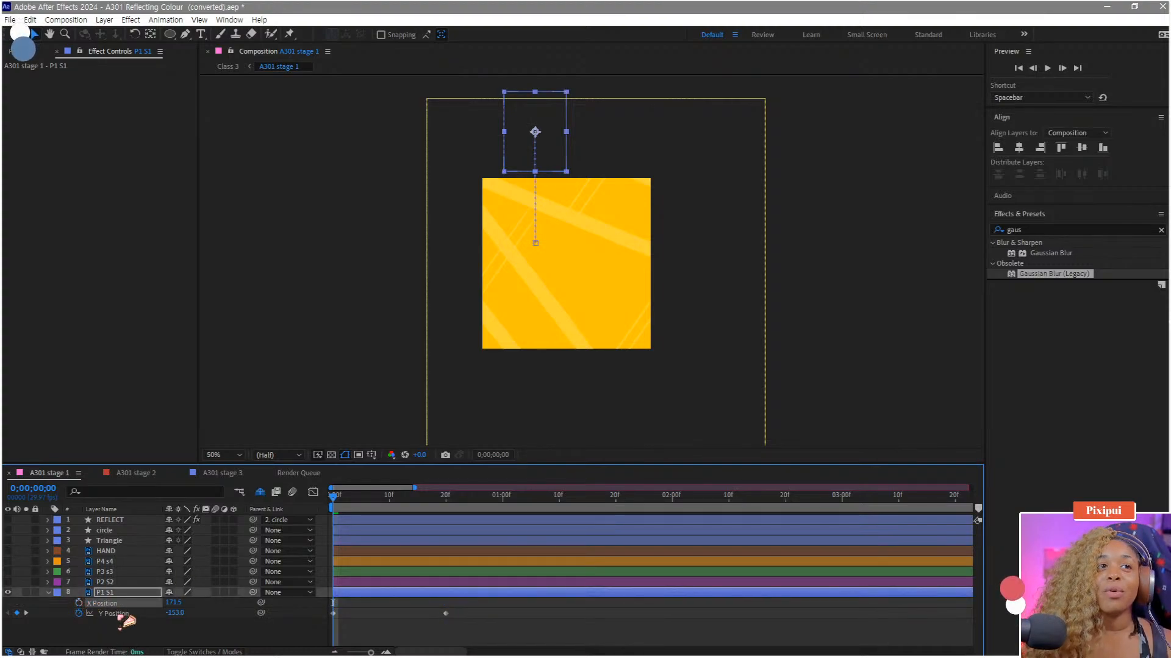
Step: Apply Easy Ease to both Y Position keyframes, preview the movement and return to the first frame
click(121, 616)
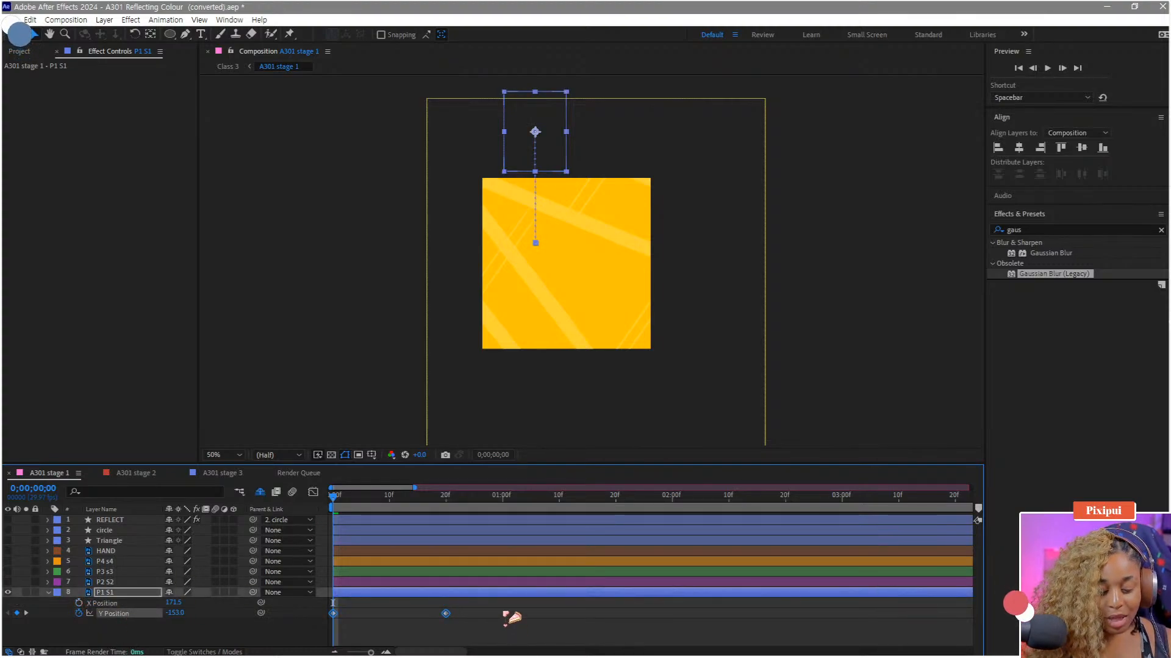
drag(480, 633, 298, 615)
key(F9)
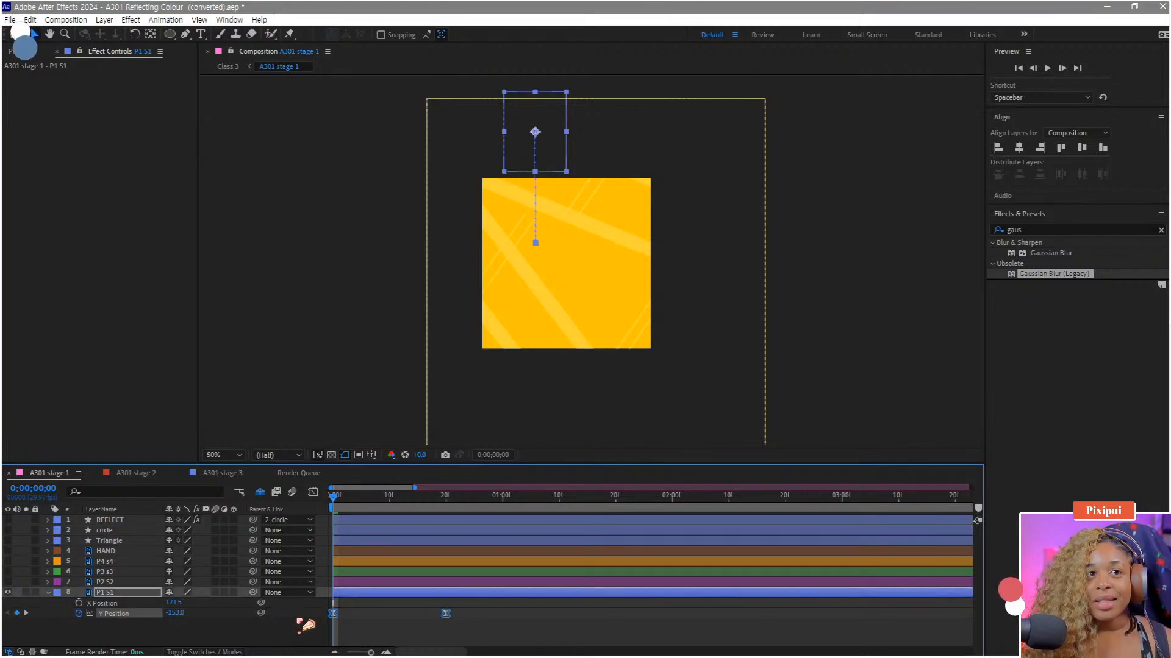
key(space)
key(space)
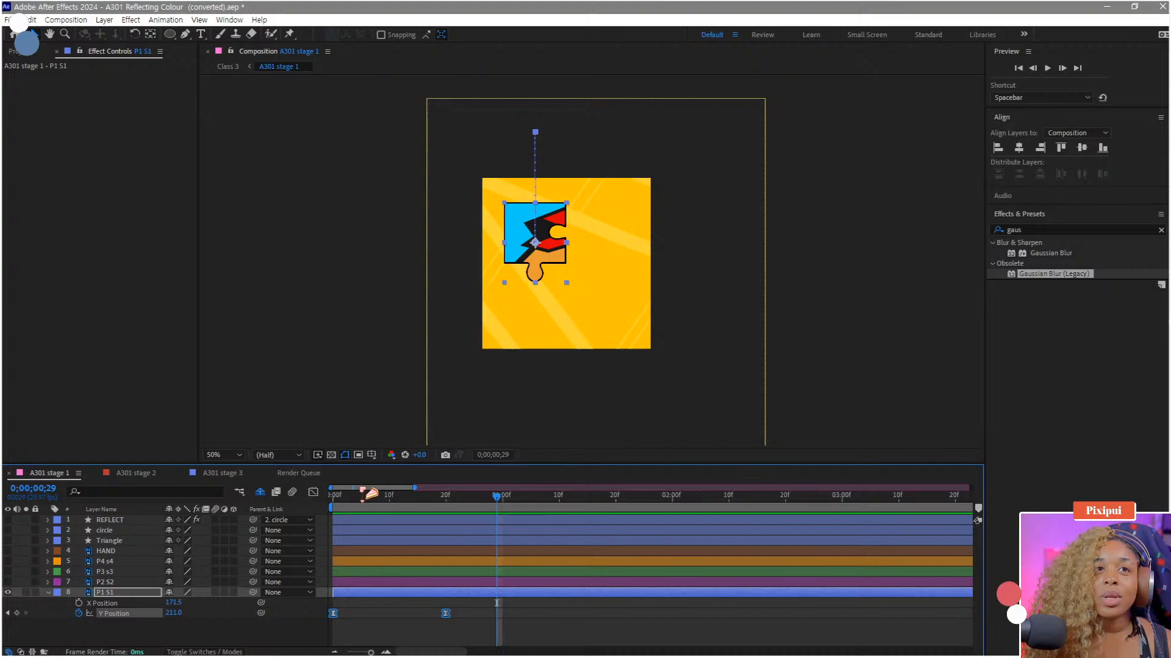
key(Home)
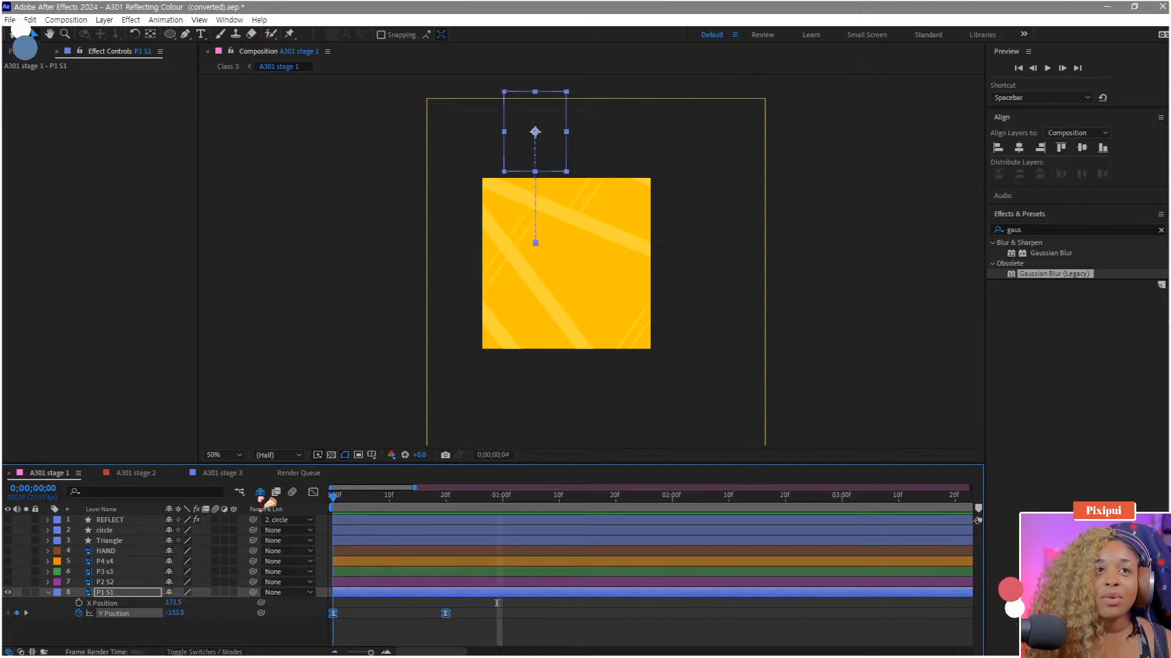
Step: Show the Y Position curve in the Graph Editor and select its first keyframe to reveal the handles
click(313, 493)
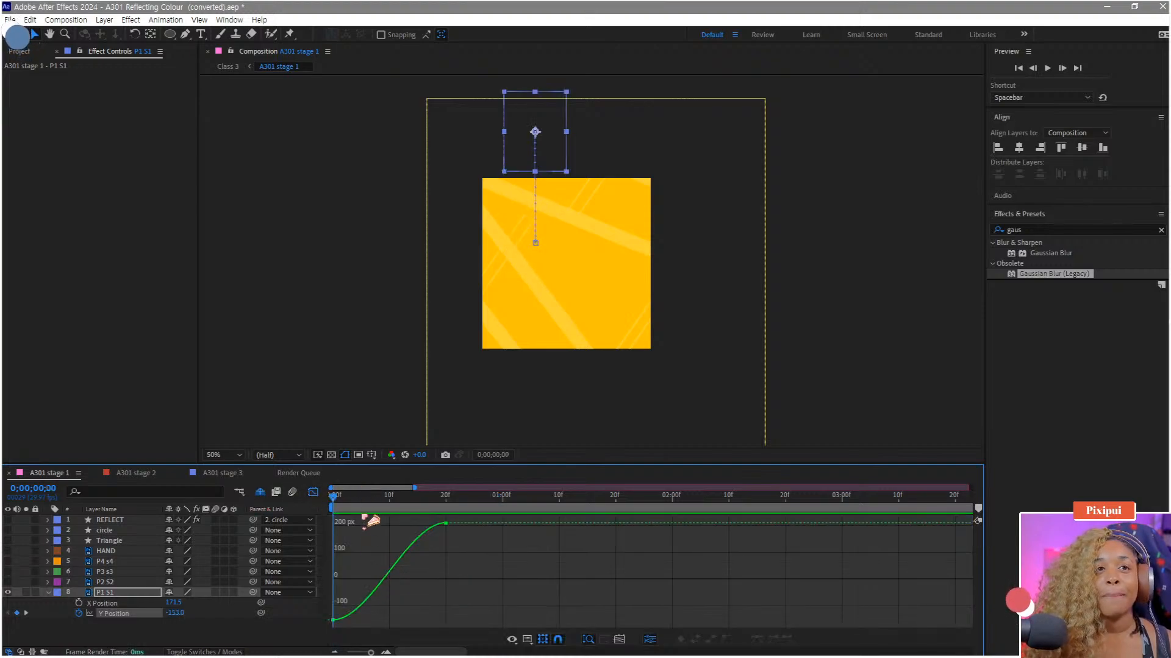
click(334, 620)
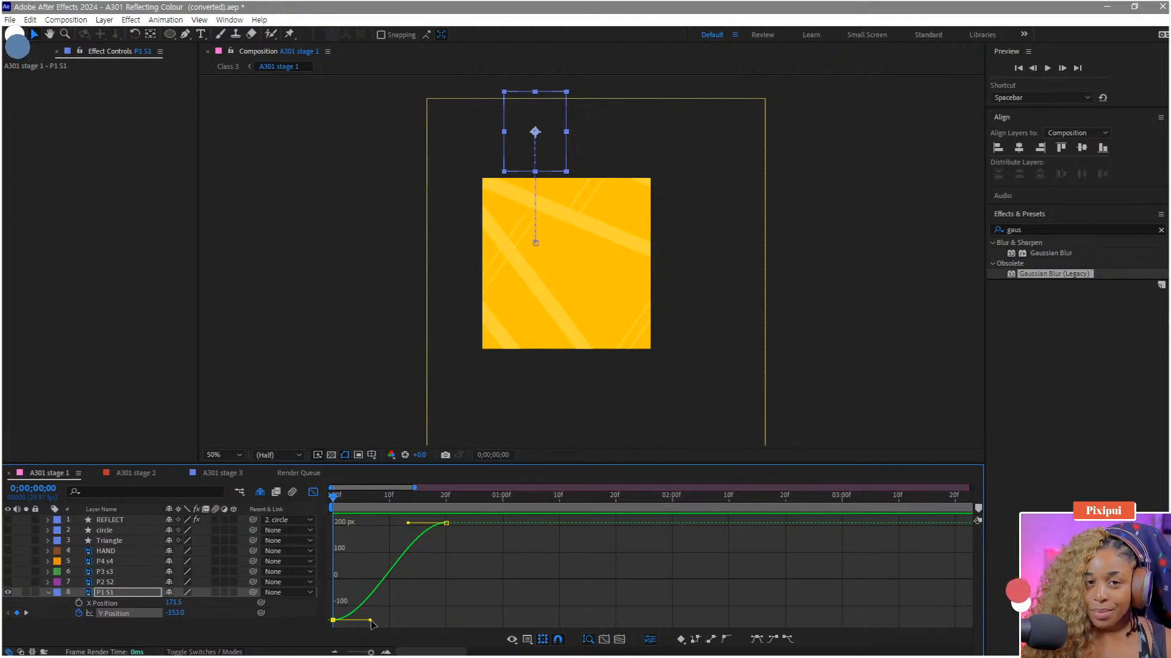
Step: Try stretching the first Y Position keyframe's outgoing handle to the 20-frame mark, and undo the change
drag(370, 621, 487, 638)
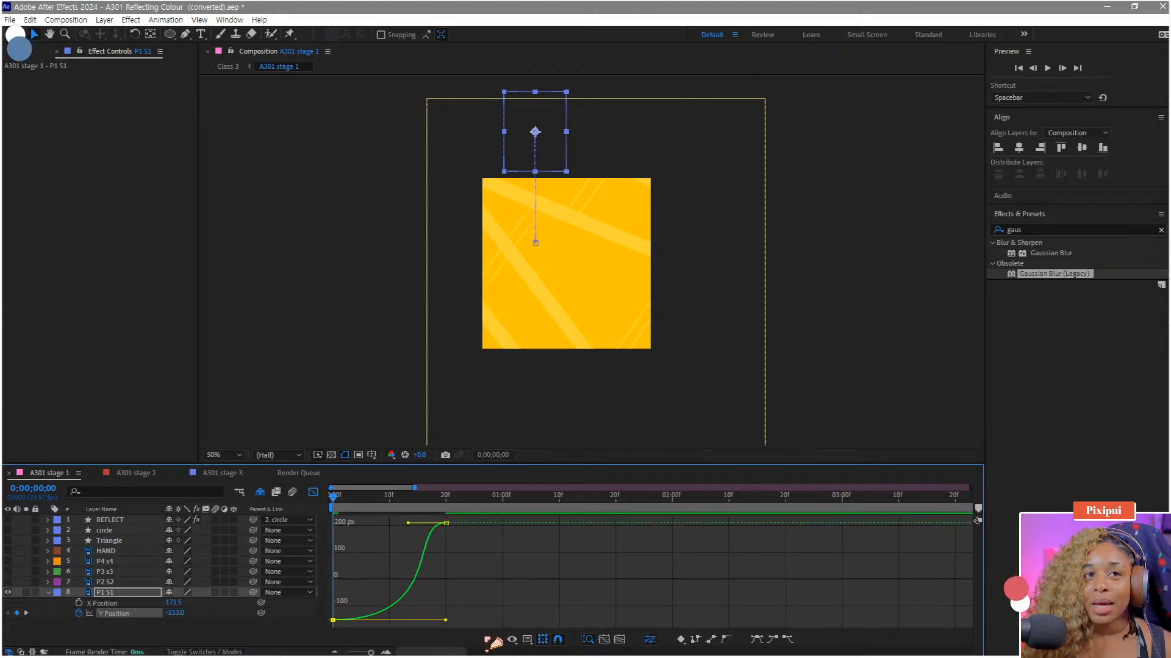
key(ctrl+z)
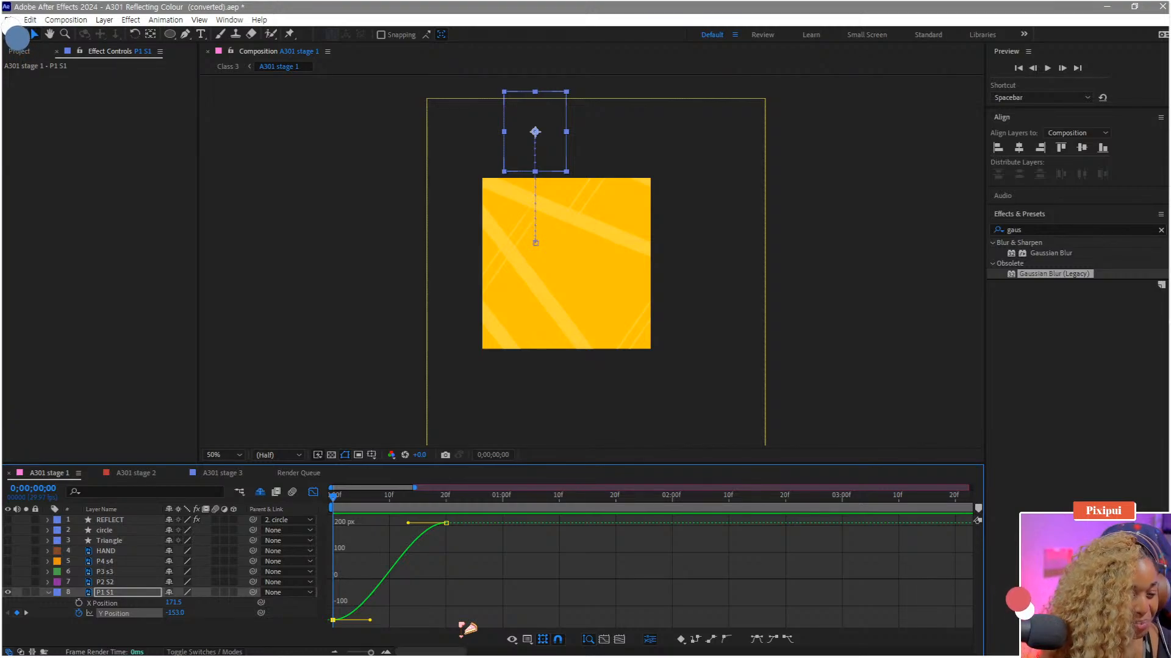
click(433, 609)
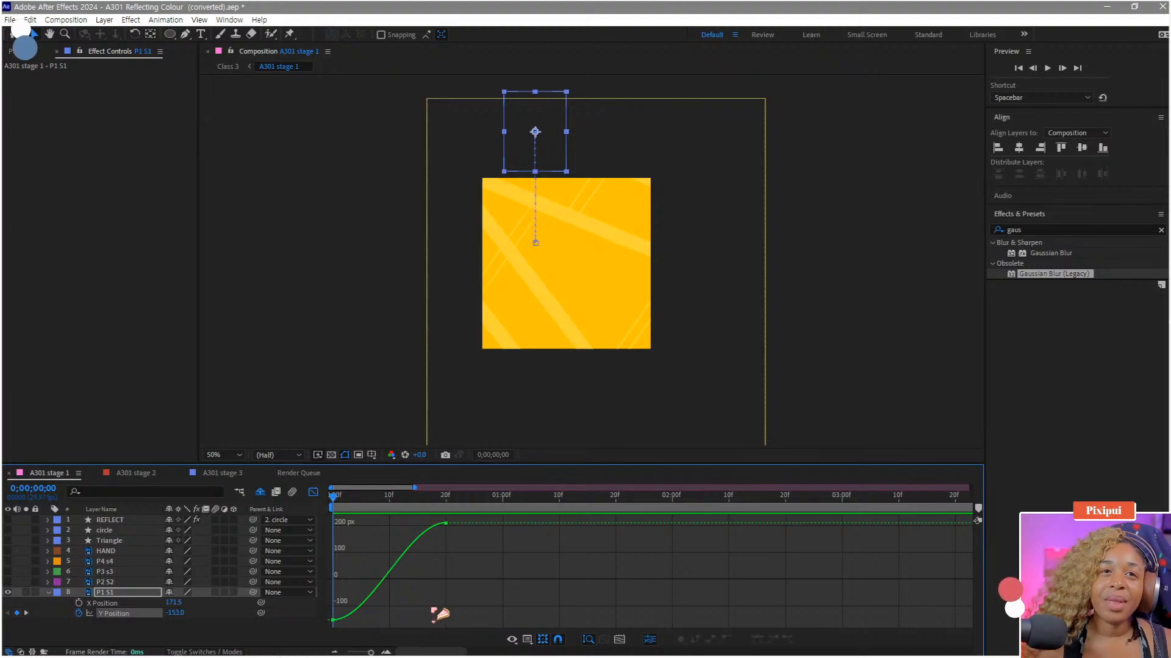
Step: Stretch the incoming handle of the 20-frame Y Position keyframe horizontally back to the first frame for a fast start and slow landing
scroll(441, 592, up, 3)
drag(500, 584, 771, 472)
scroll(557, 528, down, 3)
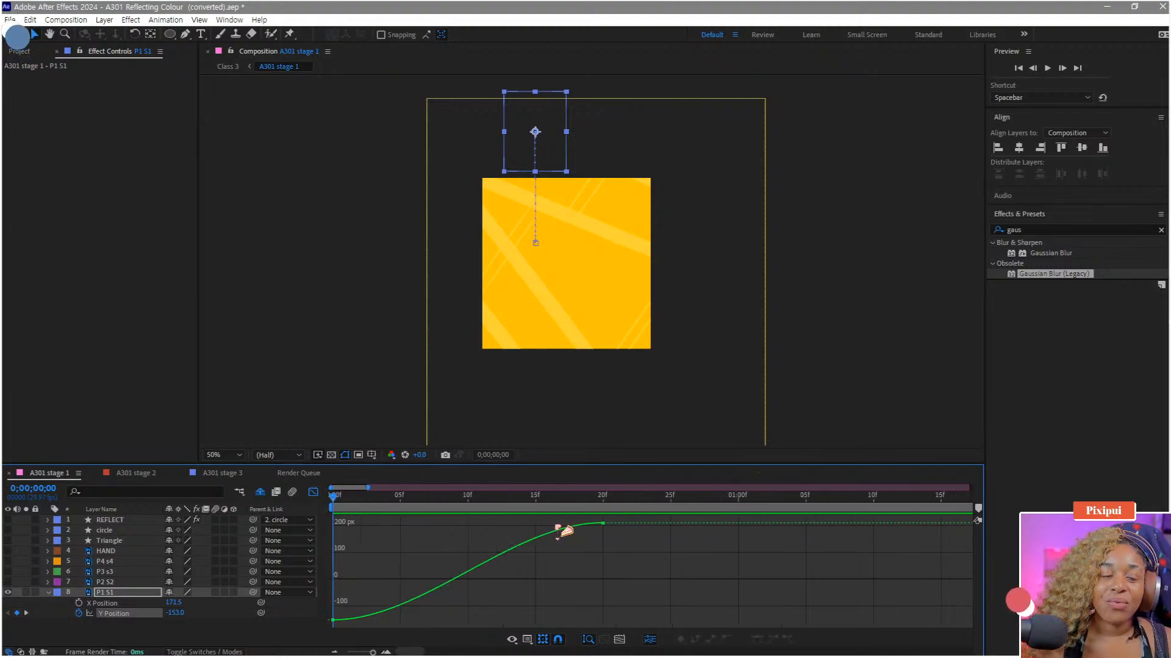
scroll(564, 532, down, 5)
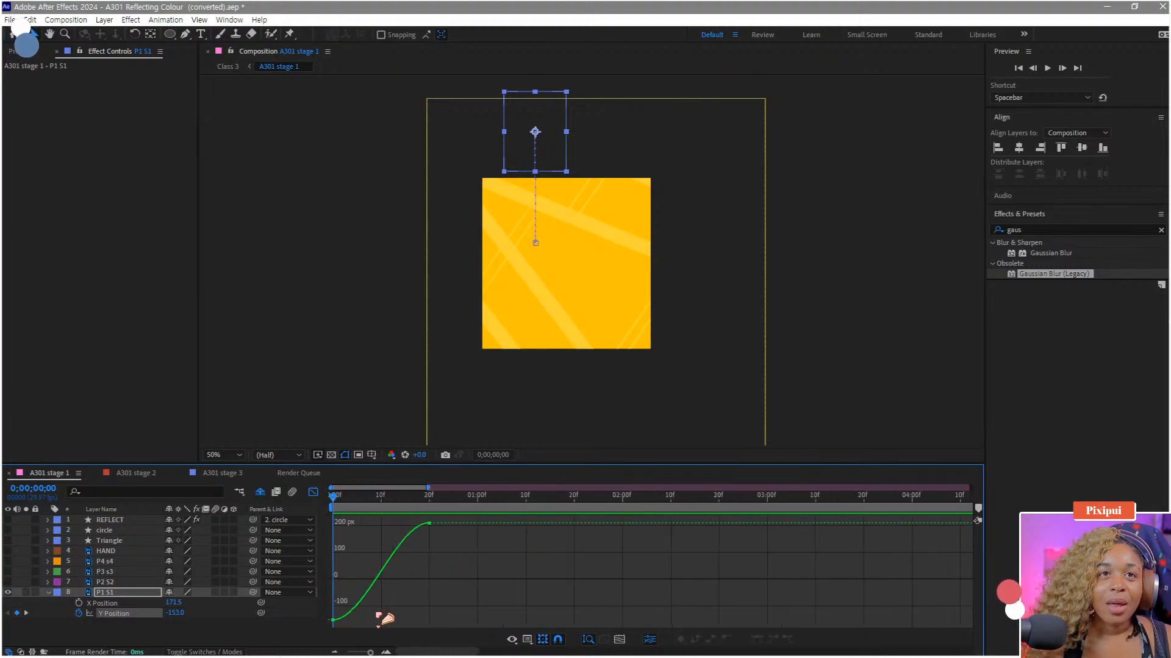
click(429, 523)
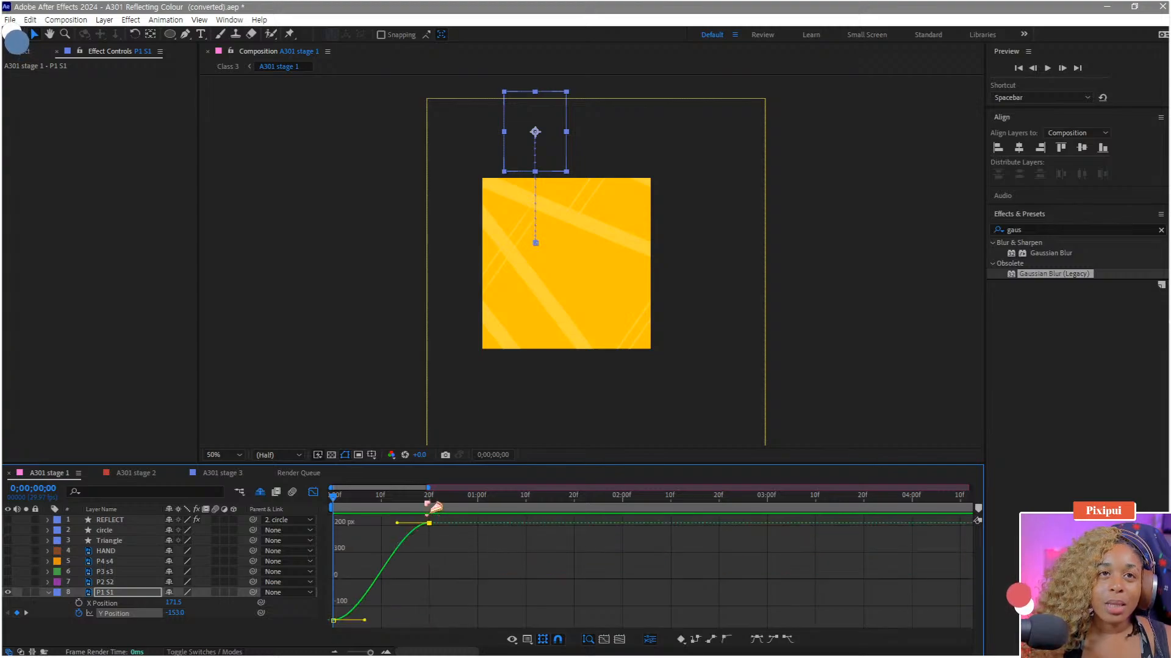
click(430, 504)
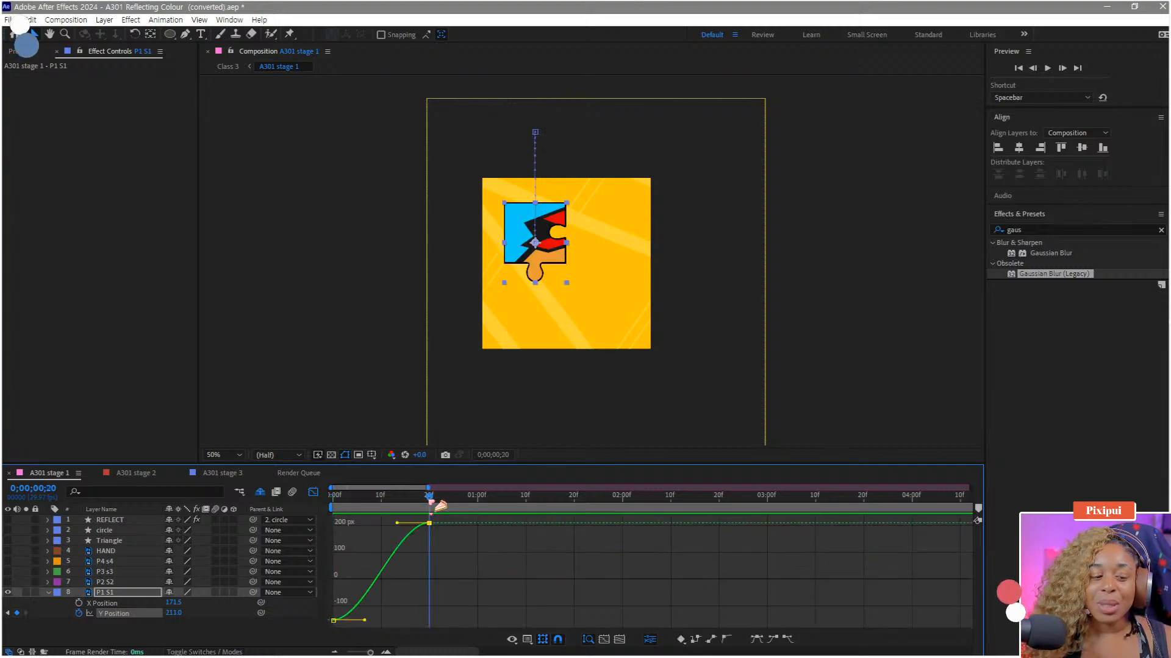
drag(396, 524, 360, 525)
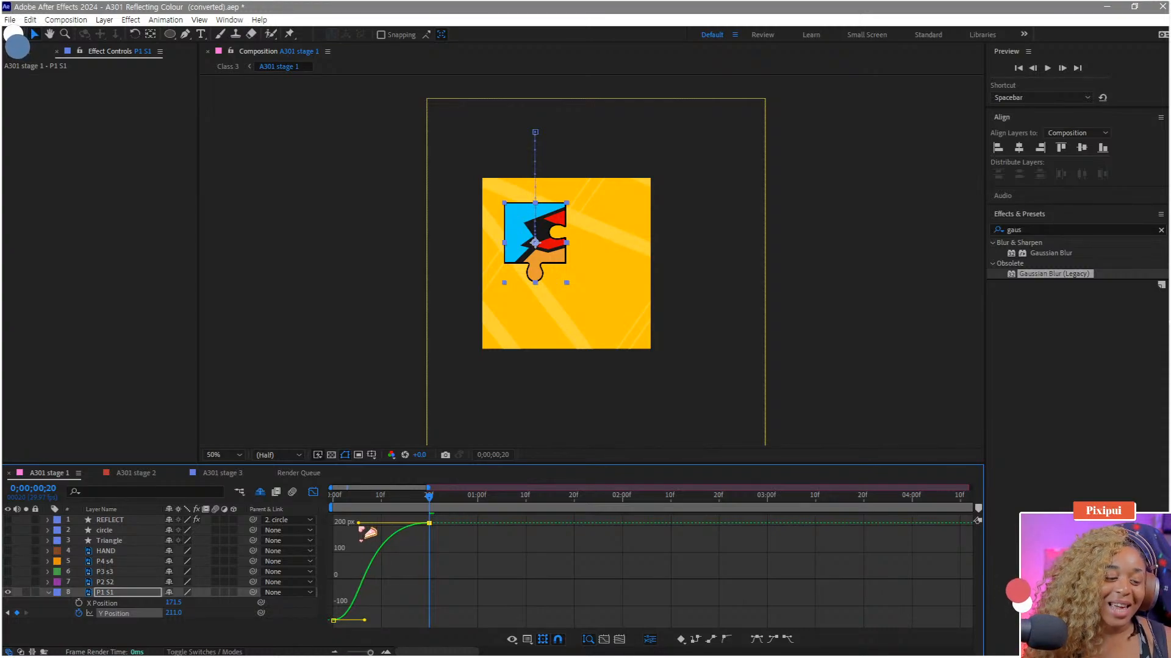
drag(360, 525, 422, 523)
Step: Play the puzzle piece's drop from the first frame twice to check the adjusted speed curve
key(Home)
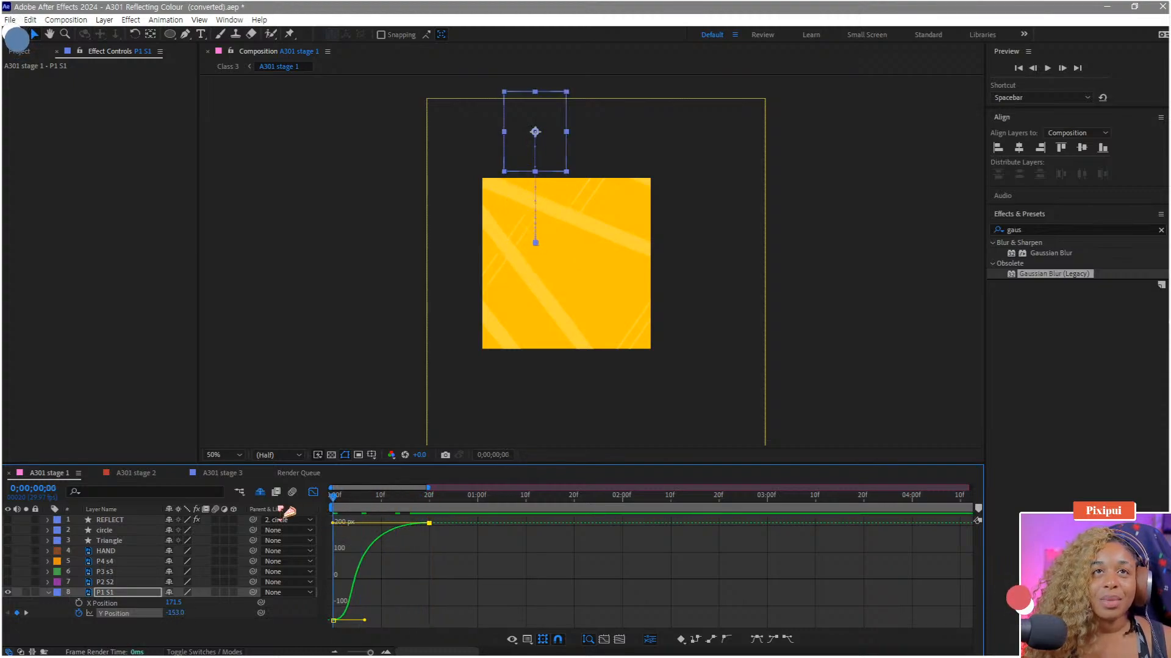
key(space)
key(space)
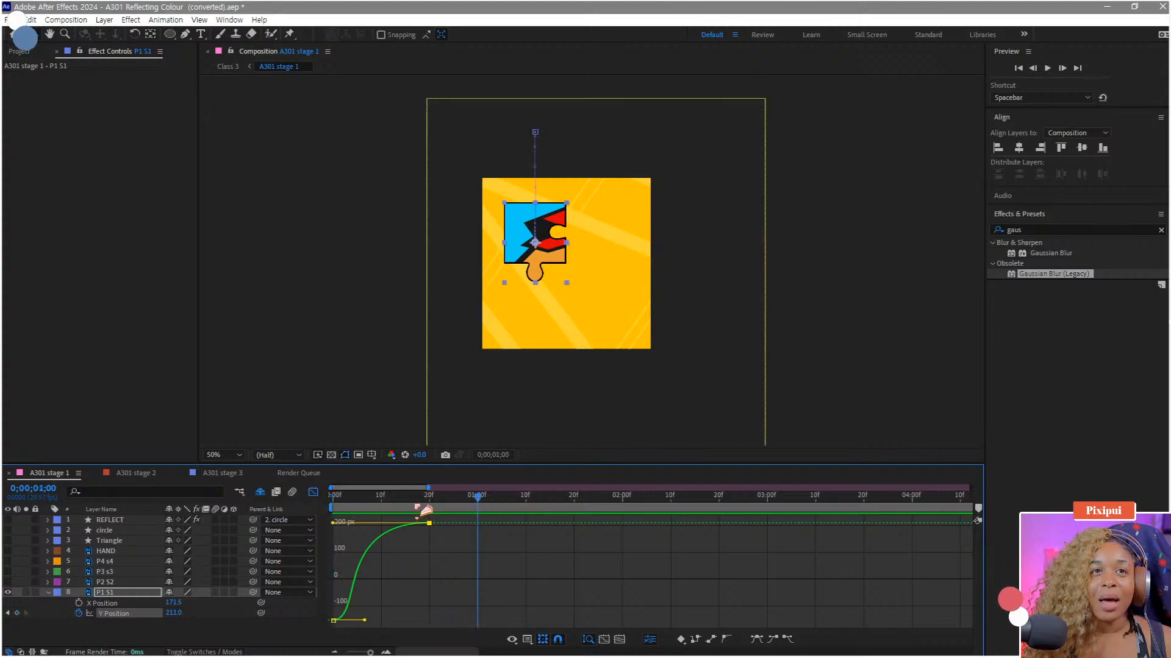
drag(419, 506, 328, 509)
key(Home)
key(space)
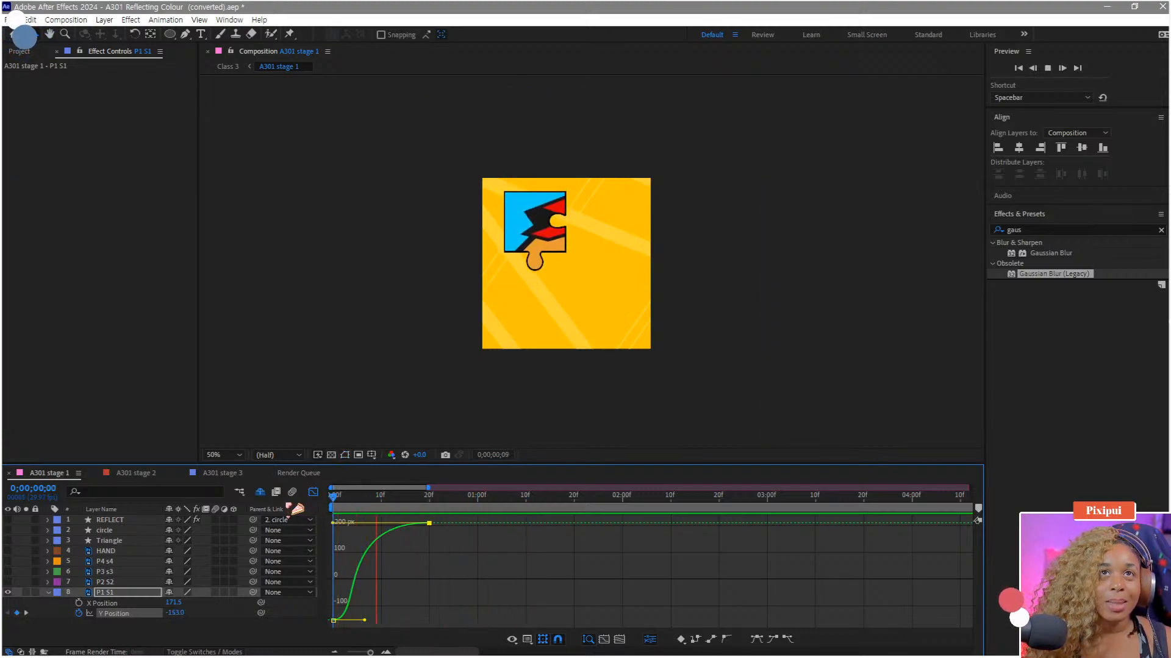
Step: Replay the P1 S1 drop from the first frame and stop at its landing keyframe on frame 20
key(space)
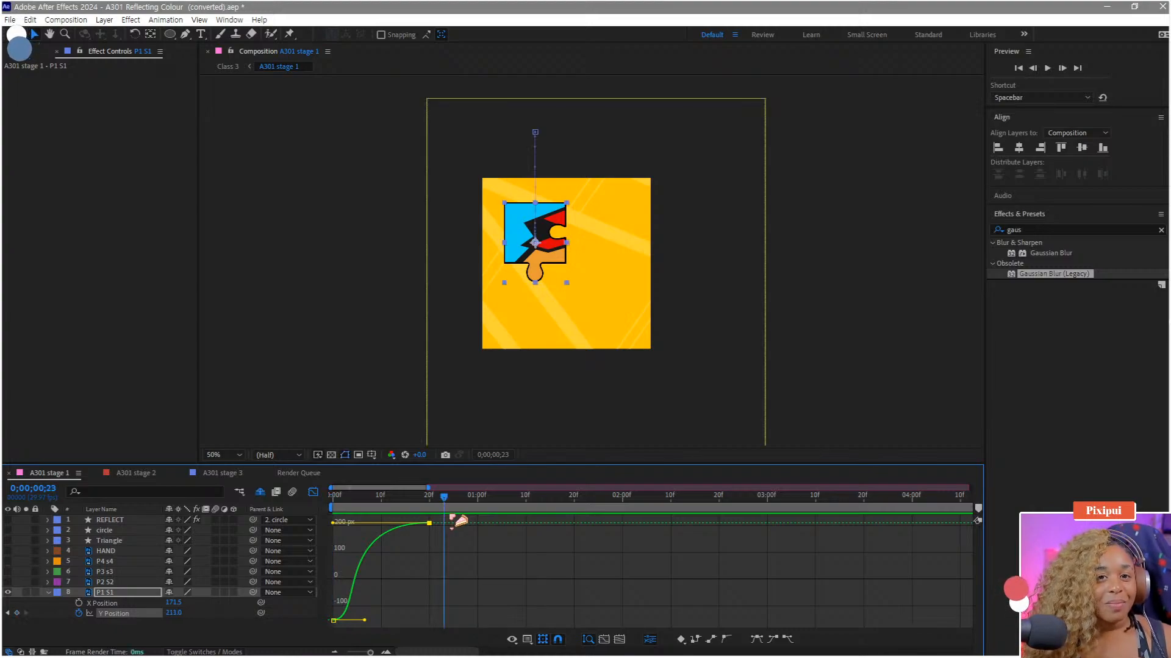
key(Home)
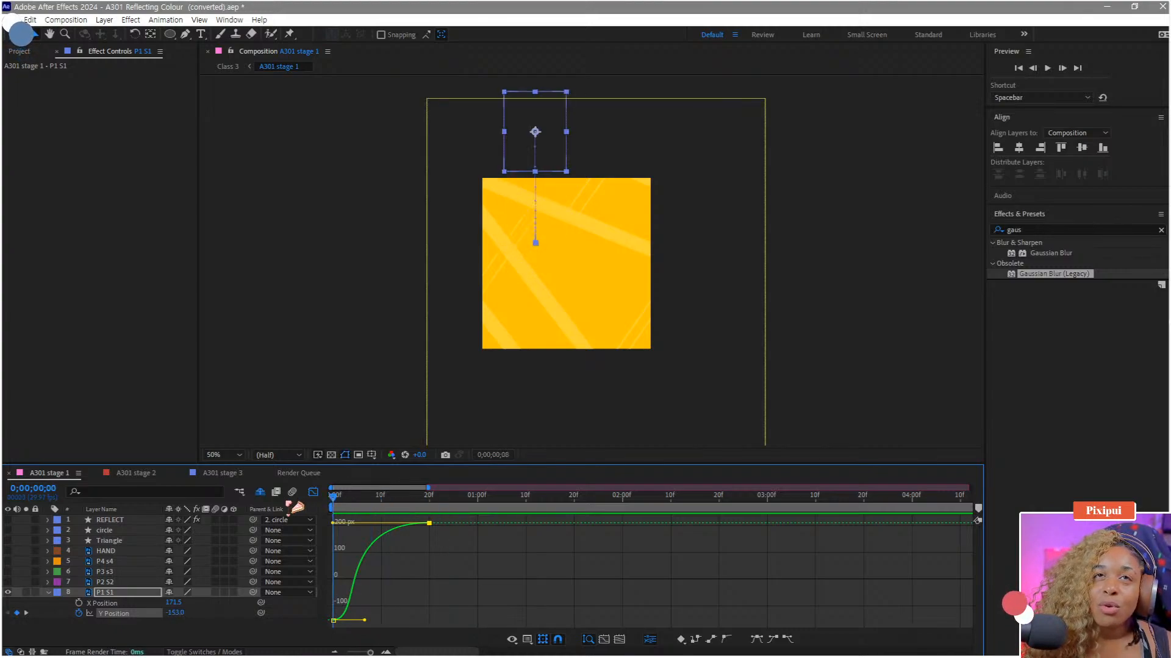
key(space)
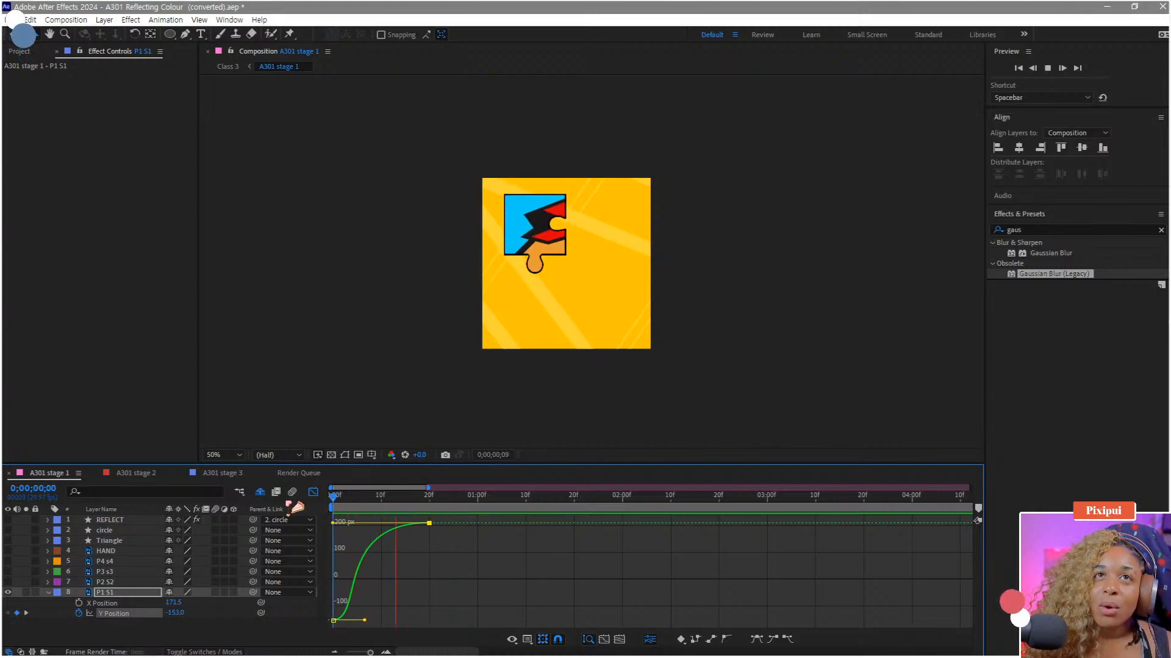
key(space)
click(429, 506)
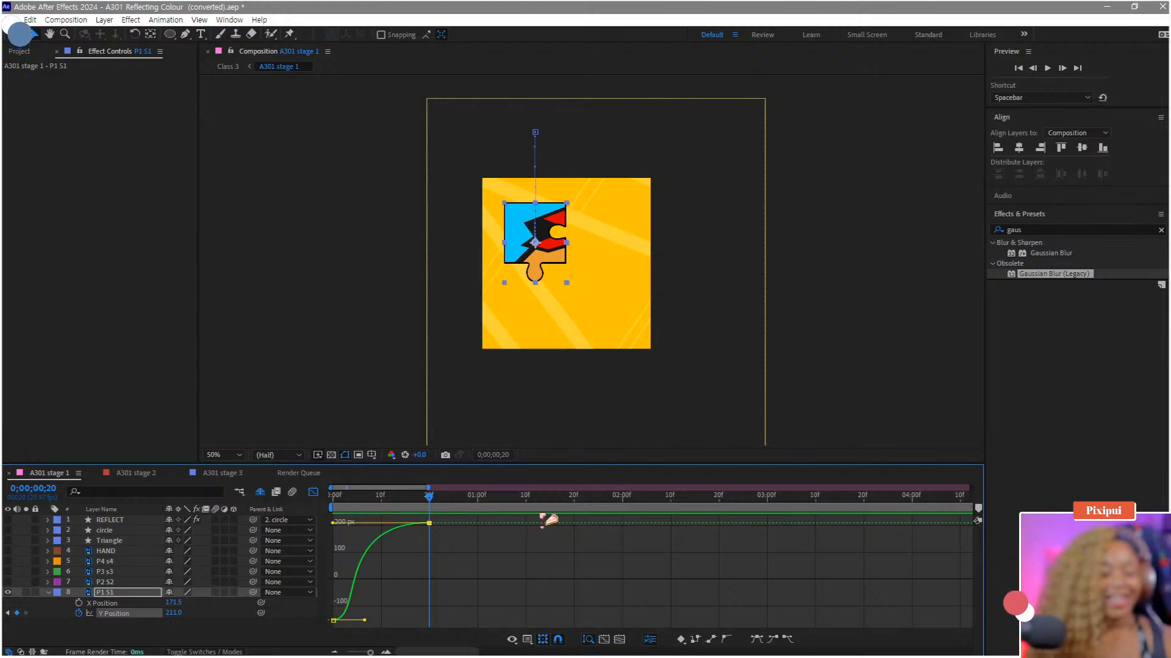
Step: Close the Graph Editor and preview the puzzle piece's drop from the start of the composition
click(314, 493)
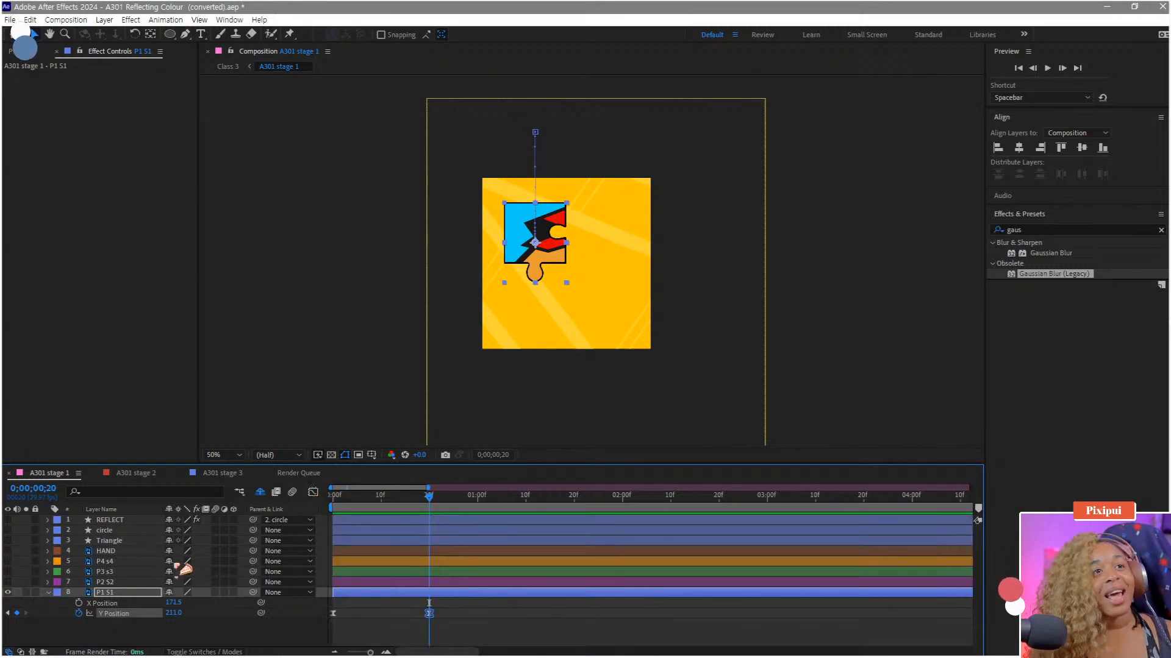
key(Home)
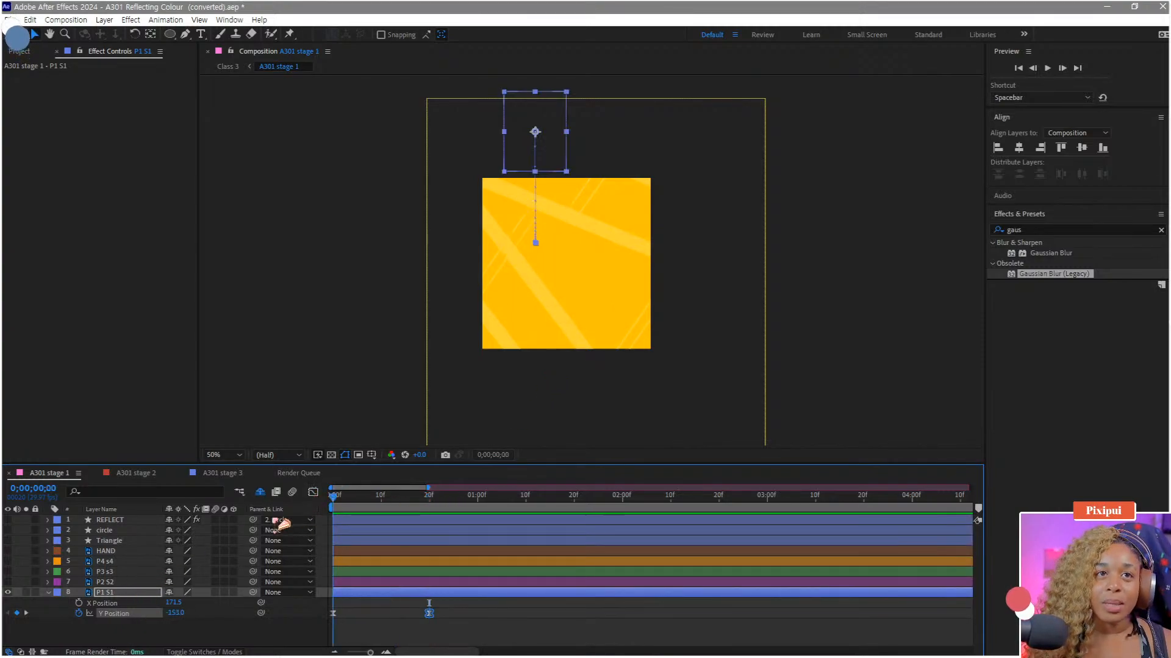
key(space)
key(space)
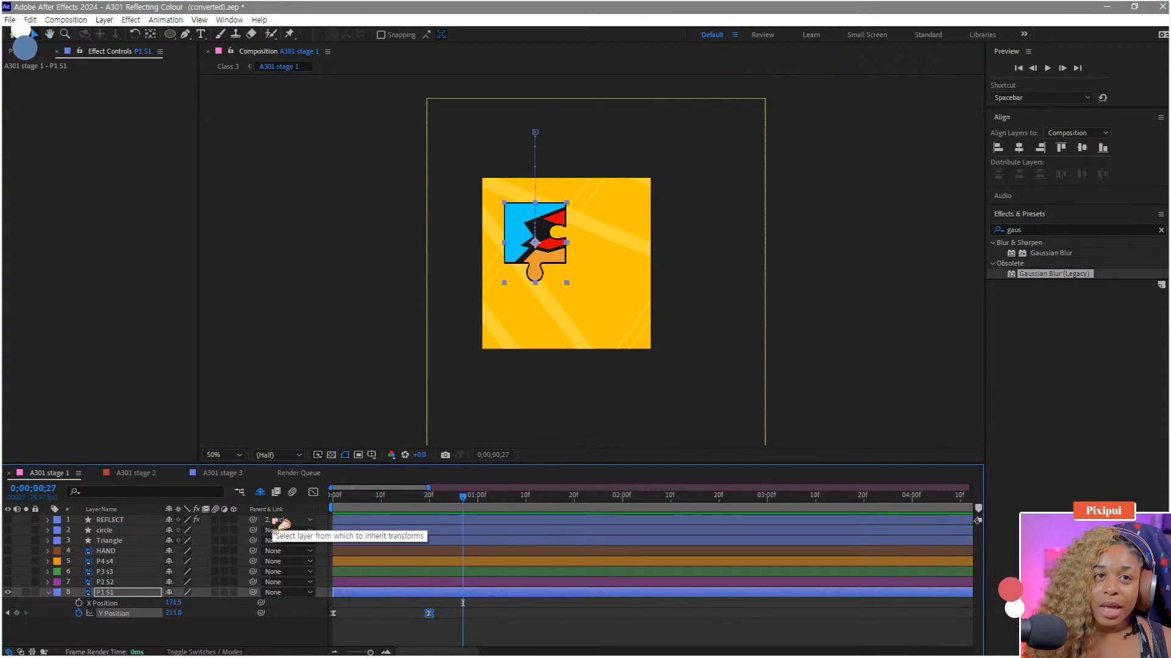
Step: Show the P2 S2 layer and add a Position keyframe to it at frame 20, where P1 S1 lands
key(j)
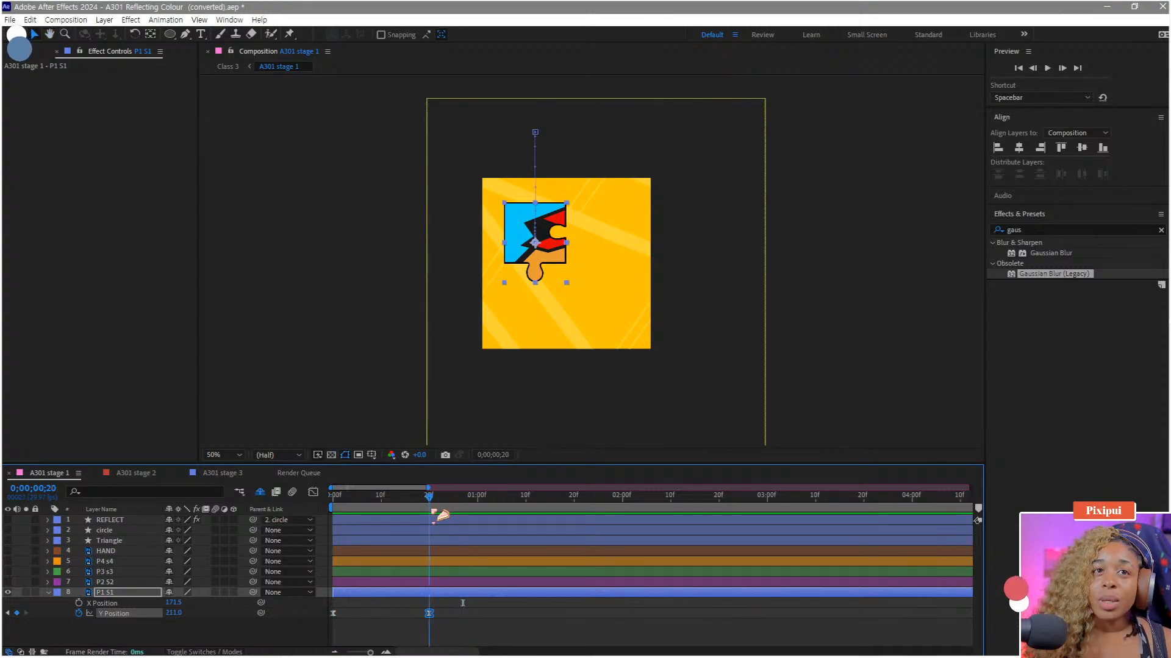
click(107, 582)
click(8, 582)
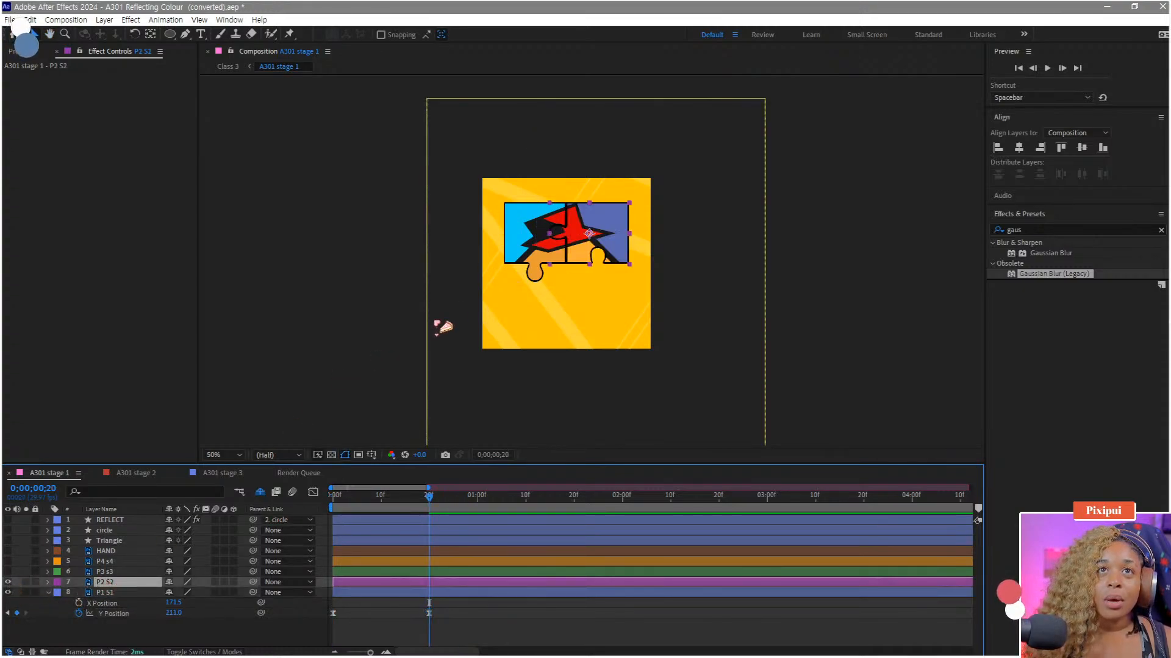
key(alt+shift+p)
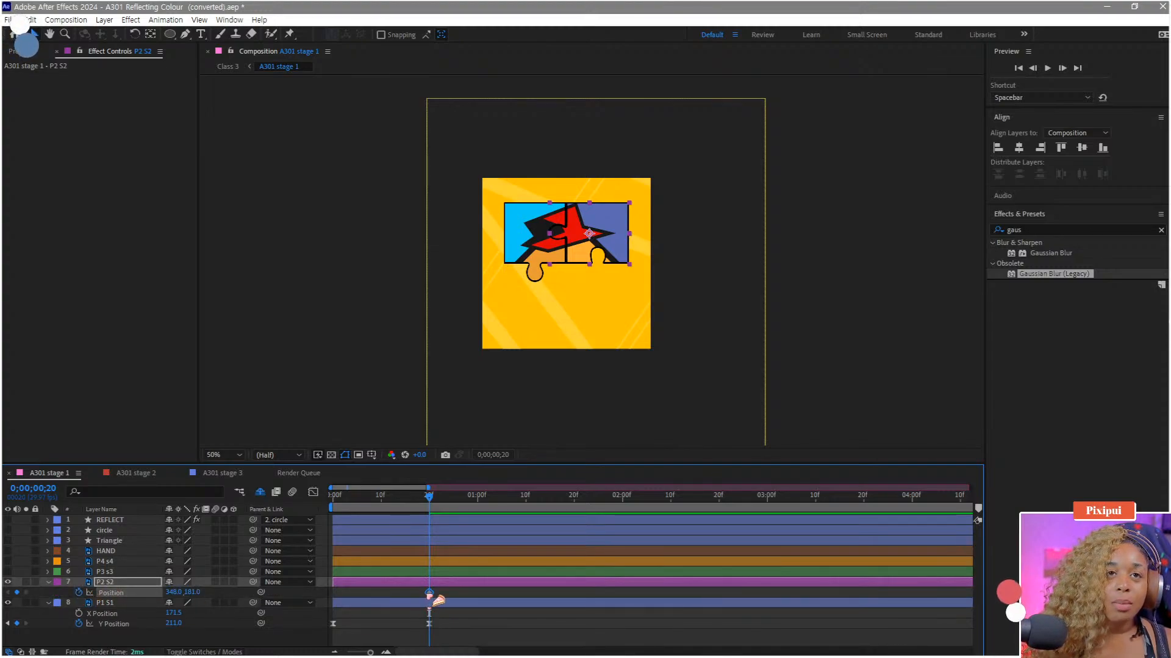
Step: Copy P2 S2's Position keyframe to about 0;00;01;03 and return to frame 20
mouse_move(431, 597)
mouse_down()
mouse_move(342, 598)
mouse_move(429, 598)
mouse_up()
mouse_move(499, 501)
mouse_down()
mouse_move(512, 504)
mouse_move(492, 507)
mouse_up()
key(ctrl+v)
click(431, 499)
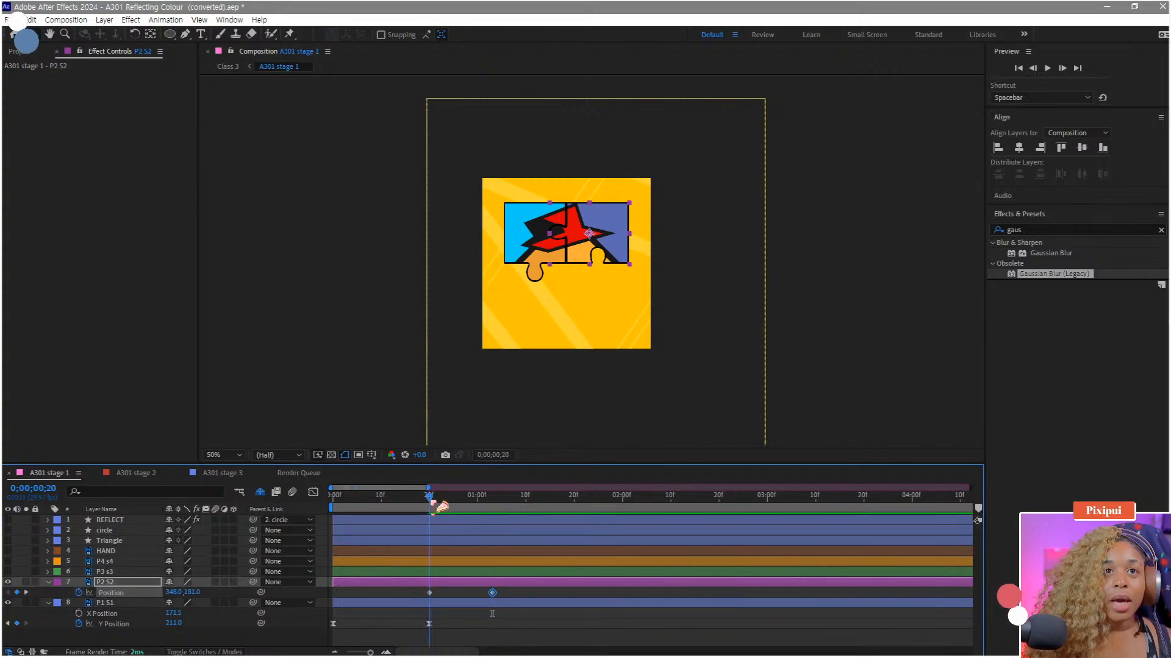
Step: Separate P2 S2's Position dimensions and remove the Y Position keyframes so only X Position is animated
right_click(136, 595)
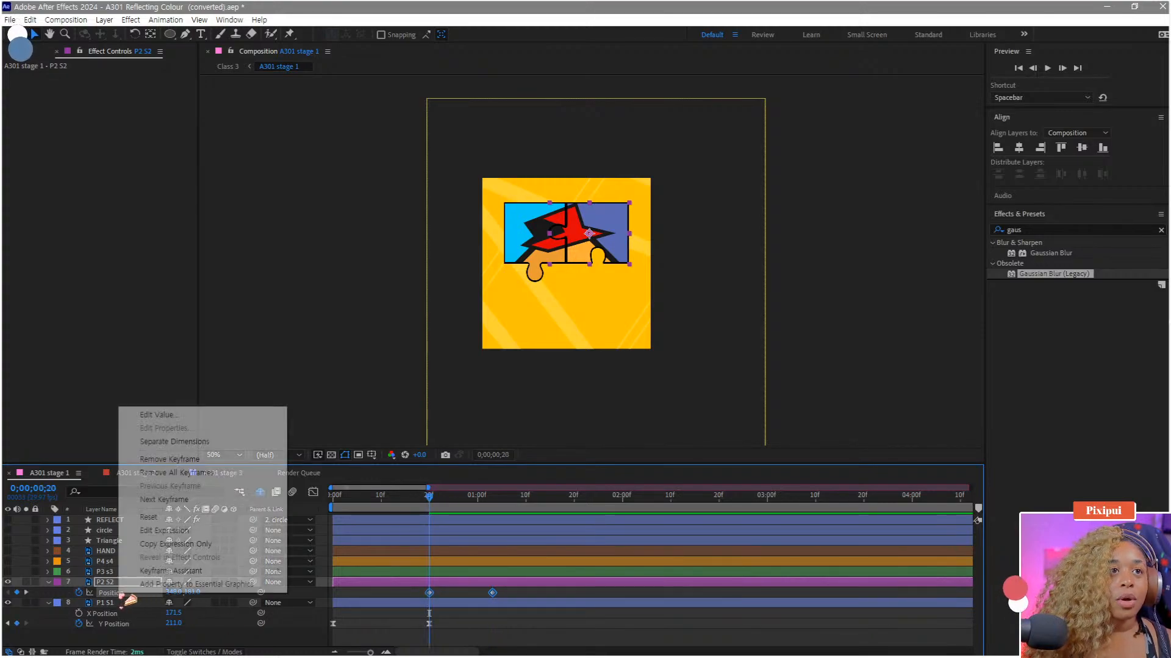
click(177, 441)
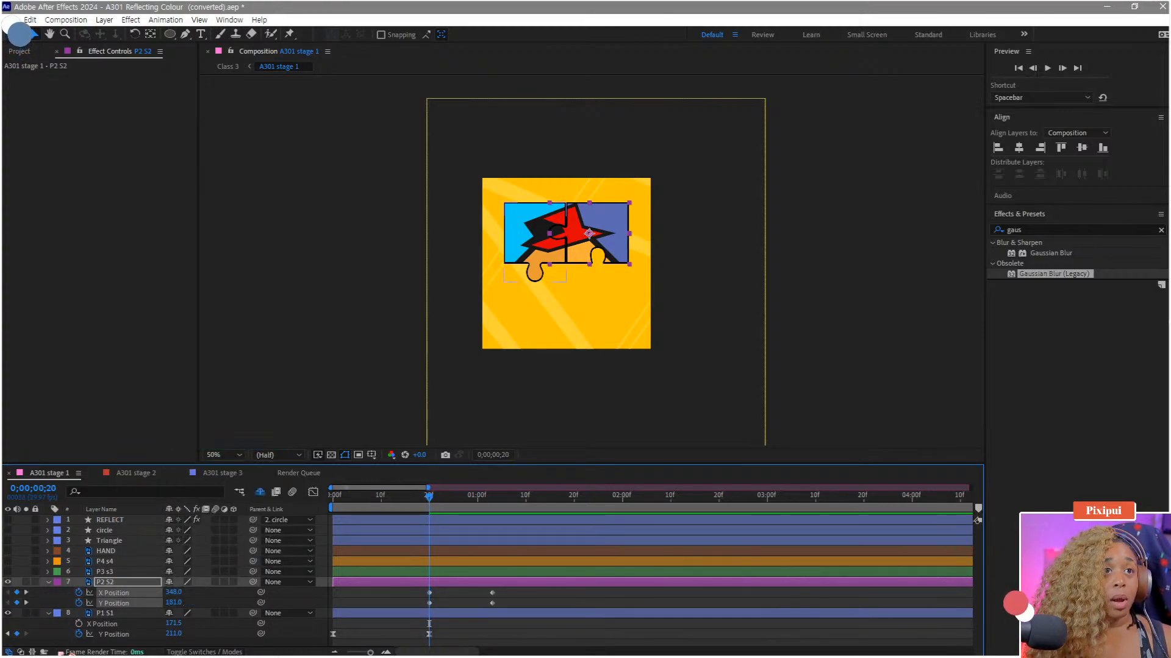
click(79, 603)
Step: Try recombining P2 S2's X and Y Position into a single Position property, and undo the change
click(120, 594)
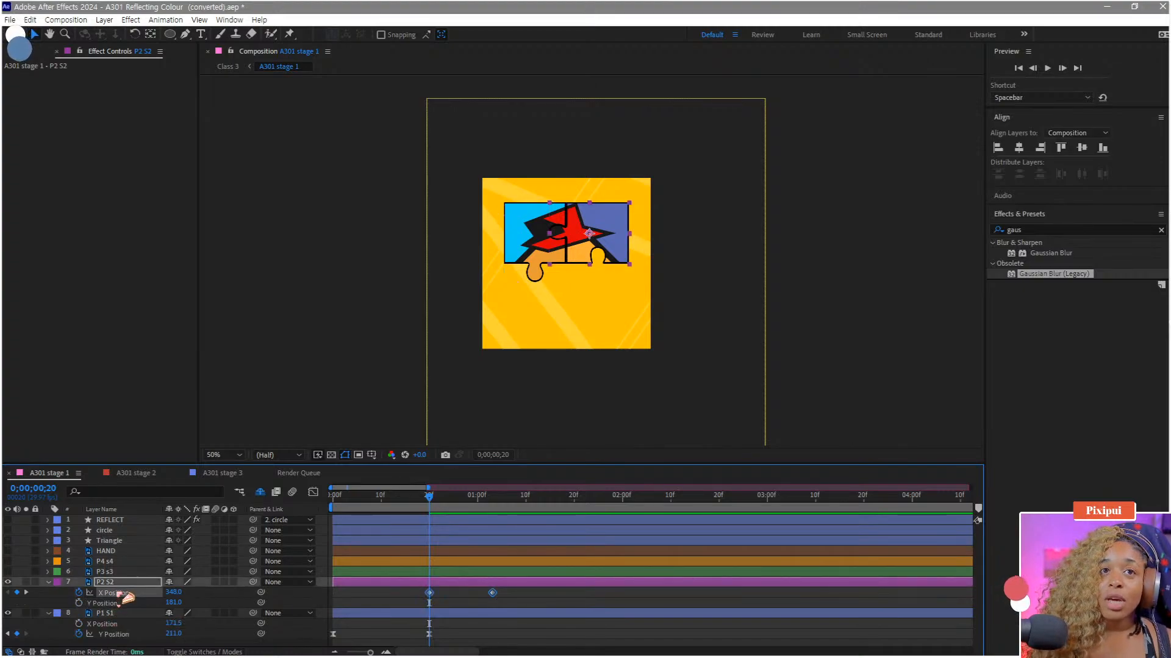
right_click(122, 594)
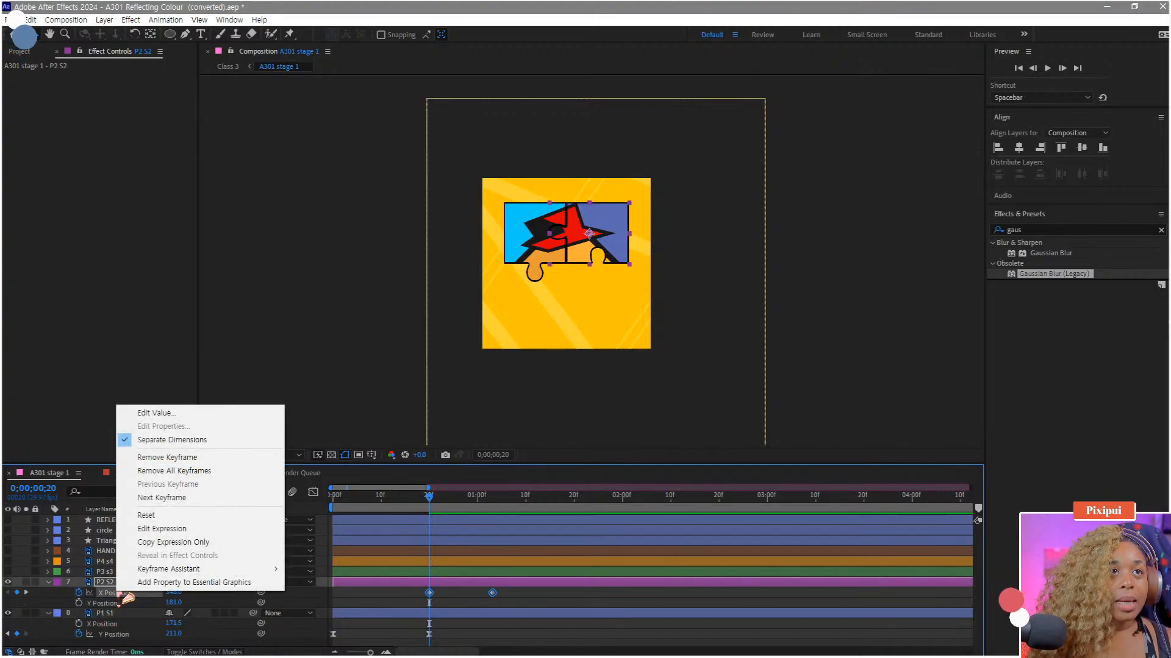
click(191, 445)
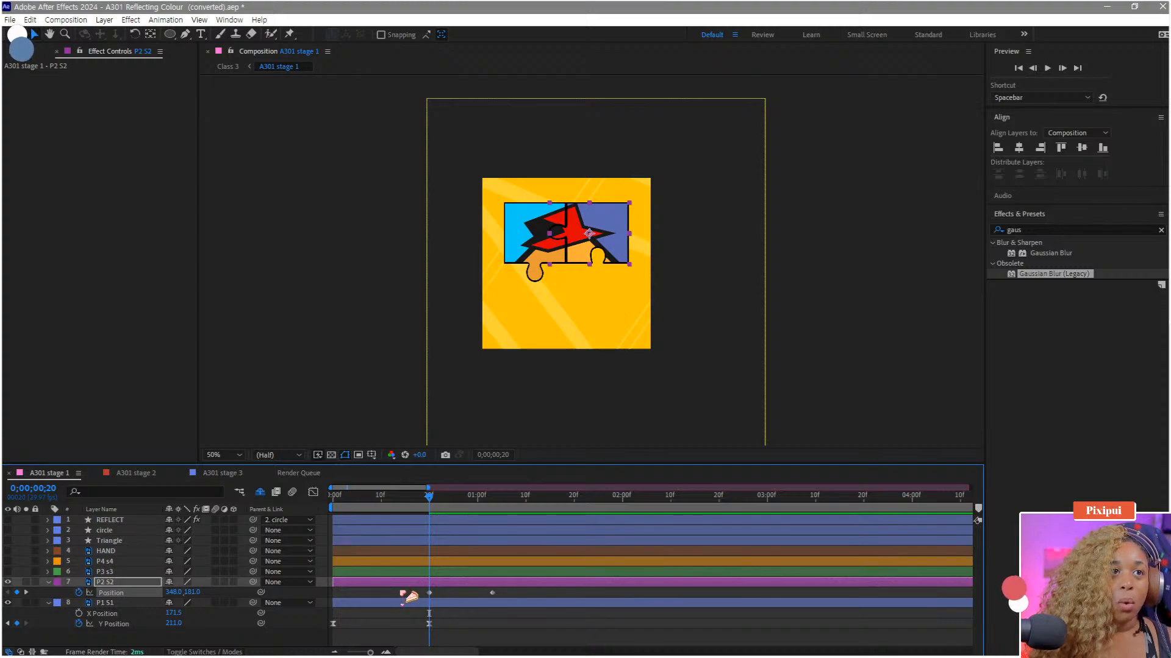
key(ctrl+z)
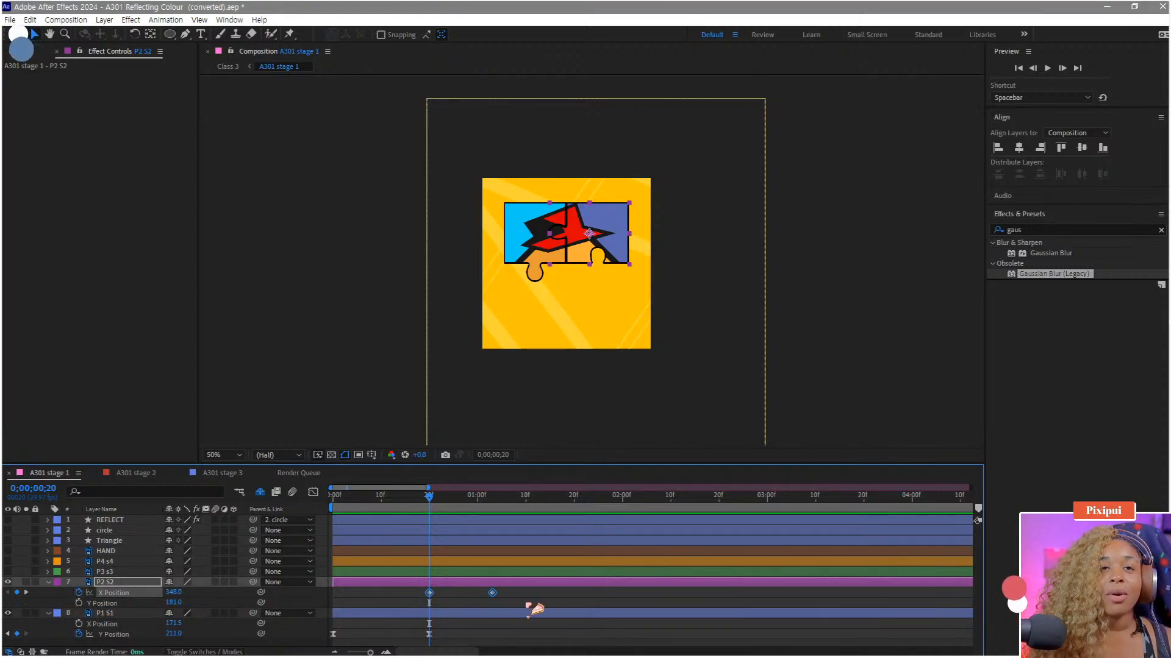
Step: Set P2 S2's frame-20 X Position keyframe to 727, outside the canvas, and apply Easy Ease to both X Position keyframes
drag(526, 604, 431, 603)
click(429, 592)
drag(173, 593, 402, 603)
drag(540, 600, 378, 592)
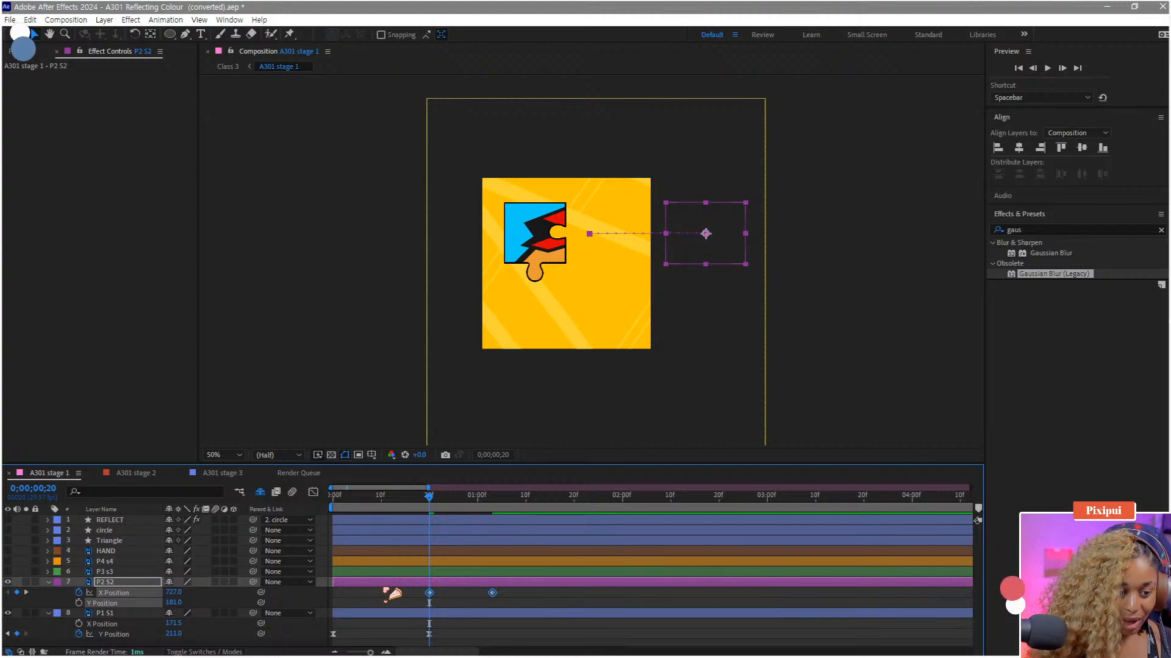
key(F9)
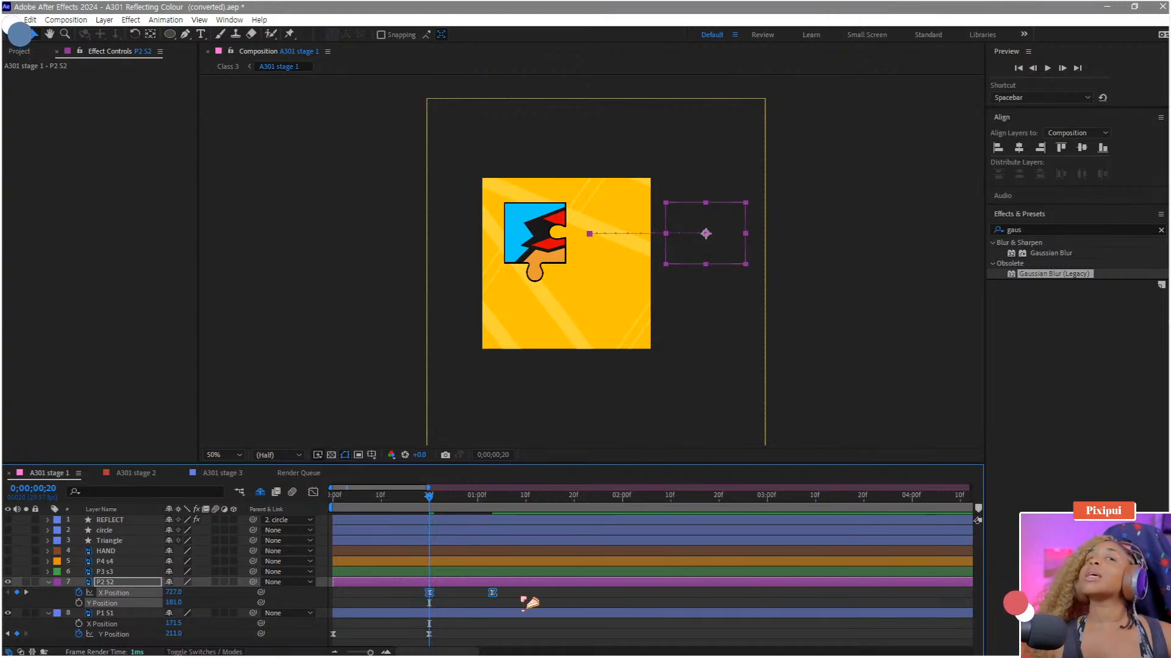
Step: In the Graph Editor, stretch the last P2 S2 X Position keyframe's incoming handle back to frame 20 and preview the slide
click(523, 604)
click(492, 592)
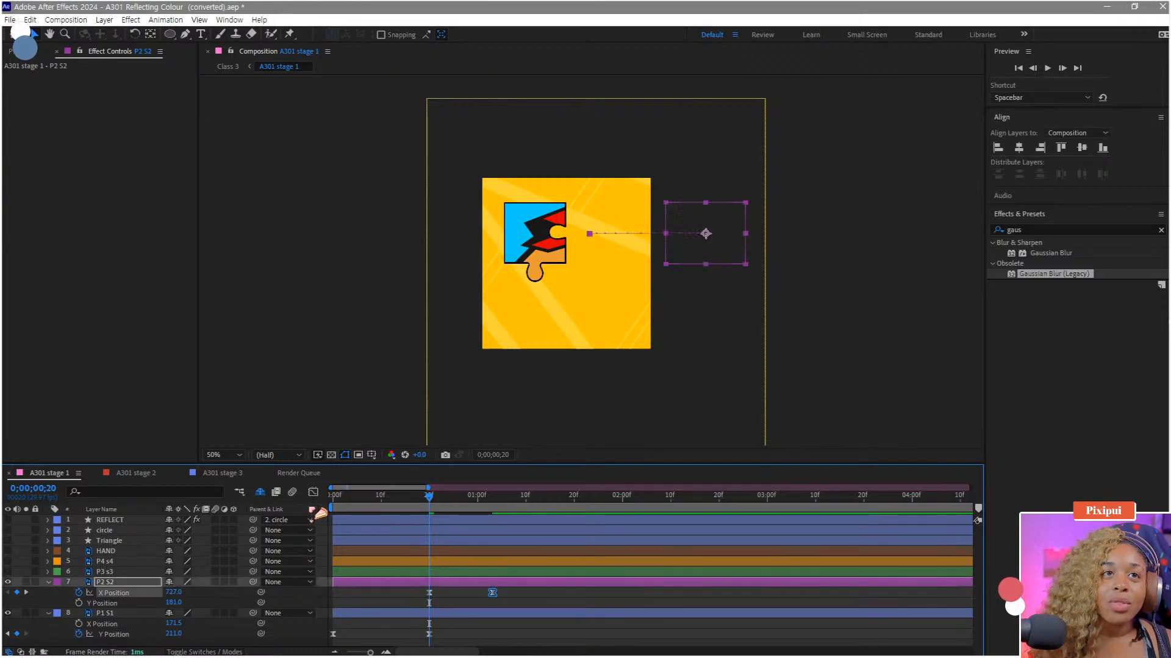
click(312, 492)
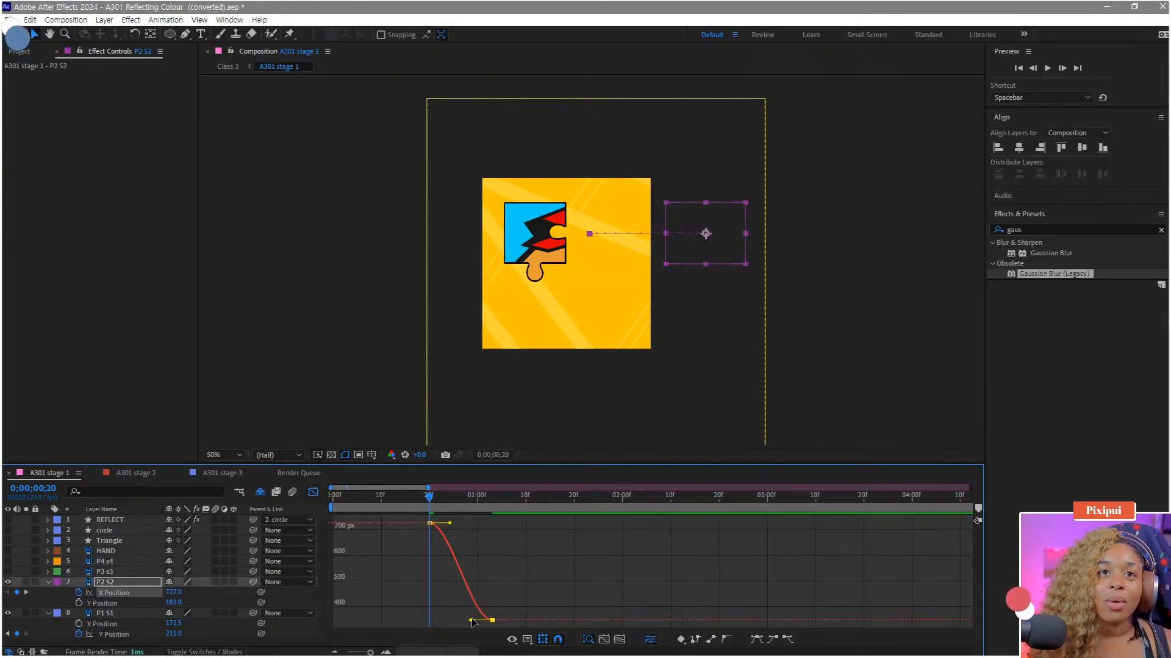
drag(473, 622, 365, 625)
key(space)
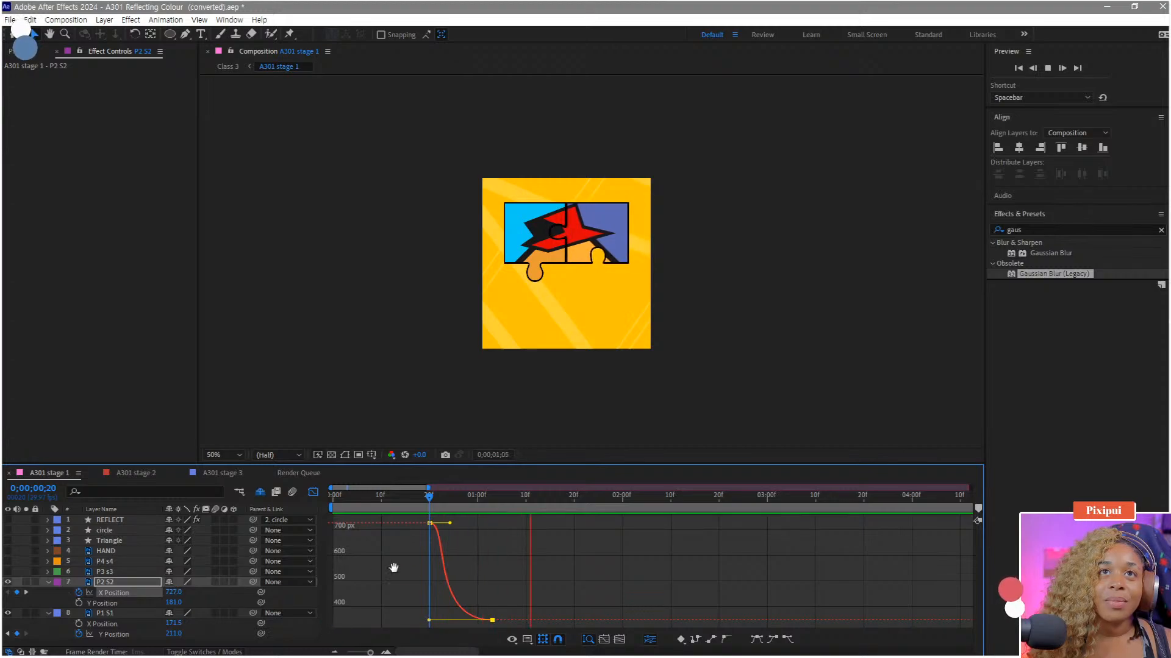
key(space)
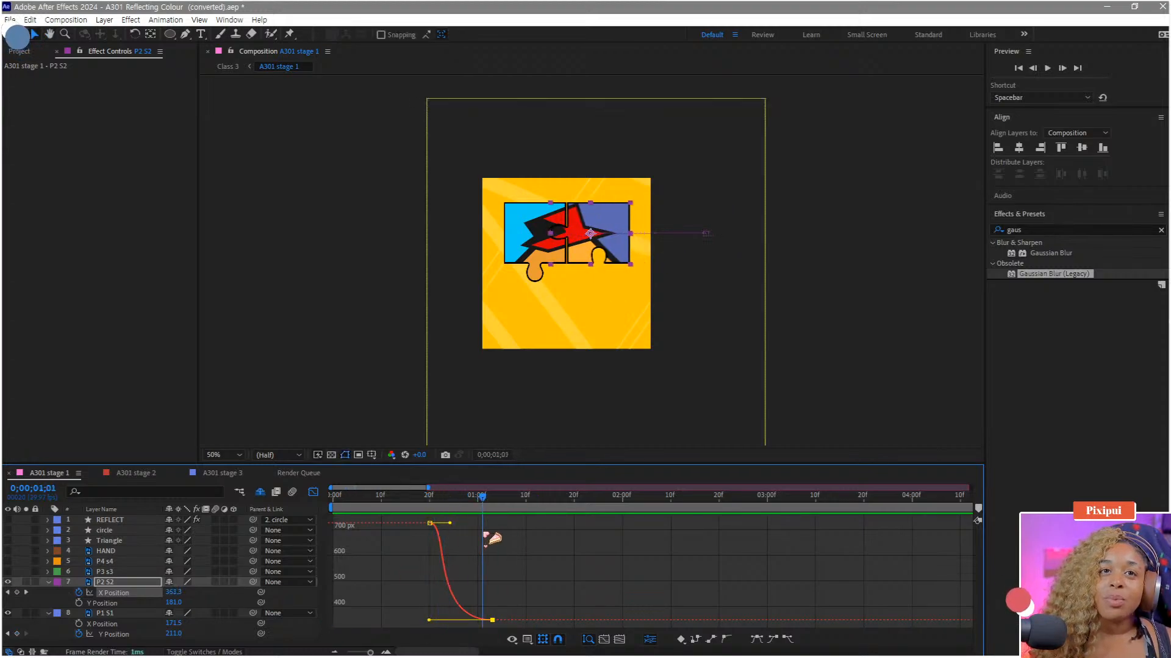
Step: Move P2 S2's first X Position keyframe earlier to about frame 13, preview from the start, and close the Graph Editor
key(shift+Page_Up)
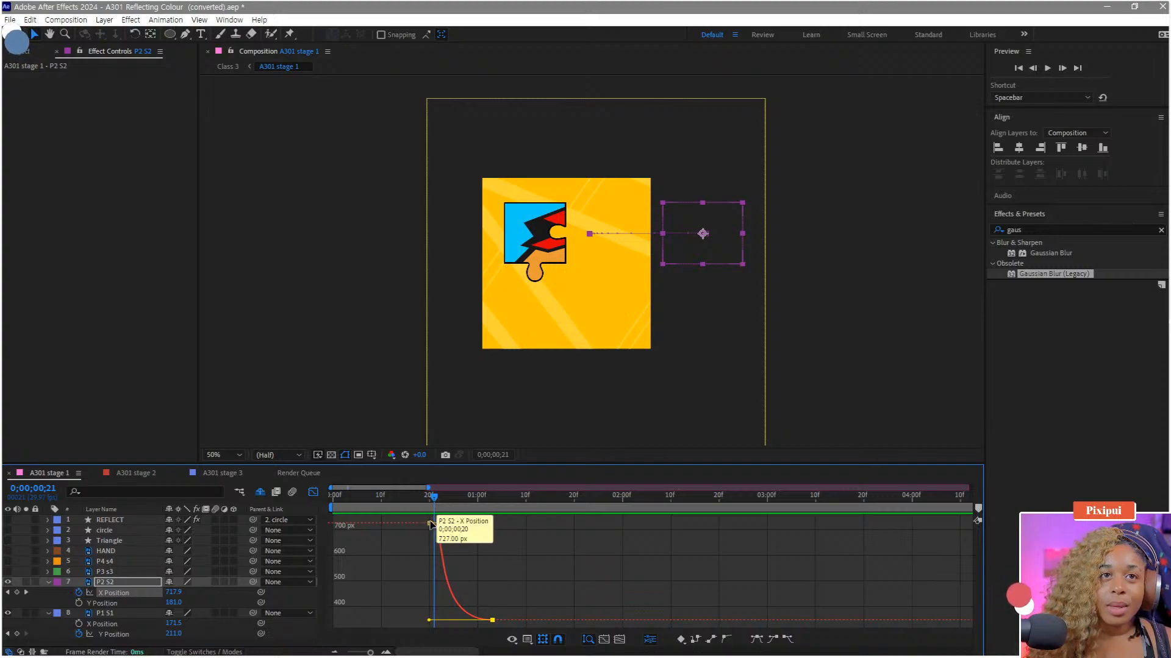
drag(430, 524, 395, 523)
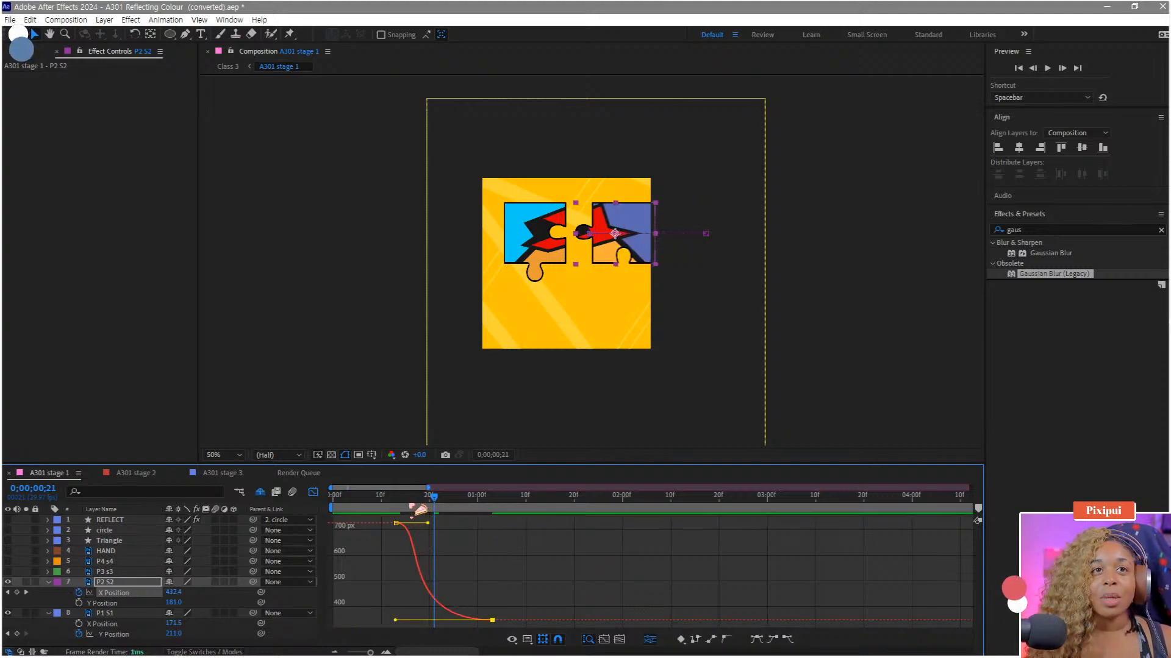
key(Home)
key(space)
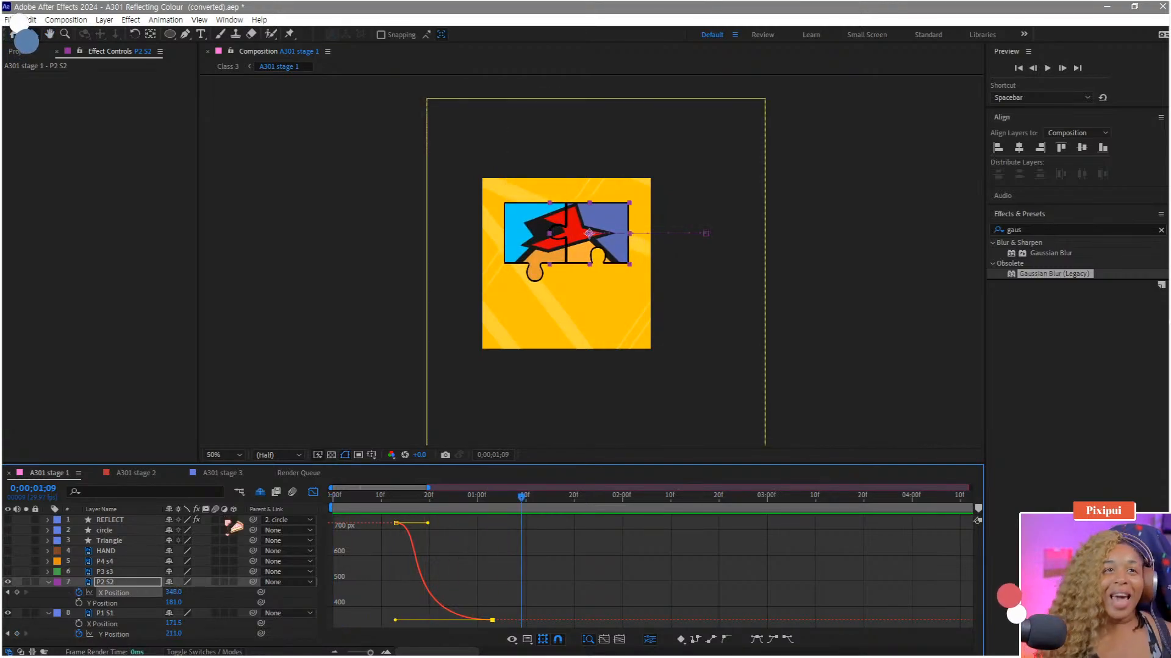
click(313, 492)
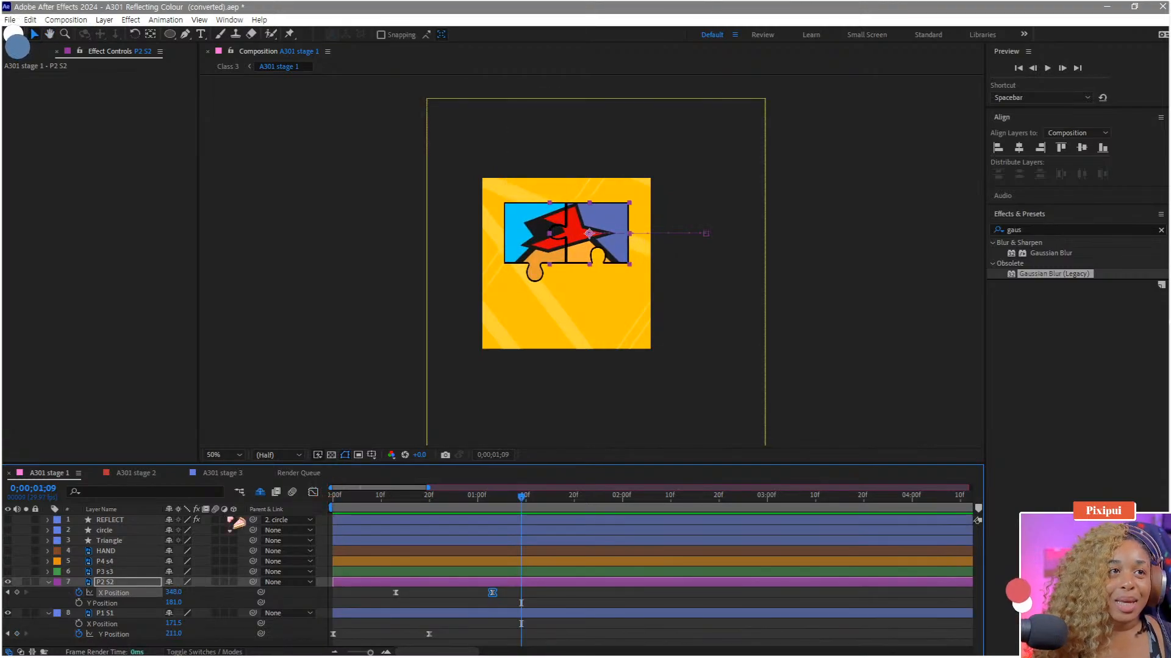
Step: Show the P3 s3 layer and set the current time to 0;00;01;02
click(117, 572)
click(8, 572)
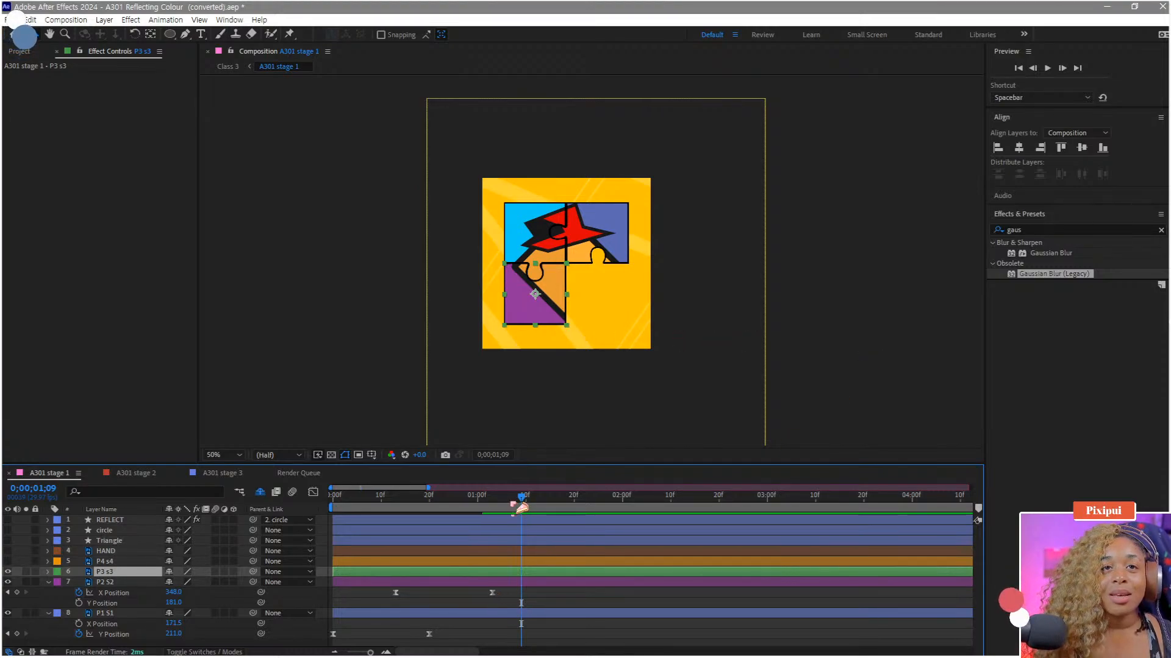
drag(514, 507, 492, 509)
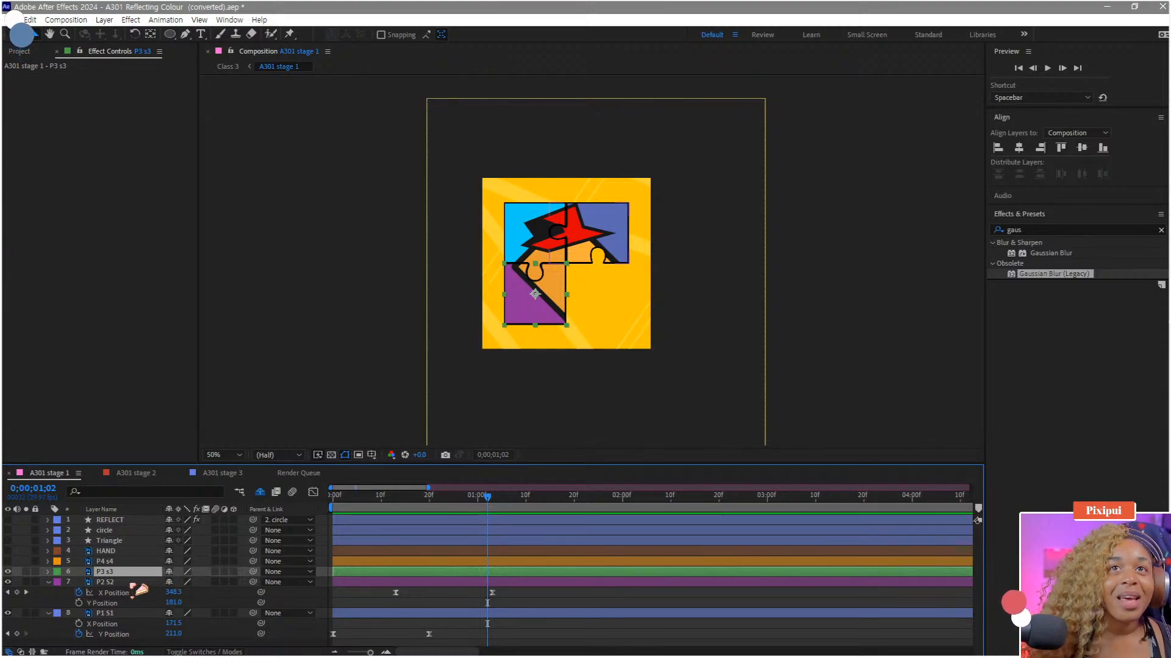
Step: Reveal P3 s3's Position property and separate it into X Position and Y Position
key(p)
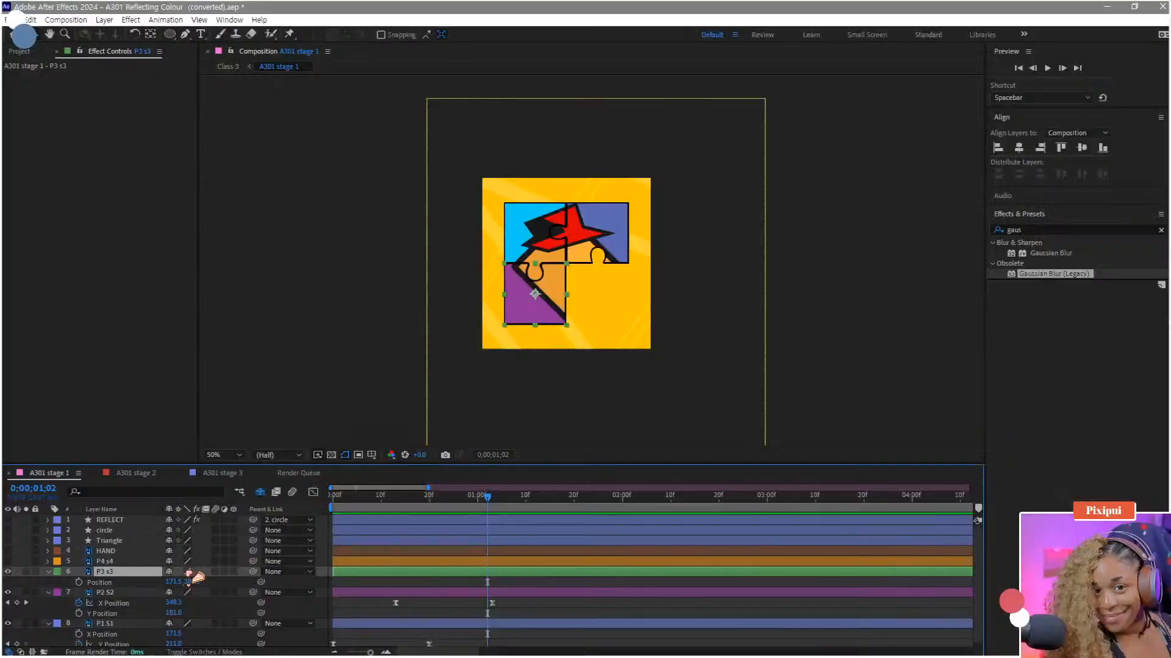
right_click(104, 582)
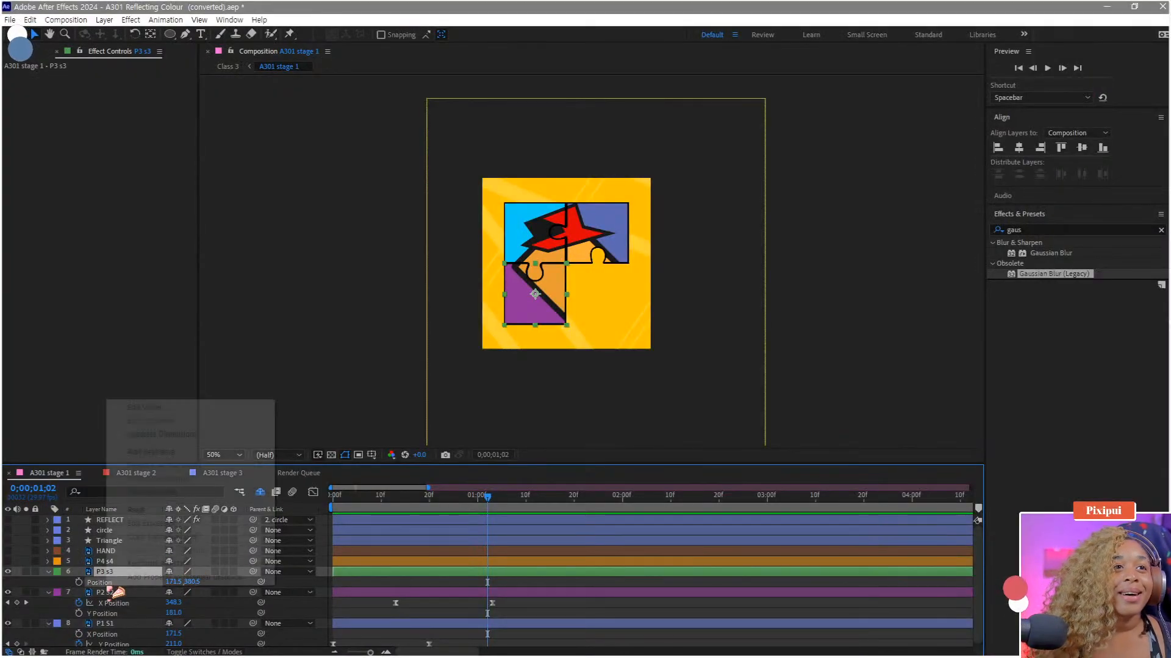
click(183, 434)
click(497, 596)
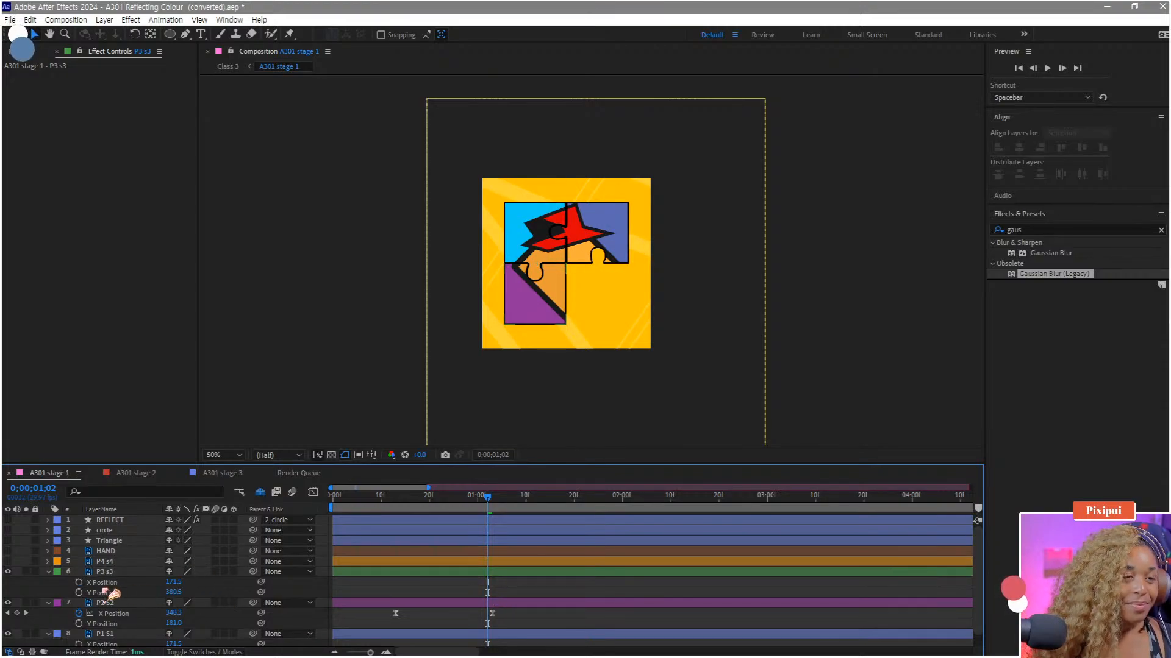
Step: Add a Y Position keyframe to P3 s3 at 0;00;01;02, copy it to about 0;00;01;20, and select the first one
click(79, 593)
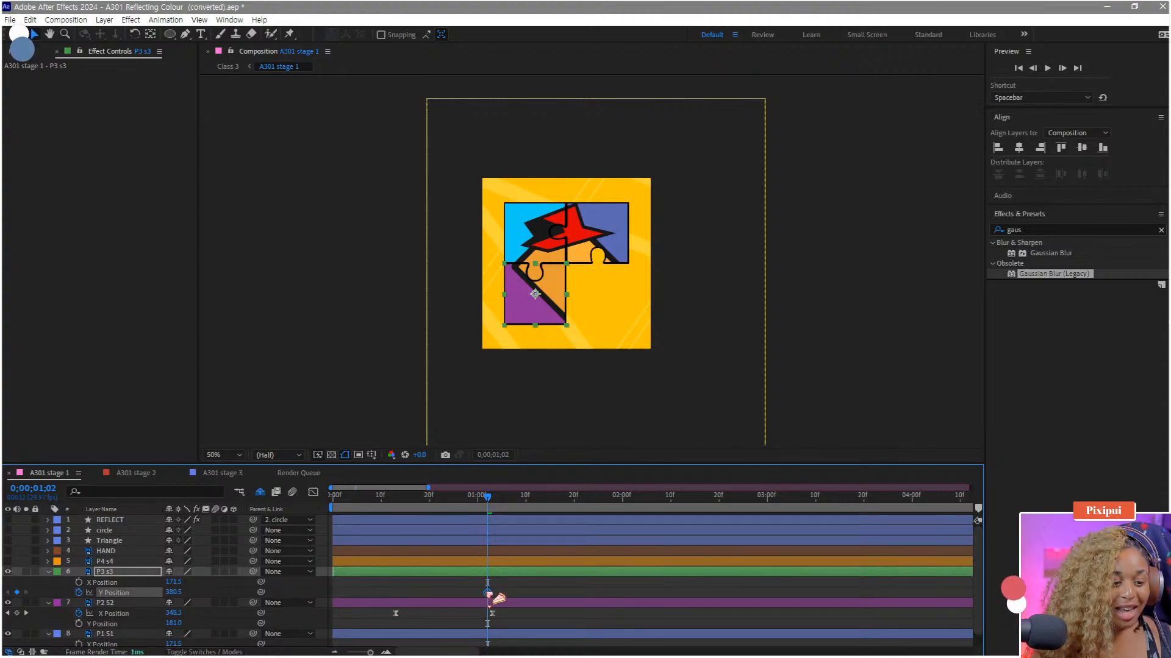
mouse_move(490, 594)
mouse_down()
mouse_move(575, 594)
mouse_move(477, 598)
mouse_up()
key(ctrl+v)
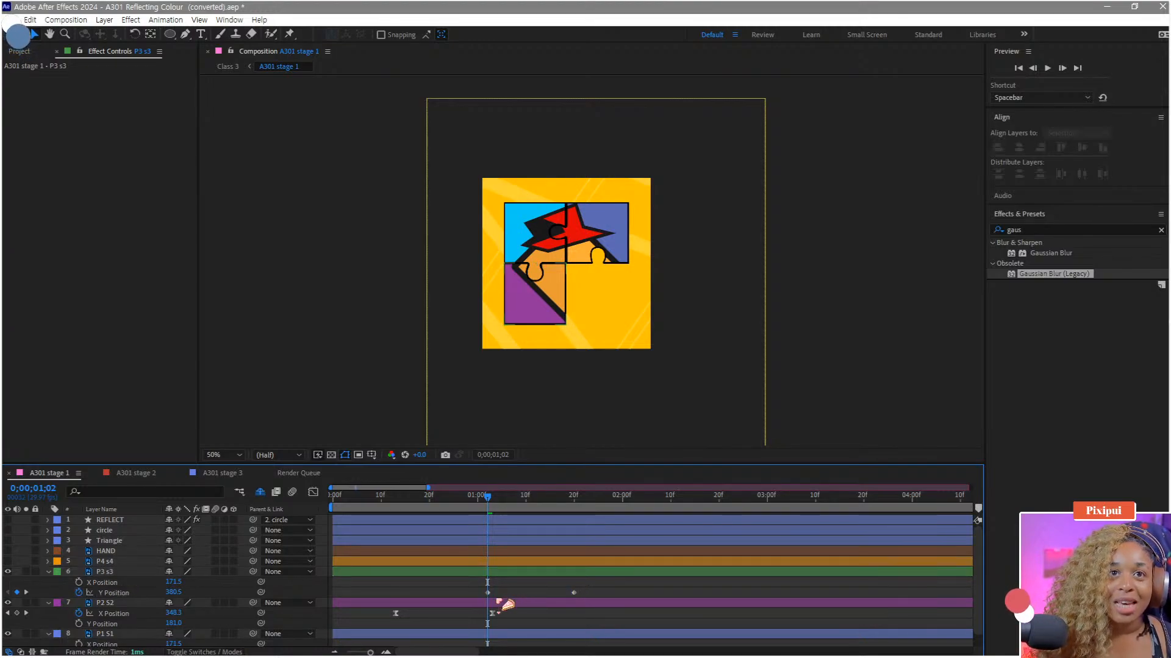
click(488, 593)
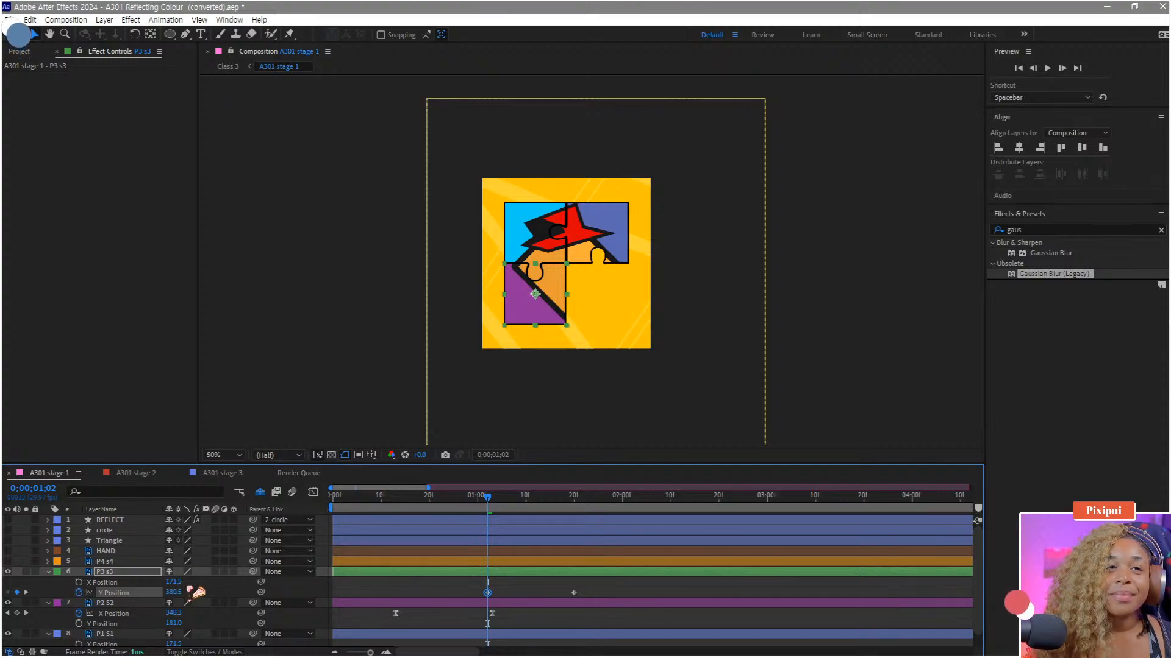
Step: Set P3 s3's first Y Position keyframe to 679.5, below the canvas, and apply Easy Ease to both Y Position keyframes
drag(174, 593, 366, 591)
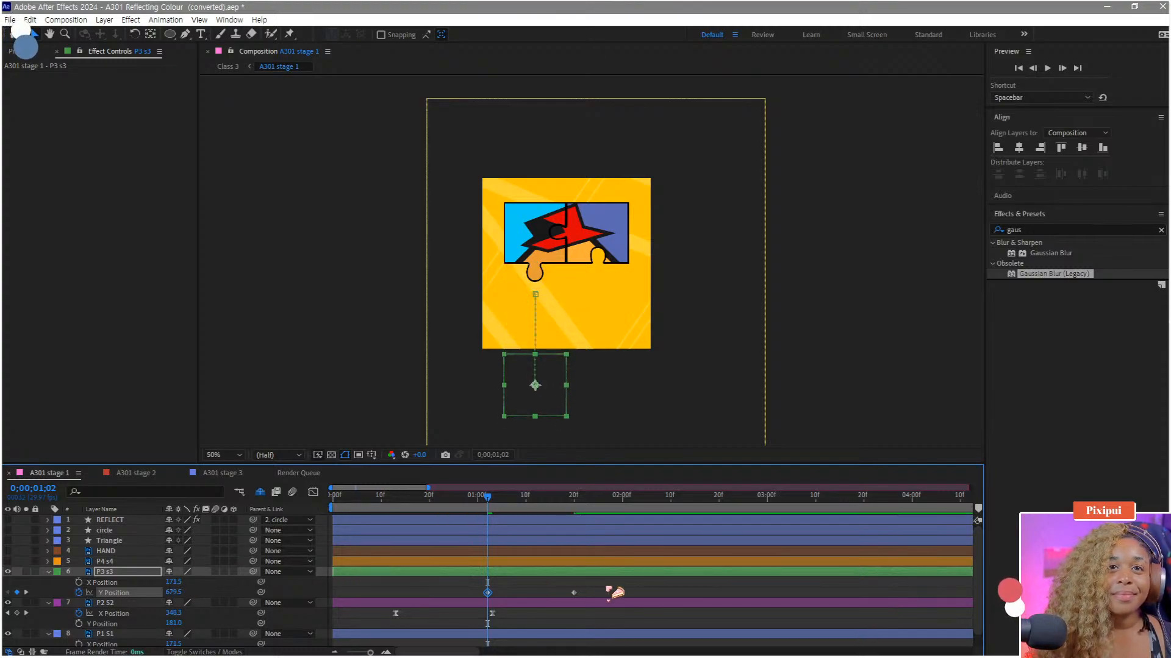
drag(606, 586, 458, 598)
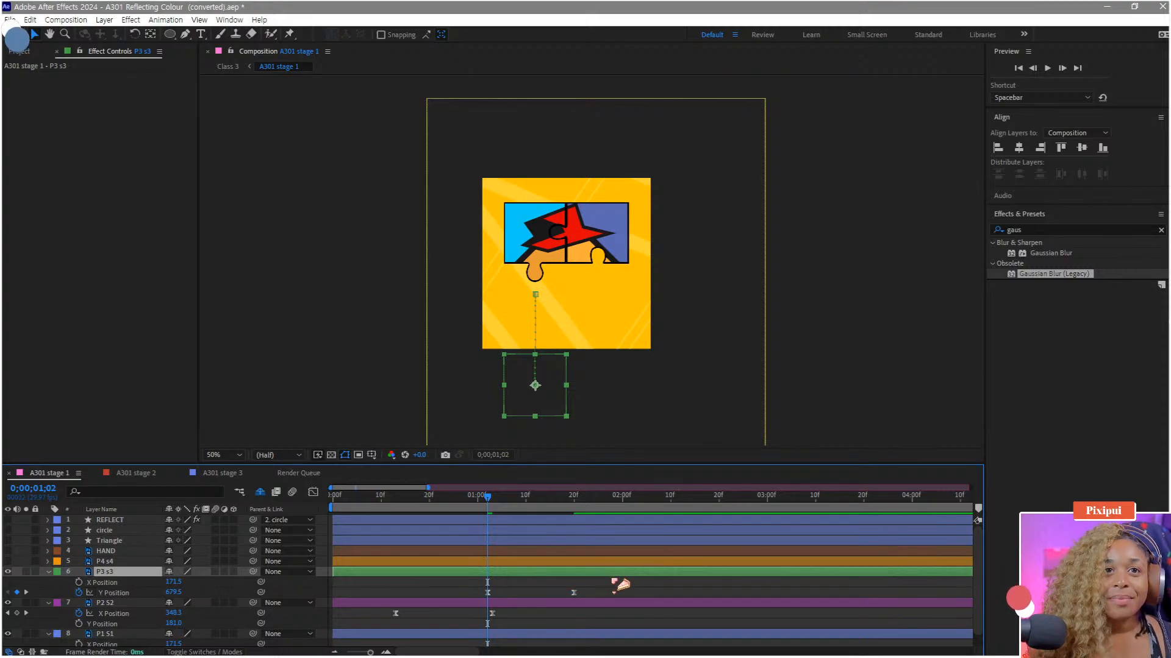
drag(463, 582, 598, 597)
click(386, 596)
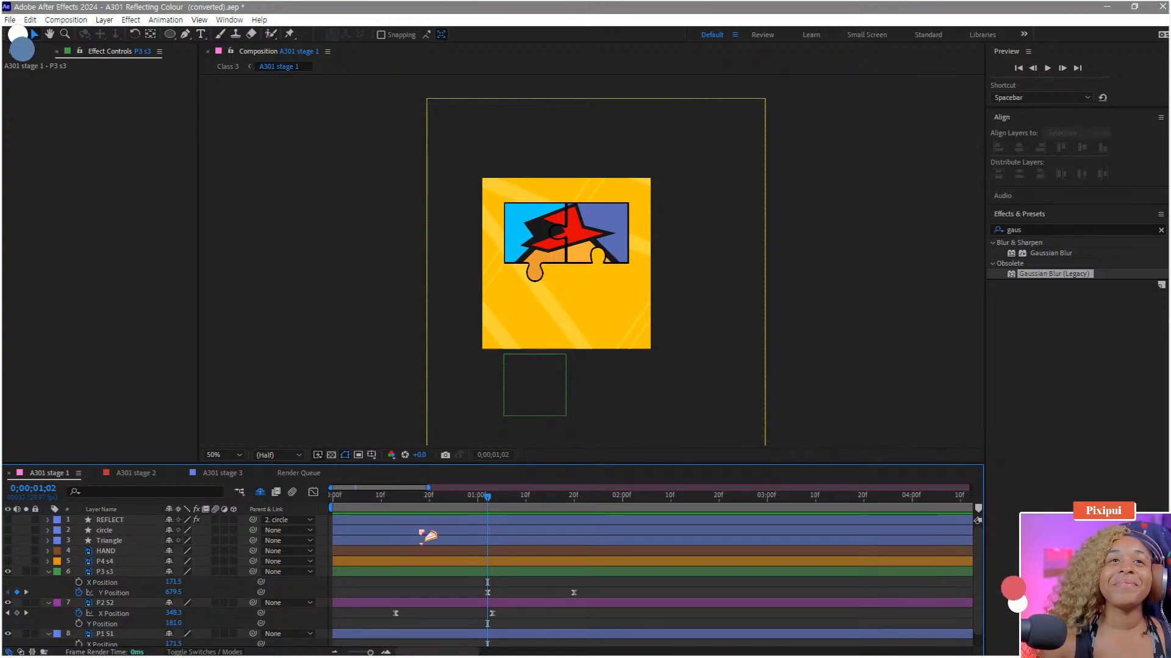
Step: In the Graph Editor, extend the last P3 s3 Y Position keyframe's incoming handle to the first keyframe's time, and preview the slide
click(524, 507)
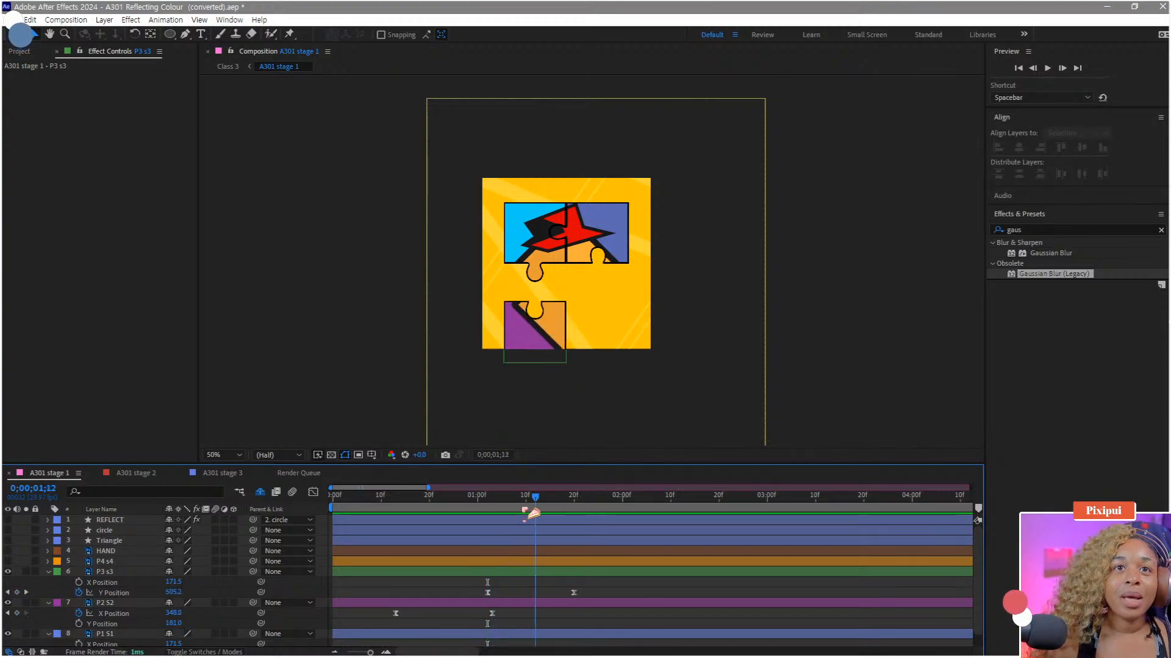
click(487, 508)
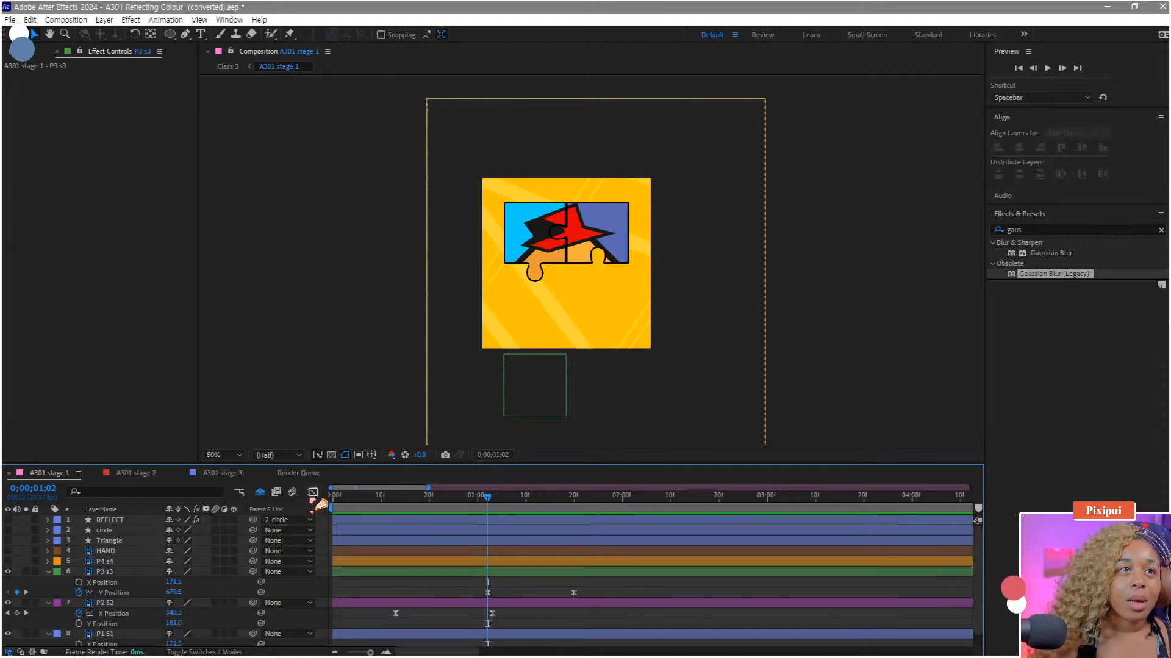
click(114, 593)
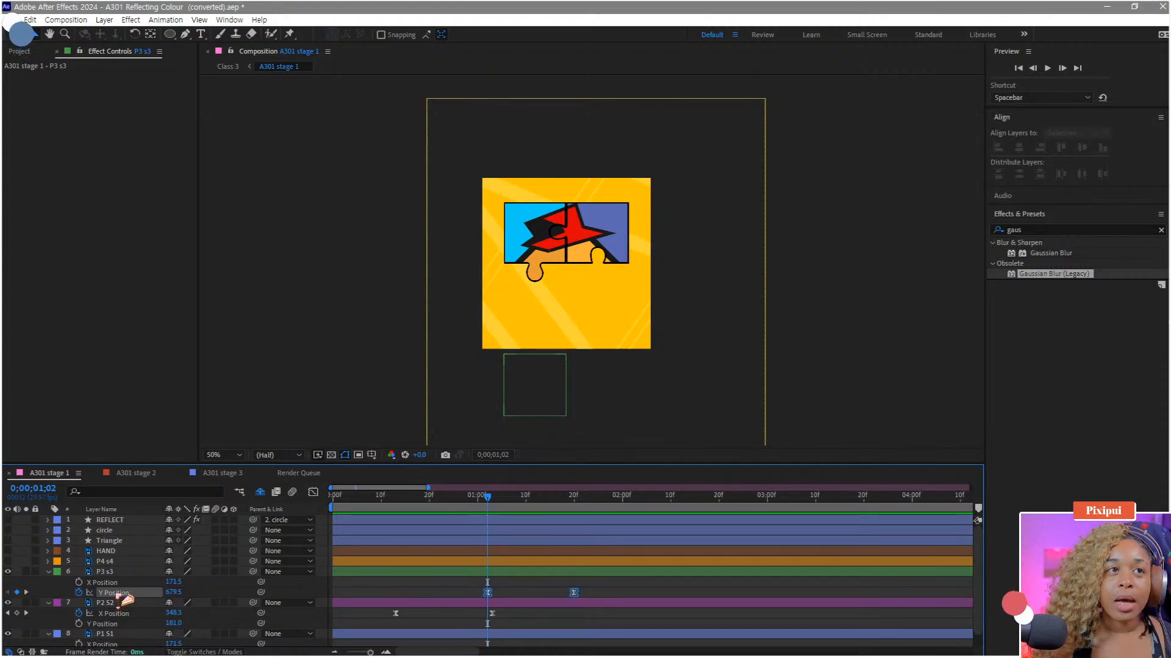
click(313, 493)
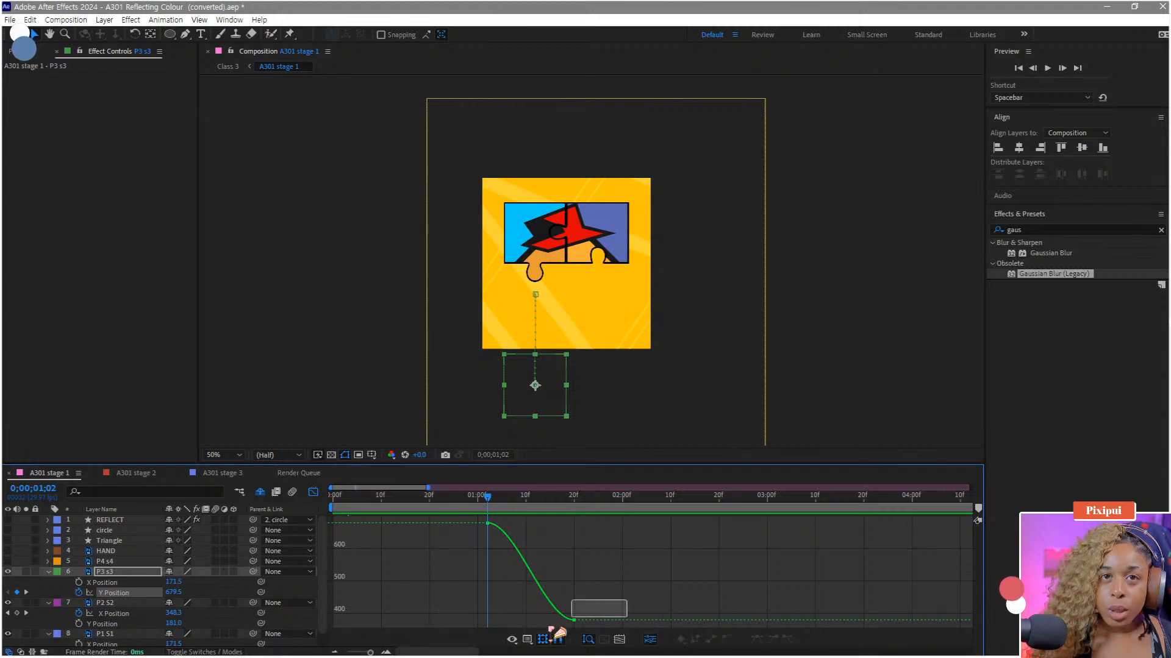
drag(544, 621, 487, 621)
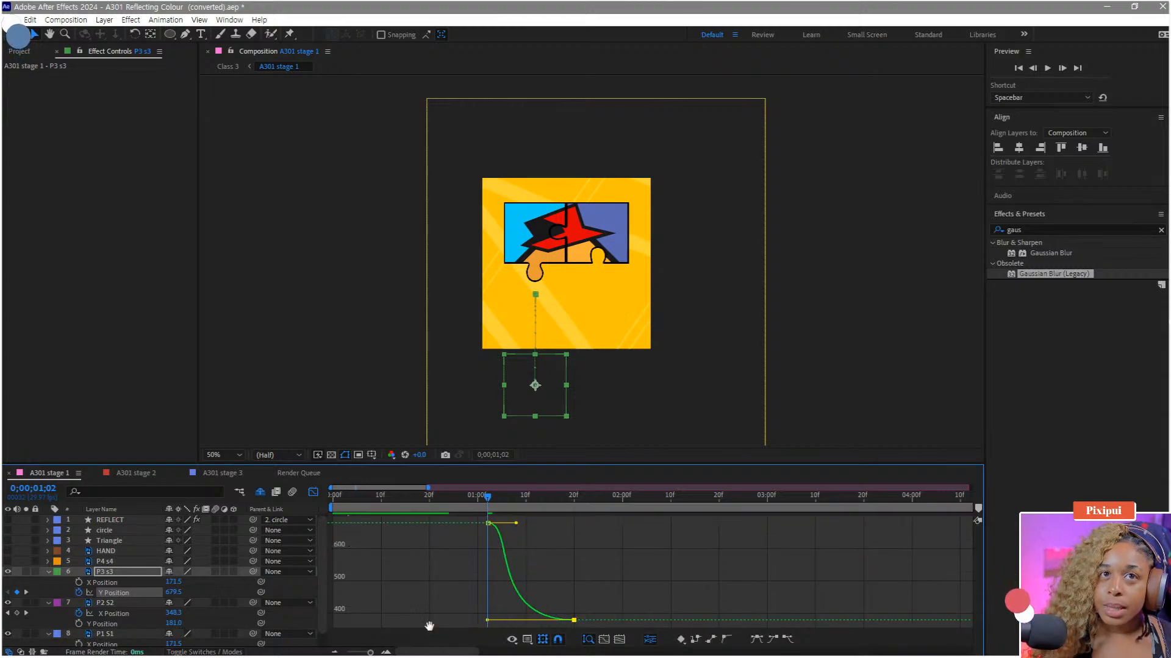
key(space)
key(space)
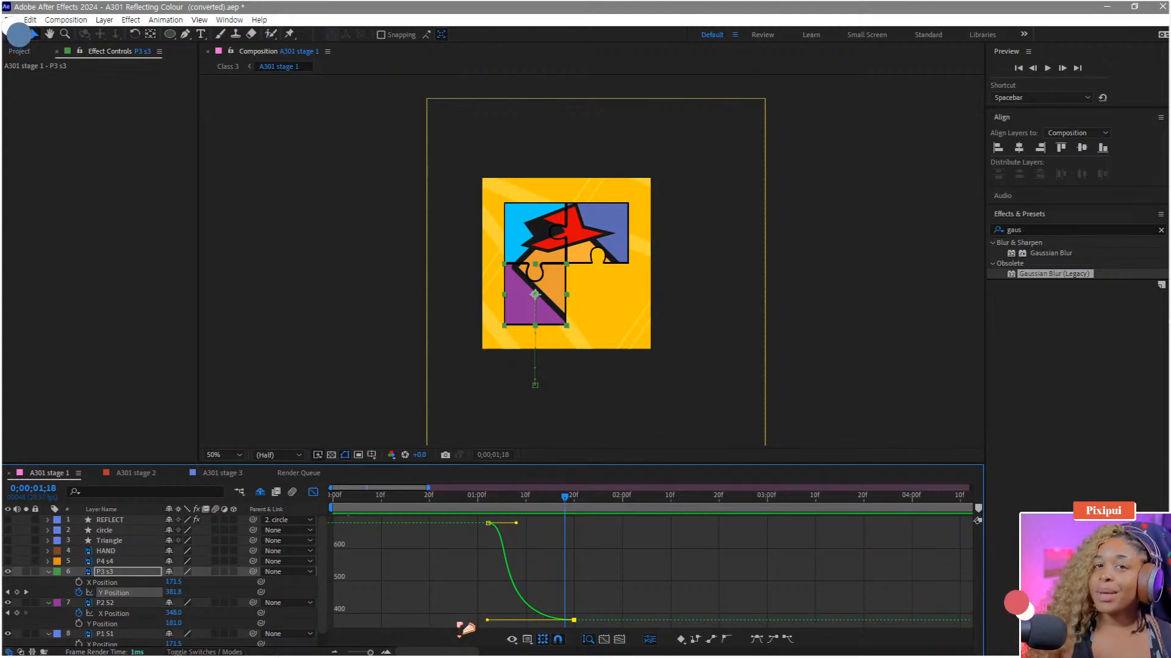
click(313, 493)
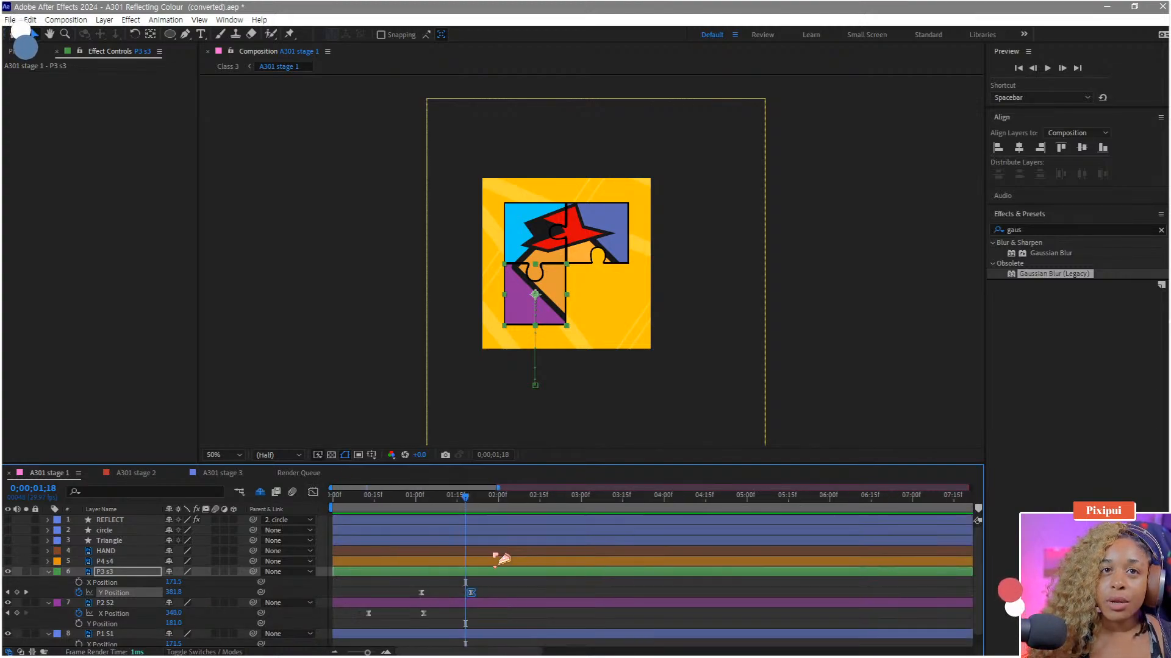
Step: Preview the combined motion of the three puzzle pieces from the start of the composition
scroll(495, 556, down, 3)
scroll(388, 542, up, 3)
drag(417, 565, 547, 564)
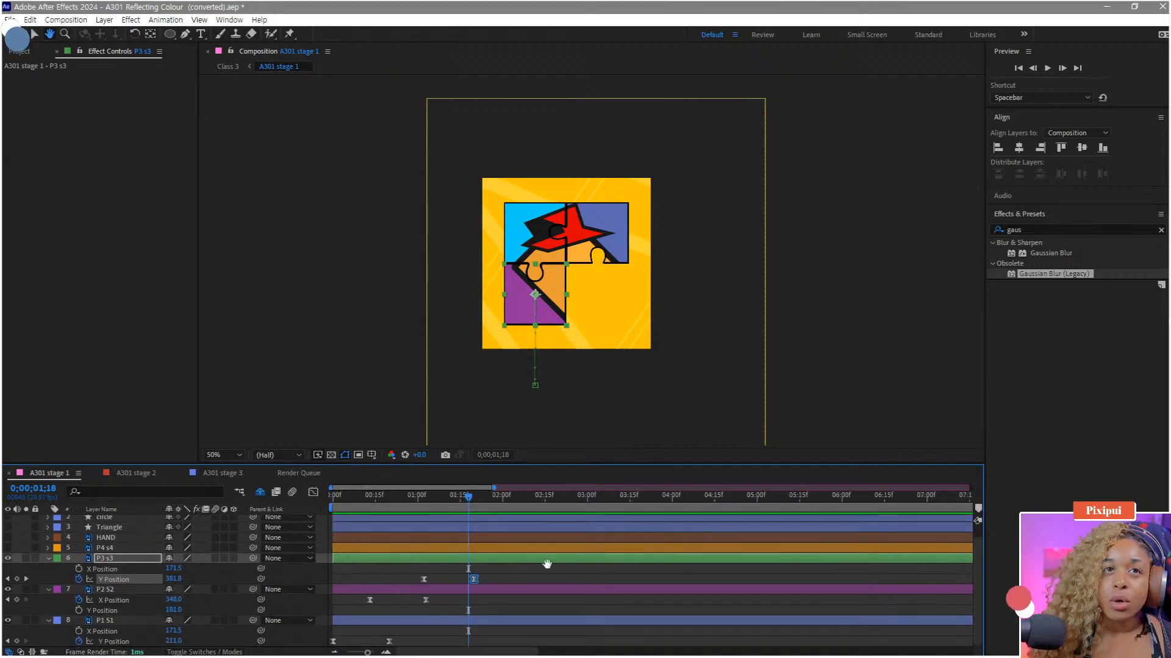
scroll(476, 592, up, 4)
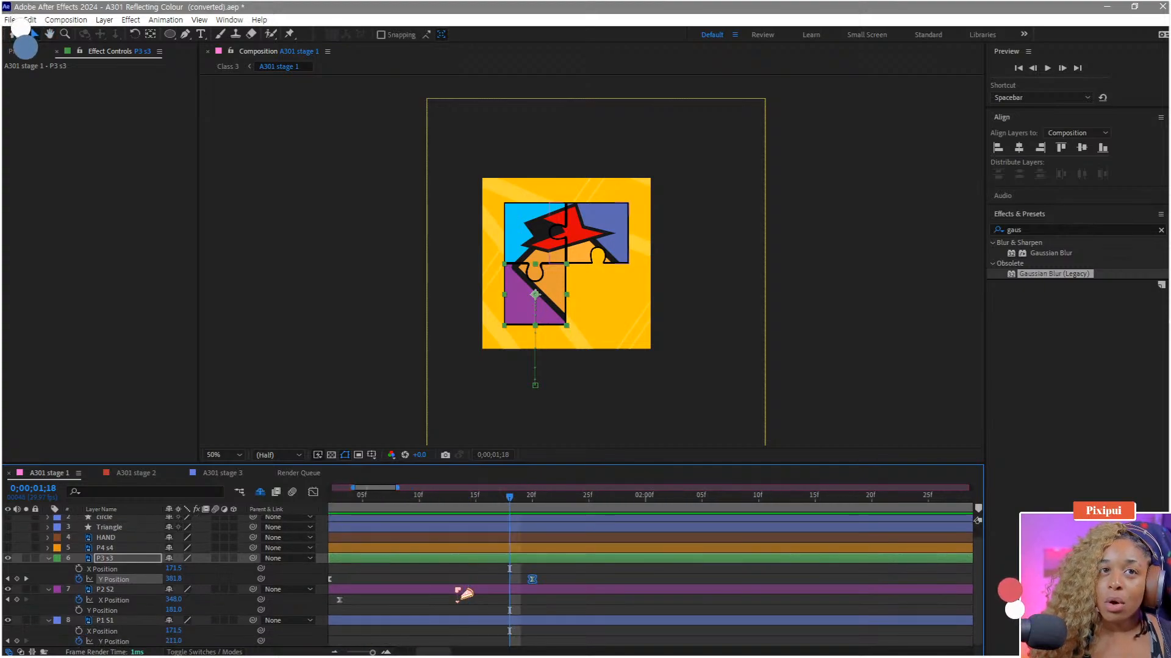
scroll(548, 614, down, 2)
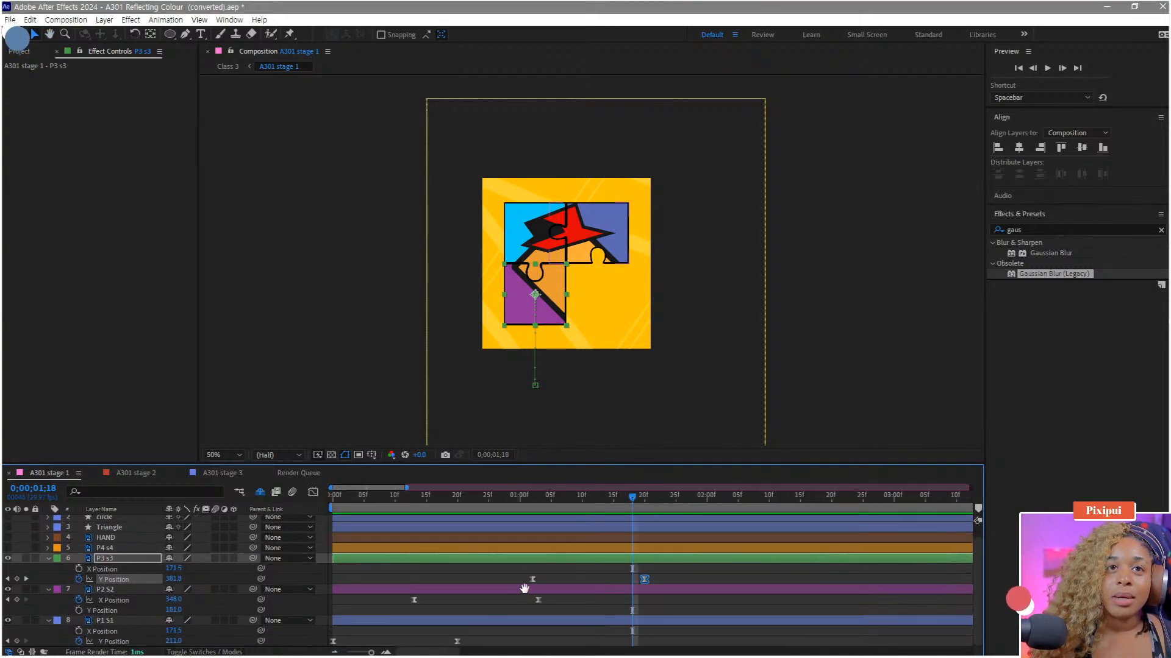
key(Home)
key(space)
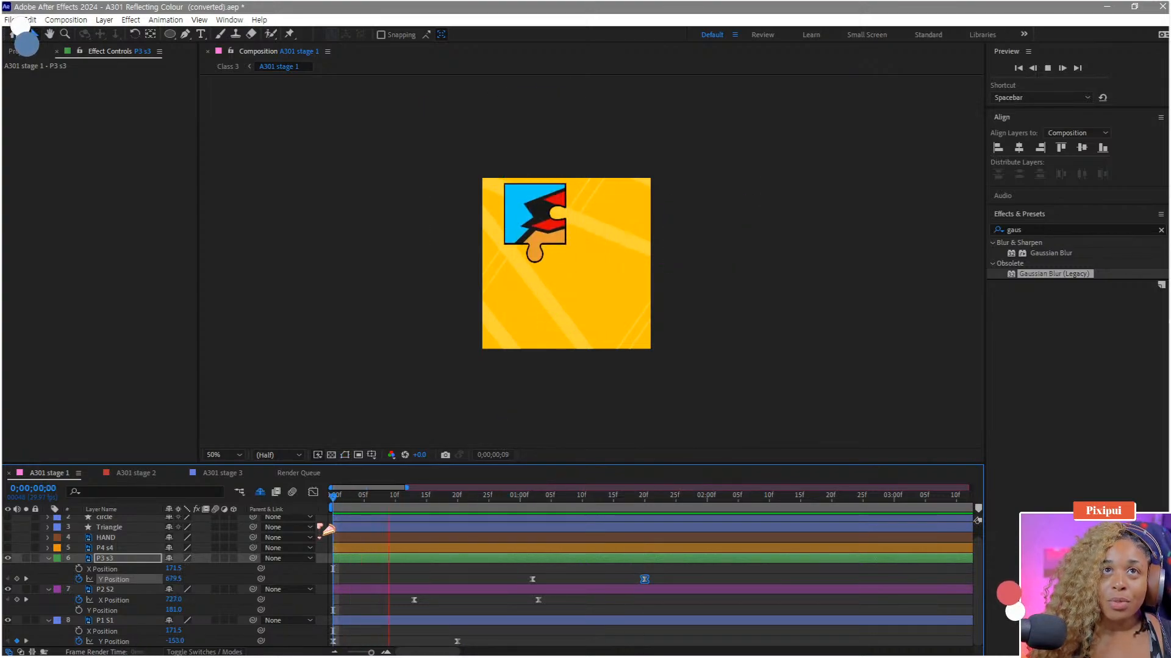
key(space)
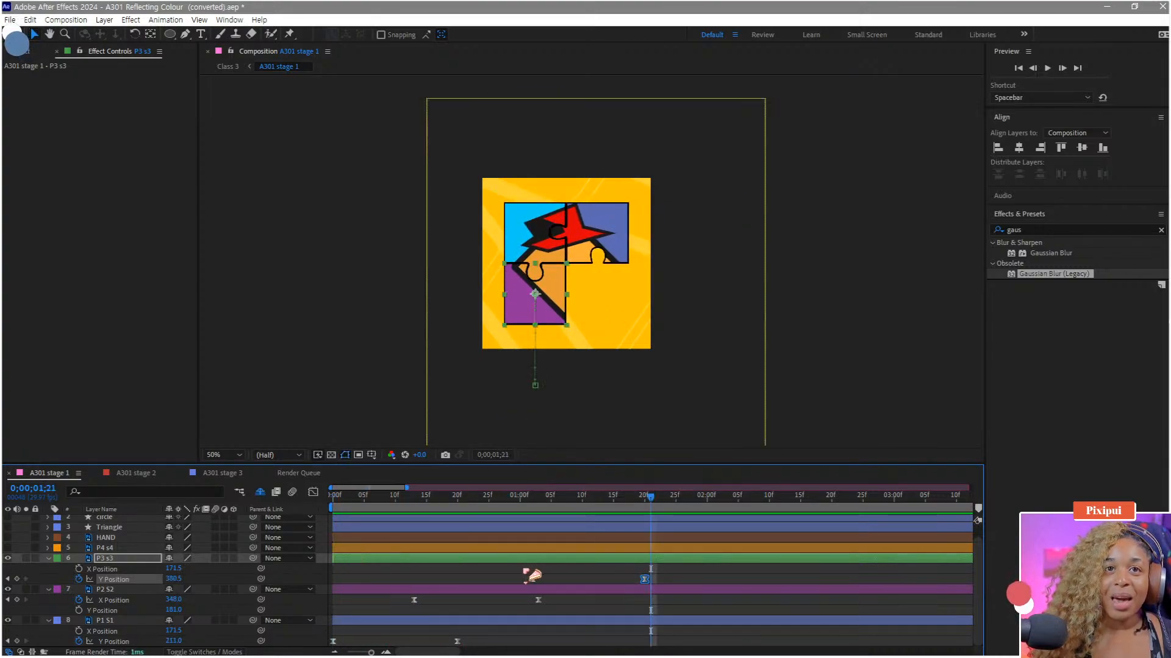
Step: Shift both P3 s3 Y Position keyframes earlier to about 0;00;00;27 and 0;00;01;15, and preview the overlap with P2 S2
drag(507, 570, 614, 580)
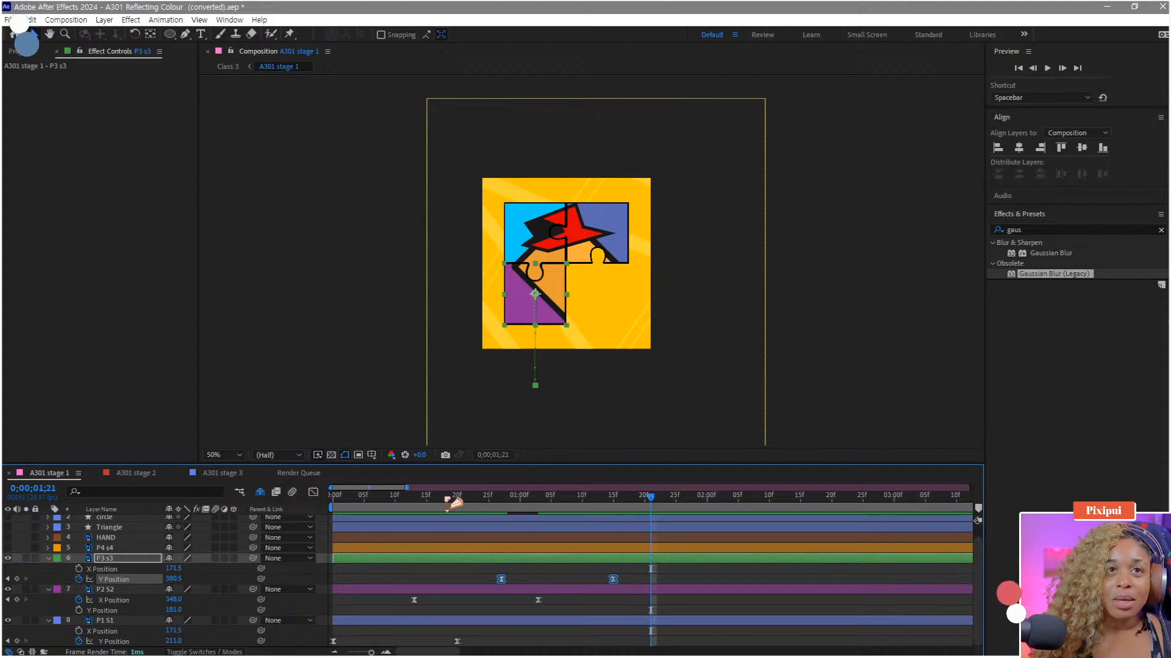
drag(444, 499, 415, 501)
key(space)
key(space)
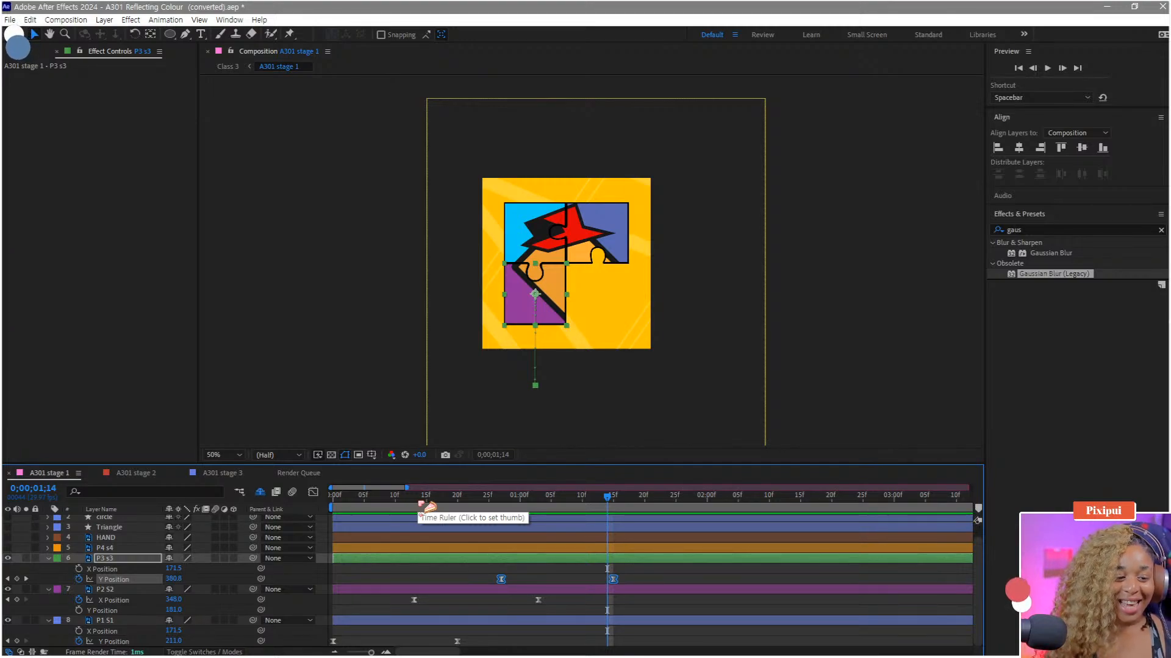
click(660, 580)
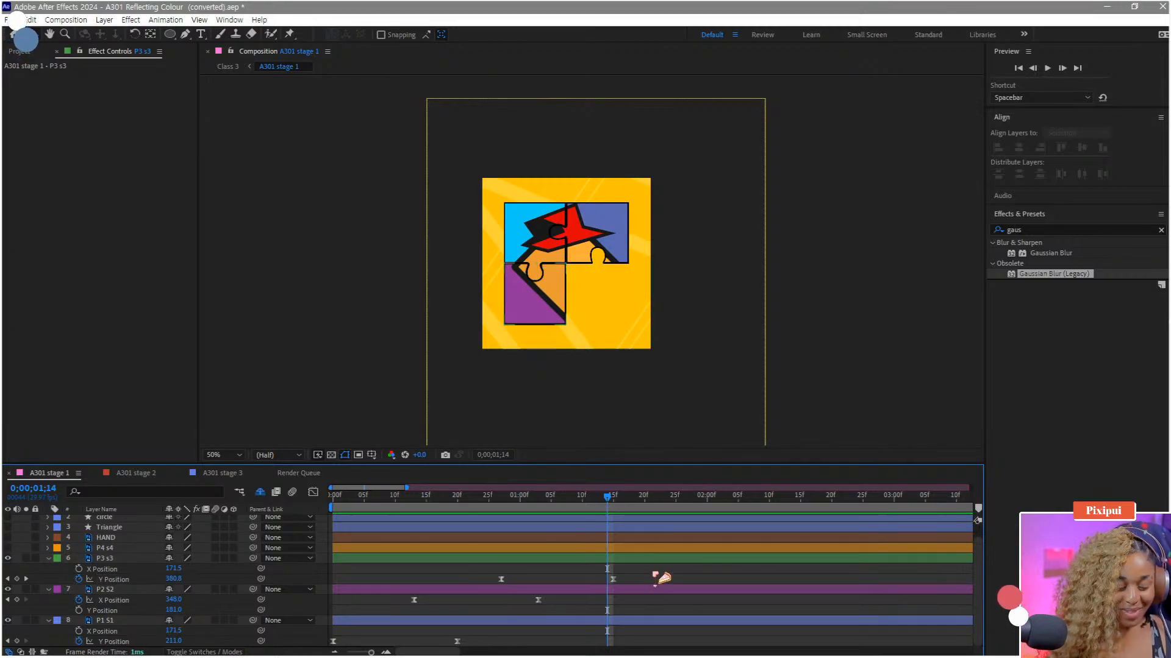
Step: Show the P4 s4 layer and reveal its Position property
key(minus)
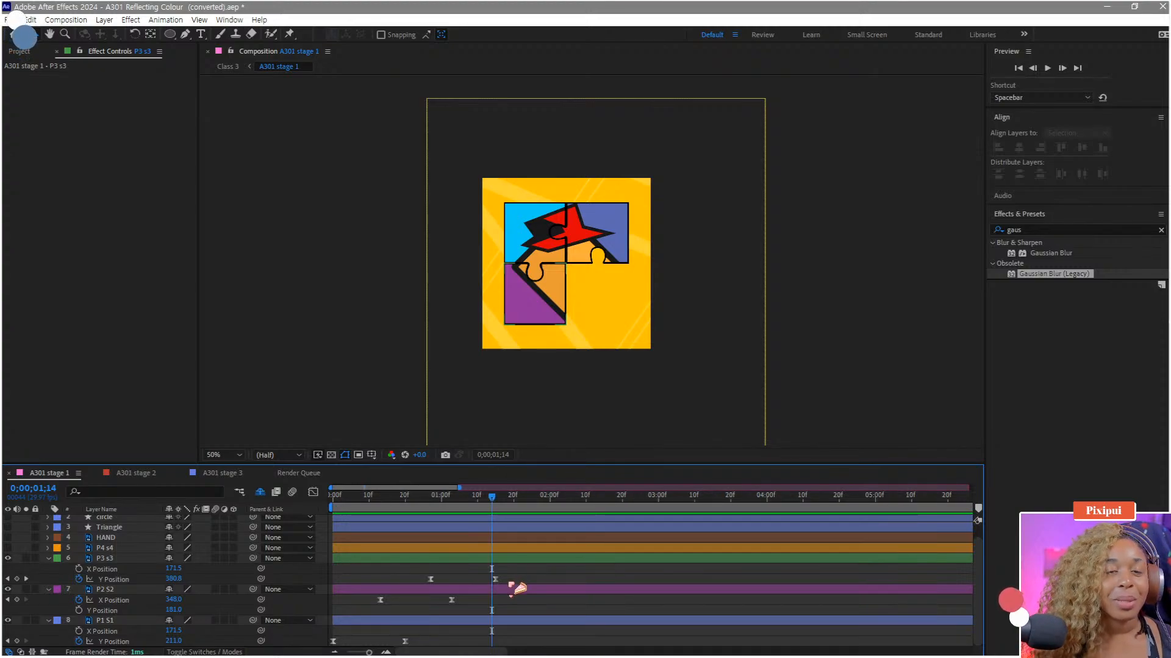
click(103, 549)
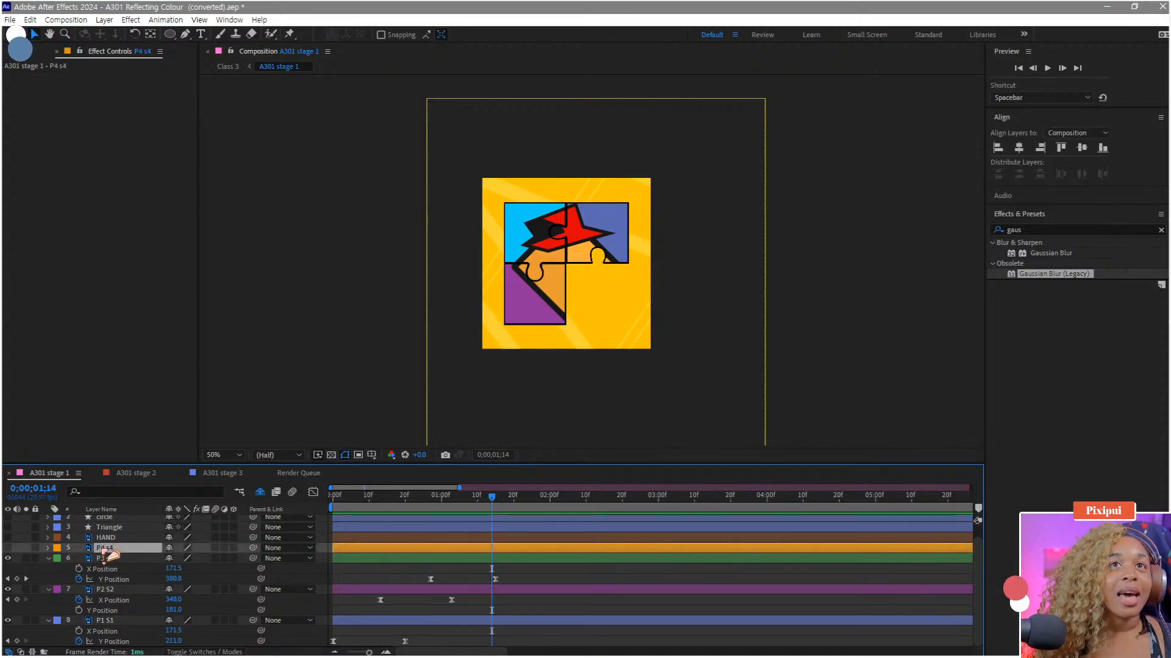
click(8, 549)
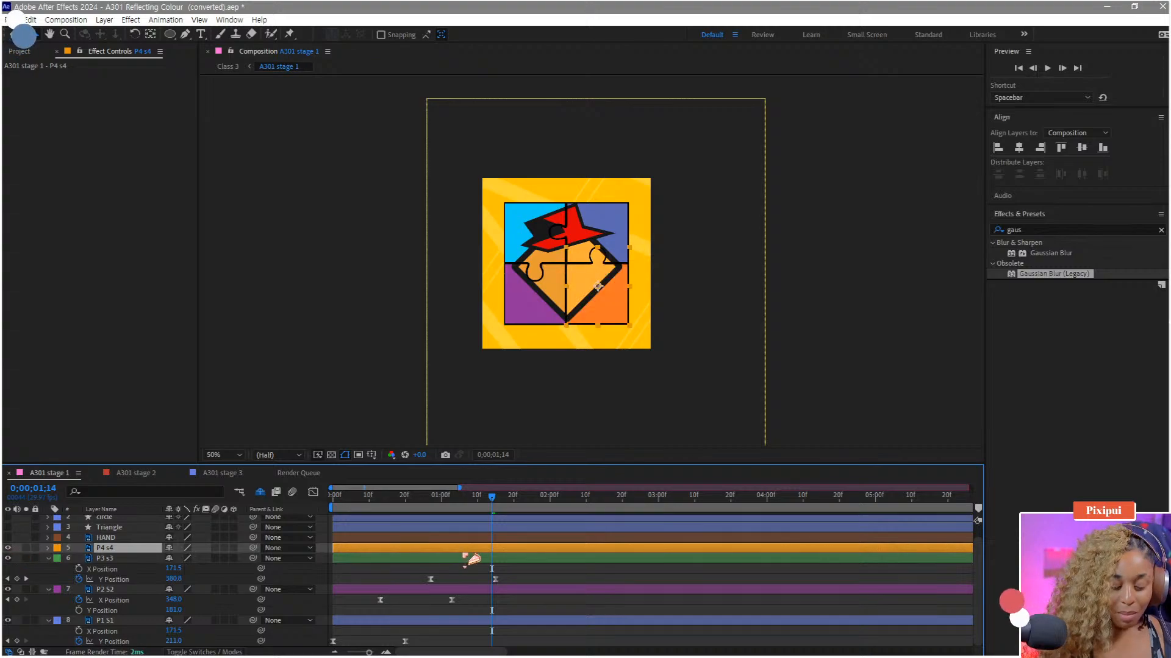
key(p)
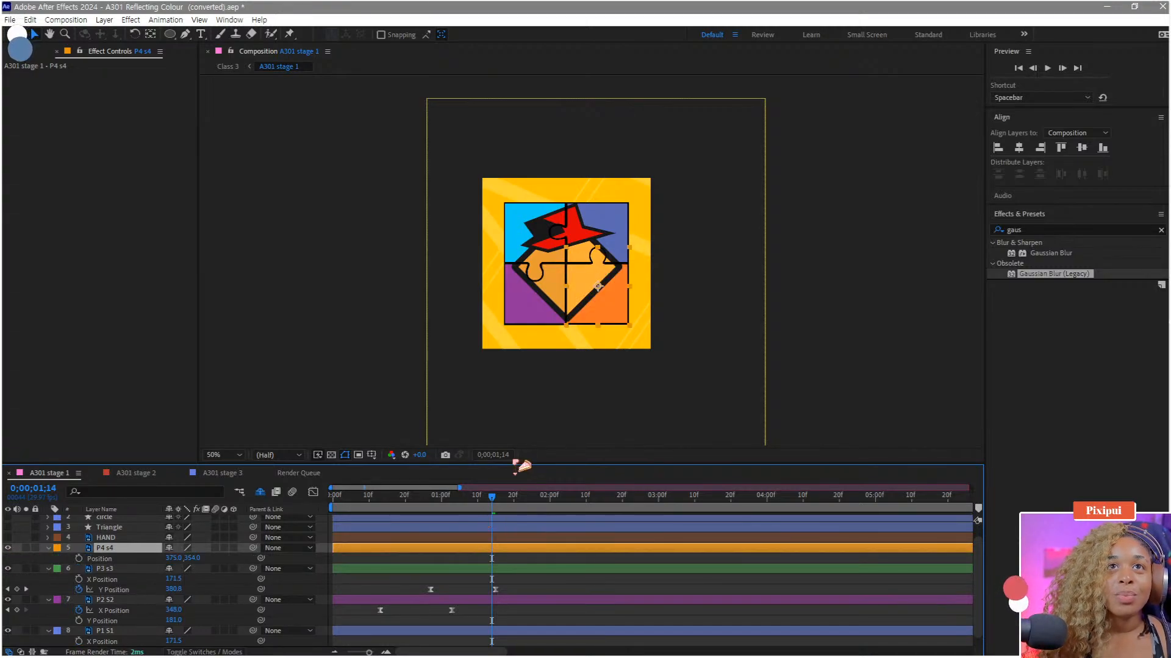
Step: Magnify the composition to 100% and briefly solo P4 s4 to inspect the piece's shape on its own
scroll(535, 378, up, 1)
key(space)
drag(531, 388, 544, 335)
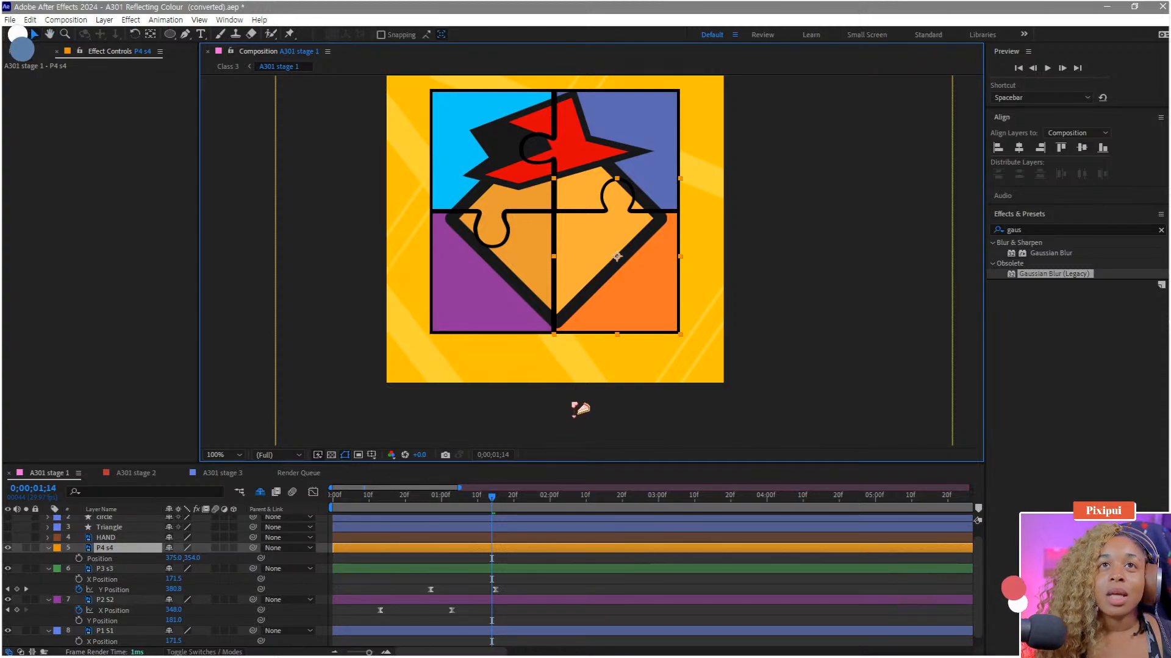
click(26, 548)
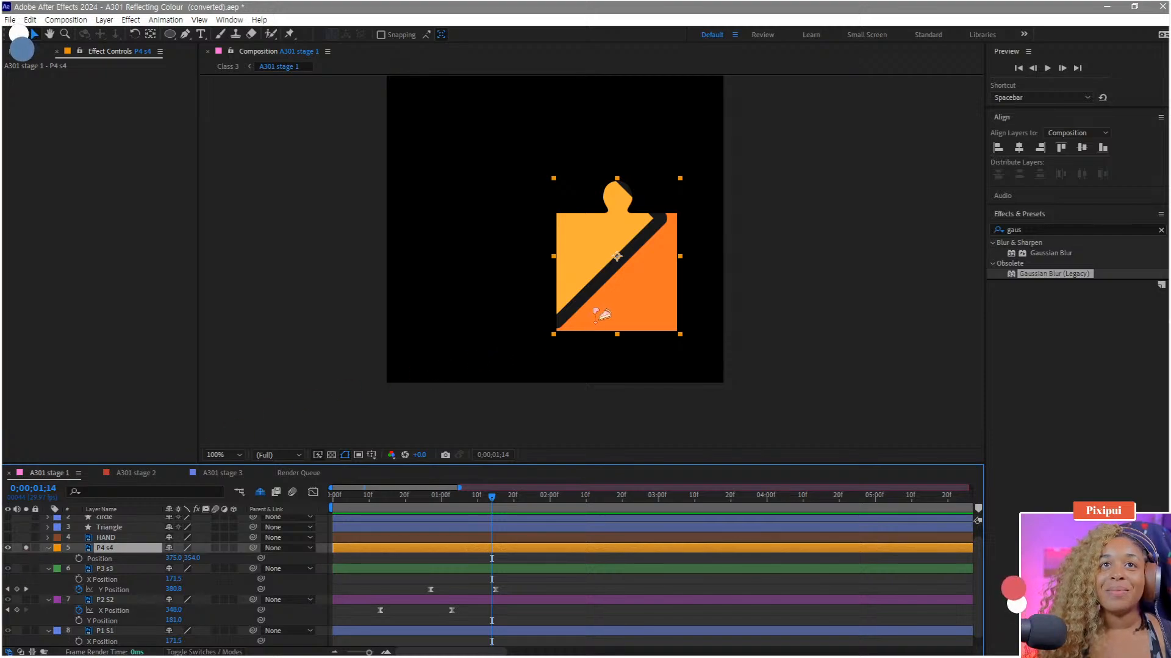
click(26, 548)
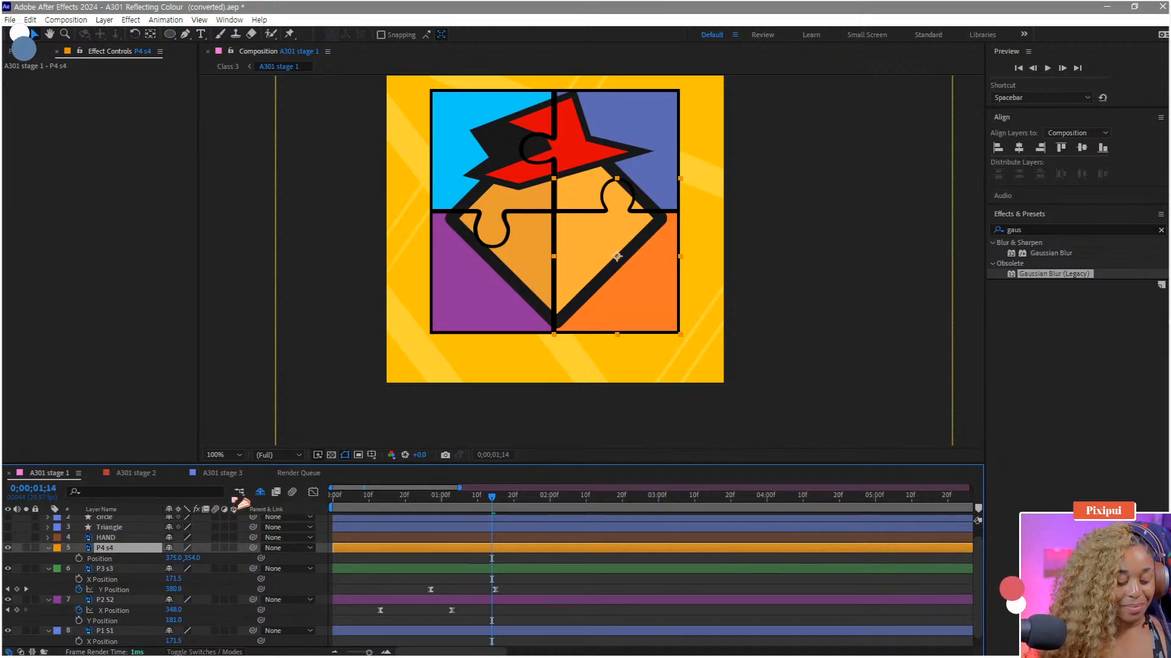
Step: Separate P4 s4's Position dimensions and keyframe its Y Position at 0;00;01;14 with a copy at about 0;00;02;00
right_click(99, 559)
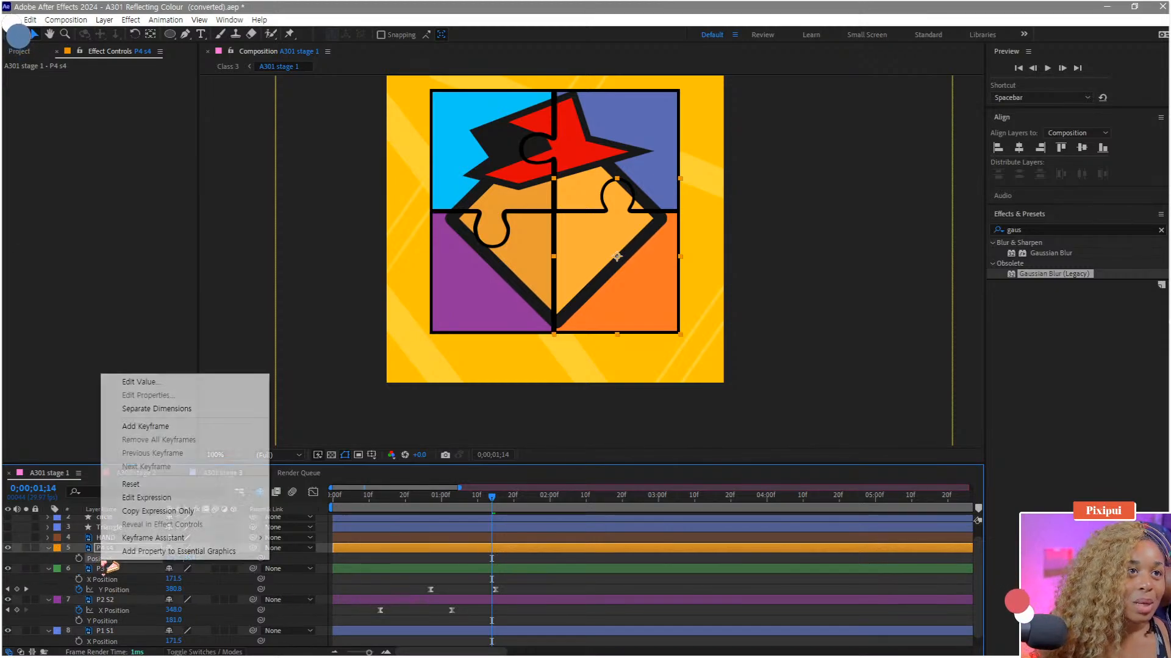
click(172, 411)
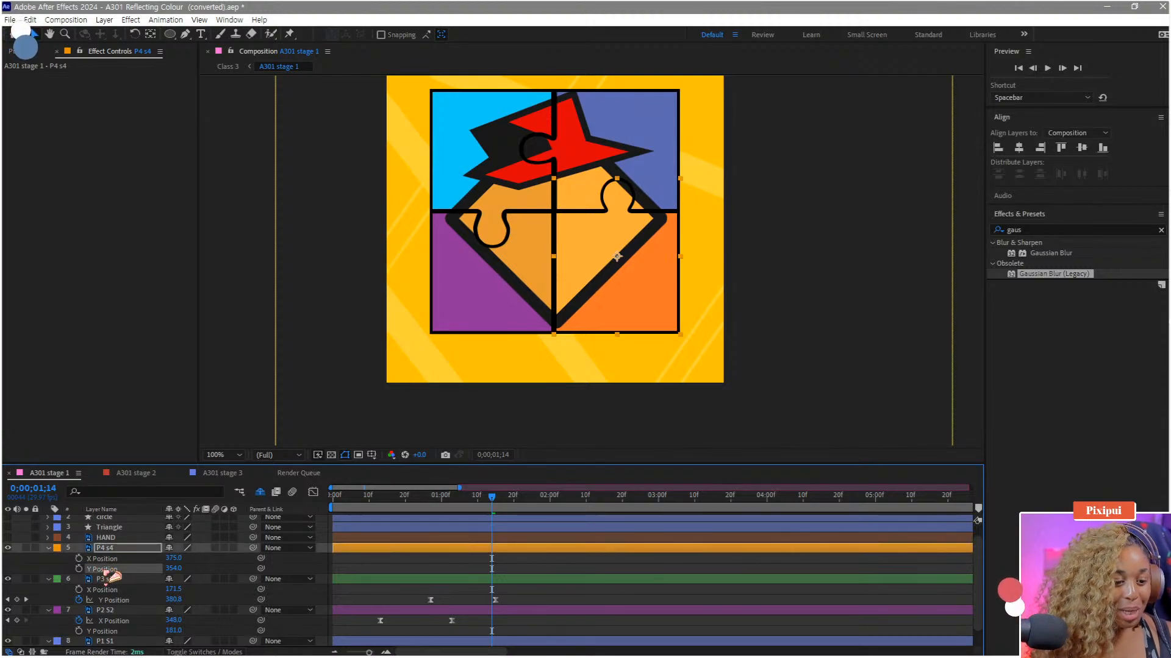
click(79, 569)
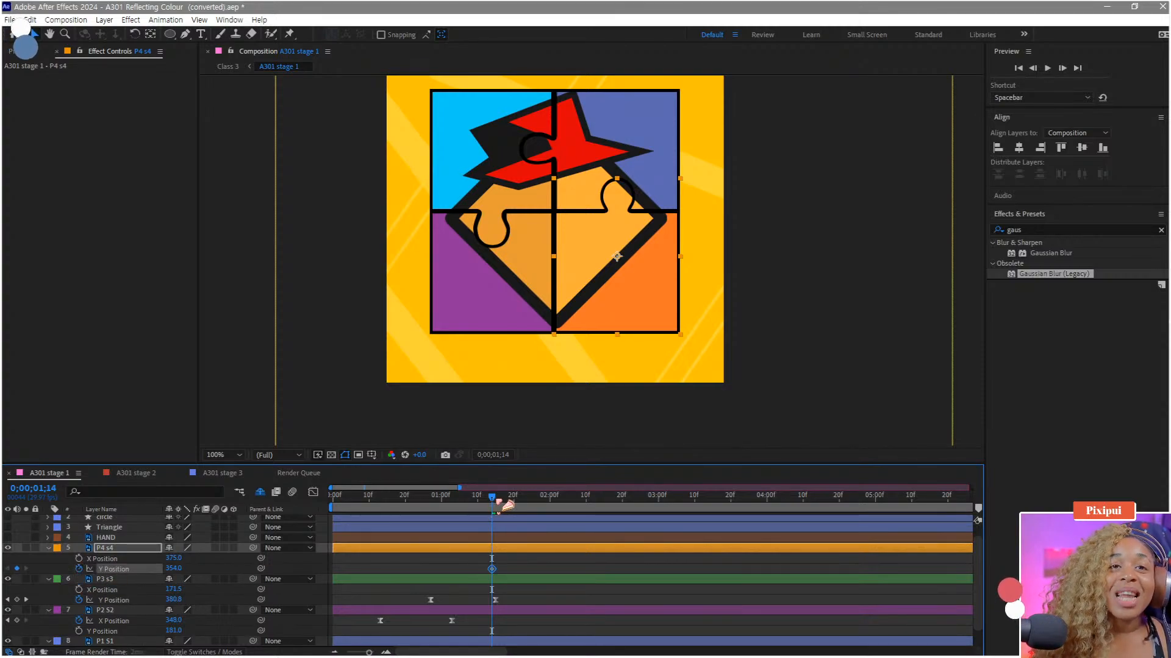
drag(493, 570, 551, 574)
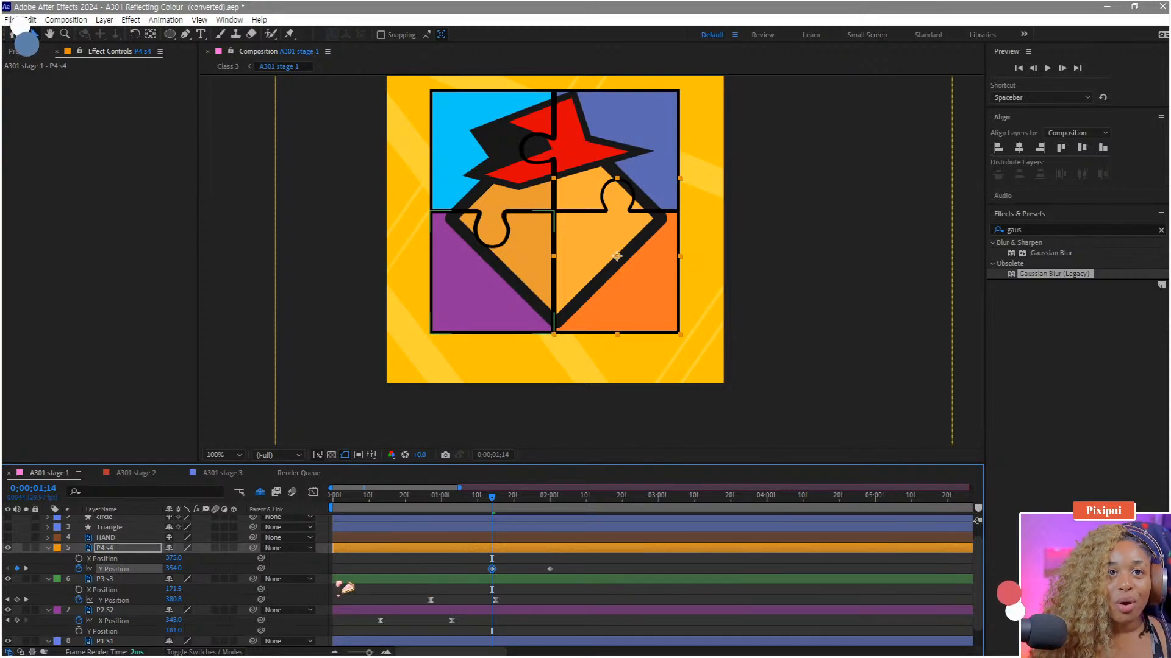
Step: Set P4 s4's first Y Position keyframe to 690, below the canvas, and apply Easy Ease to both Y Position keyframes
key(h)
drag(590, 322, 593, 304)
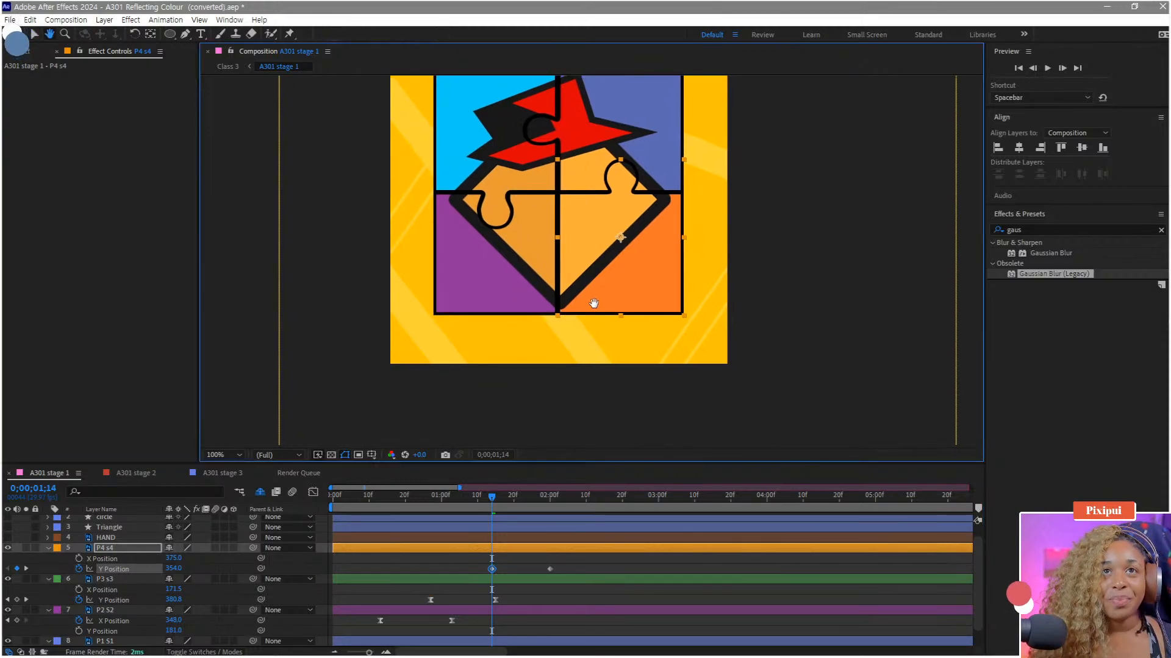
key(v)
drag(173, 568, 376, 565)
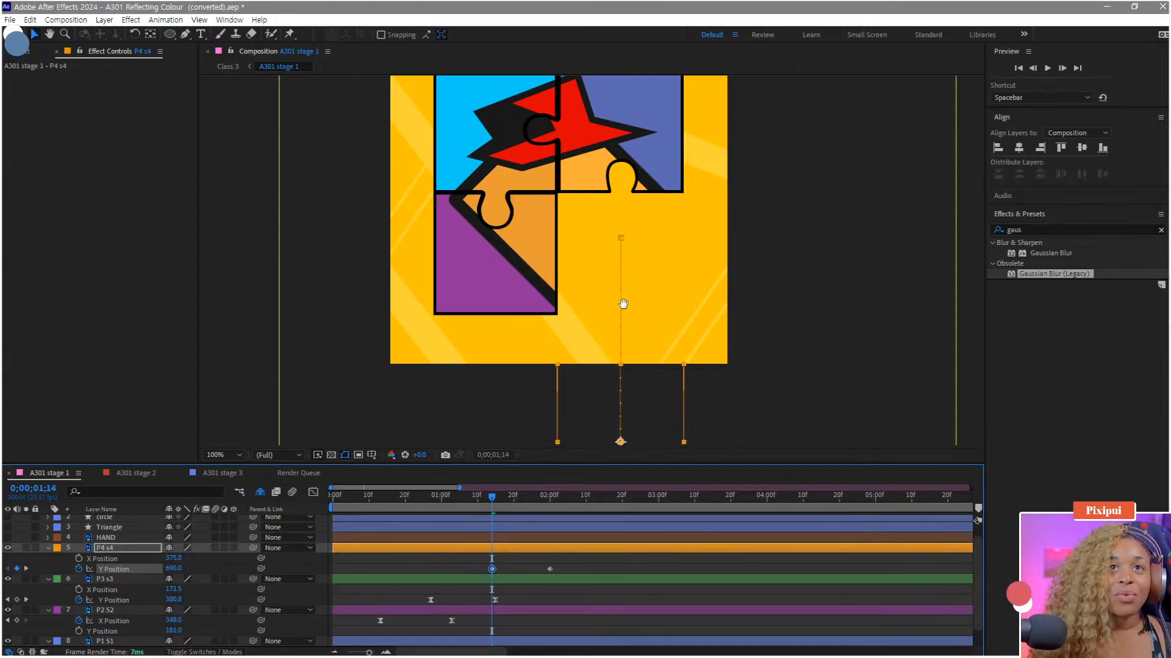
drag(622, 303, 641, 322)
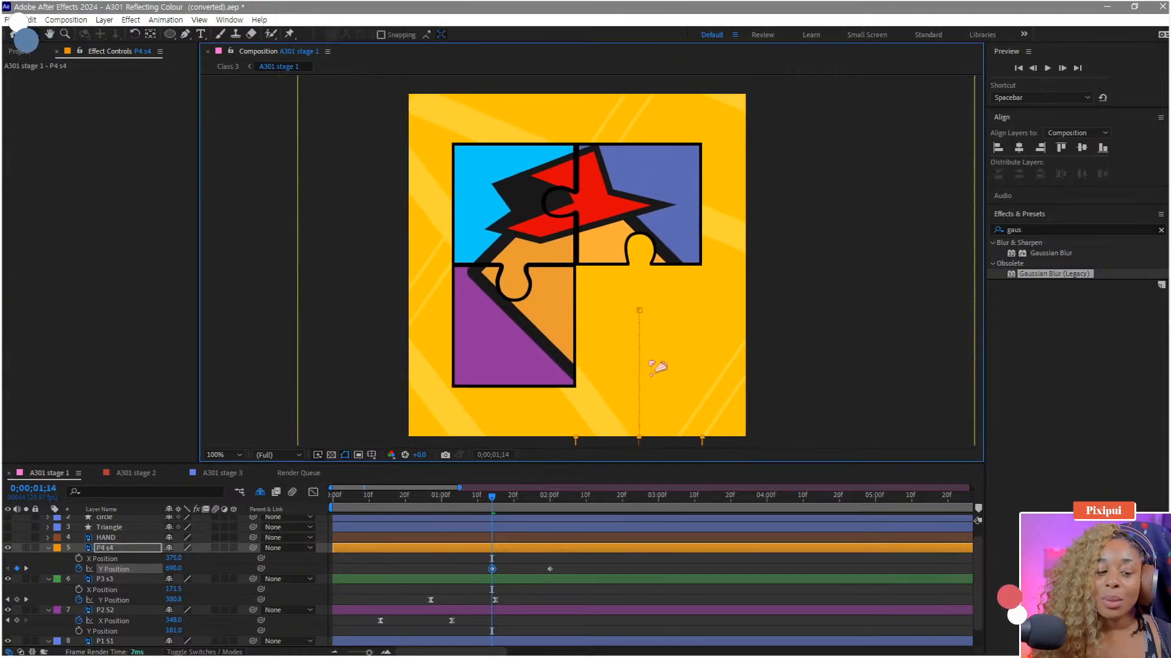
drag(640, 402, 633, 389)
drag(583, 562, 413, 571)
key(F9)
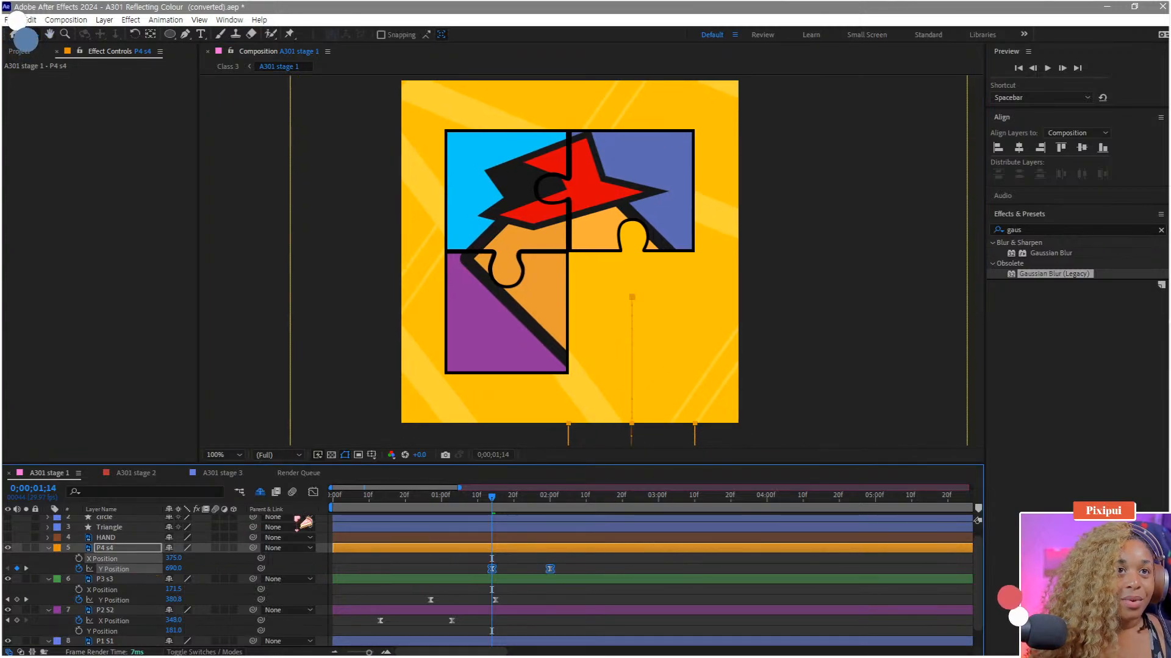
Step: Extend the last P4 s4 Y Position keyframe's incoming handle to about the first keyframe's time in the Graph Editor
click(313, 492)
drag(628, 562, 528, 631)
click(52, 565)
click(113, 569)
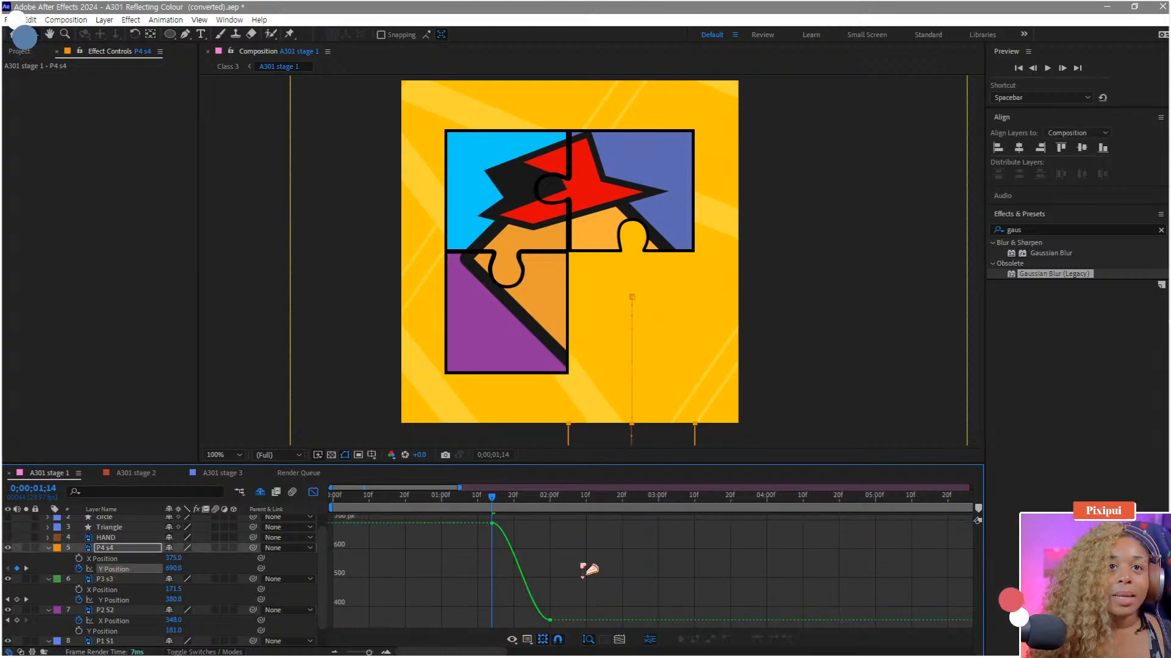
drag(613, 566, 484, 620)
Step: Move P4 s4's first Y Position keyframe earlier to about 0;00;01;10 and preview from 0;00;01;04
drag(493, 523, 486, 523)
click(458, 509)
key(space)
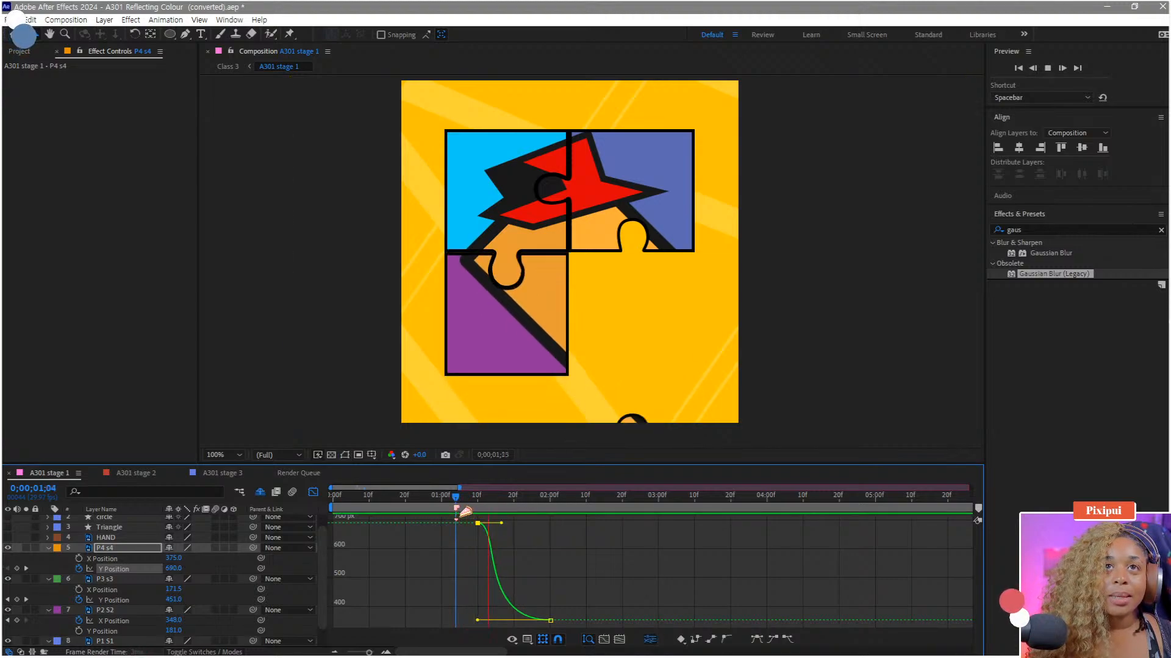
Step: Leave the Graph Editor and preview the whole puzzle slide-in across the full timeline
key(space)
click(314, 492)
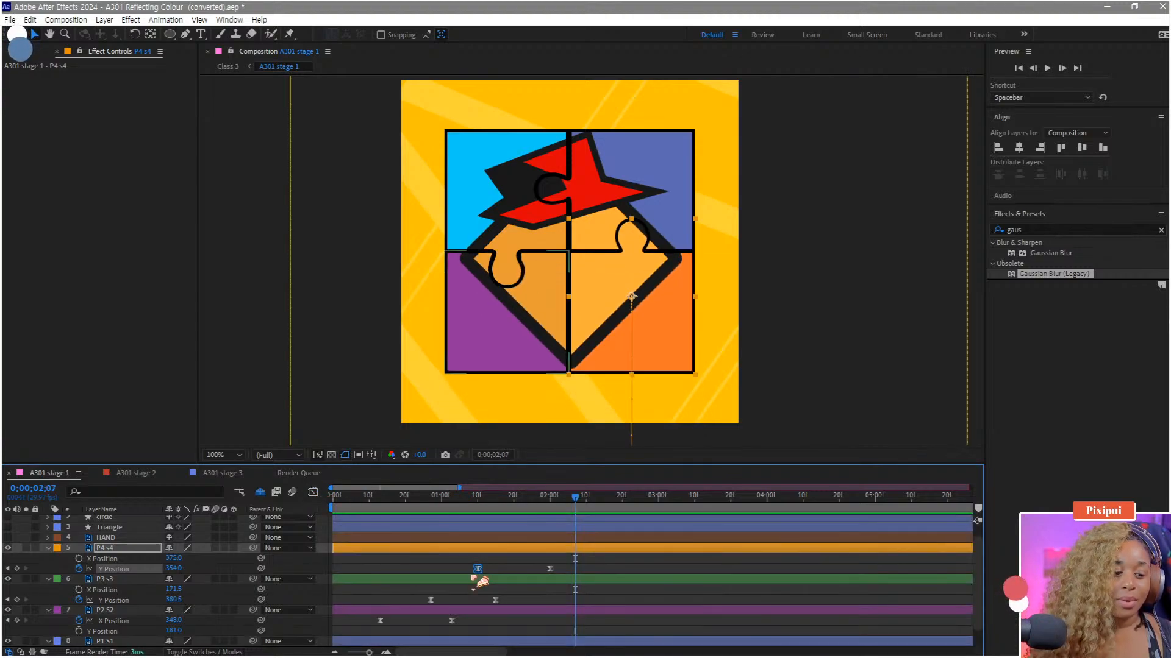
key(semicolon)
key(Home)
key(space)
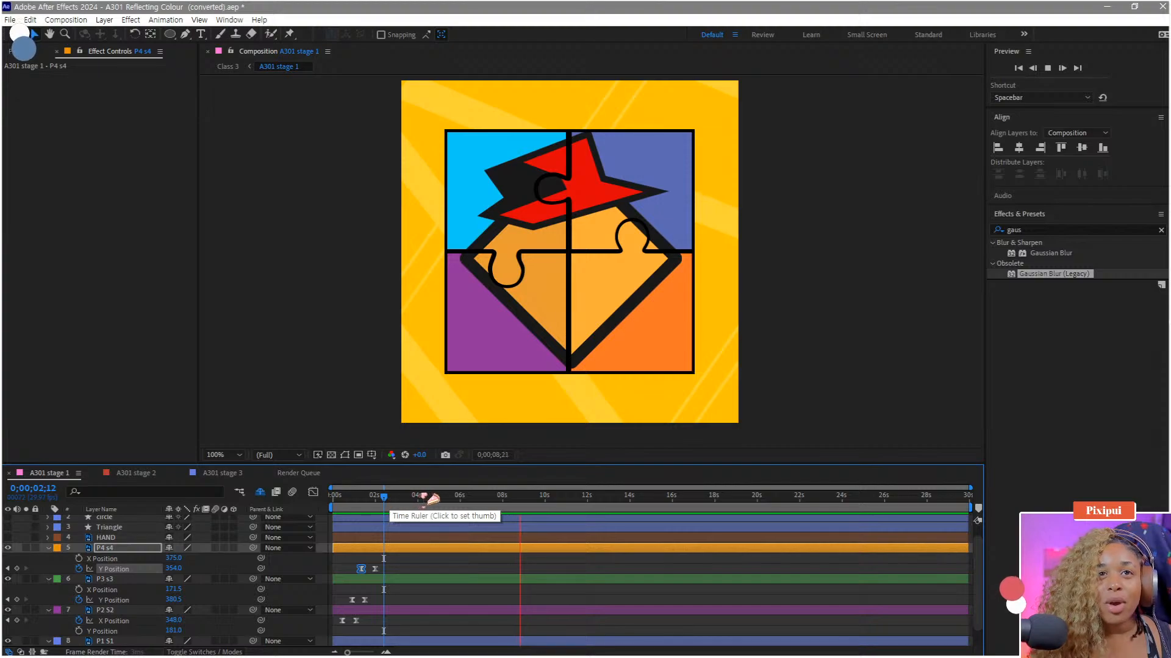
key(space)
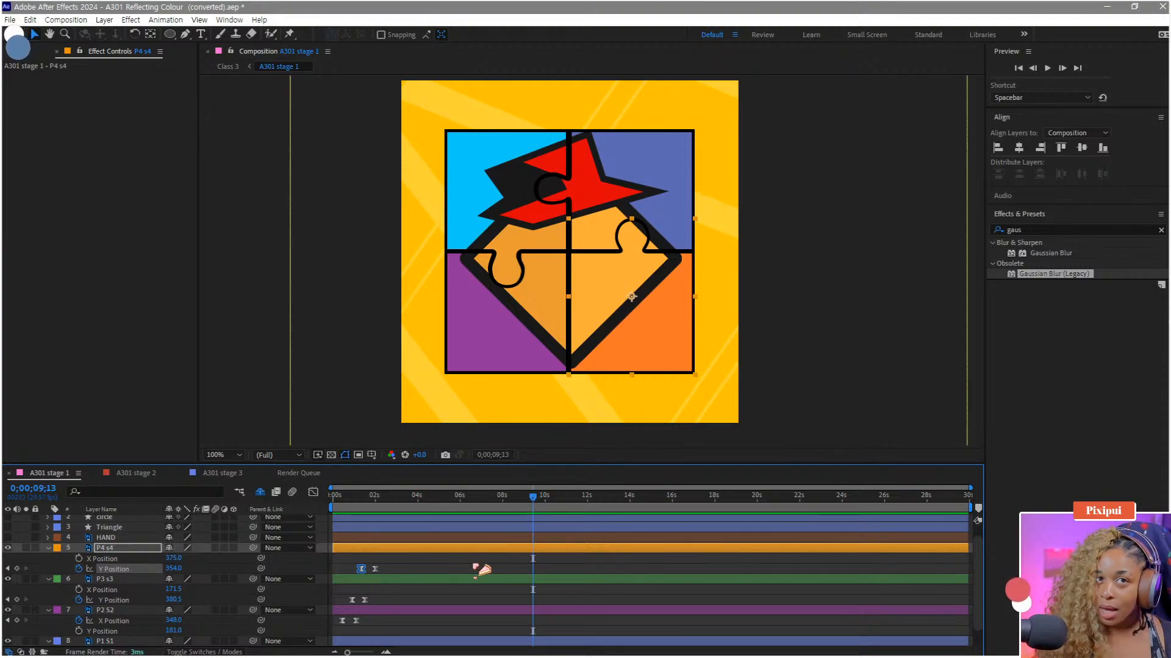
Step: Copy P4 s4's in-place Y Position keyframe to 0;00;09;13 and its off-canvas keyframe to 0;00;10;00
click(376, 570)
click(361, 569)
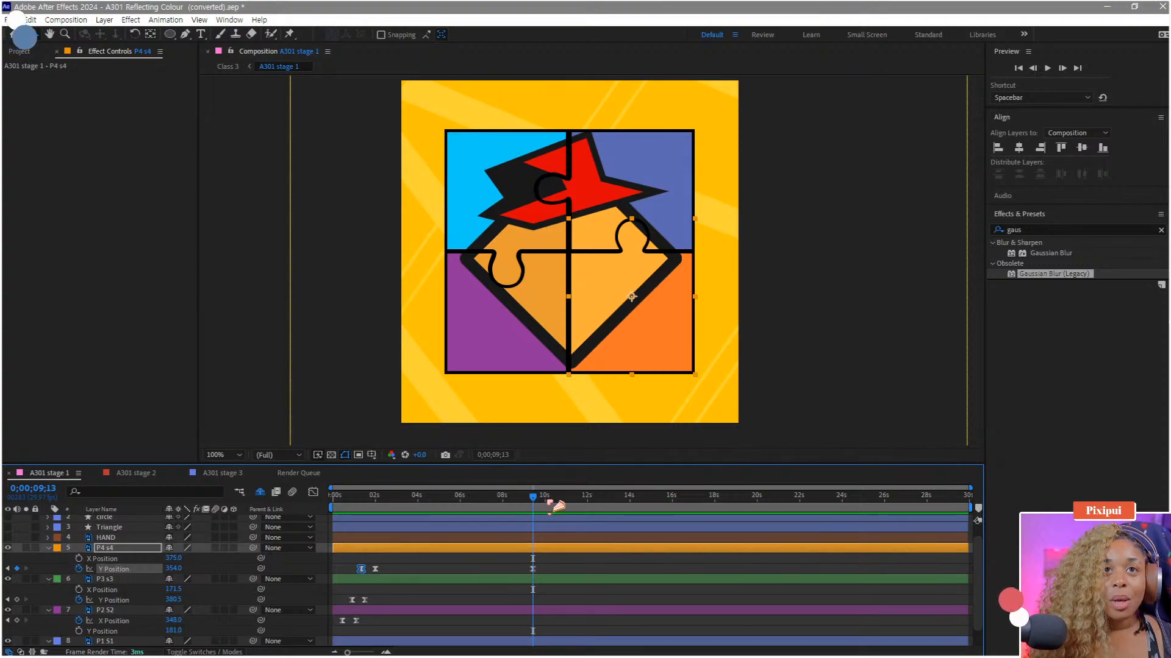
click(544, 498)
drag(544, 500, 546, 501)
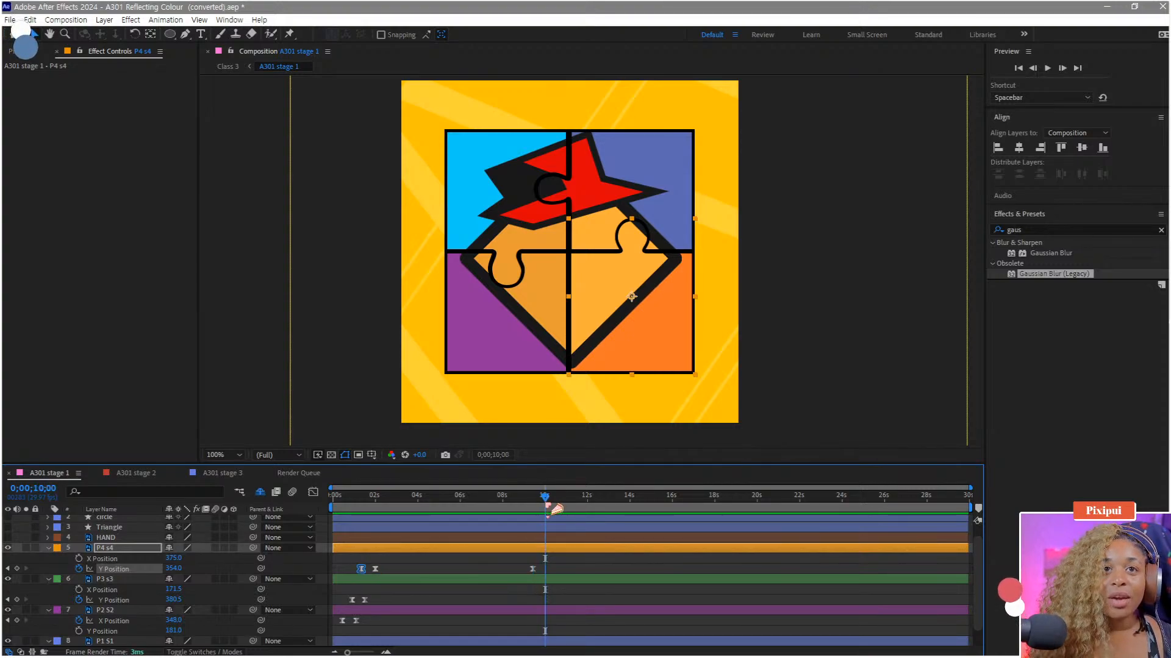
key(ctrl+v)
Step: Copy P3 s3's in-place Y Position keyframe to 0;00;09;13 and its off-canvas keyframe to 0;00;10;00
click(364, 600)
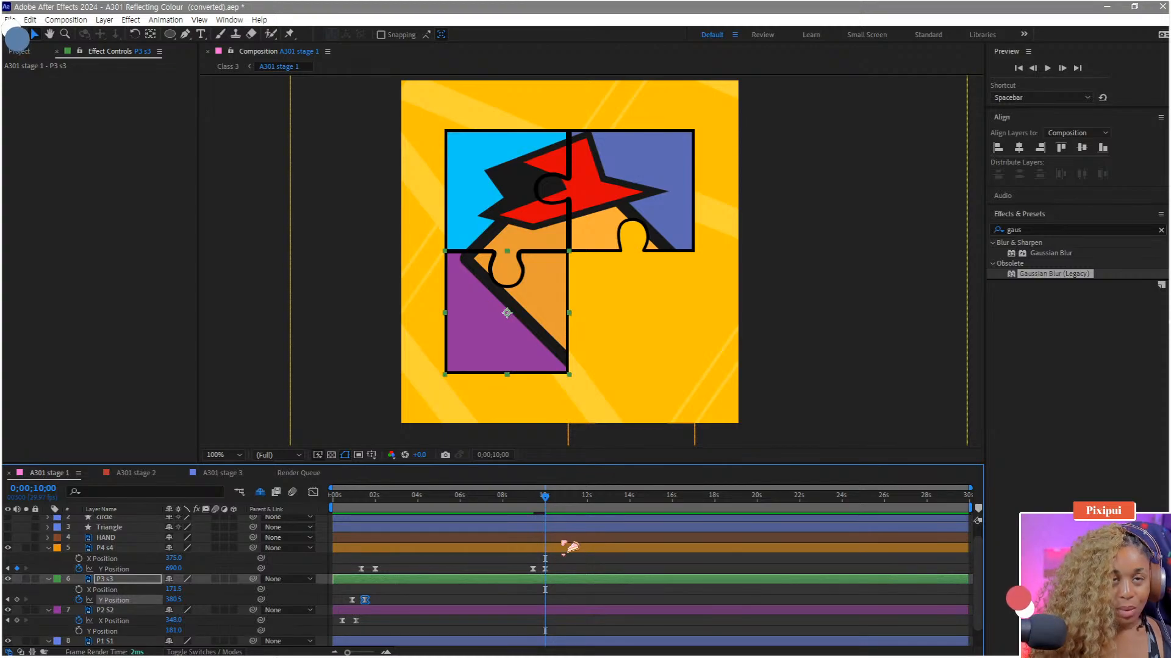
drag(544, 497, 533, 497)
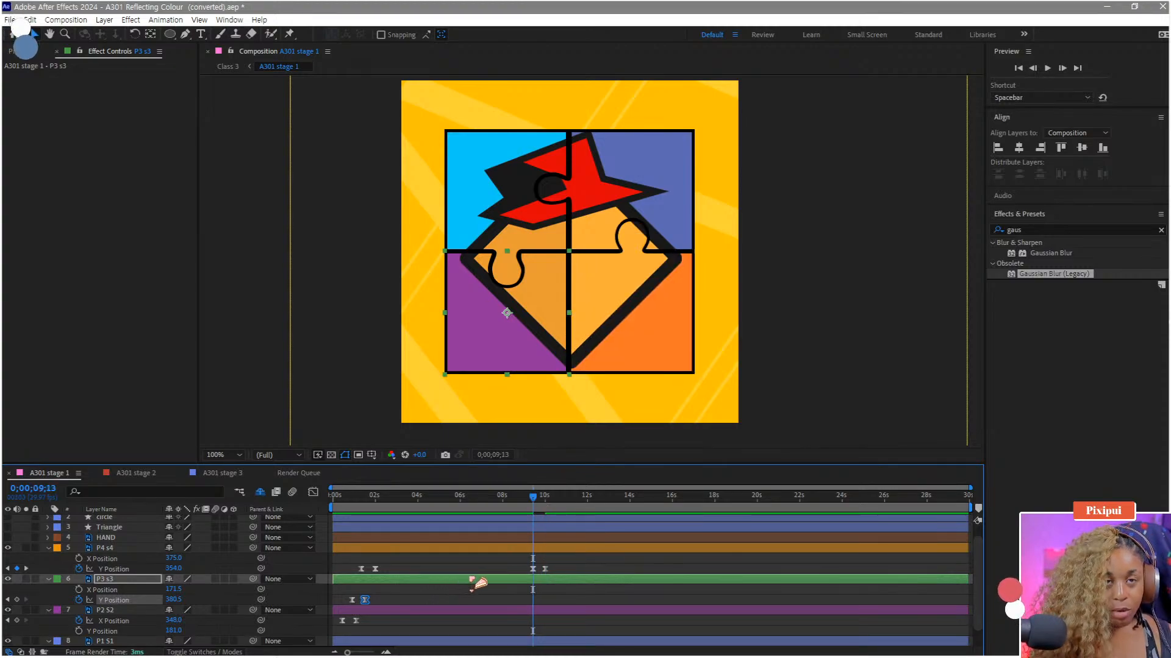
key(ctrl+v)
click(545, 502)
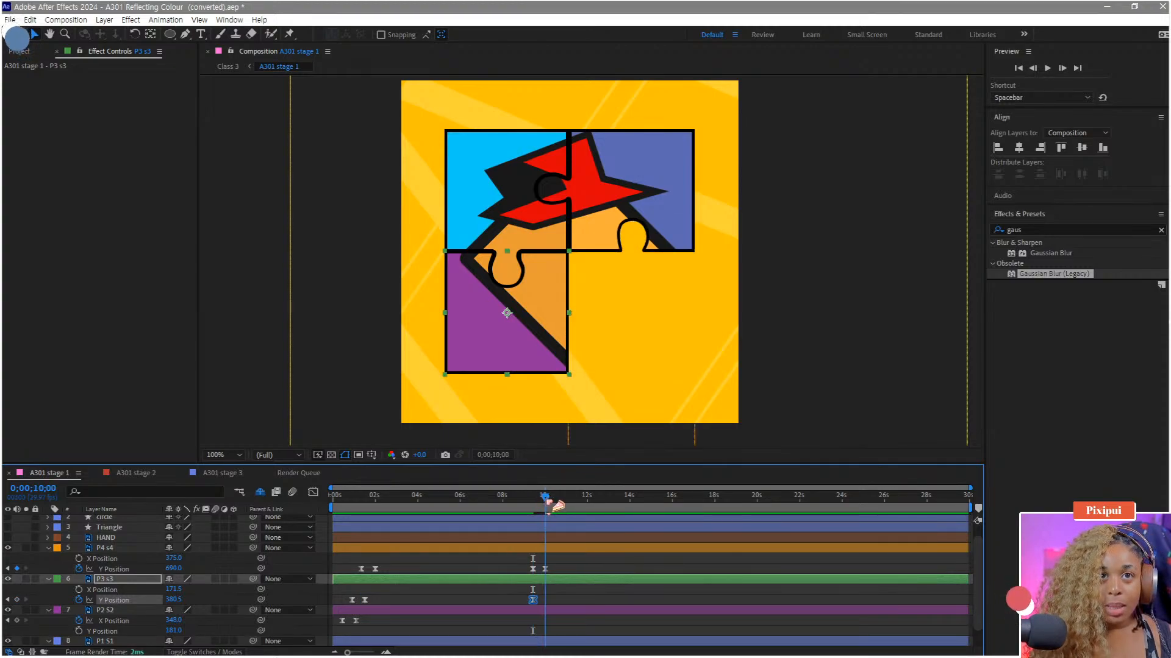
key(ctrl+v)
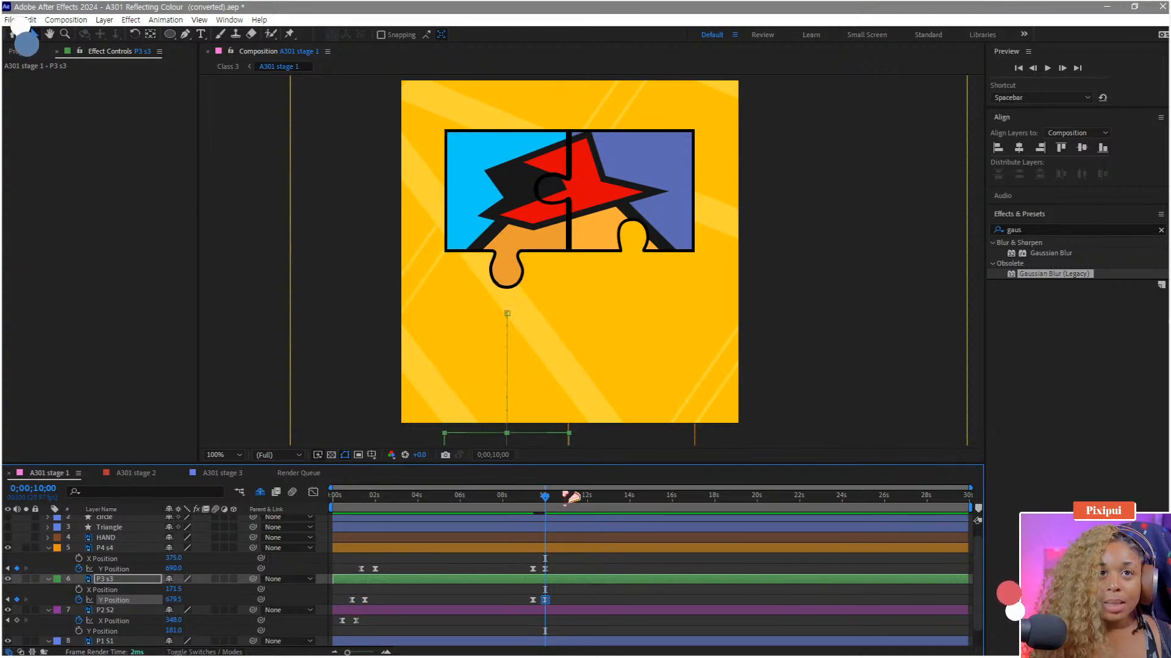
Step: Copy P2 S2's in-place X Position keyframe to 0;00;09;13 and its off-canvas keyframe to 0;00;10;00
drag(547, 497, 534, 502)
click(356, 621)
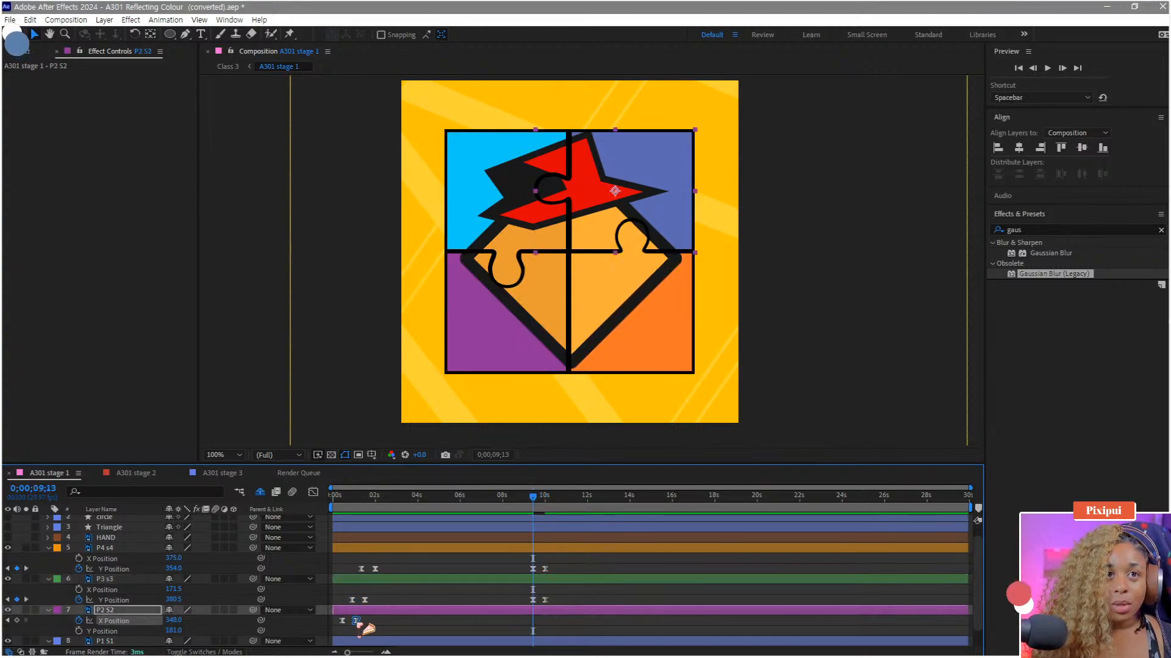
key(ctrl+c)
key(ctrl+v)
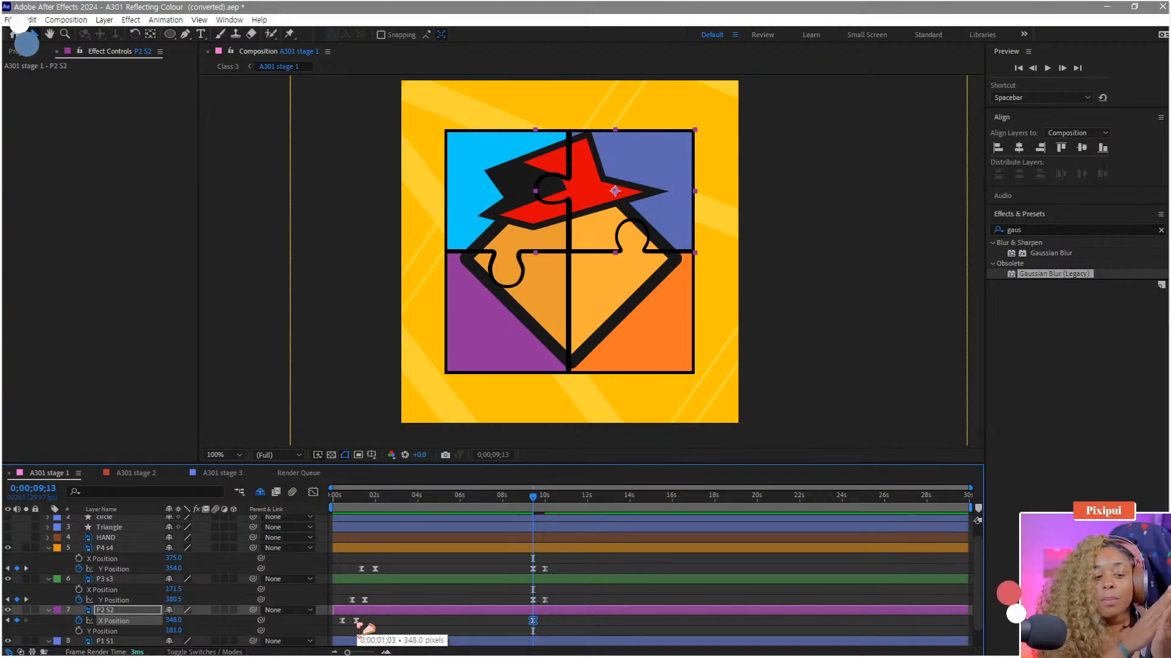
click(342, 621)
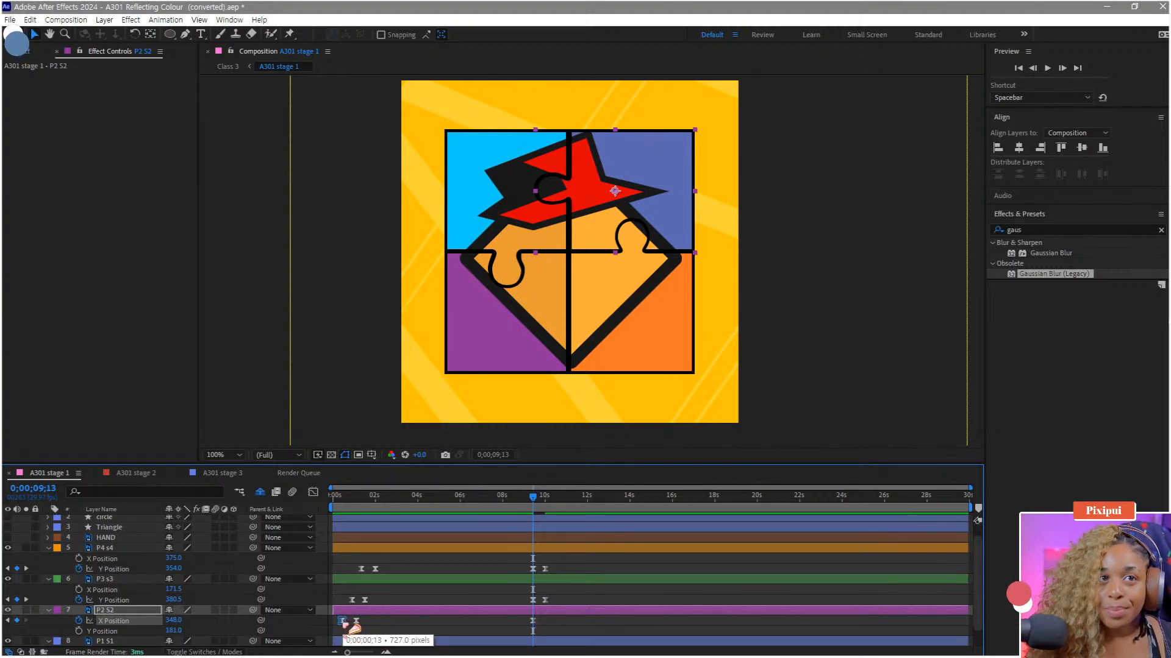
click(544, 503)
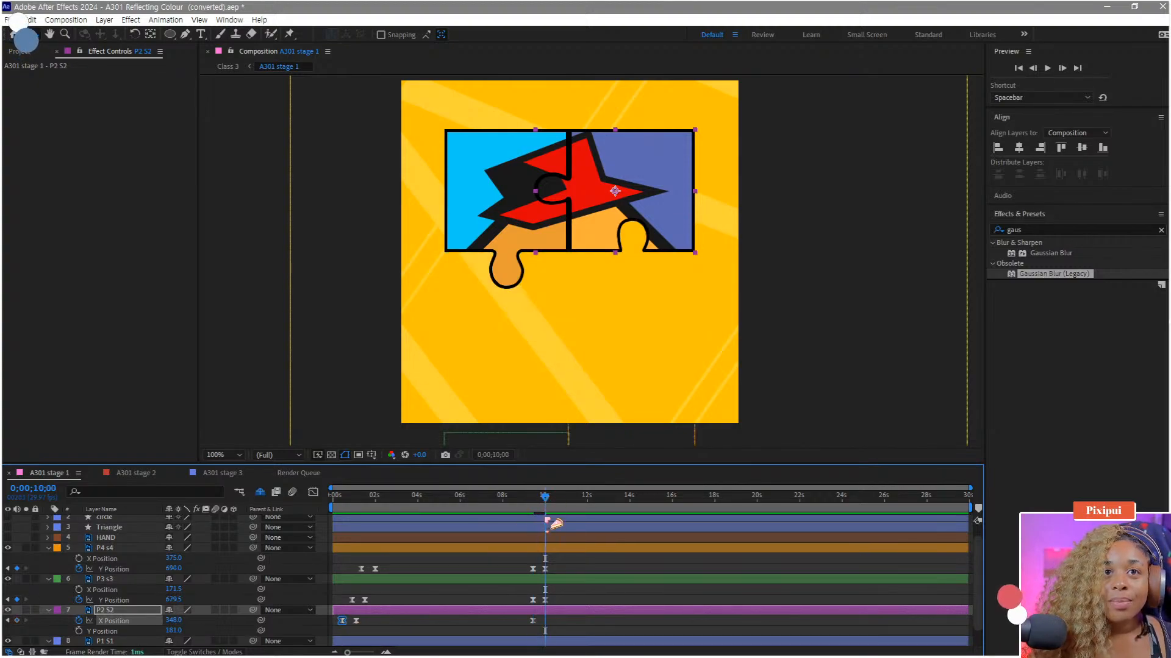
key(ctrl+c)
key(ctrl+v)
Step: Copy P1 S1's in-place Y Position keyframe to 0;00;09;13 and its off-canvas keyframe to 0;00;10;00
scroll(497, 567, down, 1)
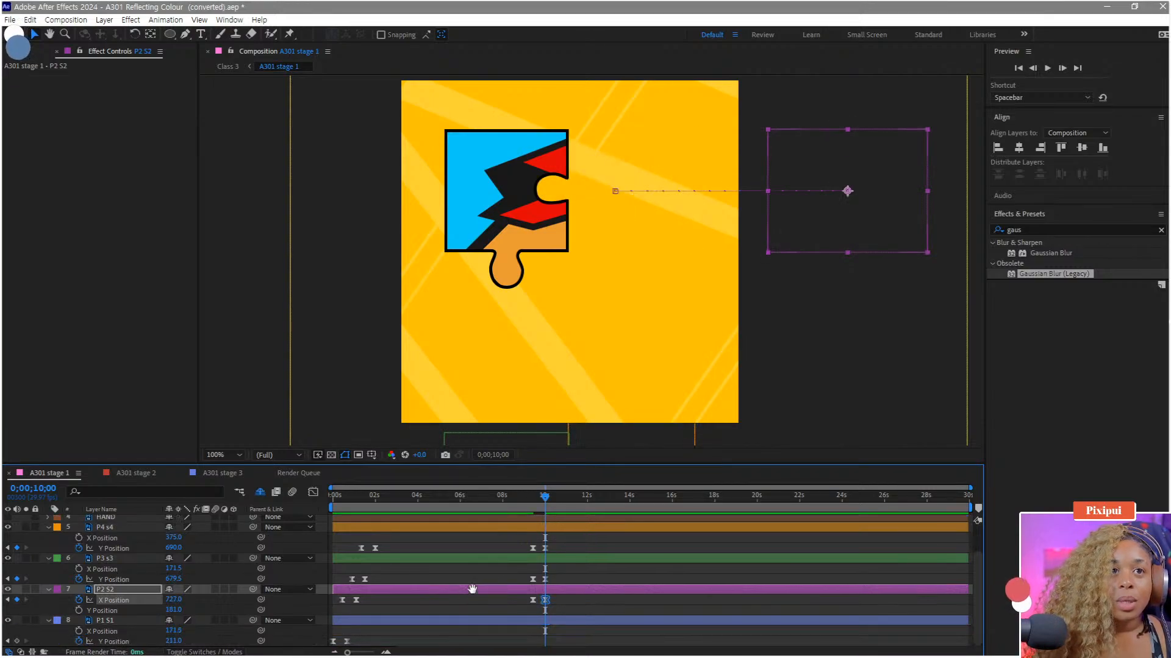
click(347, 641)
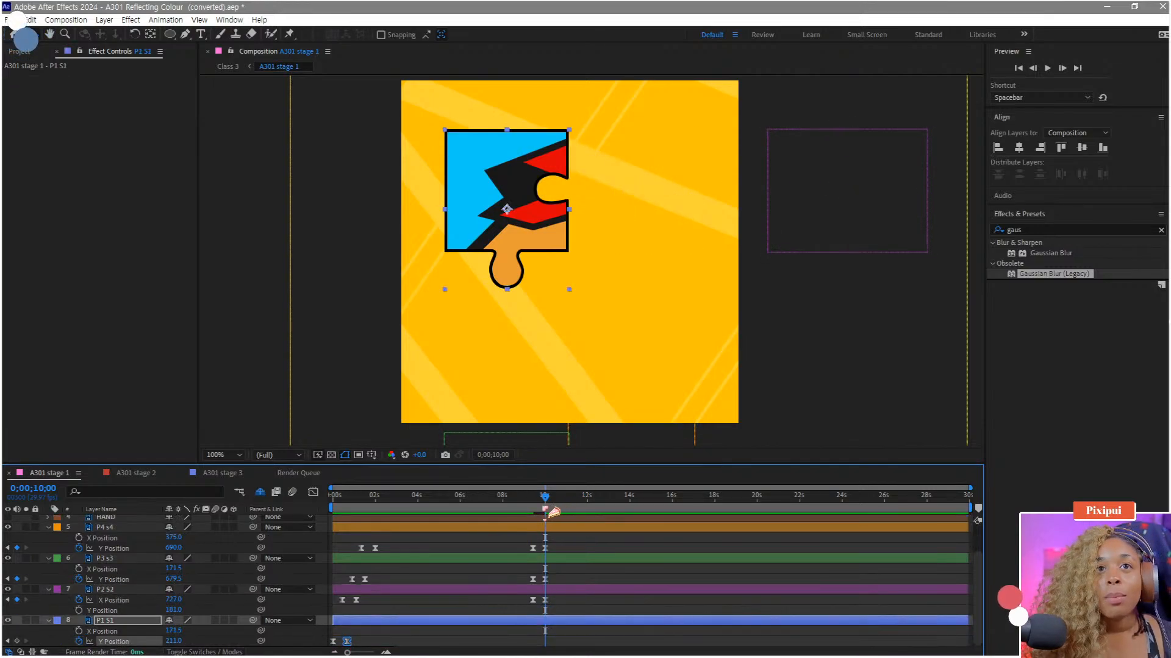
drag(544, 506, 533, 511)
key(ctrl+v)
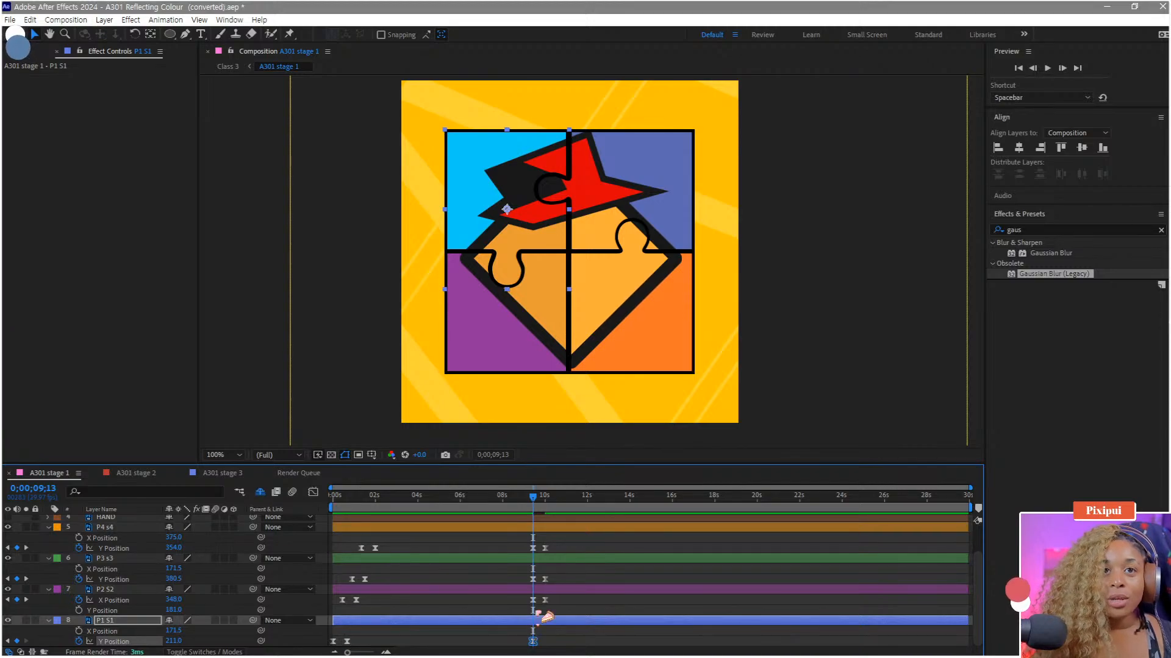
click(544, 506)
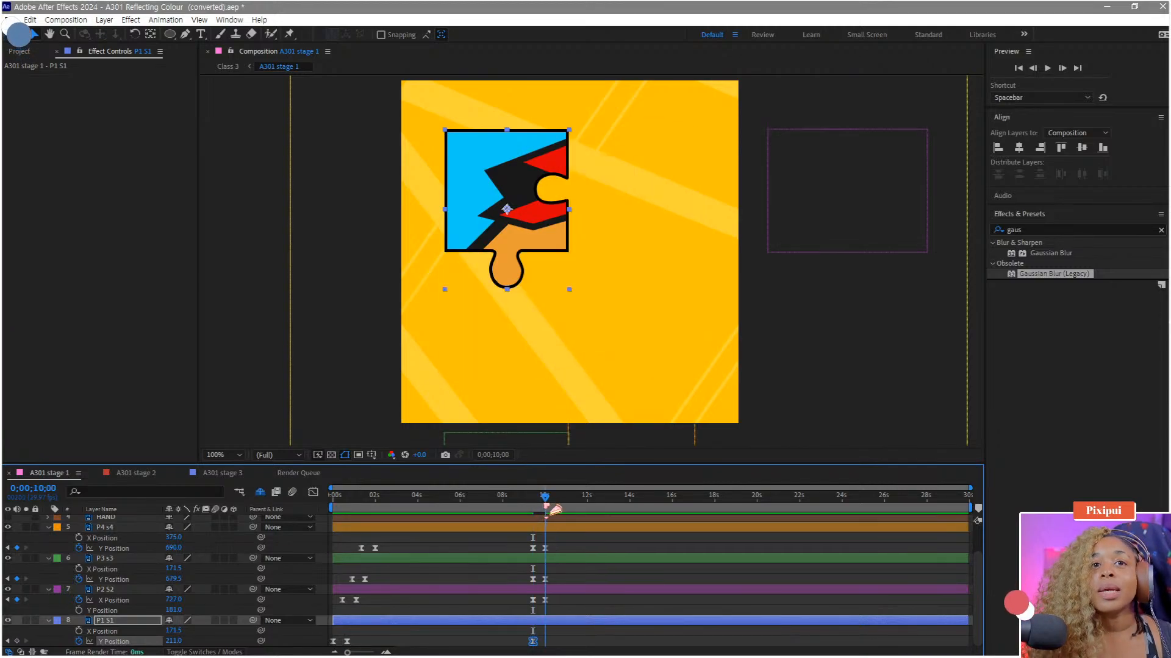
click(334, 642)
key(ctrl+c)
key(ctrl+v)
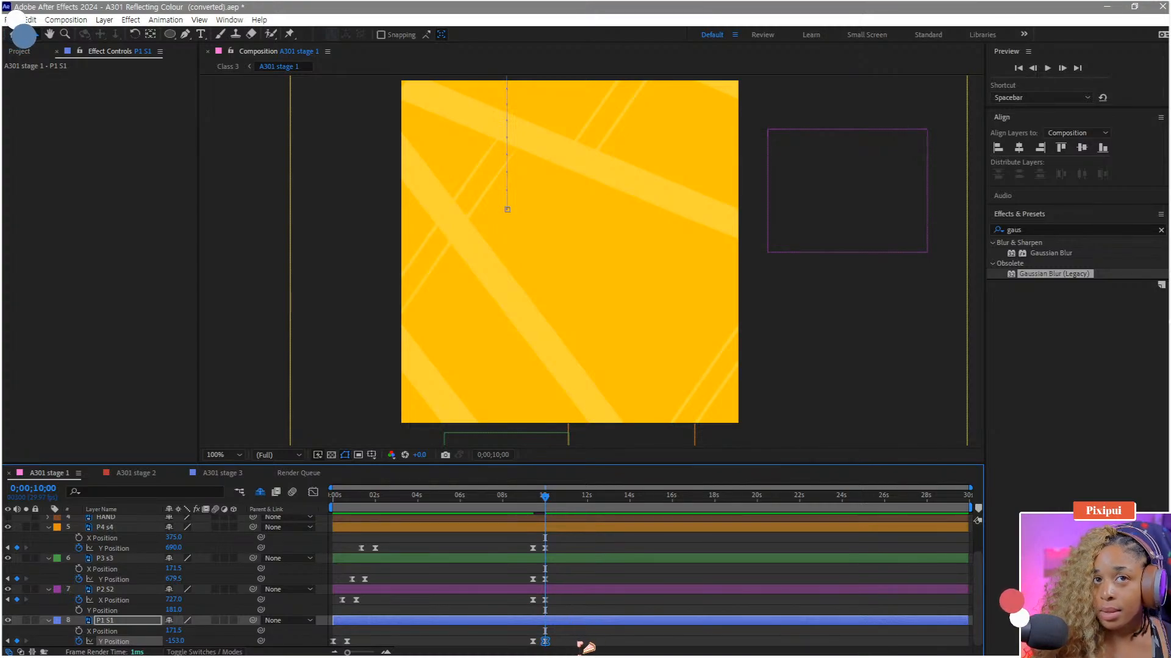
Step: Stagger the exit keyframe pairs to start at about 0;00;09;25 for P3 s3, 0;00;10;06 for P2 S2 and 0;00;10;20 for P1 S1, and preview
drag(554, 648, 524, 652)
drag(555, 604, 572, 642)
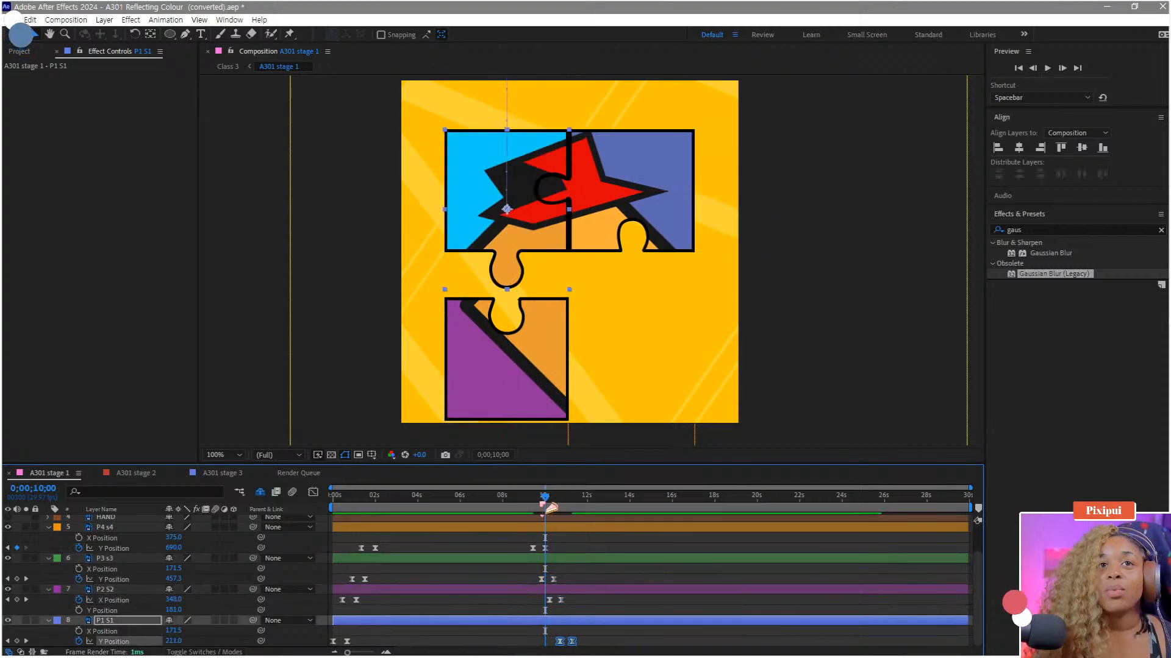
click(517, 499)
key(space)
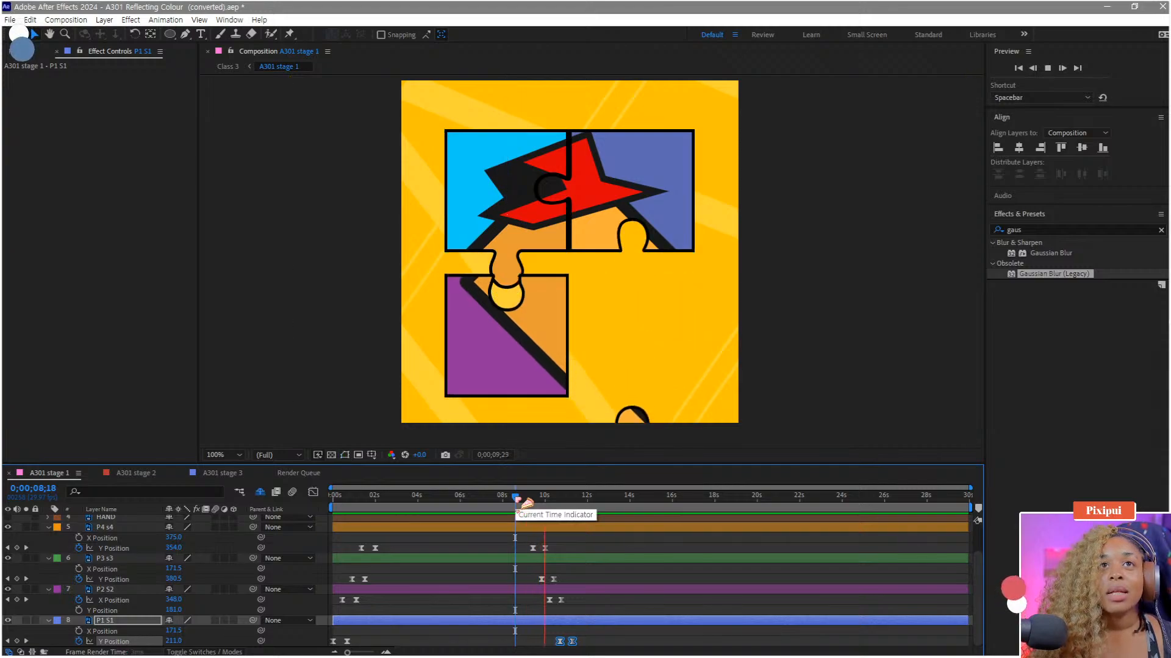
key(space)
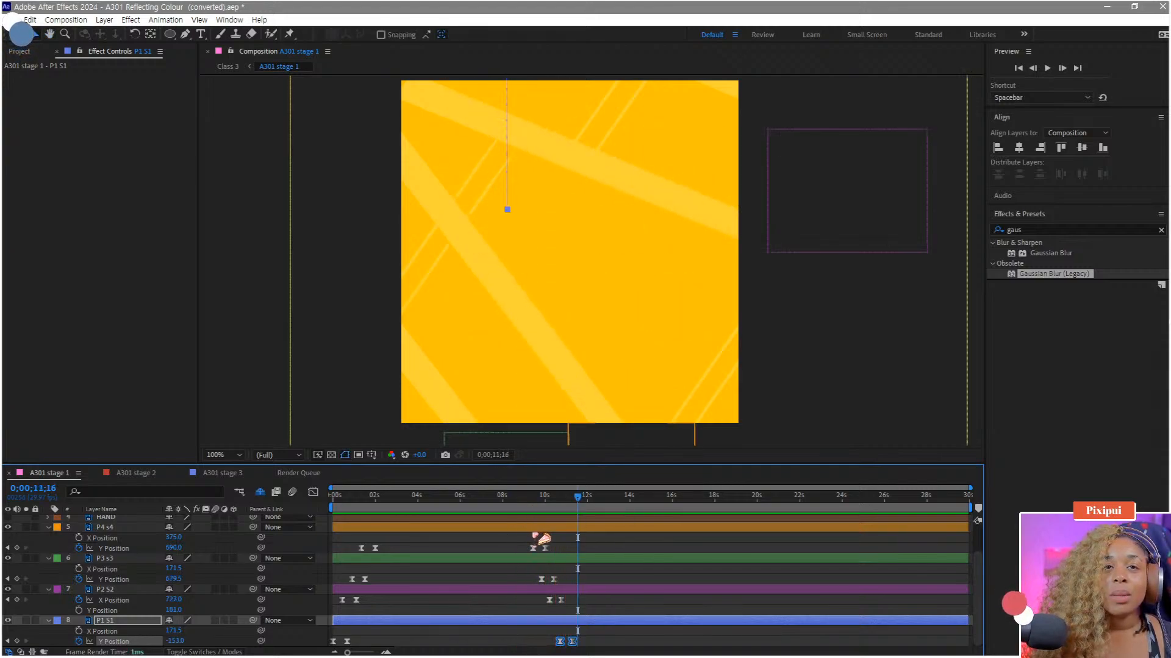
Step: Extend the incoming handle of P4 s4's final Y Position keyframe back to 0;00;09;13 in the Graph Editor and preview the exit
drag(554, 543, 505, 554)
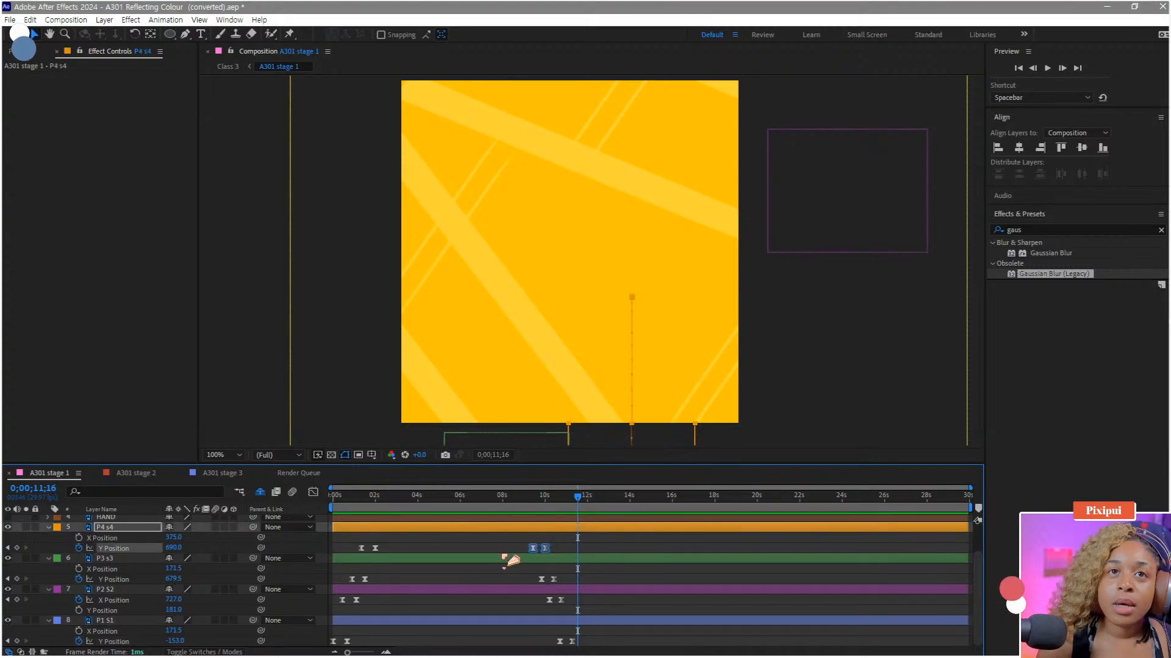
click(533, 508)
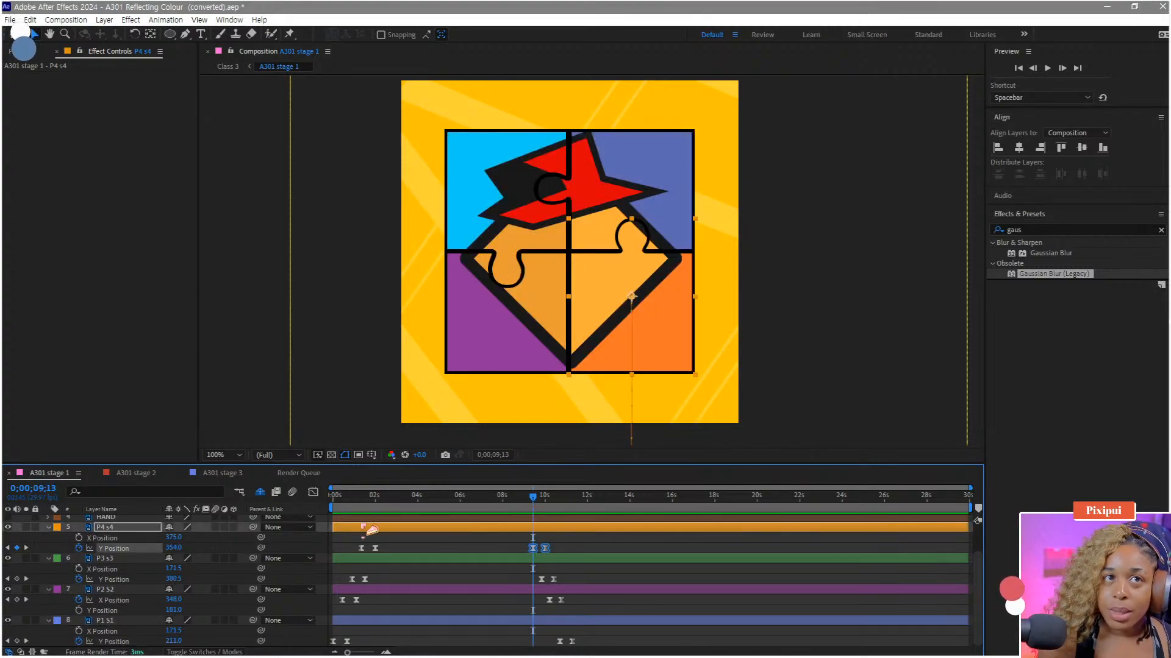
click(313, 492)
click(393, 552)
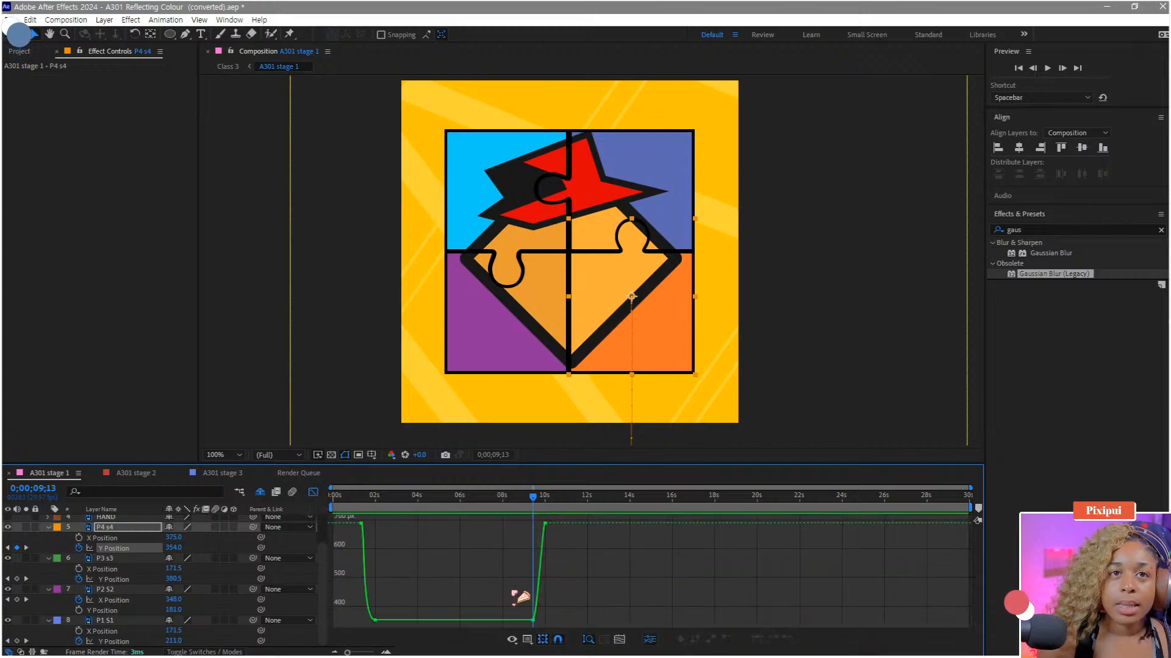
scroll(515, 595, up, 3)
scroll(625, 591, up, 3)
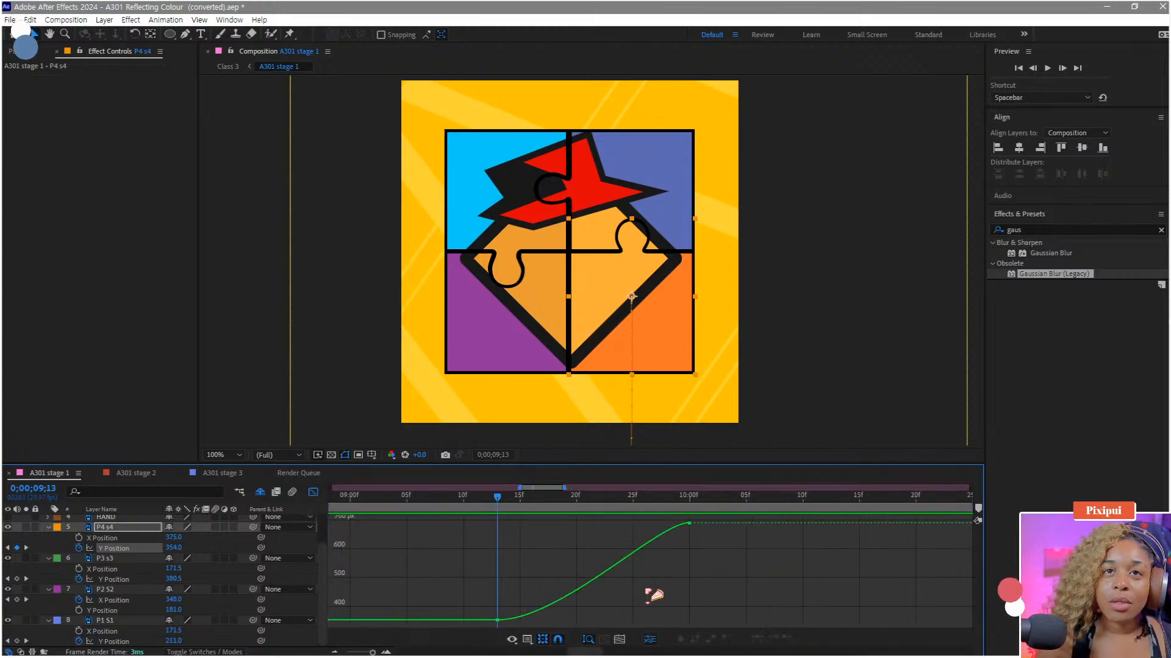
drag(457, 593, 559, 625)
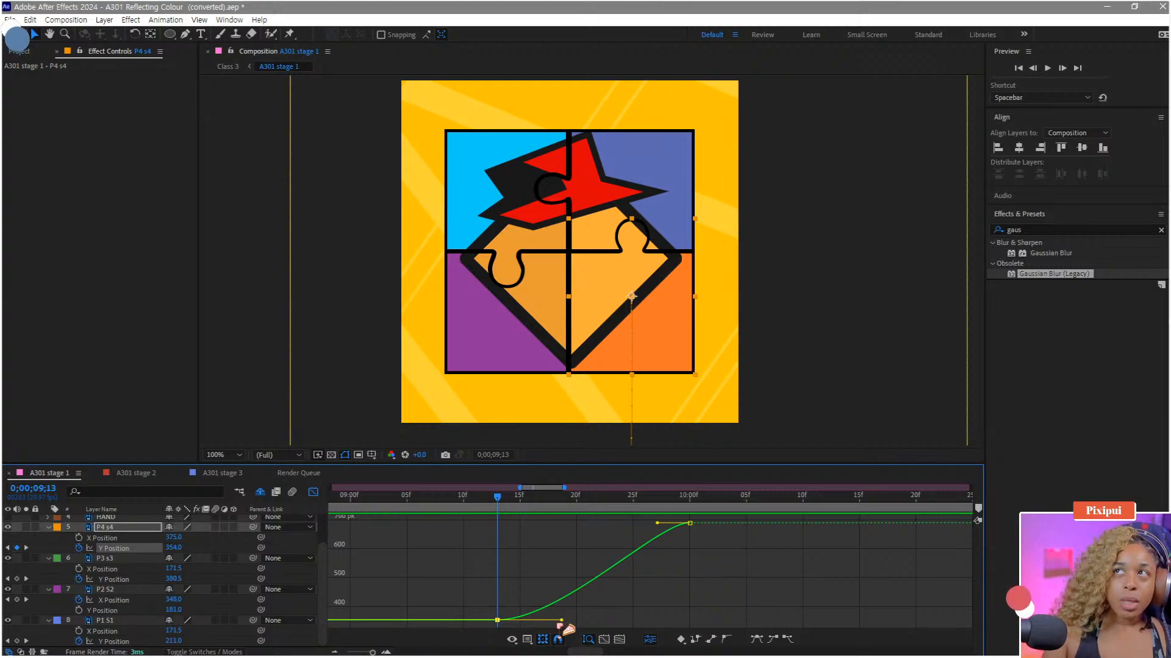
drag(795, 604, 537, 515)
drag(656, 526, 413, 522)
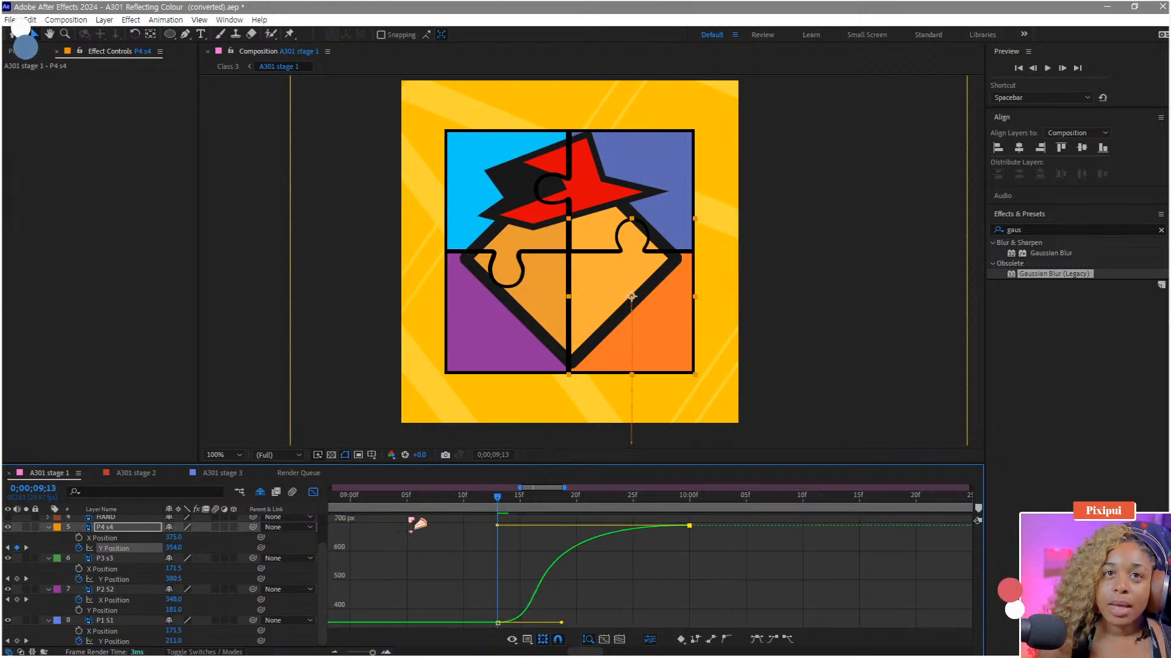
key(space)
key(space)
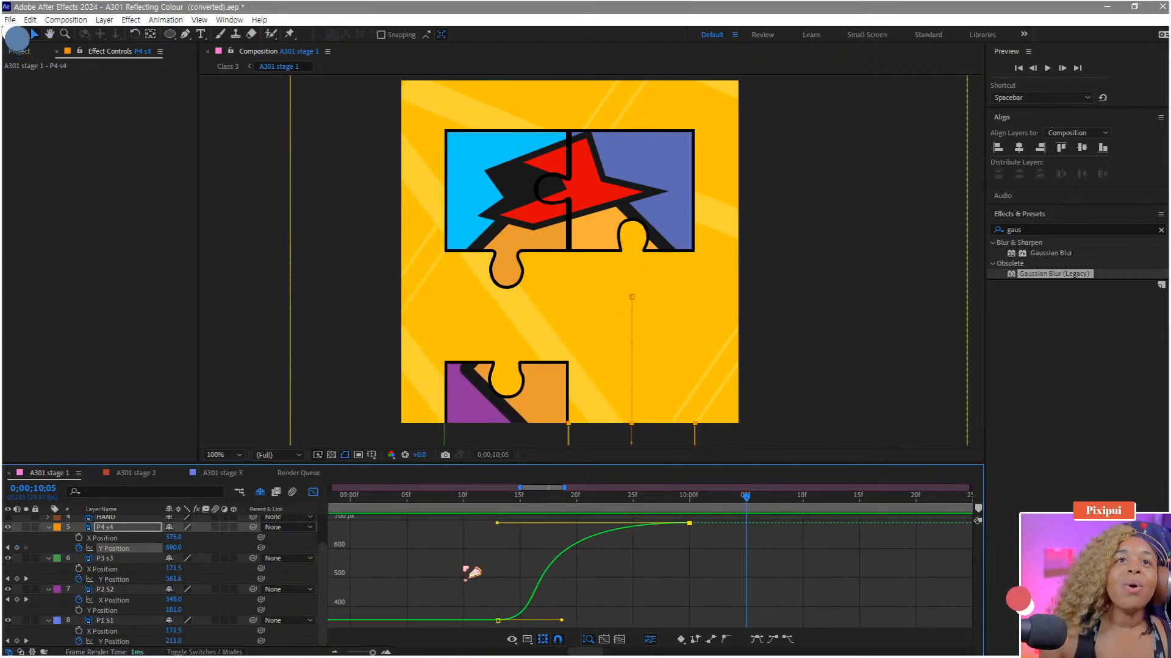
Step: Extend the final keyframes' incoming handles to about 0;00;09;25 on P3 s3's Y Position and 0;00;10;06 on P2 S2's X Position
click(125, 580)
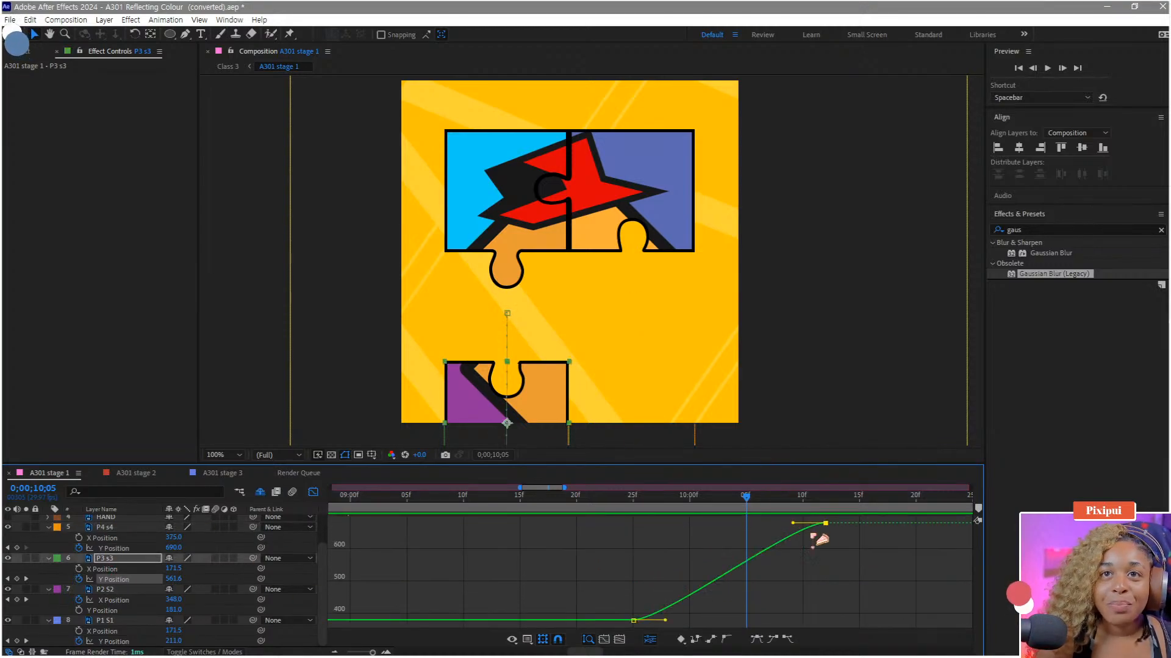
drag(792, 523, 470, 525)
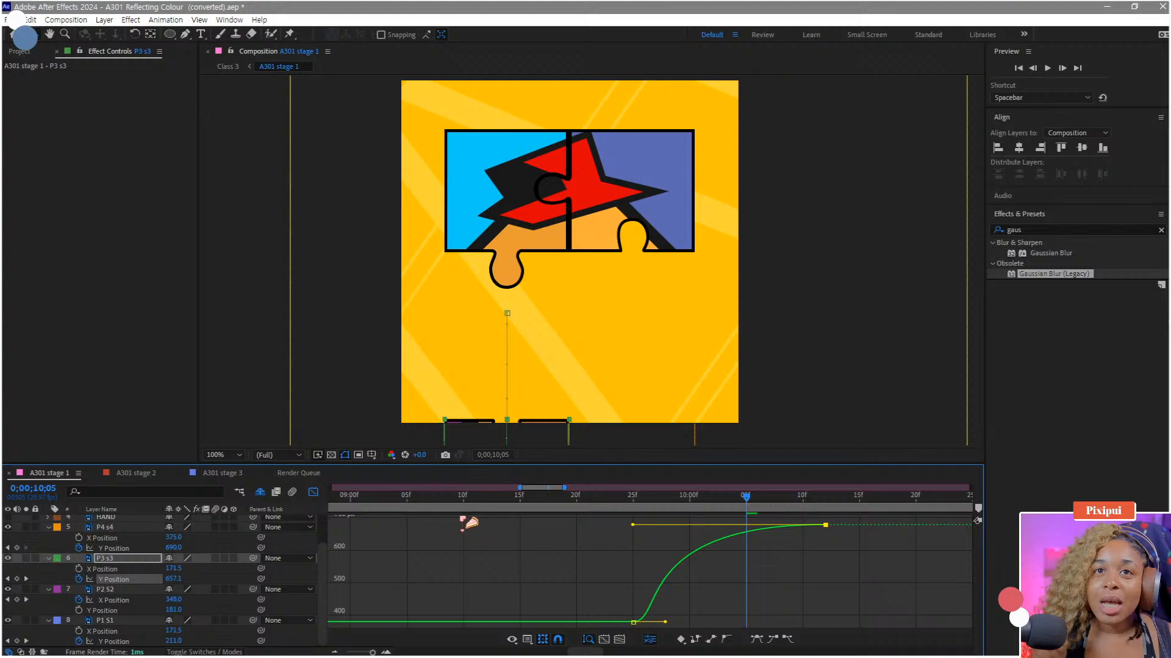
click(116, 600)
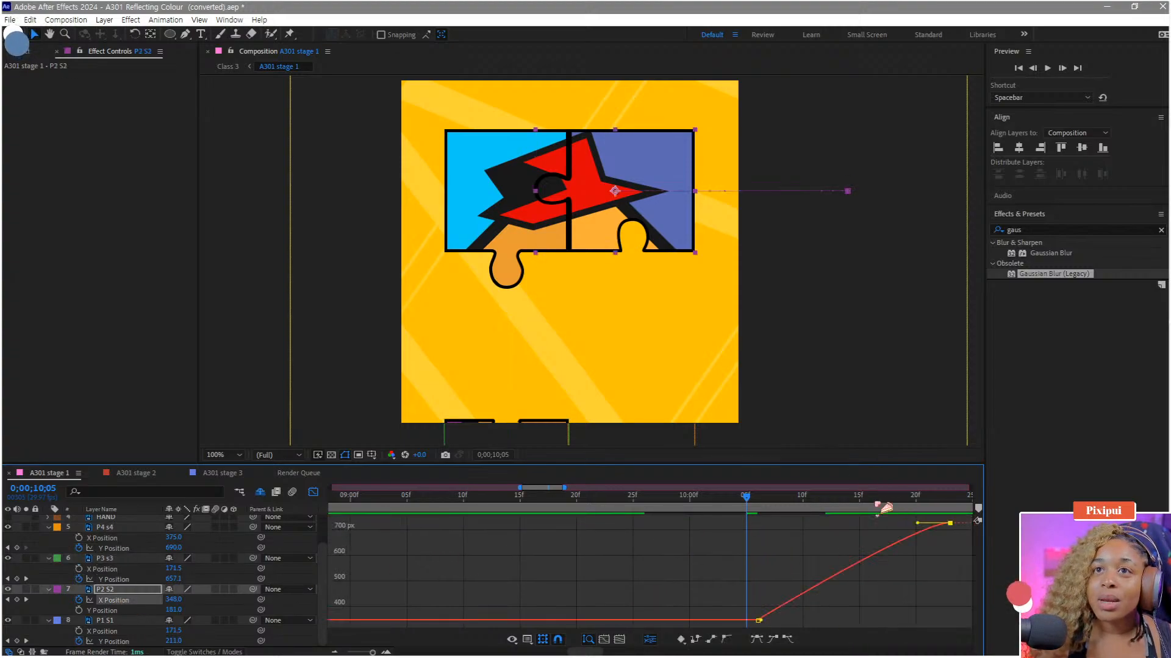
drag(917, 523, 569, 521)
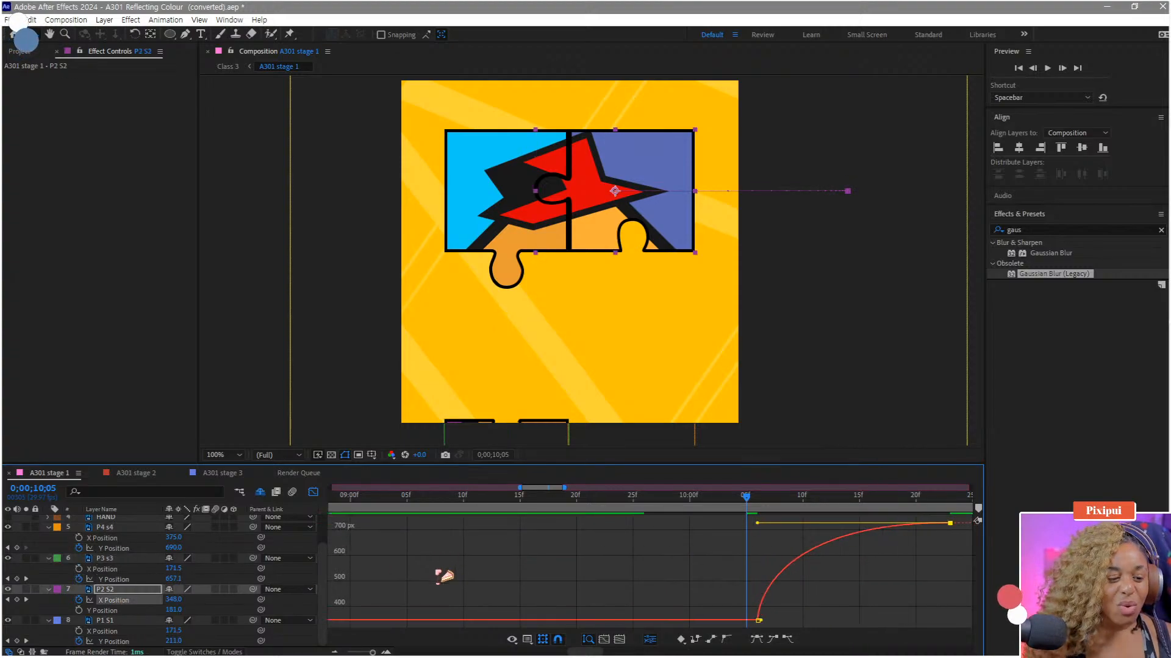
Step: Ease P2 S2's exit-start X Position keyframe with an outgoing handle to about 0;00;10;11, shift the keyframe slightly later, and preview
drag(803, 601, 823, 627)
key(space)
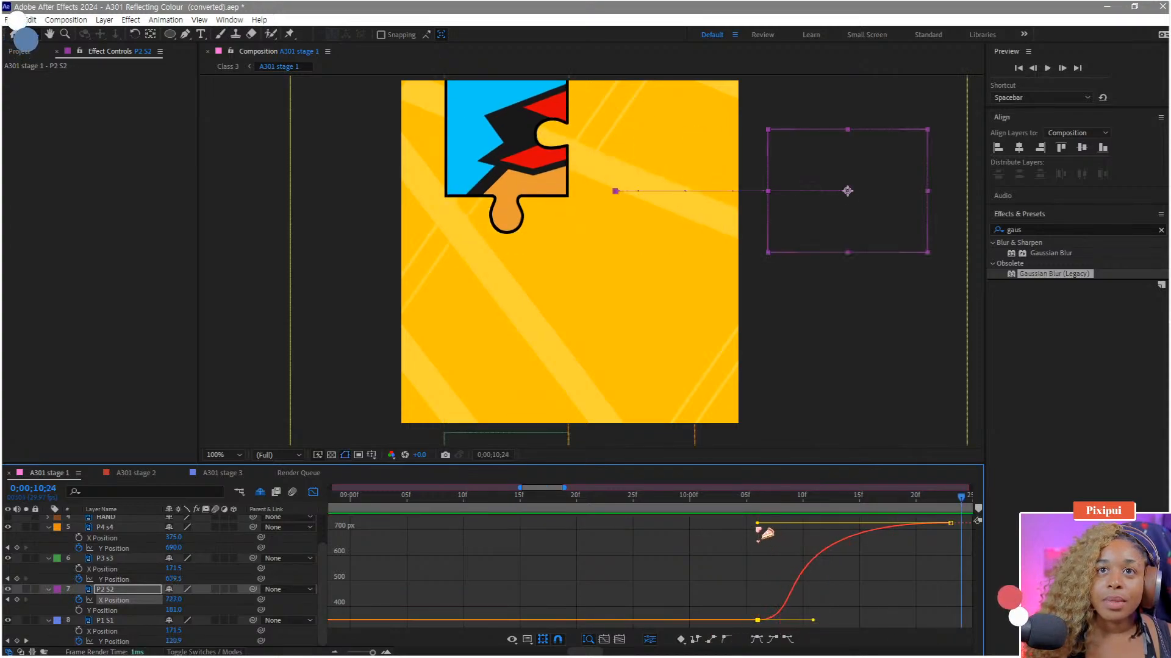
scroll(881, 572, down, 2)
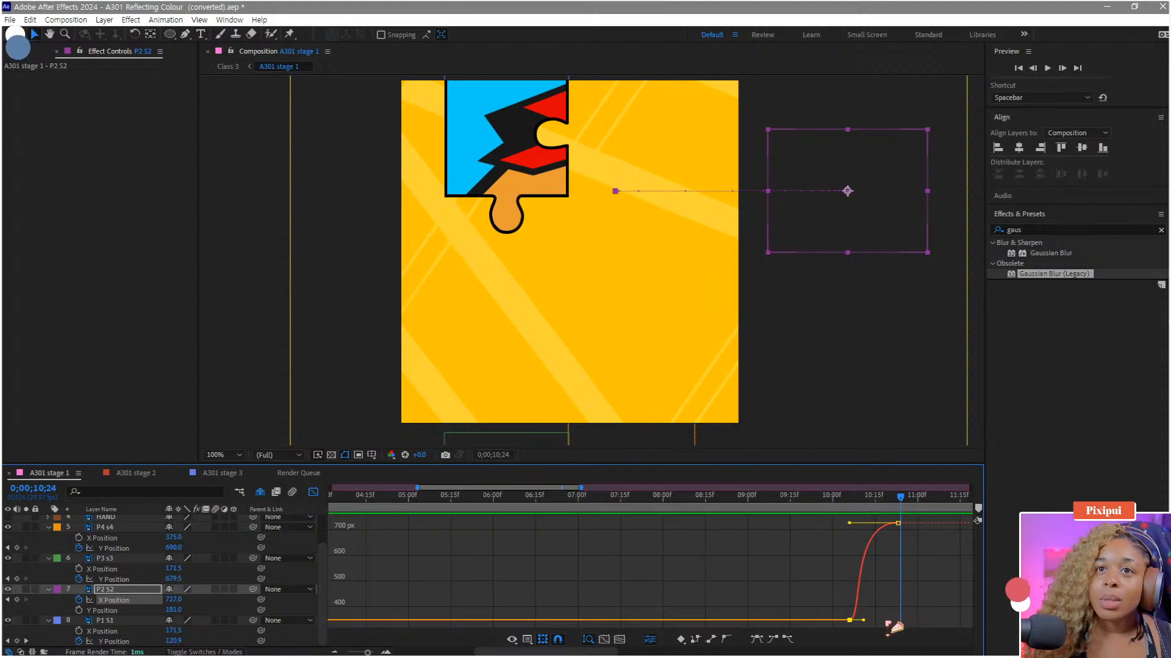
drag(850, 620, 864, 625)
key(space)
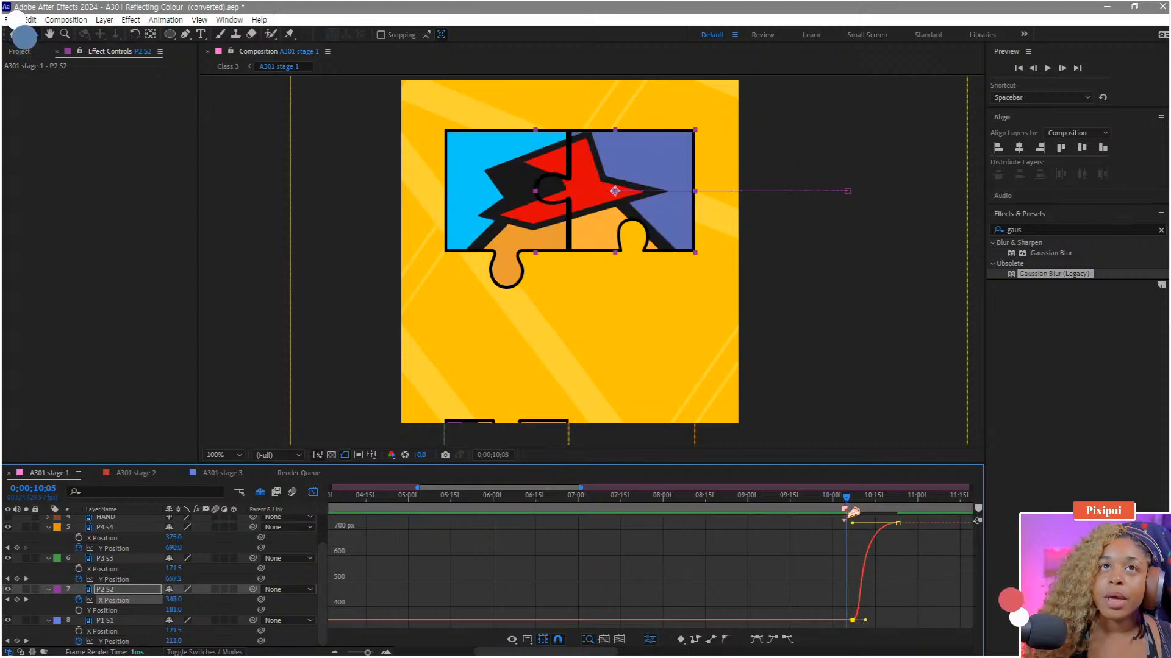
Step: Ease P1 S1's exit Y Position in the Graph Editor, extending the final keyframe's incoming handle to about 0;00;10;21 and the exit-start's outgoing handle to about 0;00;10;26
click(115, 642)
scroll(897, 586, up, 2)
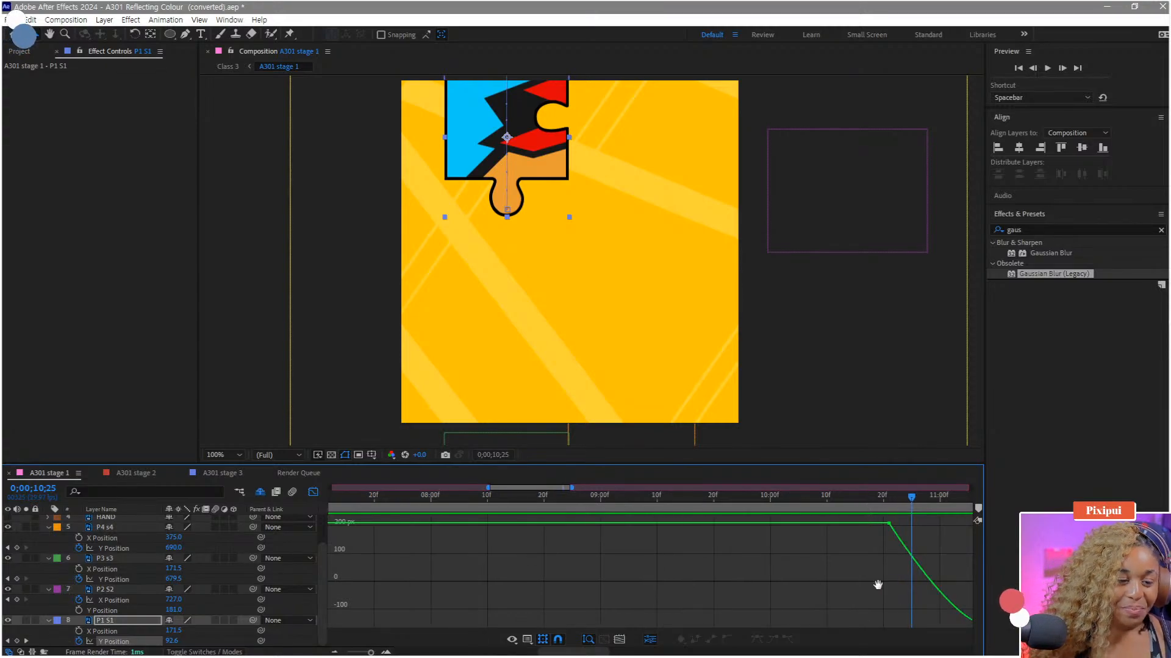
drag(878, 585, 677, 554)
drag(862, 543, 631, 627)
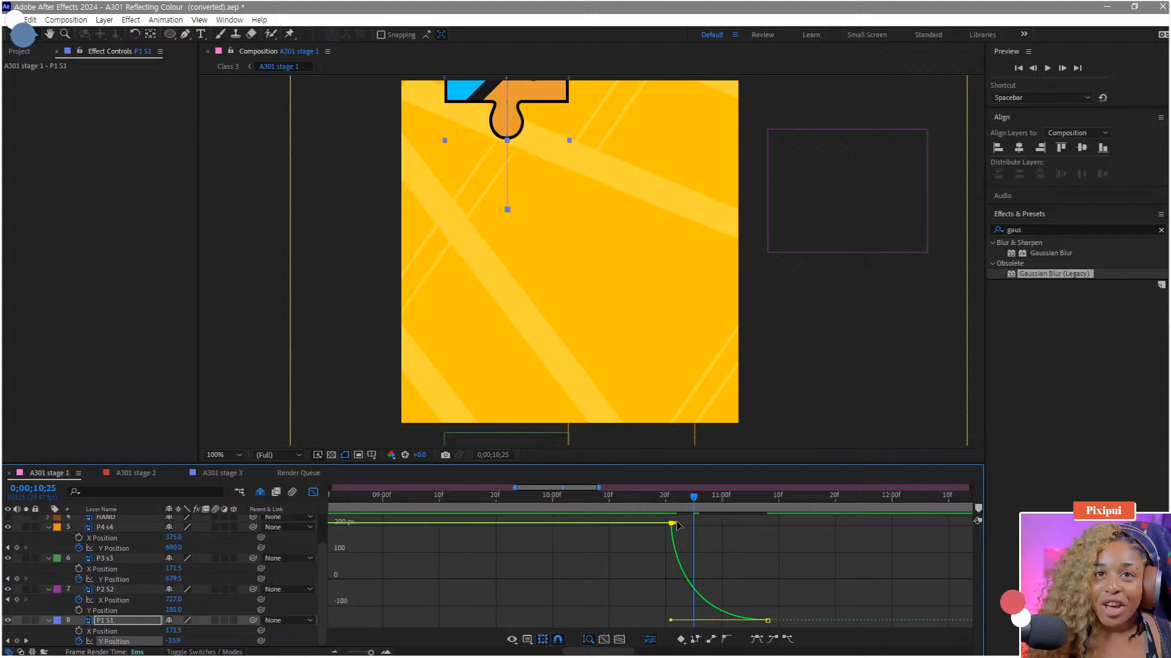
drag(671, 523, 708, 528)
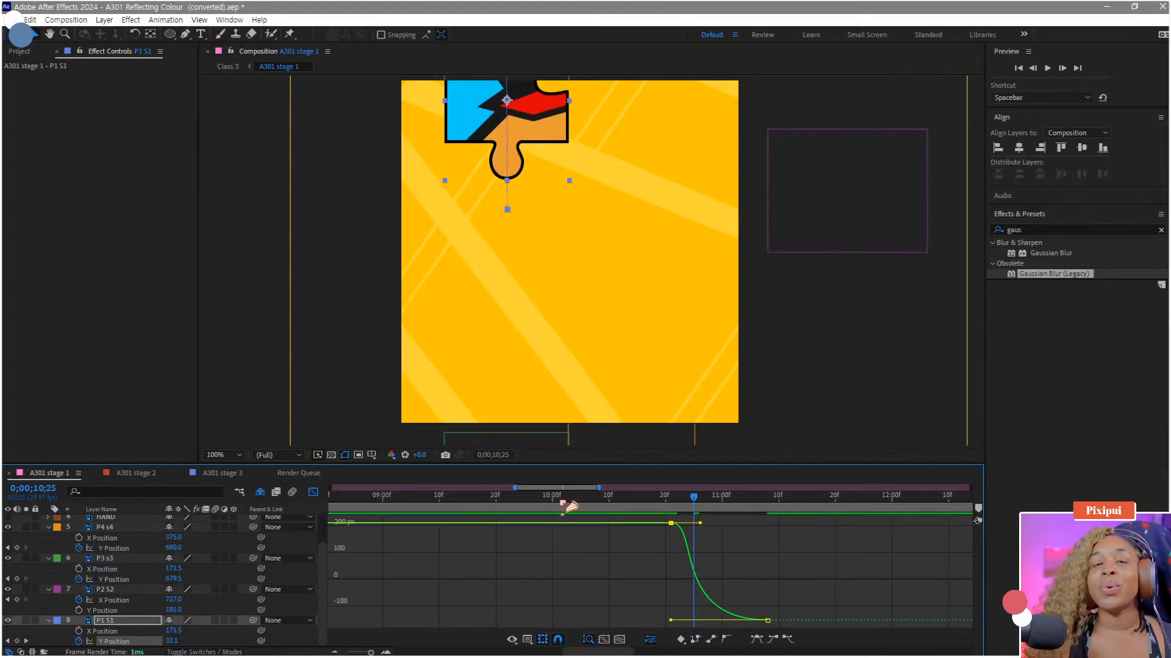
click(313, 492)
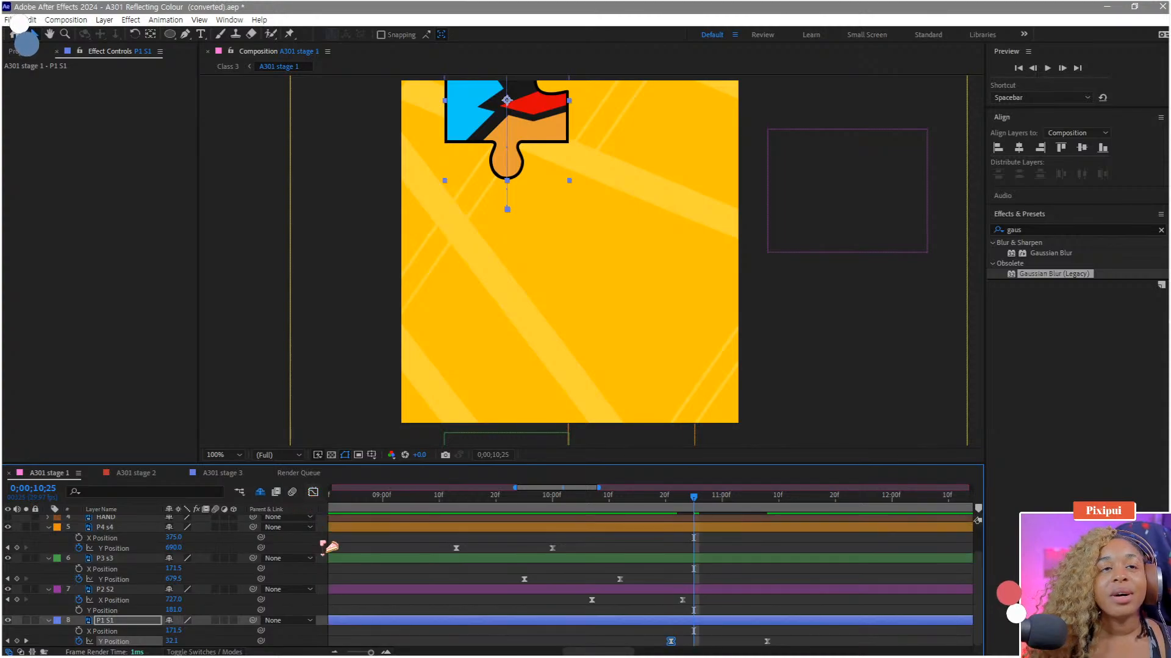
Step: Collapse the properties of P4 s4, P3 s3, P2 S2 and P1 S1, deselect everything, and preview the exit up to 0;00;11;03
click(49, 528)
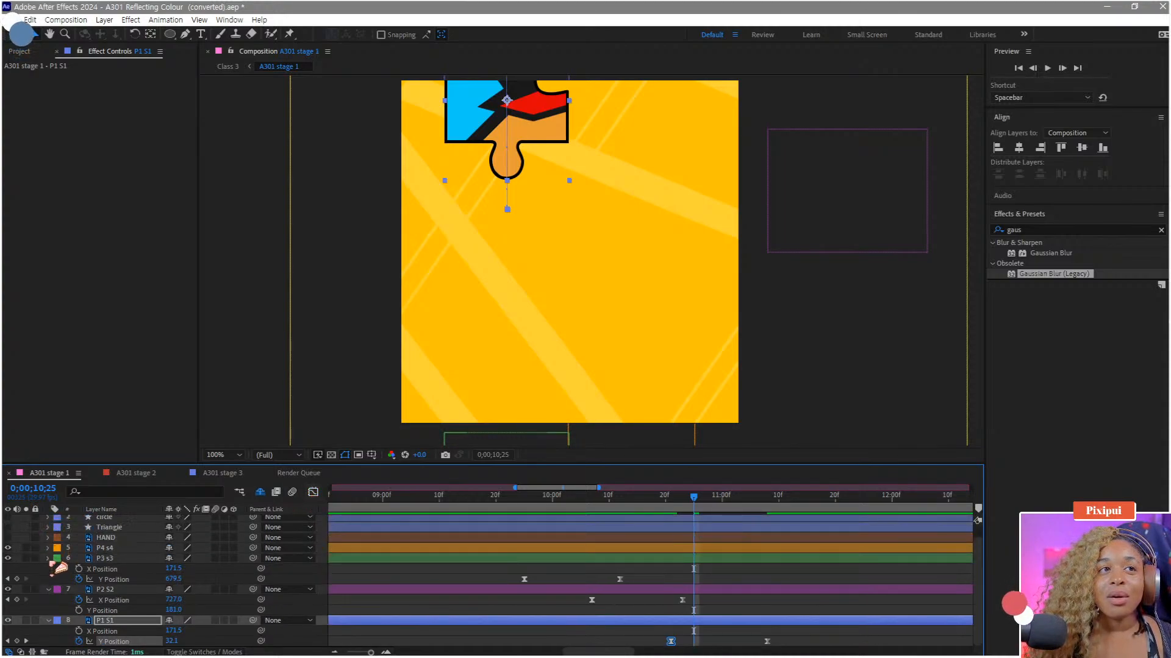
click(49, 559)
click(49, 584)
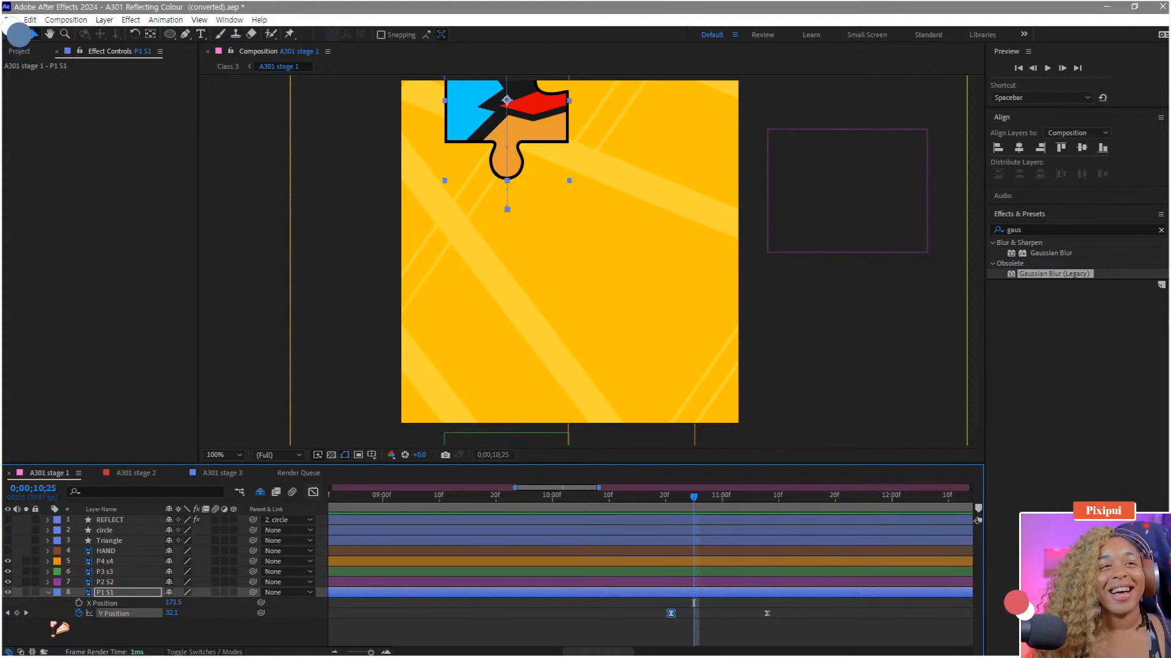
click(49, 593)
click(66, 632)
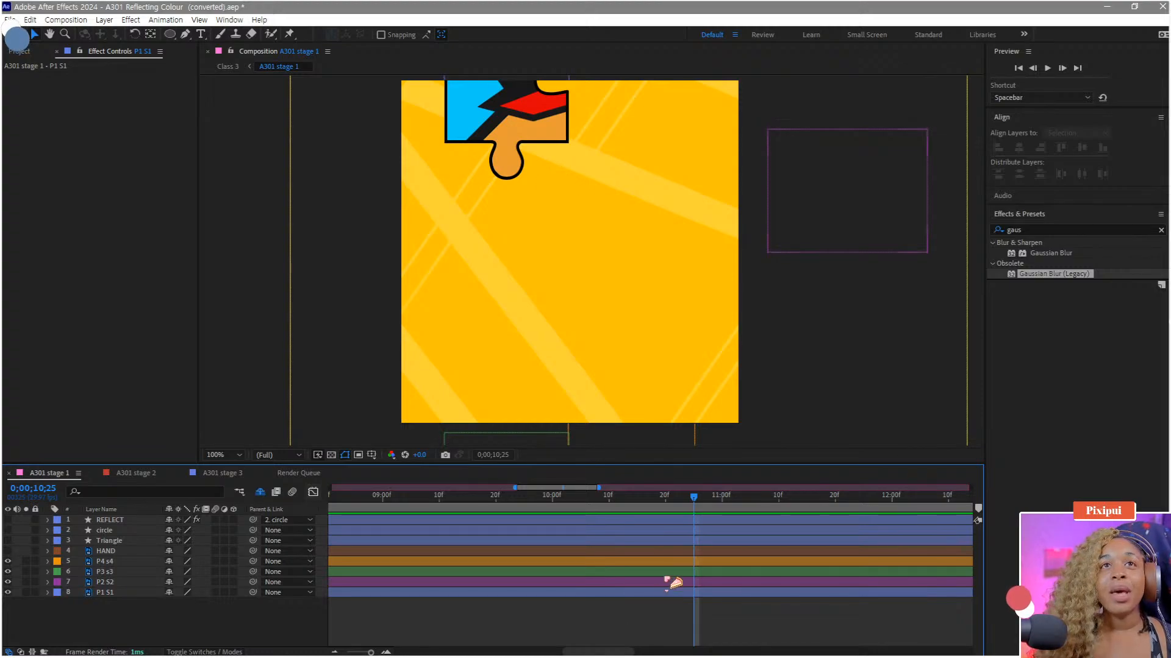
key(space)
key(space)
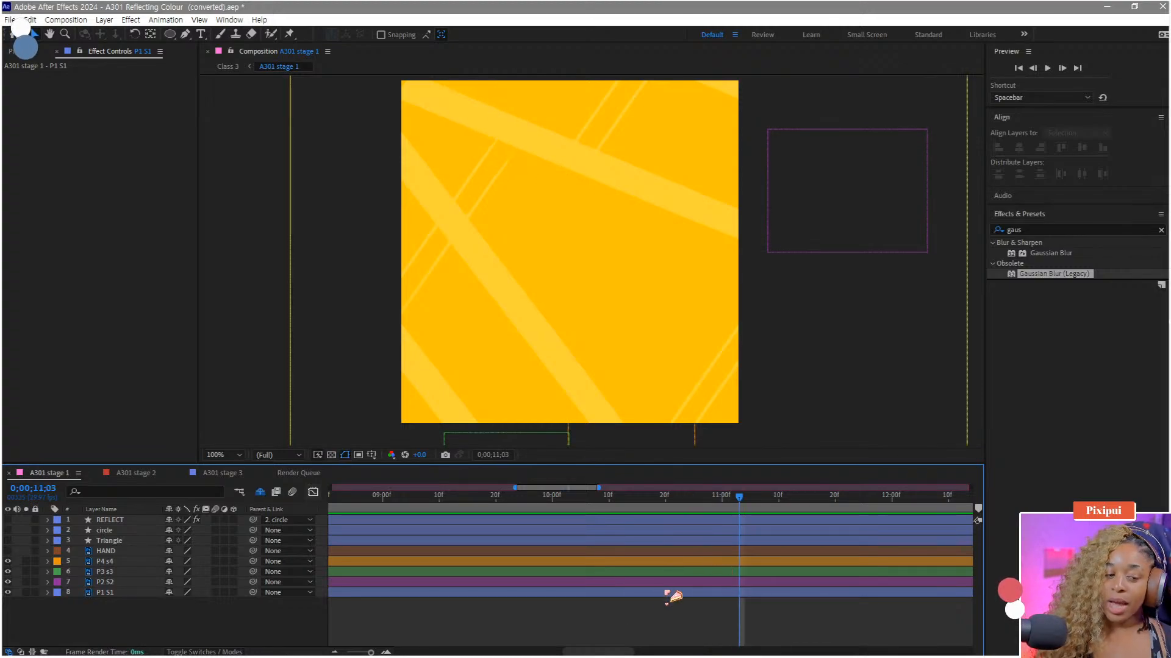
Step: Copy the current time 0;00;11;03 and set it as the duration of the A301 stage 1 composition
key(minus)
key(minus)
key(minus)
key(minus)
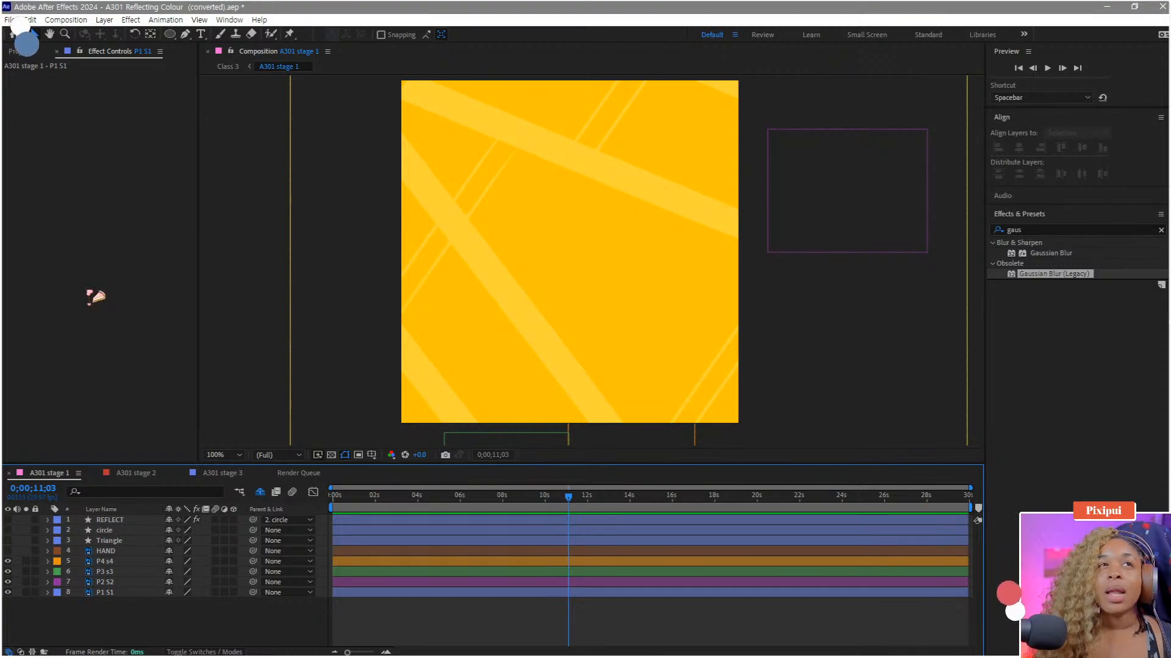
click(25, 51)
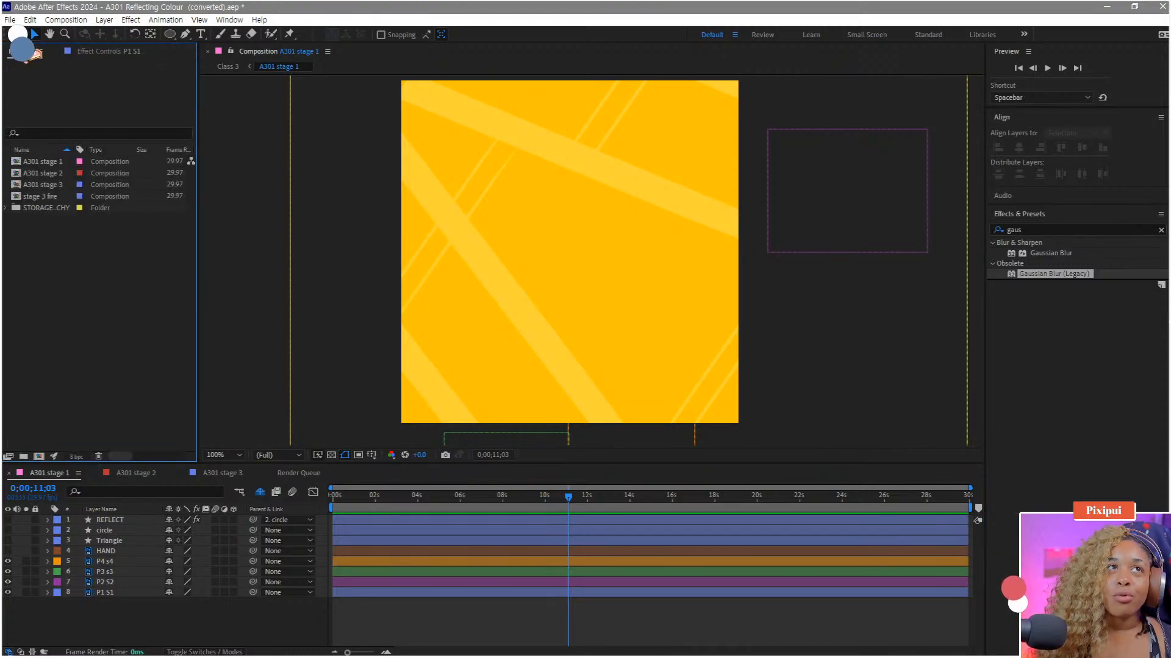
click(31, 489)
key(ctrl+c)
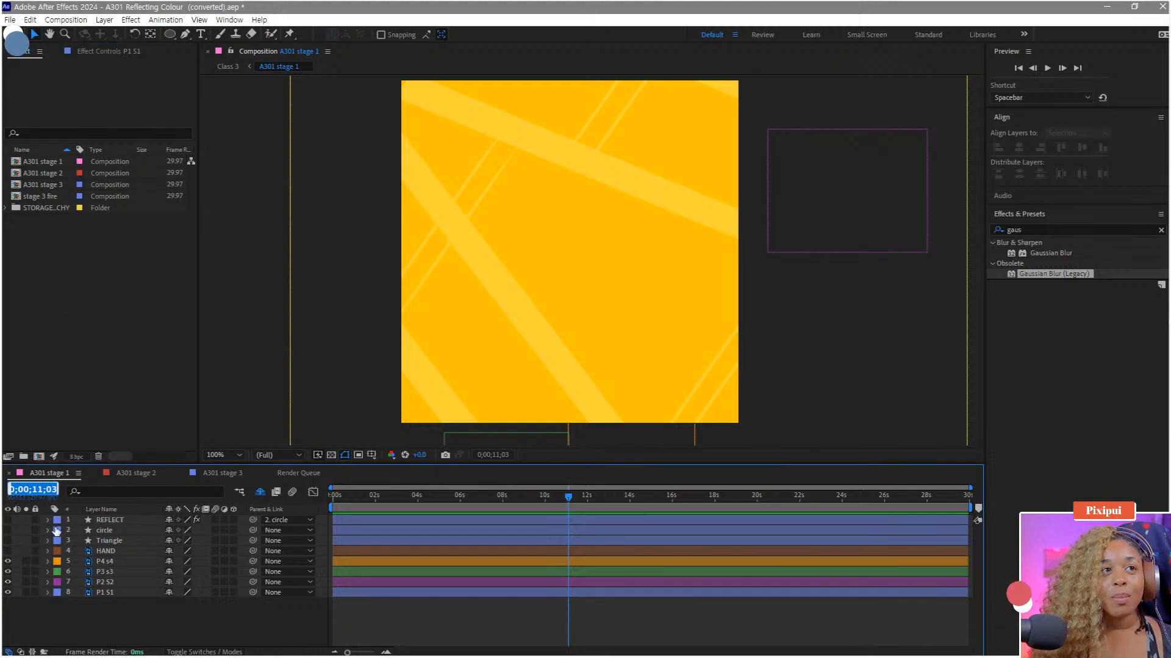
click(78, 474)
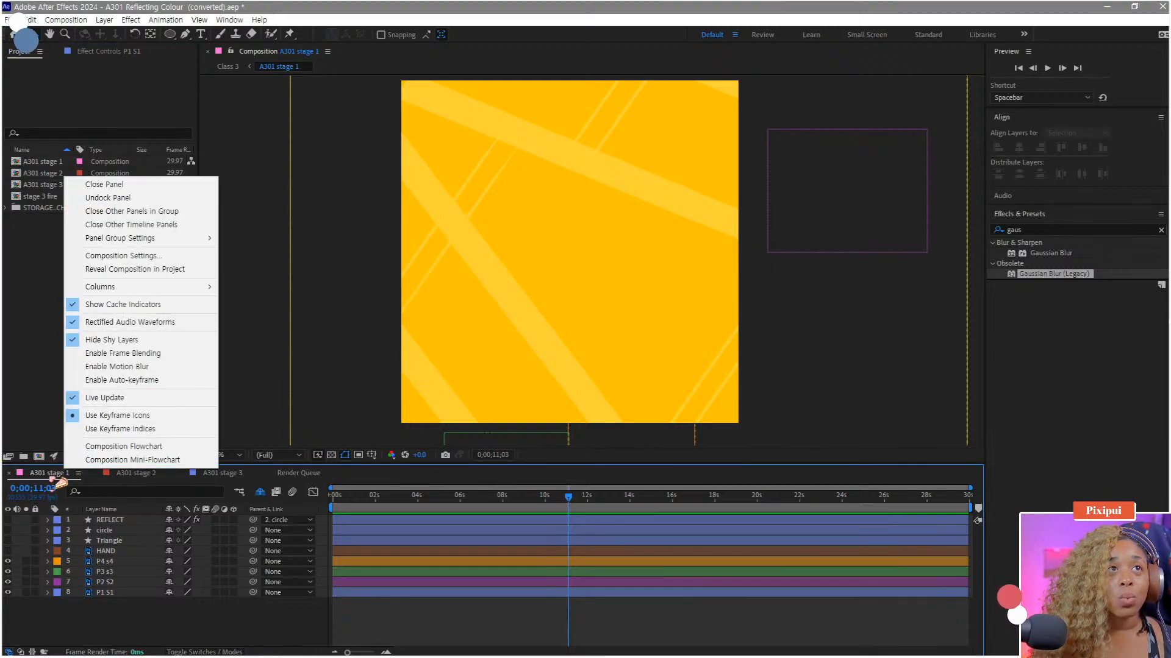
right_click(37, 162)
click(91, 172)
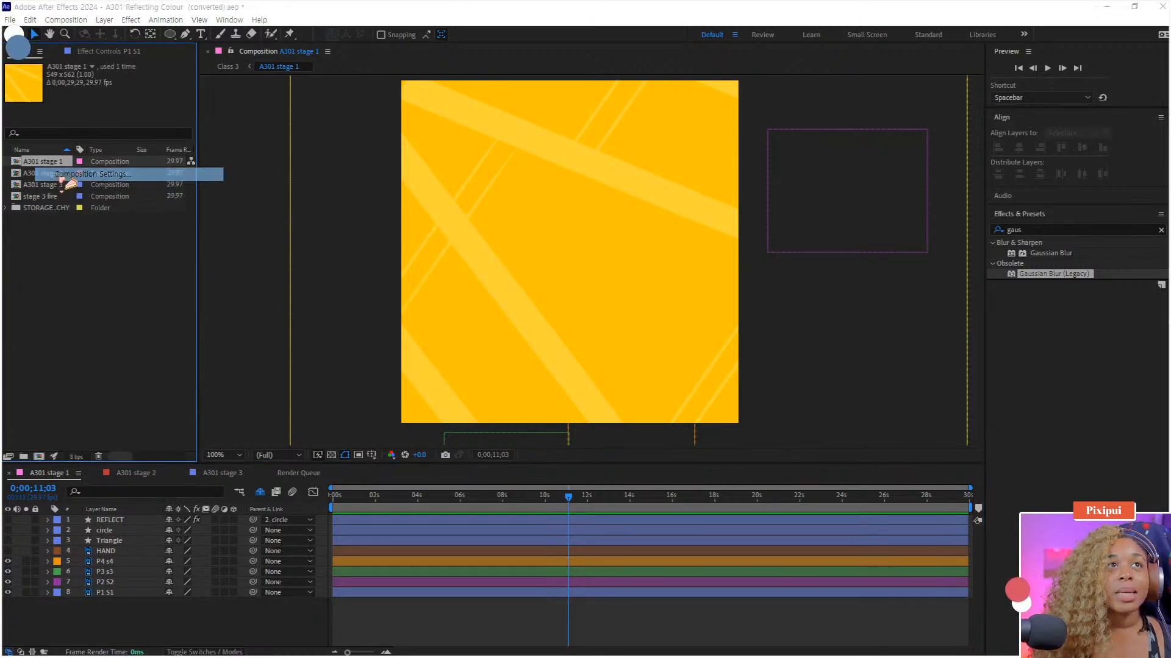
click(507, 380)
key(ctrl+v)
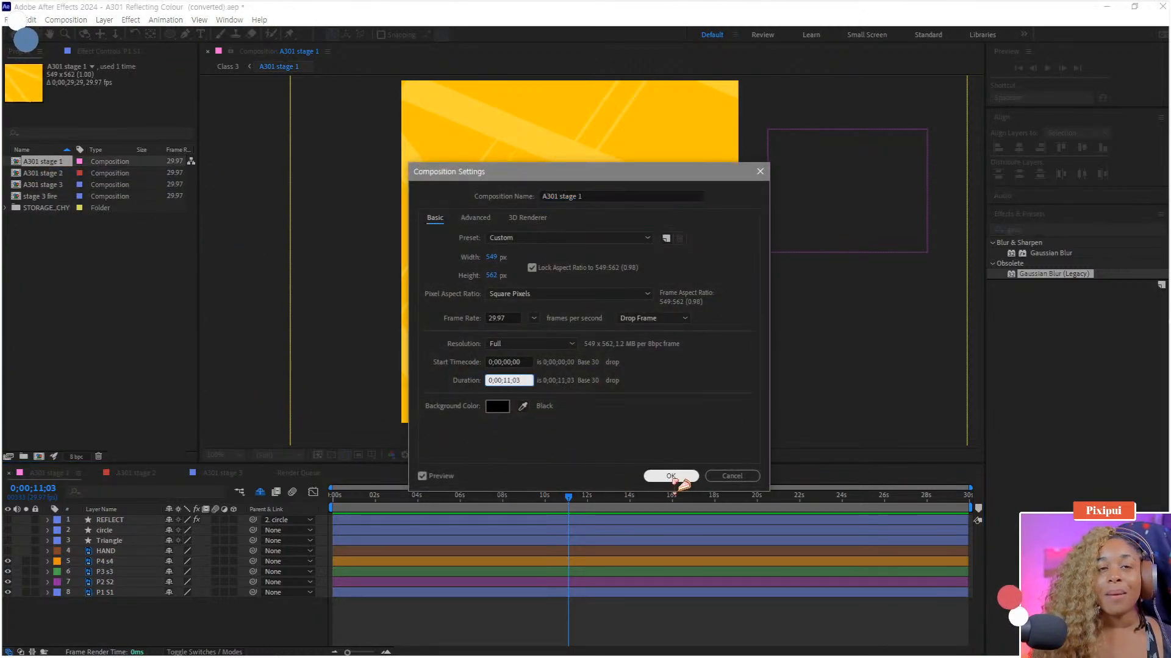
click(670, 476)
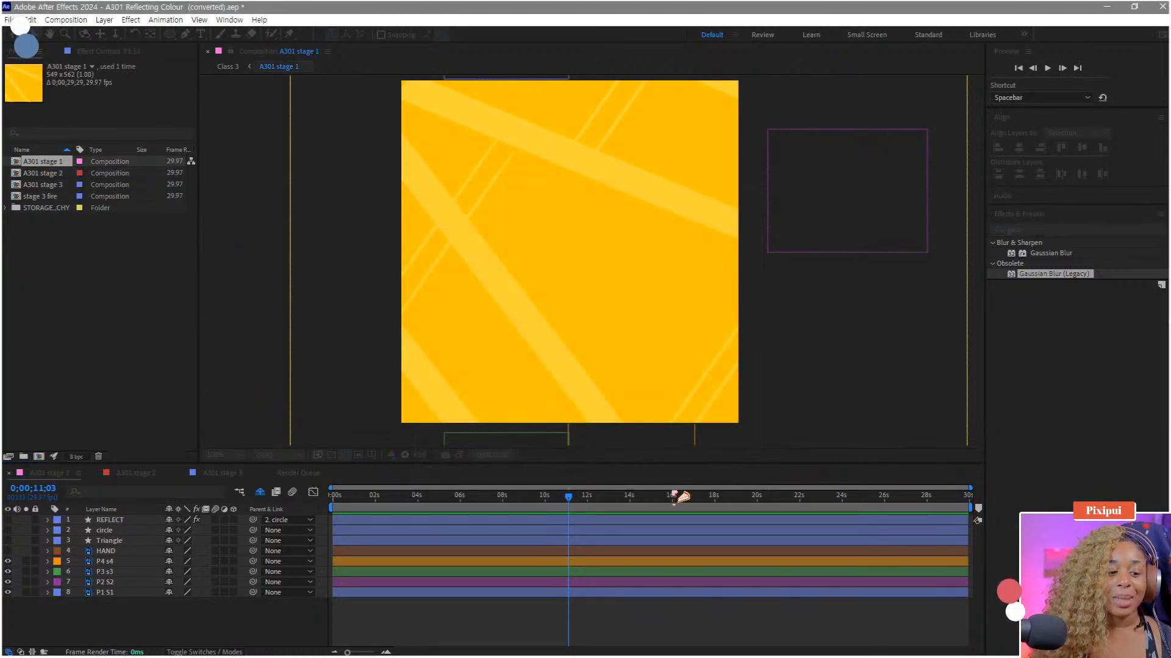
Step: Preview the shortened composition, check the layer mode and track matte columns, and return the playhead to 0;00;00;00
click(917, 495)
key(space)
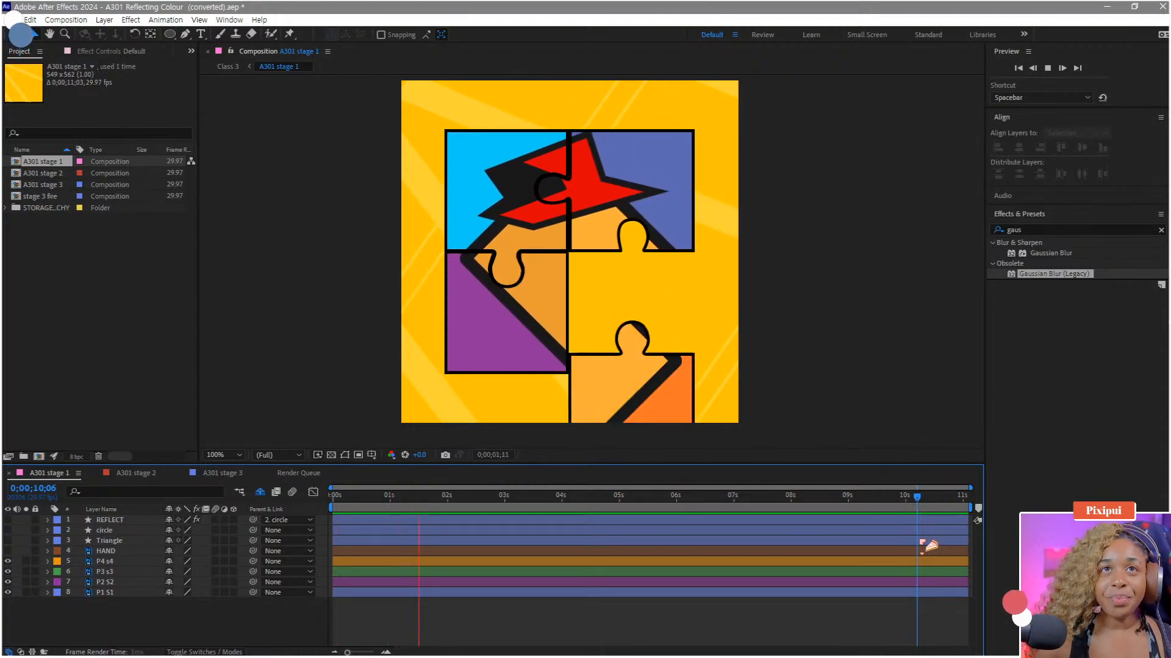
key(space)
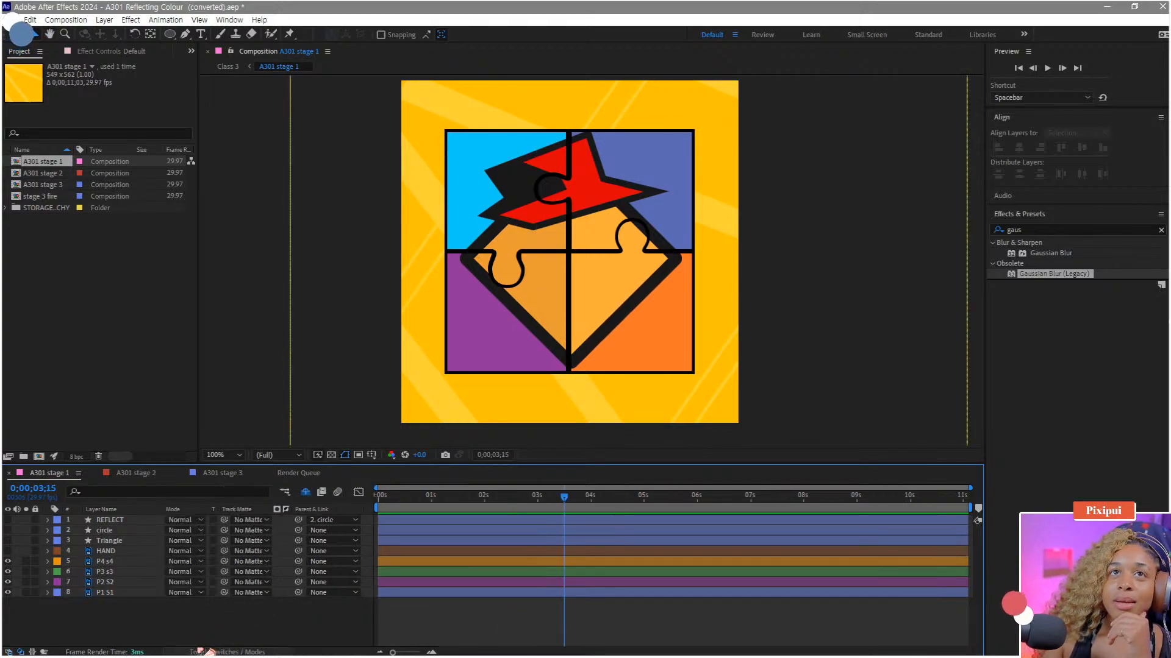
click(176, 651)
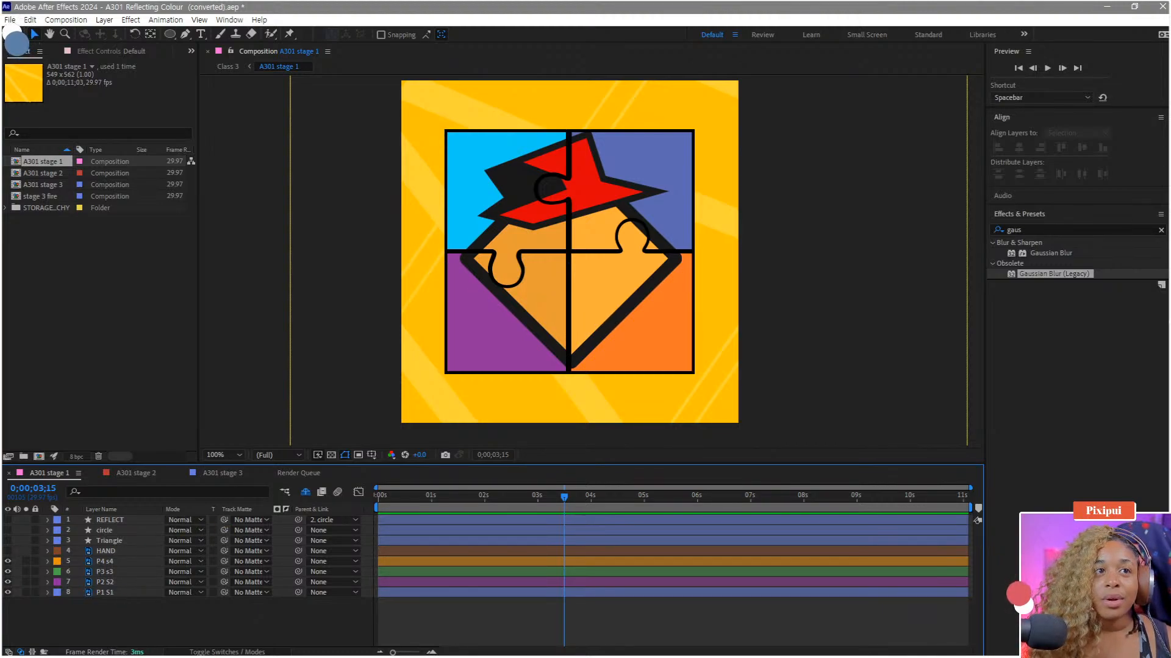
click(213, 650)
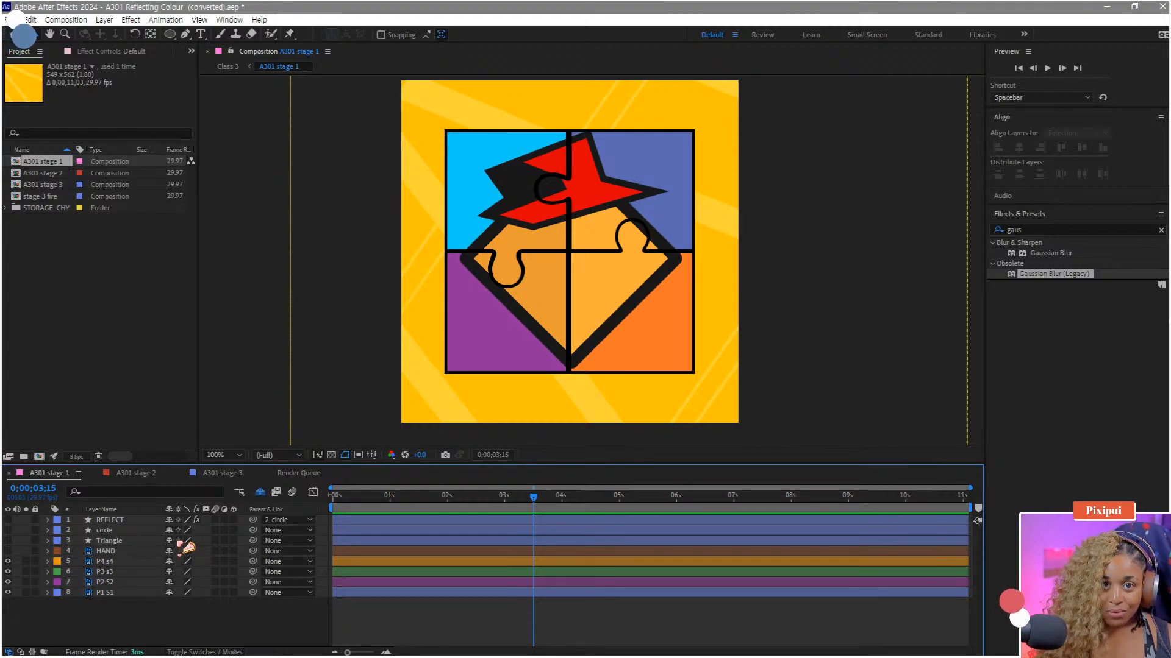
drag(371, 494, 340, 555)
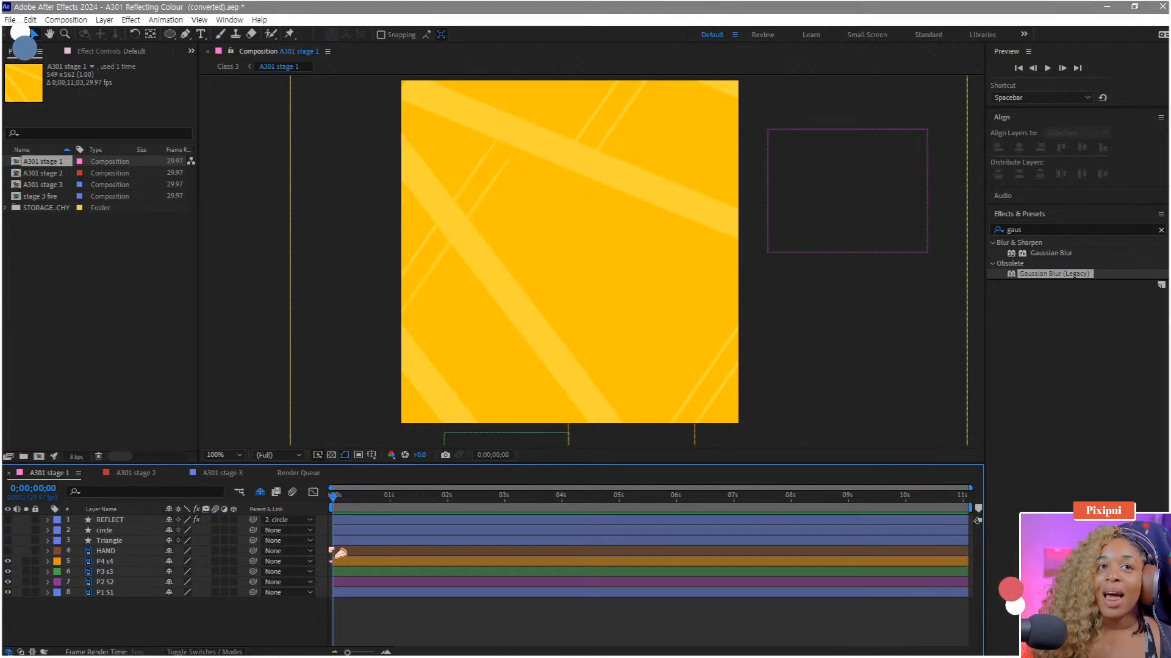
Step: At 0;00;01;14, pre-compose layer P1 S1 as P1 S1 Comp 1, moving all attributes into the new composition
drag(364, 508, 418, 509)
right_click(105, 593)
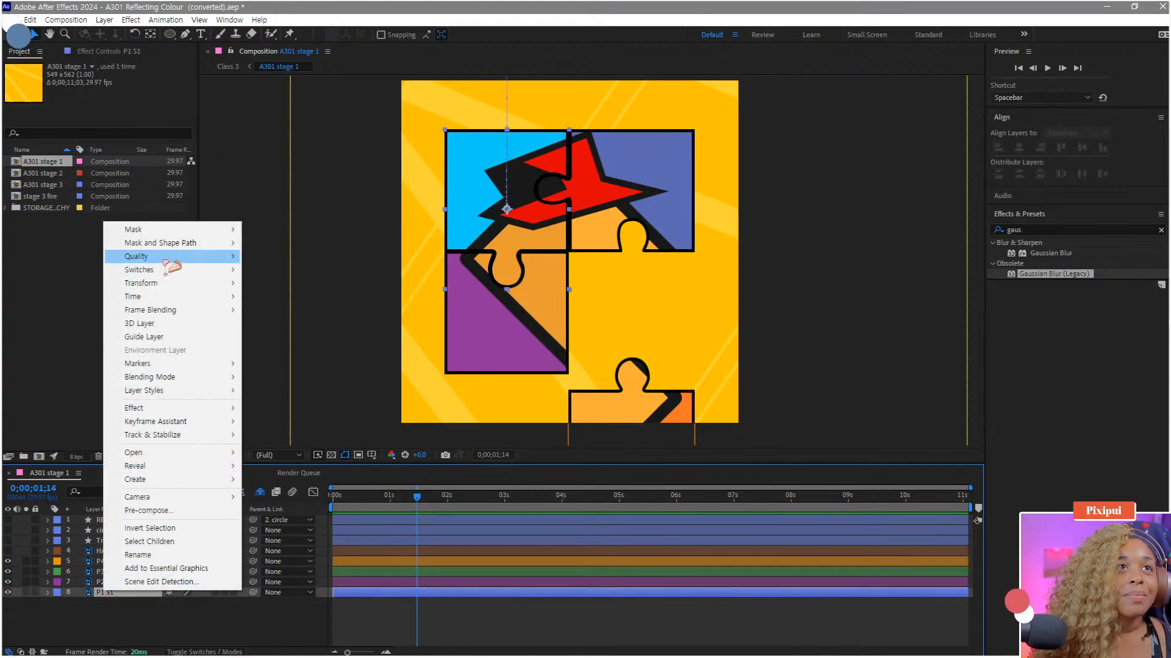
click(148, 511)
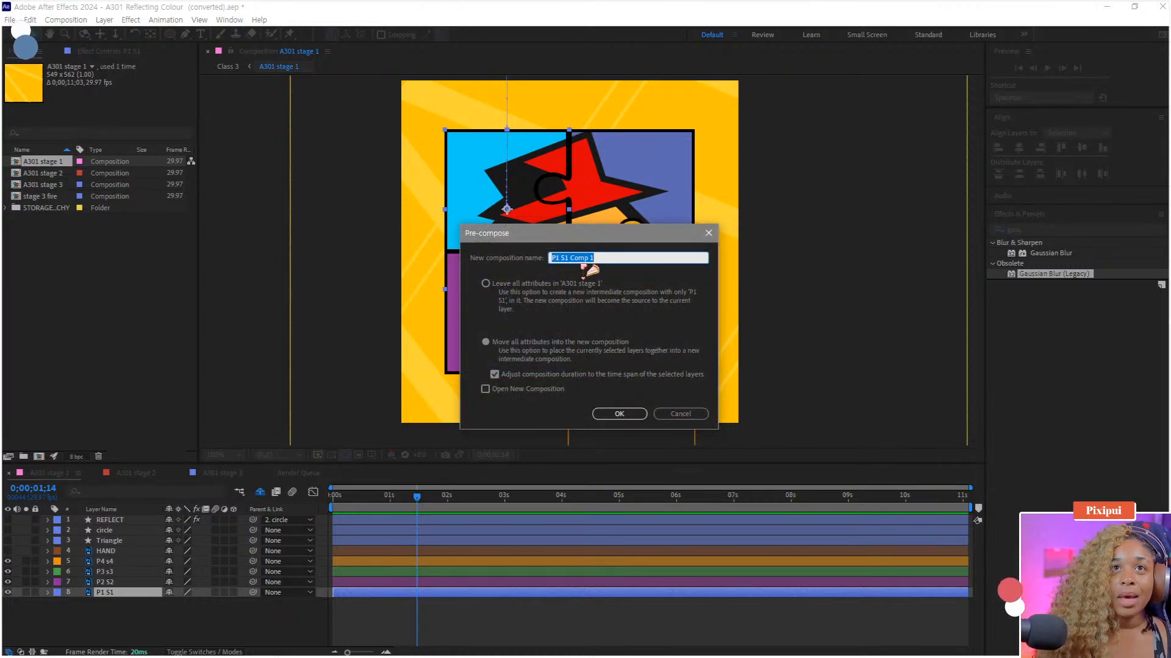
click(617, 413)
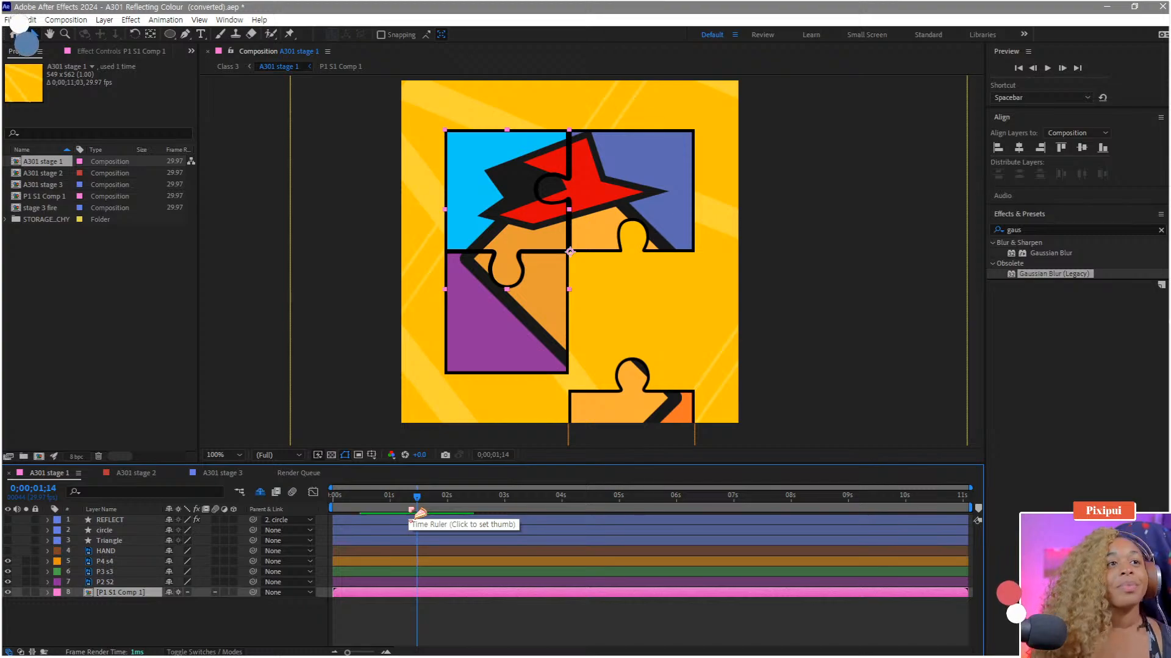
Step: Move the playhead to 0;00;01;01, duplicate layer P2 S2 and hide the original
click(110, 583)
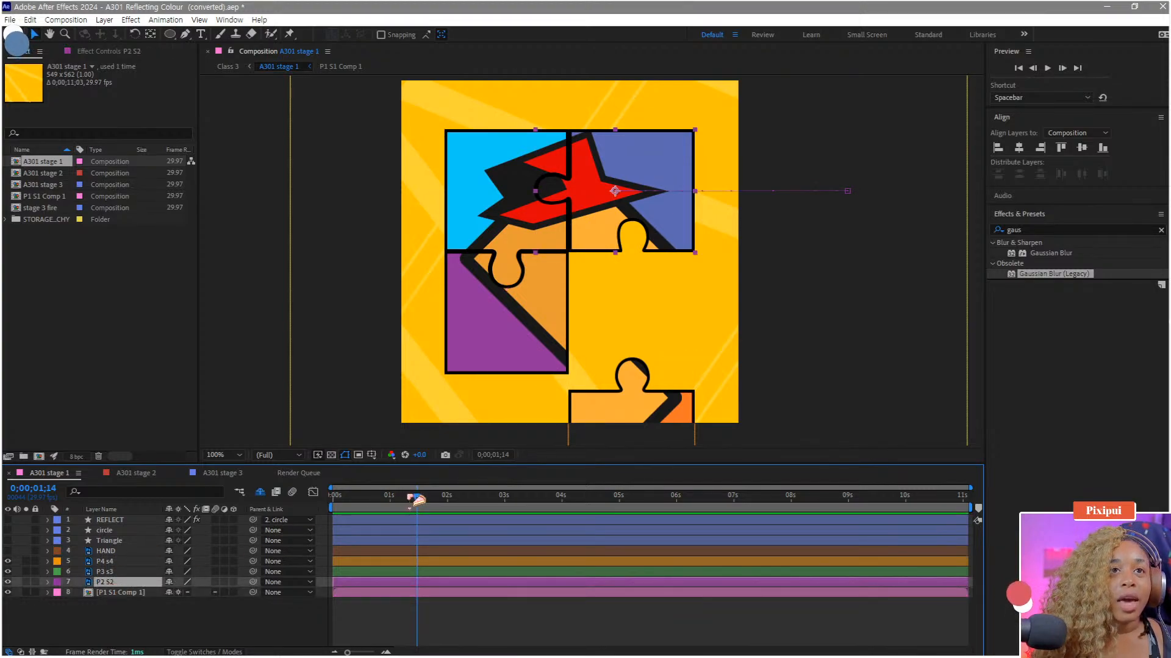
drag(417, 500, 391, 521)
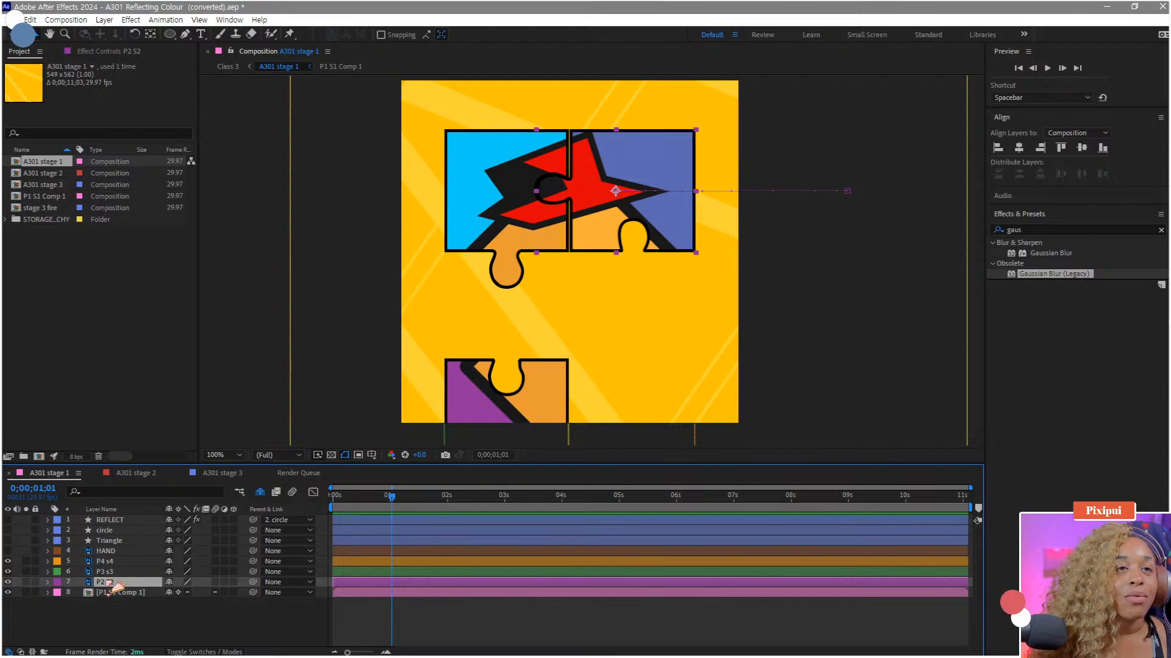
click(8, 582)
click(8, 582)
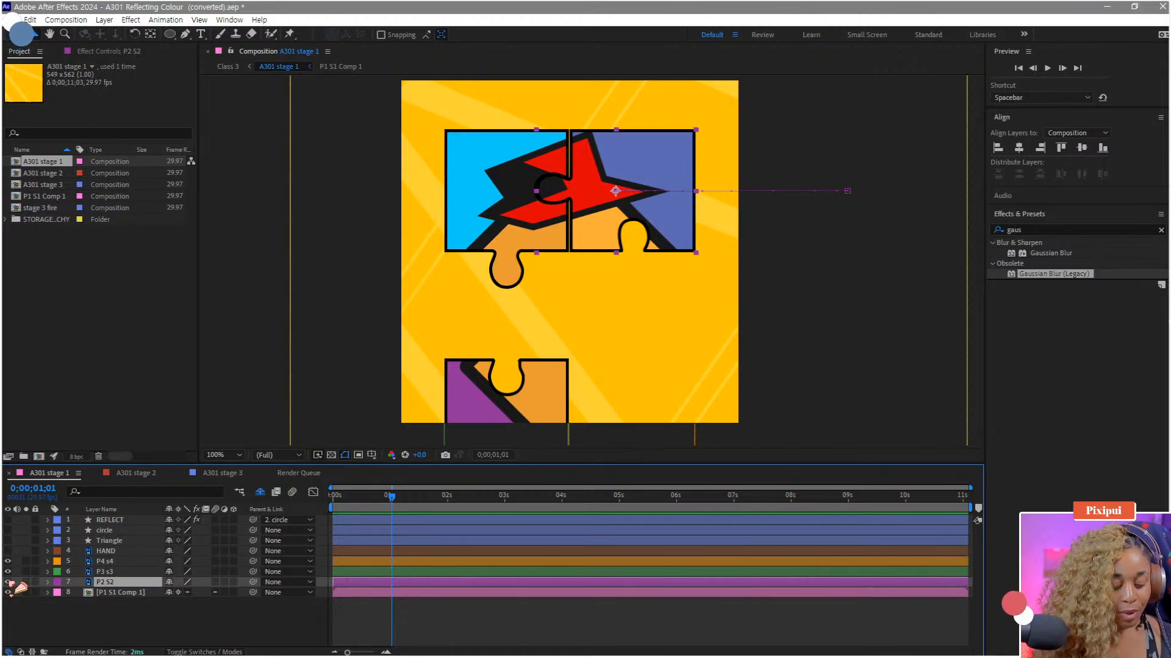
key(ctrl+d)
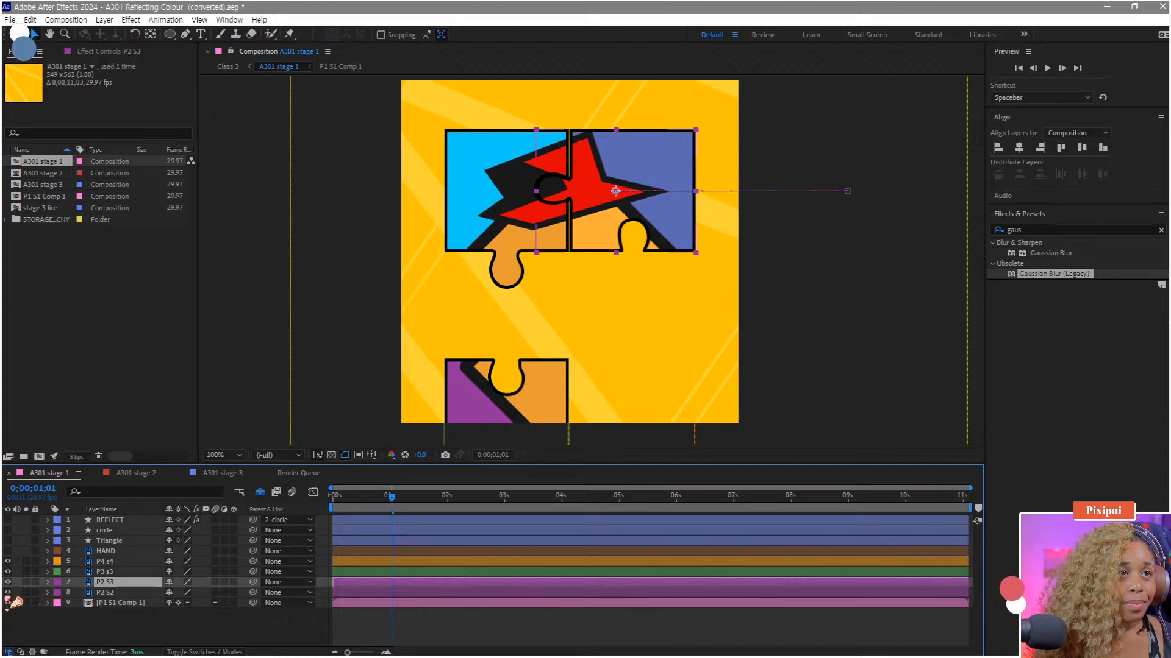
click(8, 592)
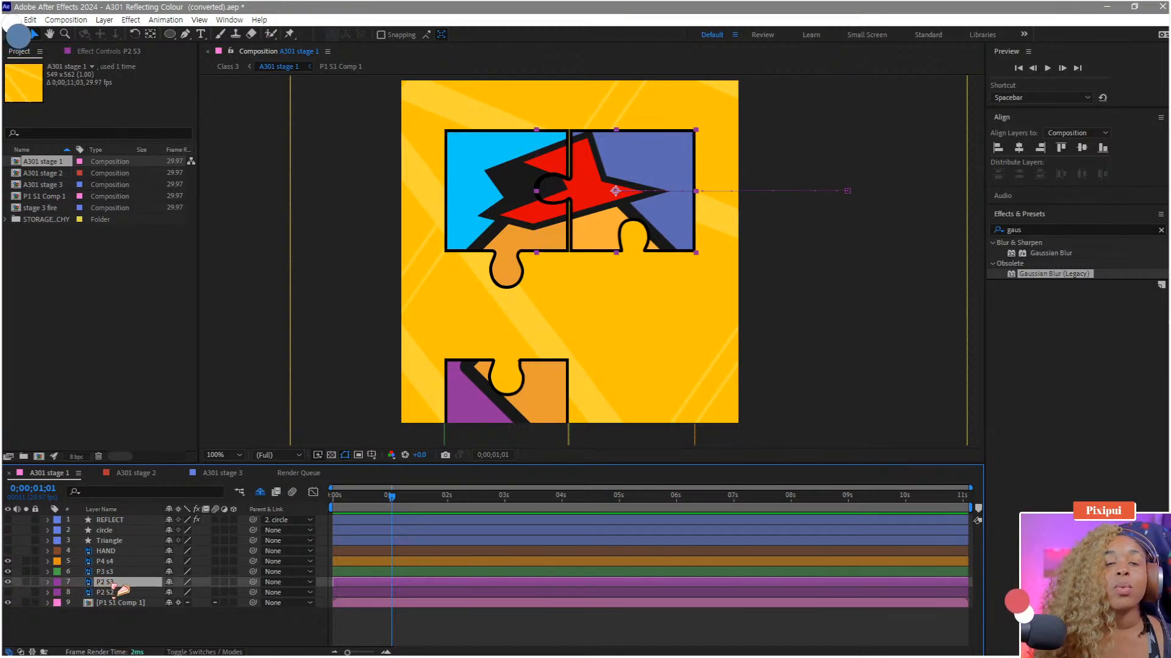
Step: Rename the duplicated P2 layer as 2 REFLECT
right_click(120, 590)
click(130, 555)
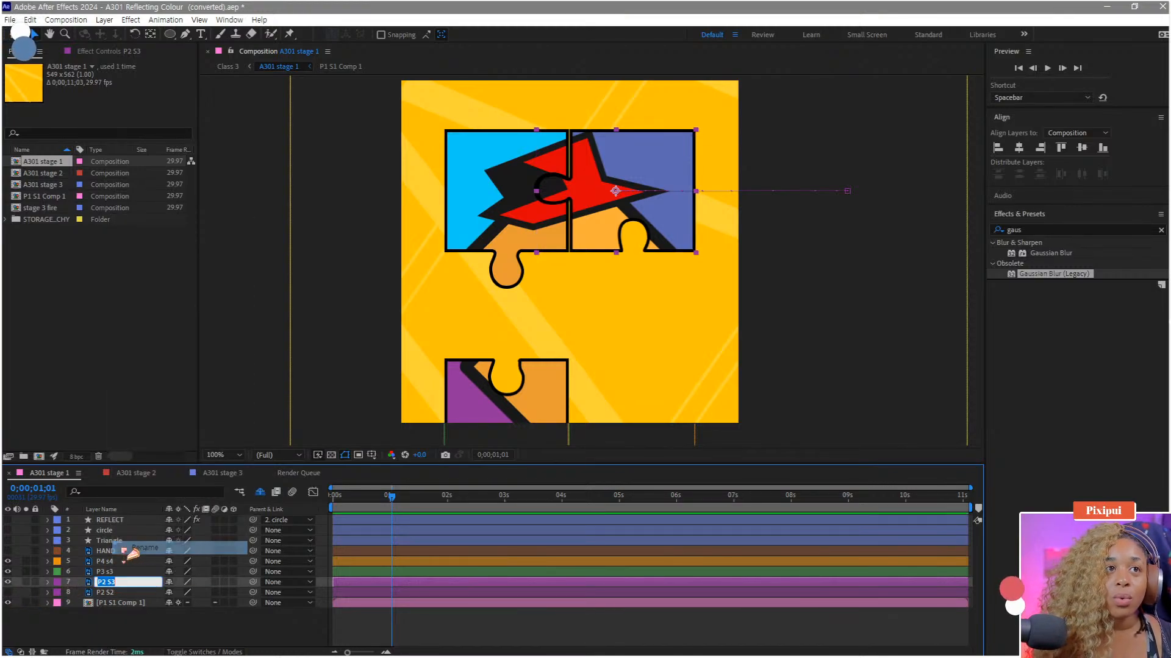
text(2 REFLECT)
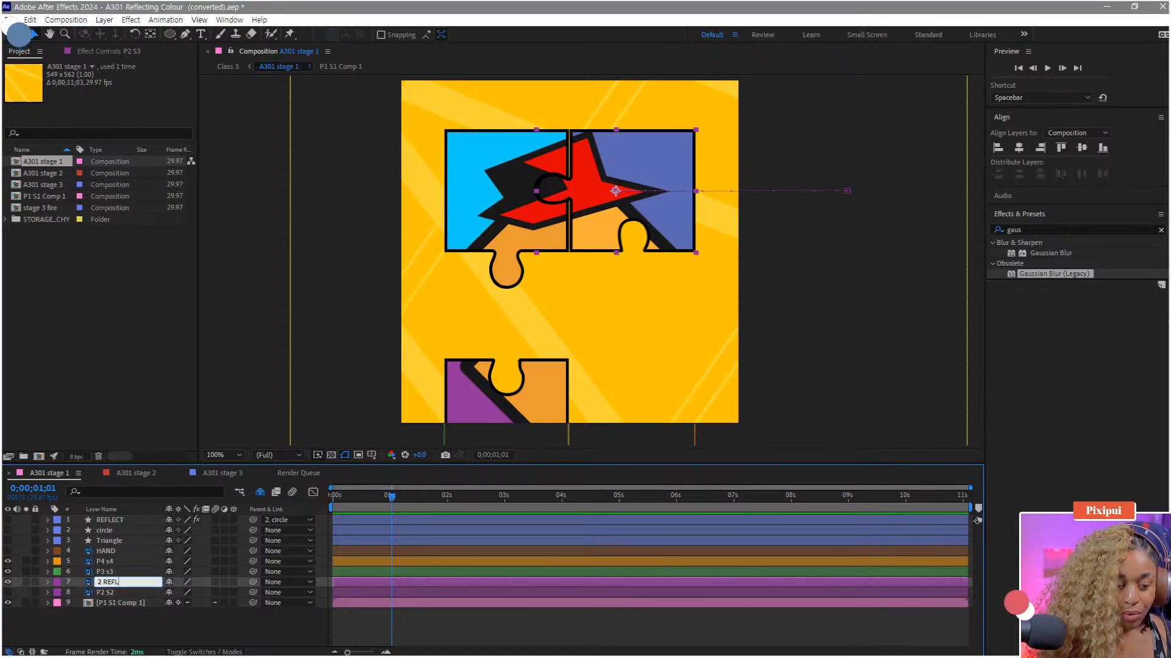
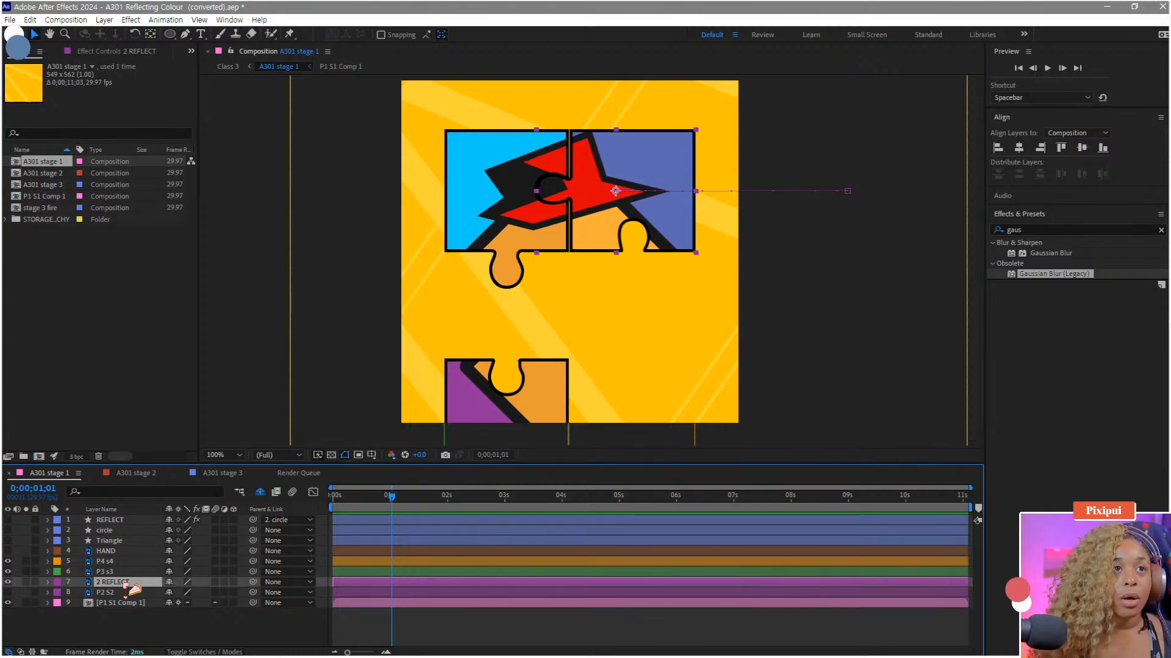
Step: Show the circle and REFLECT layers, try shifting REFLECT against the circle, undo the move, and hide both layers again
click(8, 530)
click(8, 521)
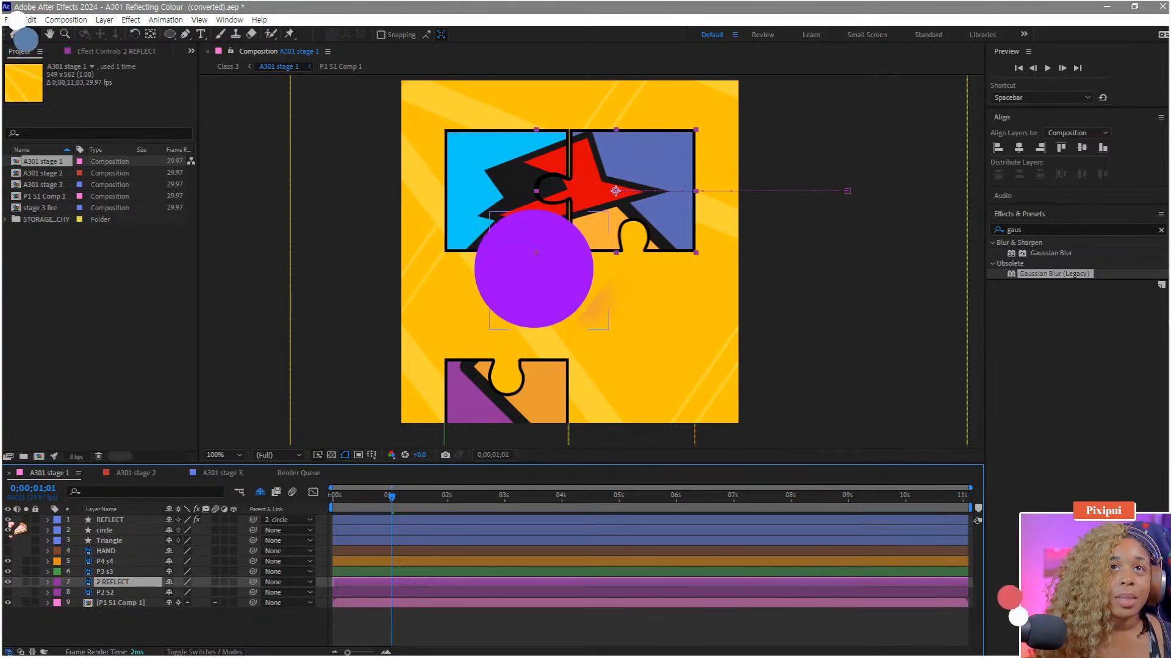
click(115, 522)
mouse_move(584, 300)
mouse_down()
mouse_move(547, 292)
mouse_move(573, 299)
mouse_up()
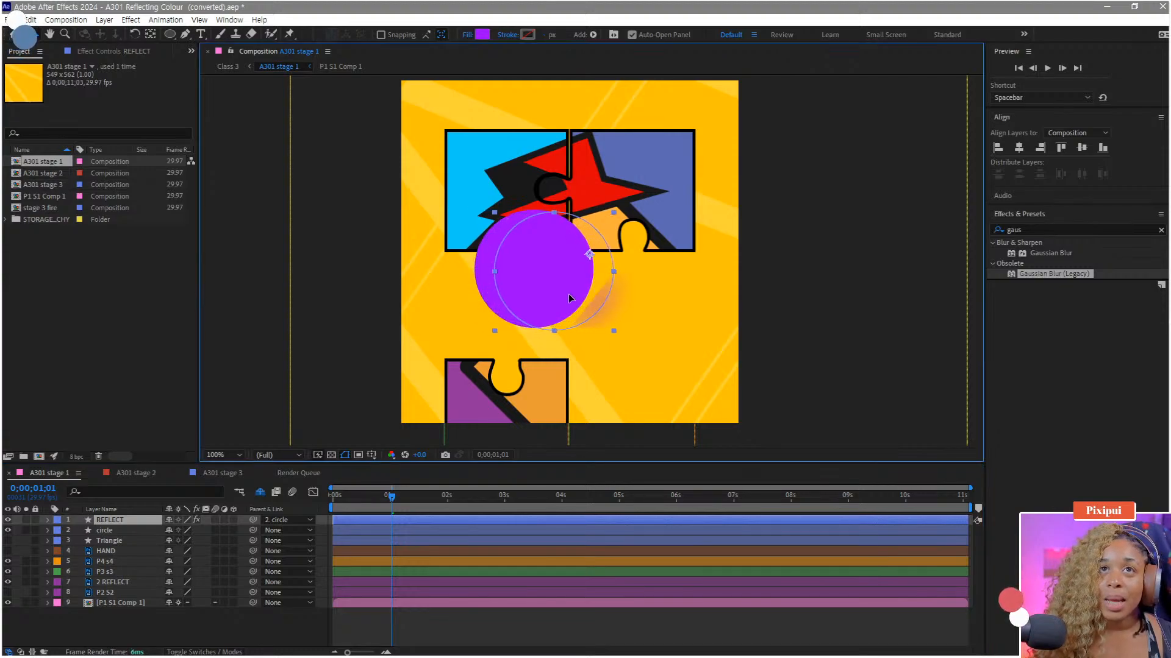
key(ctrl+z)
key(ctrl+z)
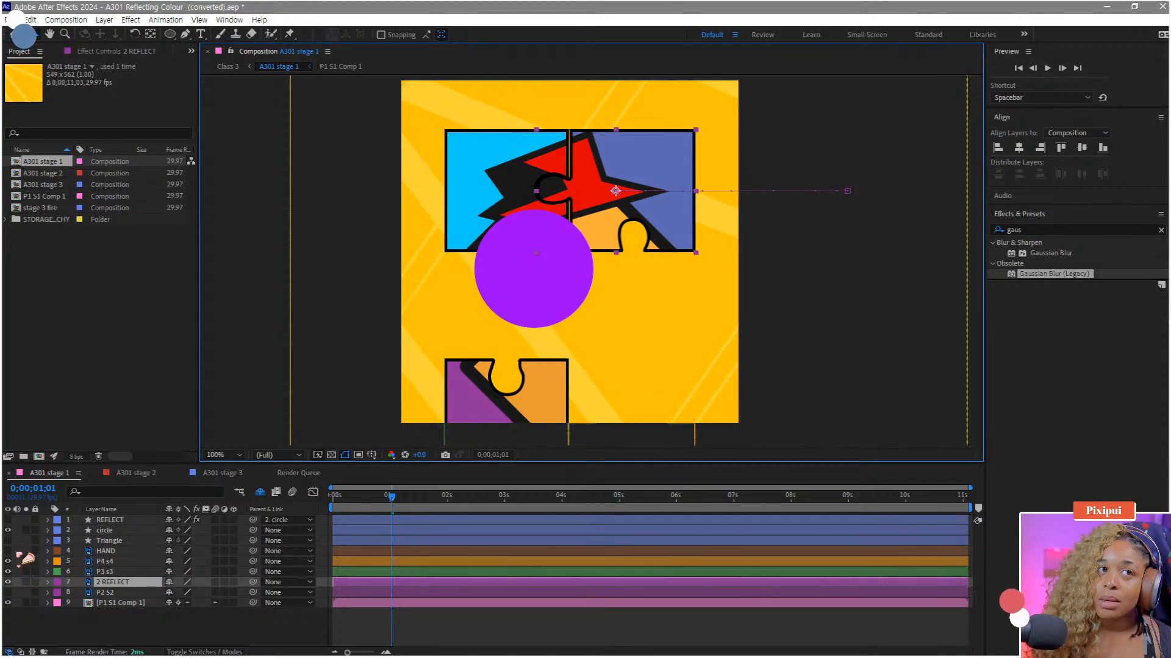
click(8, 529)
Step: Parent the 2 REFLECT layer to P2 S2 and delete all of its X Position keyframes
key(u)
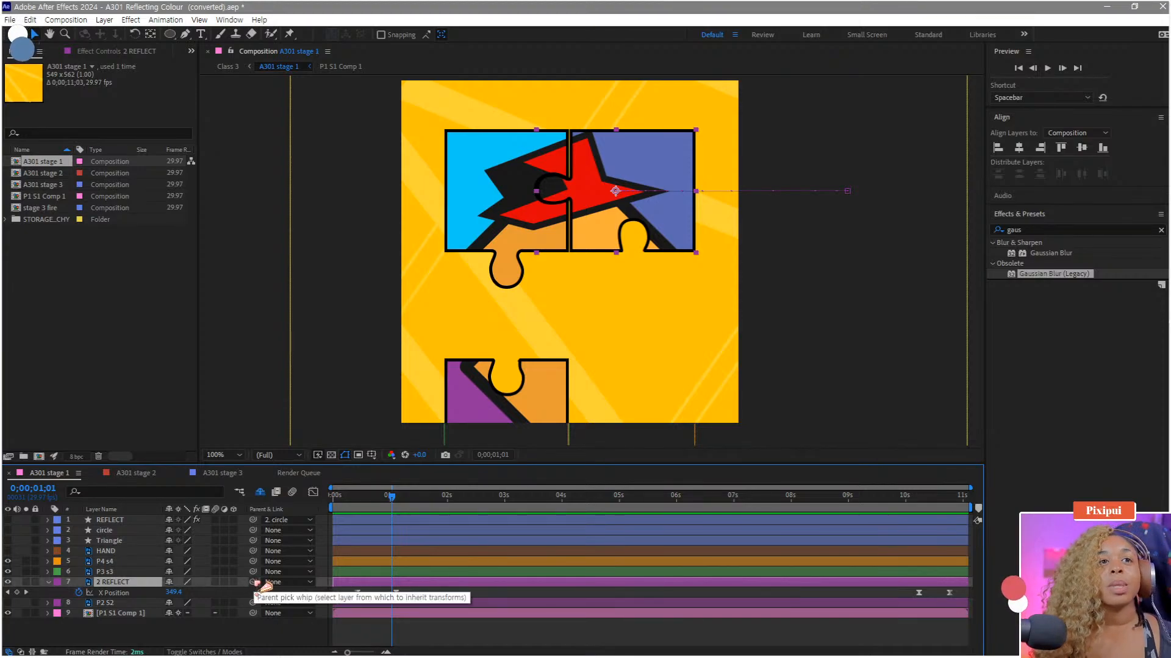
drag(255, 582, 105, 603)
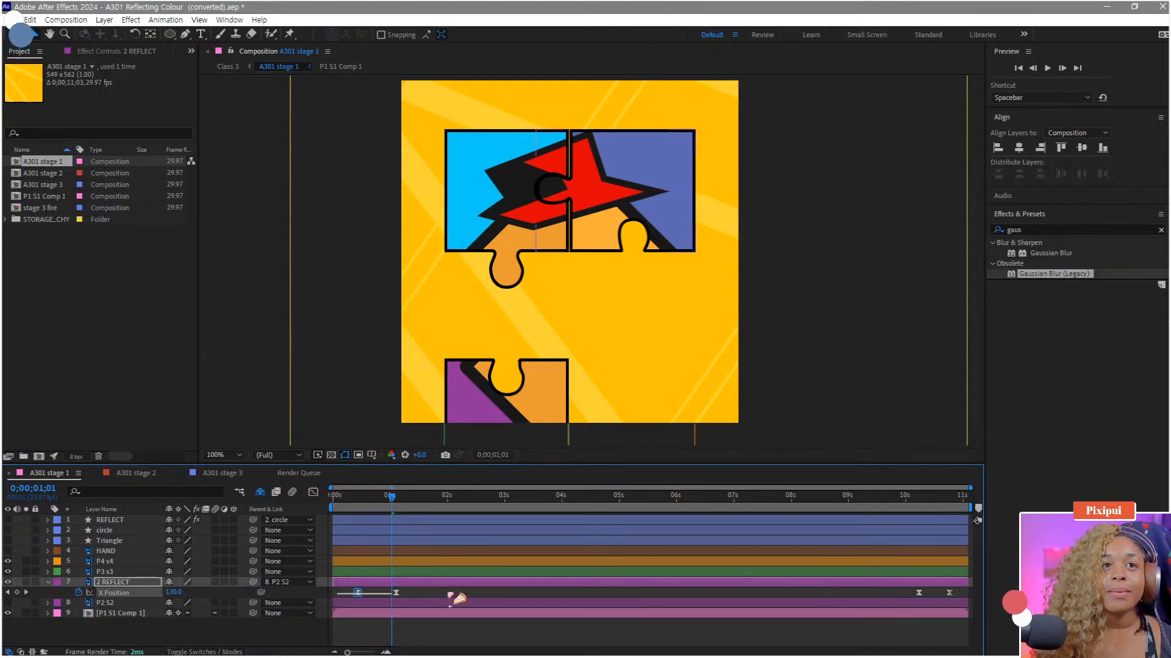
drag(450, 597, 964, 591)
key(Delete)
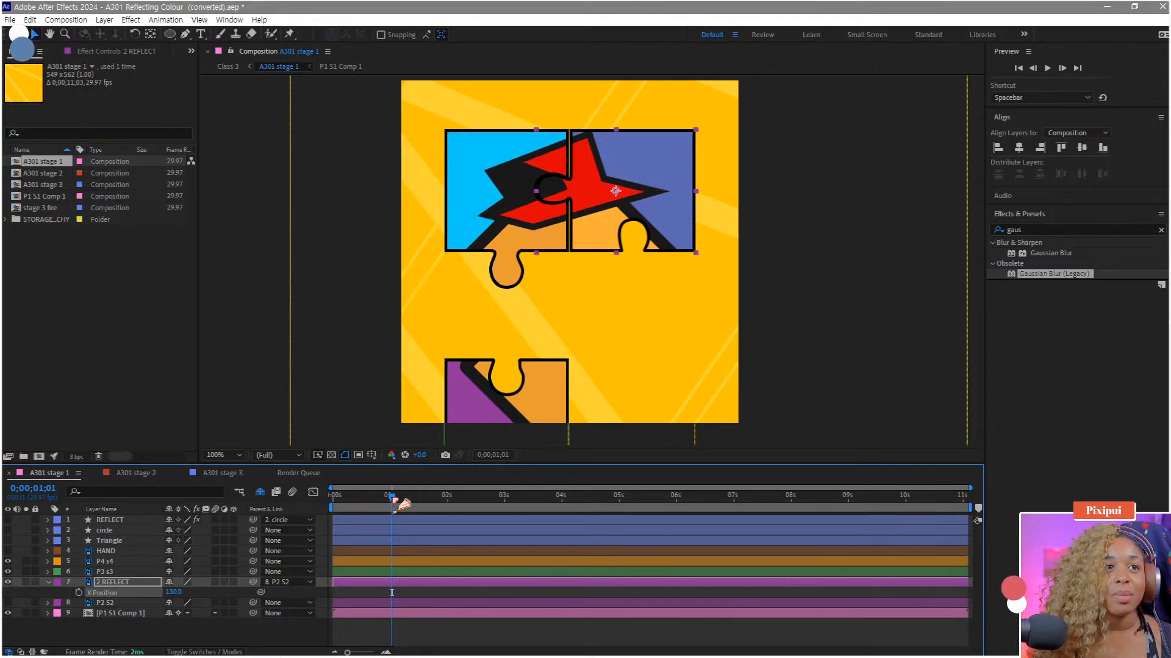
Step: Scrub the timeline to 0;00;05;09 and back to 0;00;01;04 to check how 2 REFLECT sits among the moving puzzle pieces
drag(400, 503, 648, 536)
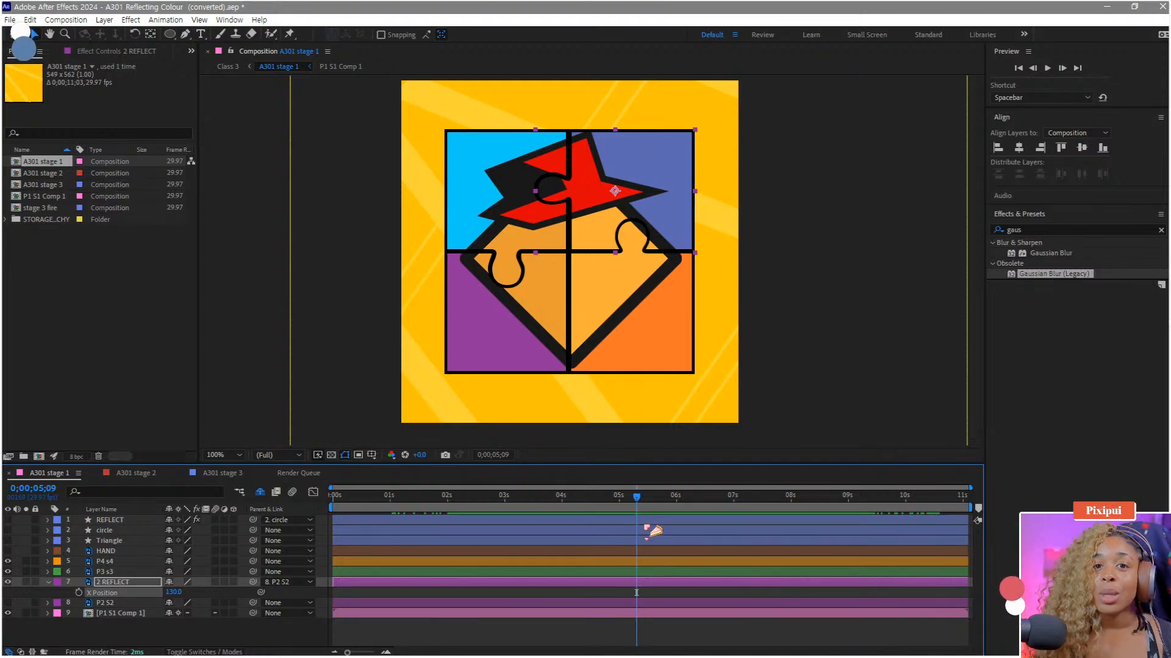
click(476, 504)
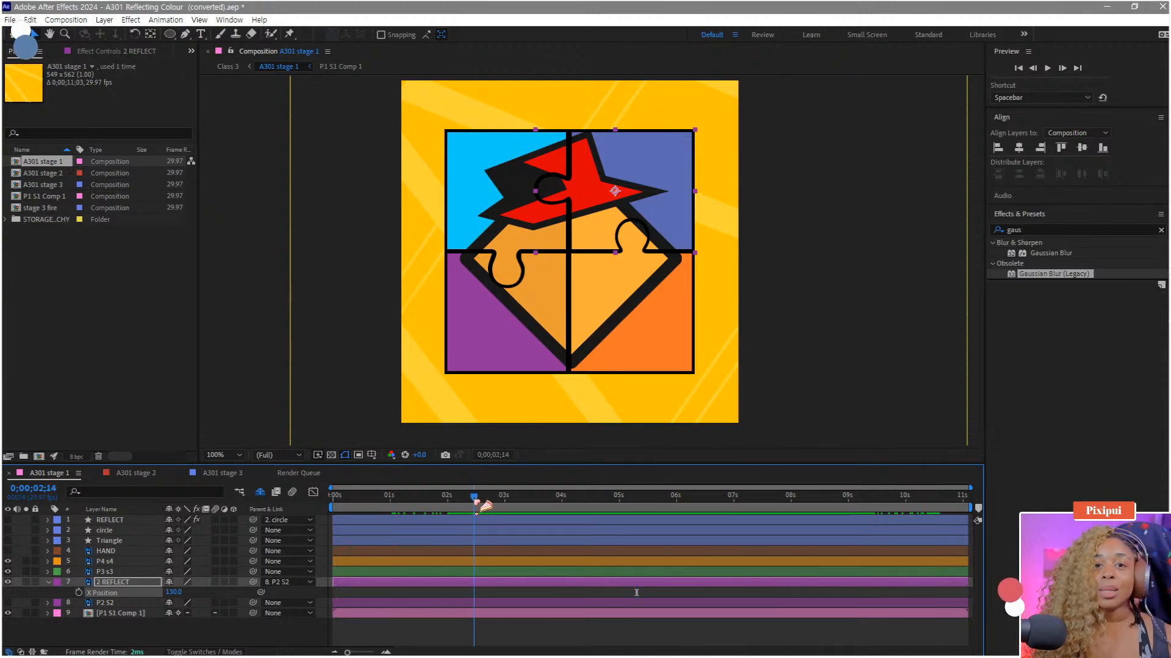
drag(476, 502, 400, 525)
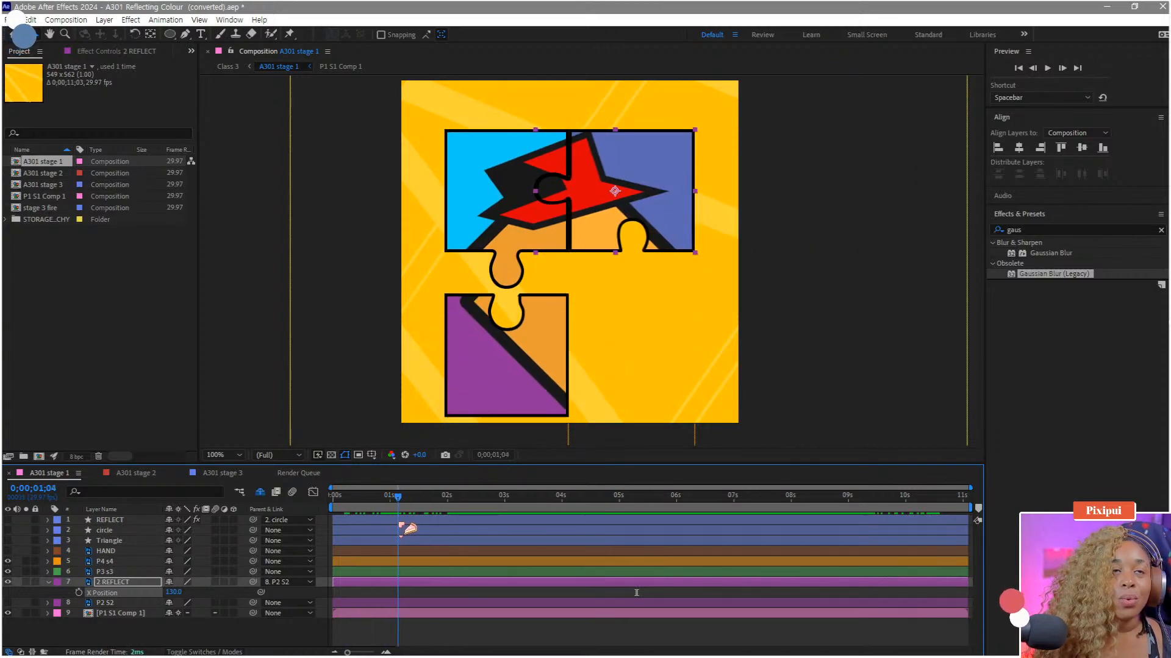
right_click(112, 596)
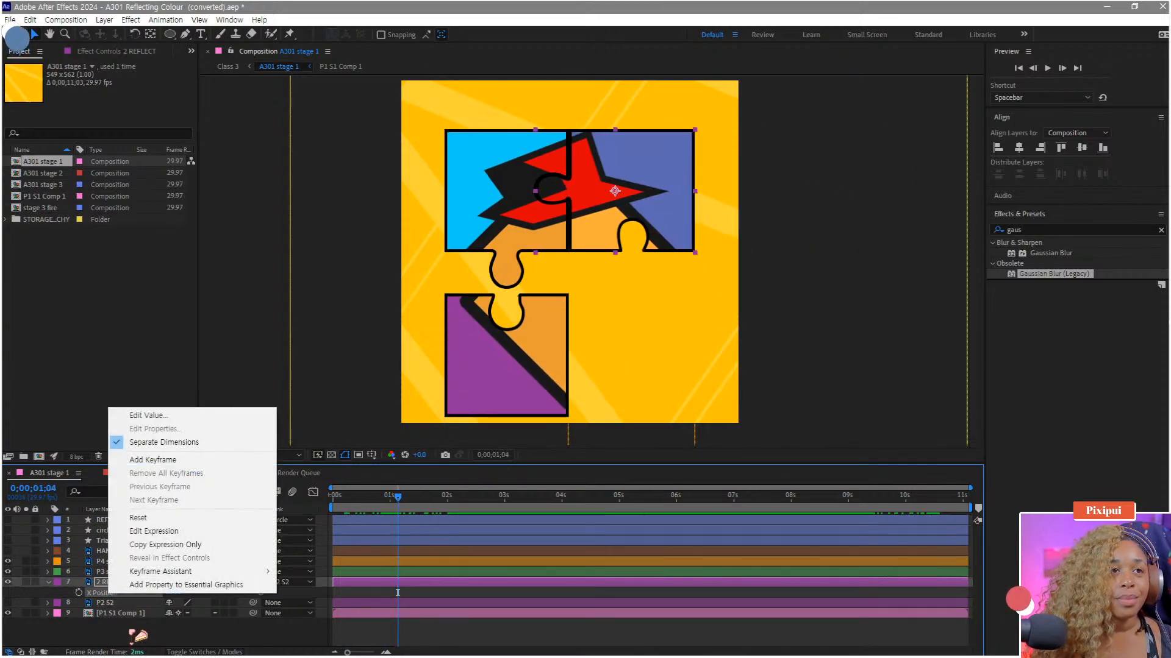
click(127, 614)
click(116, 582)
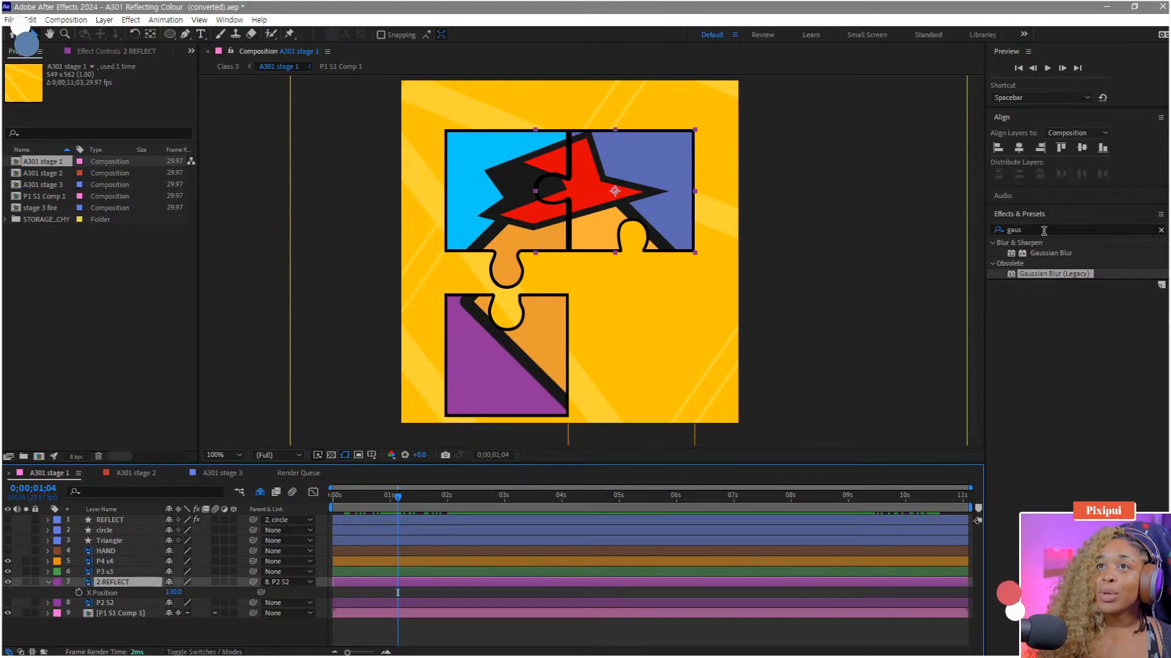
Step: Search the effects for Set Matte and try to apply it to the 2 REFLECT layer
click(1003, 230)
text(set)
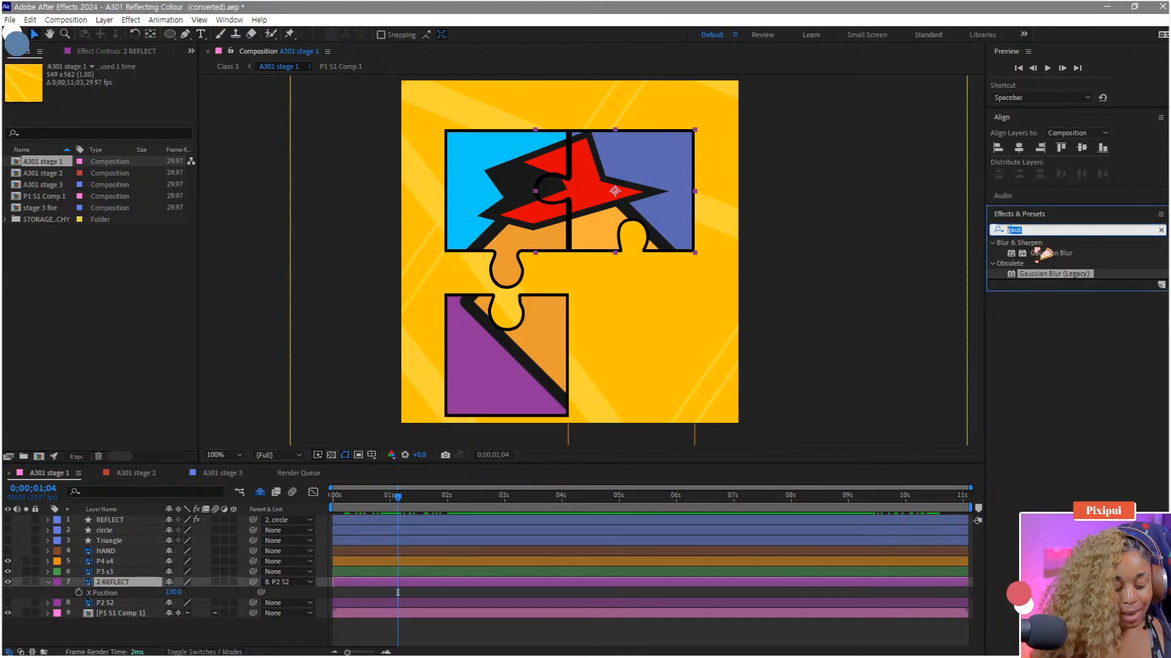
drag(1072, 340, 128, 584)
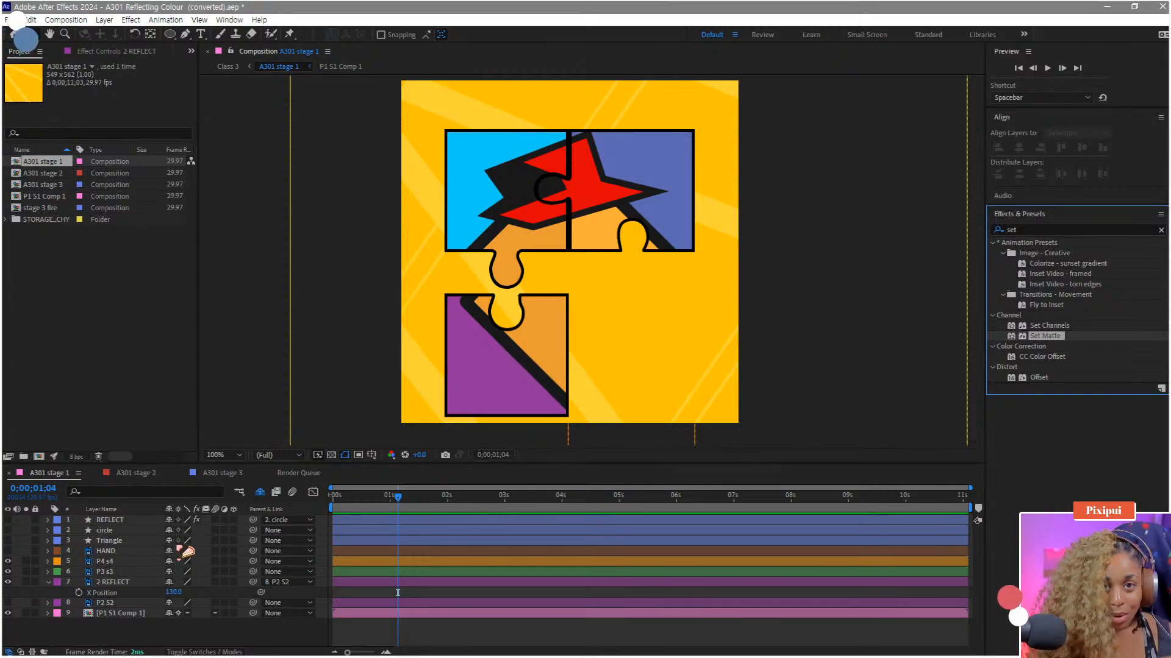
Step: Try pre-composing the parented 2 REFLECT layer as 2 REFLECT Comp 1 with all attributes moved, and undo it
right_click(121, 584)
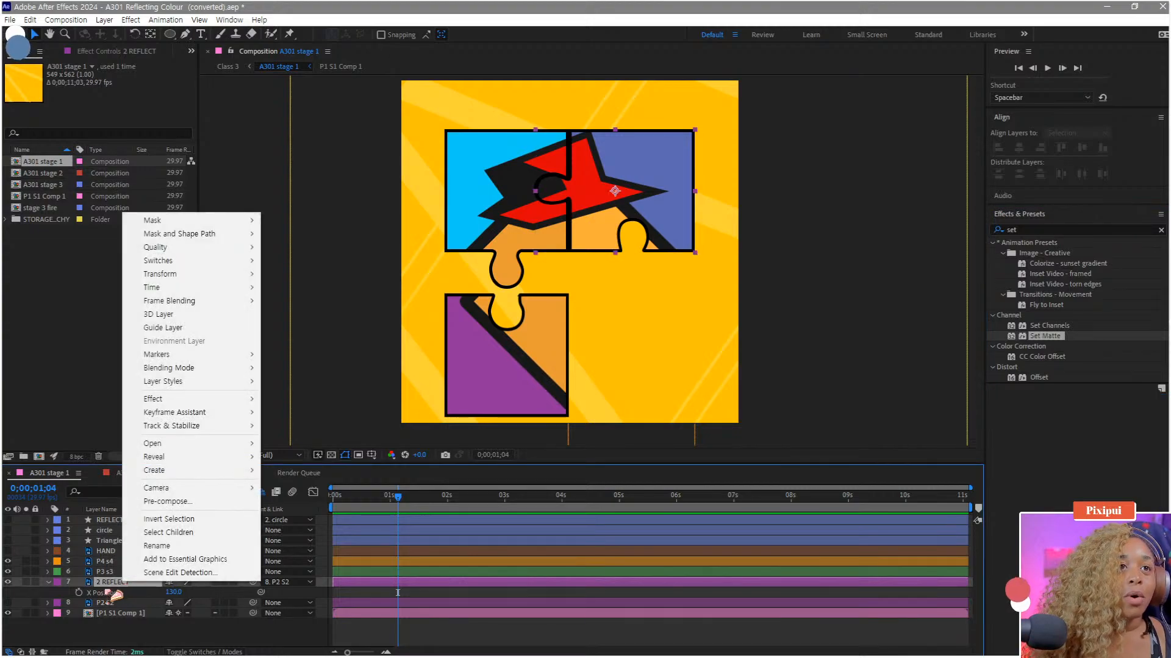
click(105, 584)
key(ctrl+shift+c)
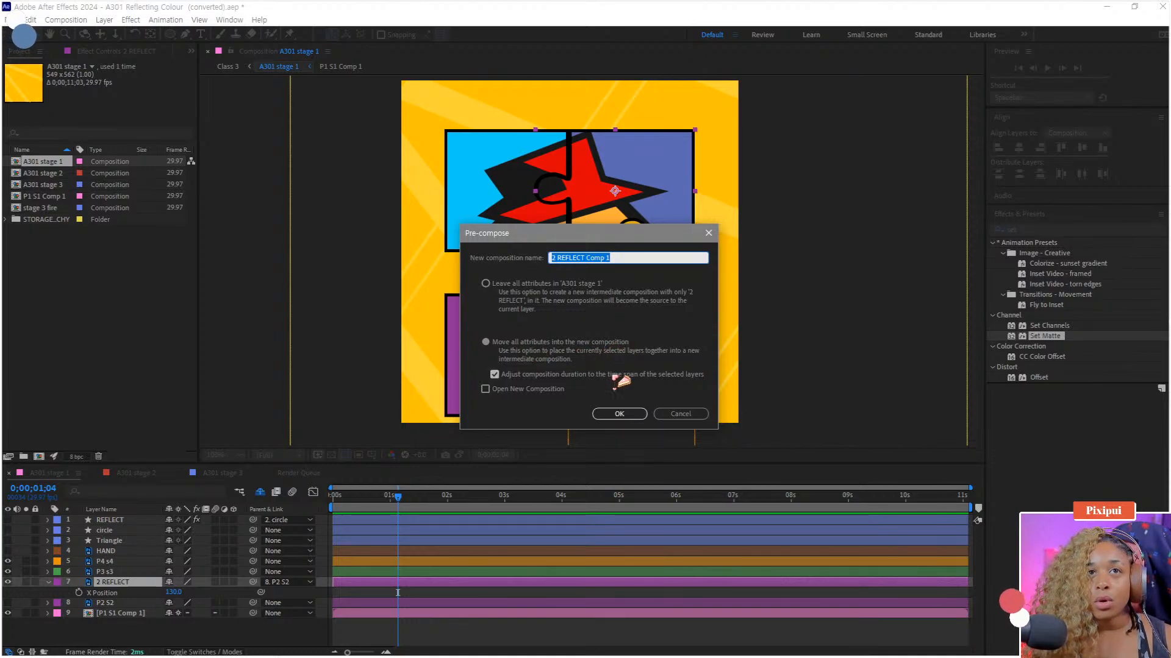
click(618, 414)
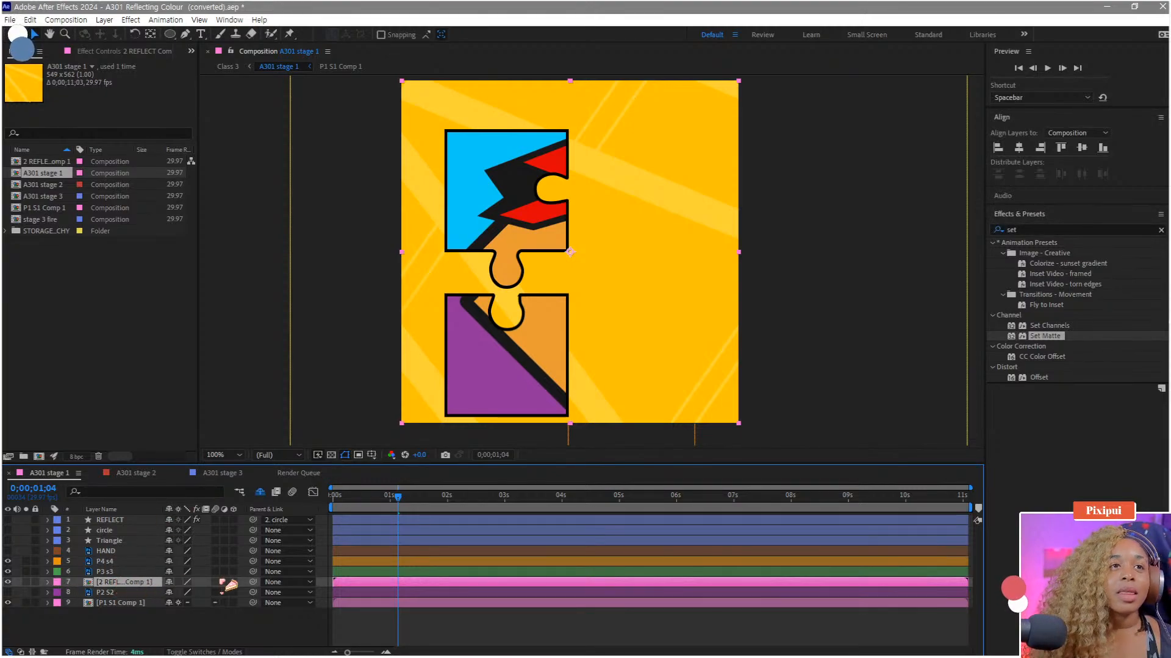
key(ctrl+z)
Step: Set the 2 REFLECT layer's parent to None and pre-compose it as 2 REFLECT Comp 1
click(284, 584)
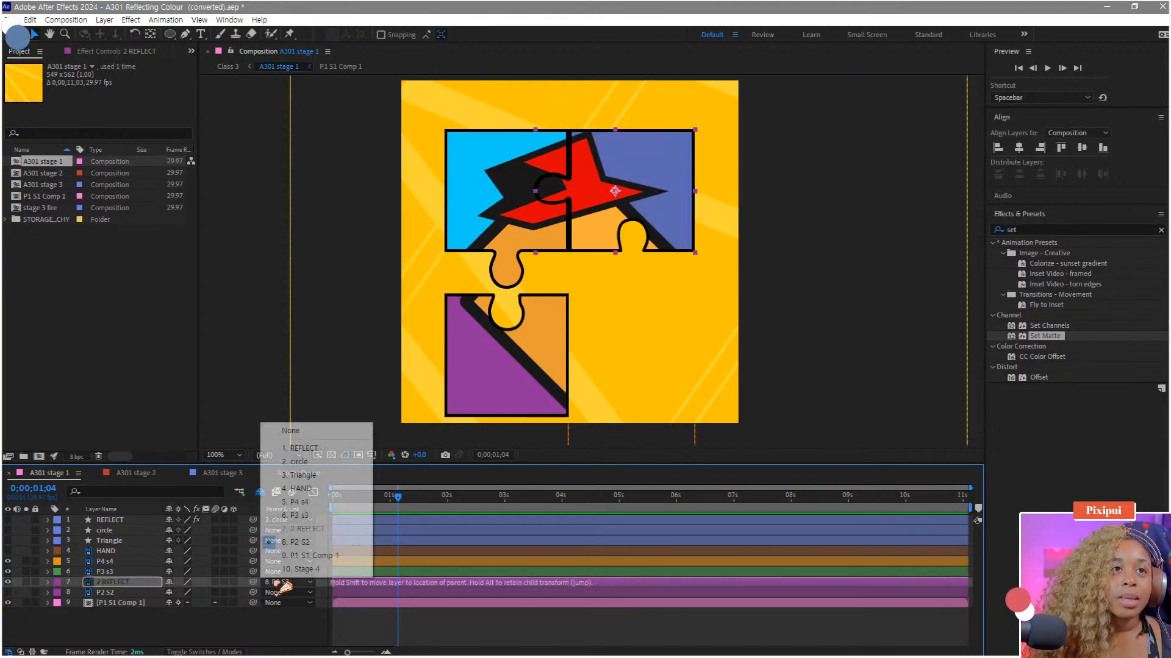
click(286, 430)
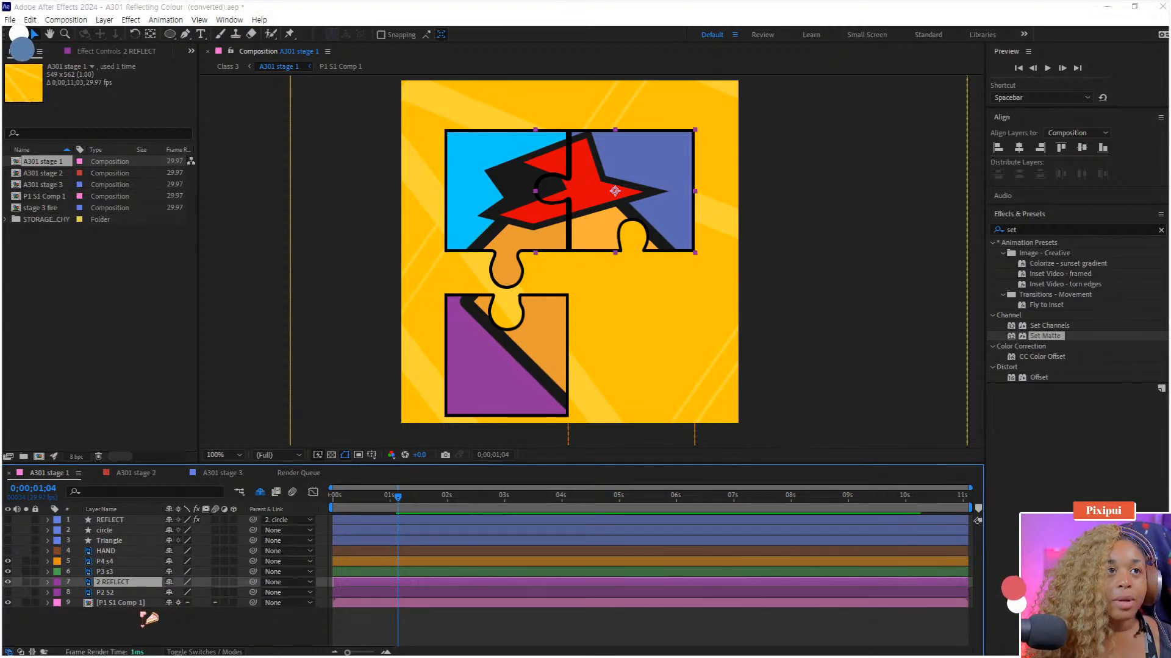
key(ctrl+shift+c)
key(Return)
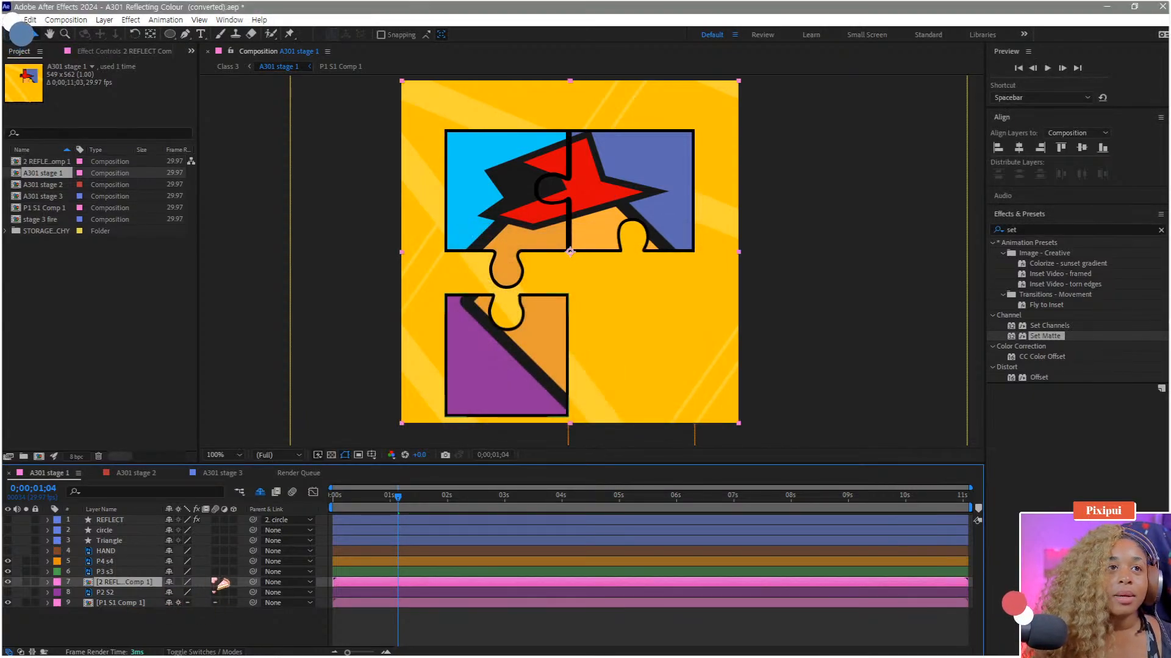
Step: Parent 2 REFLECT Comp 1 to P2 S2 and move the playhead to 0;00;01;02
drag(253, 582, 104, 593)
mouse_move(419, 501)
mouse_down()
mouse_move(485, 512)
mouse_move(364, 512)
mouse_move(384, 528)
mouse_move(337, 534)
mouse_move(366, 499)
mouse_move(404, 507)
mouse_up()
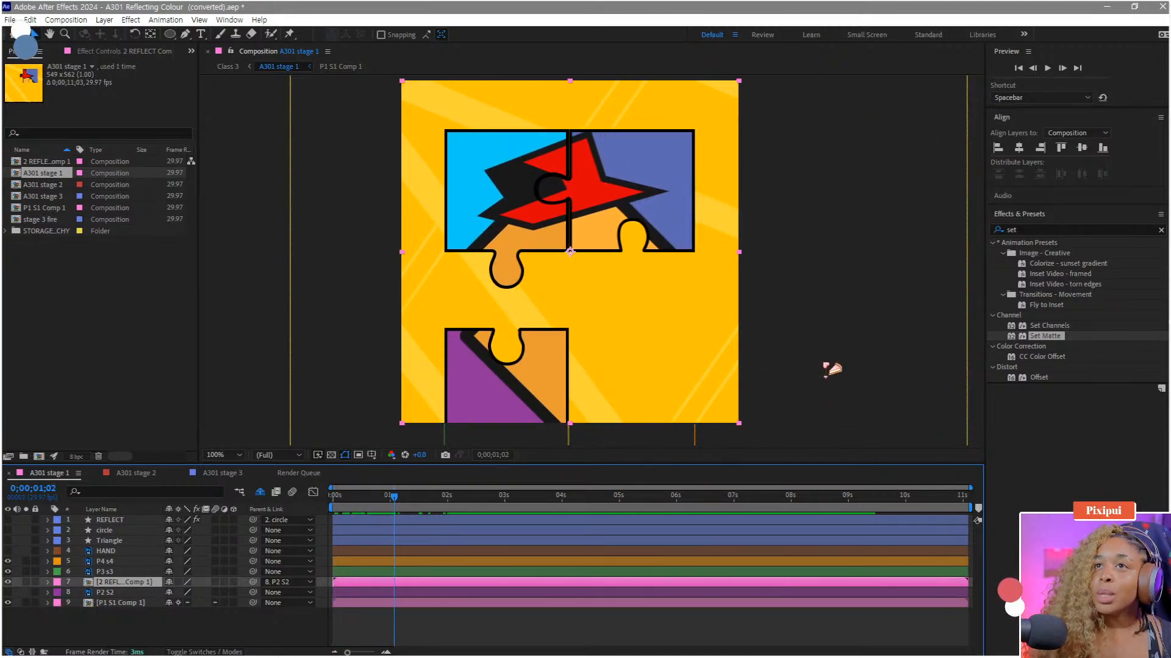
Step: Apply Set Matte to 2 REFLECT Comp 1 with P1 S1 Comp 1 as the matte layer, try moving the layer, and undo the move
drag(1052, 346, 128, 583)
click(178, 583)
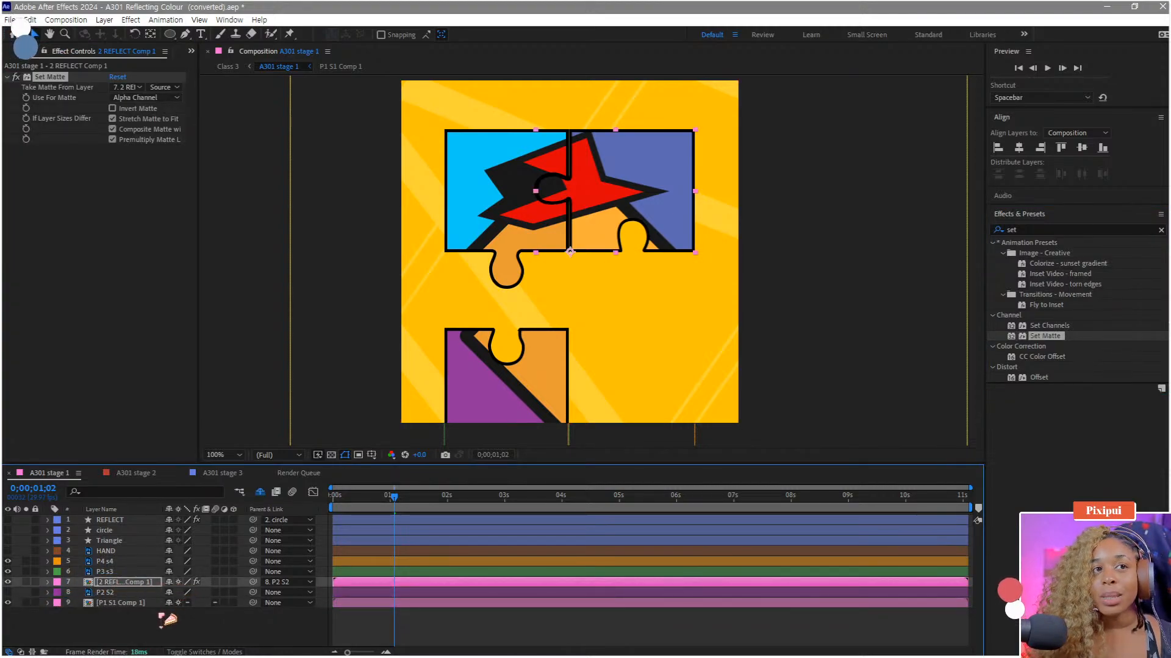
click(130, 87)
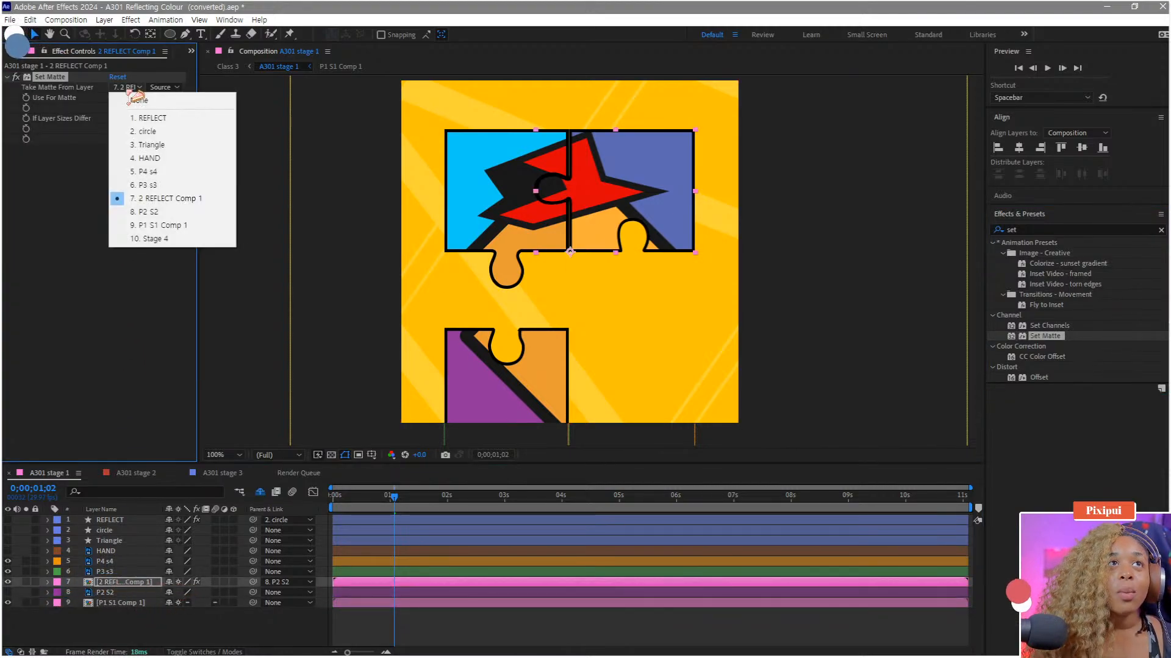
click(186, 227)
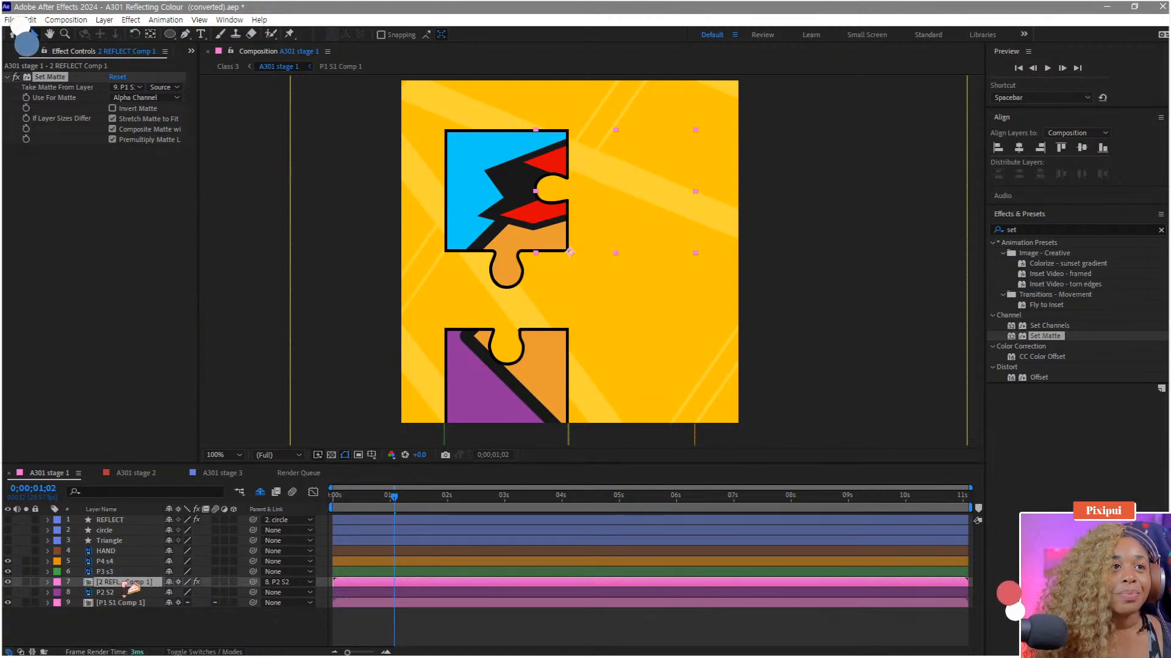
drag(597, 213, 546, 258)
key(ctrl+z)
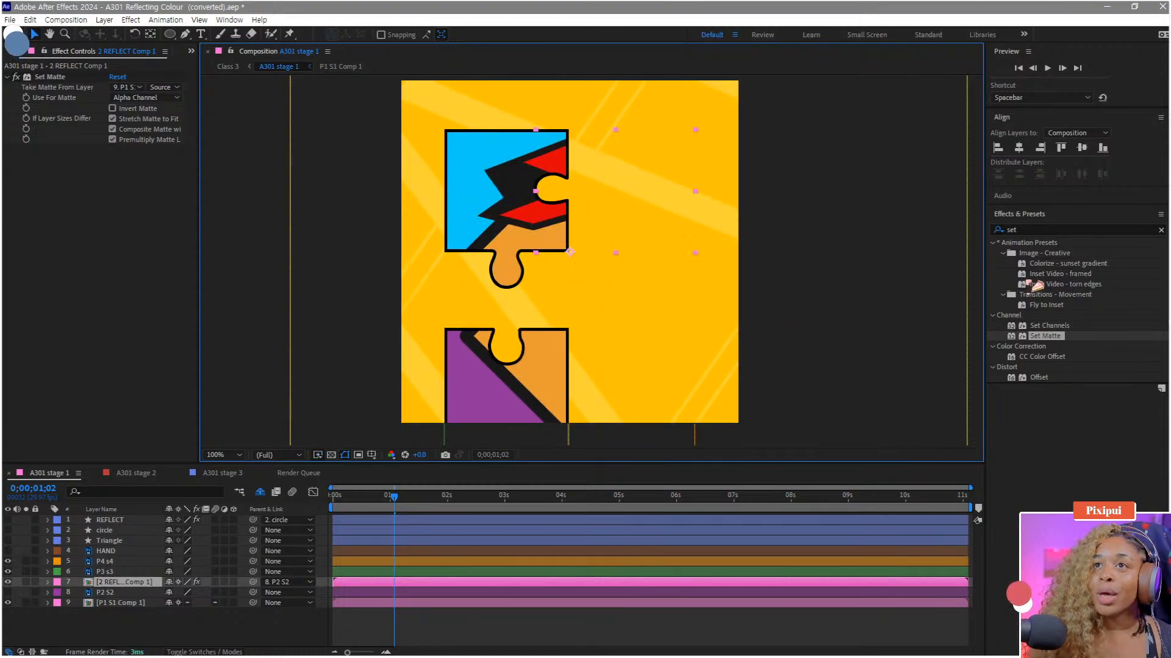
Step: Apply Gaussian Blur (Legacy) to 2 REFLECT Comp 1 with a Blurriness of 19.9, and shift the layer slightly left over piece P1
click(1047, 230)
text(gauss)
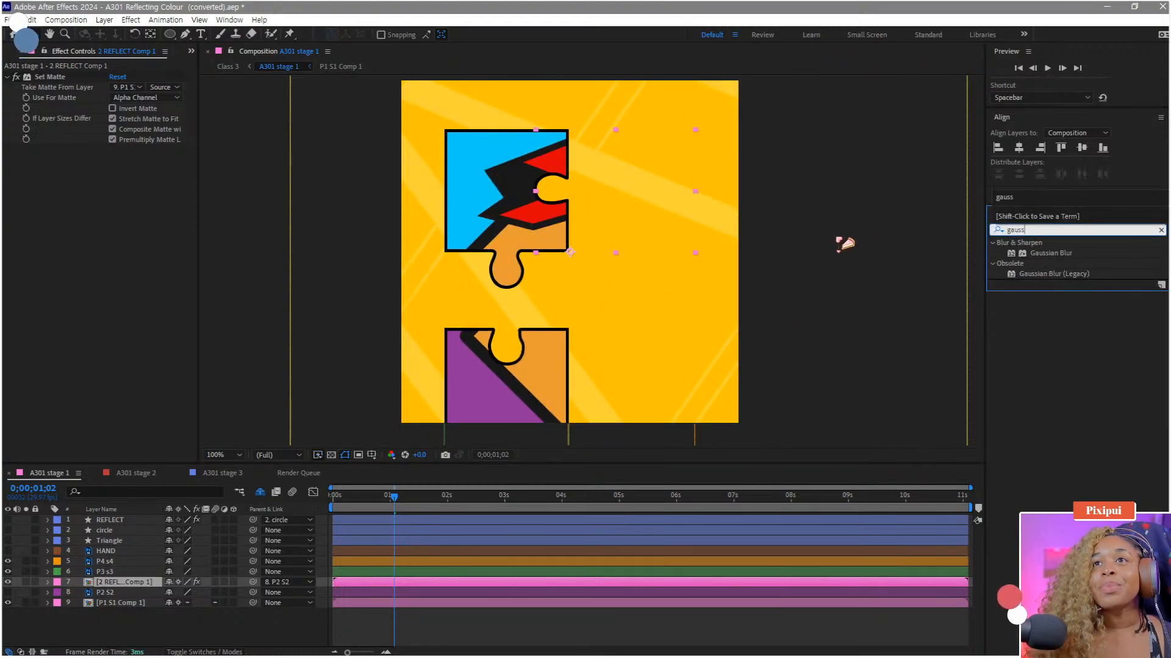
drag(1064, 276, 152, 584)
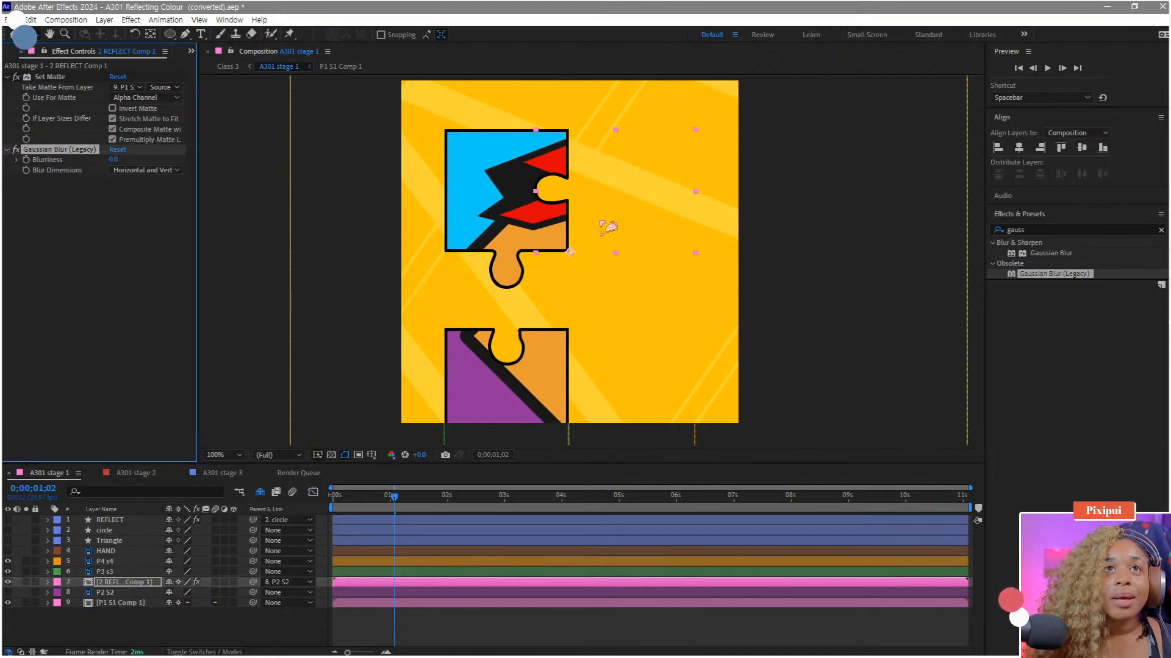
drag(608, 227, 589, 225)
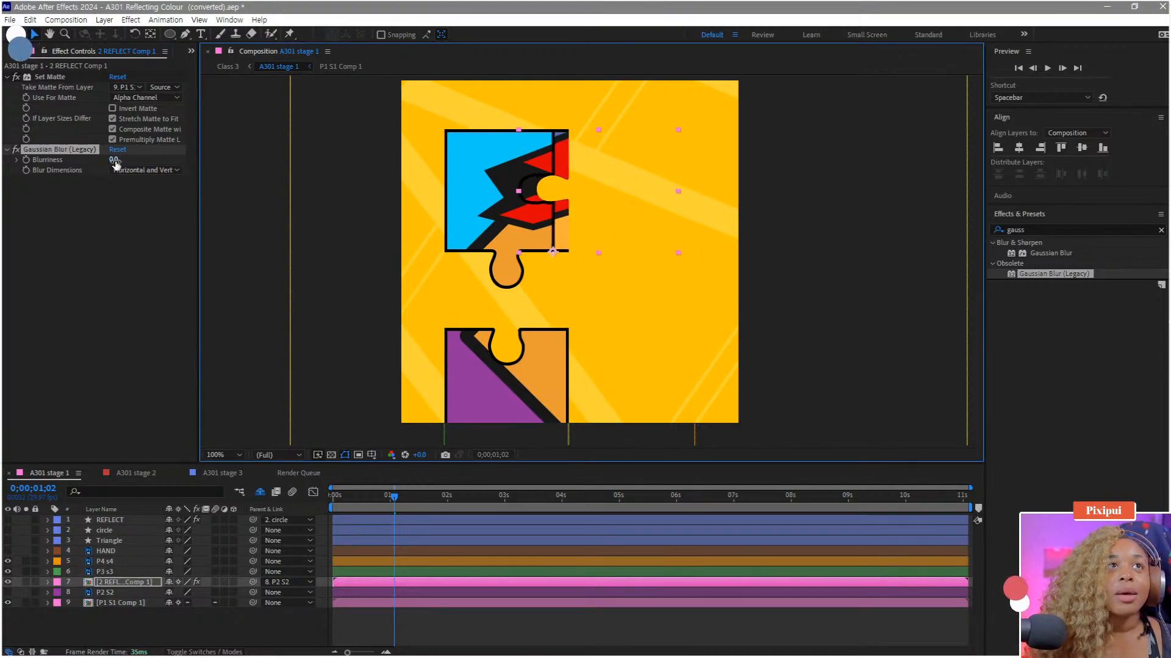
drag(113, 159, 244, 170)
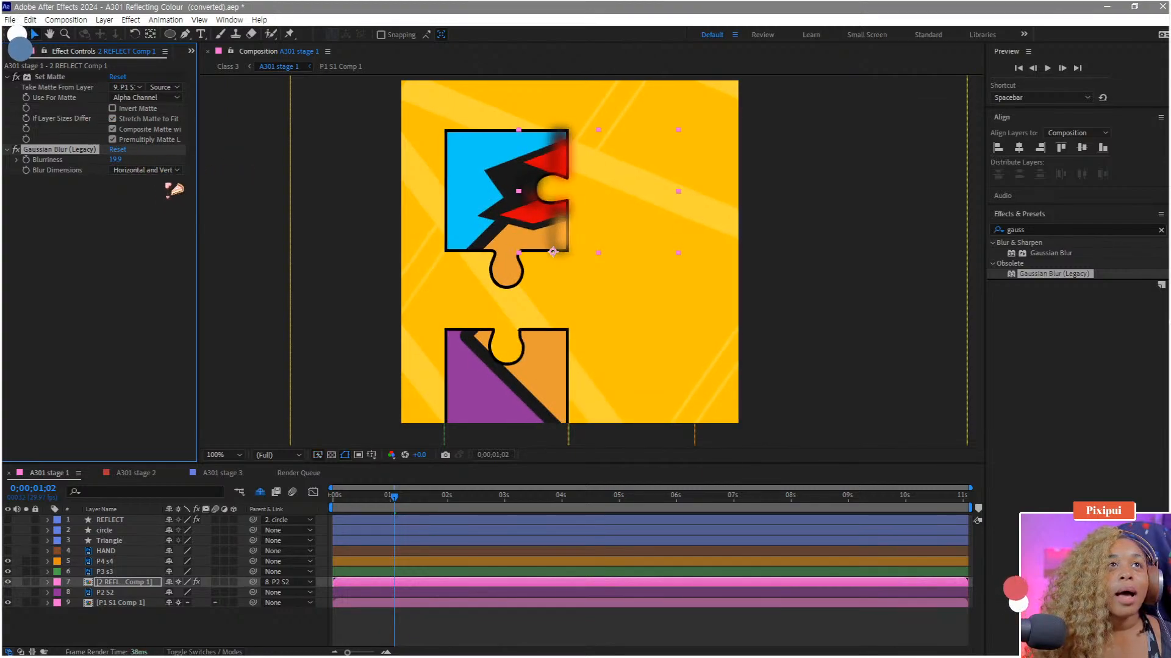
Step: Apply Brightness & Contrast to 2 REFLECT Comp 1, set its Brightness to 93, and deselect the layer
key(ctrl+5)
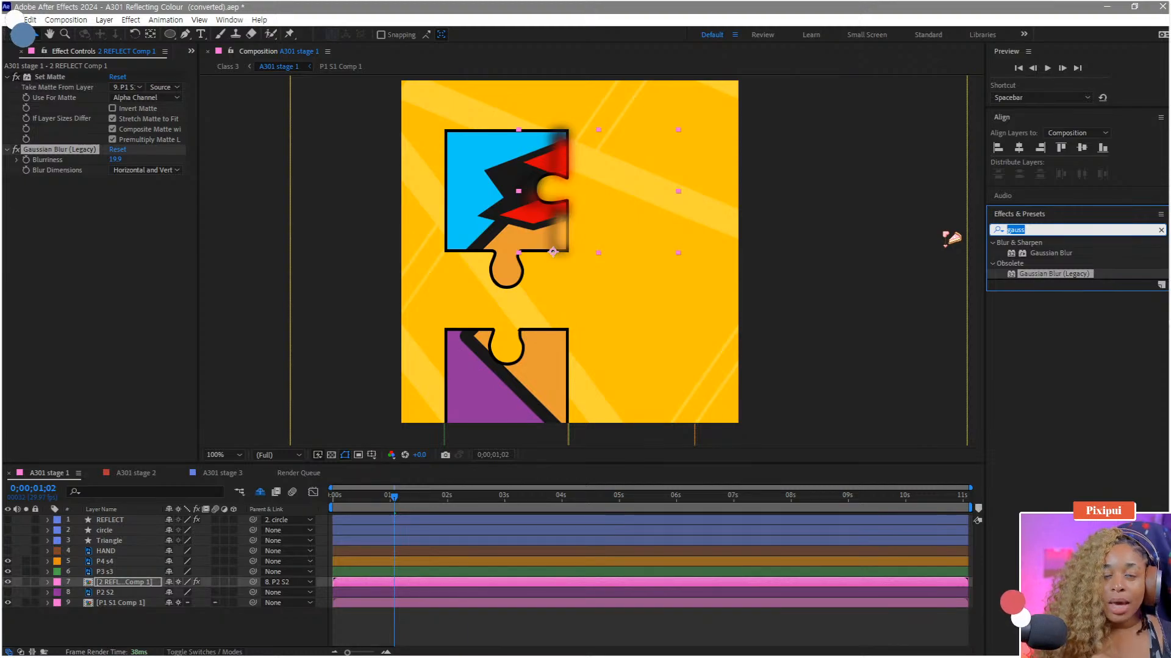
text(cont)
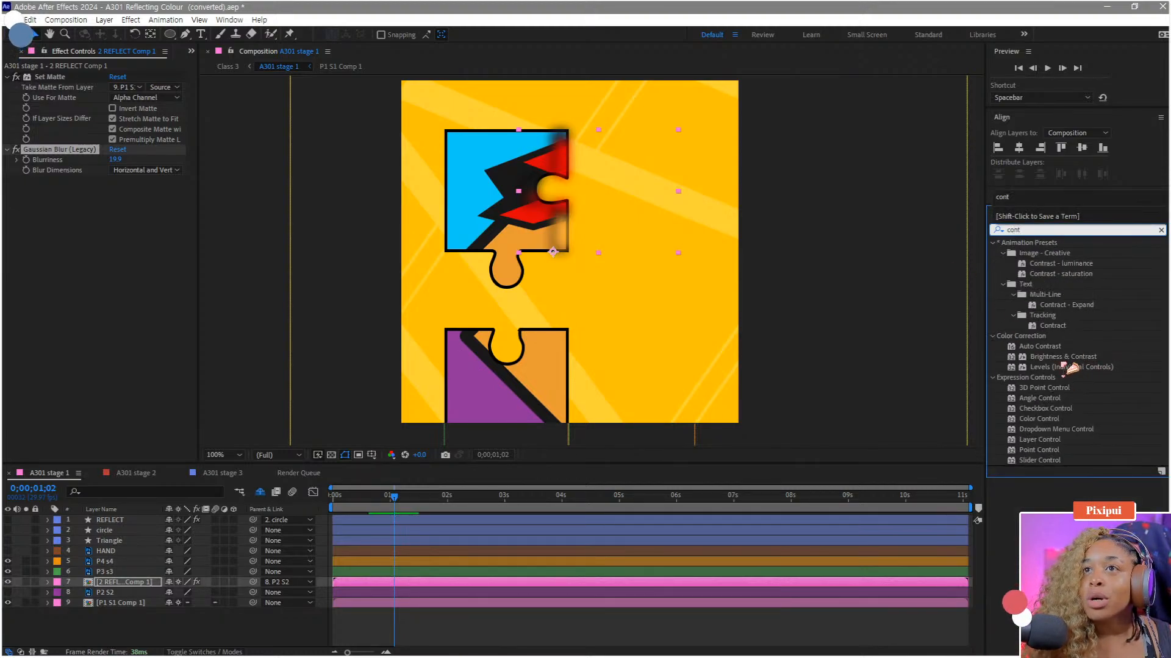
drag(1064, 358, 175, 313)
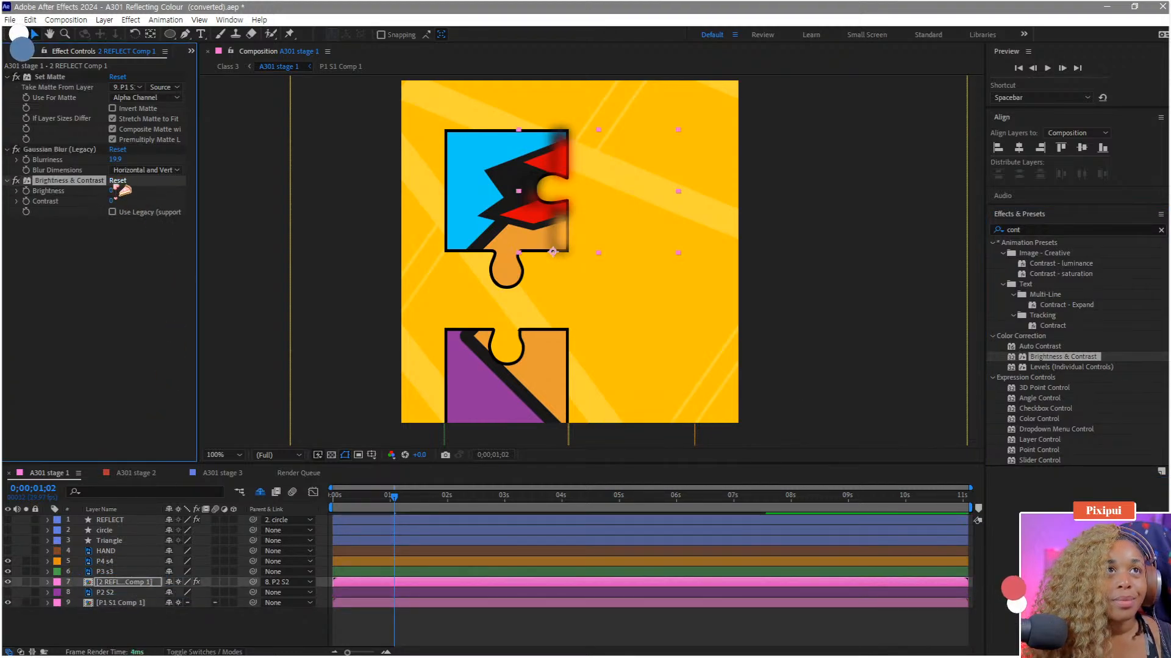
drag(129, 189, 149, 203)
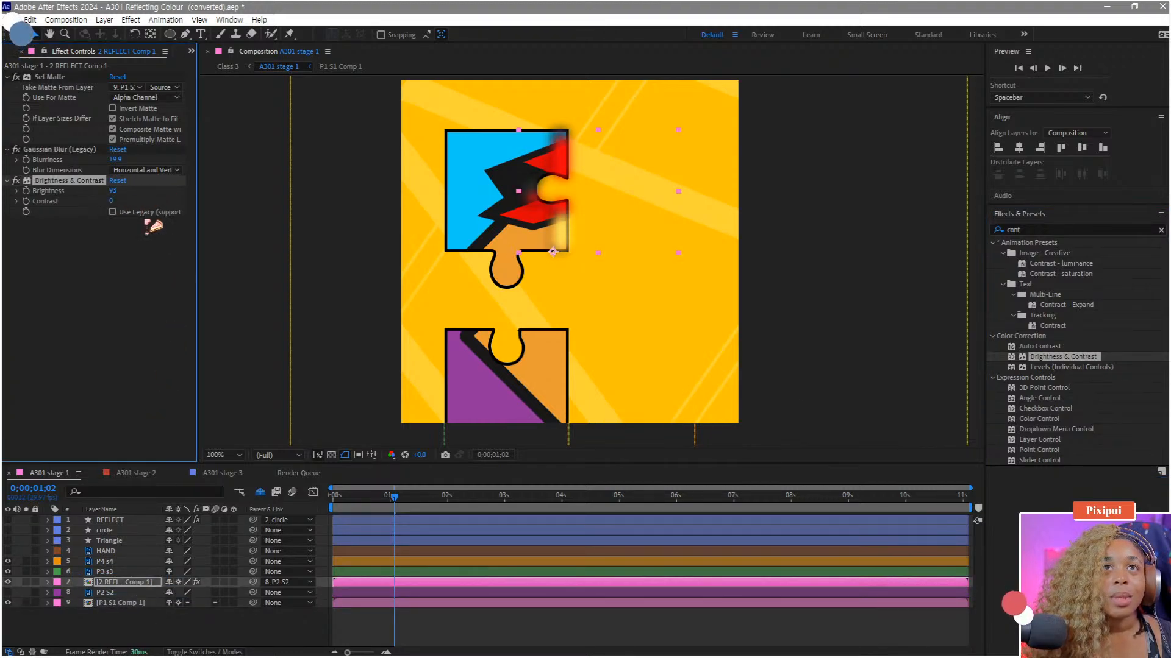
click(334, 438)
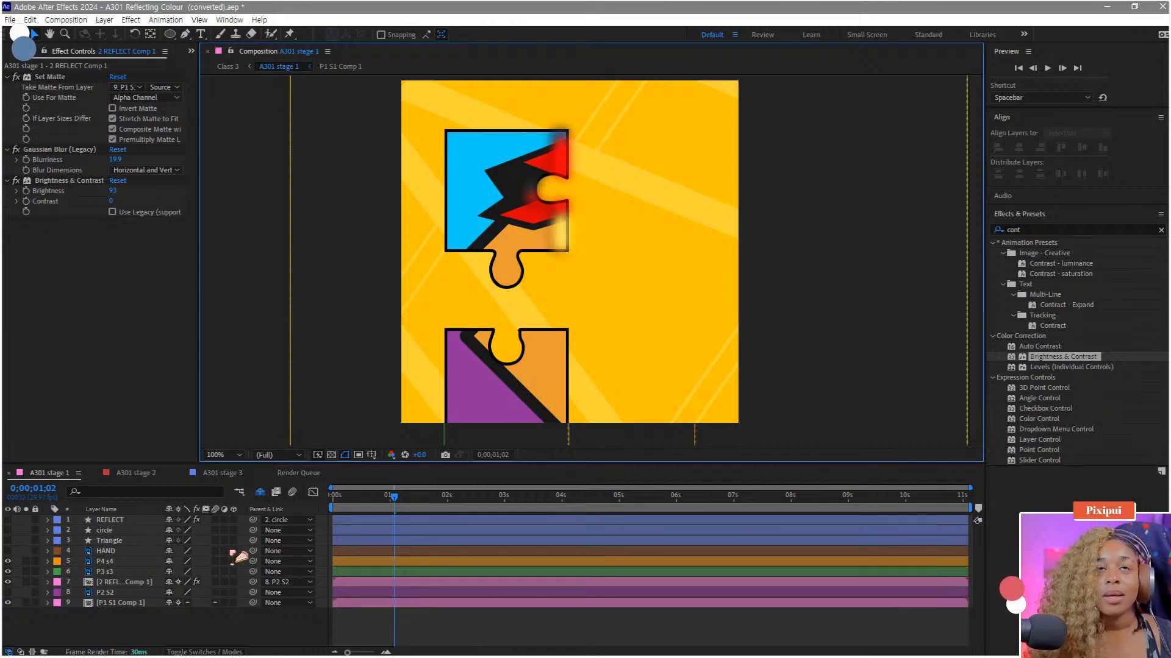
Step: Show the P2 S2 layer and preview the puzzle animation from 0;00;00;00, stopping at 0;00;01;06
drag(395, 497, 367, 511)
drag(8, 602, 8, 592)
drag(367, 501, 195, 522)
key(space)
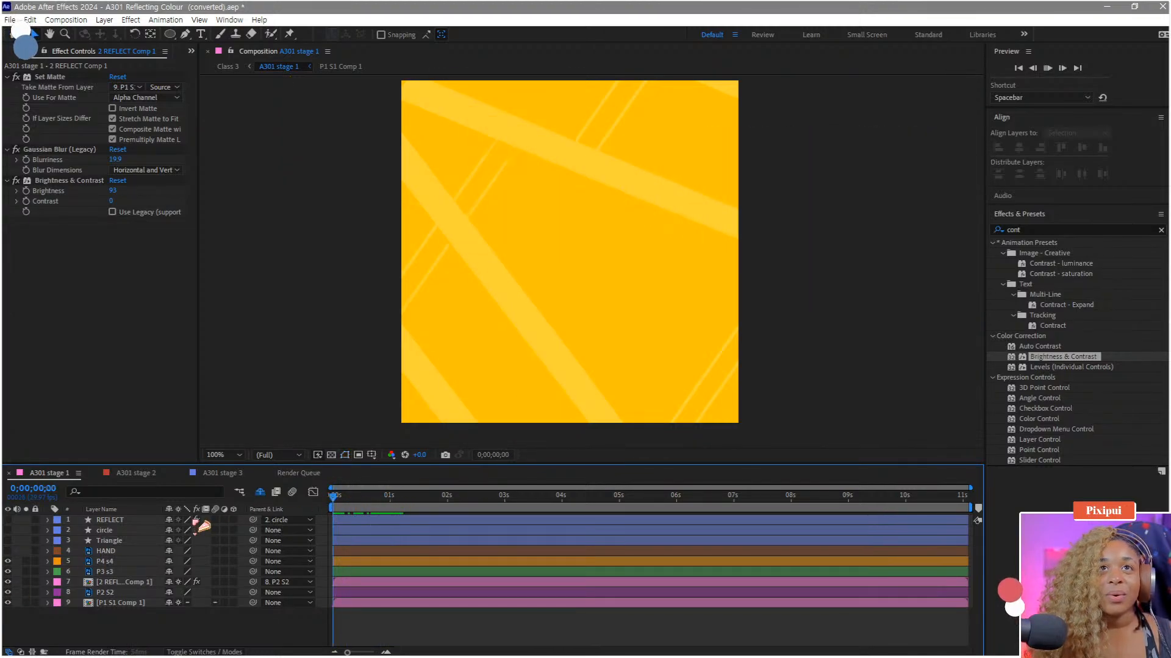
key(space)
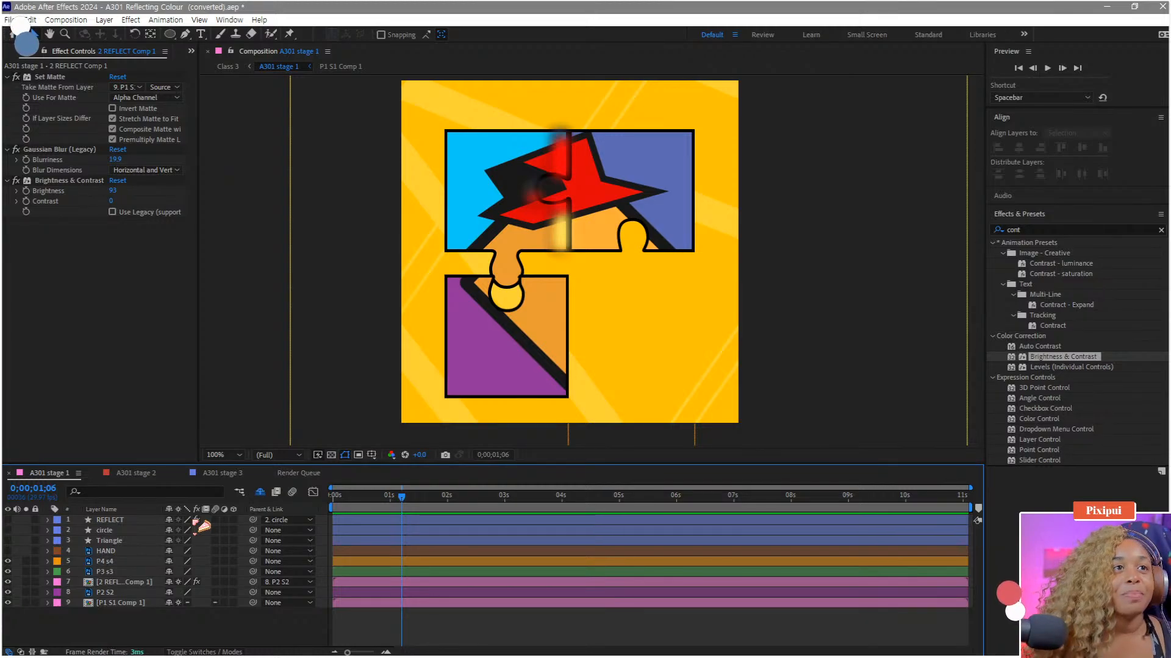
Step: Try changing the Scale of 2 REFLECT Comp 1, and undo the change
click(152, 582)
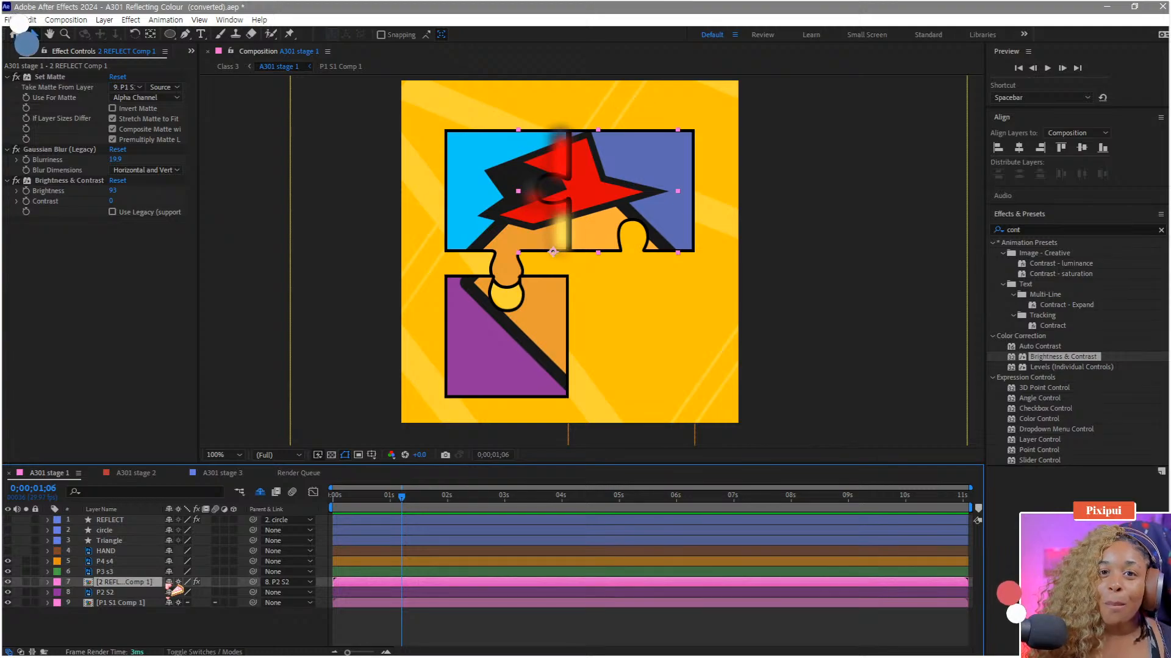
key(s)
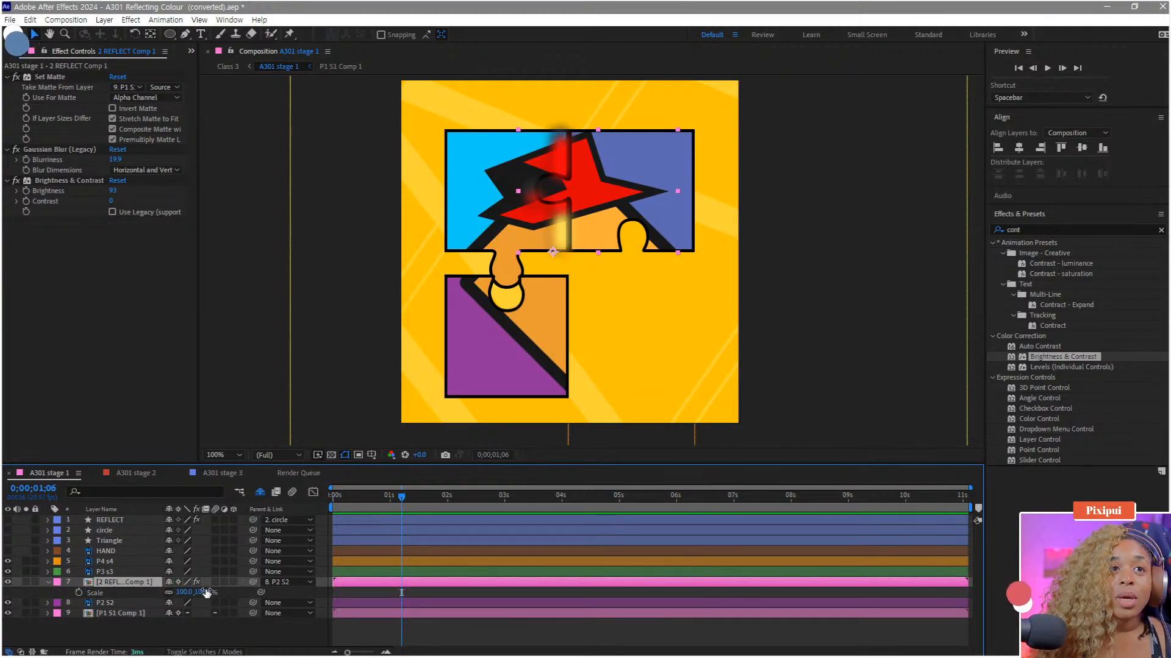
drag(207, 593, 216, 591)
key(ctrl+z)
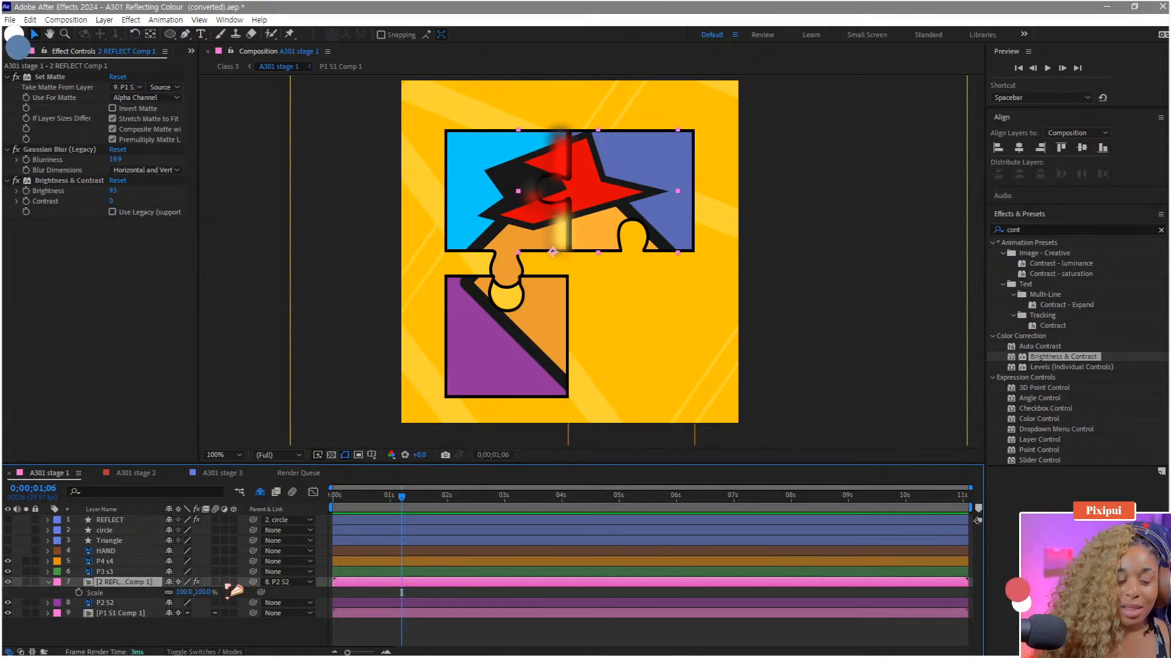
Step: Set an Opacity keyframe on 2 REFLECT Comp 1, reveal the P2 S2 keyframes for comparison, and move the Opacity keyframe to 0;00;01;01
key(t)
click(79, 592)
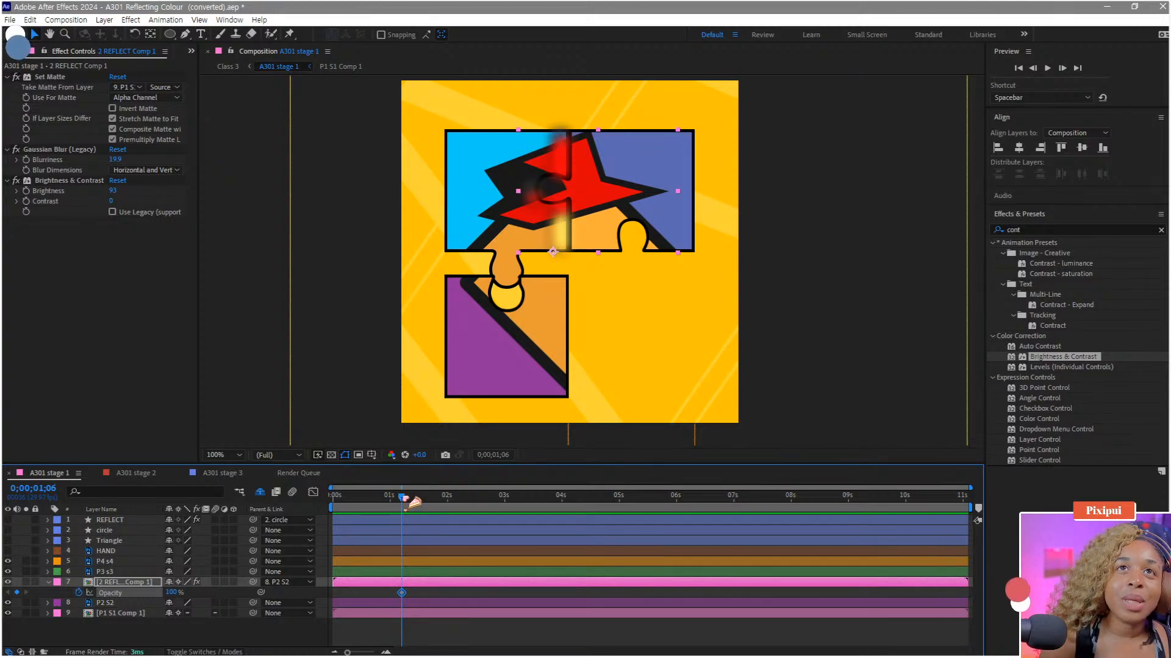
drag(405, 498, 413, 499)
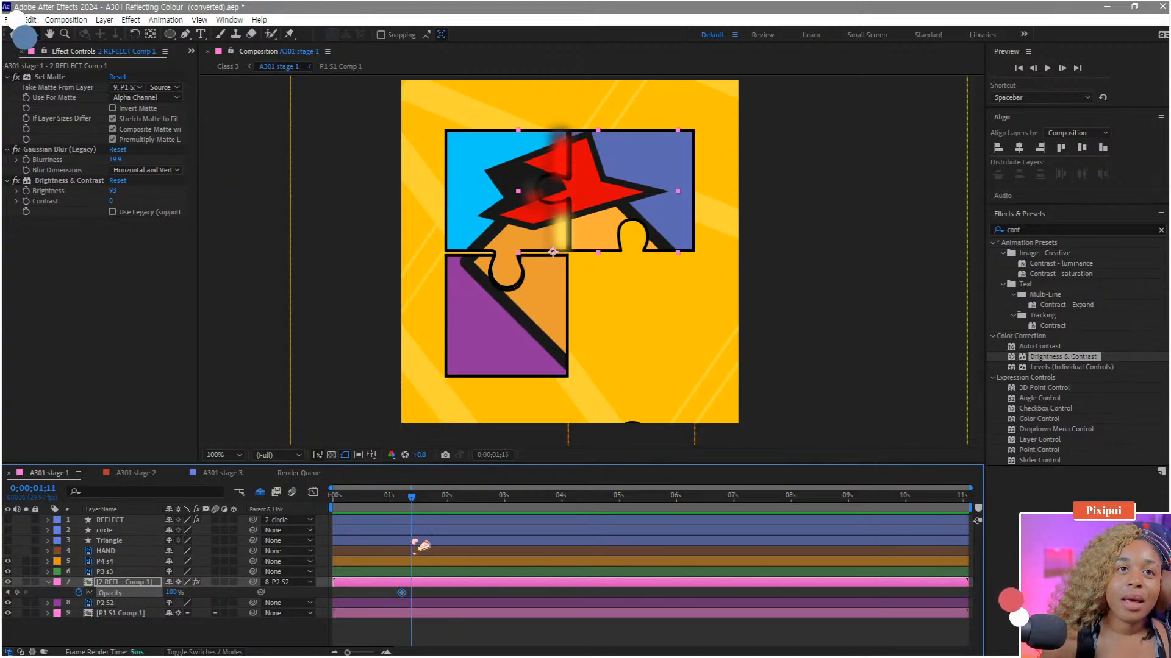
key(=)
key(=)
drag(387, 573, 531, 570)
click(469, 604)
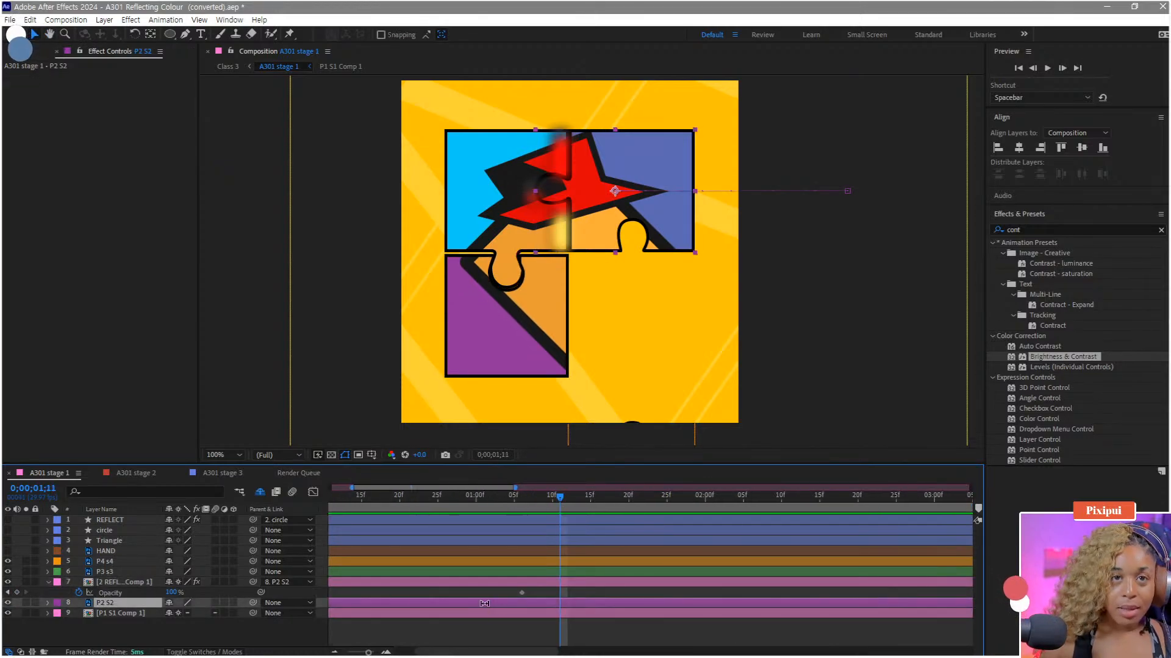
key(u)
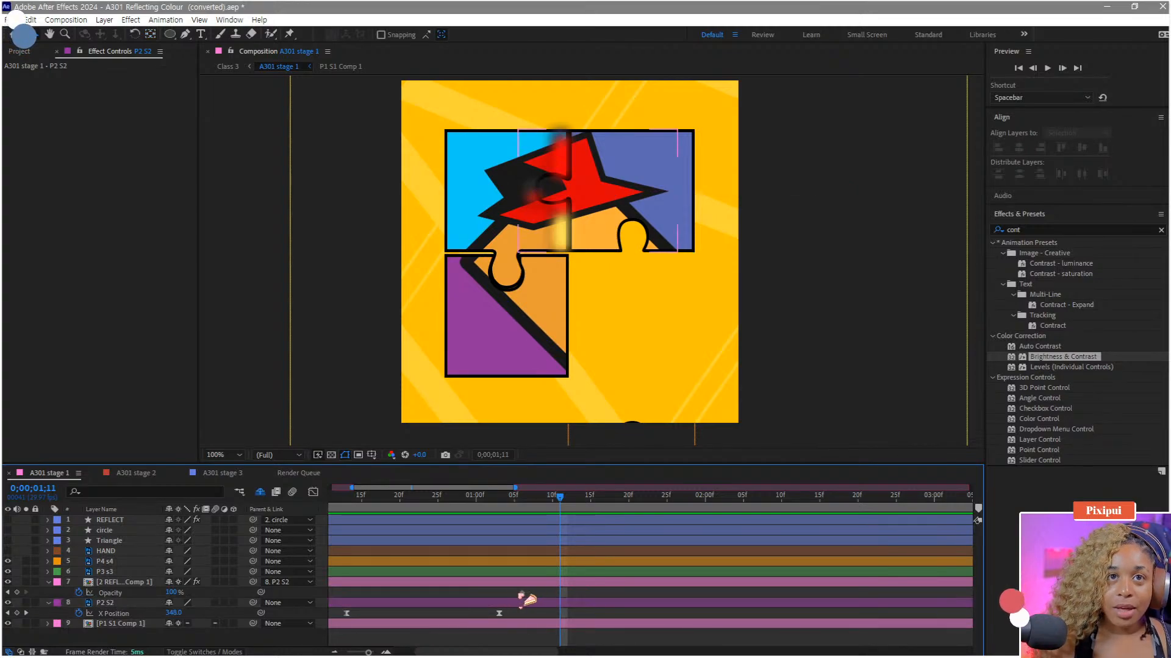
drag(521, 592, 483, 592)
Step: Add 100% Opacity keyframes to 2 REFLECT Comp 1 at 0;00;01;04 and 0;00;01;09, and preview from 0;00;00;26
click(511, 503)
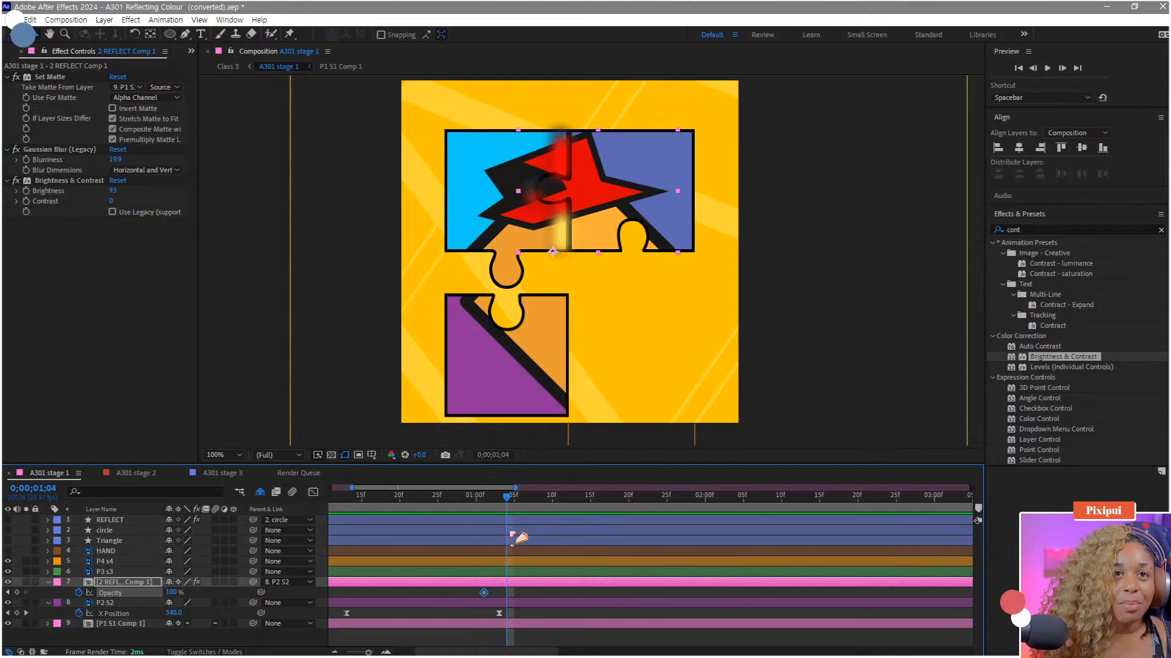
click(546, 502)
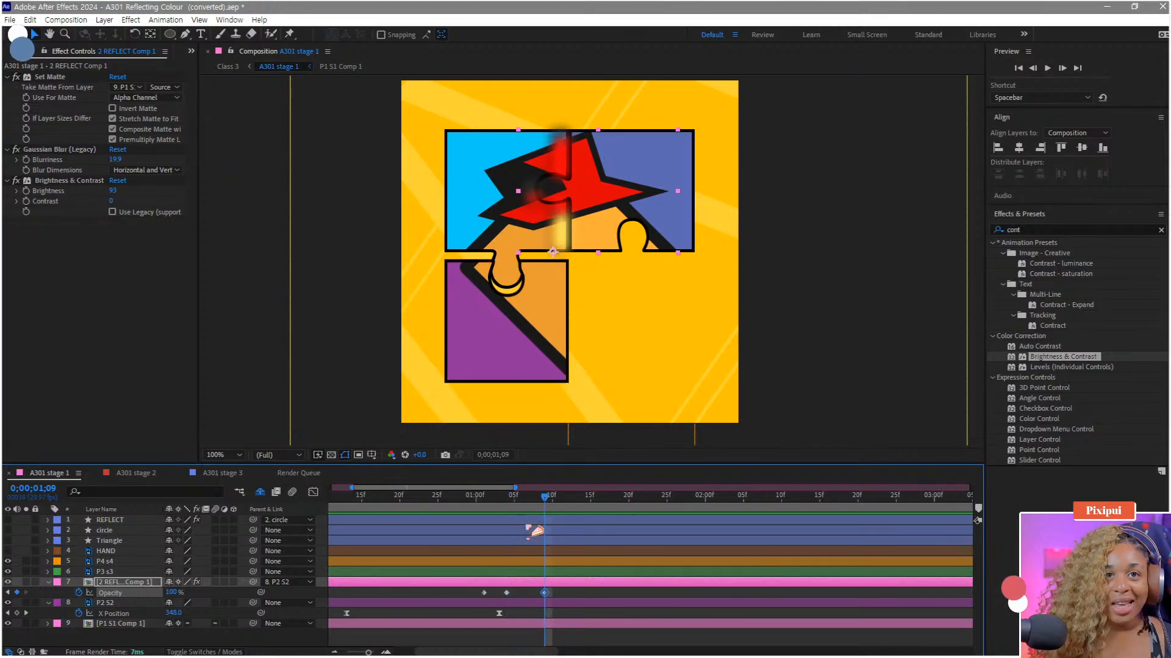
click(507, 501)
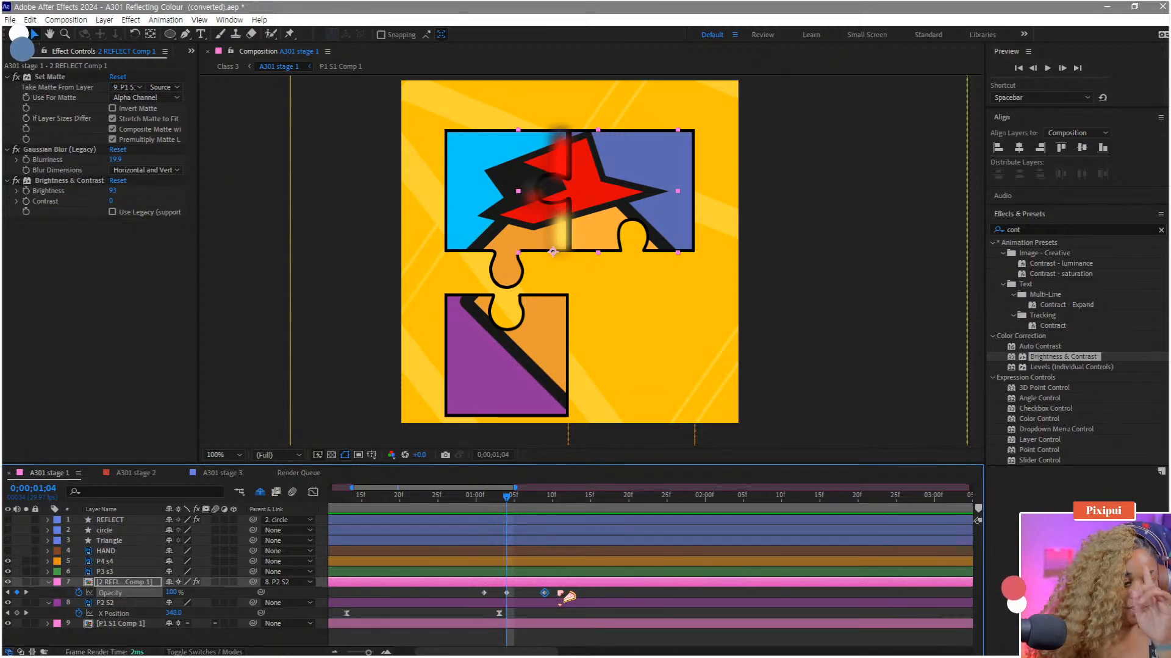
click(445, 495)
key(space)
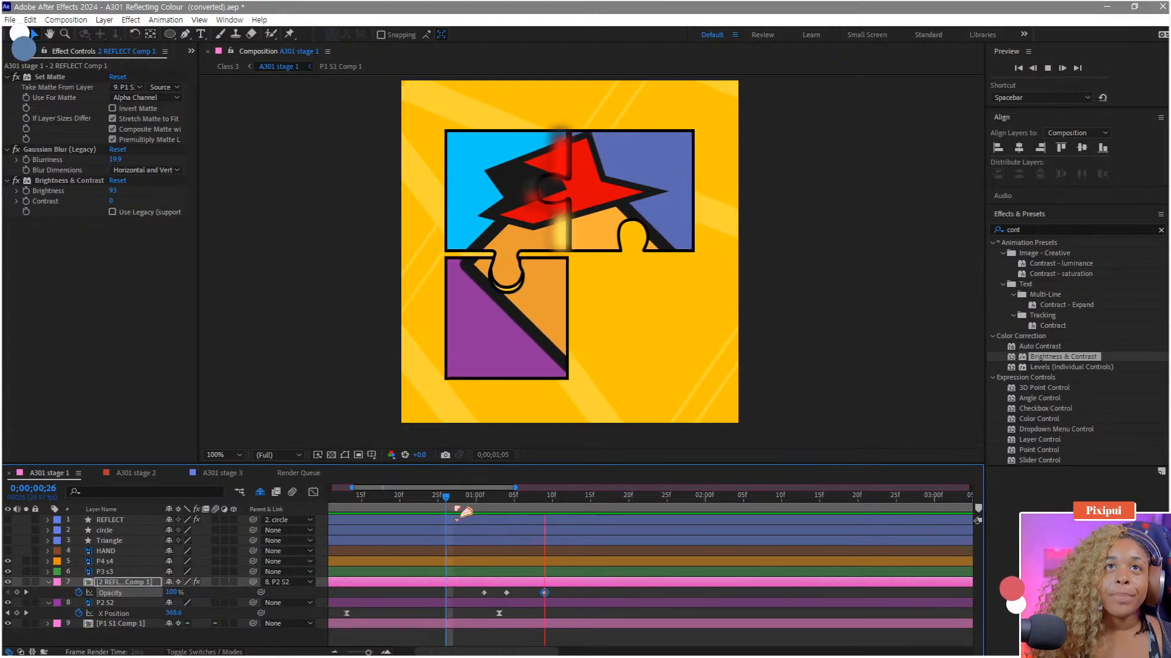
key(space)
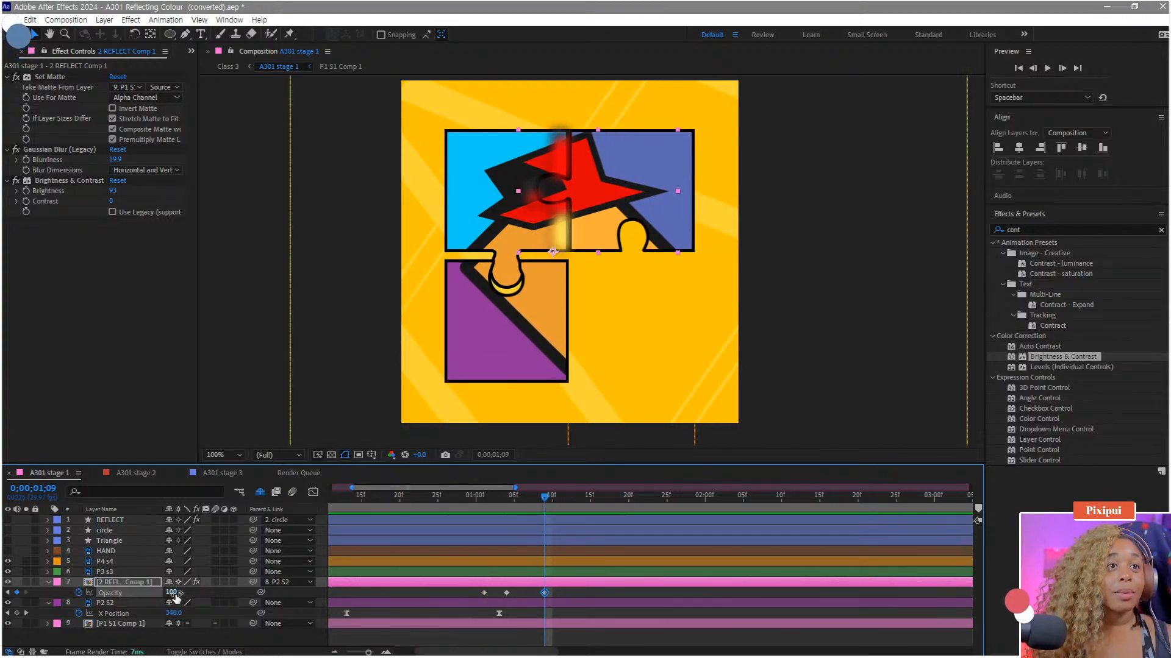
Step: Set the last Opacity keyframe of 2 REFLECT Comp 1 to 0%, move it to 0;00;01;07, and preview the fade
click(469, 497)
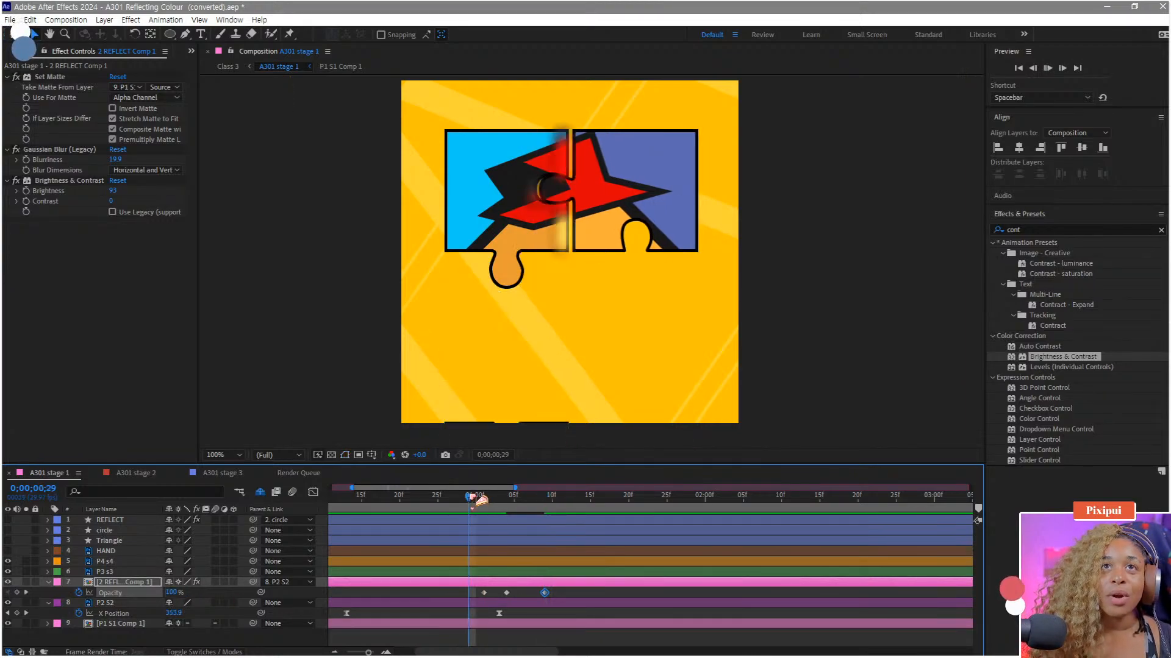
key(space)
drag(545, 593, 532, 597)
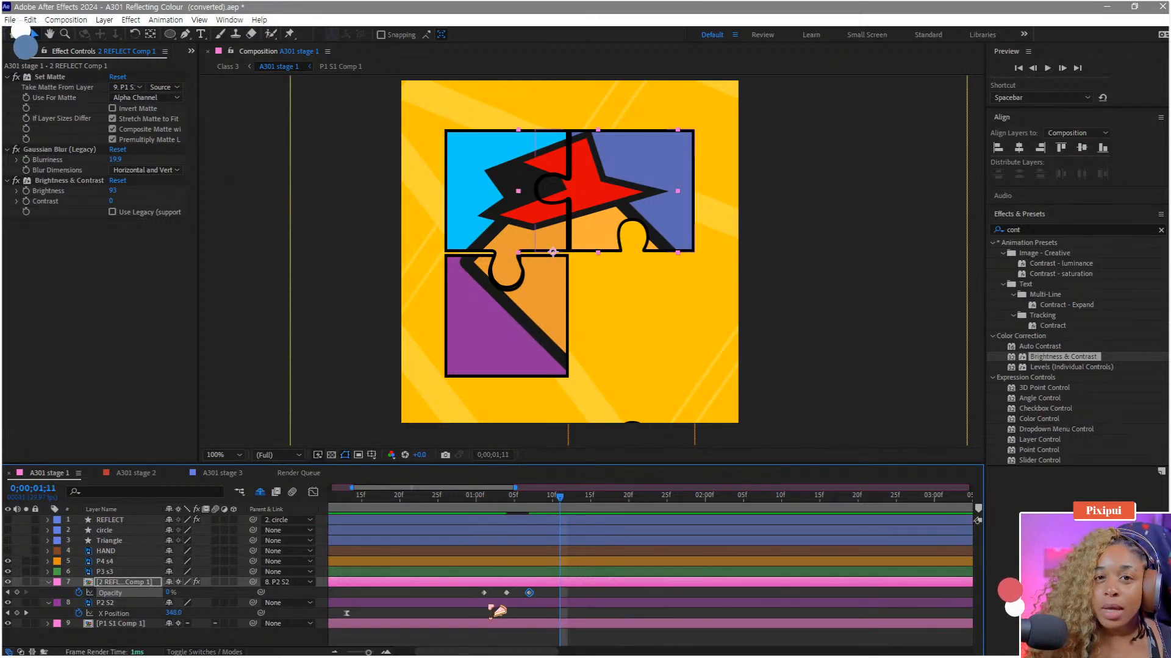
click(479, 507)
key(space)
key(space)
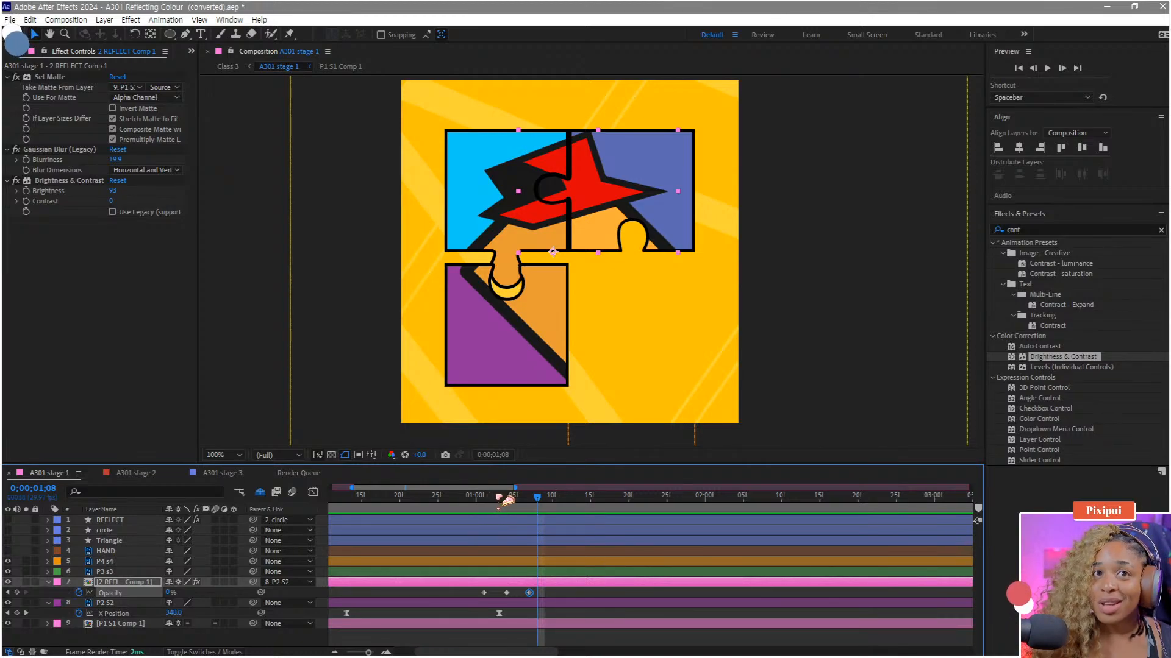
Step: Preview the reflection's fade again and apply Easy Ease to the last Opacity keyframe
drag(486, 503, 455, 508)
key(space)
key(space)
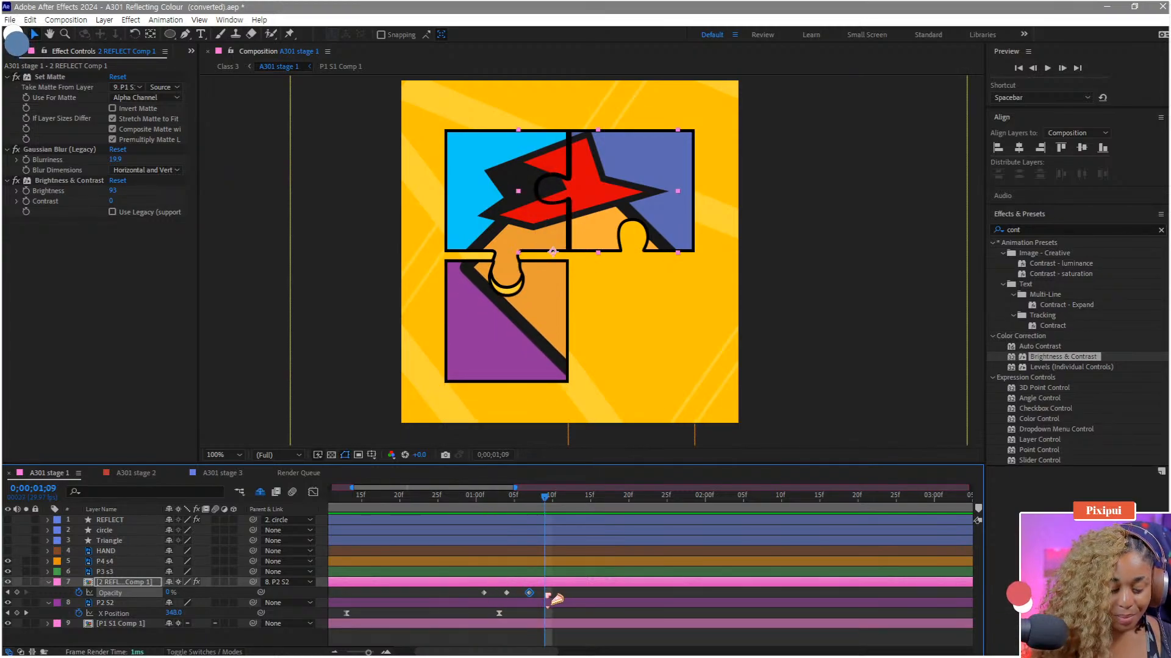
key(space)
key(space)
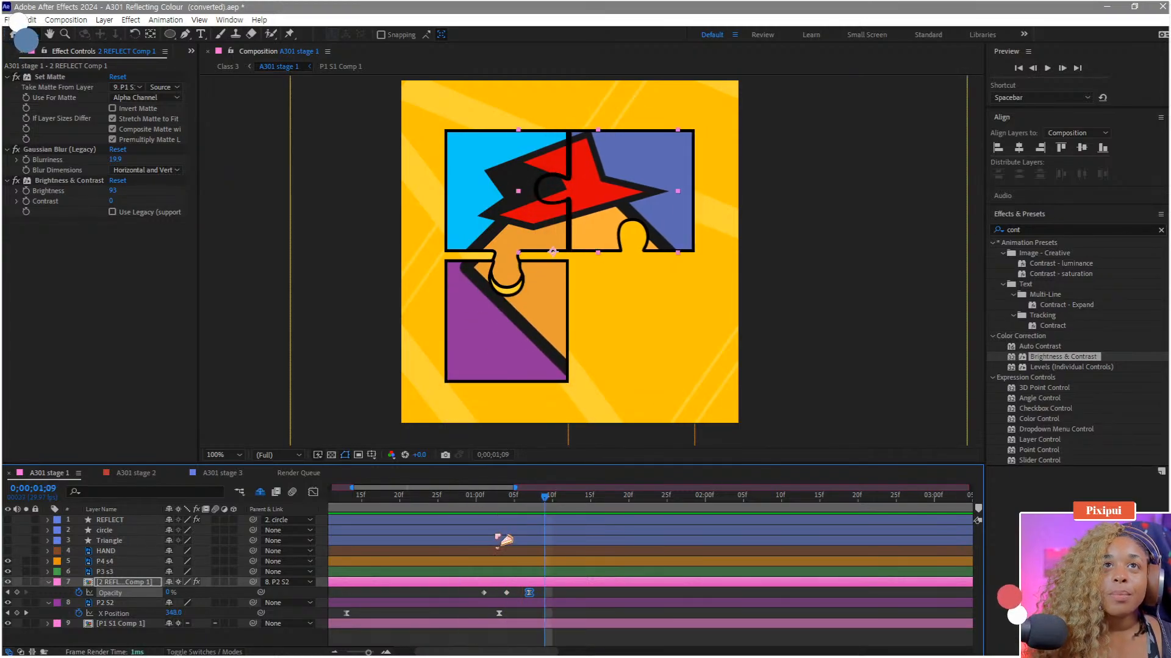
Step: Tighten the three Opacity keyframes to 0;00;01;00, 0;00;01;02 and 0;00;01;05, and preview the faster fade
drag(473, 591, 515, 593)
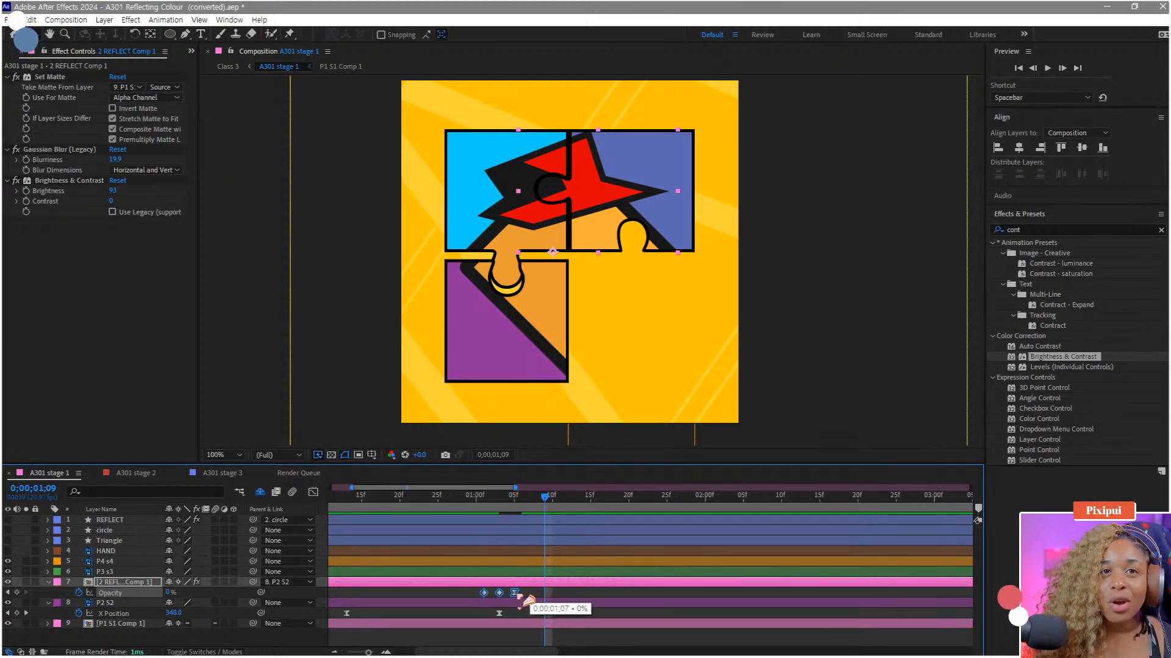
drag(471, 497, 522, 497)
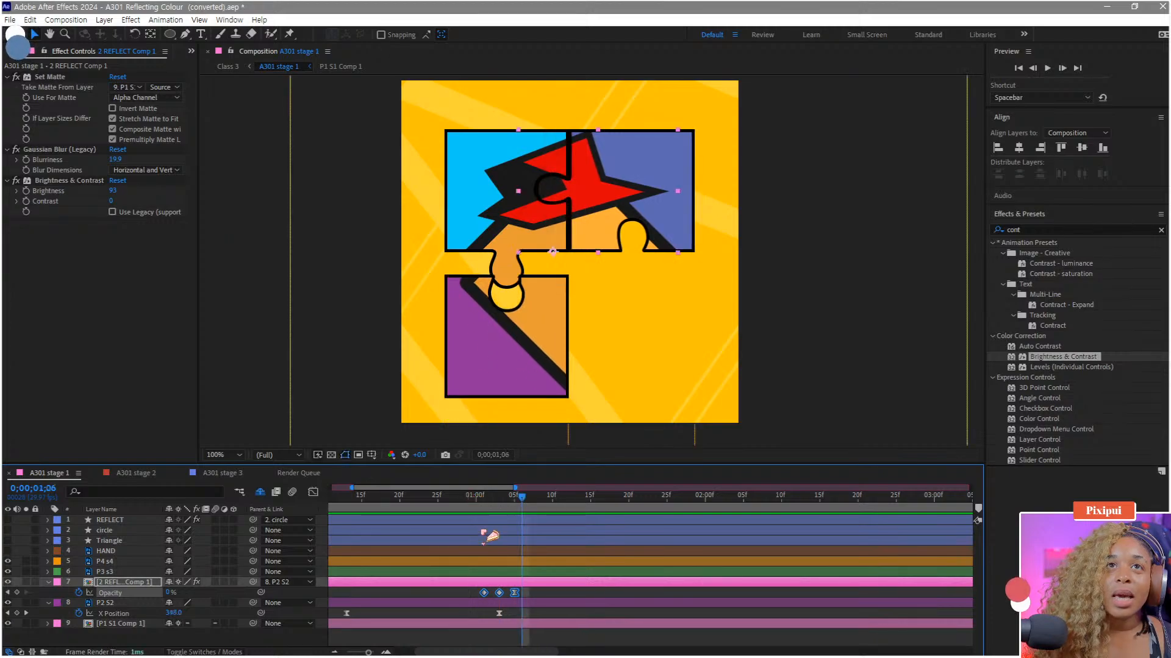
click(464, 595)
drag(499, 593, 491, 593)
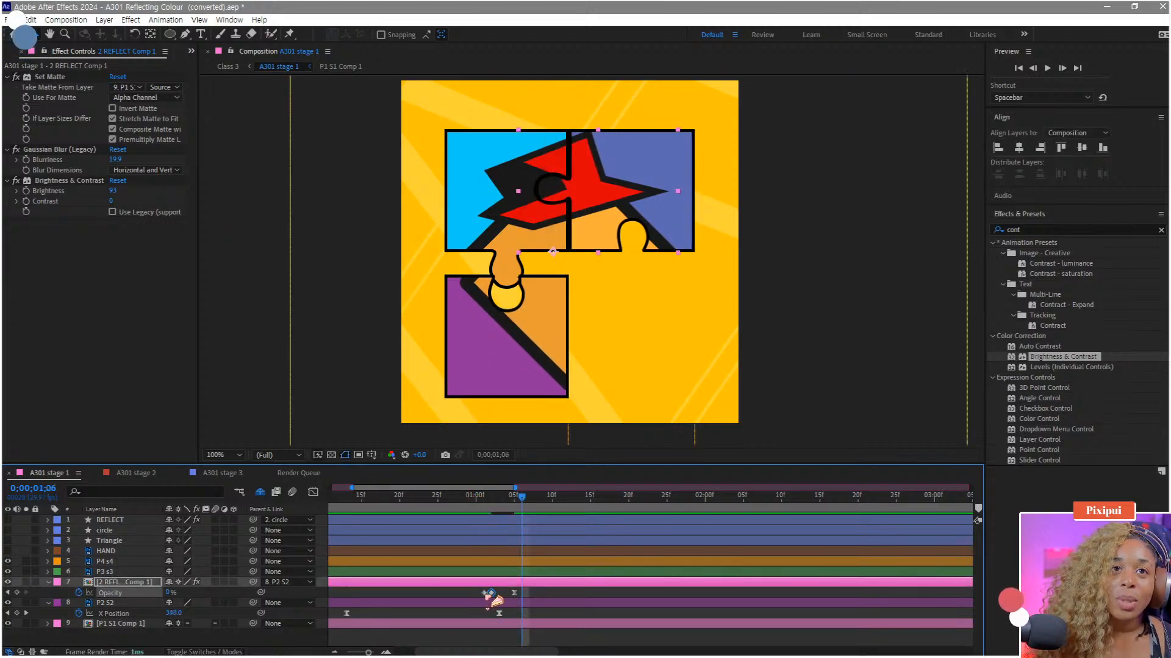
click(447, 495)
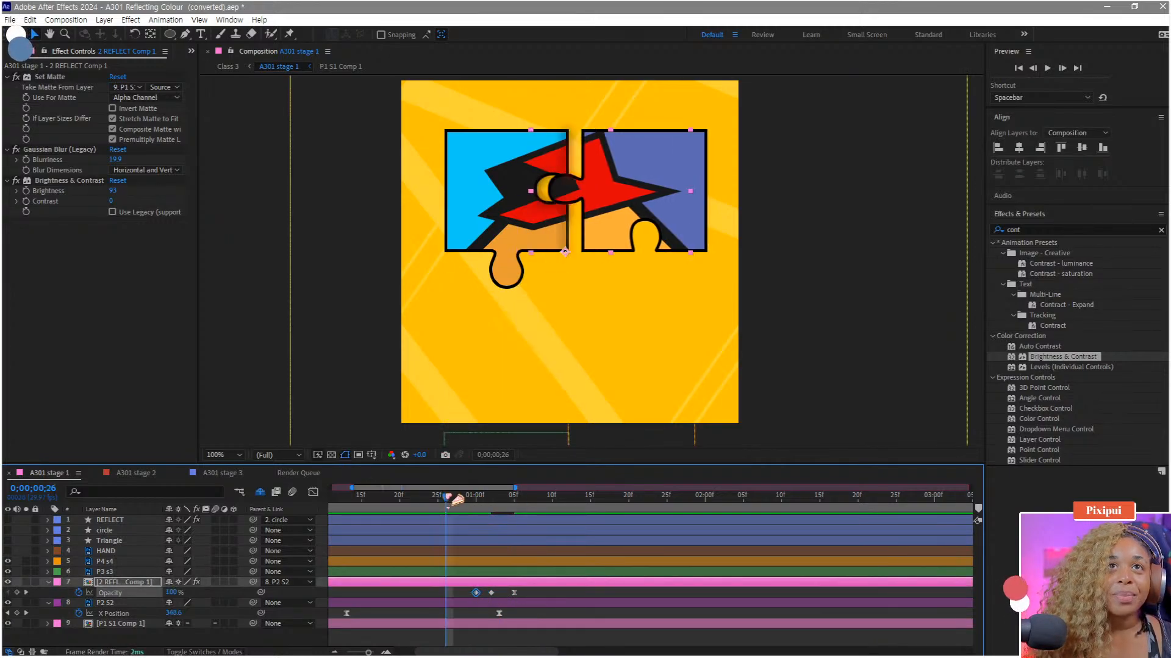
key(space)
key(space)
Step: Move the last Opacity keyframe of 2 REFLECT Comp 1 to 0;00;01;06 and preview the fade
click(518, 599)
drag(514, 594, 522, 594)
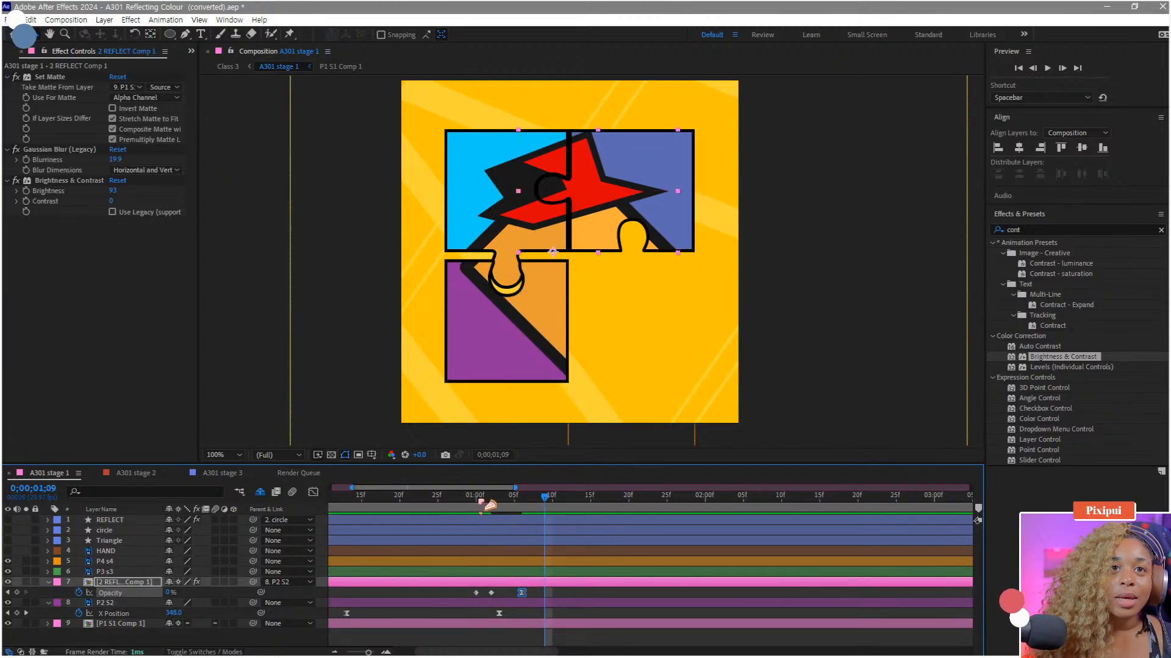
click(439, 500)
key(space)
key(space)
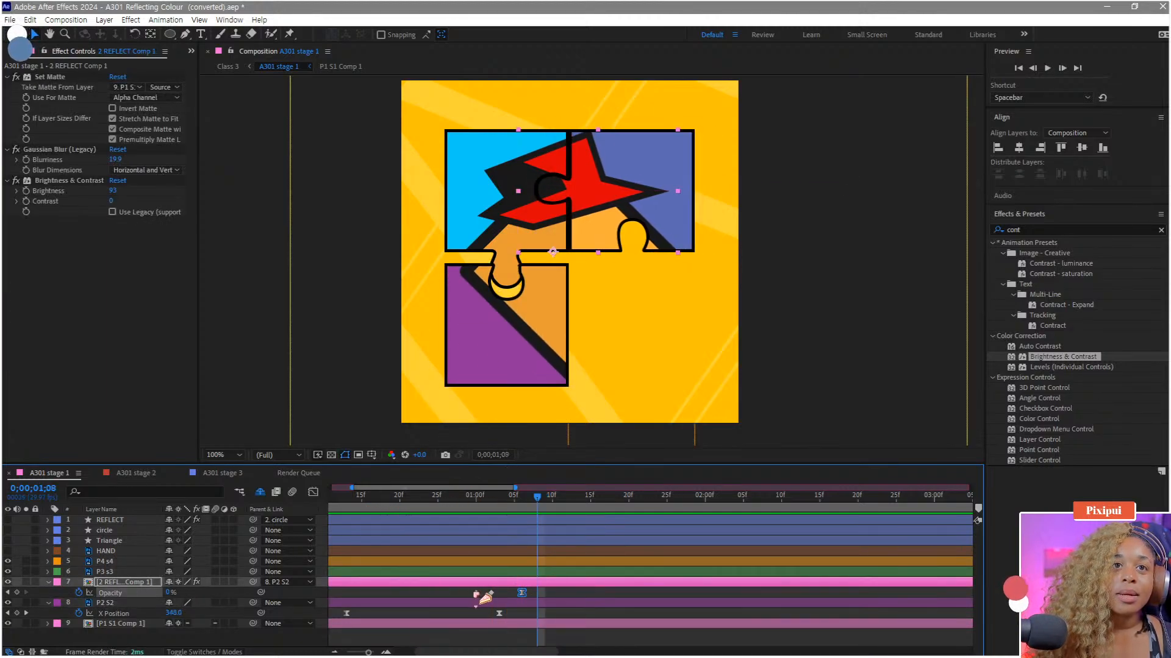
Step: Set a Position keyframe on 2 REFLECT Comp 1 at 0;00;01;04 and reveal all of the layer's keyframed properties
drag(501, 506, 509, 517)
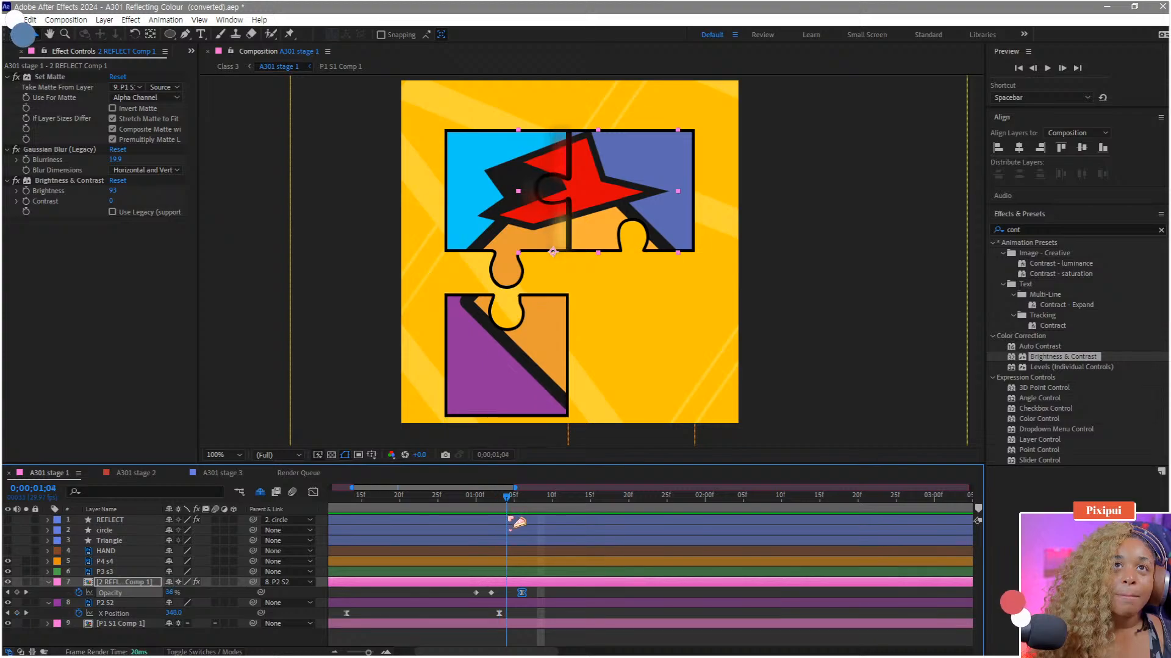
key(p)
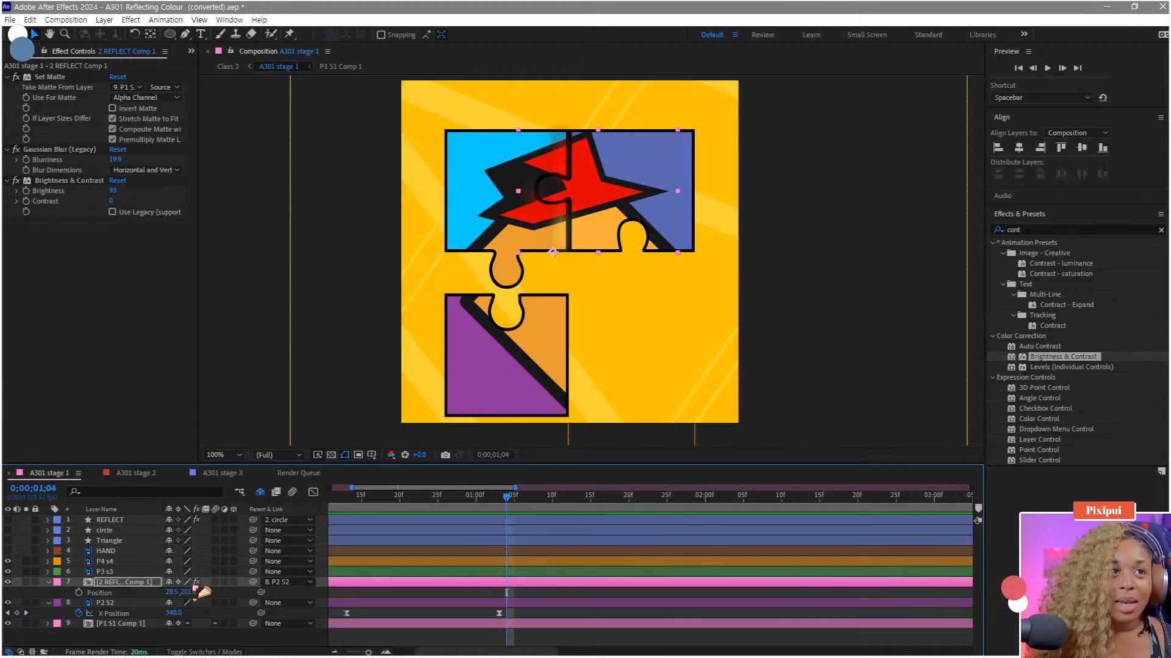
click(78, 593)
key(u)
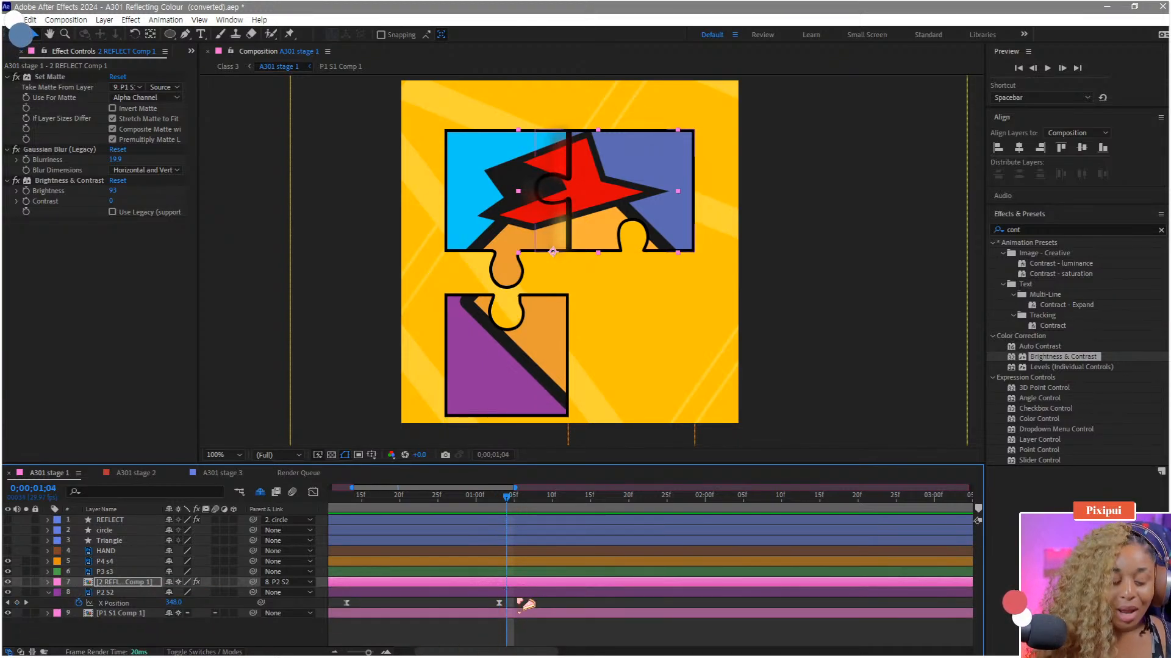
key(u)
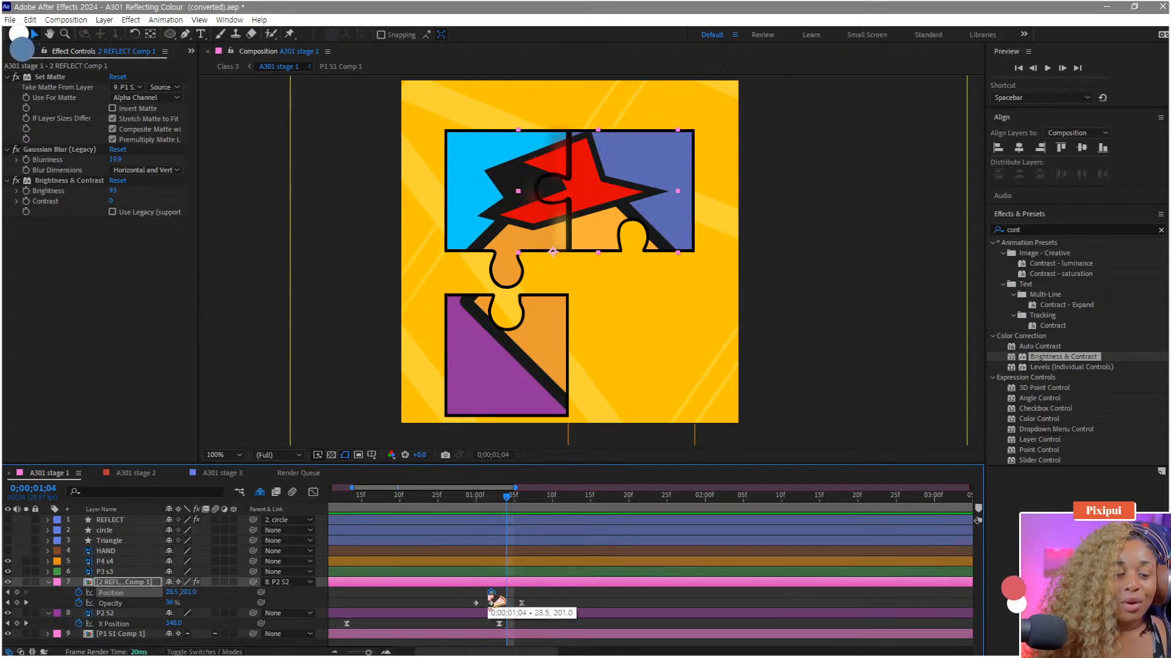
Step: Move the first Position keyframe to 0;00;01;00, add one of 13.5, 201.0 at 0;00;01;04, and preview the reflection's slide
drag(500, 598, 477, 599)
drag(172, 592, 168, 592)
key(space)
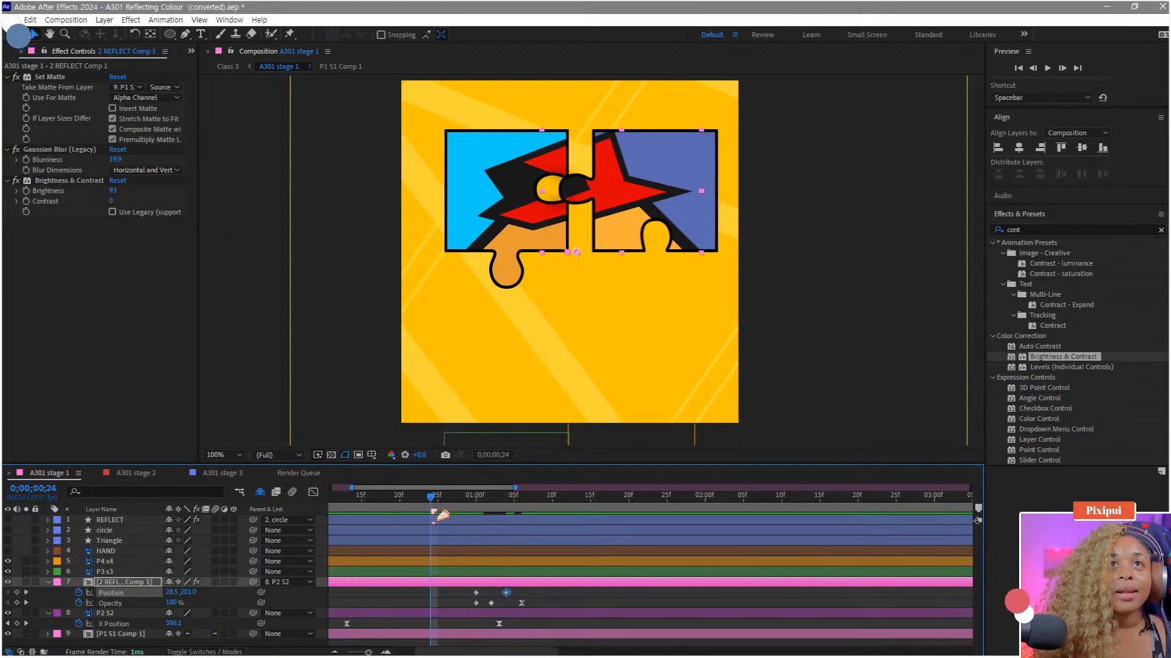
key(space)
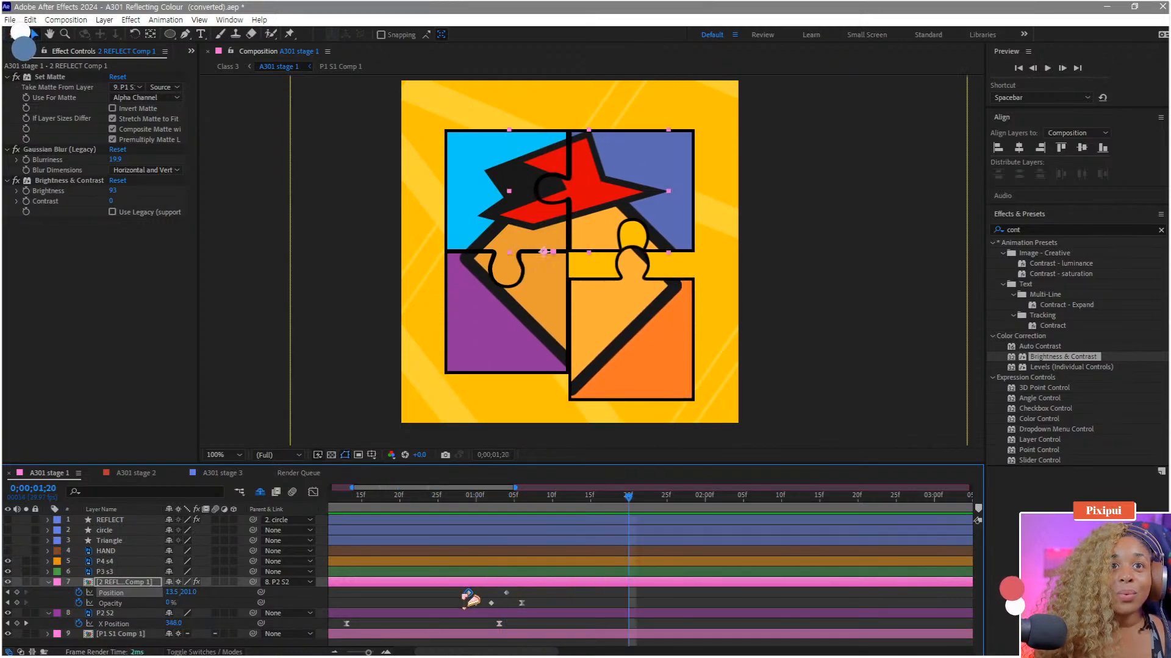
Step: Move the first Position keyframe of 2 REFLECT Comp 1 to 0;00;00;28 and preview the earlier slide
drag(468, 593, 460, 593)
click(447, 506)
key(space)
key(space)
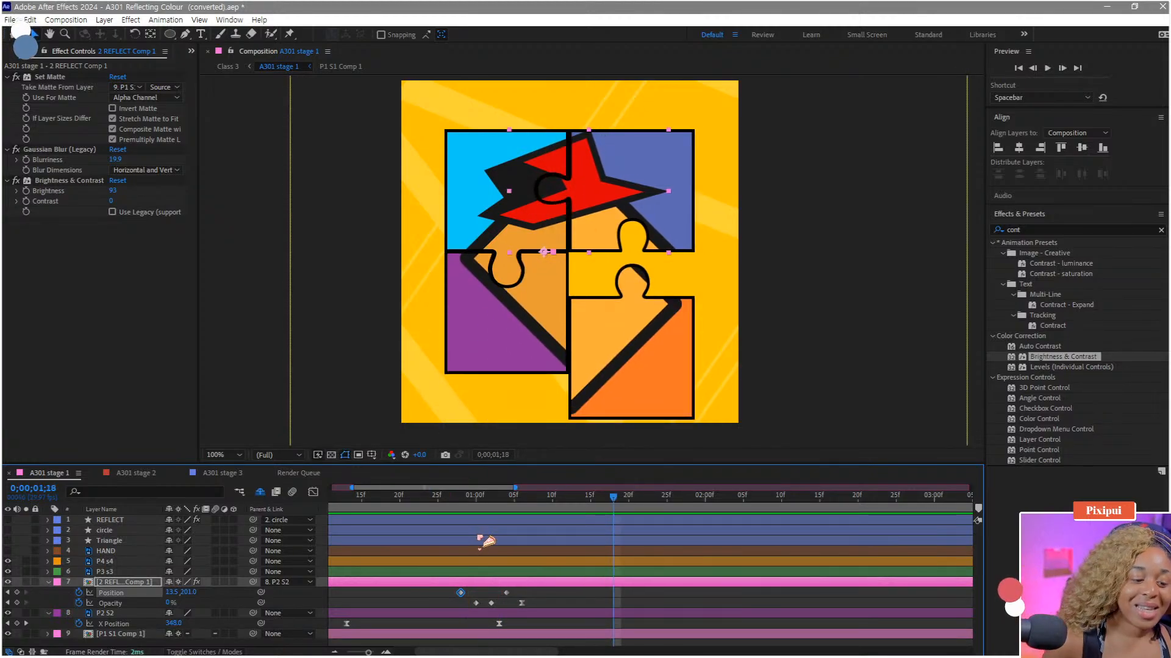
Step: Deselect 2 REFLECT Comp 1 and collapse the properties of both it and the P2 S2 layer
scroll(568, 244, down, 2)
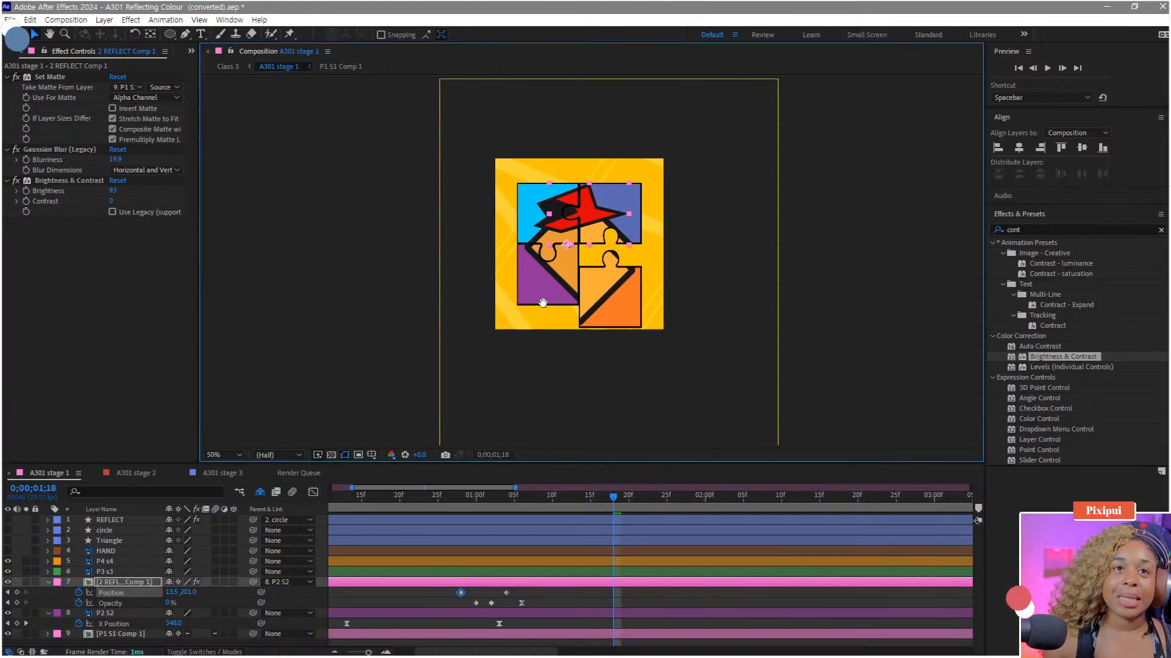
click(58, 592)
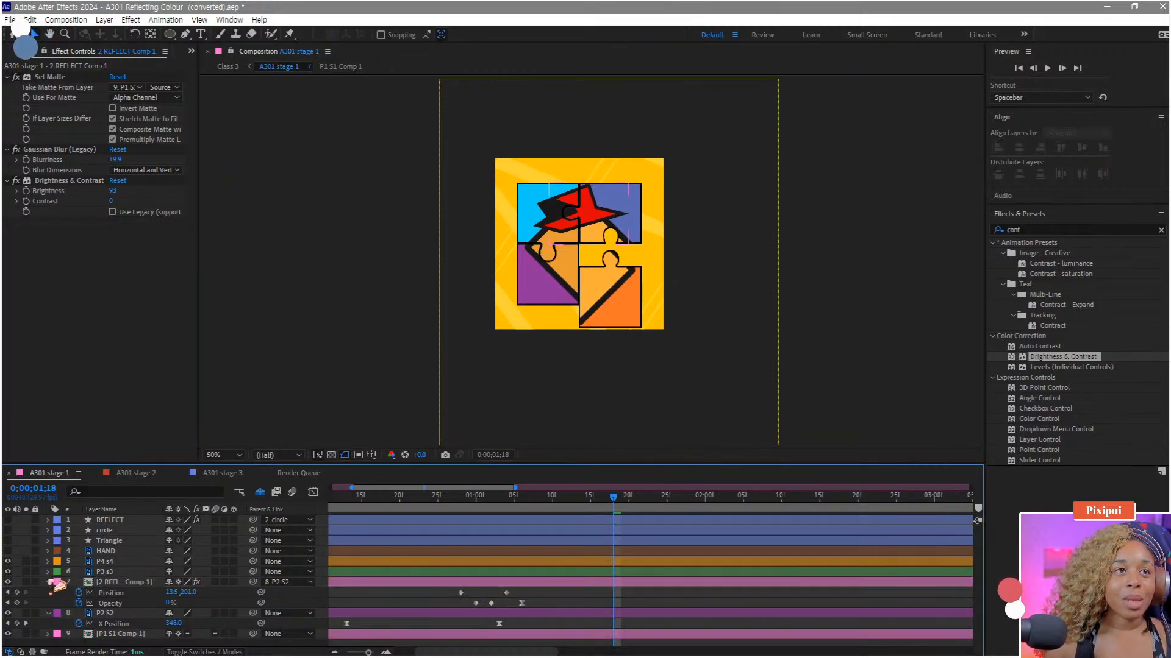
click(49, 582)
click(49, 592)
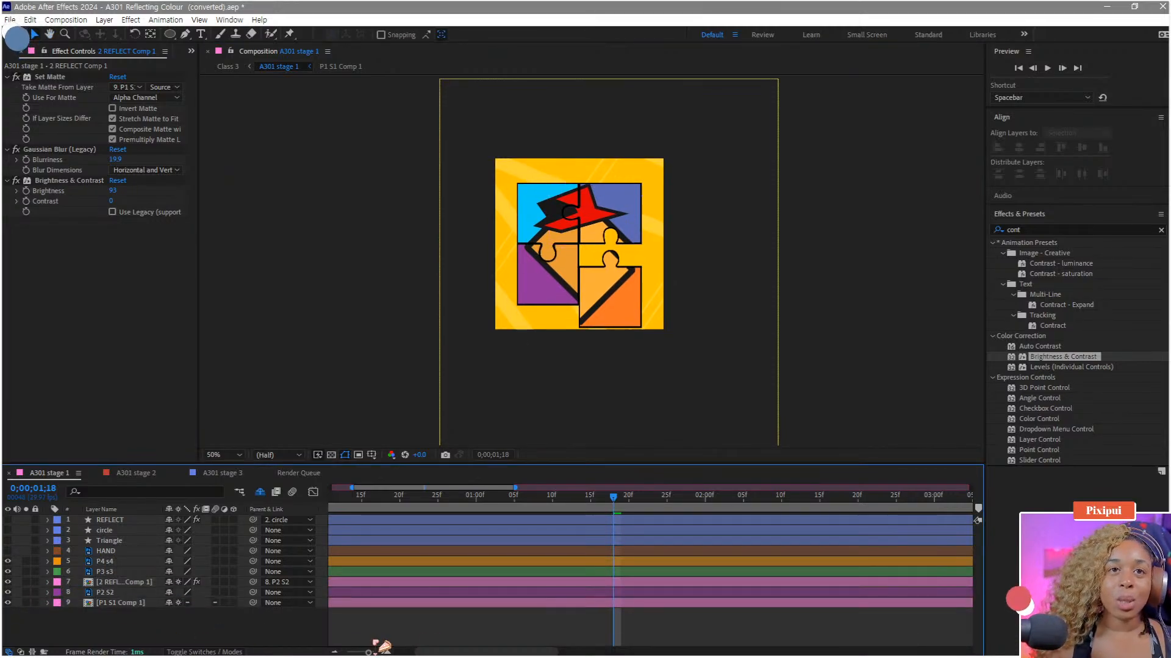
Step: Preview the puzzle animation at 100% magnification from 0;00;00;00, stopping at 0;00;01;20
scroll(481, 619, down, 3)
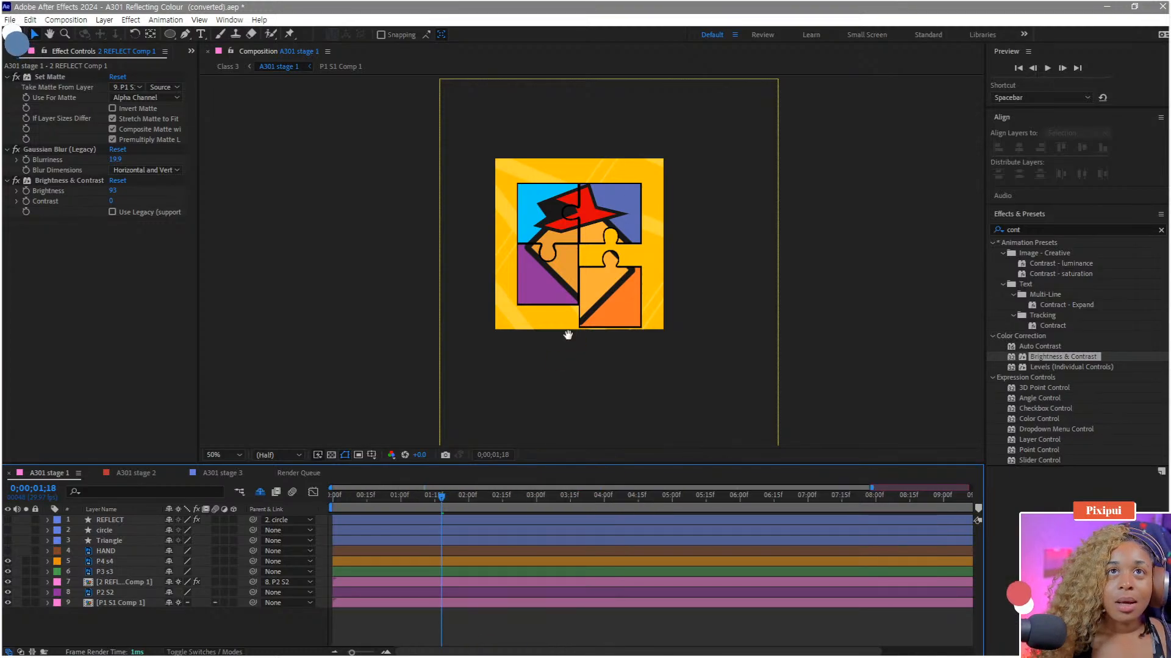
drag(567, 334, 592, 355)
scroll(619, 370, up, 1)
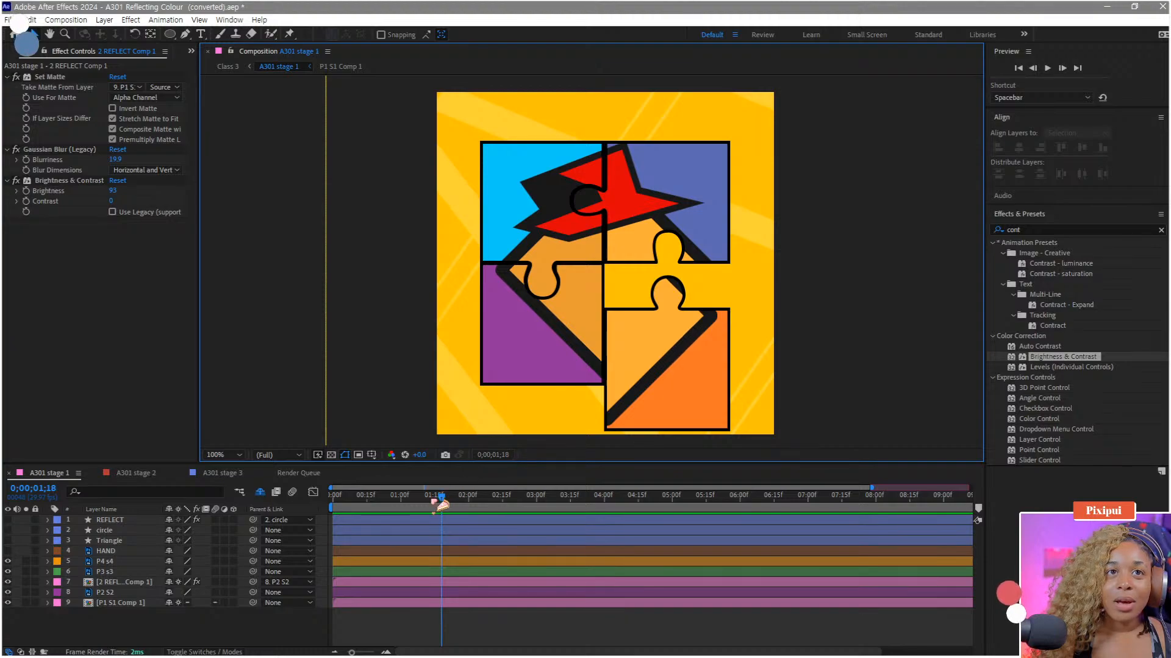
drag(440, 503, 330, 507)
key(space)
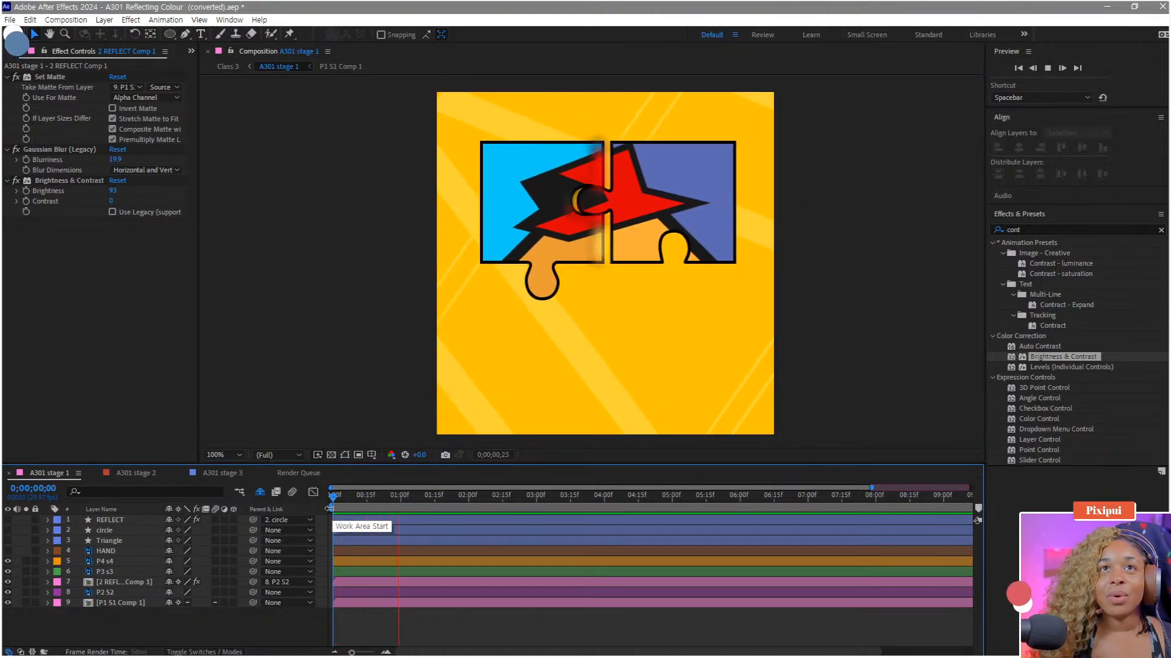
key(space)
Step: Reveal the Position and Opacity keyframes of 2 REFLECT Comp 1 for a close check of their timing
click(405, 583)
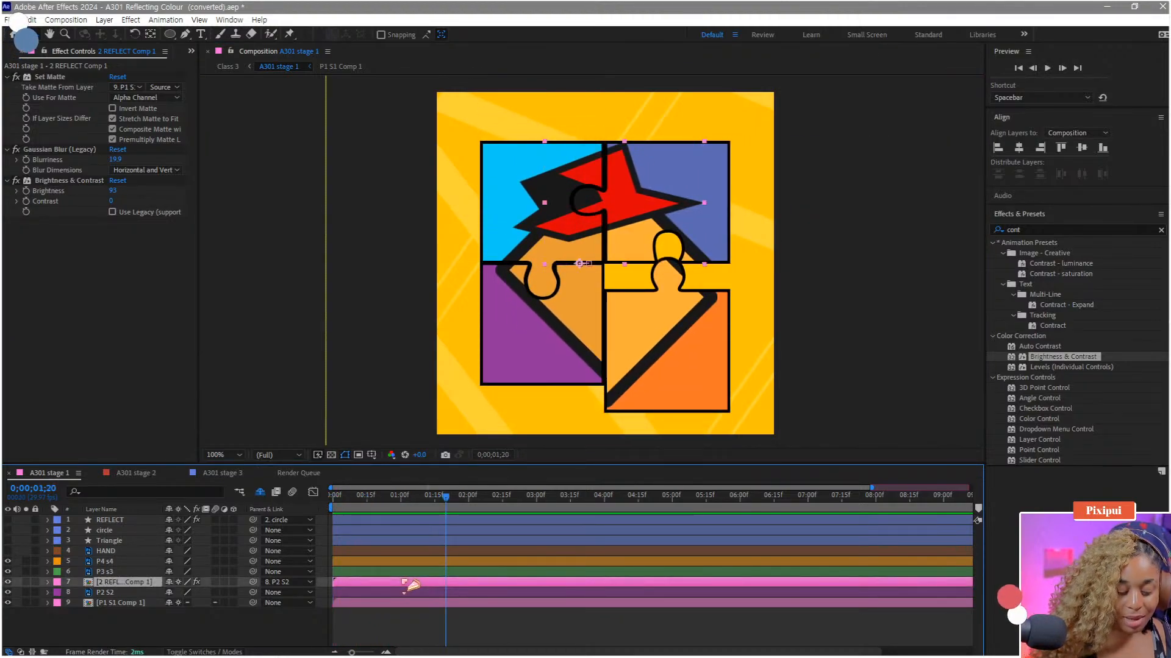
key(u)
scroll(427, 604, up, 4)
drag(385, 603, 733, 604)
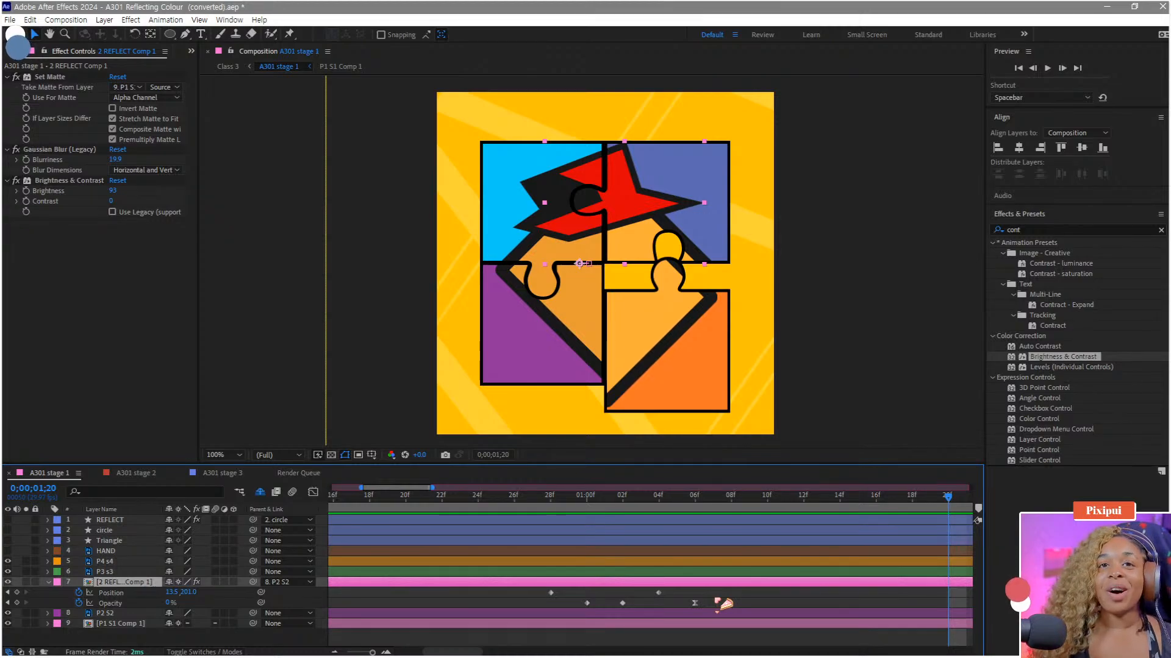
Step: Apply Easy Ease to the last Position keyframe of 2 REFLECT Comp 1 and preview the slide
click(666, 596)
click(658, 593)
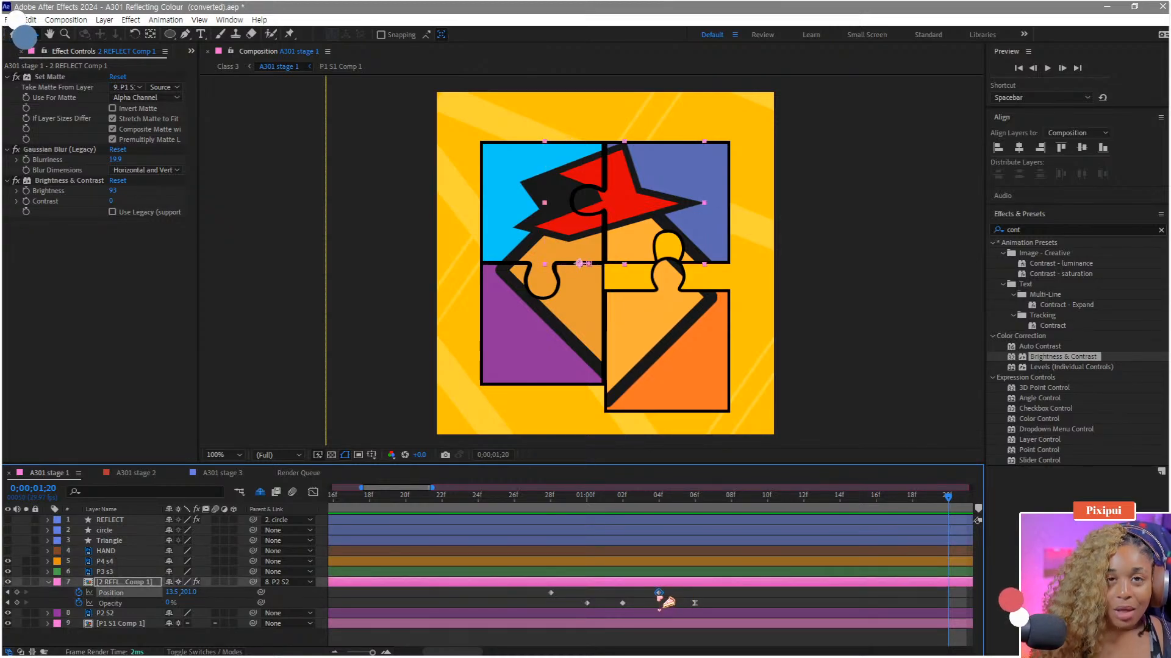
key(F9)
key(space)
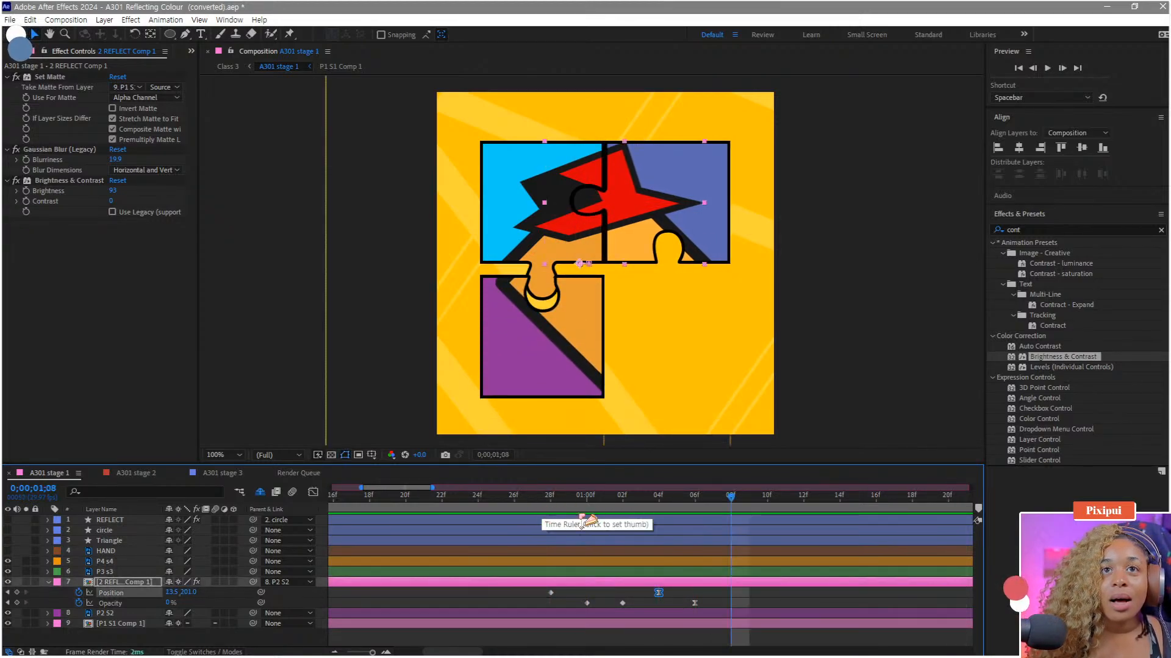
Step: Try moving the last Position keyframe of 2 REFLECT Comp 1 to 0;00;01;05, and undo the move
drag(663, 595, 676, 594)
key(space)
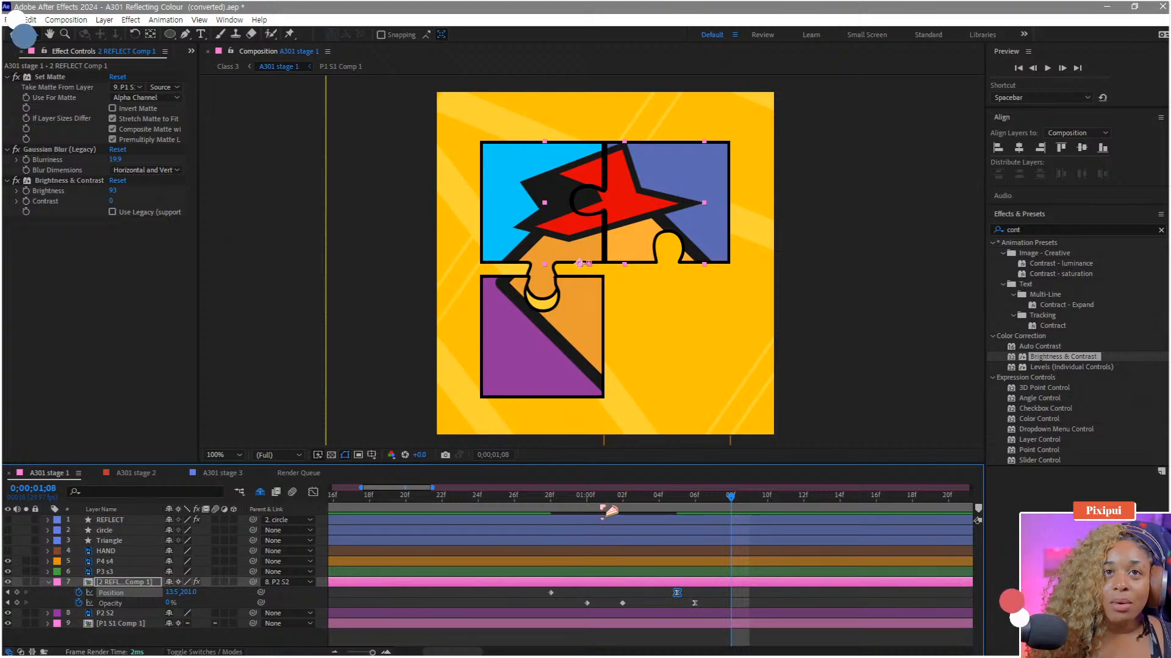
key(ctrl+z)
key(ctrl+z)
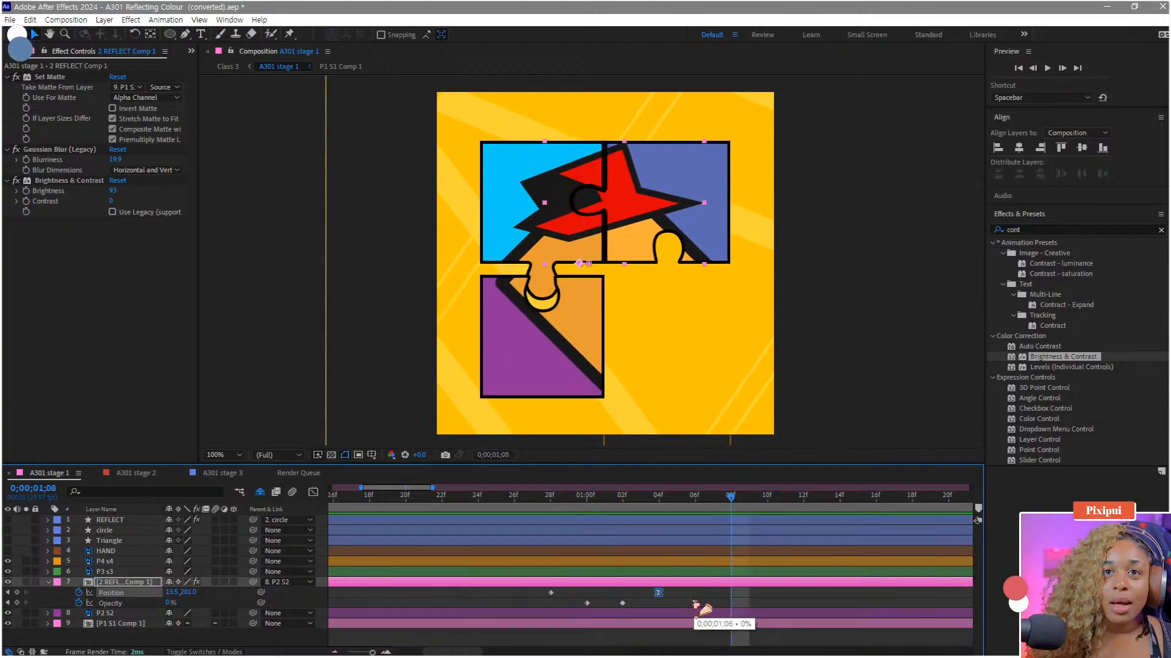
Step: Move the last Opacity keyframe of 2 REFLECT Comp 1 to 0;00;01;07 and preview the fade from 0;00;00;28
click(547, 505)
key(space)
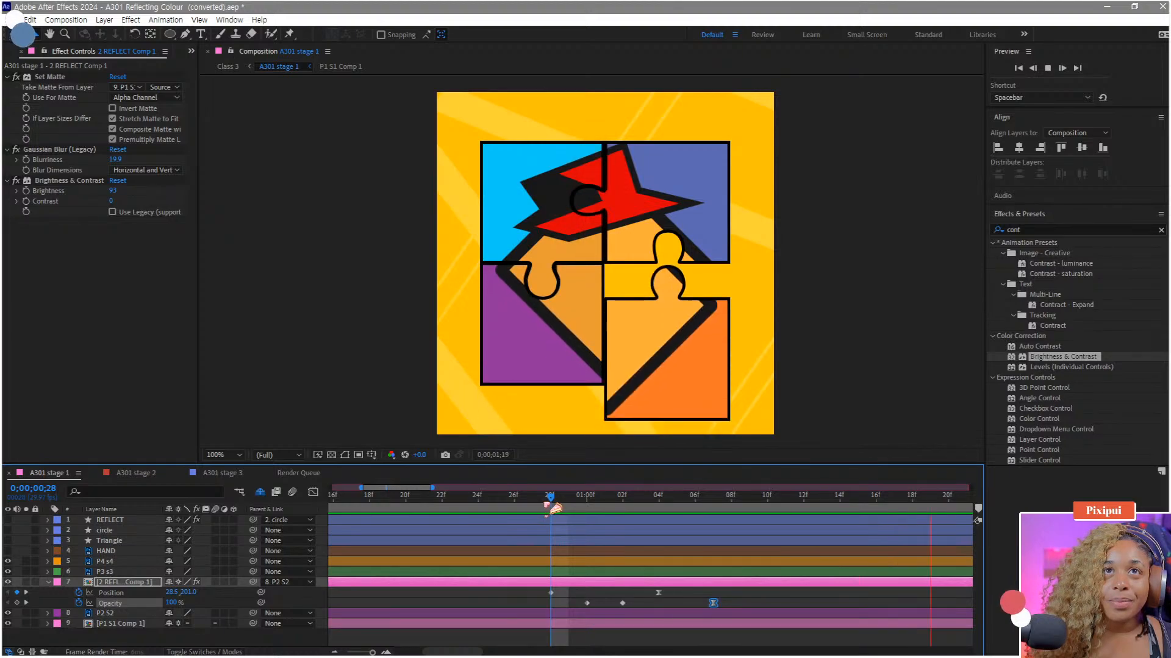
key(space)
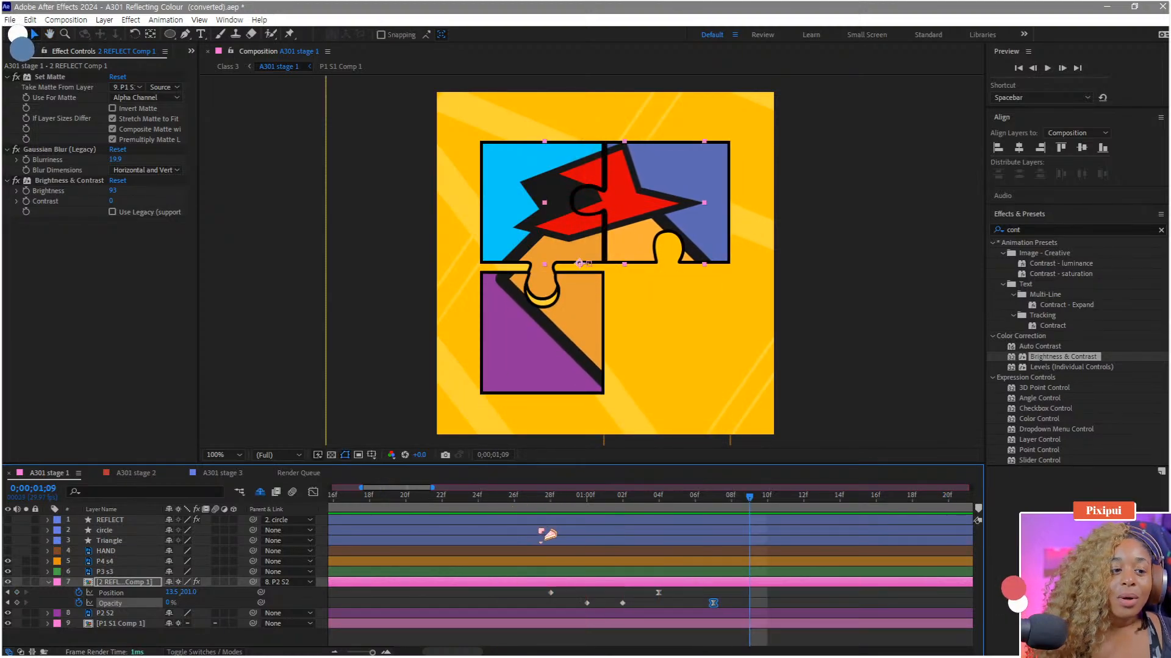
Step: Collapse the properties of 2 REFLECT Comp 1 and preview the puzzle animation from 0;00;00;00 with the composition at 50% magnification
click(49, 583)
click(89, 629)
scroll(589, 323, down, 1)
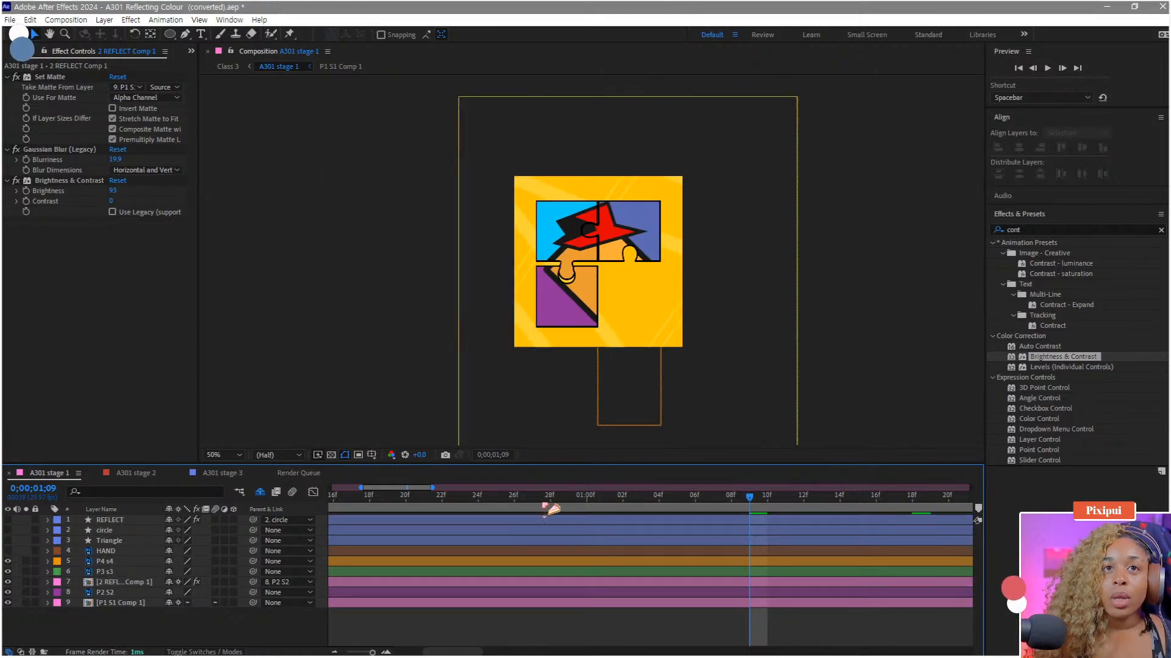
scroll(491, 561, down, 3)
drag(417, 505, 314, 492)
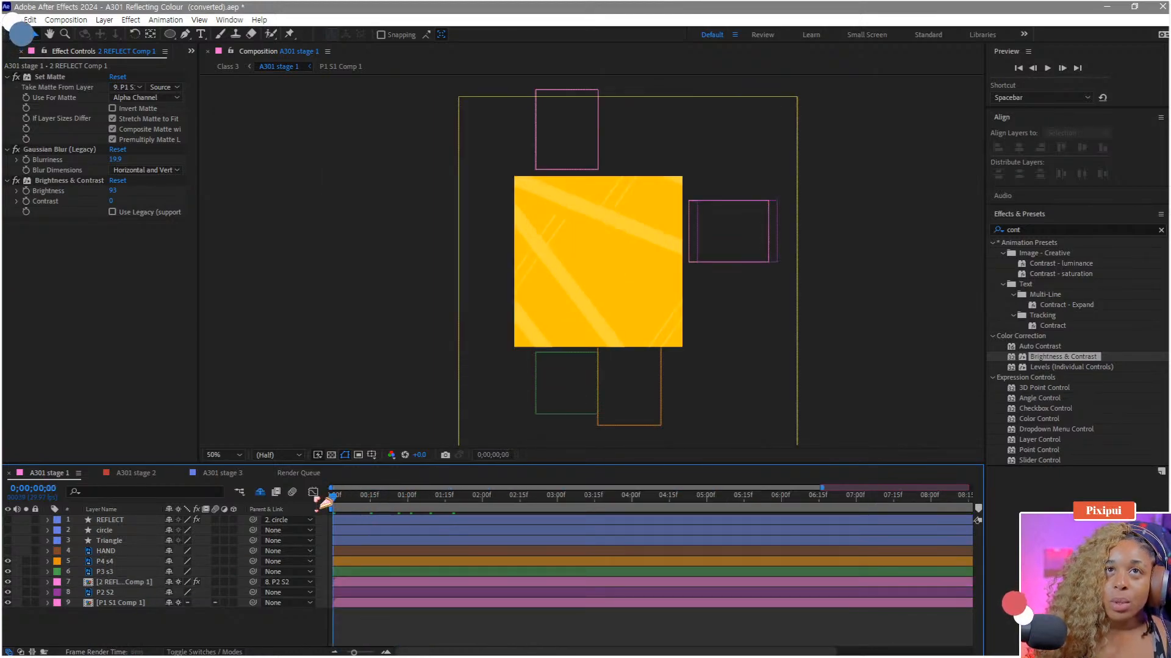
key(space)
key(space)
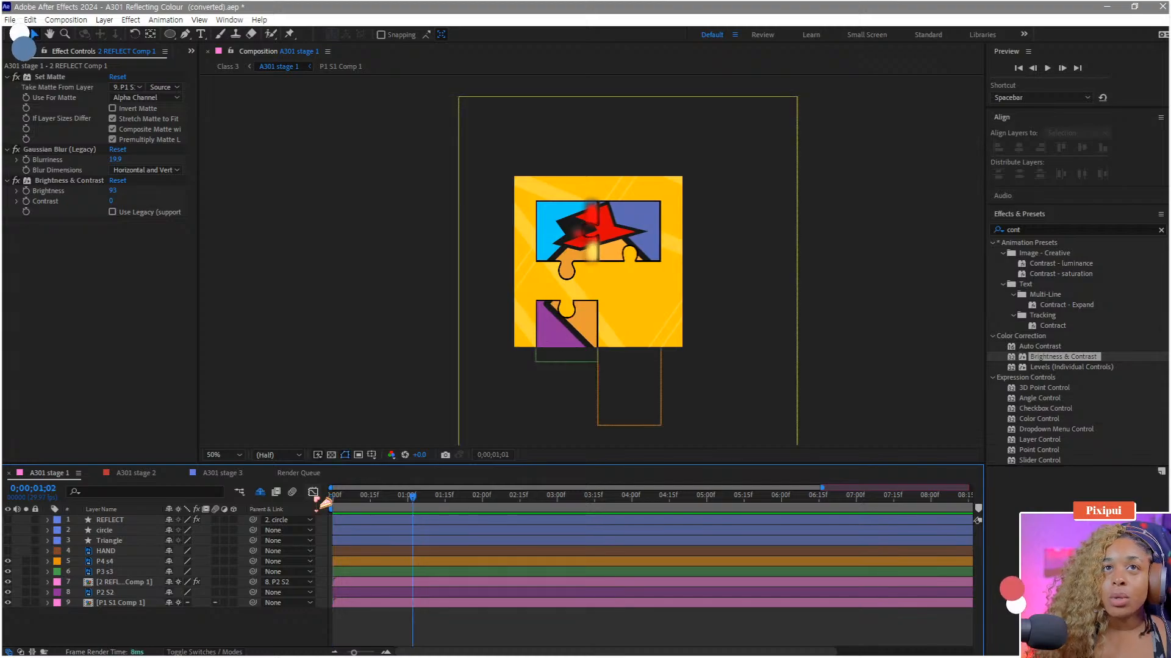
key(space)
key(space)
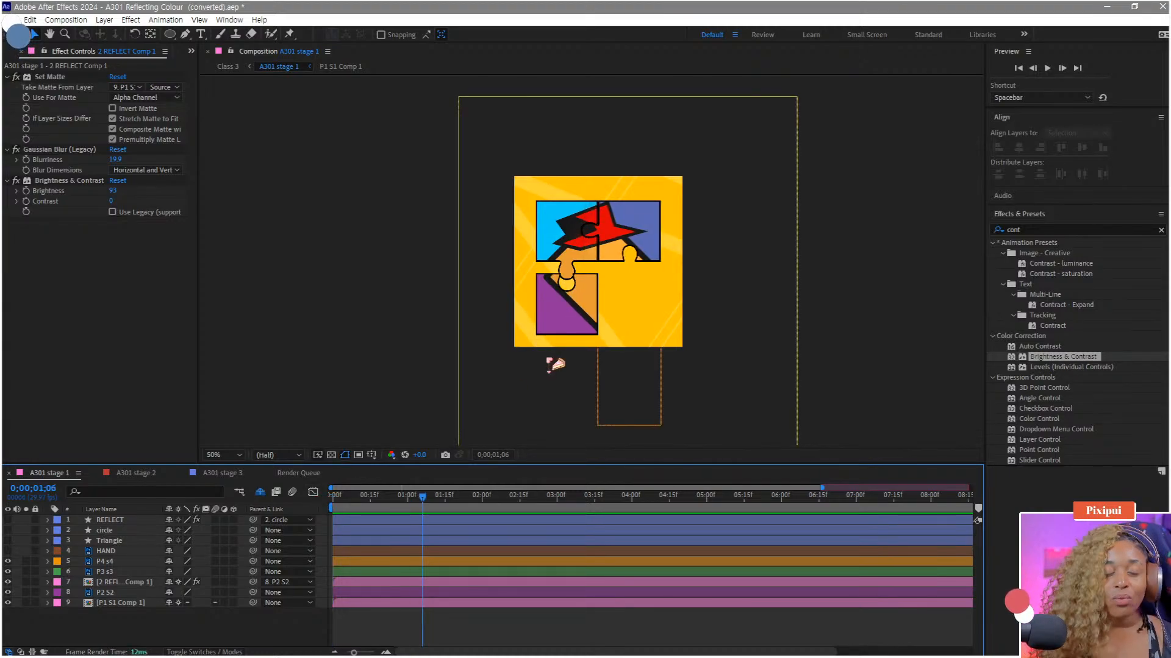
Step: Return the composition to 100% magnification and set the current time to 0;00;01;14, with the P3 piece in place
key(slash)
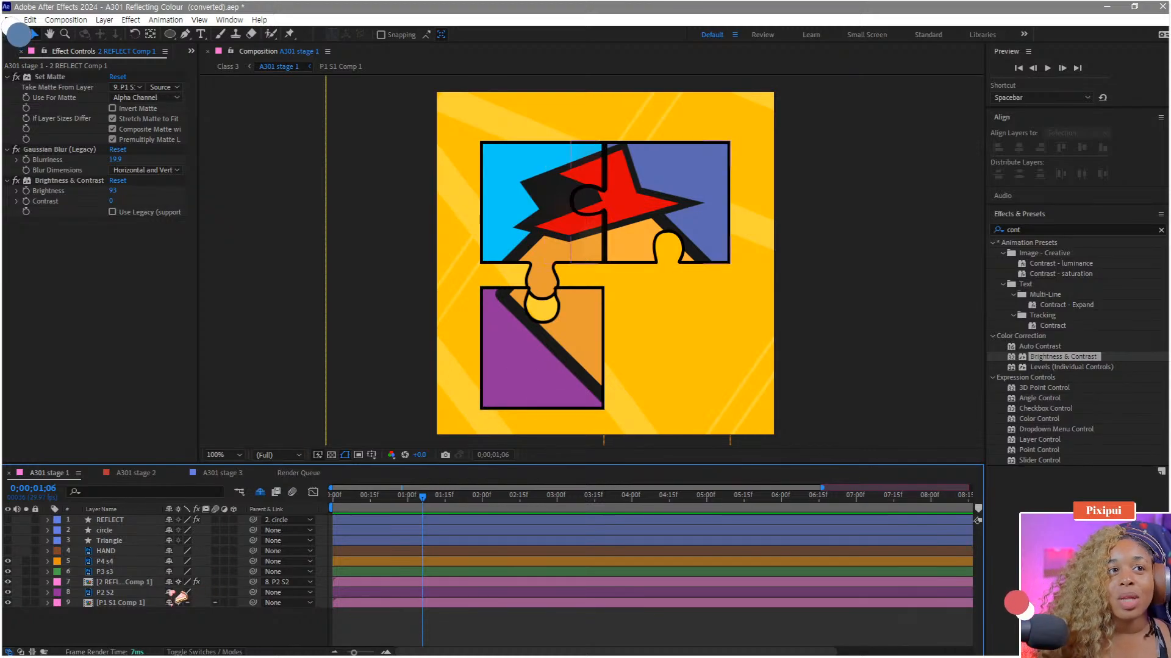
click(411, 496)
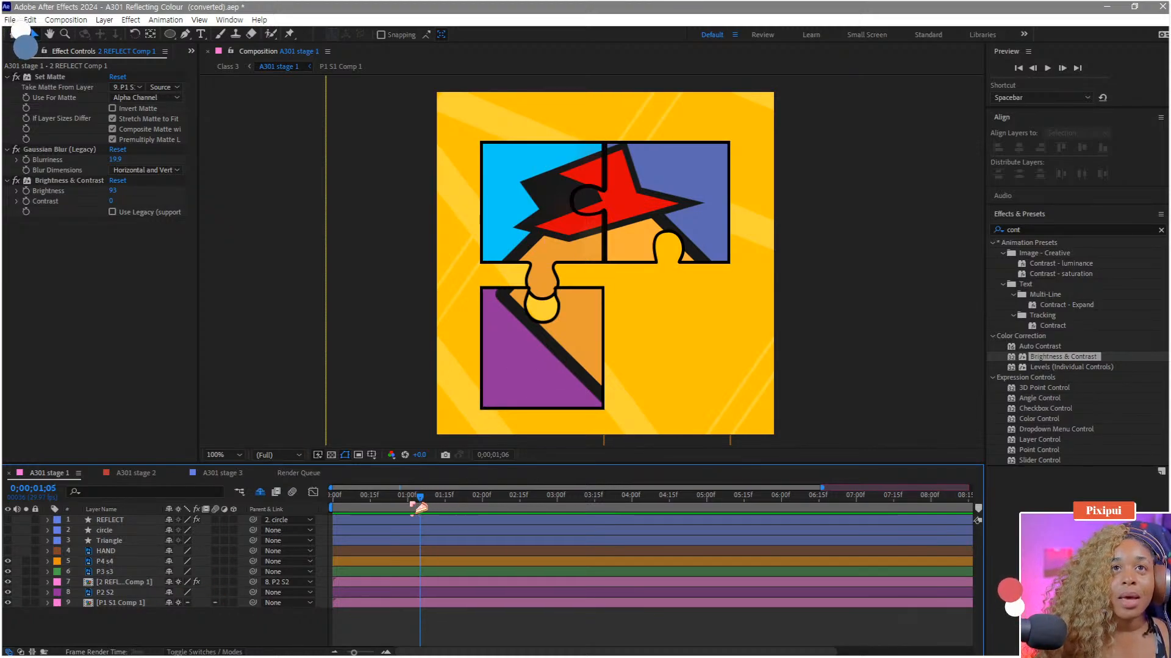
drag(428, 510, 454, 499)
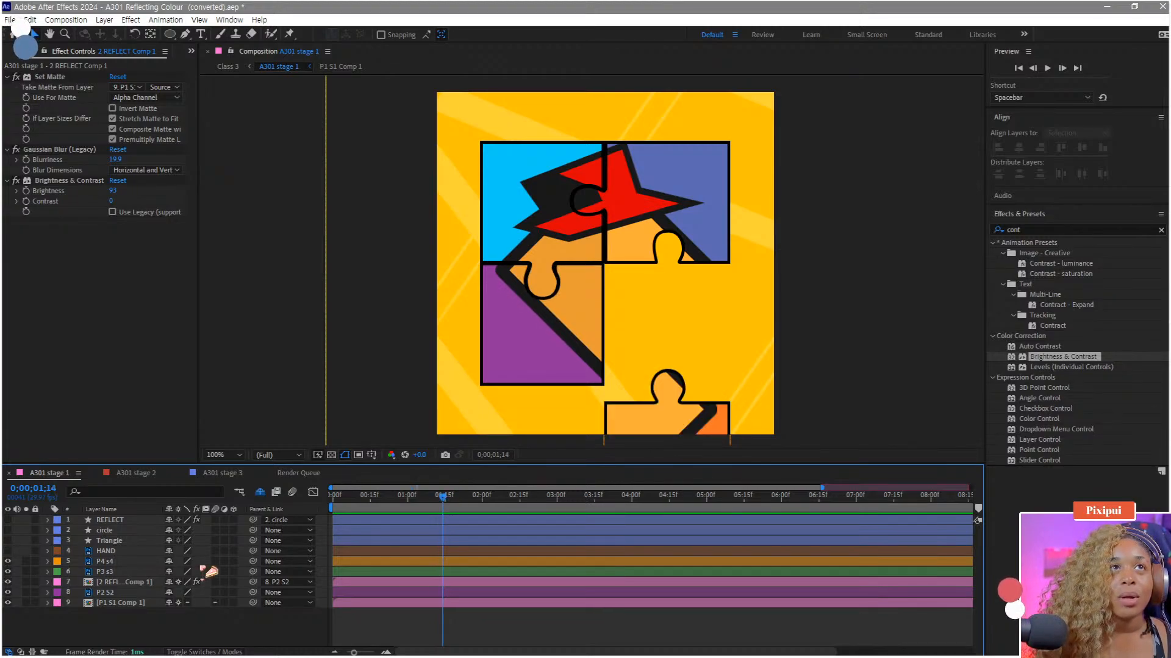
click(186, 35)
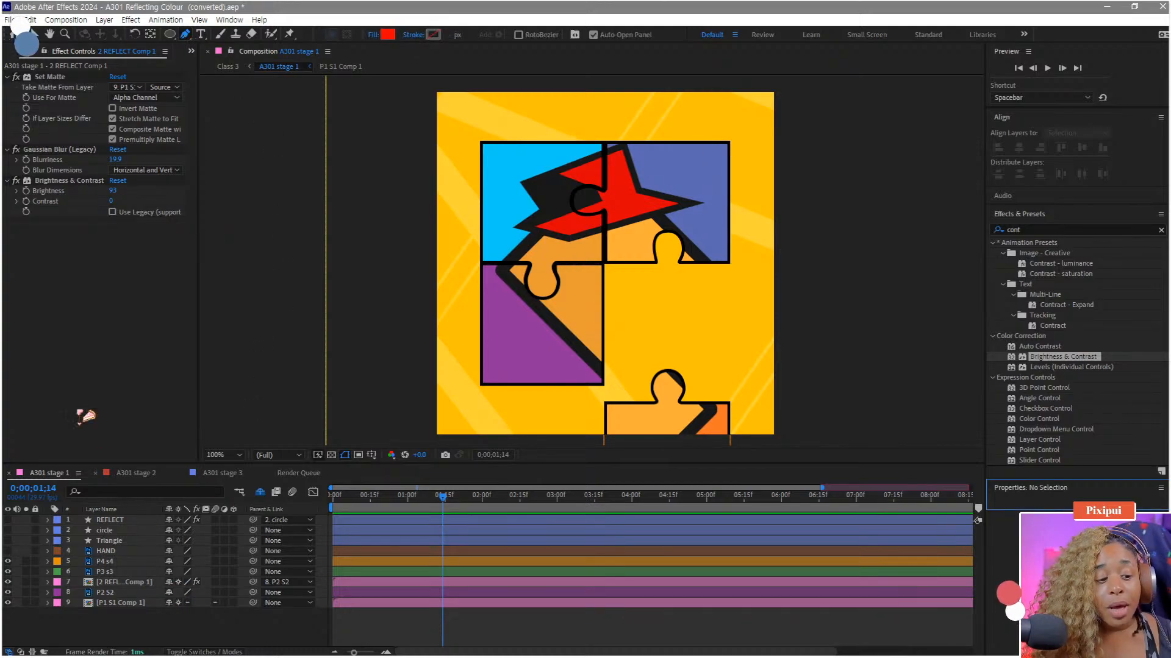
drag(170, 34, 215, 46)
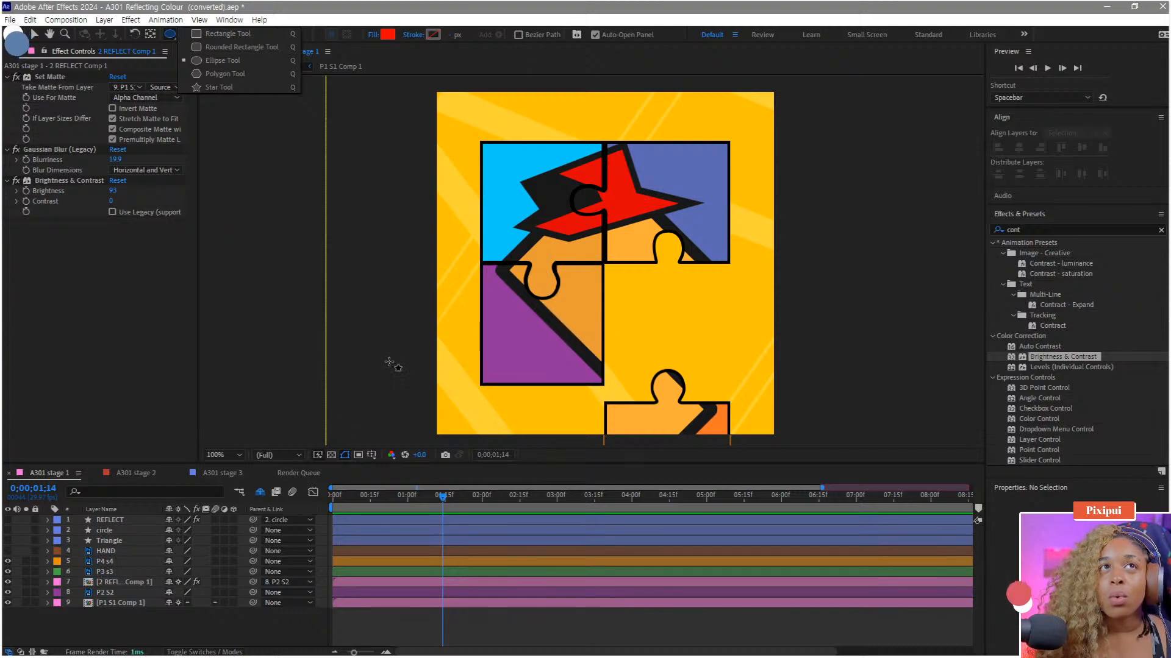
click(259, 20)
click(259, 19)
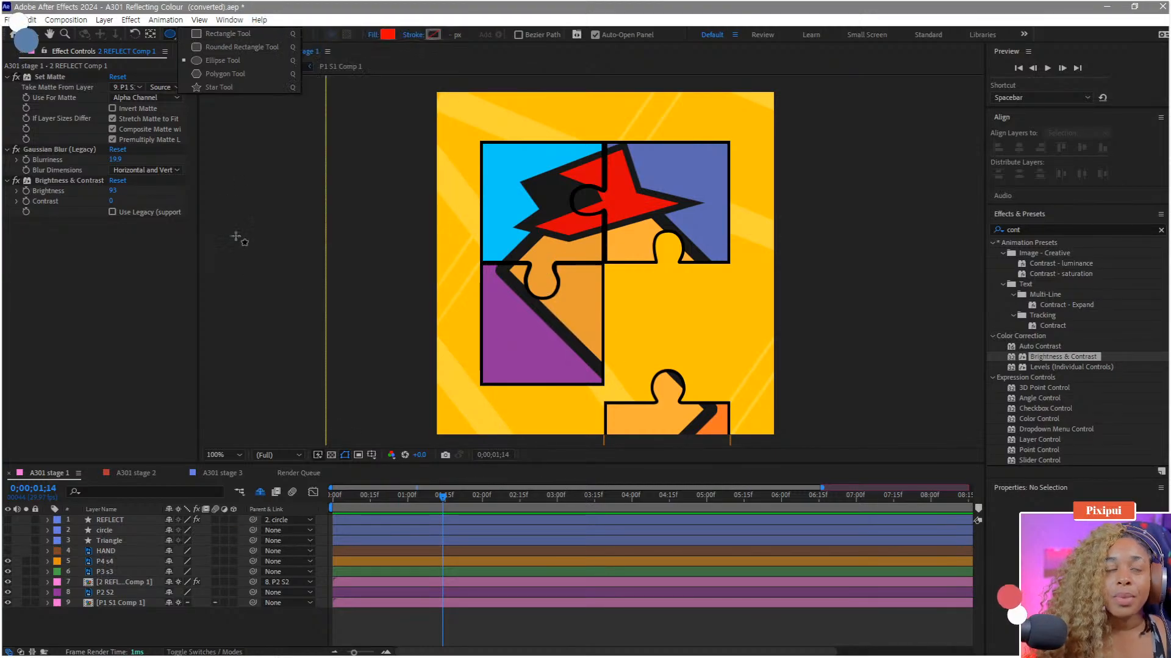
click(135, 351)
key(v)
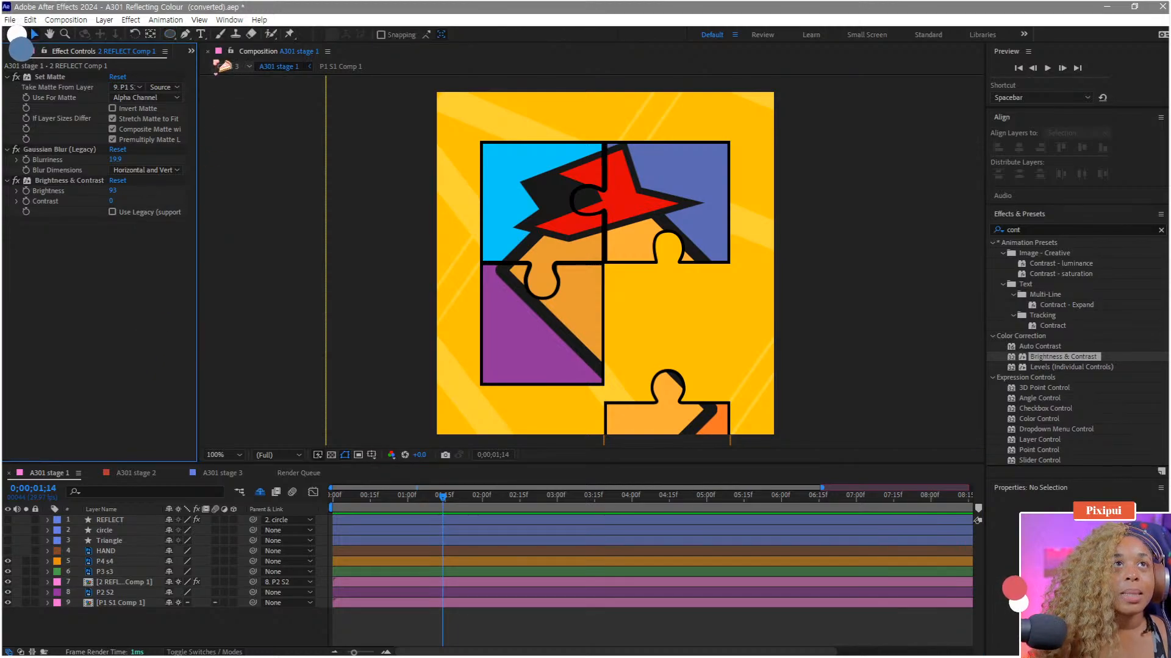
Step: Choose the Pen tool and set the shape fill to the purple 903199 sampled from the P3 puzzle piece
click(186, 36)
click(389, 36)
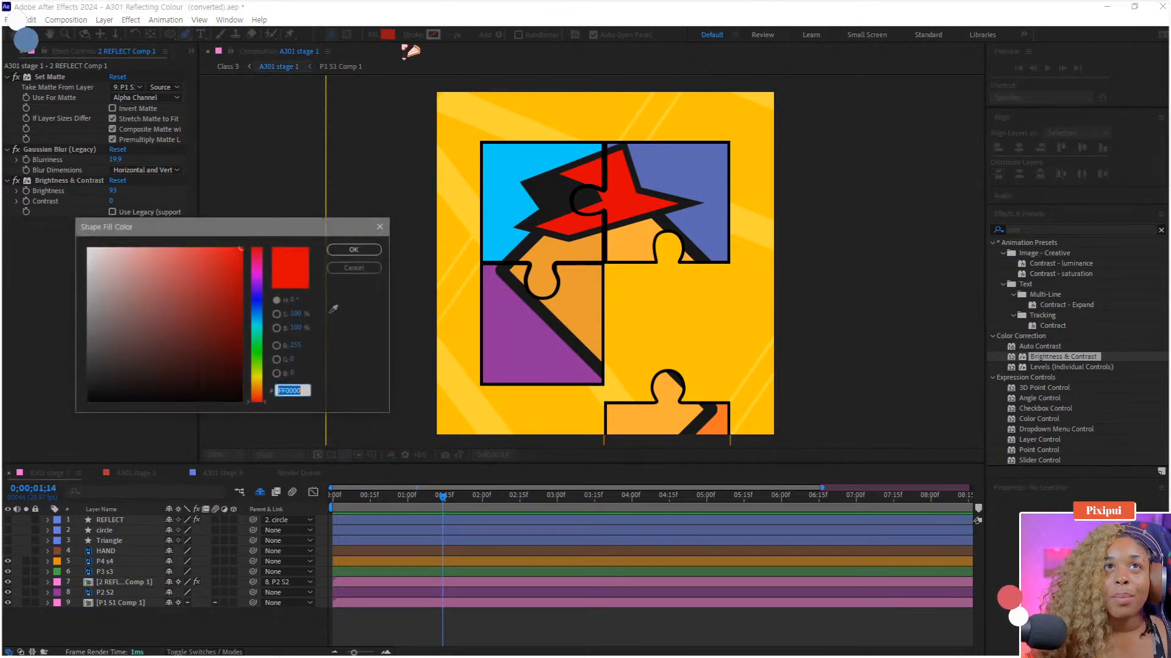
click(334, 310)
click(553, 355)
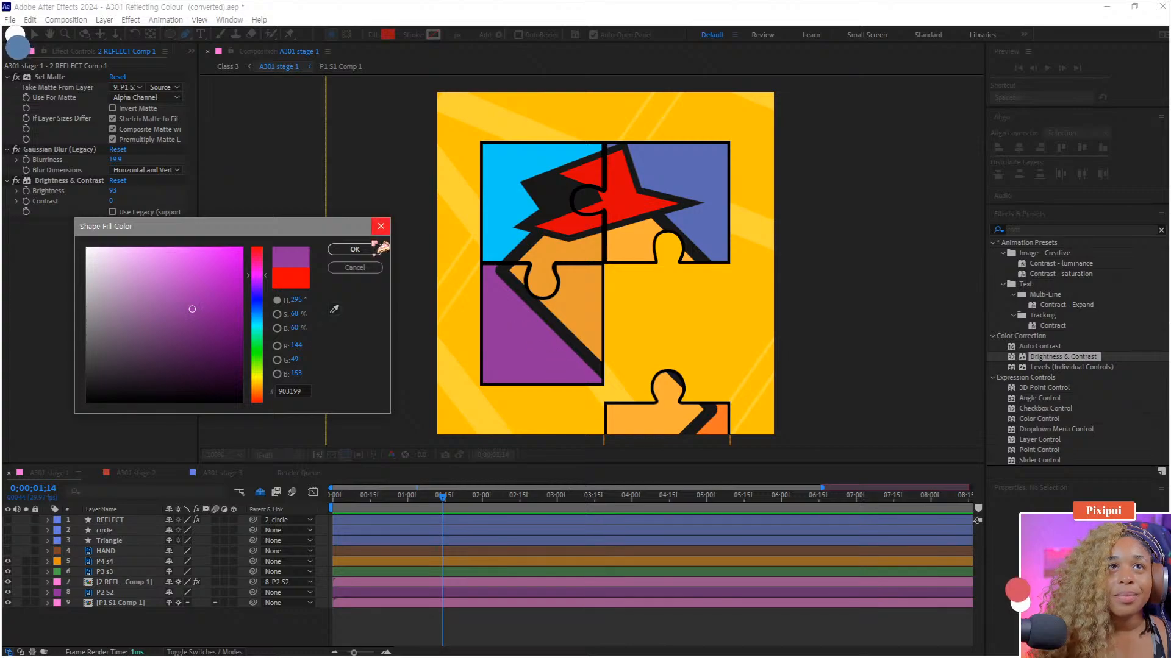
click(366, 249)
Step: Draw a closed purple shape tracing the outline of the P3 puzzle piece, including its upper notch
click(482, 265)
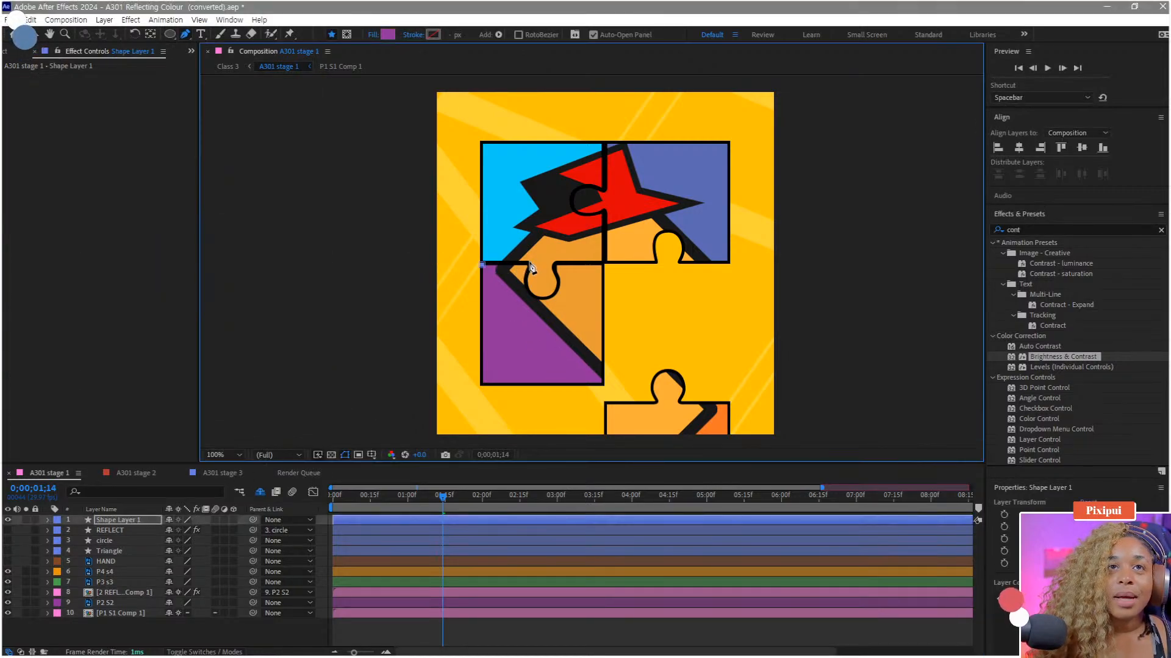
drag(542, 299, 555, 299)
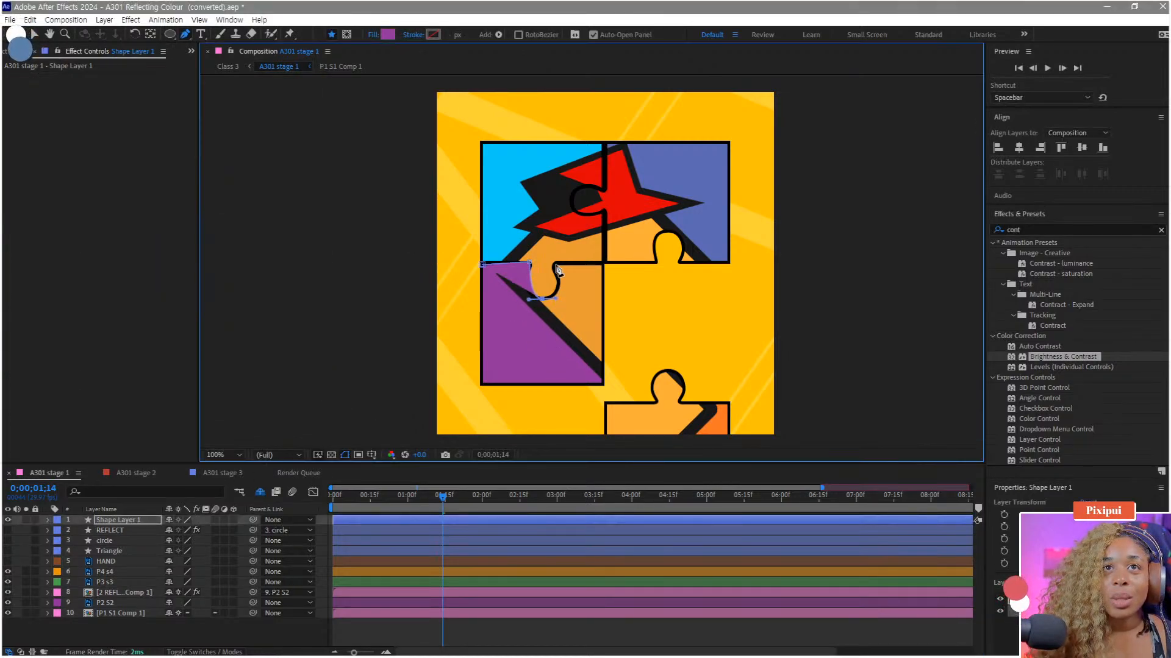
click(600, 263)
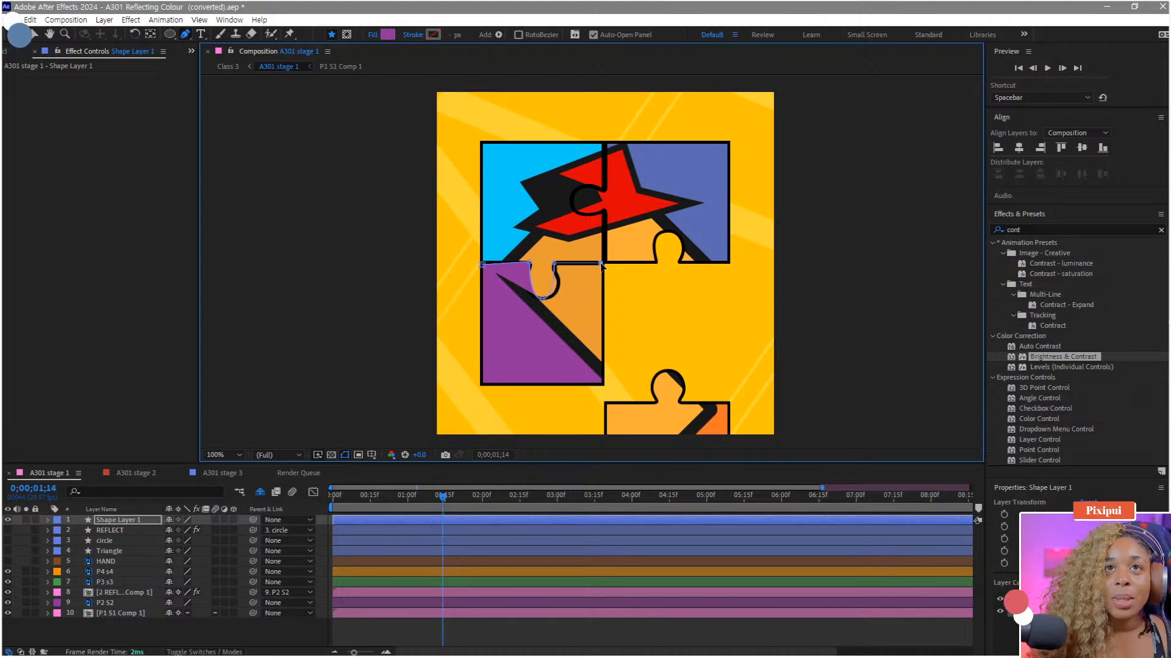
click(603, 385)
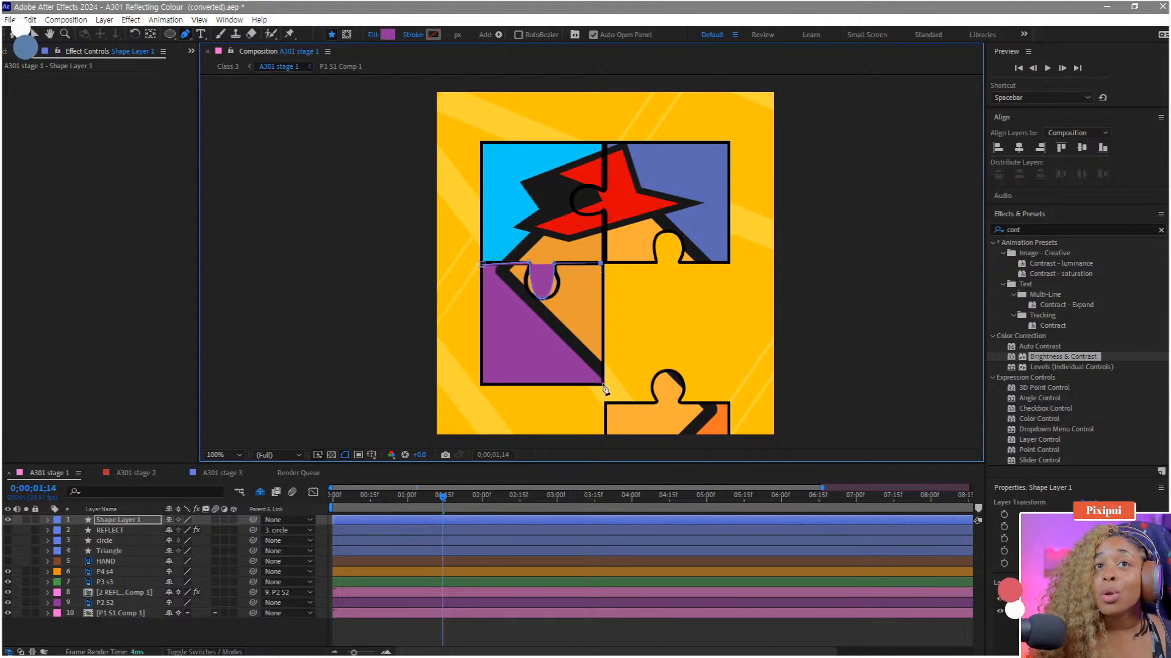
click(481, 385)
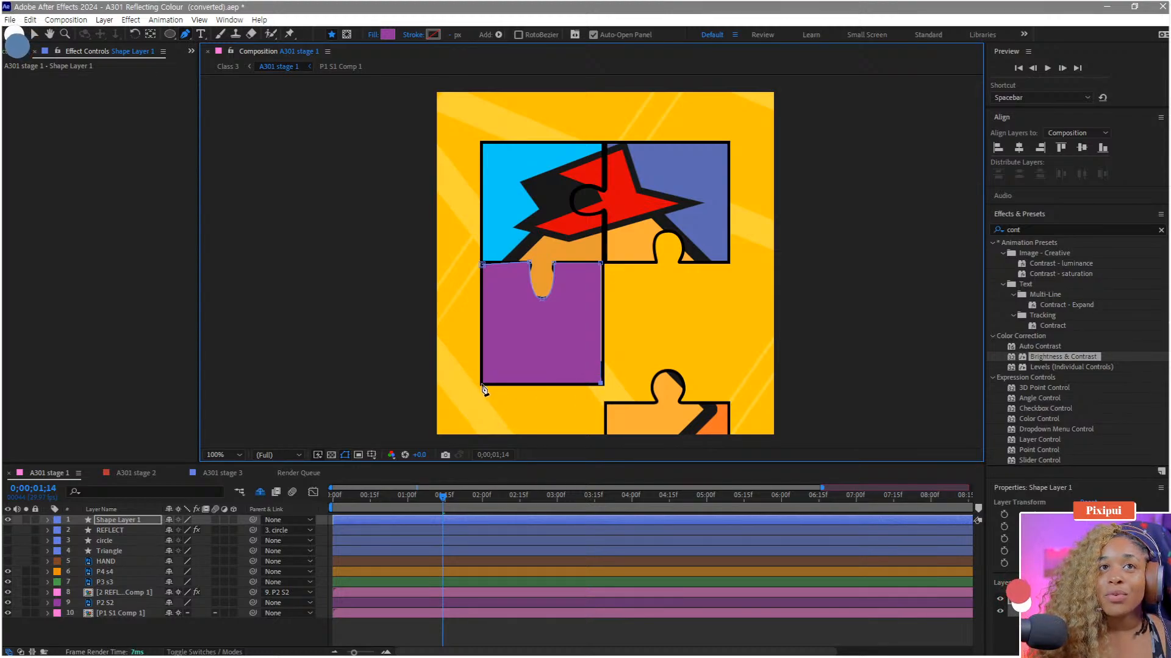
click(482, 264)
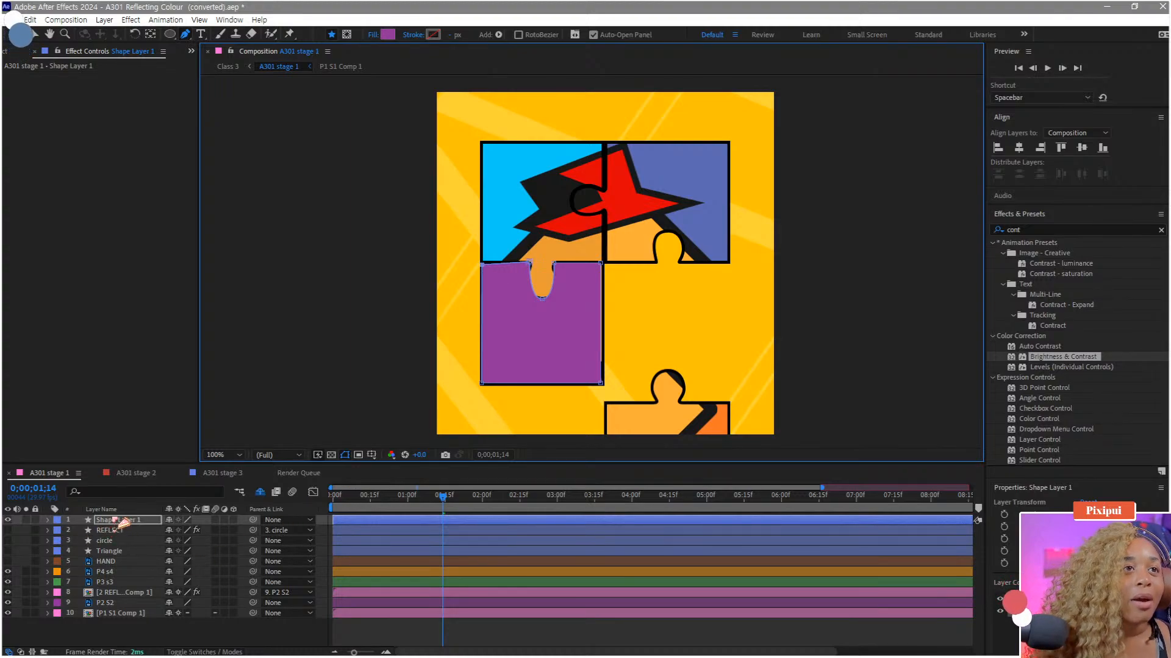
Step: Move Shape Layer 1 directly beneath P3 s3 in the layer stack and parent it to P3 s3
drag(120, 523, 119, 582)
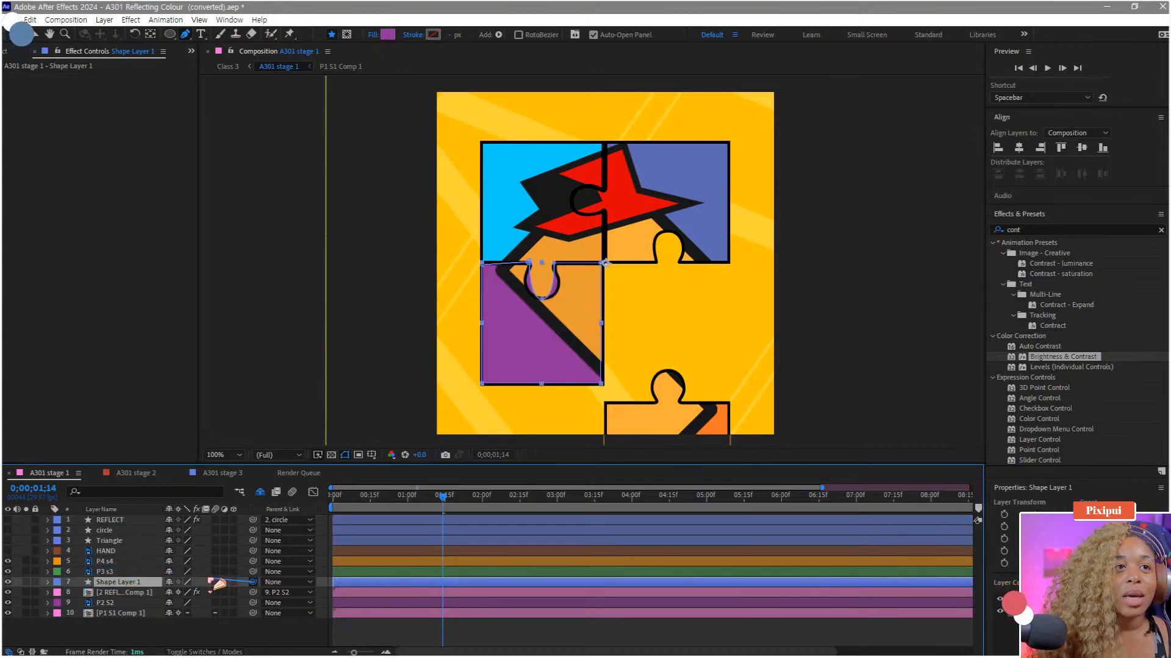
drag(213, 583, 122, 571)
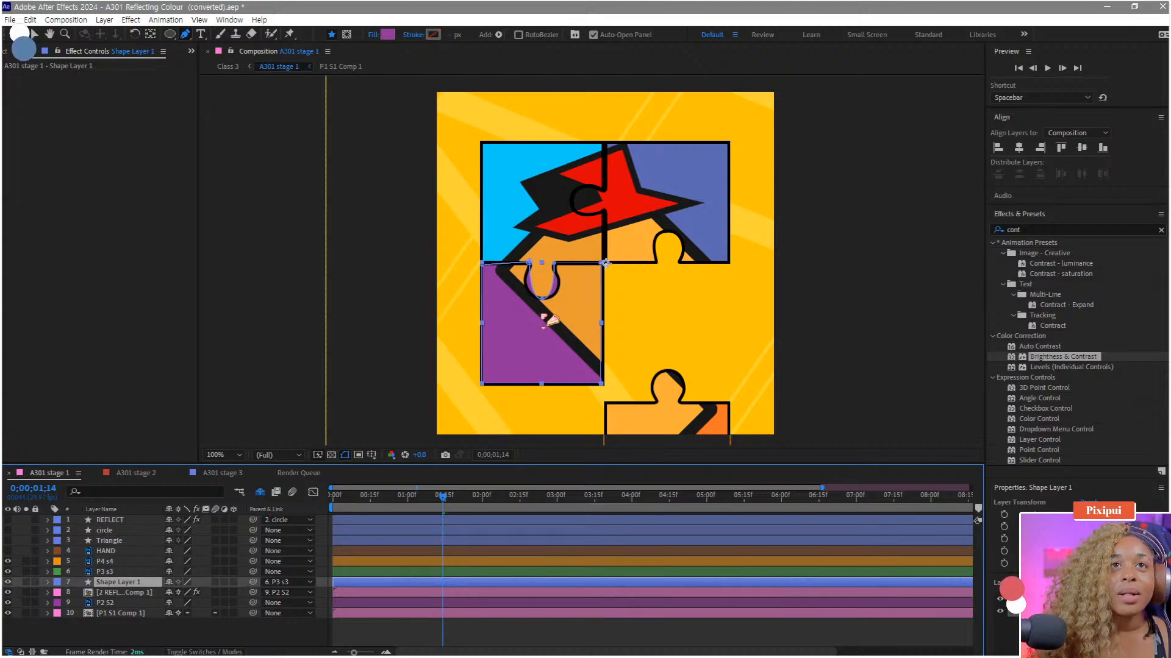
Step: Widen the curve at the bottom of the purple shape's notch to match the P3 piece's rounded outline
scroll(549, 320, up, 1)
drag(544, 285, 482, 291)
scroll(549, 288, down, 1)
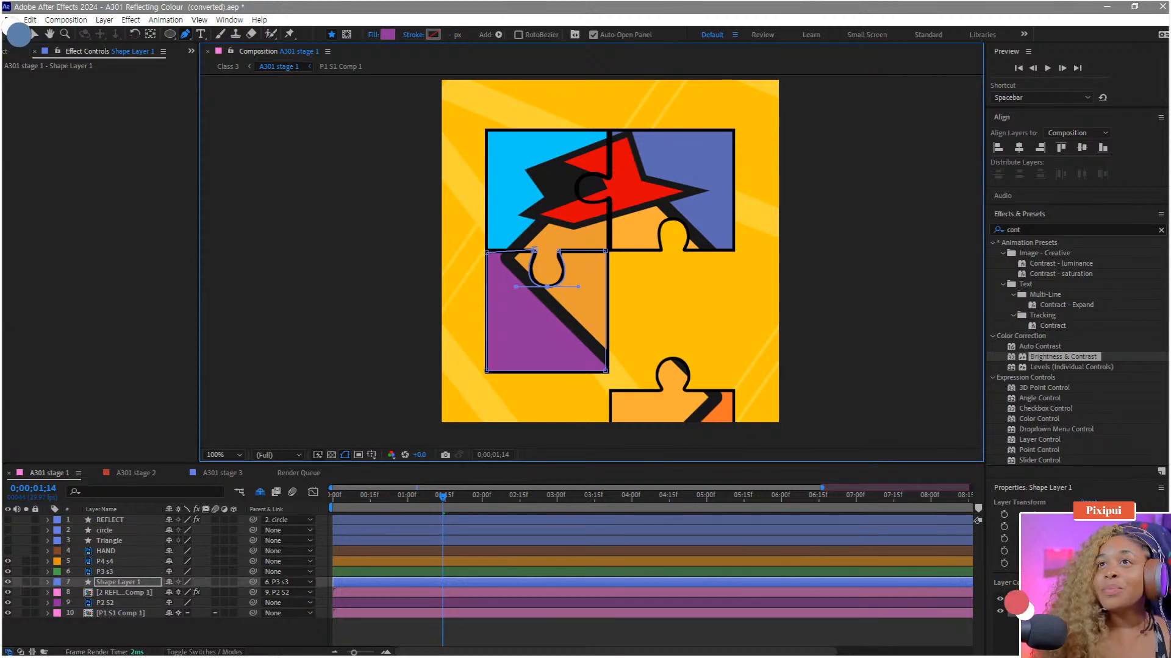
Step: Apply Gaussian Blur (Legacy) to Shape Layer 1 with a Blurriness of 55.7
click(1074, 230)
text(gauss)
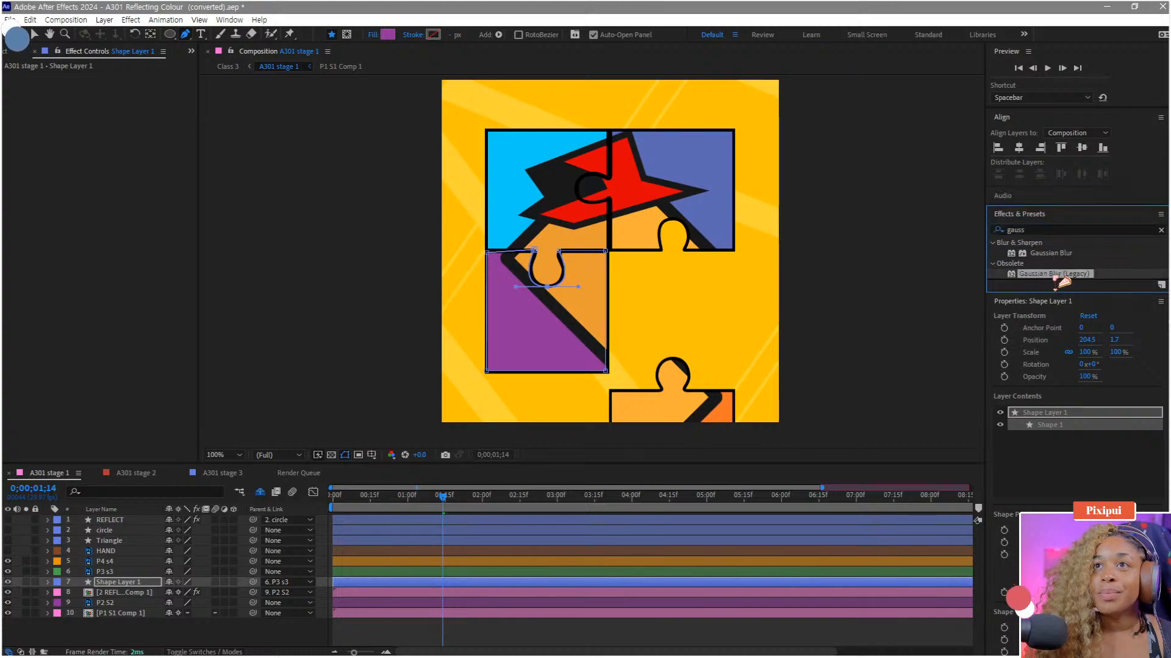
drag(1058, 274, 130, 585)
key(v)
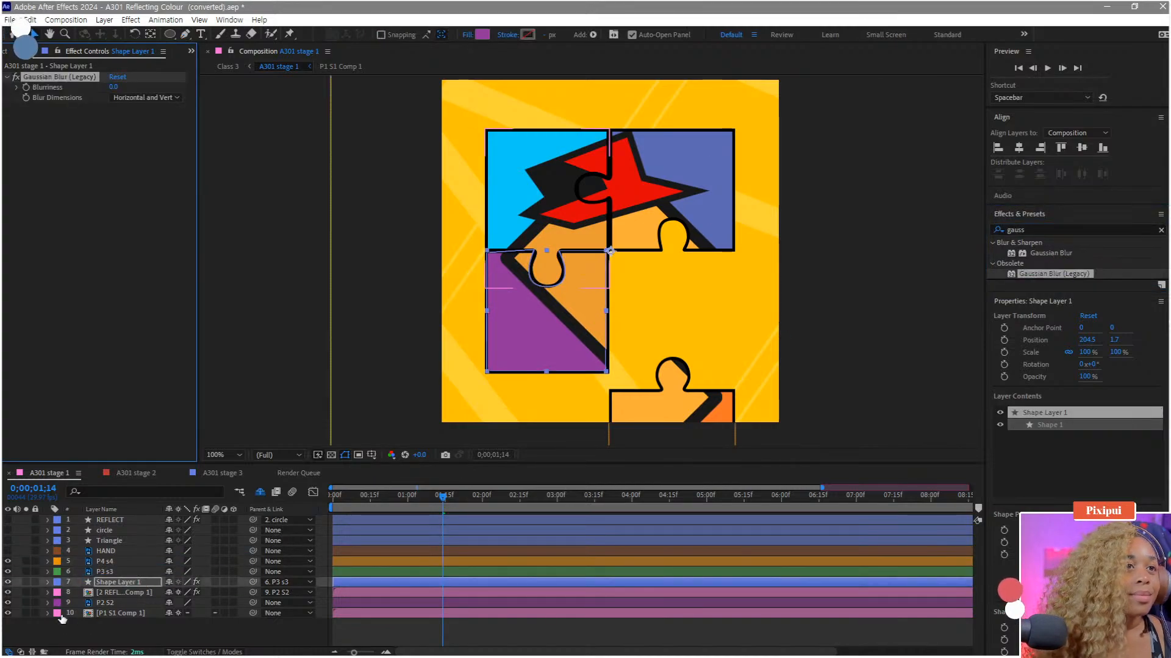
drag(113, 87, 364, 79)
drag(435, 70, 437, 71)
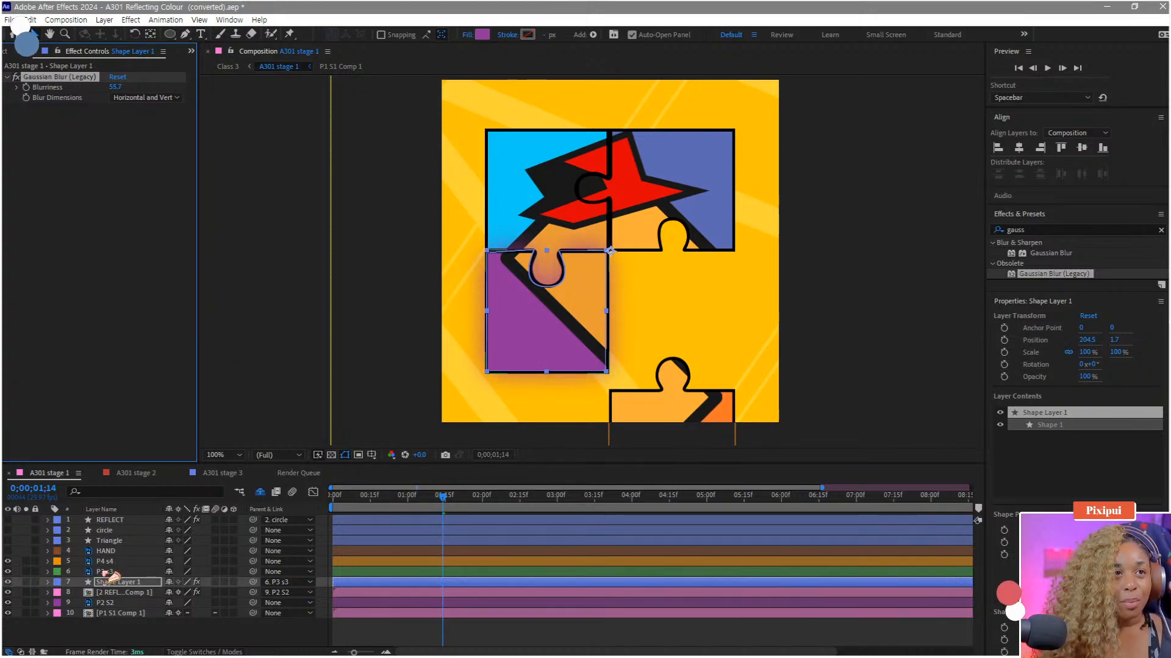
Step: Move Shape Layer 1 to the bottom of the layer stack, below P1 S1 Comp 1
drag(124, 582, 126, 622)
key(ctrl+z)
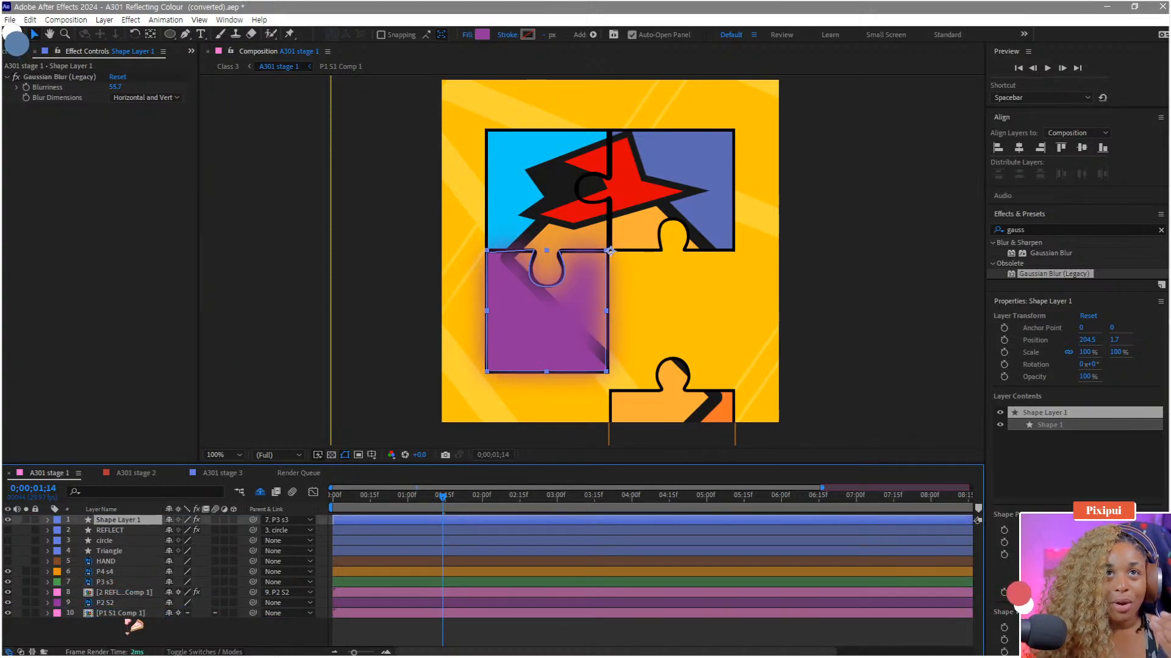
drag(120, 521, 116, 623)
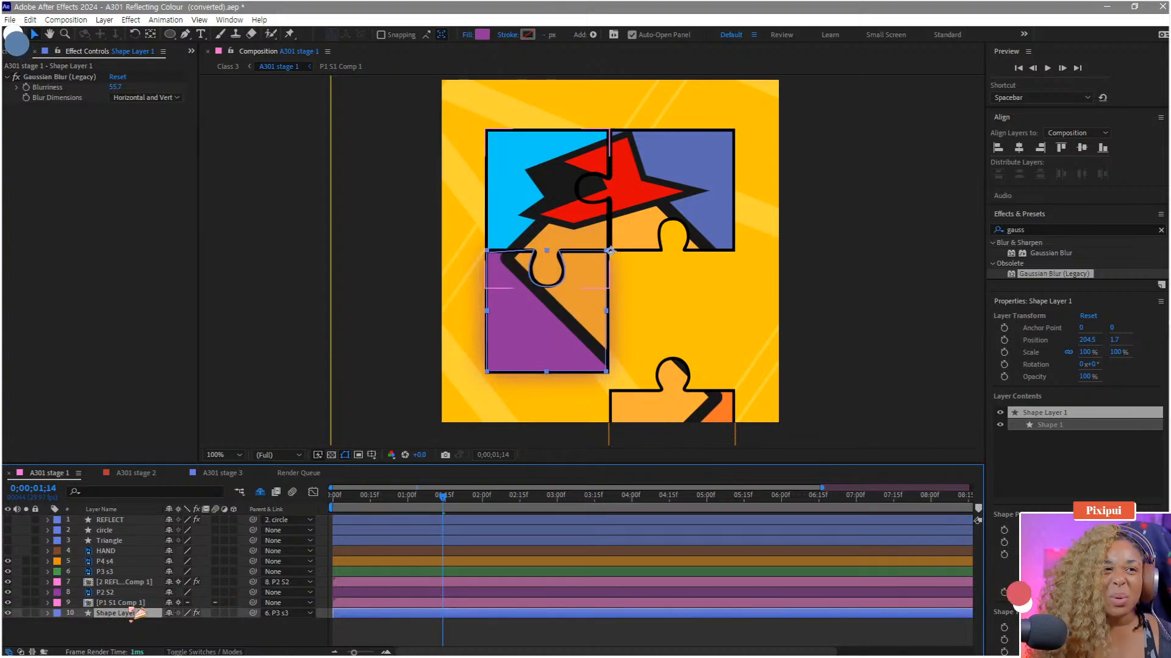
Step: Reveal the Scale of Shape Layer 1, try a different value, and undo the scaling
key(s)
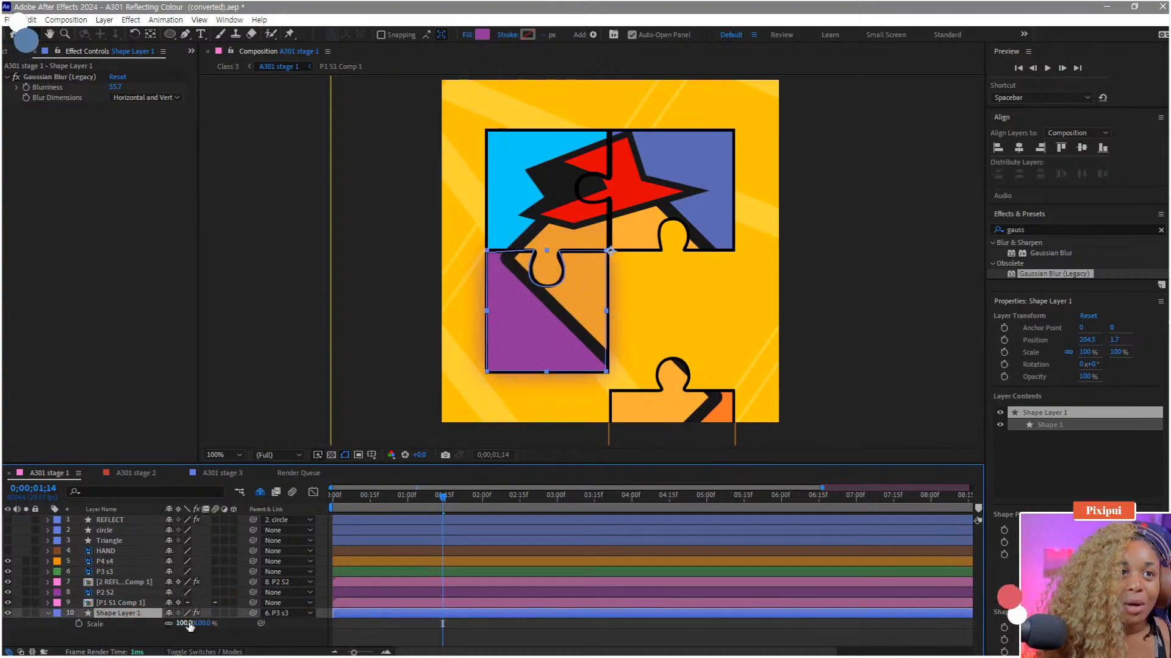
drag(185, 624, 192, 624)
key(ctrl+z)
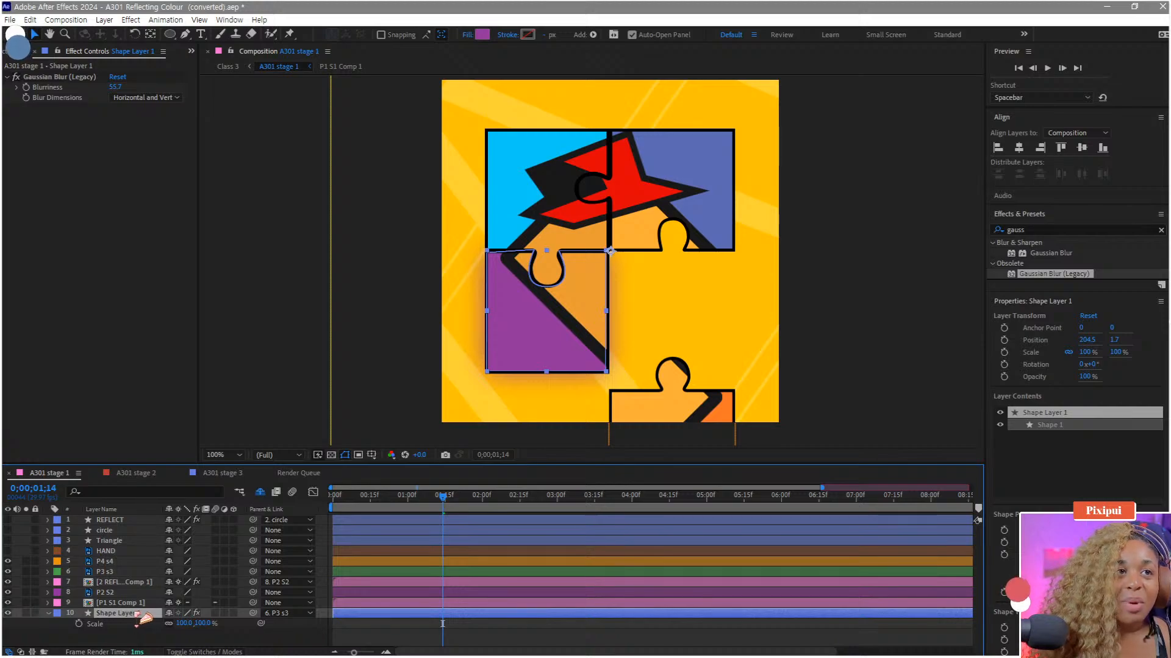
Step: Raise the Gaussian Blur Blurriness of Shape Layer 1 to 66.4
drag(119, 87, 158, 86)
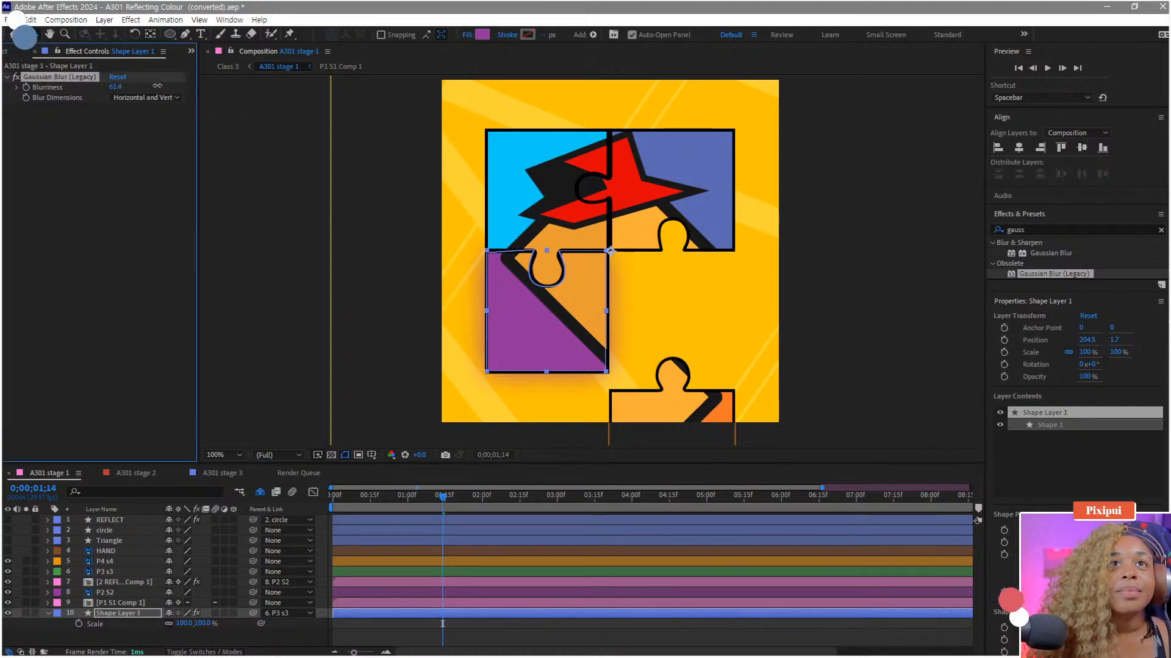
drag(247, 85, 185, 86)
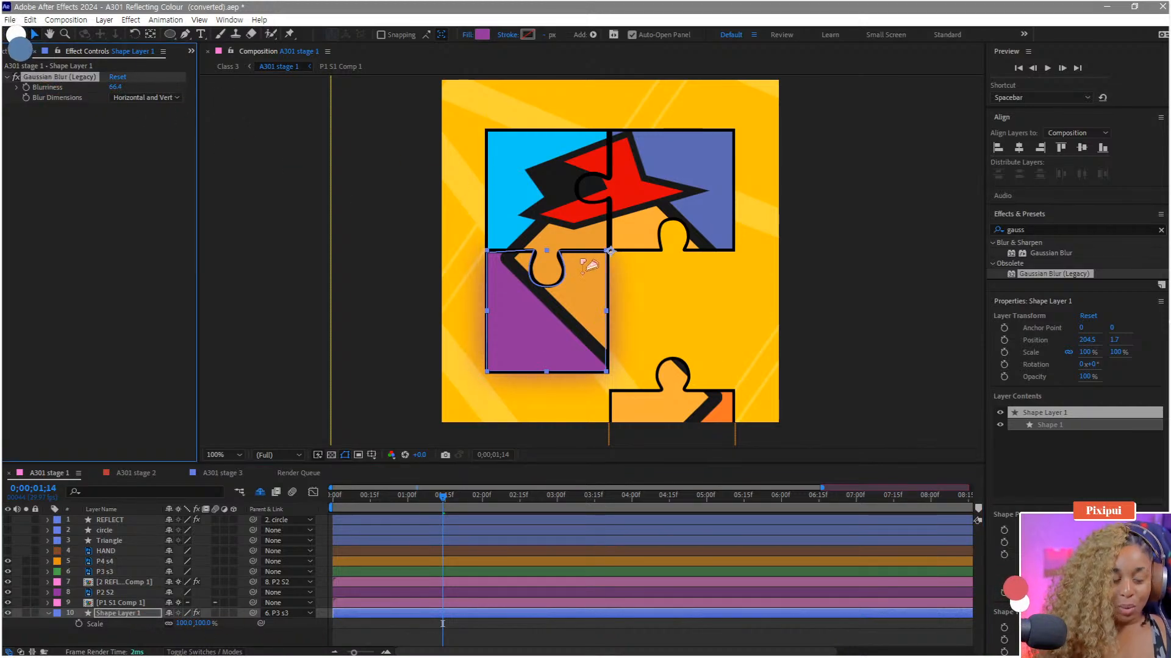
Step: Move the anchor point of Shape Layer 1 to the middle of the purple shape and scale the layer to 113%
key(y)
drag(610, 251, 545, 323)
drag(183, 623, 195, 620)
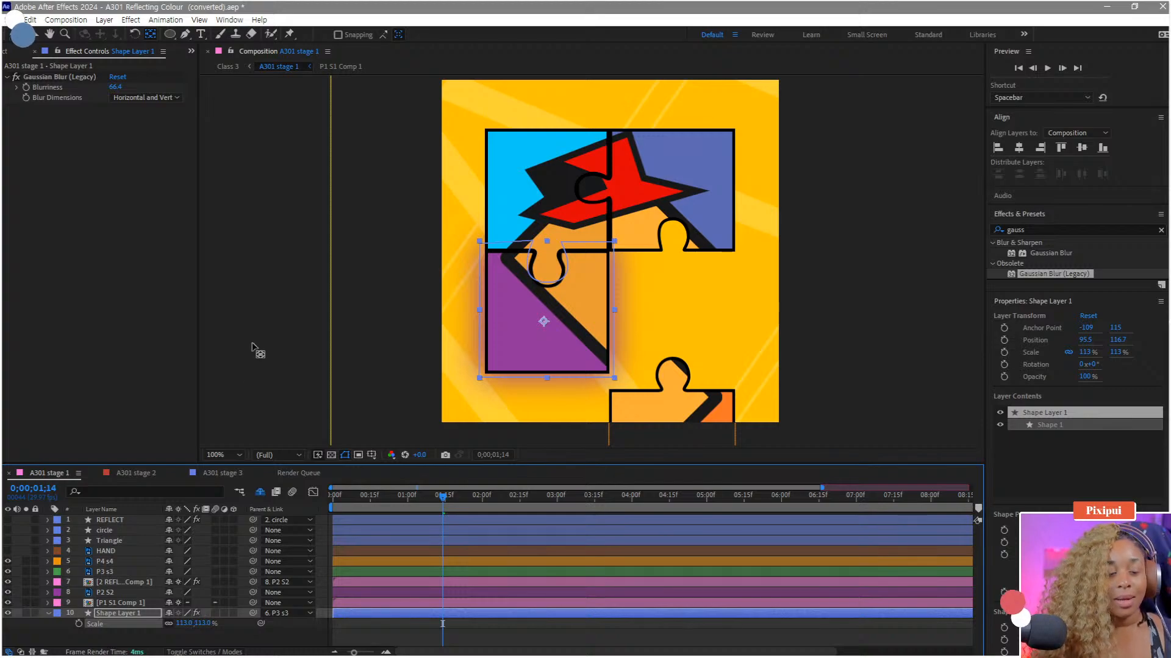
click(286, 338)
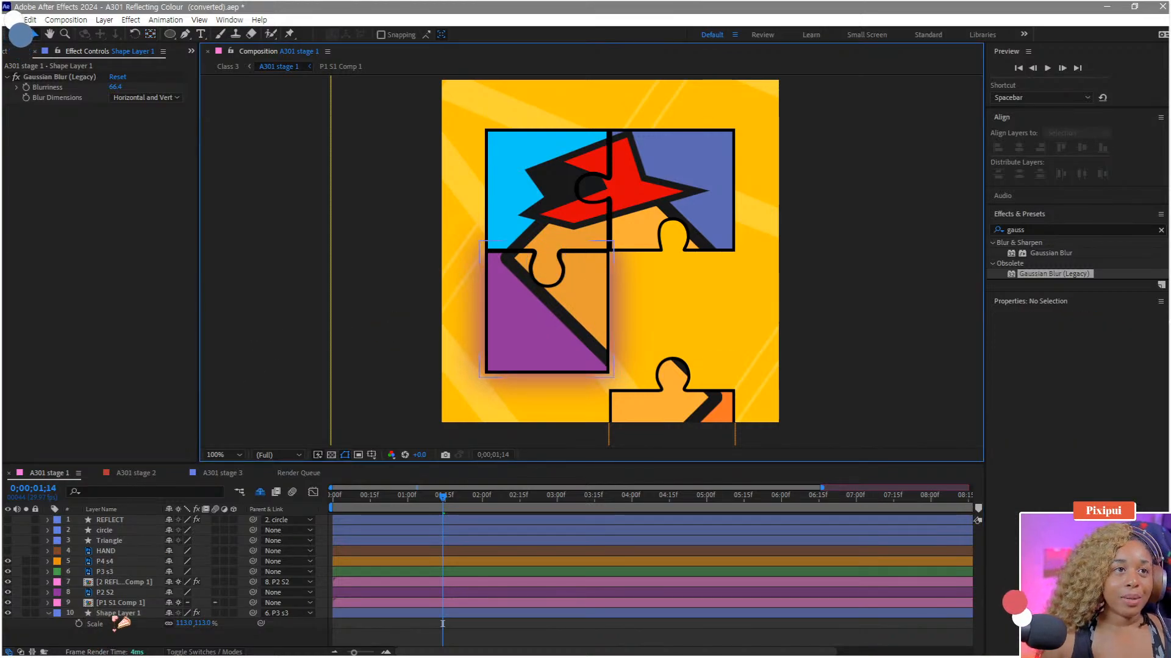
Step: Trim the start of Shape Layer 1 to about 1 second and keyframe its Scale from 0% at 0;00;01;08 to 113% at 0;00;01;11
mouse_move(443, 498)
mouse_down()
mouse_move(405, 511)
mouse_move(450, 503)
mouse_up()
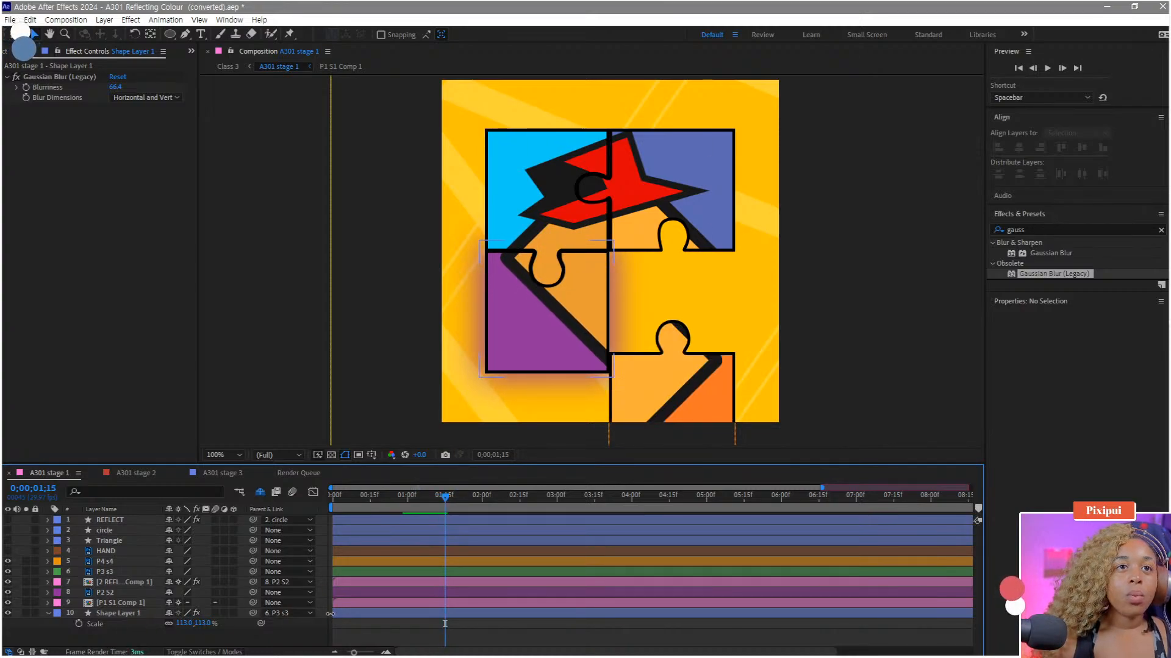
drag(330, 614, 405, 613)
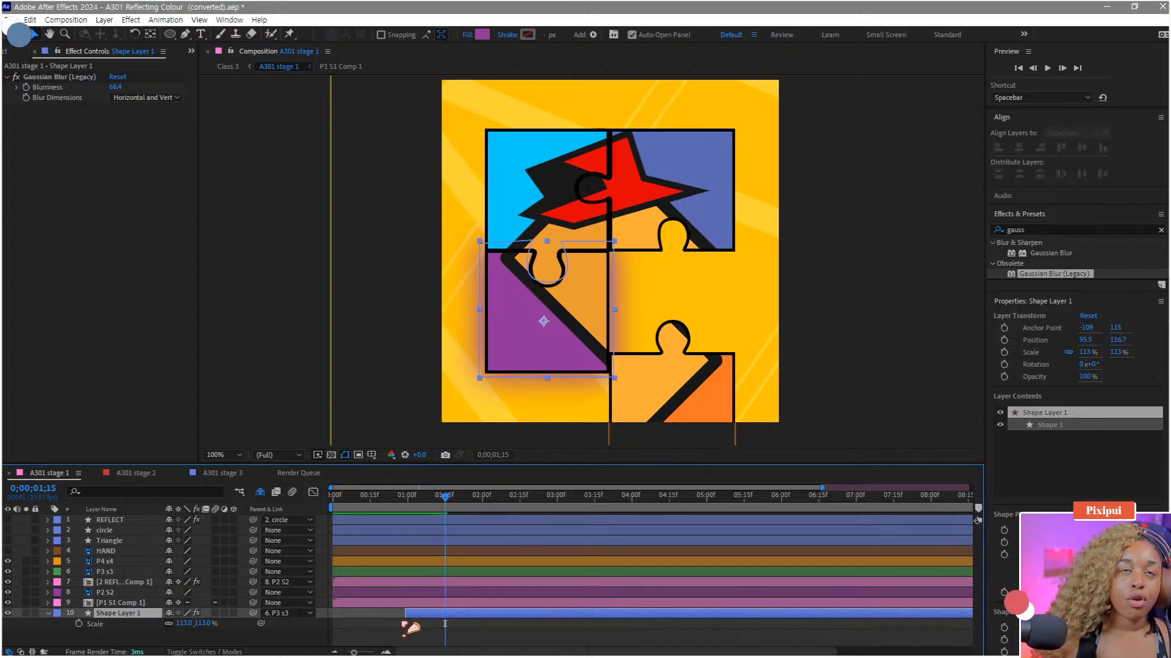
mouse_move(449, 503)
mouse_down()
mouse_move(431, 509)
mouse_move(445, 513)
mouse_up()
click(79, 624)
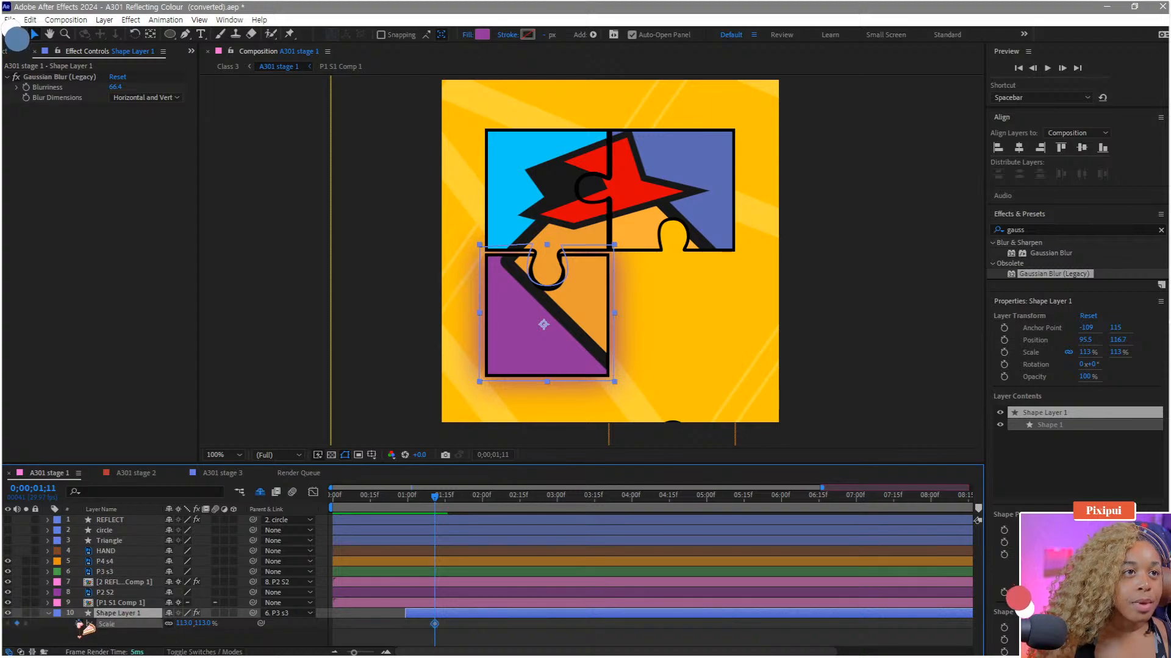
drag(435, 510, 430, 509)
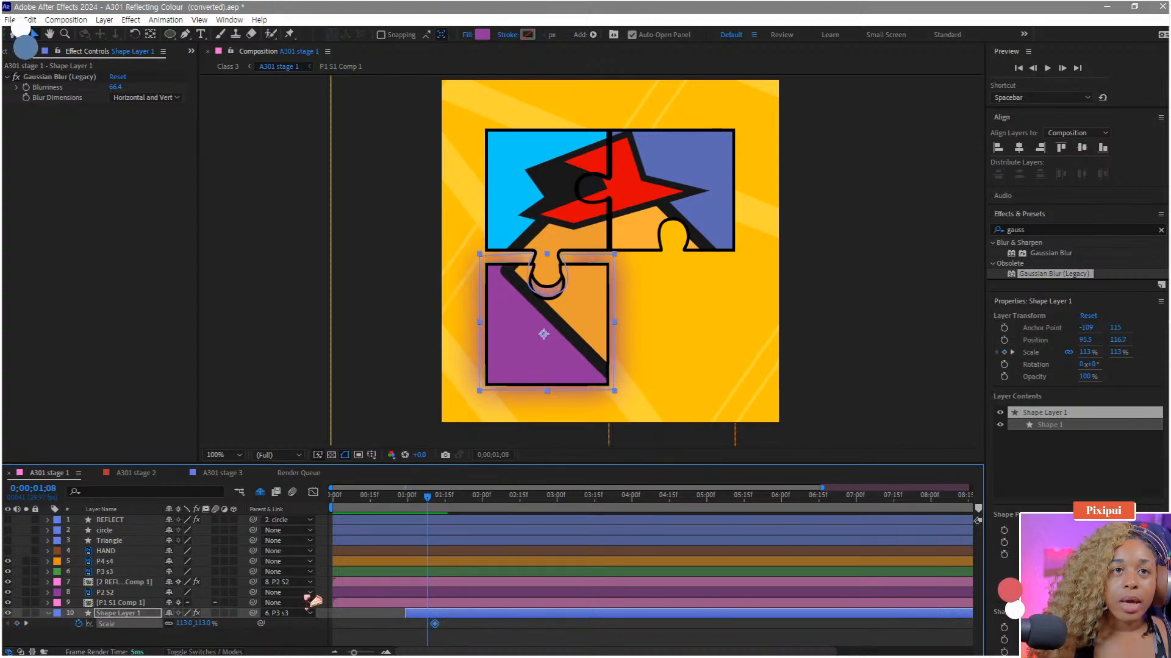
key(Return)
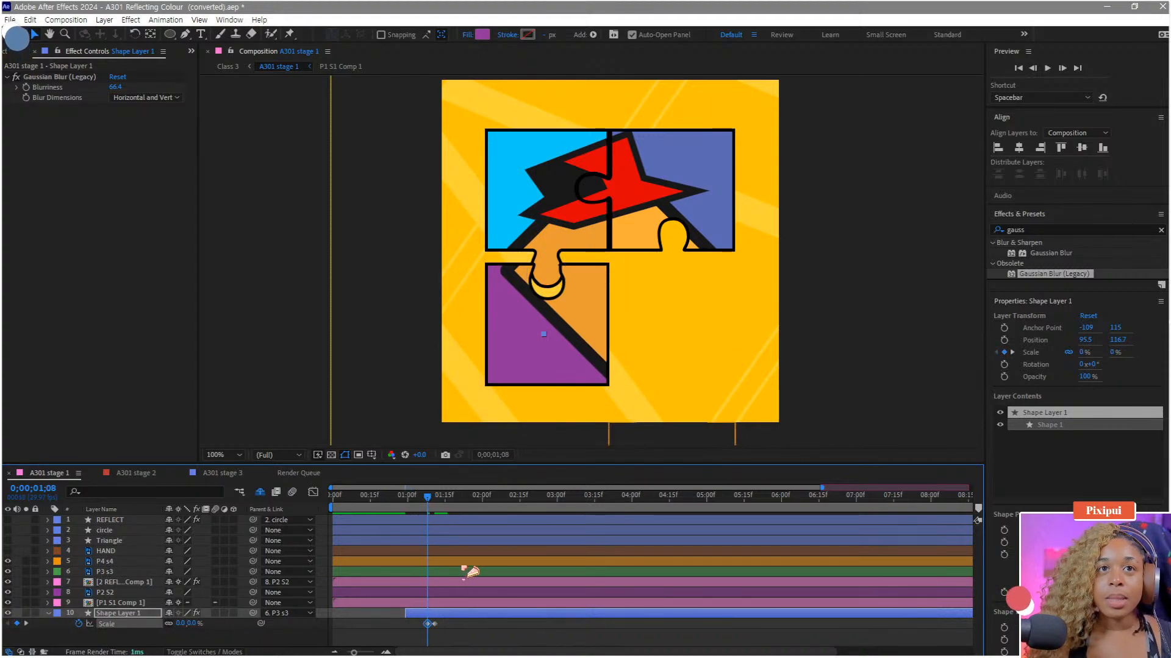
Step: Reveal the Y Position keyframes of P3 s3 to compare their timing with Shape Layer 1's Scale keyframes
alt+scroll(450, 631, up, 3)
drag(444, 622, 520, 619)
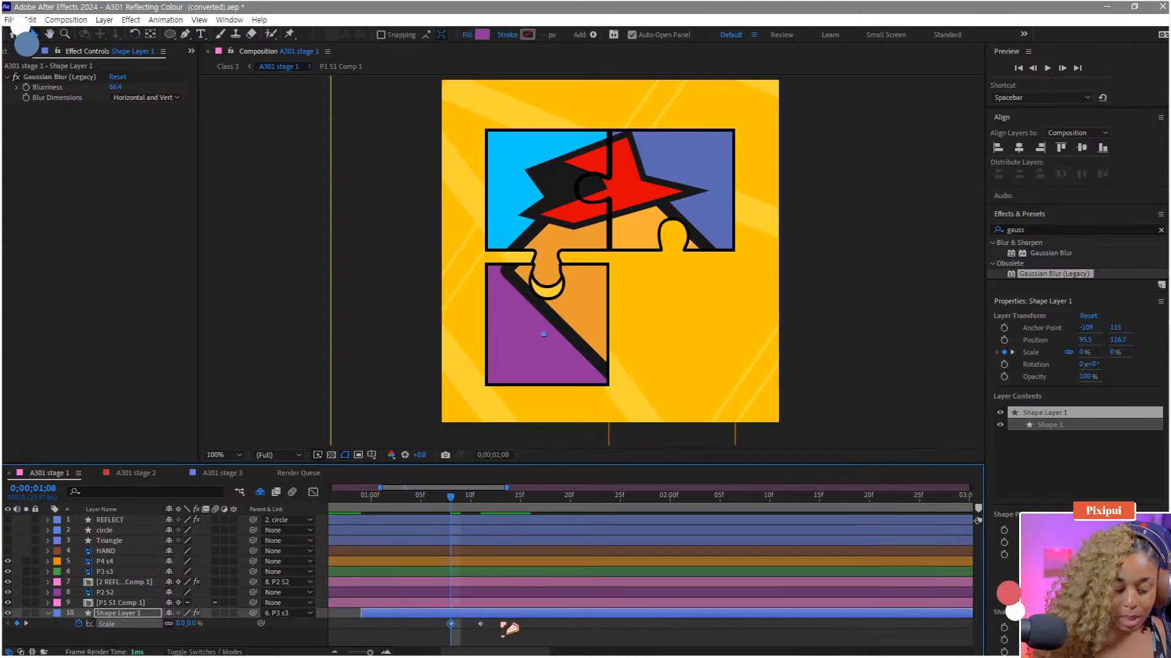
click(480, 620)
click(465, 562)
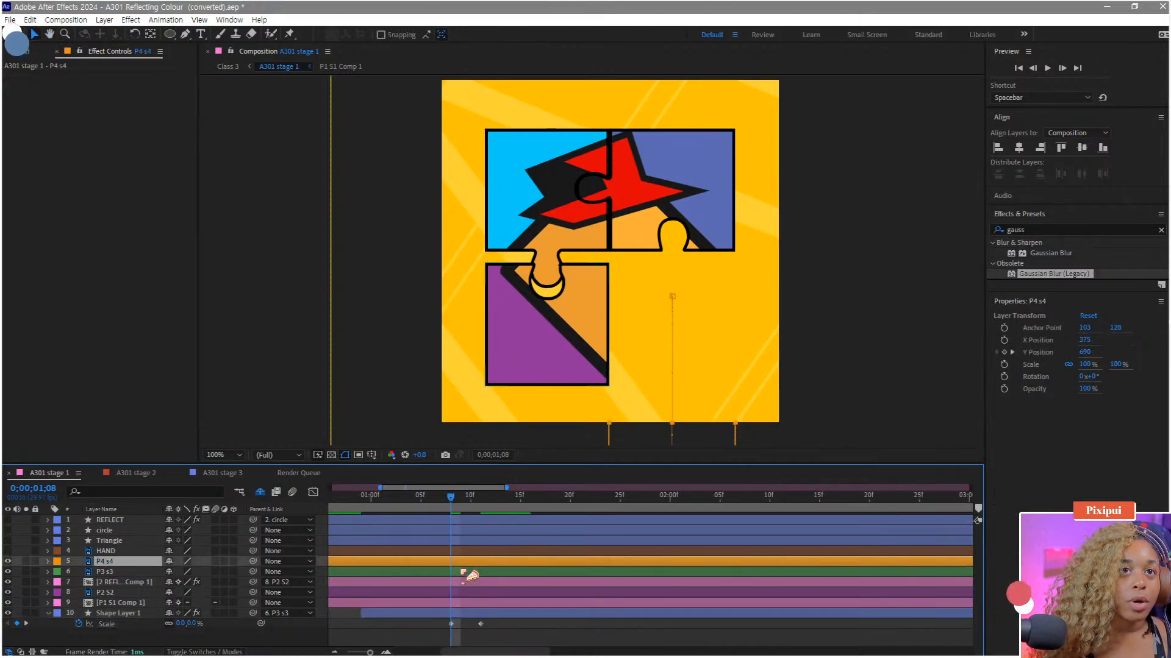
click(465, 572)
key(u)
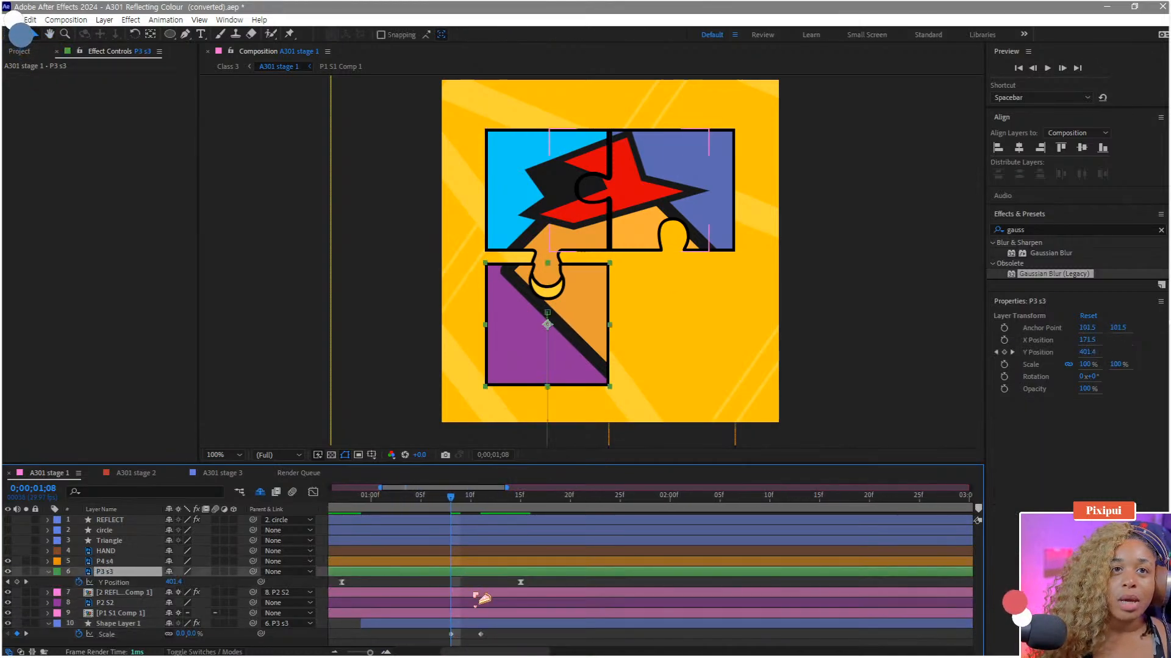
Step: Shift both Scale keyframes of Shape Layer 1 to about 0;00;01;14 and 0;00;01;17, and preview the timing
click(492, 507)
drag(510, 624, 391, 640)
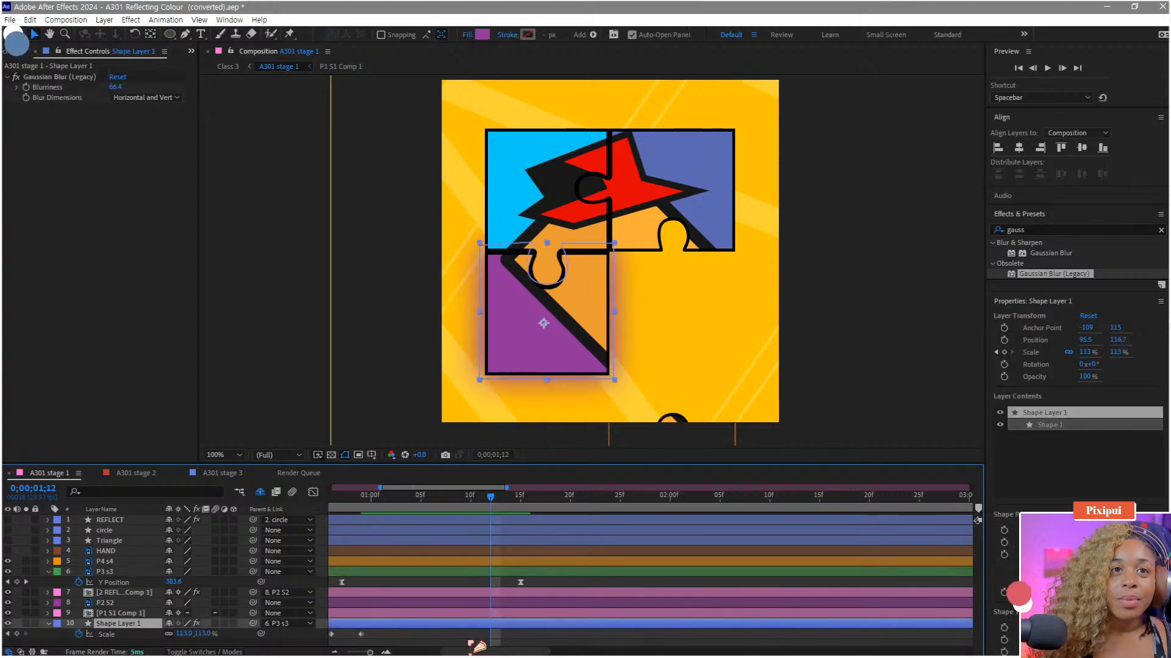
key(ctrl+z)
drag(509, 631, 540, 638)
key(space)
key(space)
Step: Paste a copy of the 113% Scale keyframe at about 0;00;01;19 and set the keyframe at 0;00;01;17 to 131%
click(549, 641)
click(540, 635)
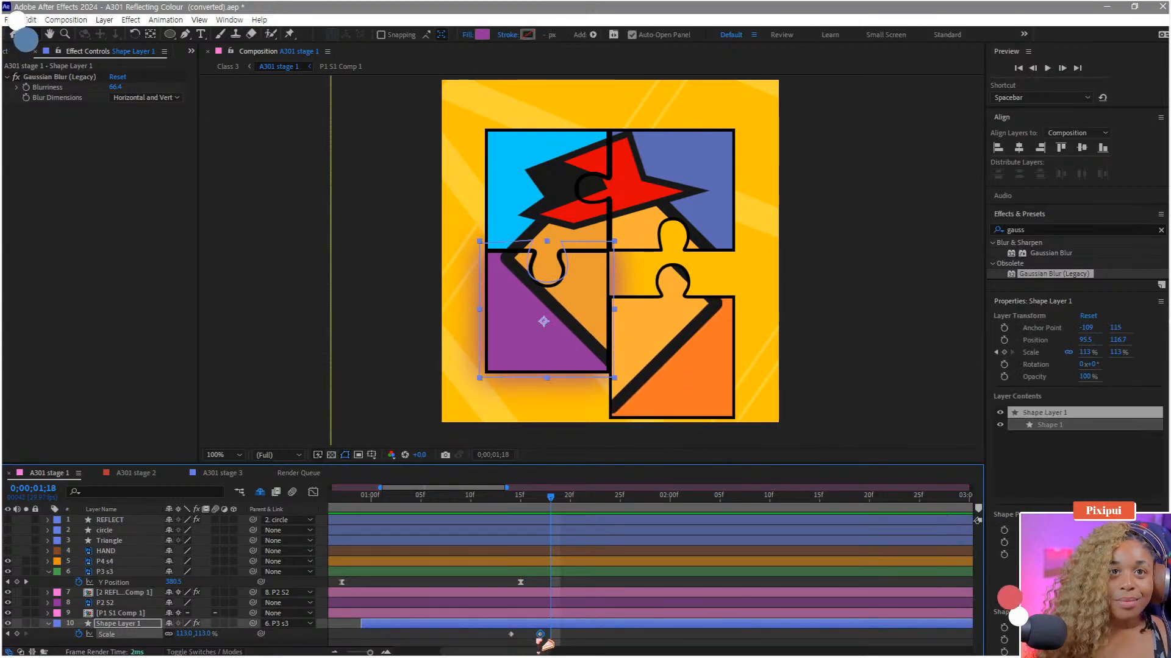
key(ctrl+c)
key(ctrl+v)
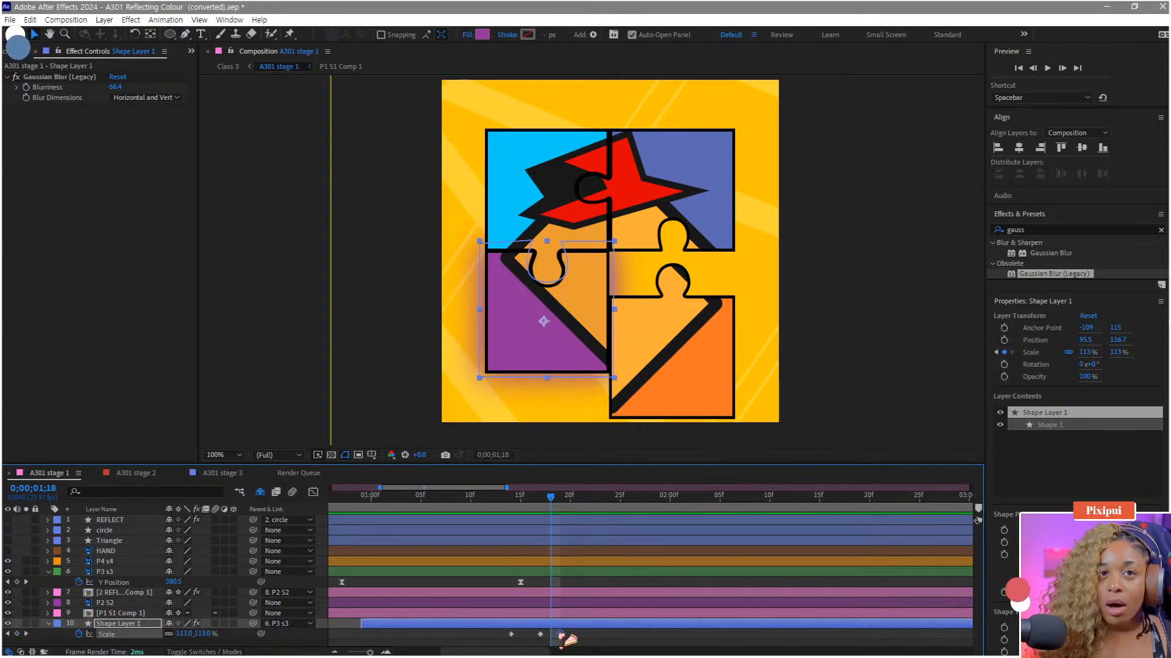
drag(550, 507, 540, 509)
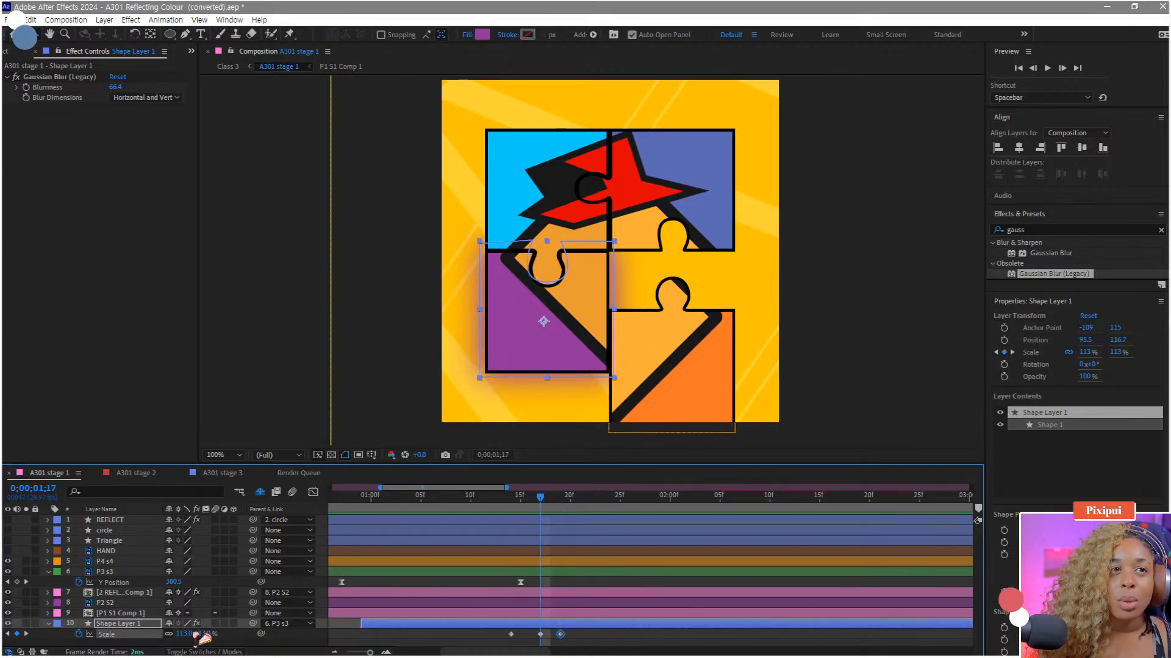
drag(204, 639, 201, 635)
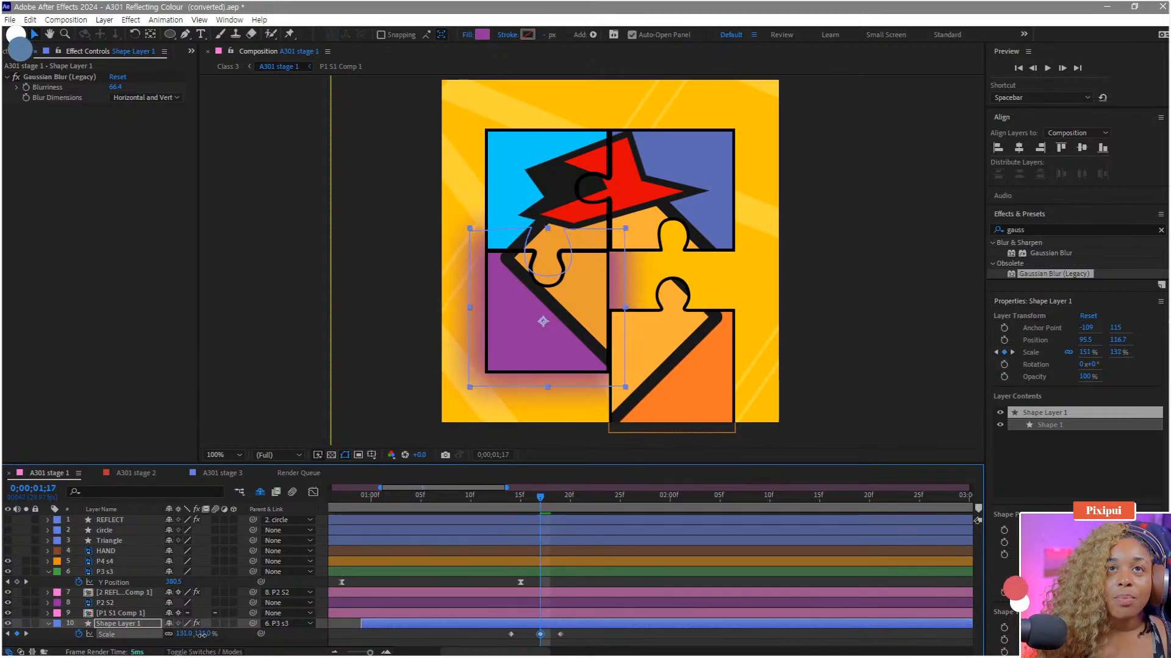
click(550, 497)
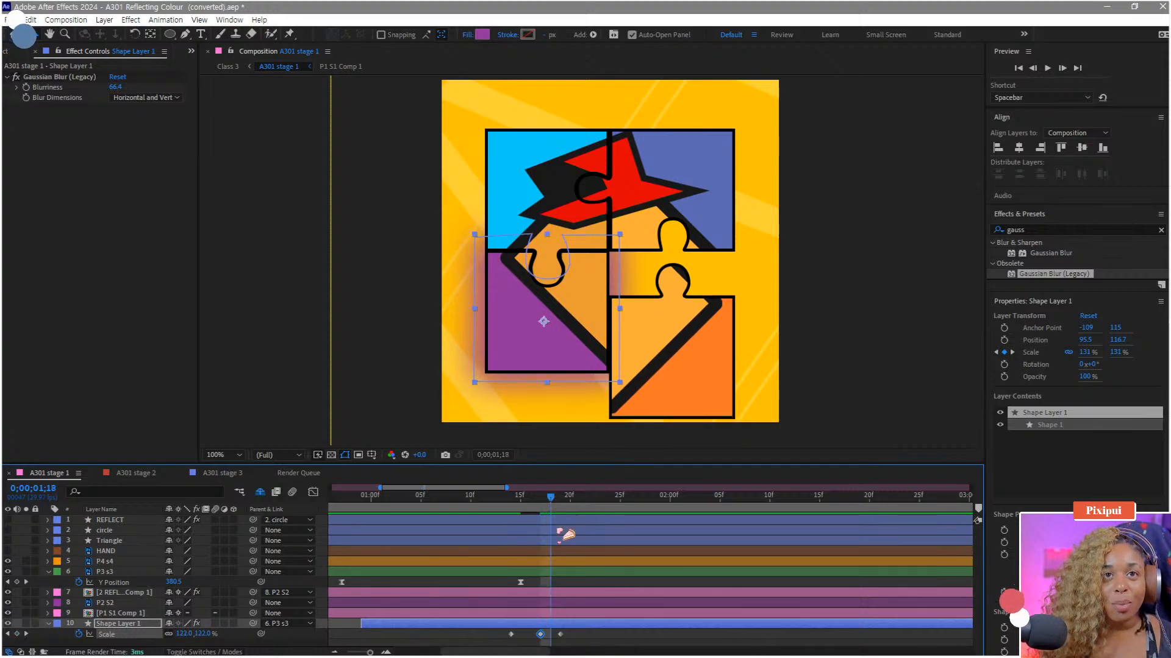
Step: Apply Easy Ease to all three Scale keyframes of Shape Layer 1 and preview the glow
drag(579, 634, 435, 641)
key(F9)
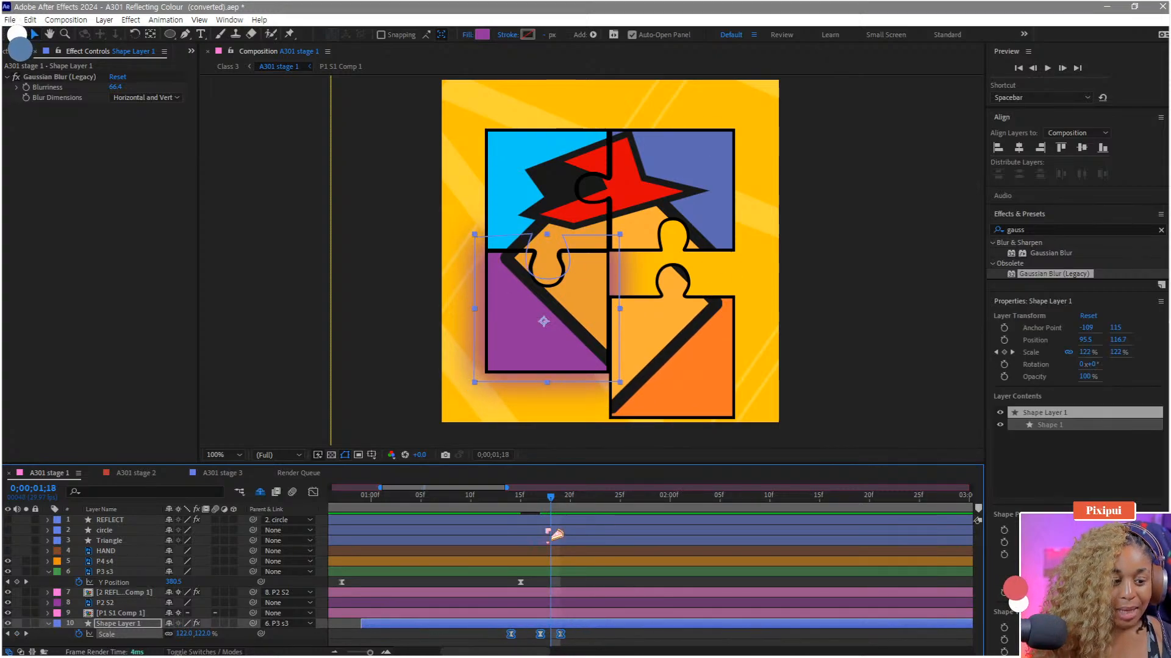
key(space)
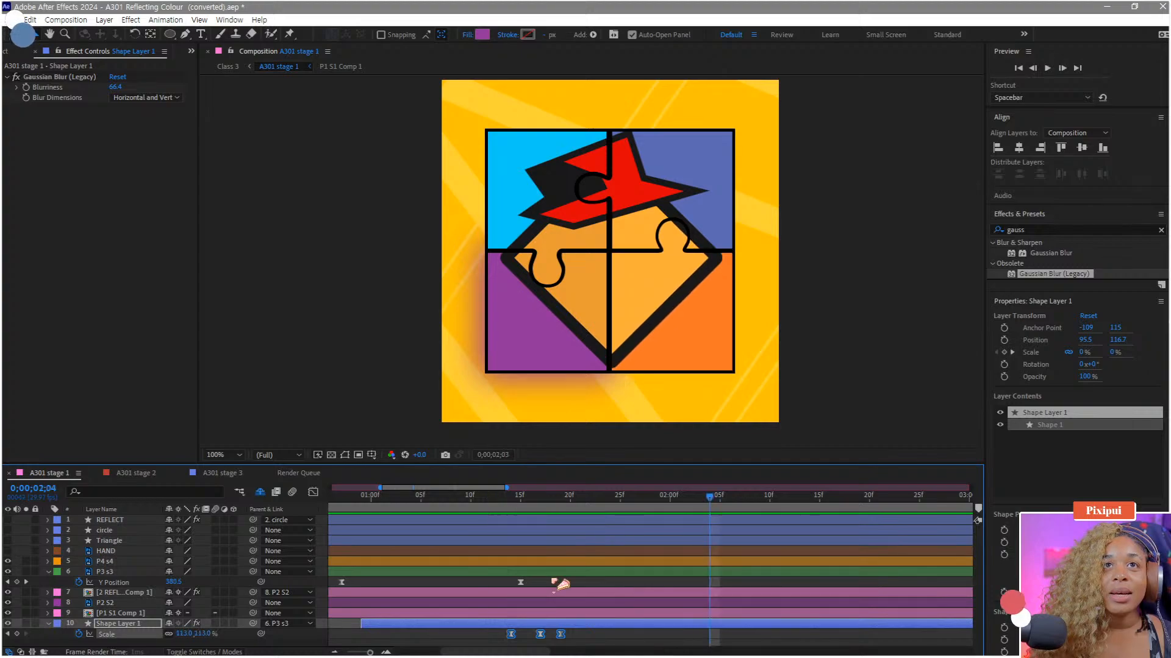
key(space)
Step: Spread the three Scale keyframes to about 0;00;01;12, 0;00;01;16 and 0;00;01;23, and preview the animation
drag(502, 630, 570, 635)
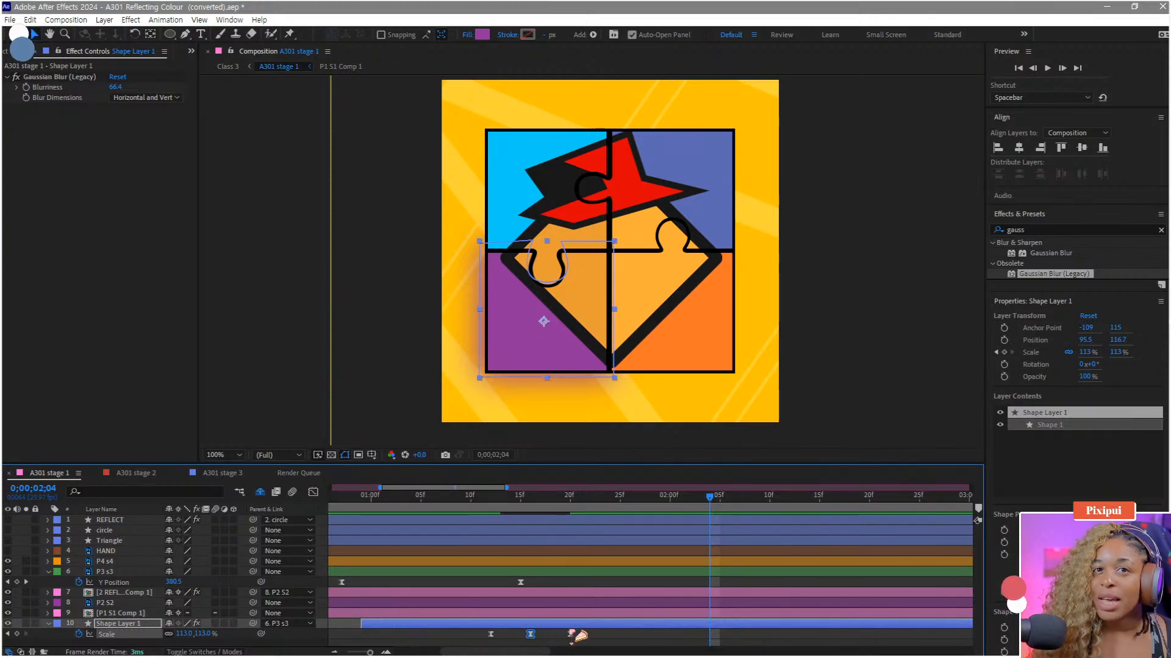
key(space)
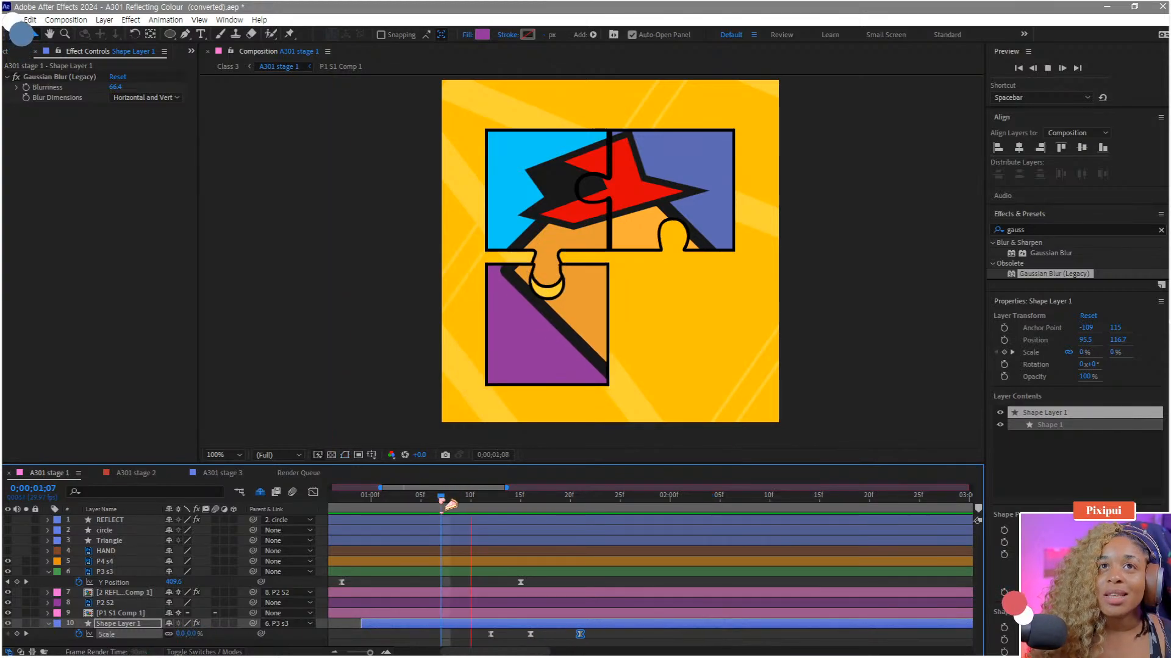
key(;)
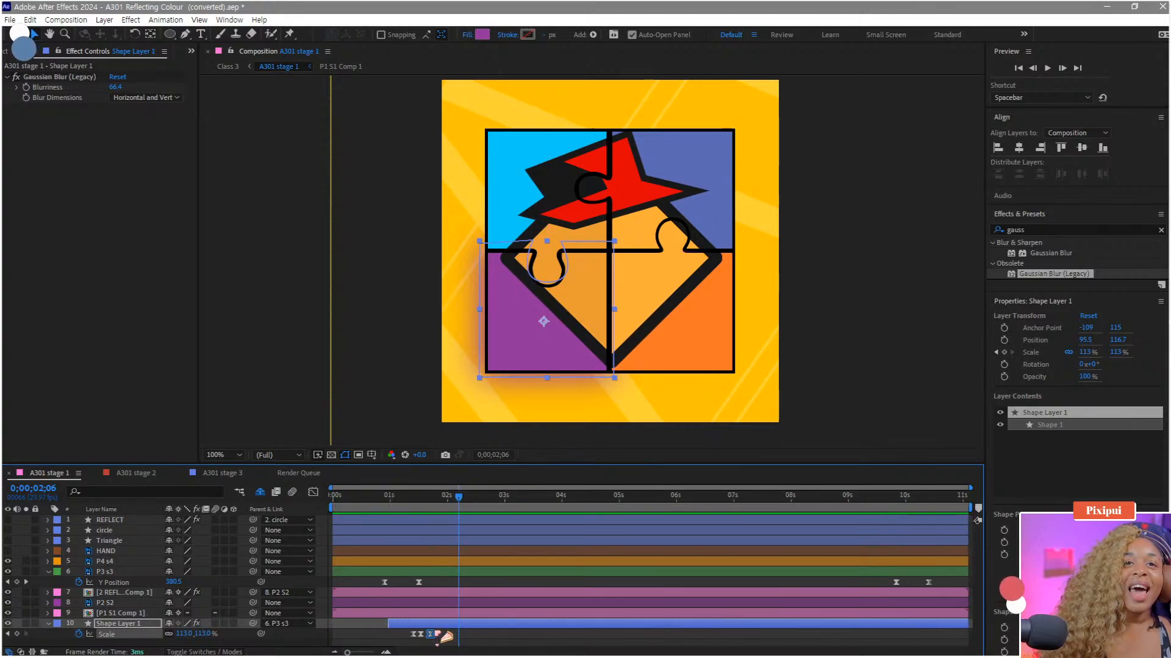
click(399, 505)
key(space)
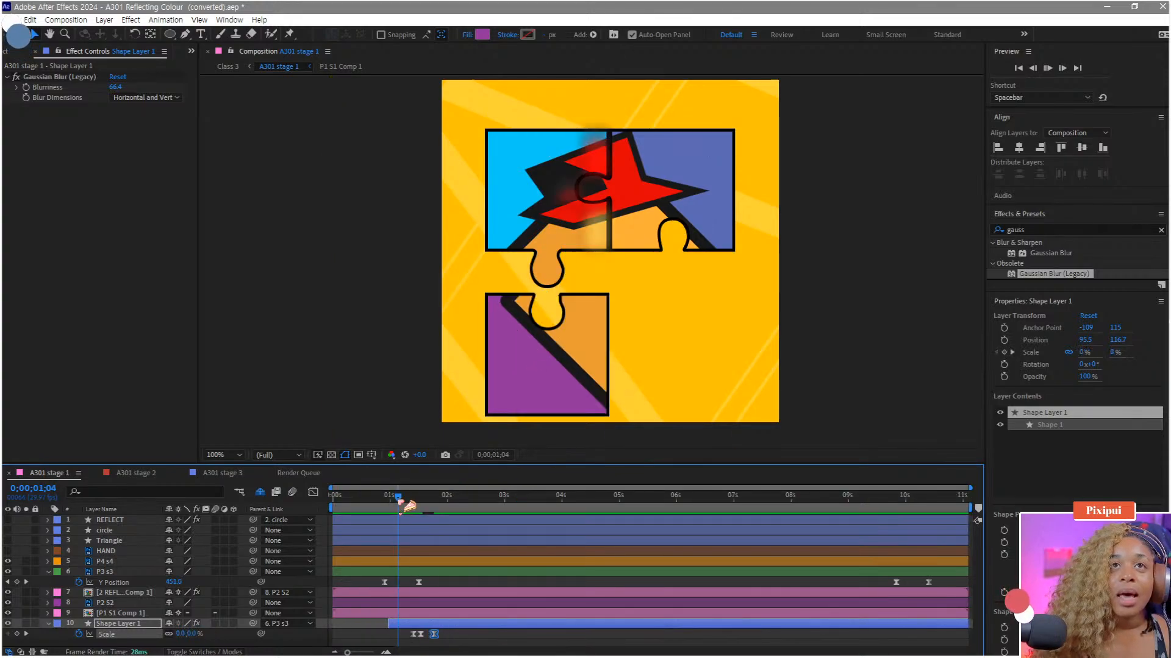
key(space)
Step: Shift the three Scale keyframes about two frames earlier, to 0;00;01;10, 0;00;01;14 and 0;00;01;21, and play the result
key(;)
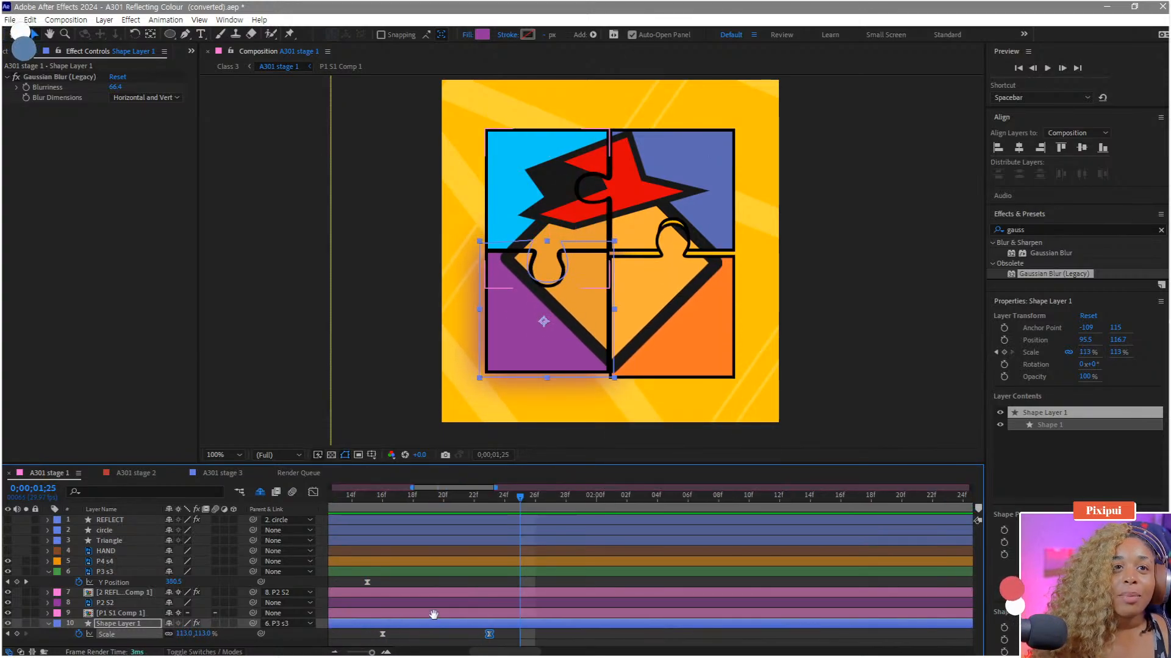
click(383, 505)
key(space)
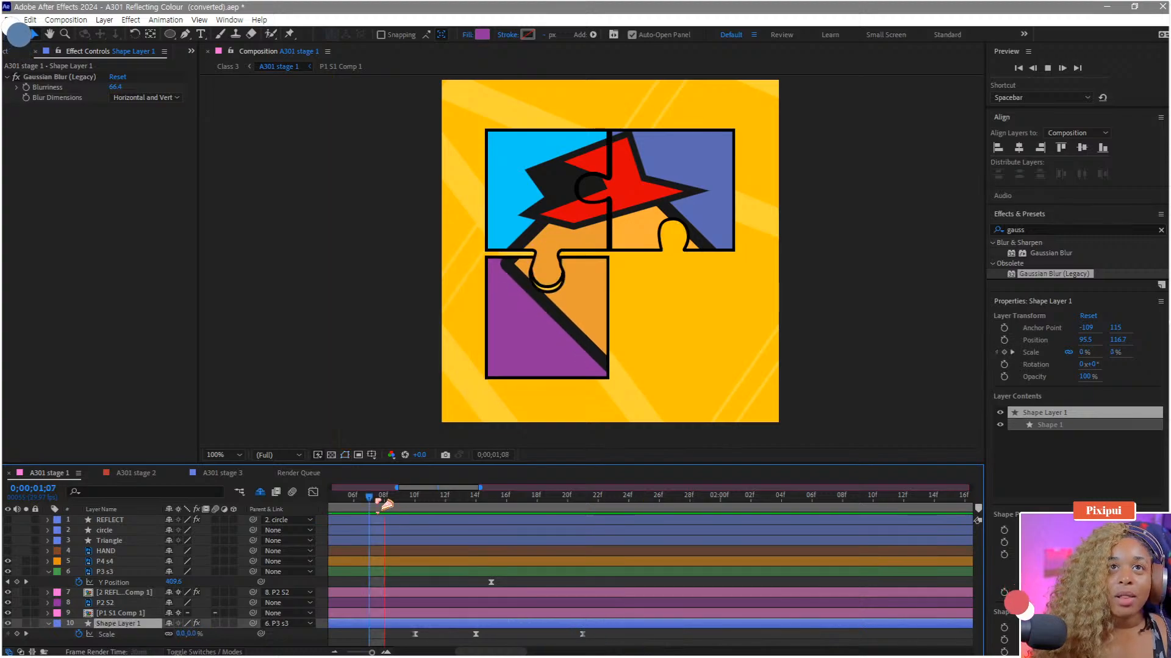
key(space)
Step: Move the first Scale keyframe of Shape Layer 1 to about 0;00;01;09 and preview the glow's appearance
click(418, 635)
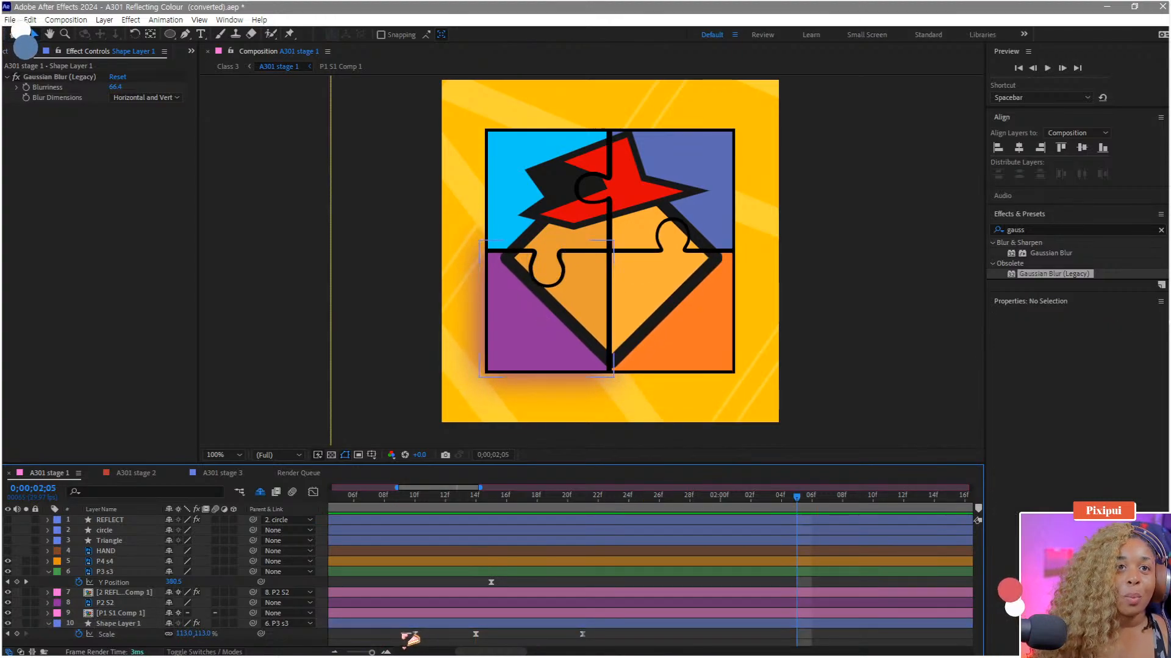
click(416, 636)
key(;)
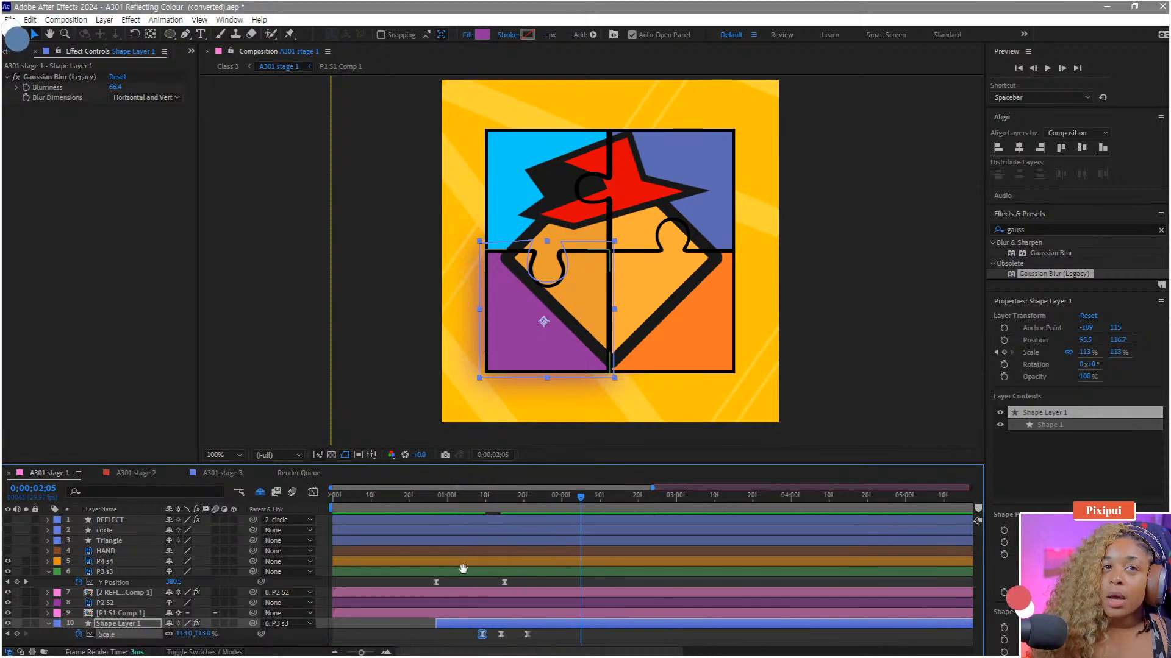
click(460, 504)
key(space)
key(space)
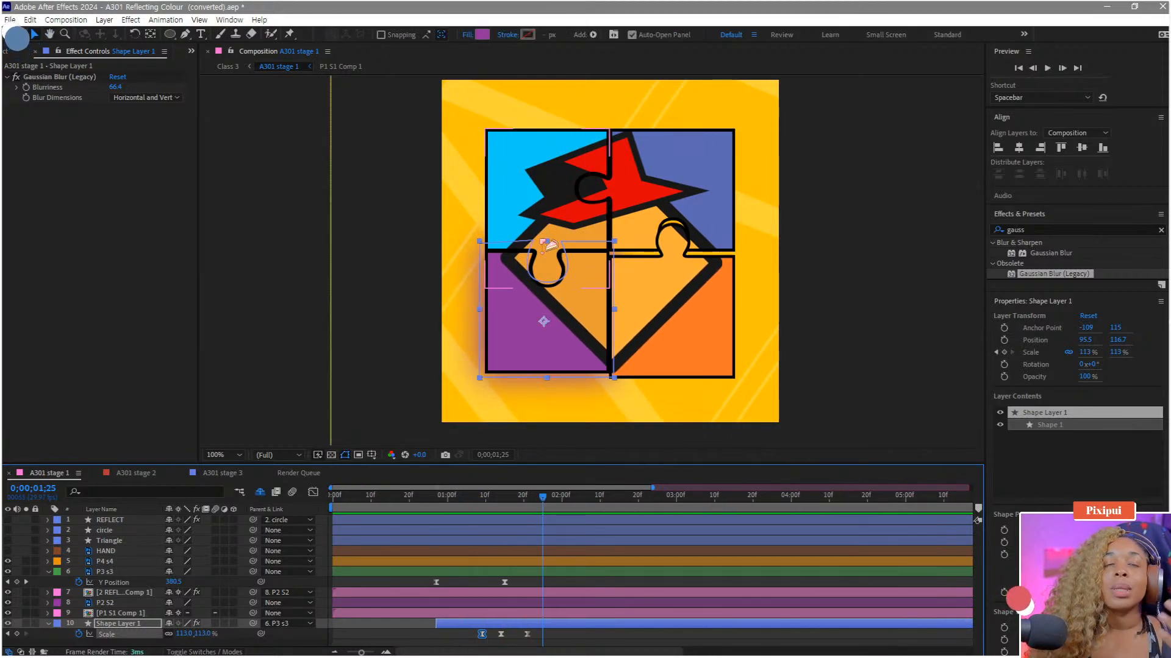
Step: Rename Shape Layer 1 as PURP REF
right_click(114, 626)
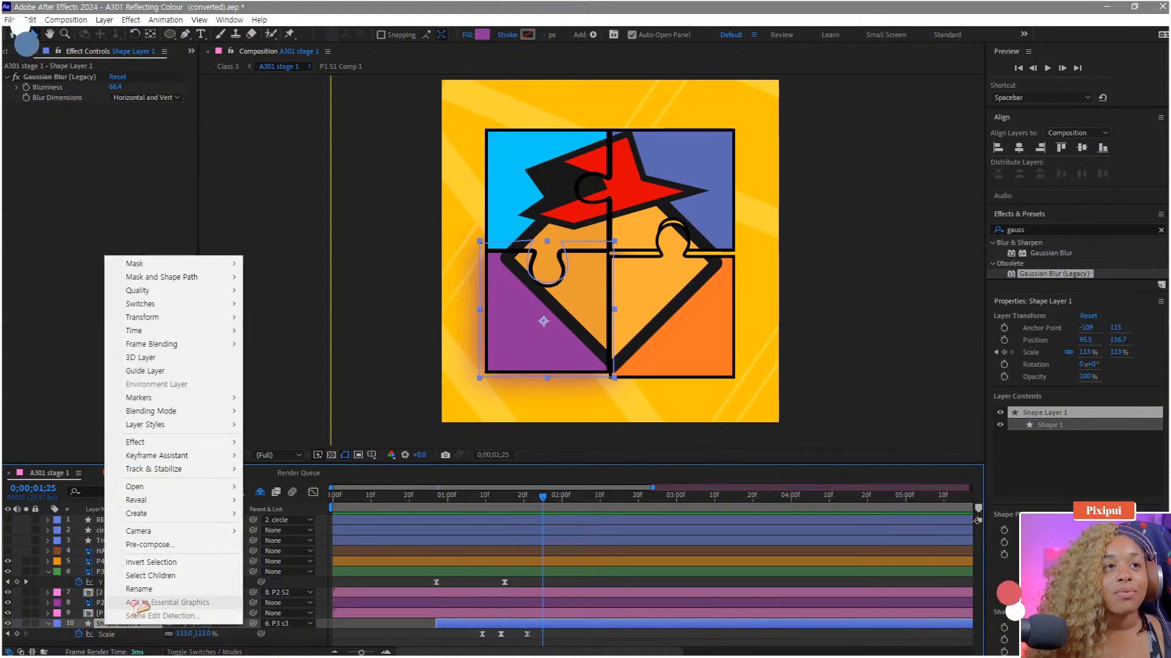
click(122, 598)
text(PU)
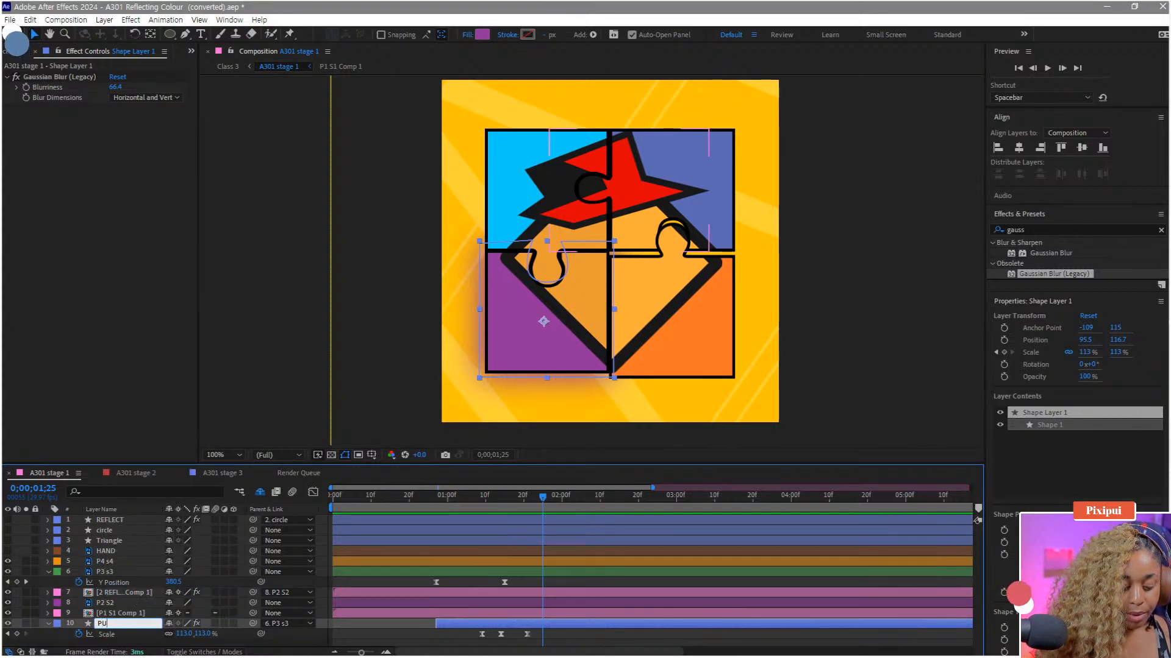
text(RP REF)
key(Return)
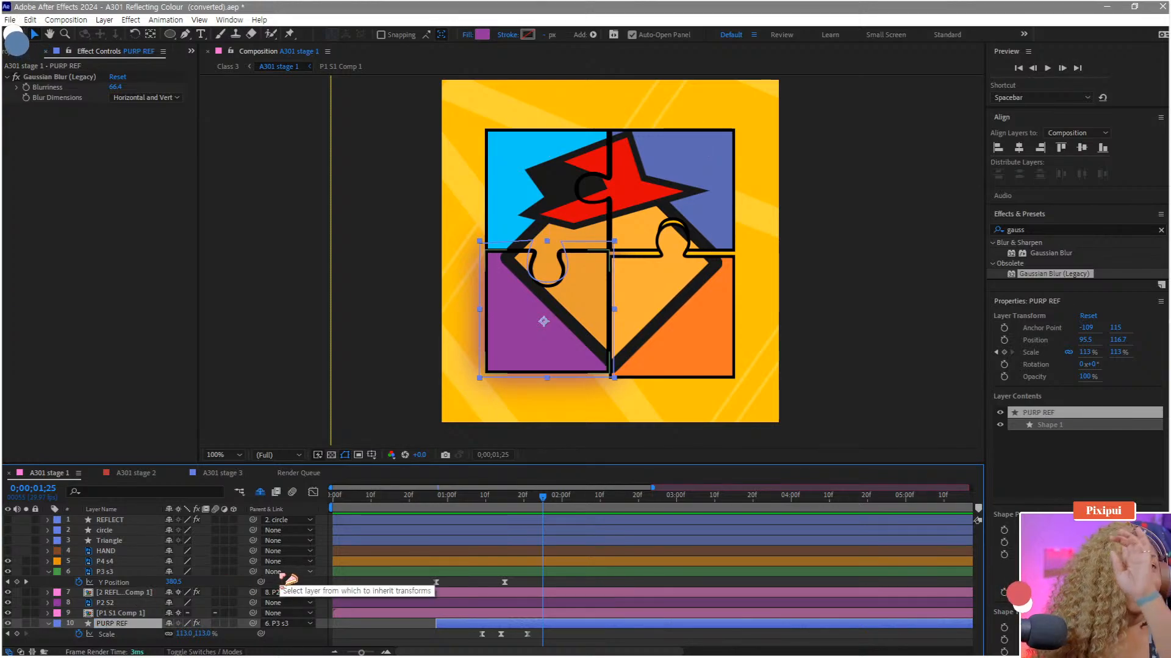
Step: Duplicate the PURP REF layer and place the copy directly above P1 S1 Comp 1 in the layer stack
key(ctrl+d)
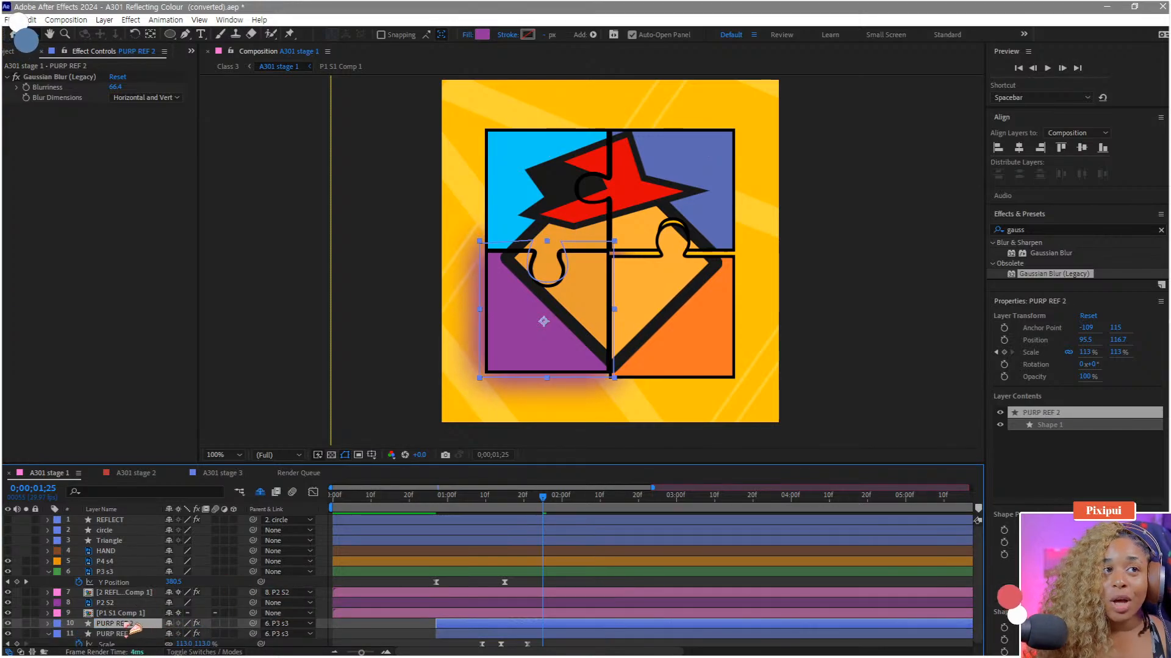
drag(130, 626, 138, 615)
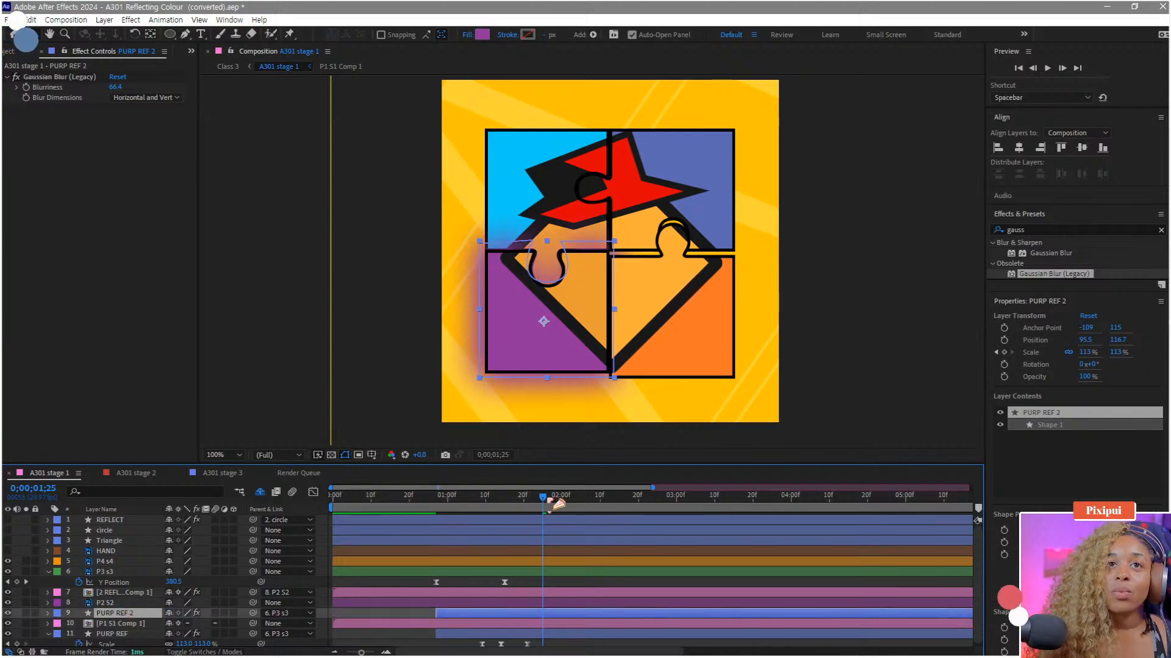
Step: Apply the Set Matte effect to the PURP REF 2 layer and take the matte from P1 S1 Comp 1
mouse_move(544, 497)
mouse_down()
mouse_move(523, 507)
mouse_move(566, 512)
mouse_move(525, 510)
mouse_move(546, 510)
mouse_up()
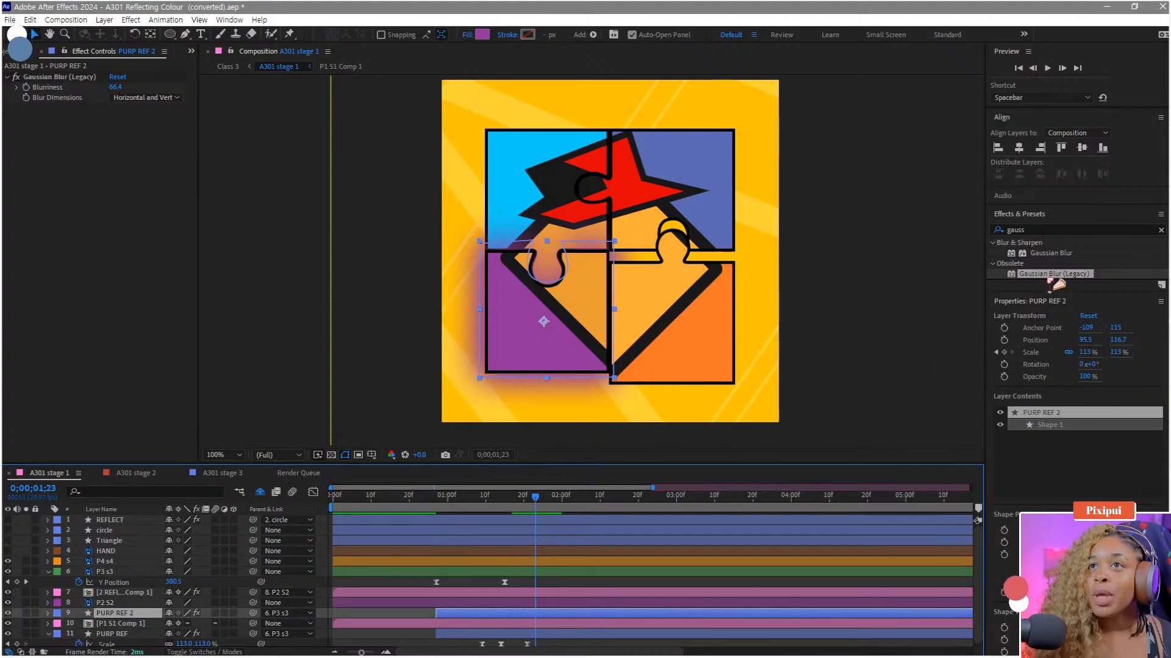
click(1053, 235)
text(set)
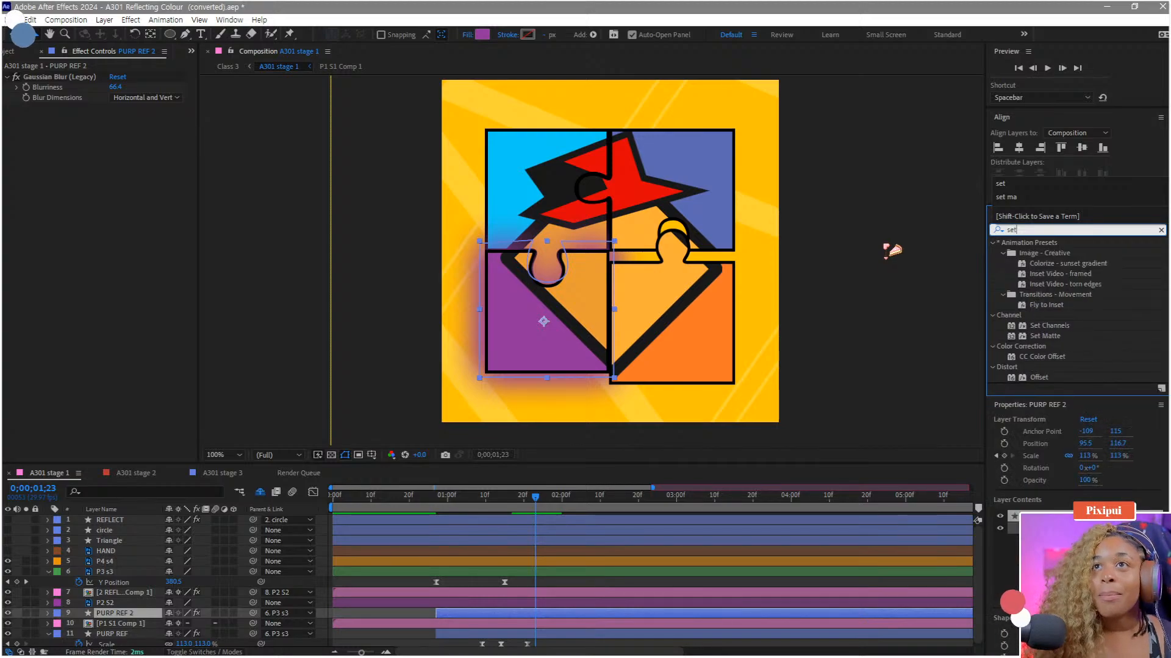
drag(1050, 337, 154, 612)
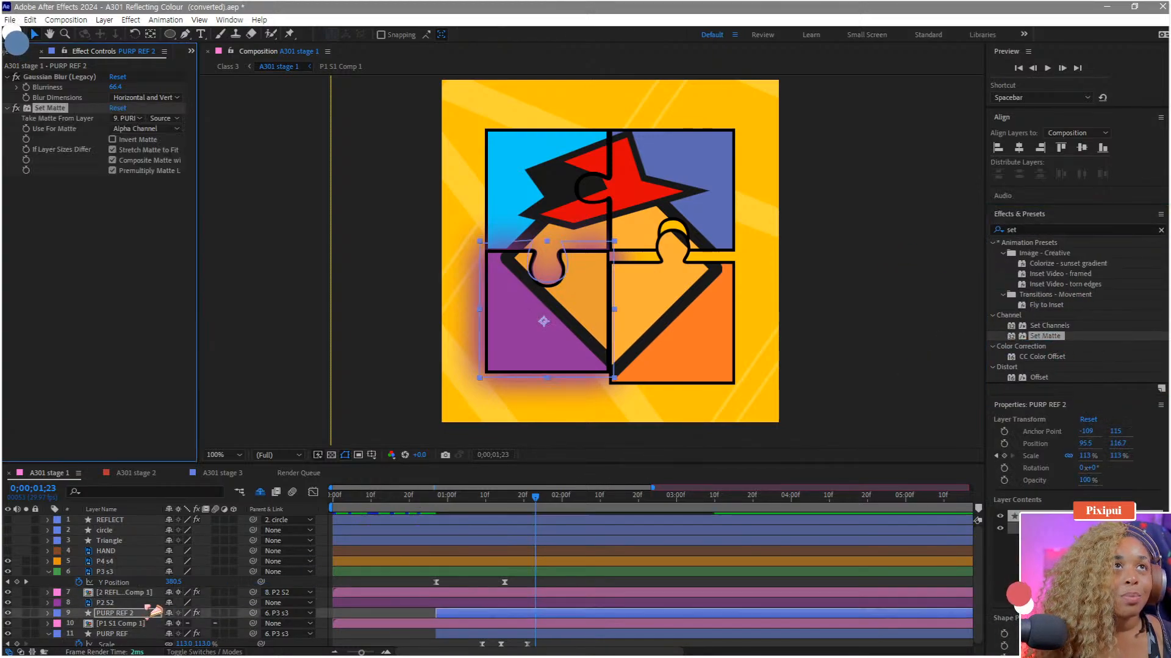
click(135, 119)
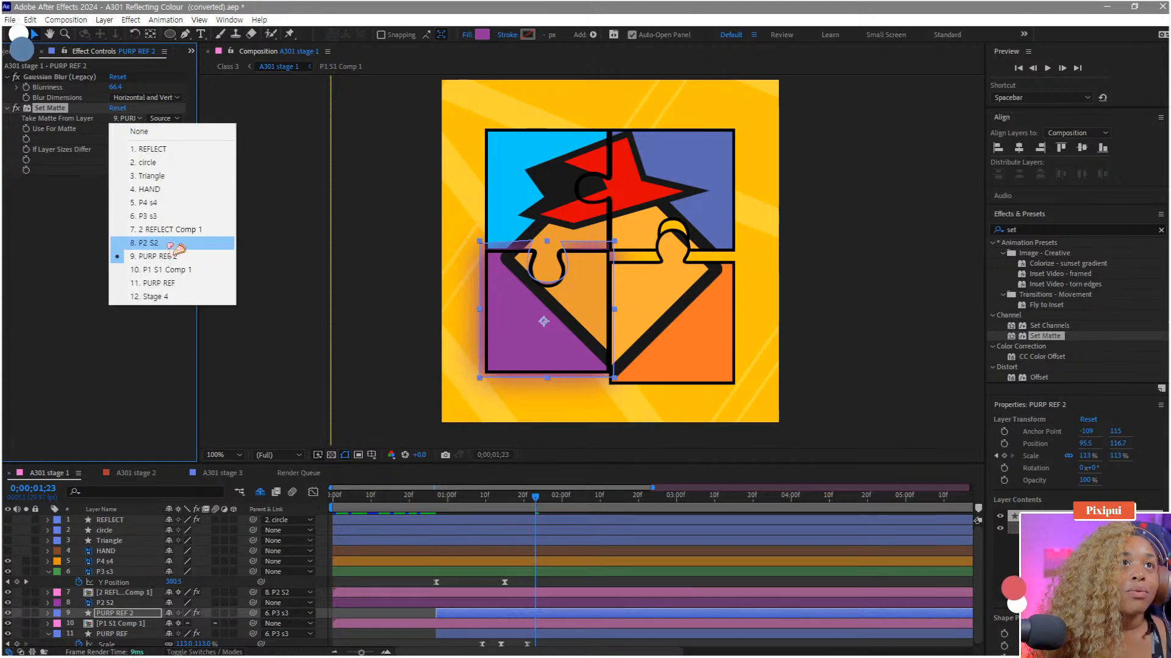
click(173, 269)
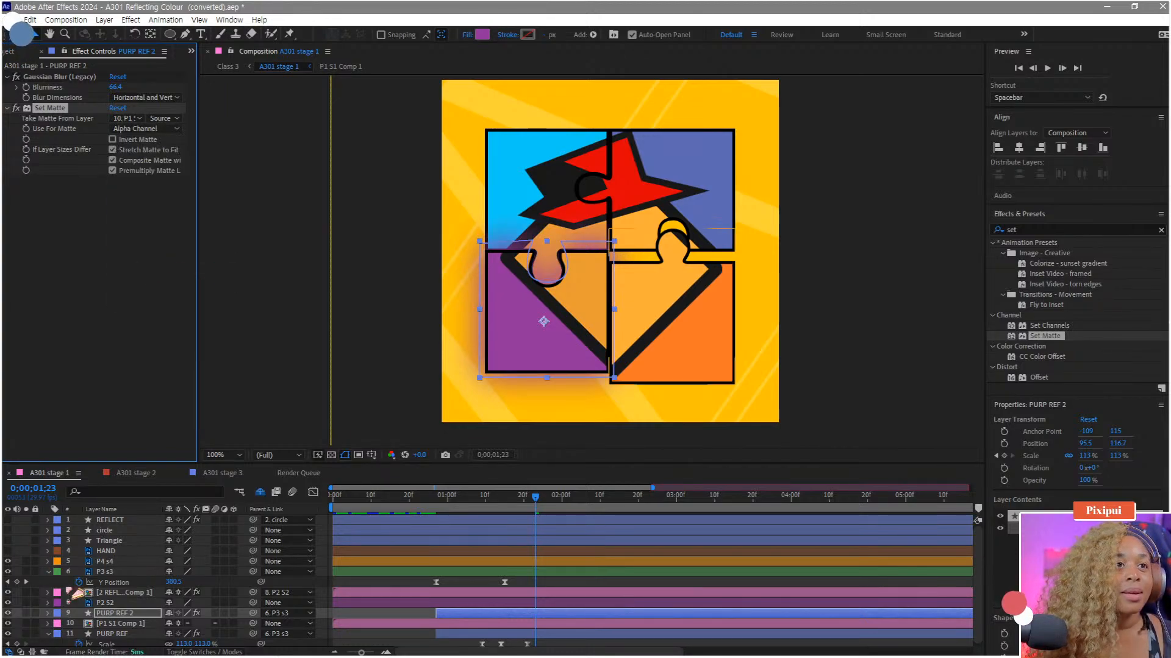
Step: Test the matte by moving the PURP REF 2 glow over the blue puzzle piece, and undo the move
click(136, 612)
drag(582, 323, 507, 229)
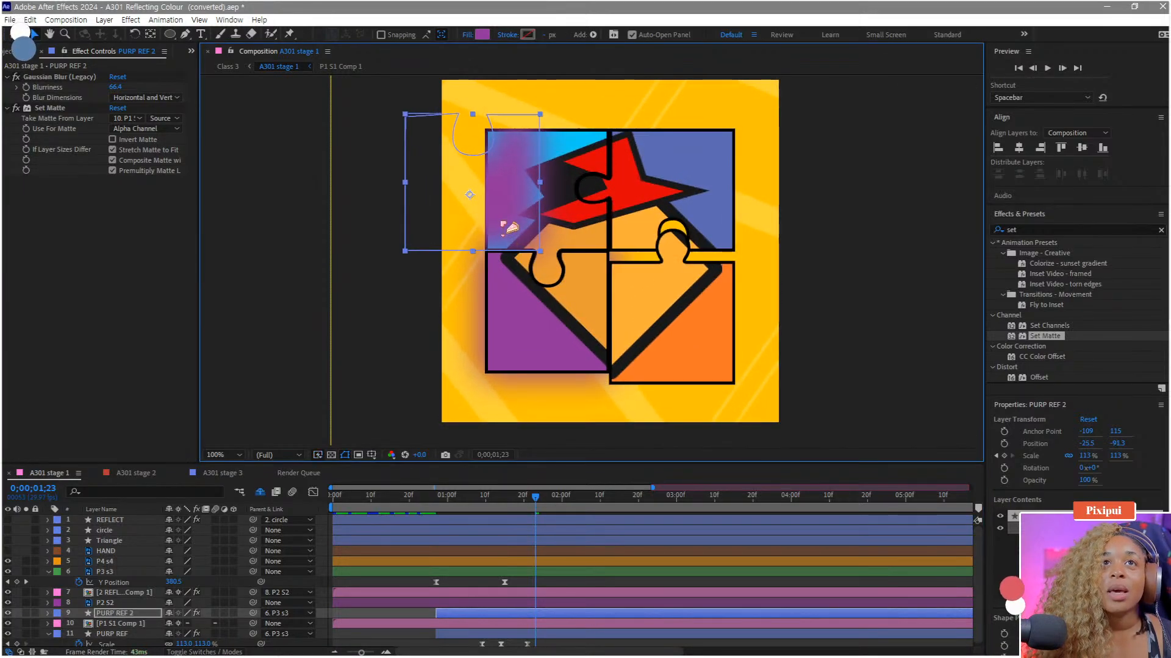
key(ctrl+z)
key(ctrl+z)
key(ctrl+z)
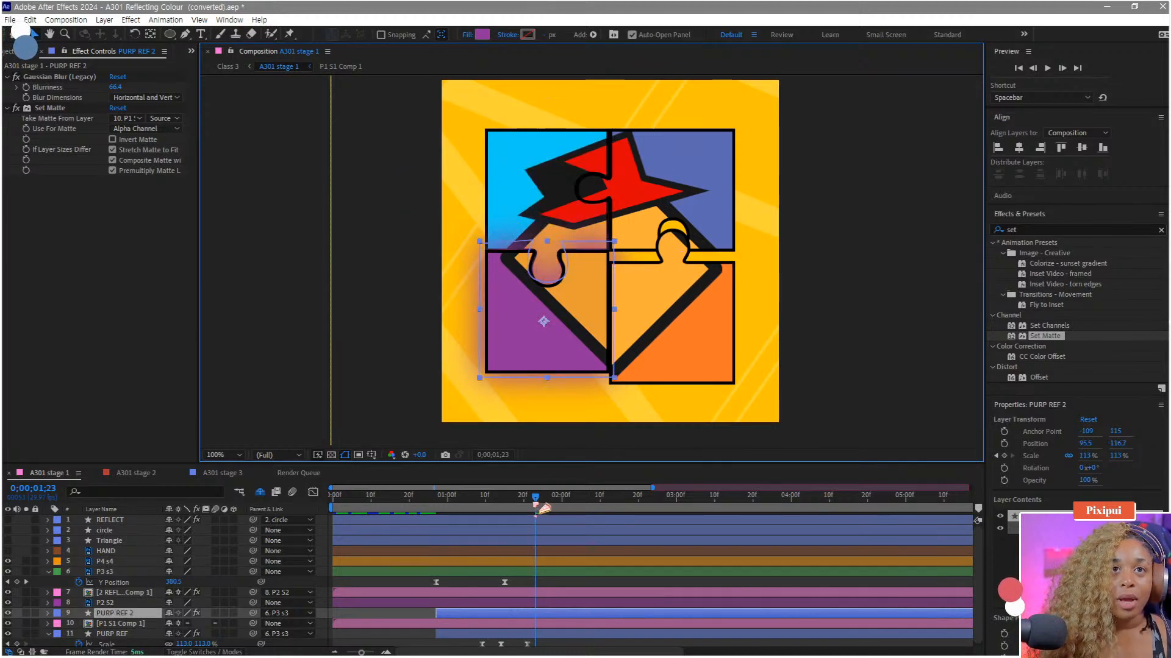
Step: Delete the PURP REF 2 layer and preview the animation without it
drag(540, 508, 522, 527)
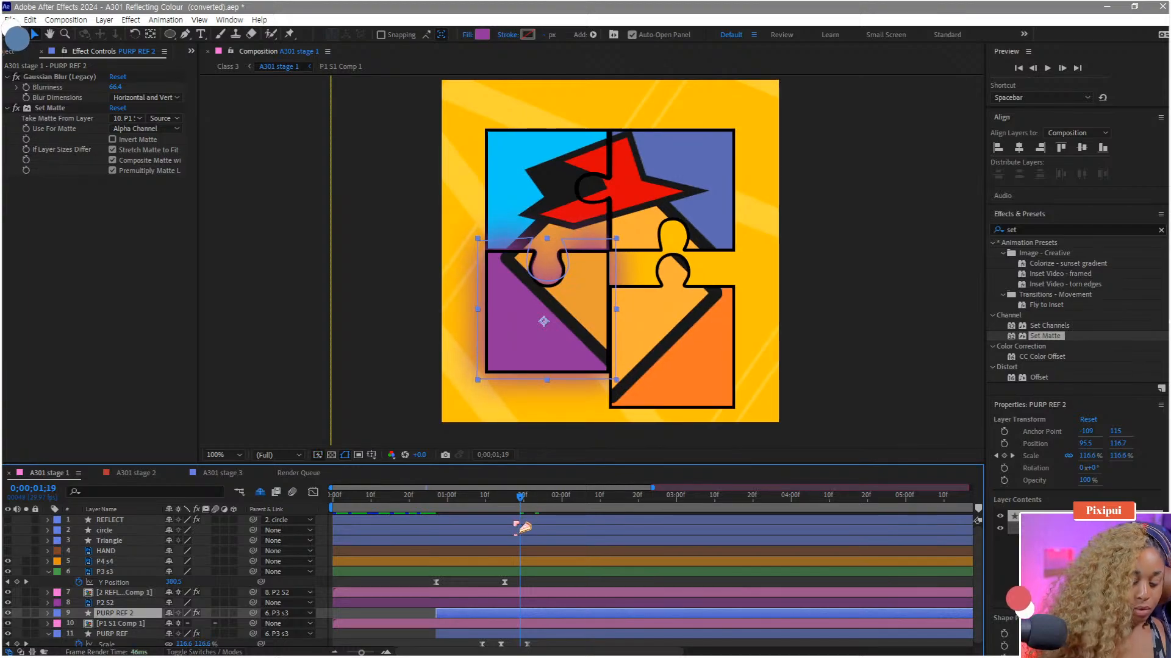
key(s)
drag(544, 606, 467, 613)
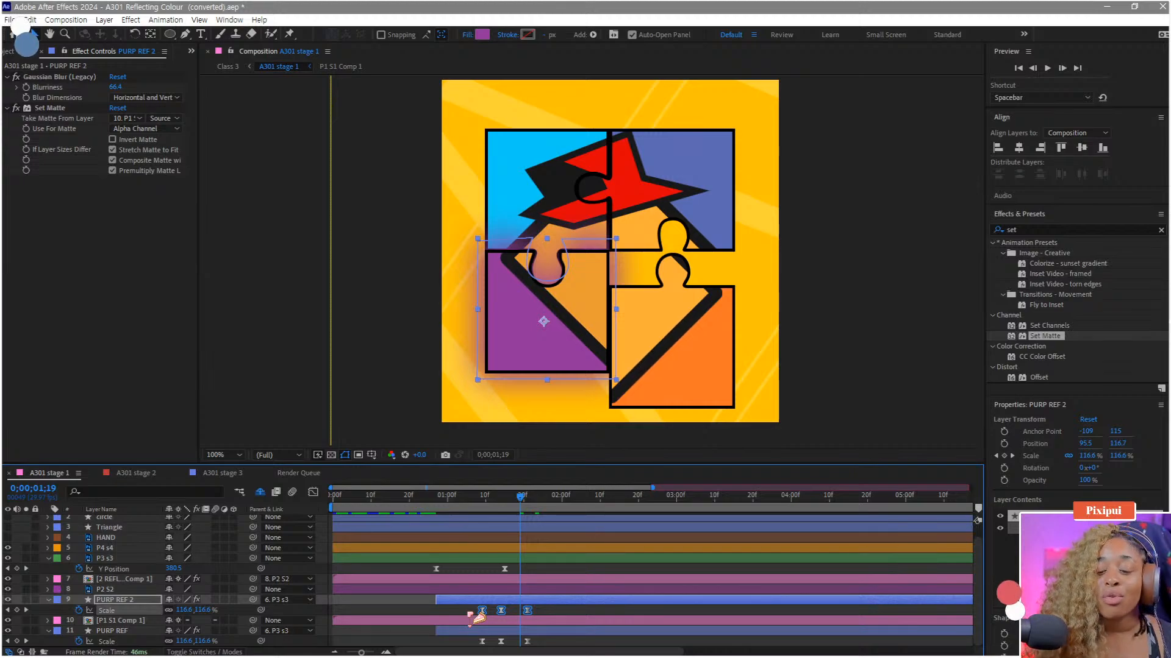
click(569, 609)
click(569, 601)
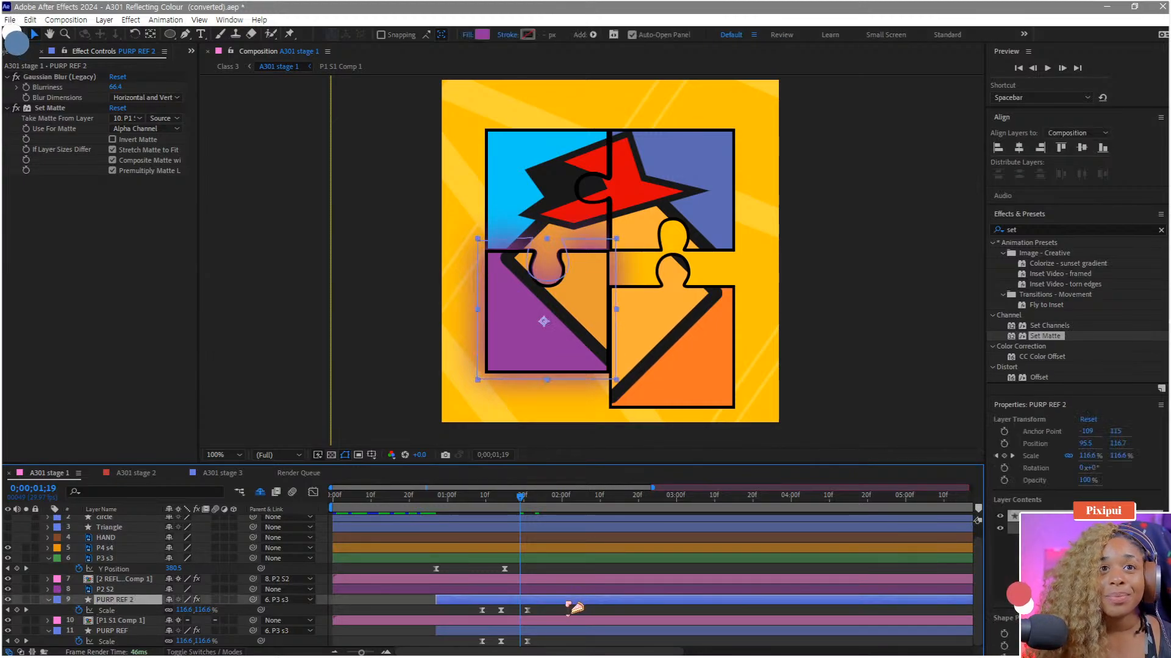
key(Delete)
key(space)
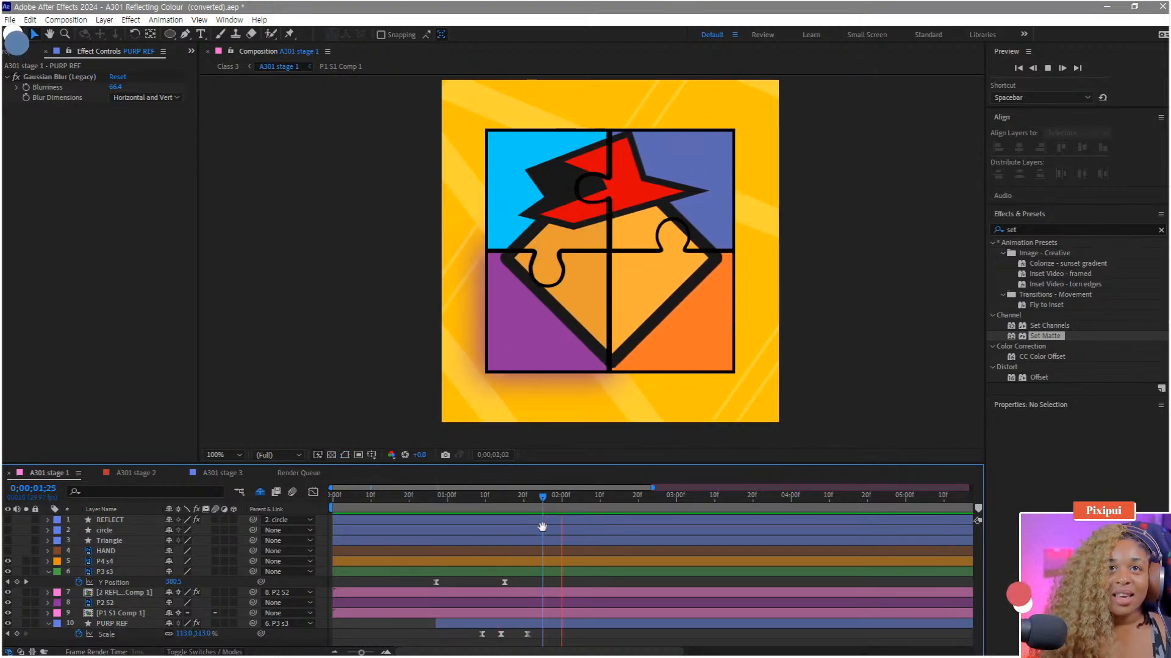
key(space)
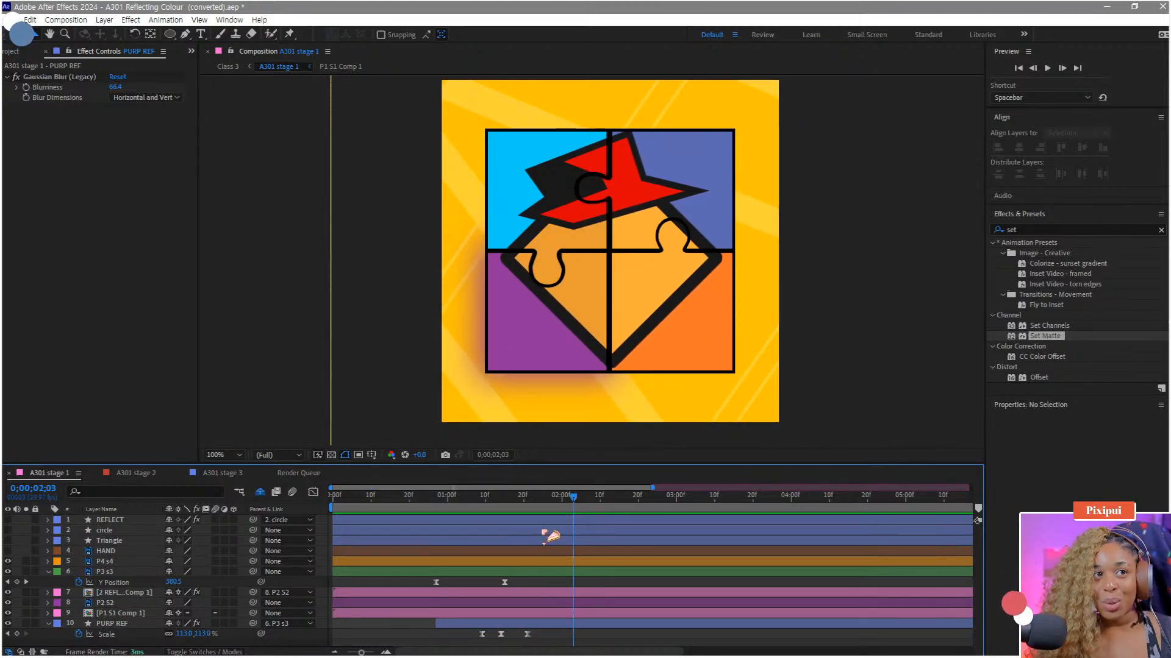
Step: Collapse the P3 s3 keyframes, duplicate the PURP REF layer and place the copy directly above P3 s3
click(48, 571)
click(113, 561)
click(131, 637)
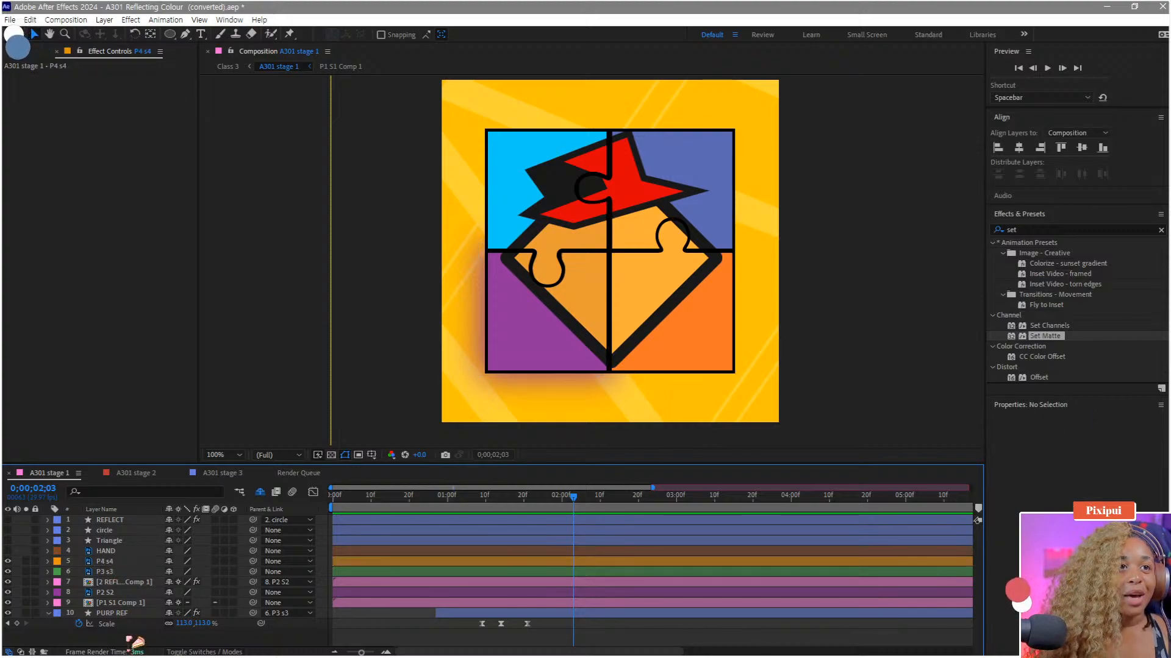
click(113, 613)
key(ctrl+d)
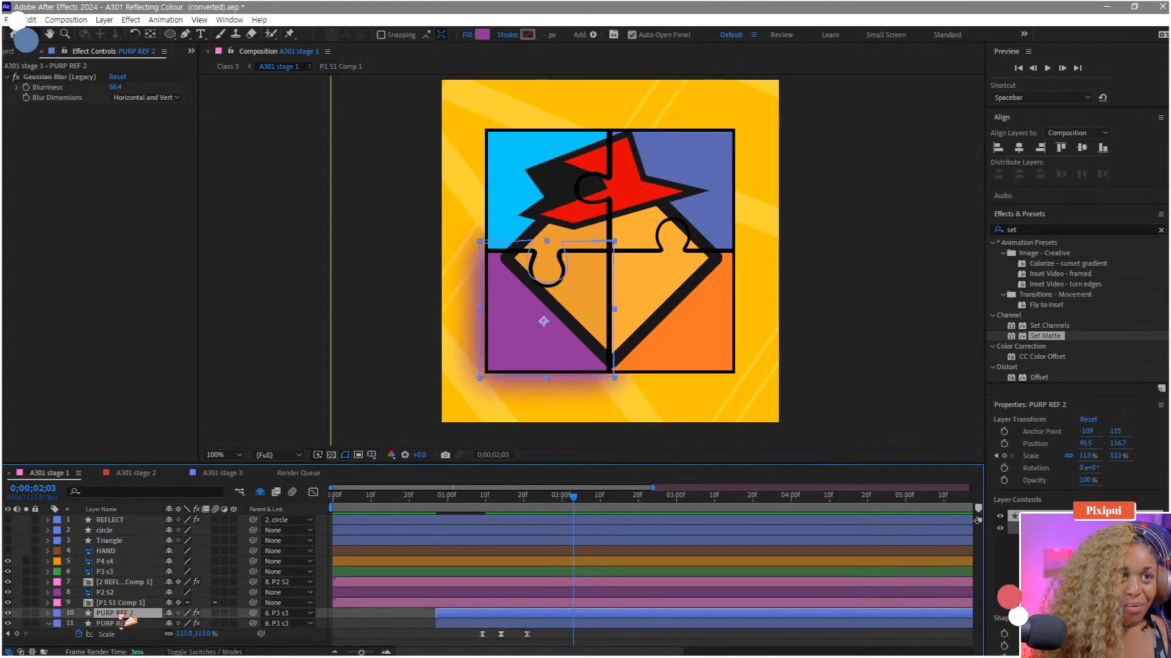
drag(115, 614, 124, 568)
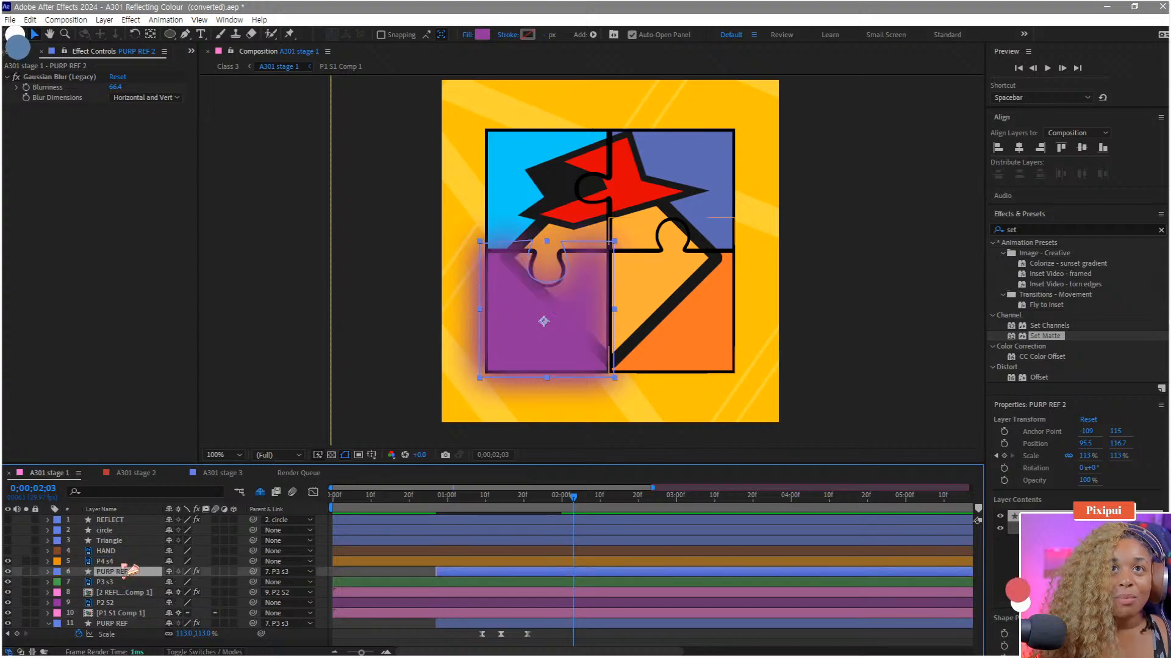
Step: Change the duplicated glow's fill to the orange sampled from the lower-right puzzle piece
click(484, 36)
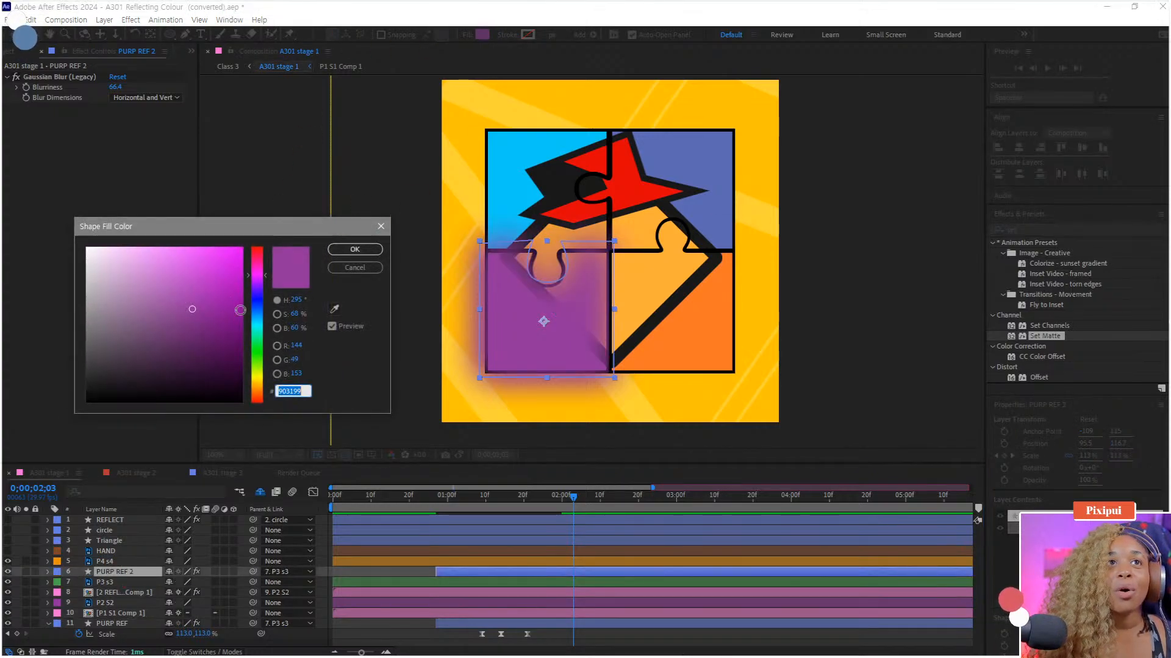
click(335, 311)
click(695, 313)
click(355, 249)
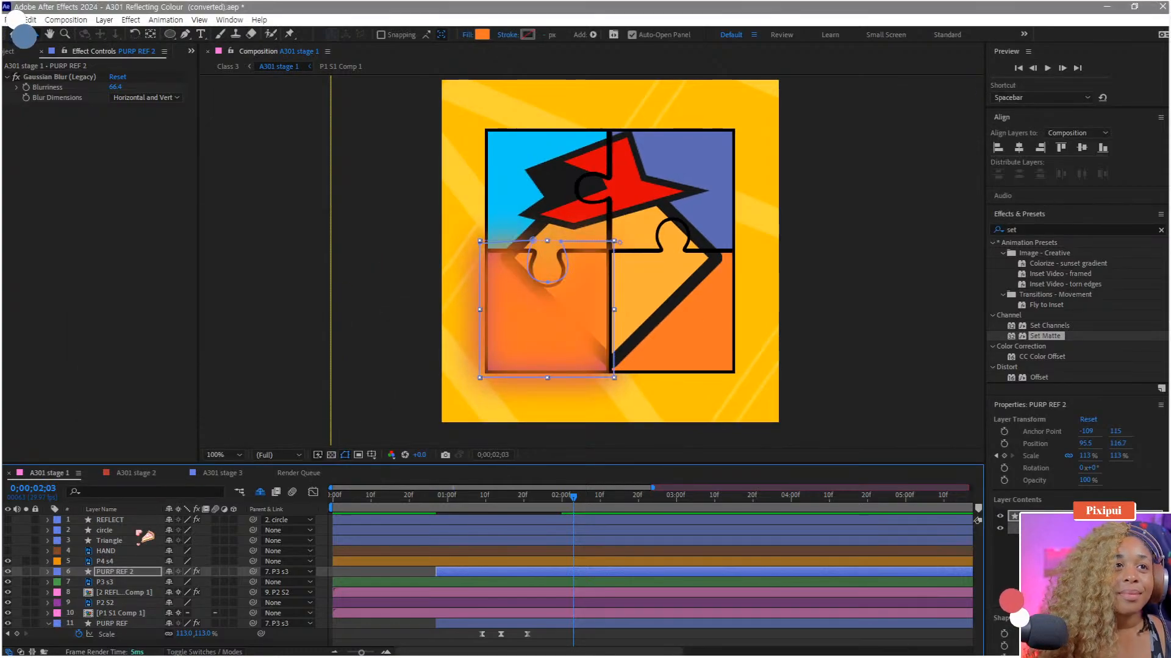
Step: Move the orange glow onto the lower-right puzzle piece and place its layer between P1 S1 Comp 1 and PURP REF
click(107, 573)
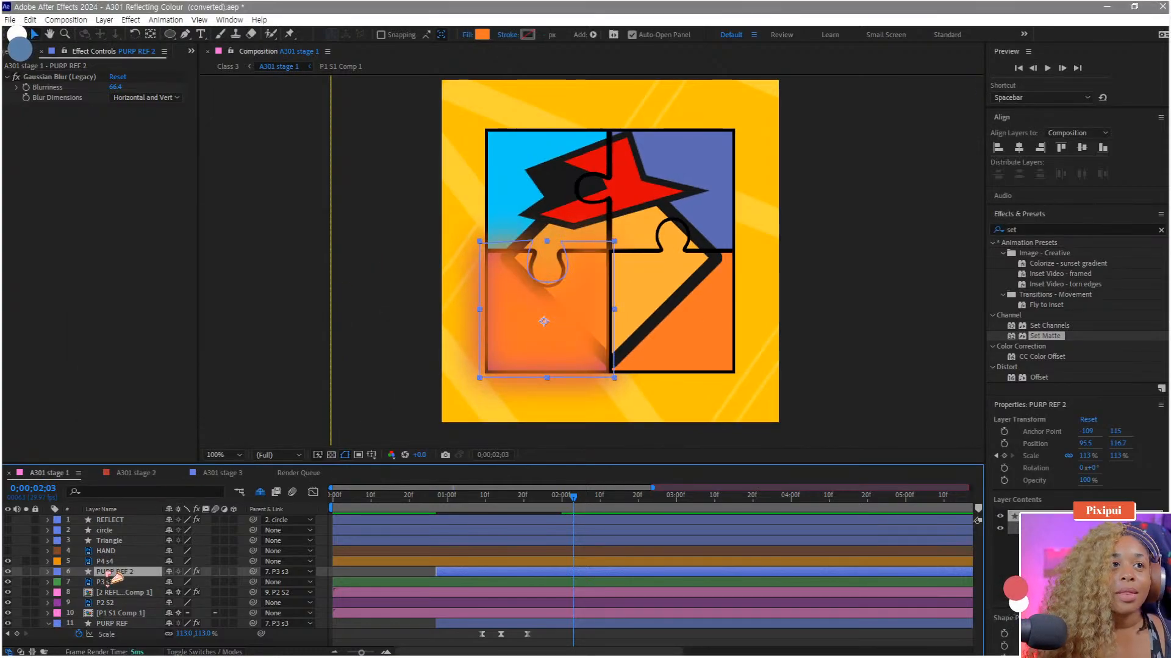
drag(544, 344, 667, 331)
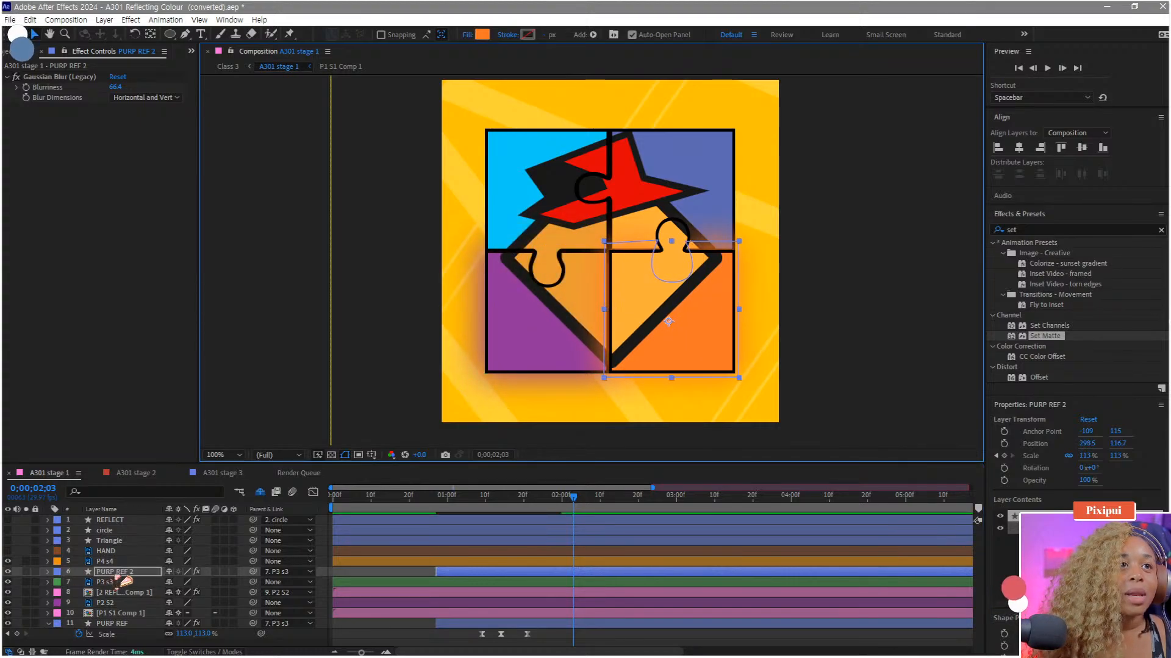
drag(127, 576, 139, 624)
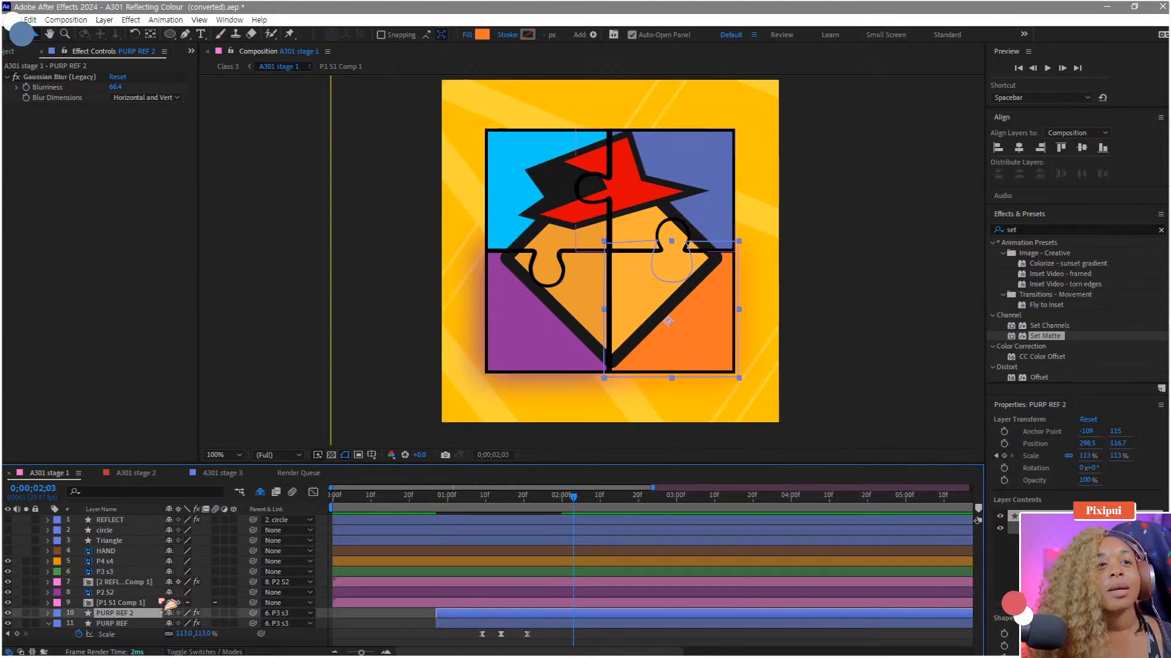
Step: Parent PURP REF 2 to P4 s4 and shift its layer to start at about 0;00;01;11, matching the piece's Y Position keyframes
drag(255, 613, 106, 562)
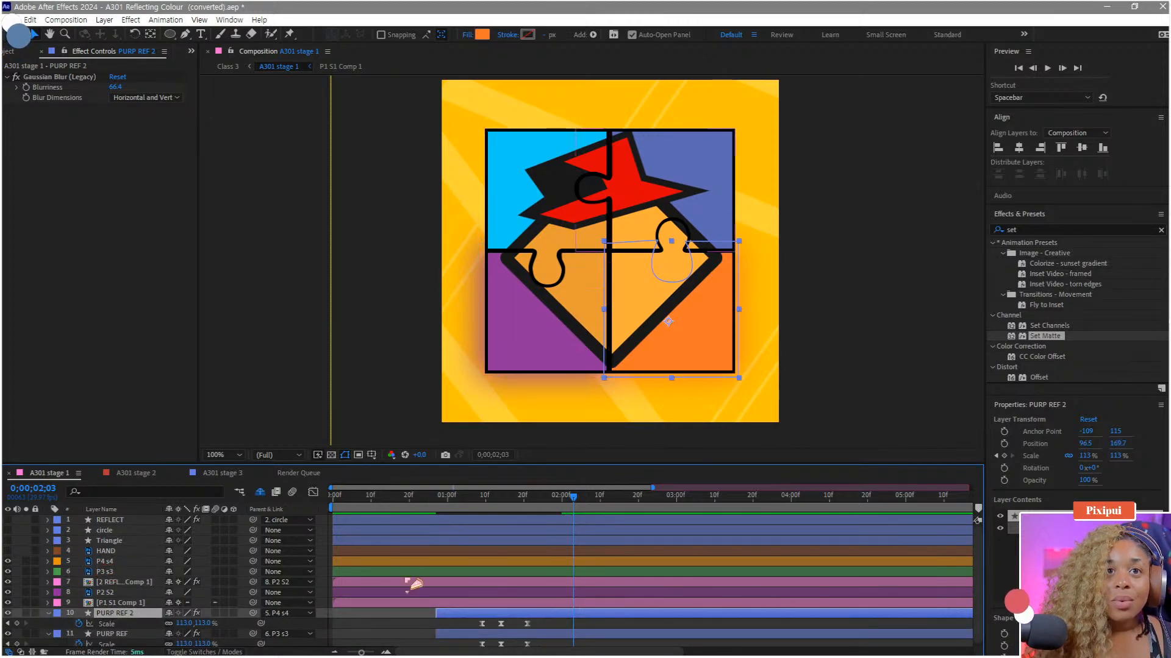
click(105, 562)
key(u)
scroll(486, 582, down, 1)
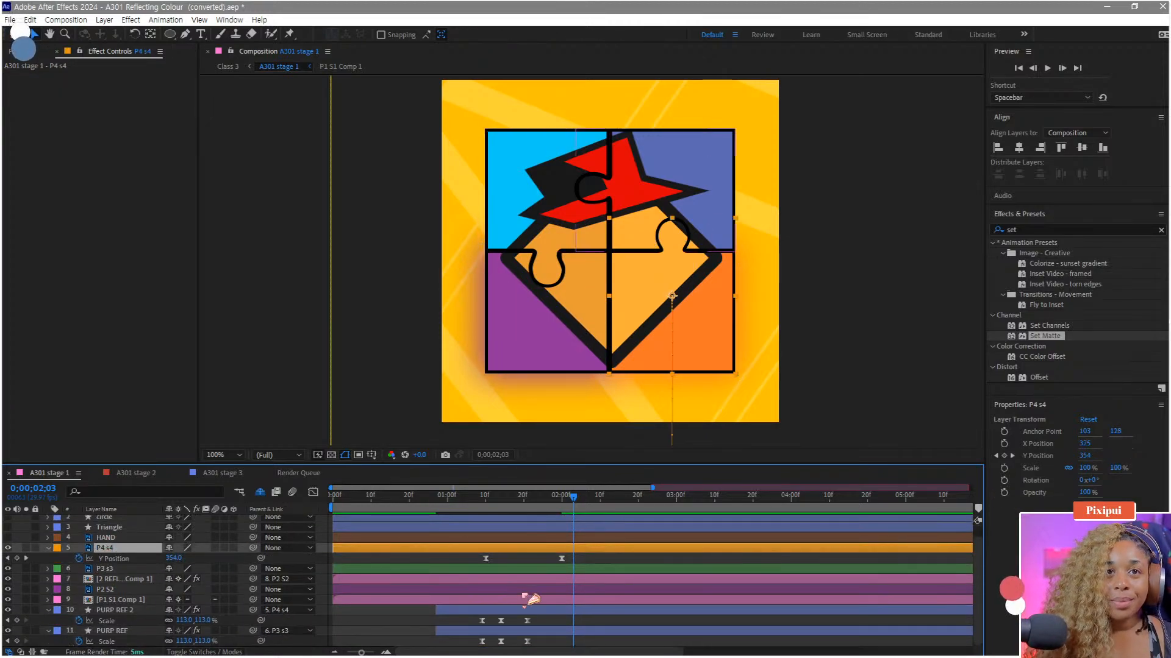
scroll(525, 598, up, 2)
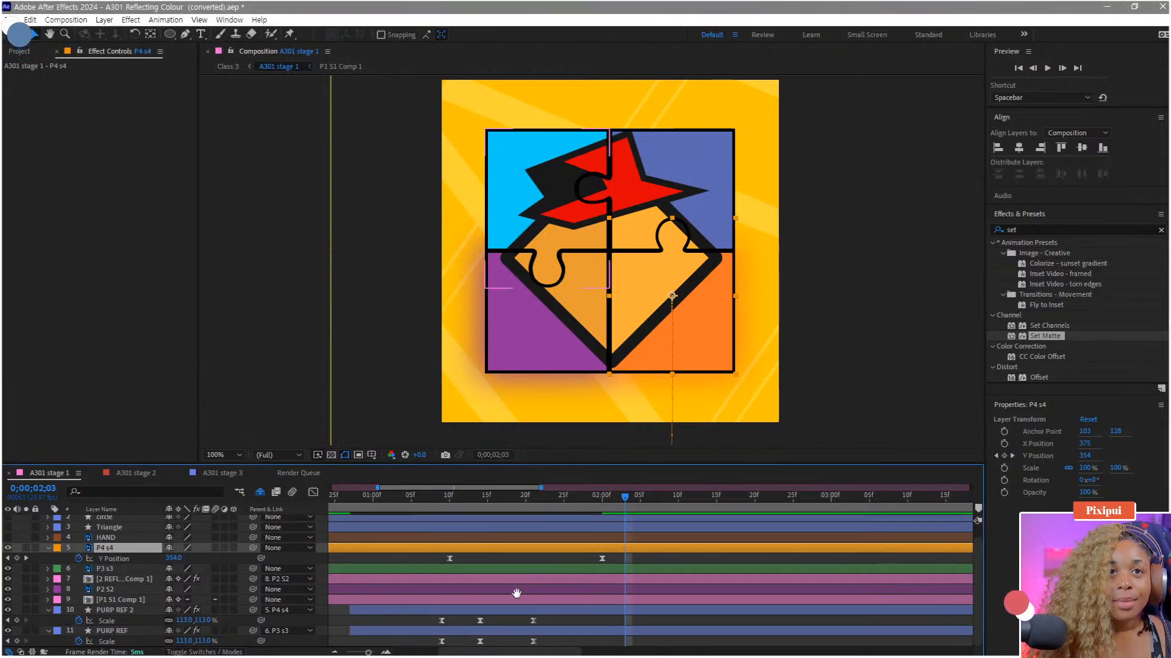
scroll(514, 595, left, 1)
drag(505, 612, 611, 612)
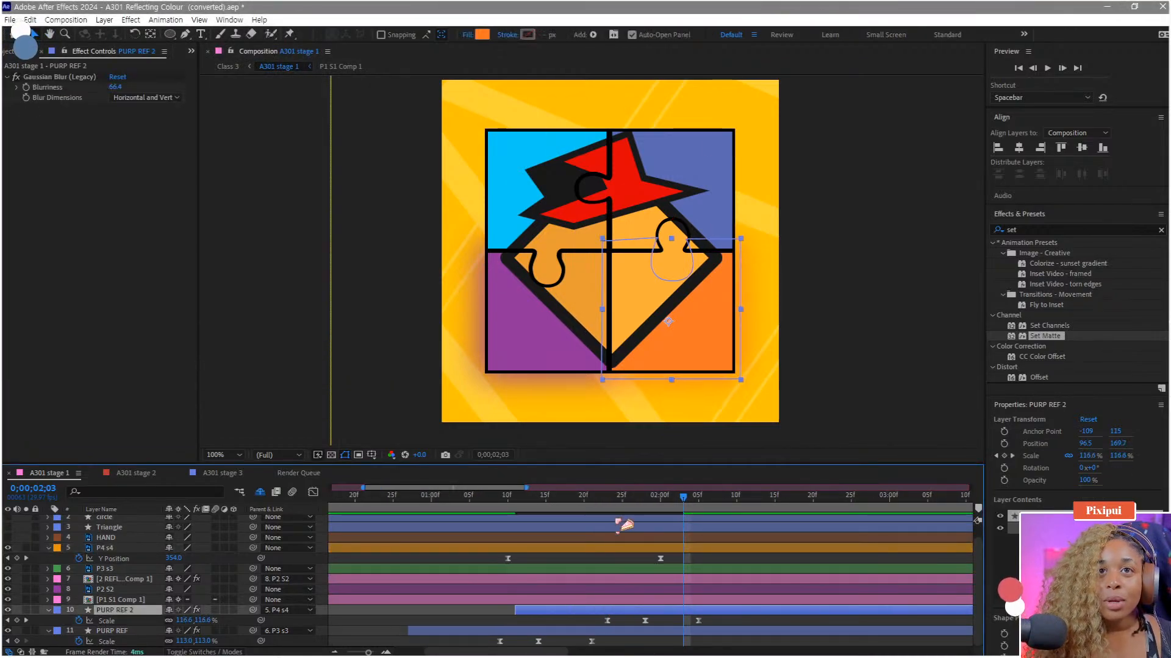
Step: Play back the animation from 0;00;00;20 to check the orange glow's timing against the lower-right piece
click(607, 499)
drag(606, 506, 351, 526)
key(space)
key(space)
key(space)
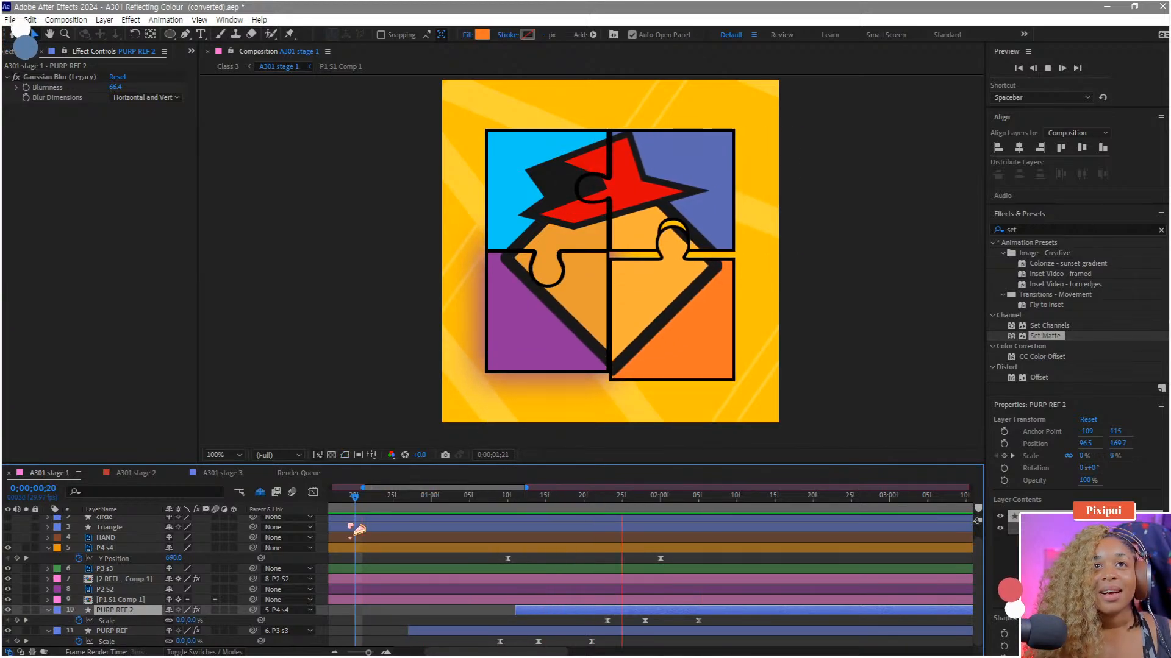
key(space)
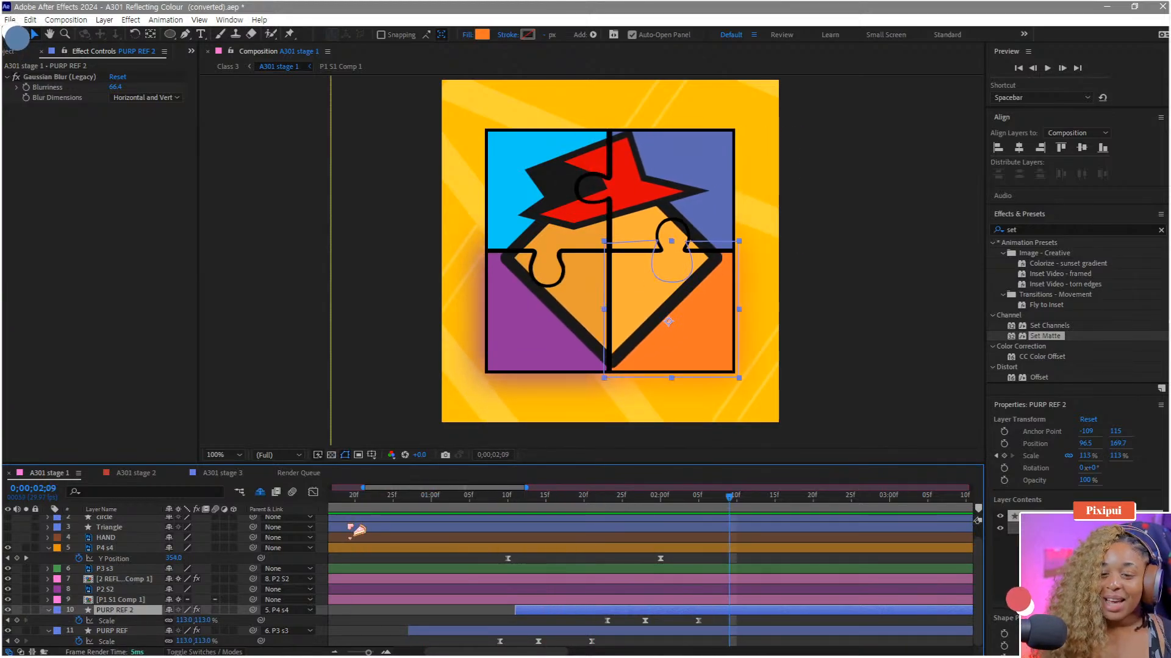
Step: Duplicate the PURP REF layer, place the copy below the original and parent it to P1 S1 Comp 1
scroll(352, 528, down, 2)
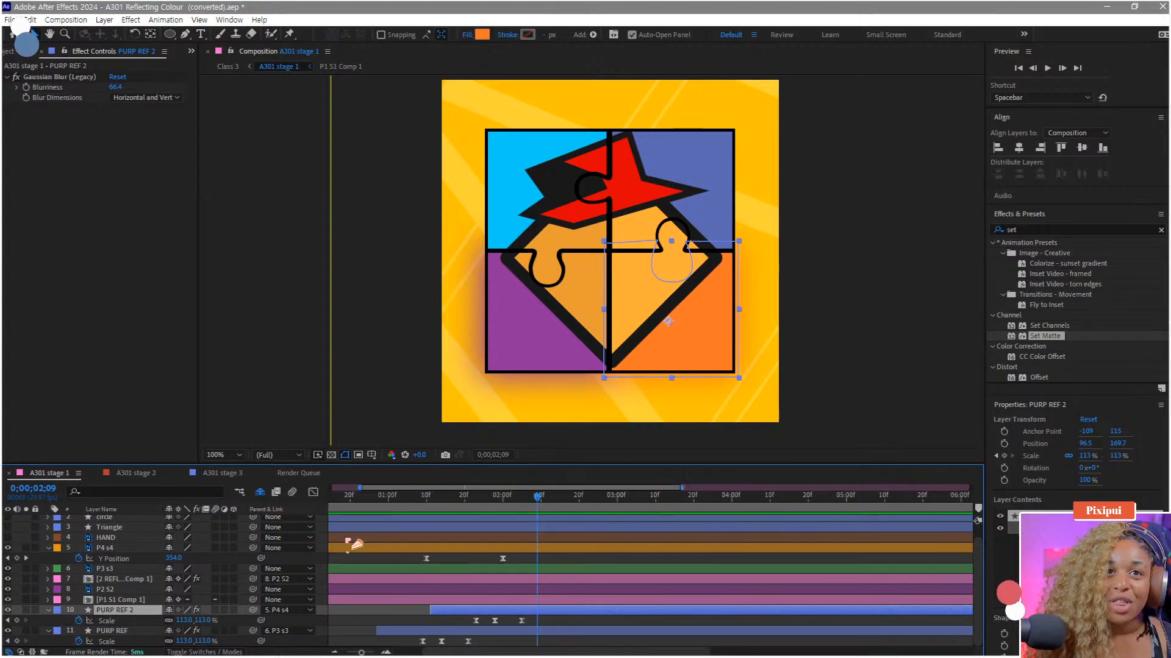
mouse_move(385, 510)
mouse_down()
mouse_move(458, 511)
mouse_move(335, 520)
mouse_move(426, 514)
mouse_move(375, 504)
mouse_up()
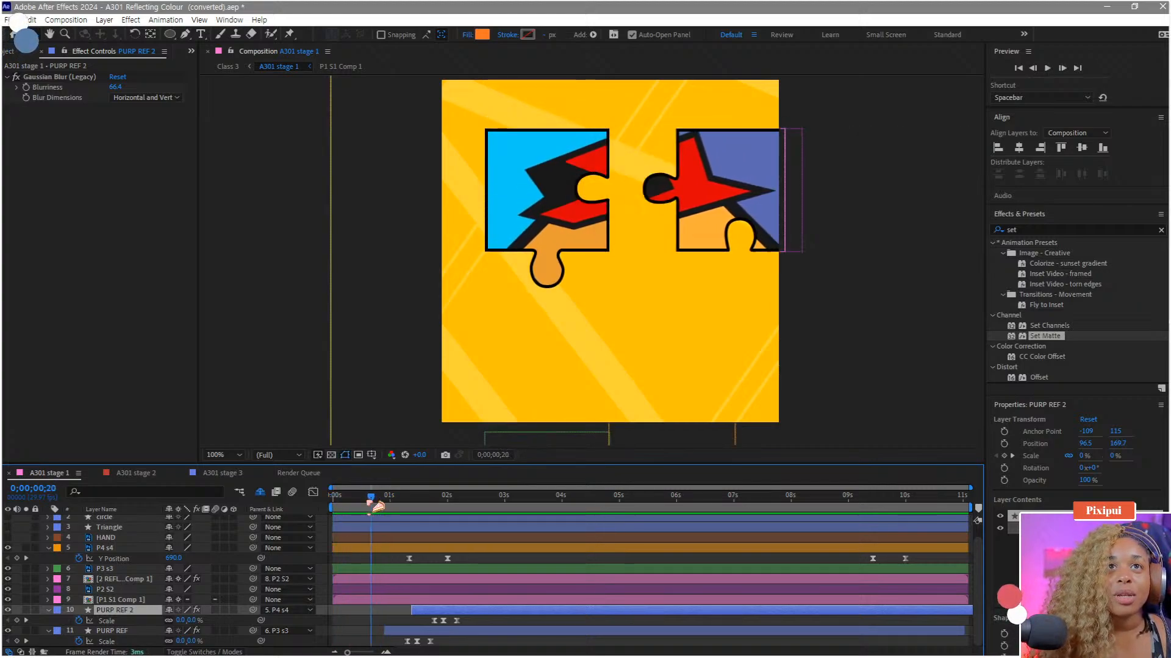
click(412, 631)
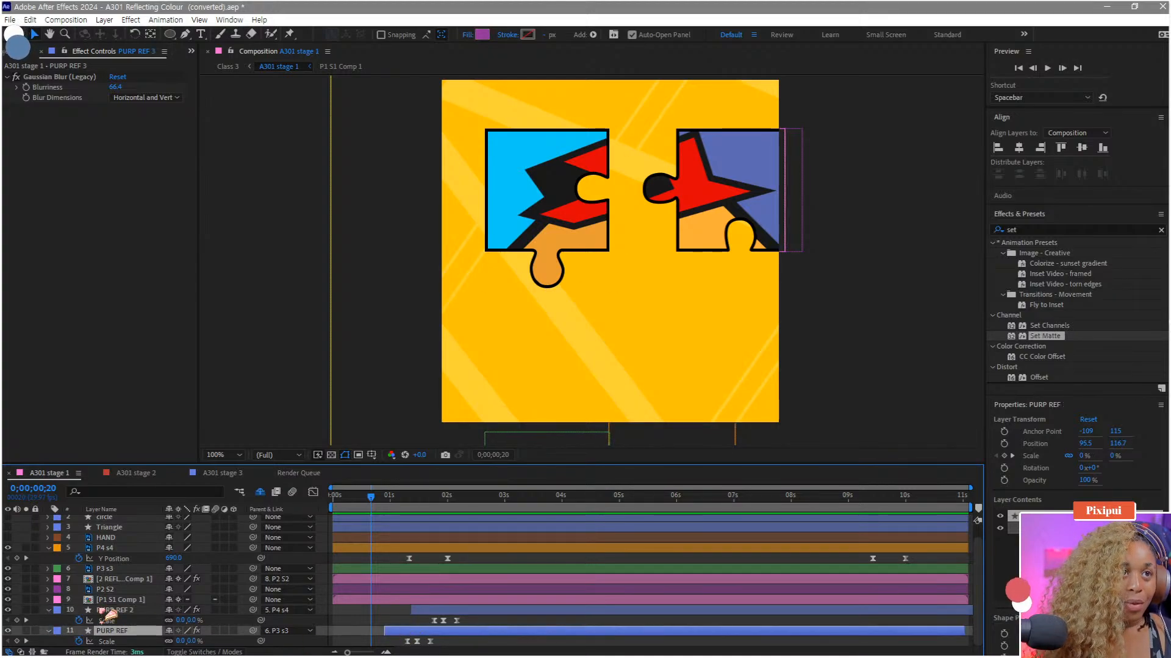
key(ctrl+d)
drag(122, 622, 122, 642)
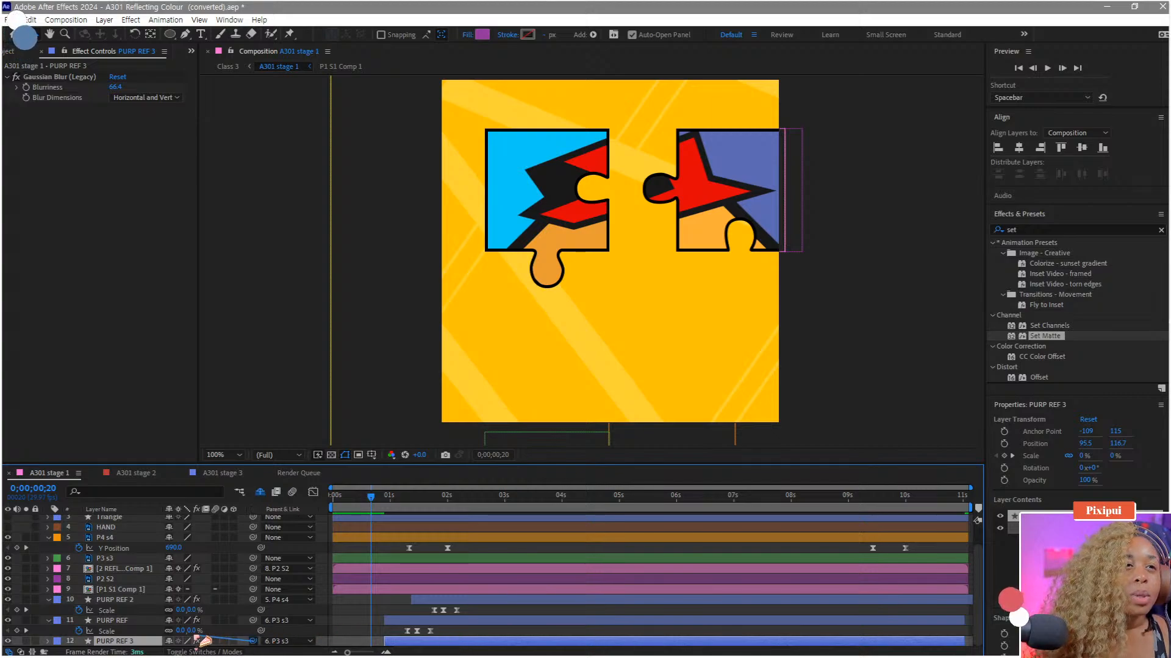
drag(205, 640, 135, 591)
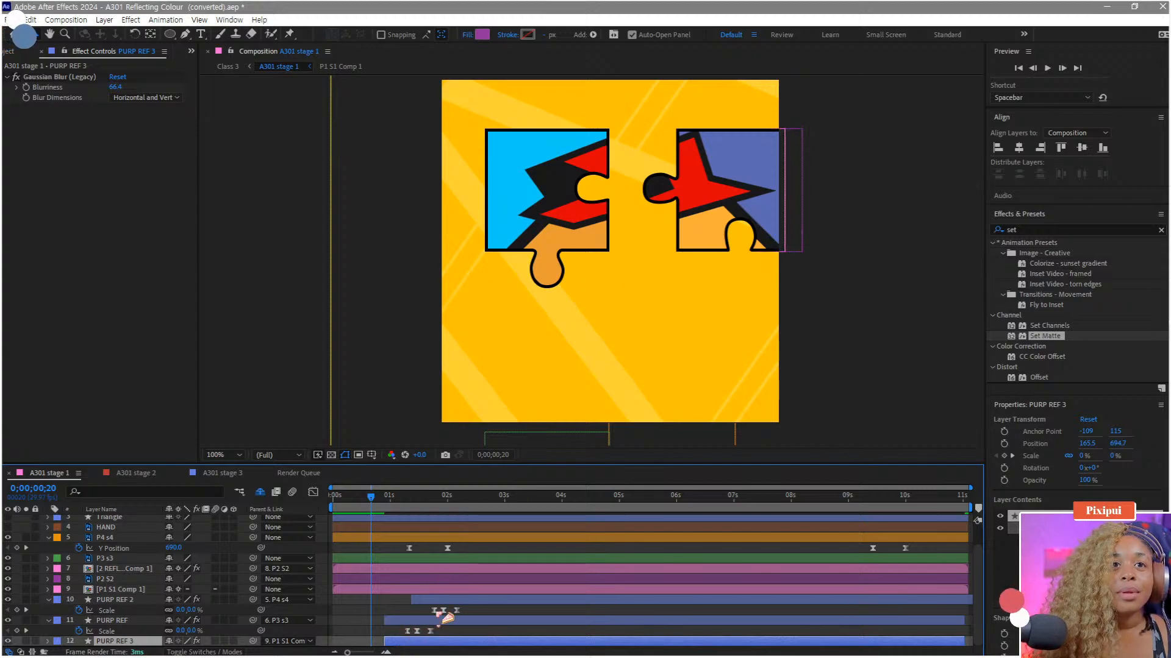
Step: At 0;00;01;26, move the PURP REF 3 glow onto the upper-left puzzle piece and rotate it to 88° to fit
click(440, 497)
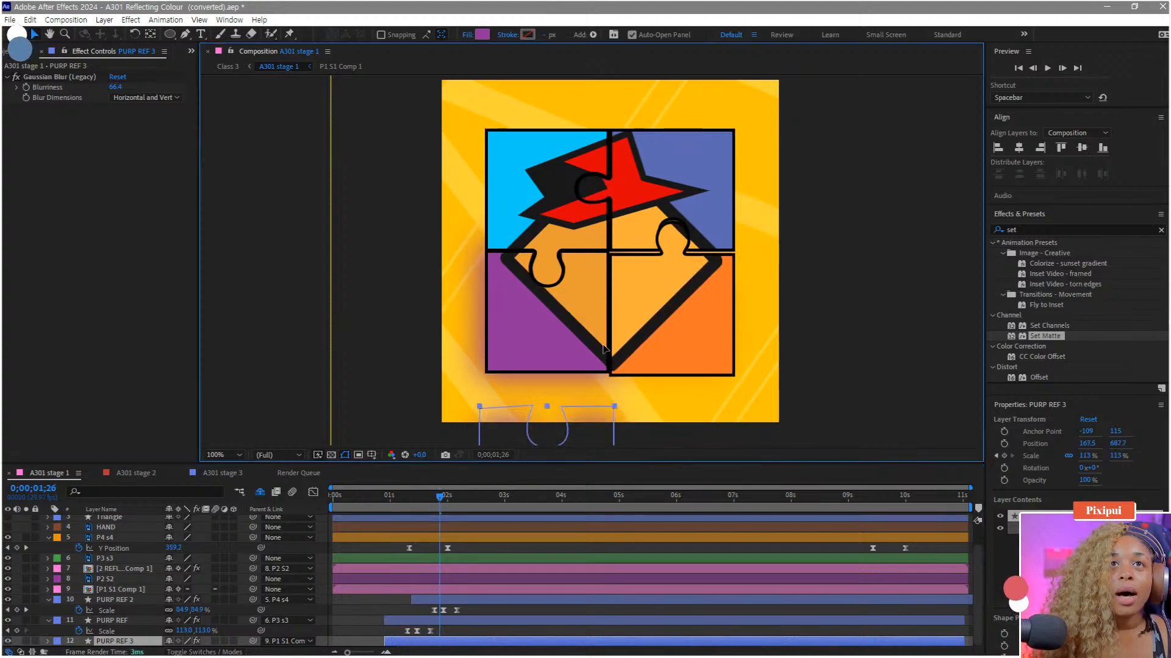
drag(592, 175, 594, 143)
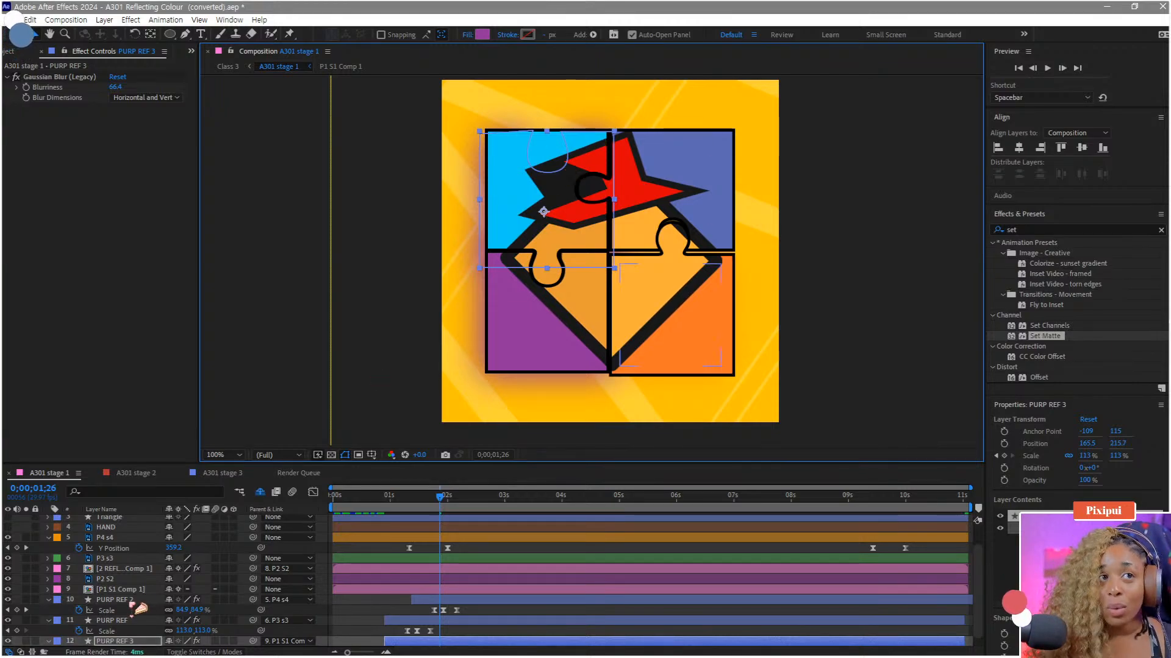
key(r)
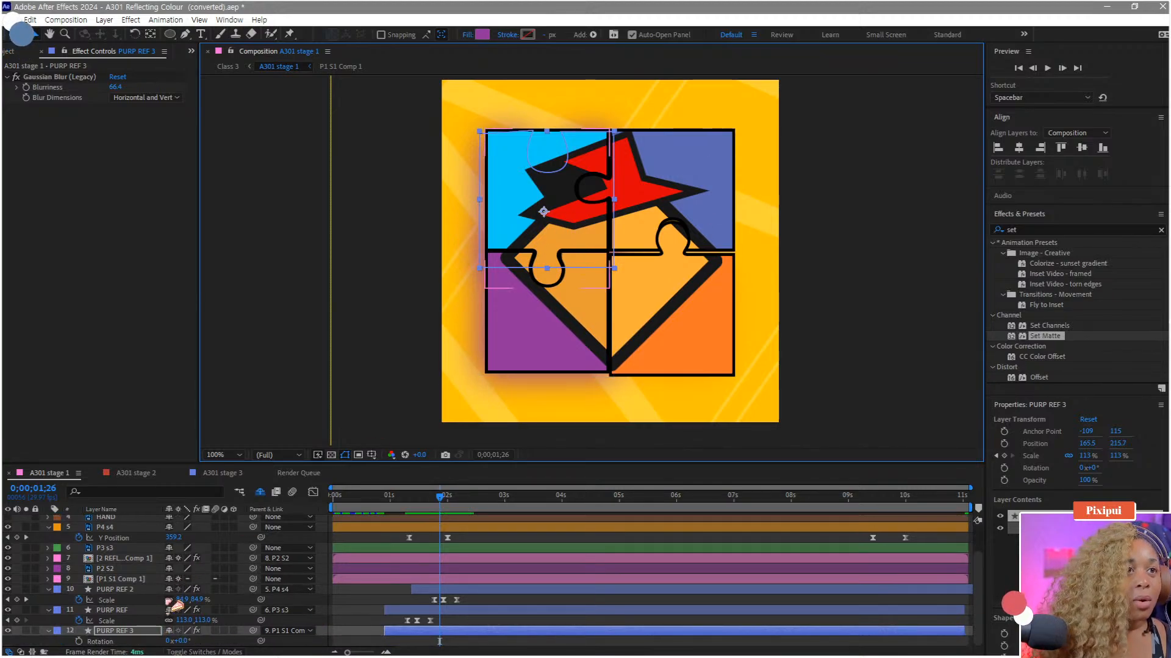
drag(182, 643, 196, 623)
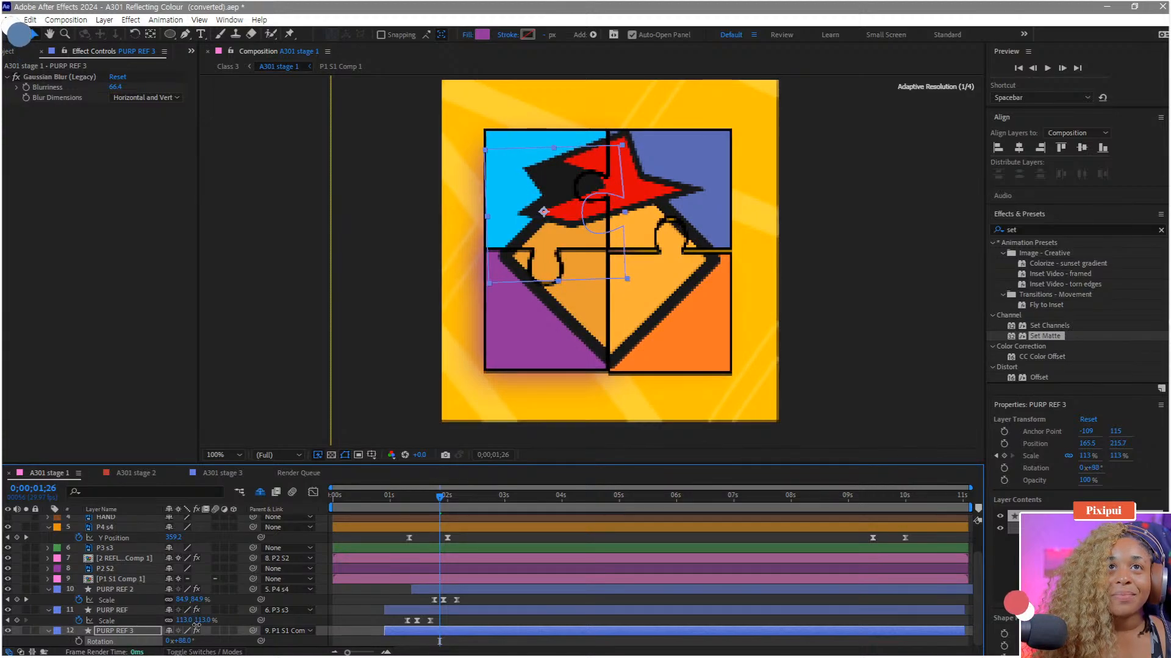
drag(551, 211, 540, 188)
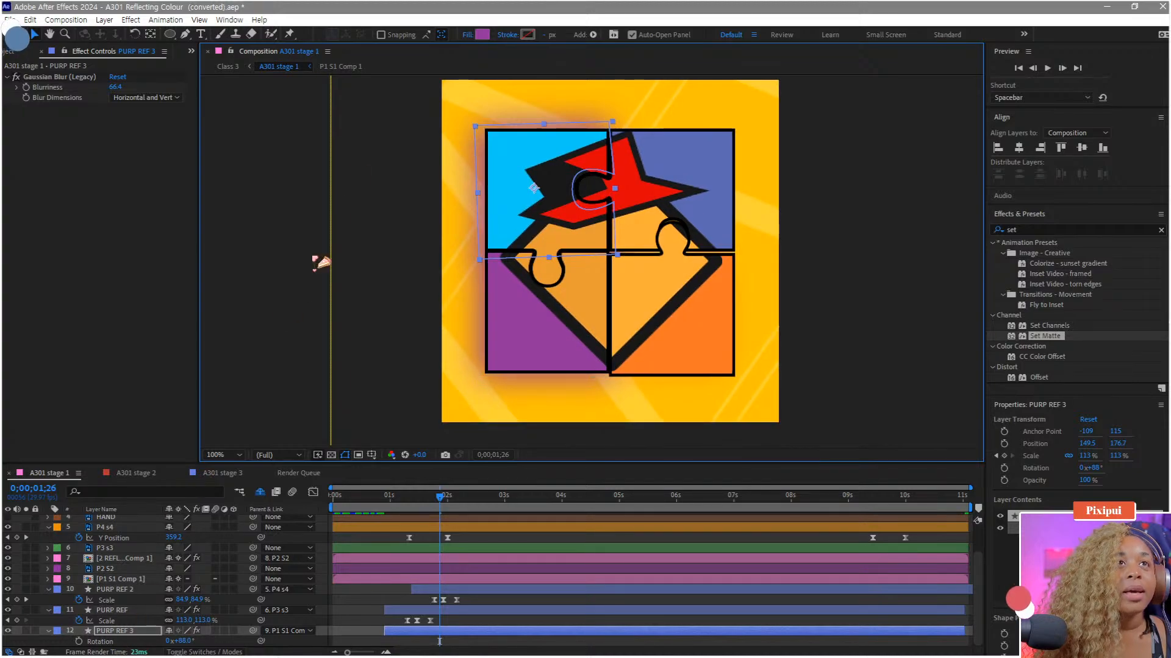
Step: Recolour the PURP REF 3 fill with the bright blue sampled from the upper-left puzzle piece
click(482, 35)
click(334, 309)
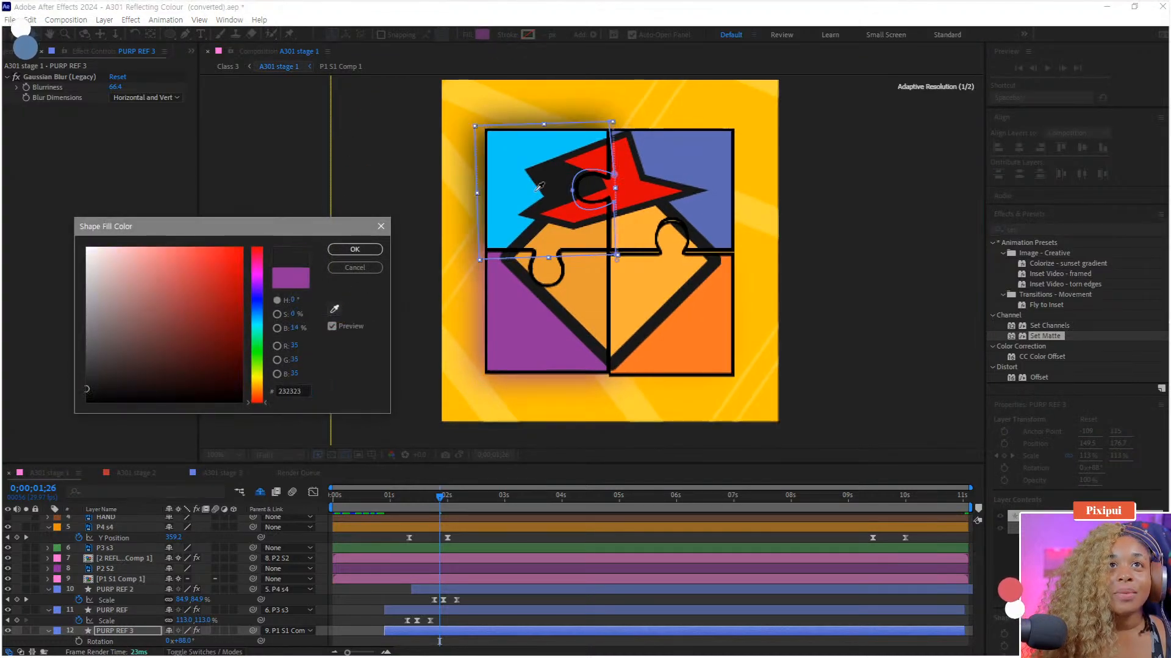
click(523, 145)
click(355, 250)
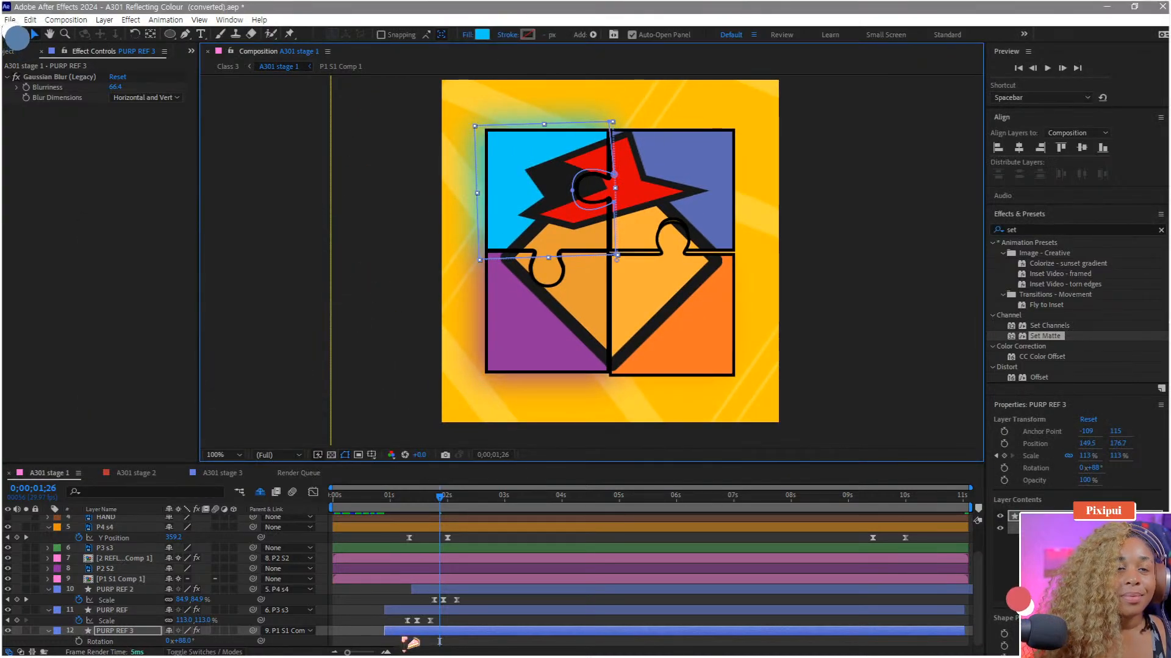
Step: Shift the PURP REF 3 layer earlier to start at about 0;00;00;02 and show its Scale keyframes
scroll(405, 639, up, 1)
scroll(380, 605, left, 2)
click(128, 579)
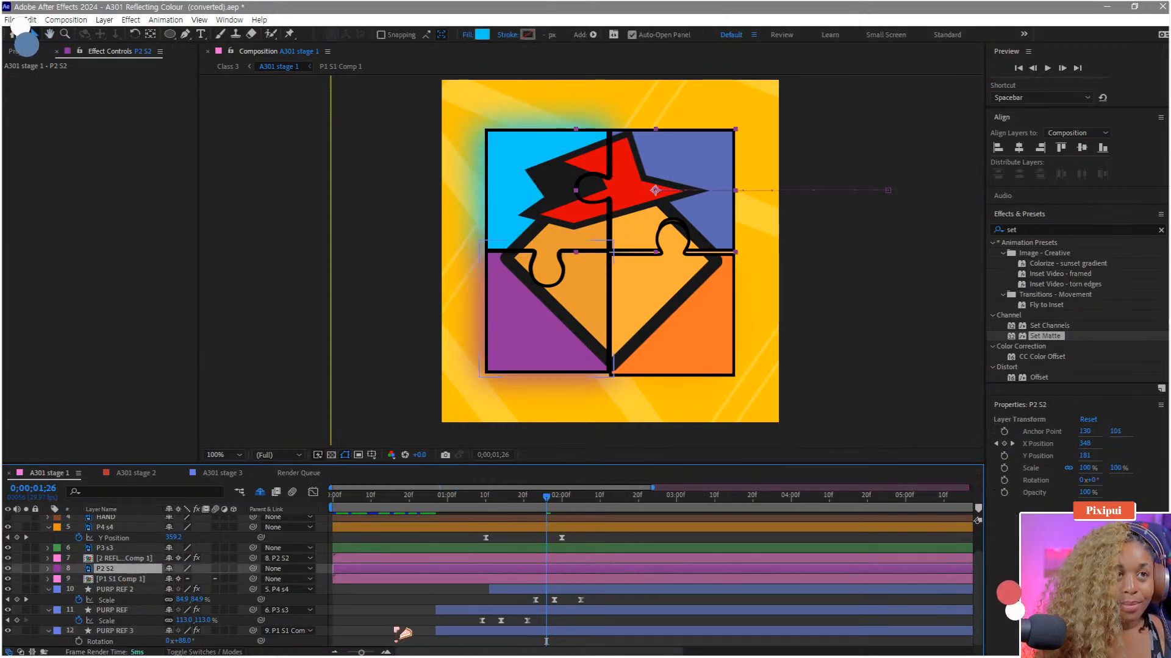
click(482, 632)
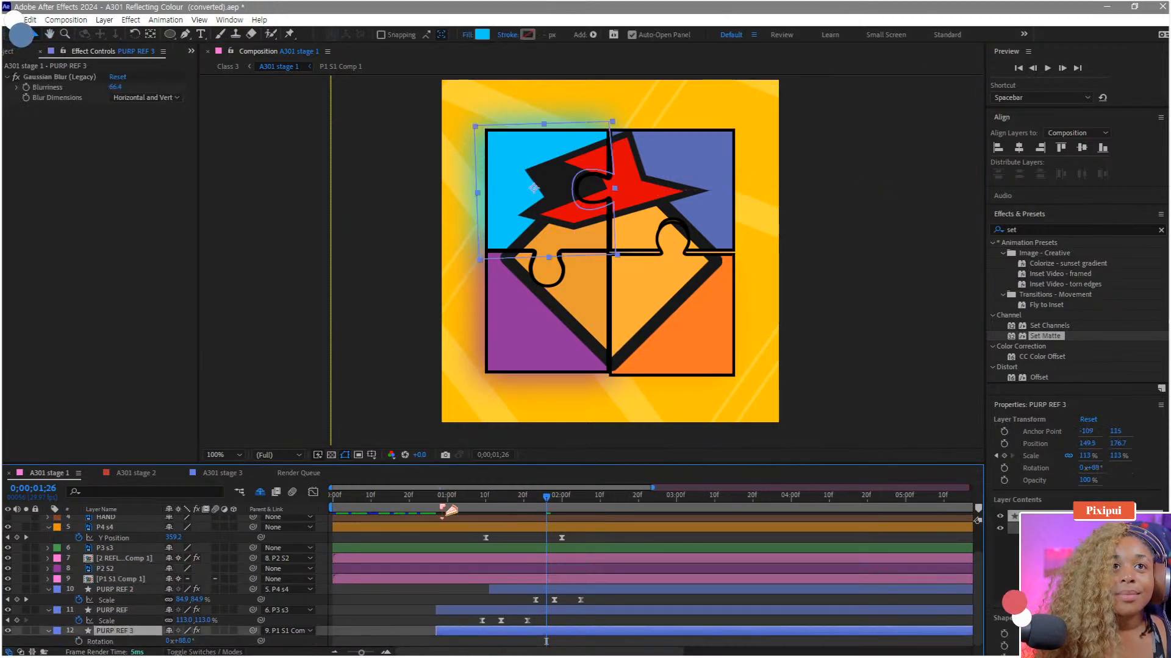
click(430, 506)
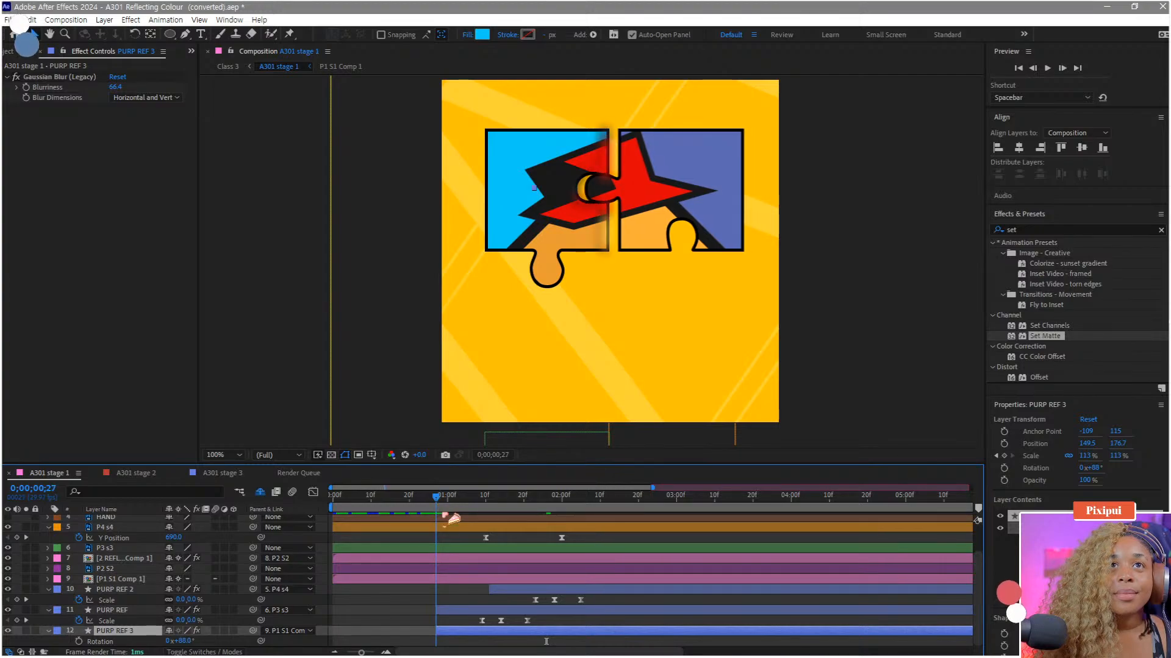
drag(466, 632, 413, 631)
click(380, 501)
drag(381, 501, 398, 501)
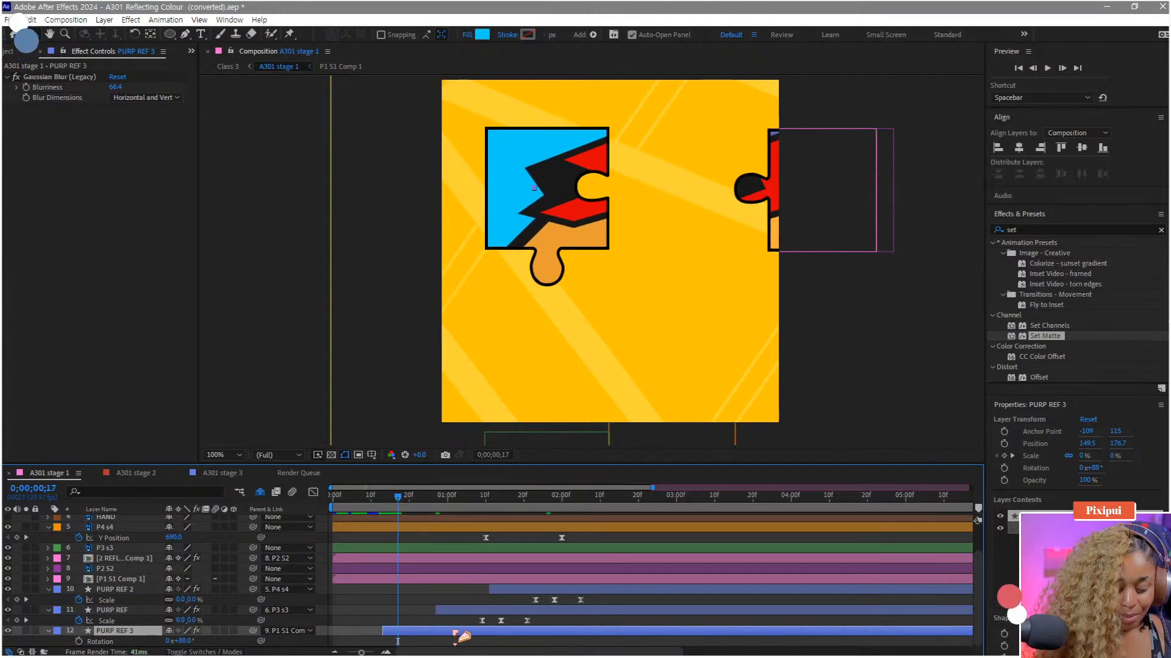
key(s)
drag(461, 636, 419, 634)
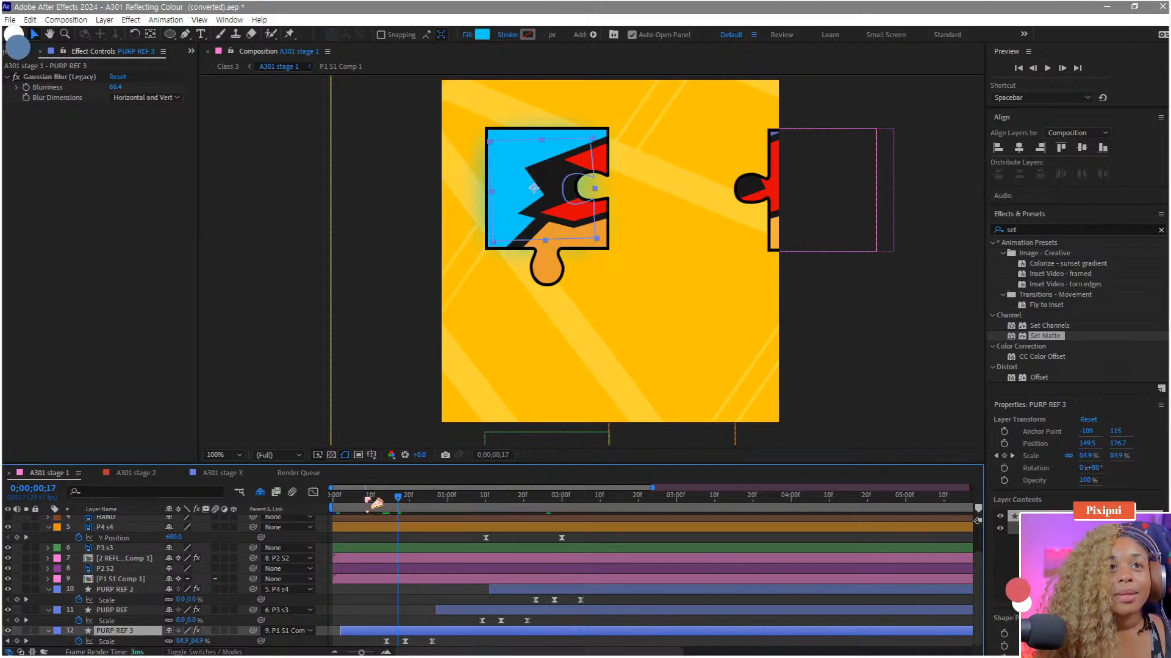
Step: Play back the animation to check the blue glow's timing behind the upper-left piece
key(space)
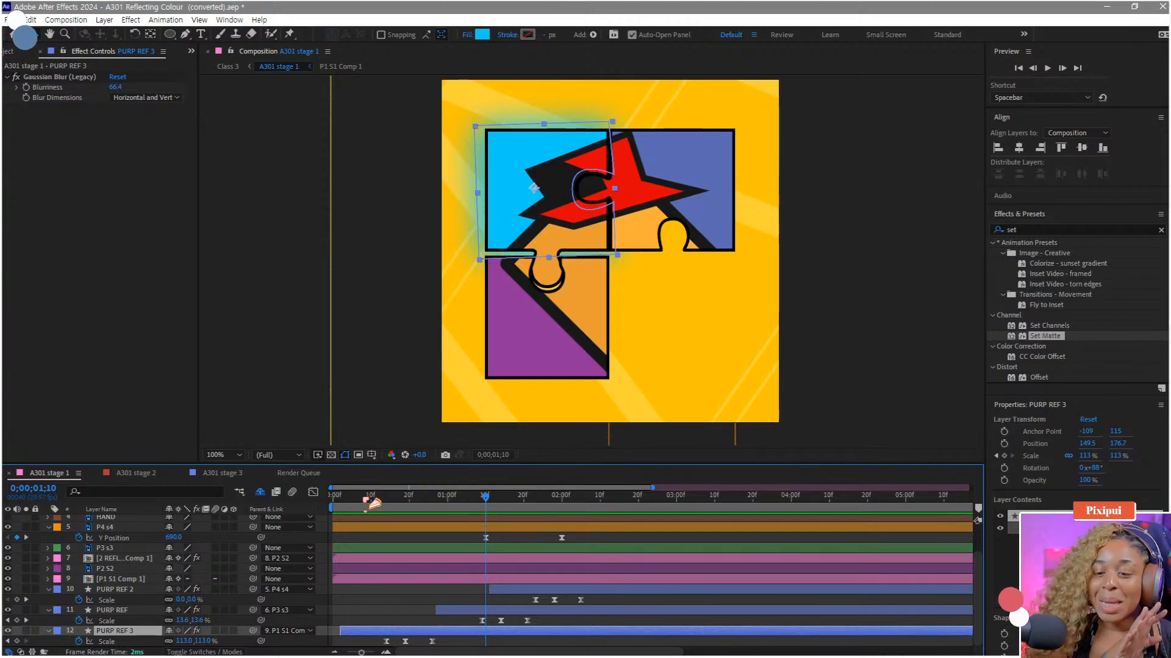
key(space)
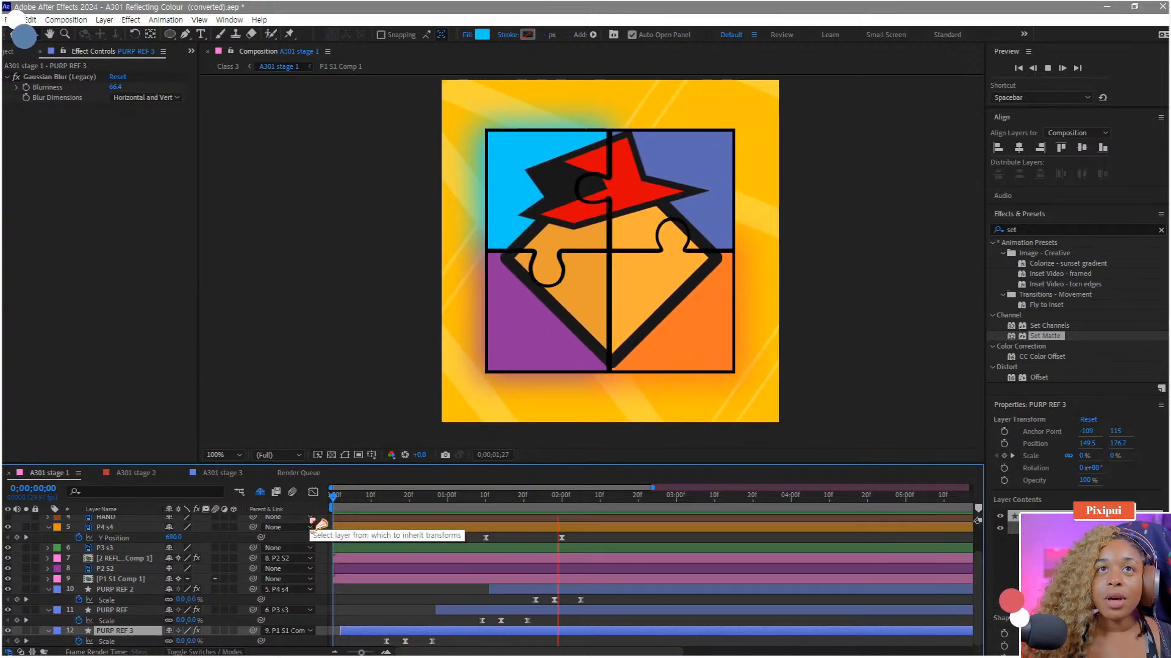
key(space)
key(minus)
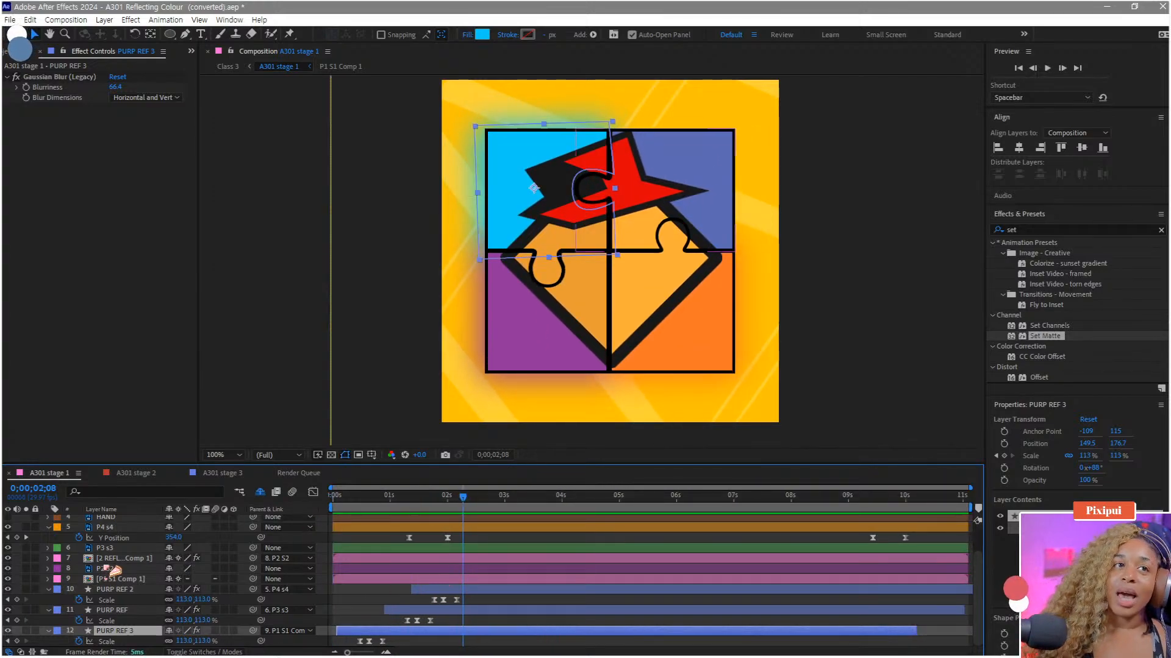
Step: Duplicate PURP REF 3 and parent the copy to P2 S2, the upper-right puzzle piece
scroll(113, 572, up, 1)
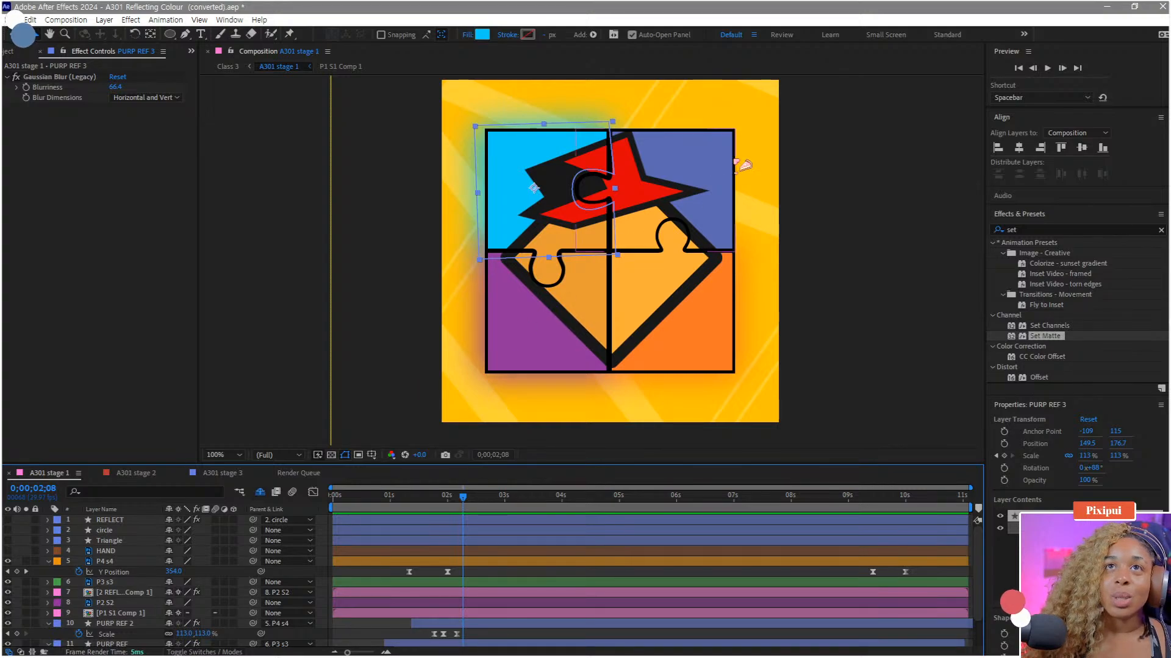
click(732, 163)
scroll(100, 606, down, 1)
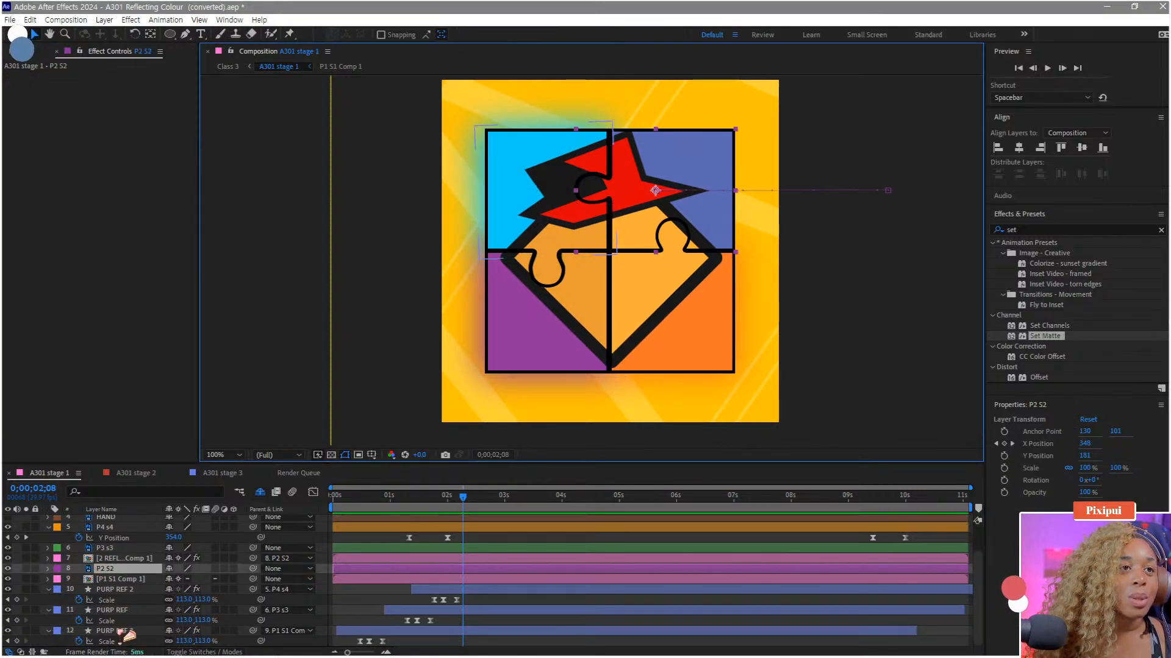
click(113, 631)
key(ctrl+d)
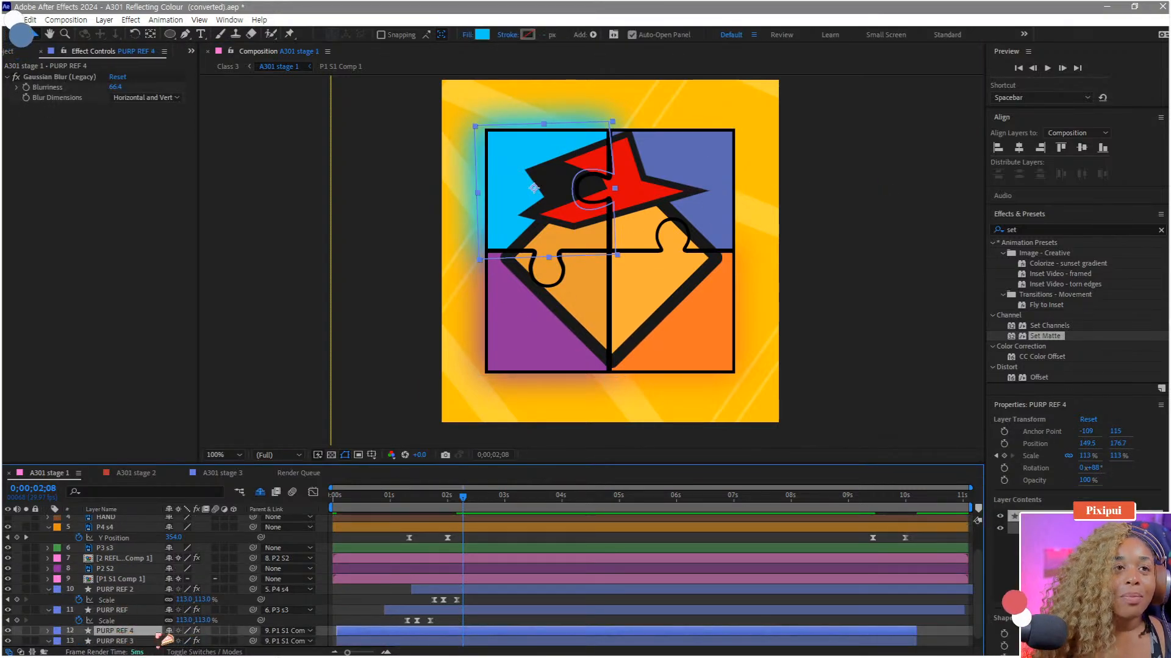
drag(253, 631, 133, 574)
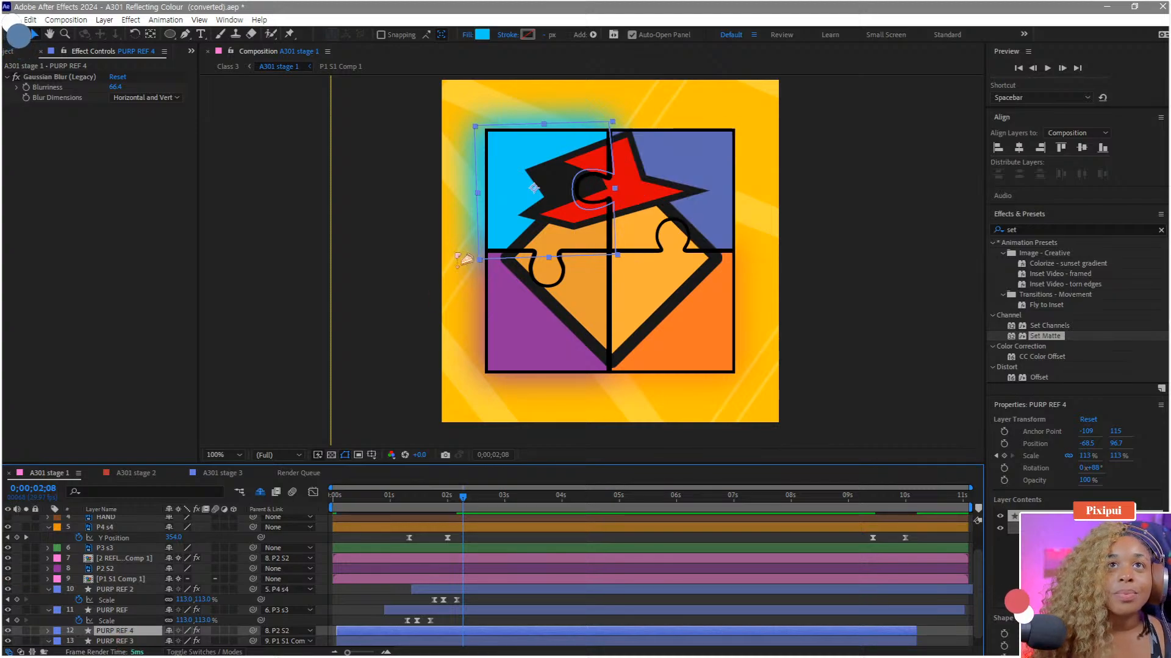
Step: Move the PURP REF 4 glow onto the upper-right puzzle piece and rotate it to -179° so its tab faces down
drag(542, 207, 662, 207)
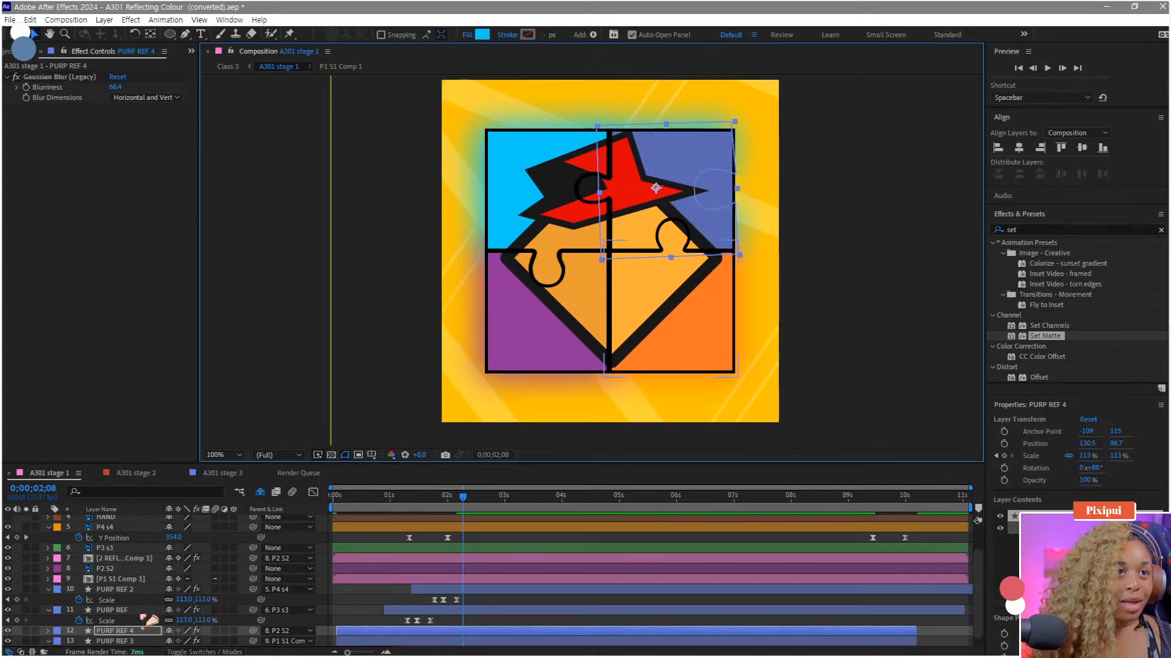
key(r)
drag(169, 641, 85, 642)
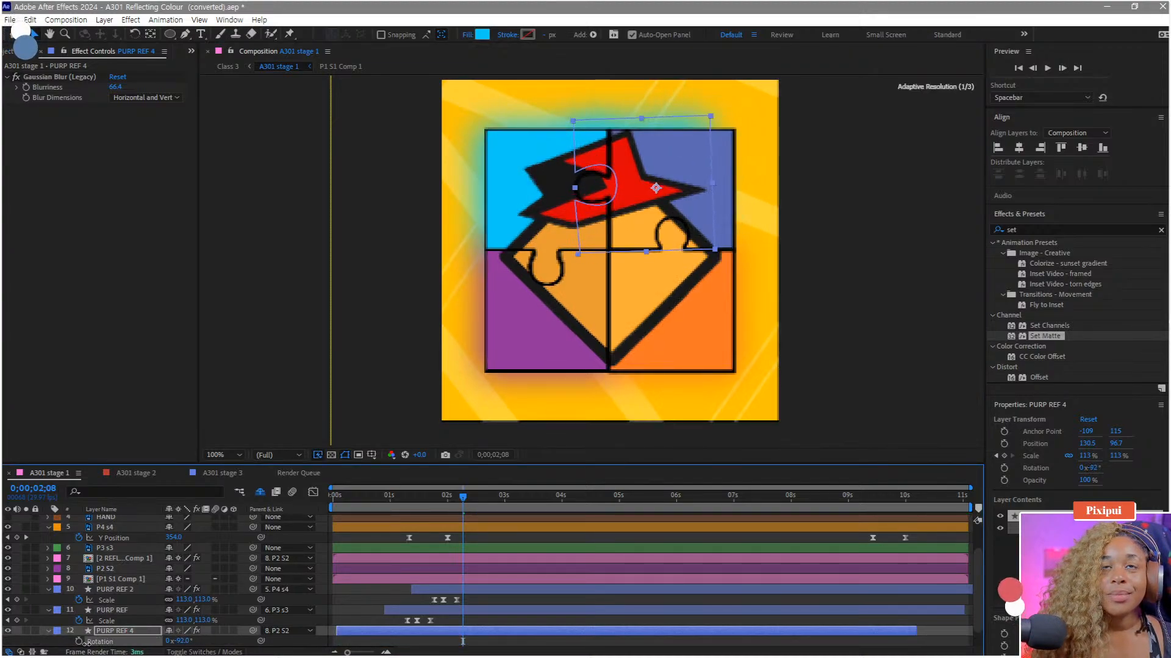
drag(669, 163, 693, 168)
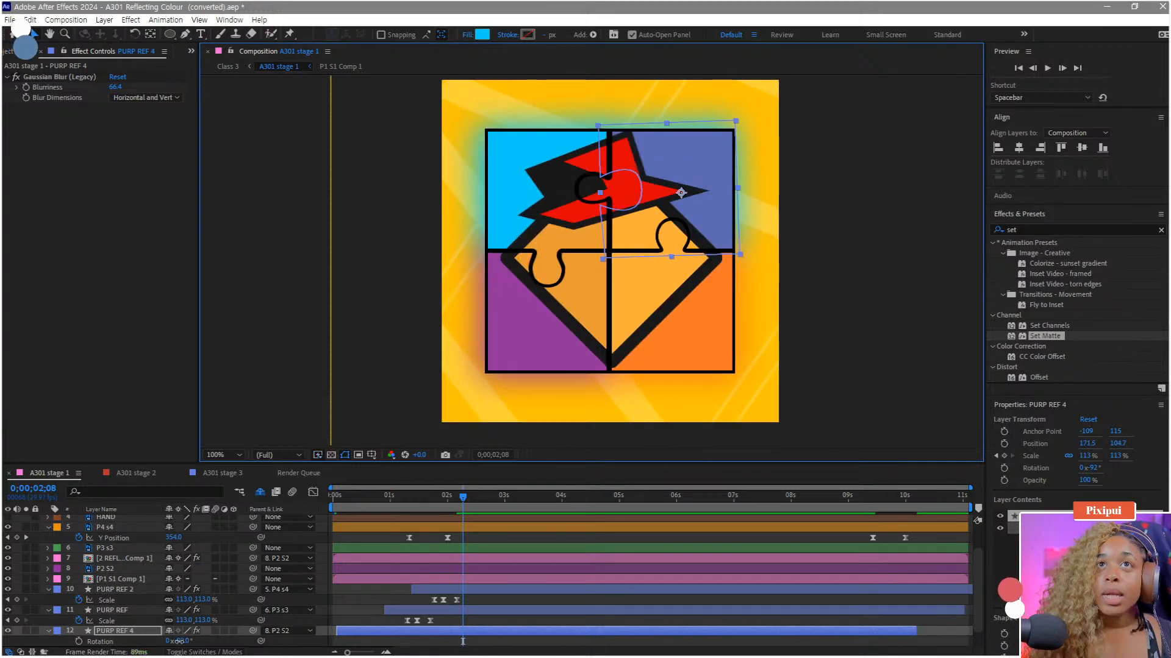
drag(179, 641, 124, 641)
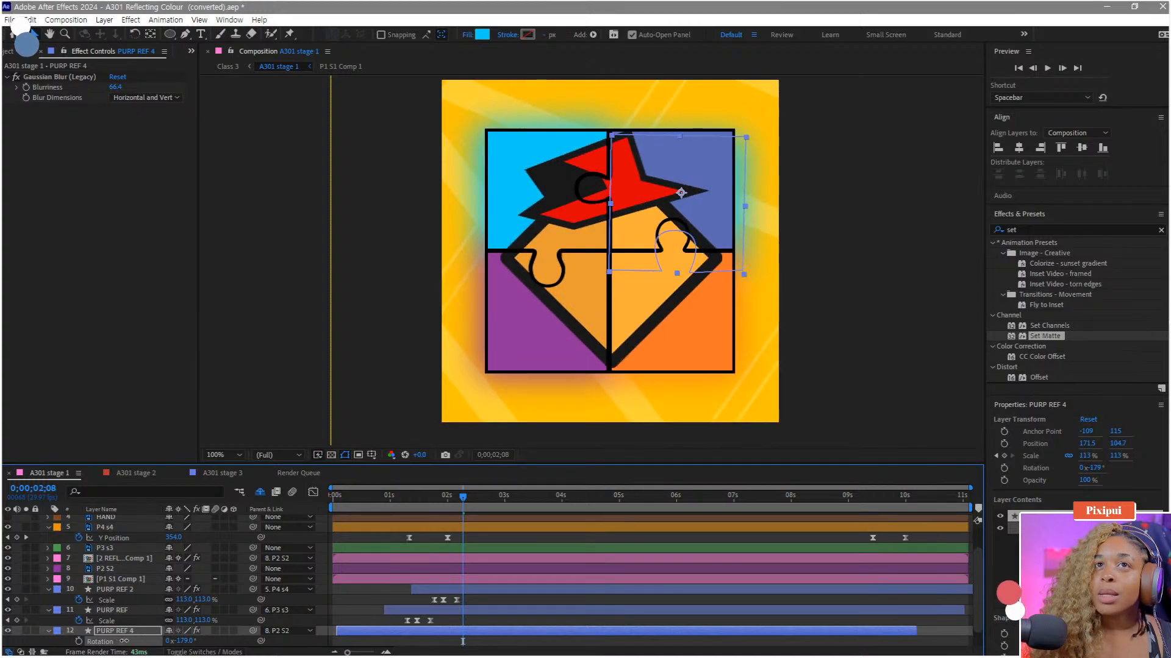
drag(717, 168, 710, 158)
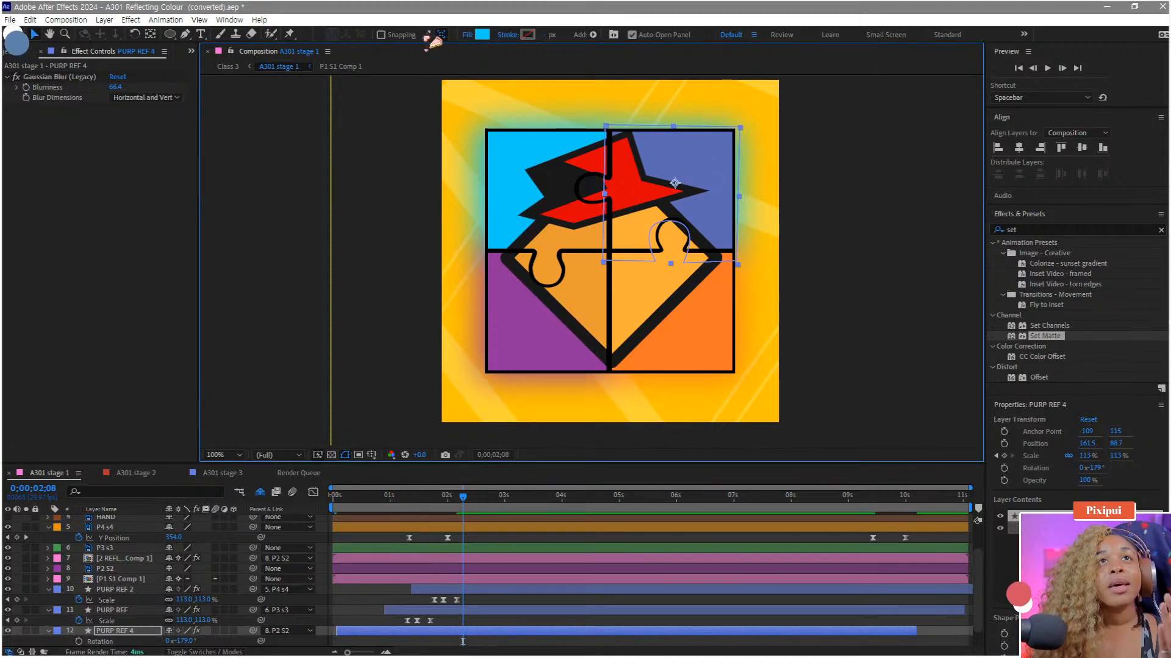
Step: Recolour the PURP REF 4 fill to the upper-right piece's sampled blue, 5B69B1, and nudge its shape slightly up over the piece
click(484, 35)
click(334, 309)
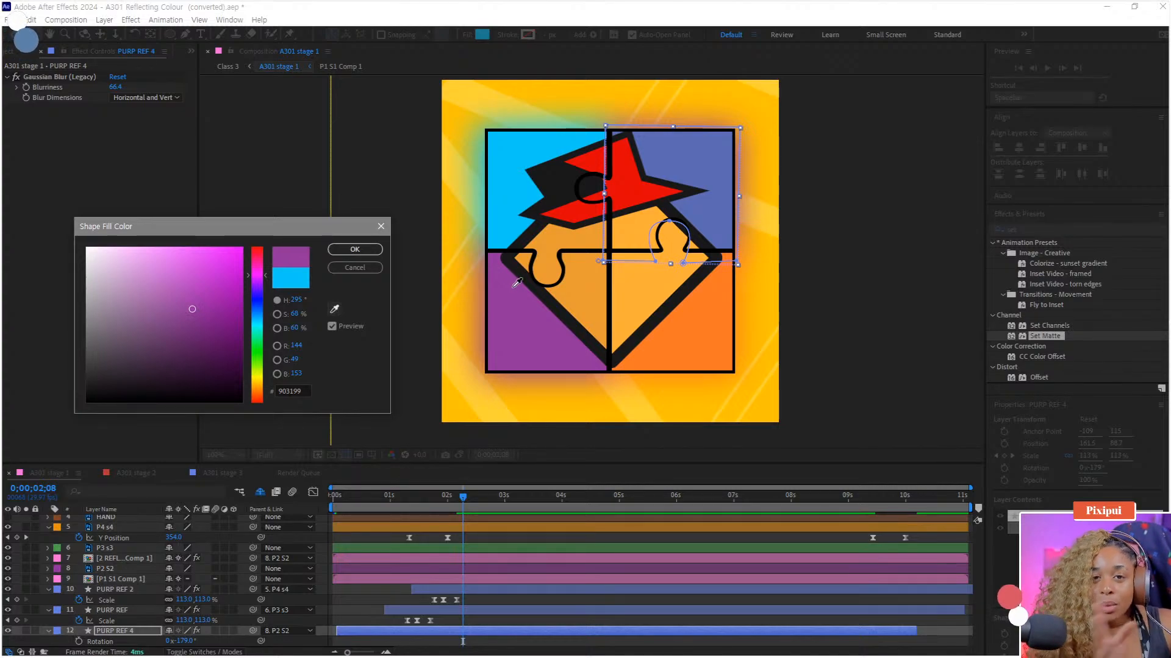
click(719, 181)
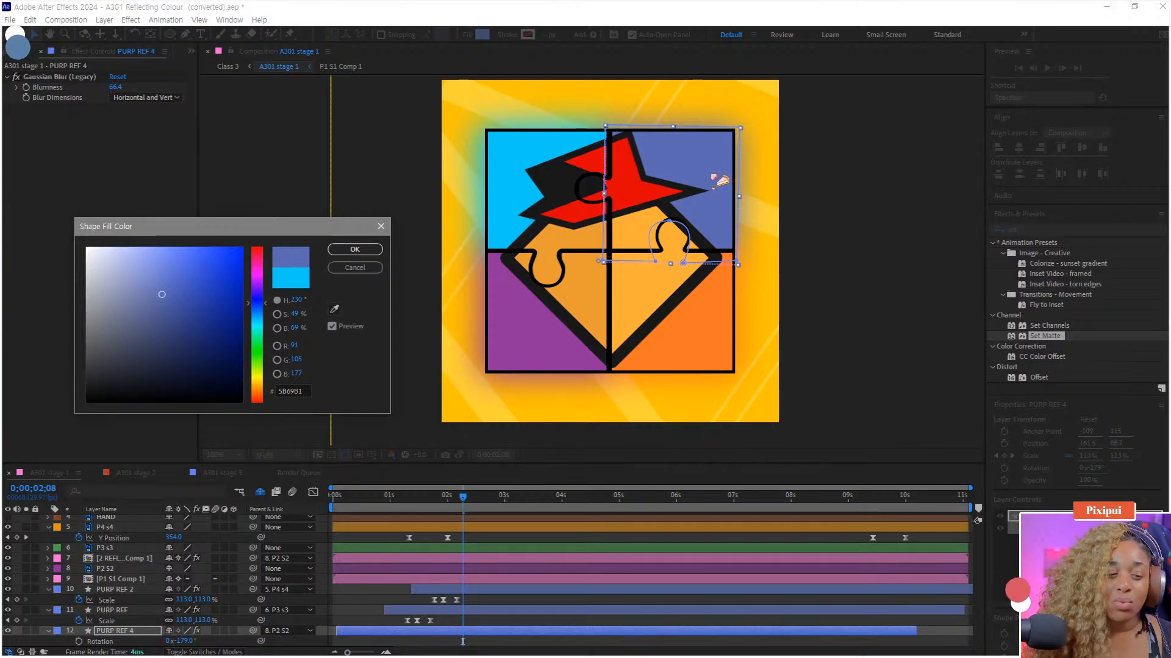
click(355, 249)
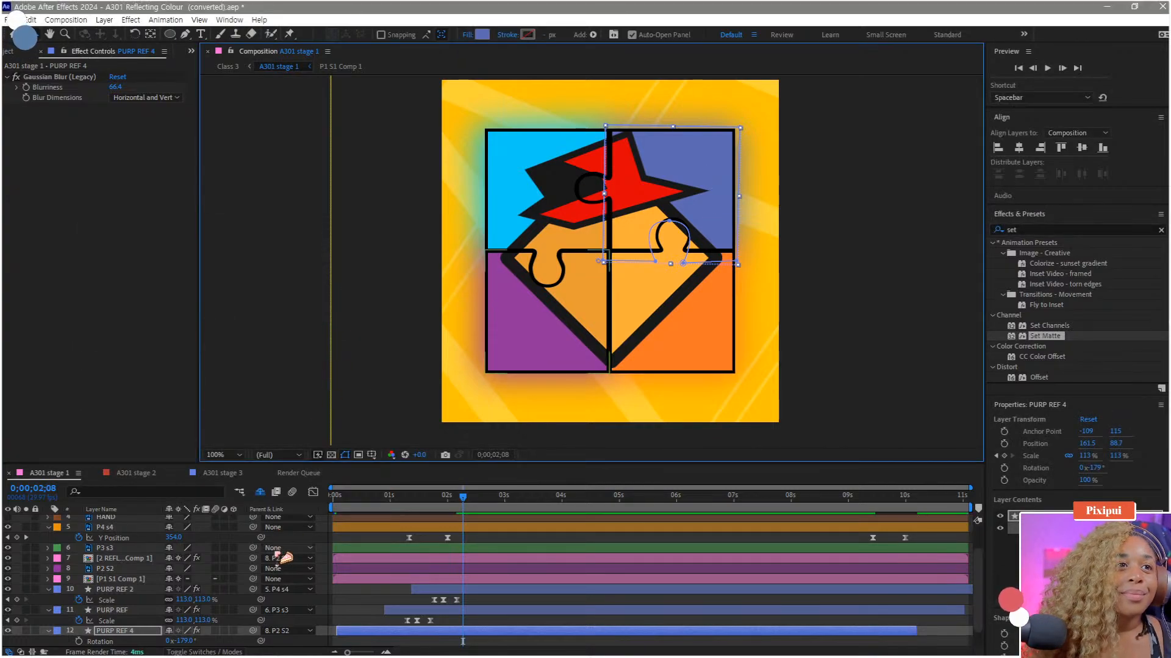
drag(666, 221, 669, 213)
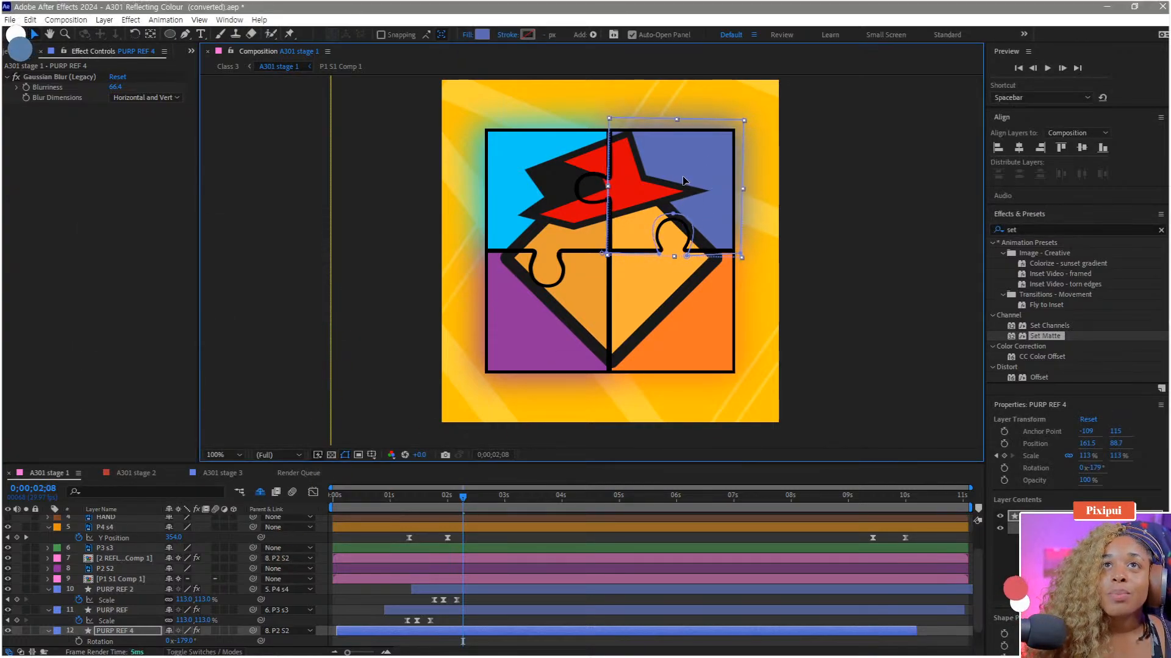
Step: Reveal the X Position keyframes of P2 S2 and set the current time to 0;00;00;26
click(131, 569)
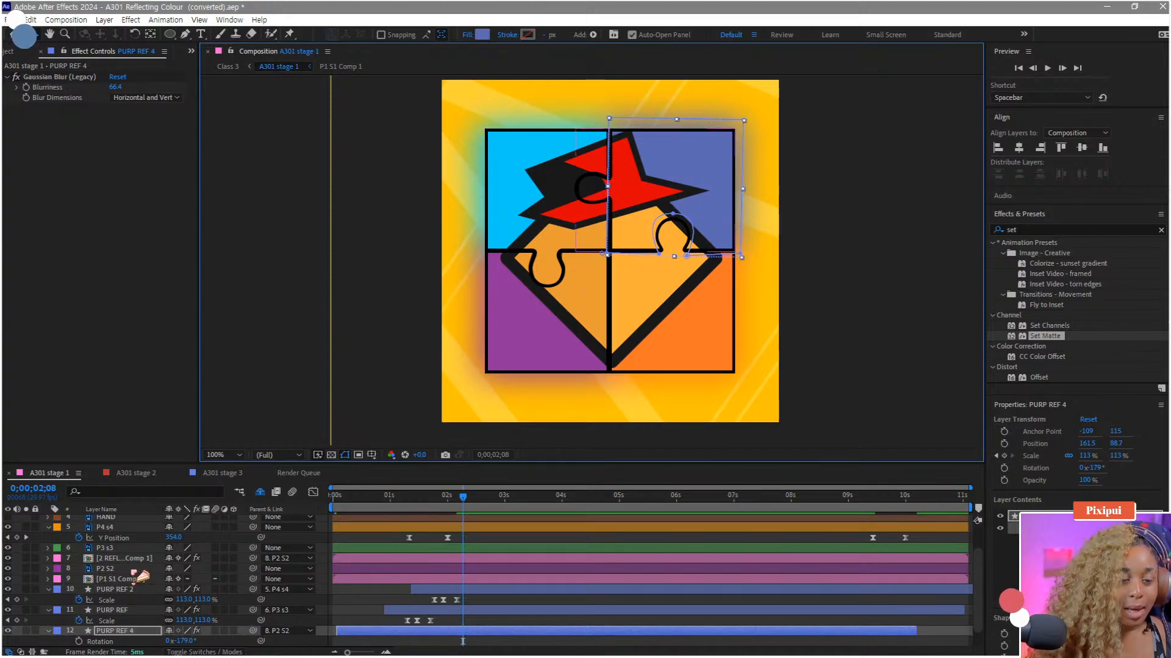
key(u)
scroll(525, 628, down, 2)
click(383, 499)
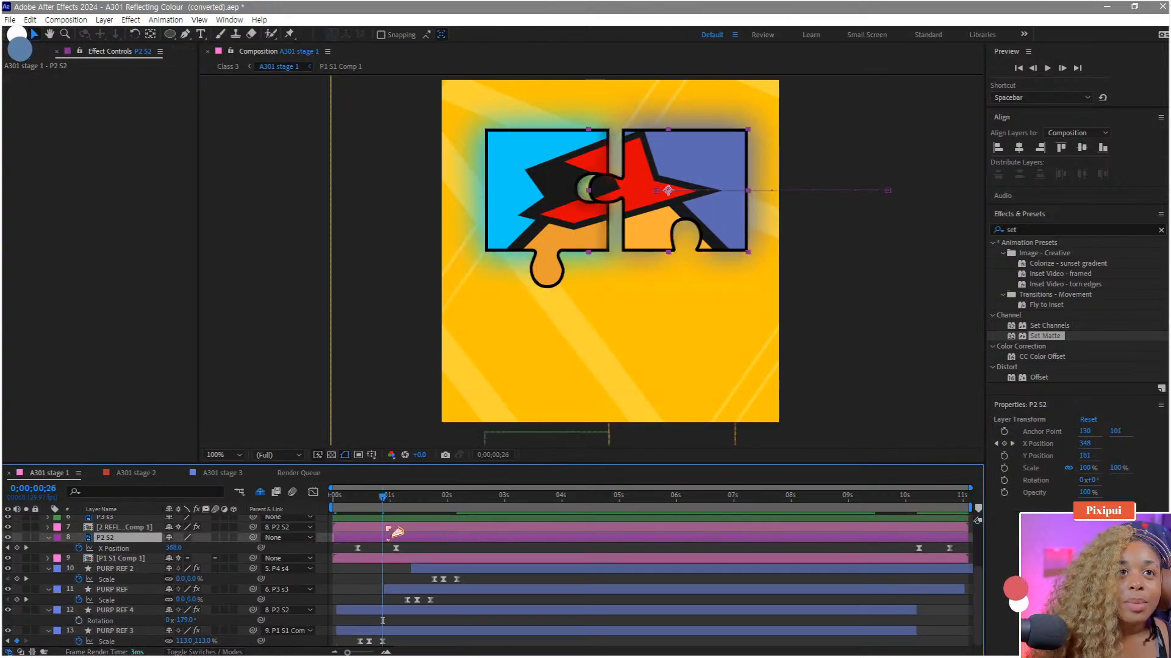
drag(397, 638, 429, 648)
key(space)
drag(375, 500, 376, 502)
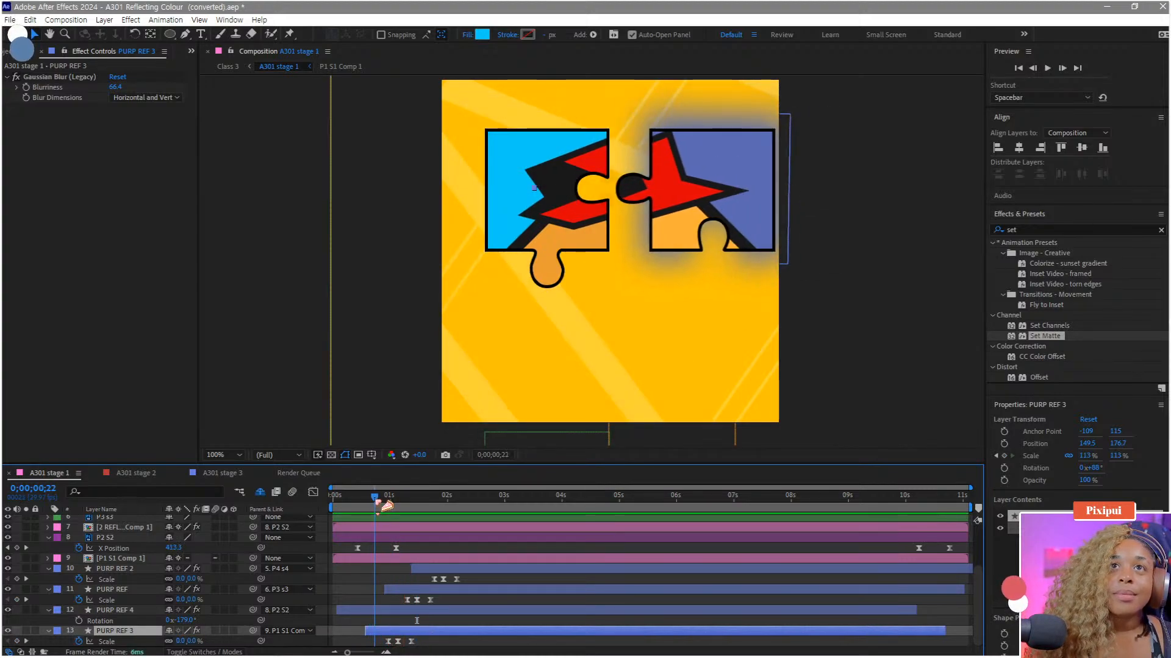
key(ctrl+z)
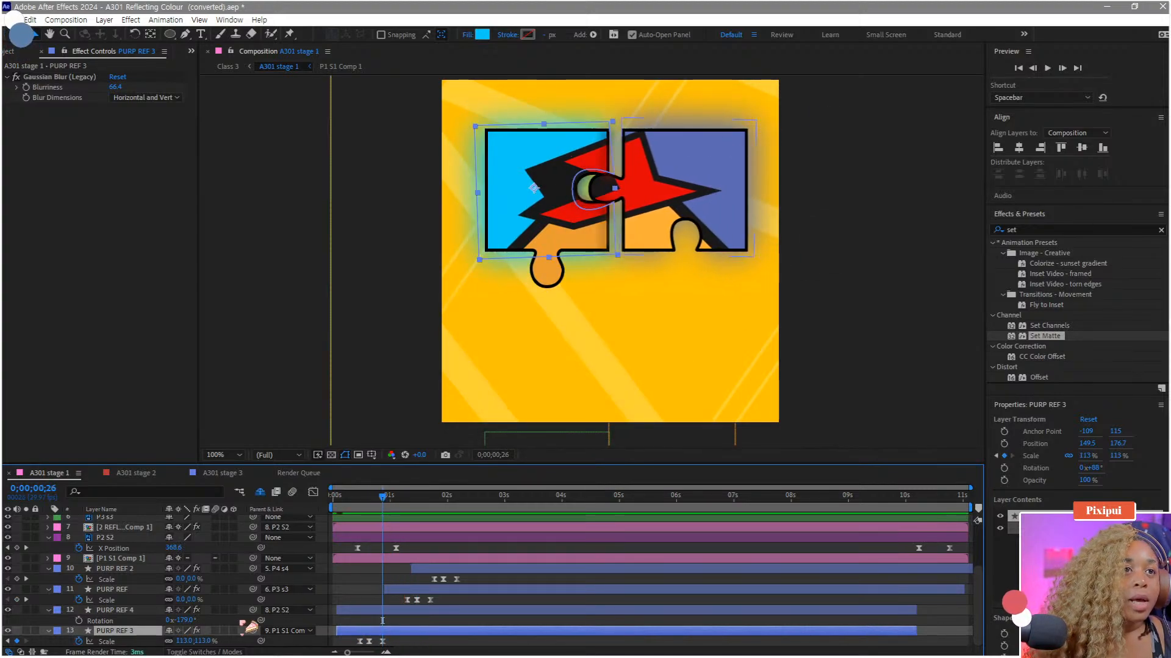
Step: Show PURP REF 4's Scale keyframes and shift the layer to start at about 0;00;00;15, around P2 S2's second X Position keyframe
click(114, 611)
key(s)
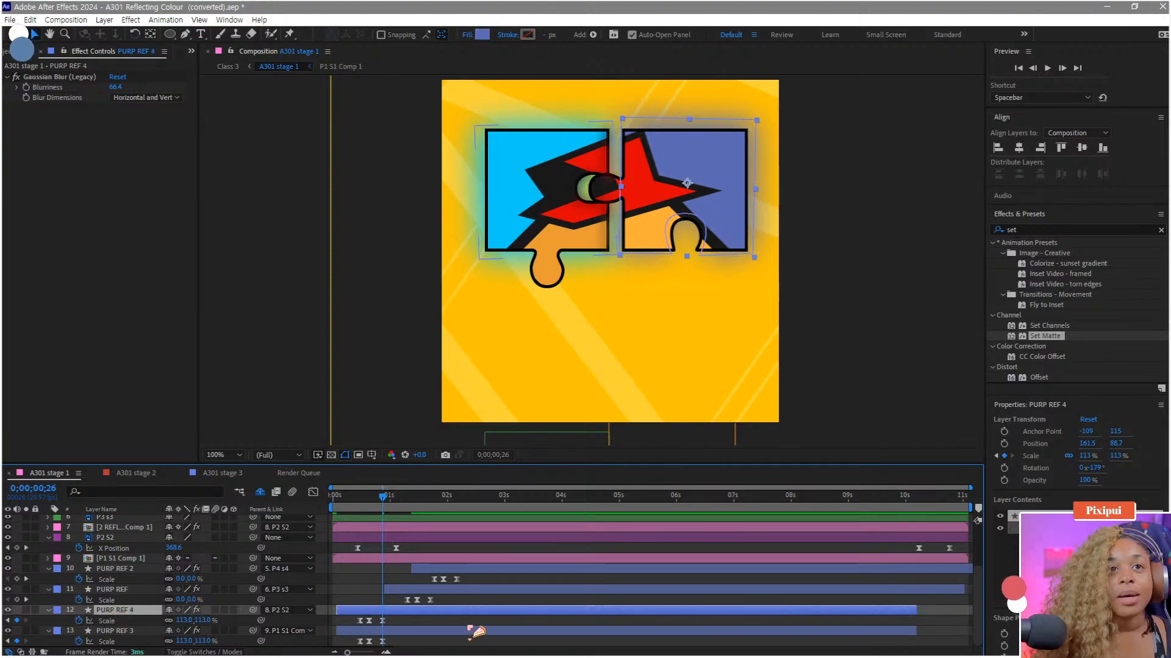
drag(409, 618, 434, 619)
Step: Play back the animation from the start to check the timing of all four glows against their puzzle pieces
key(space)
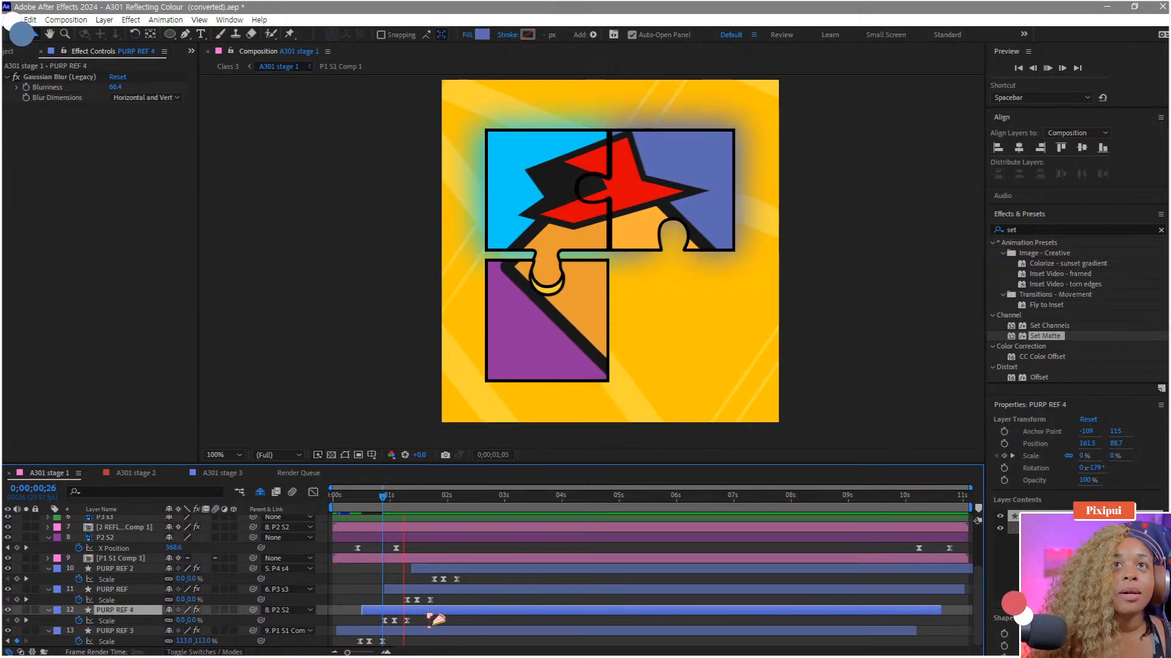
key(space)
key(Home)
key(space)
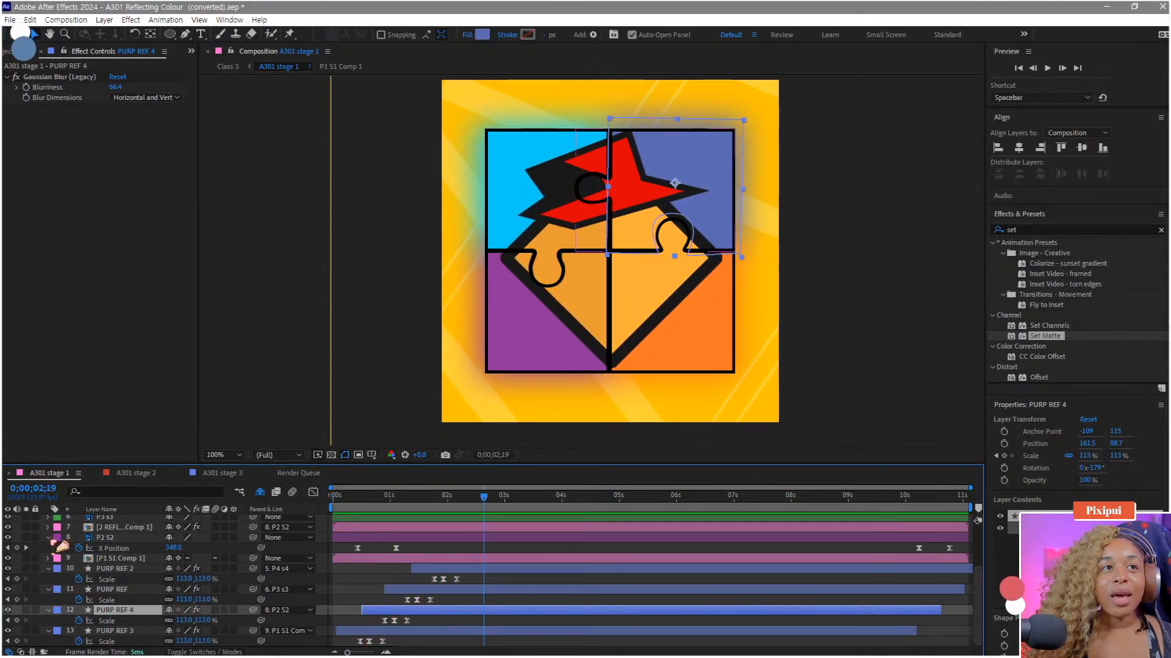
Step: Stop the preview and collapse the expanded keyframe properties of P2 S2 and the PURP REF glow layers
key(space)
click(49, 569)
click(48, 589)
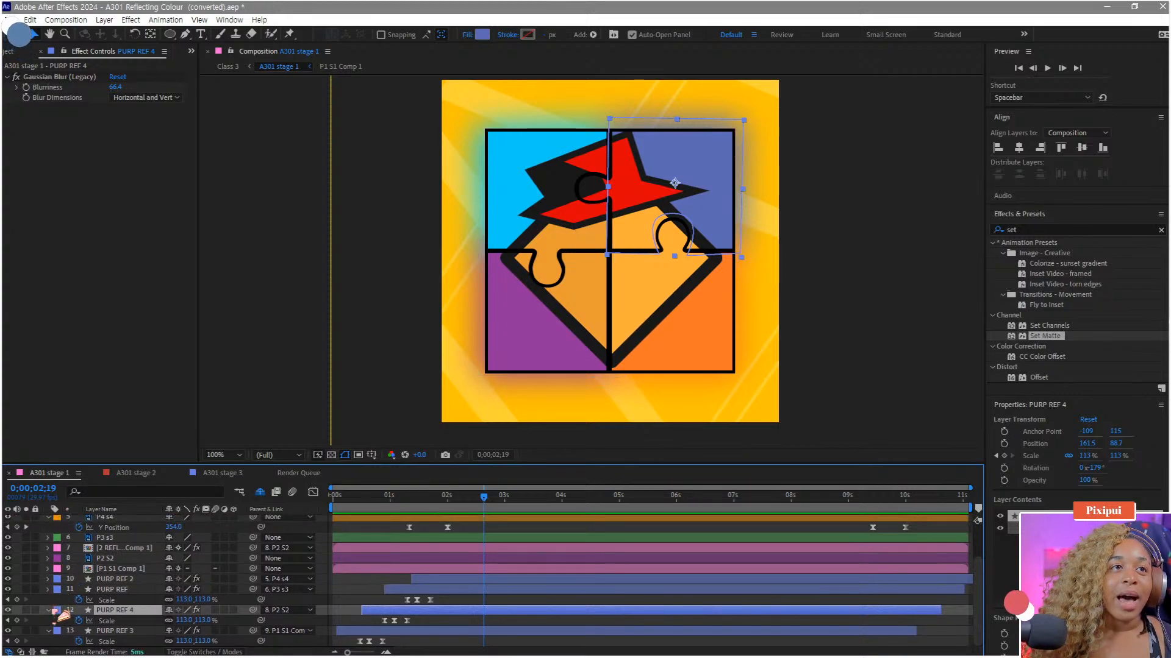
scroll(58, 621, up, 3)
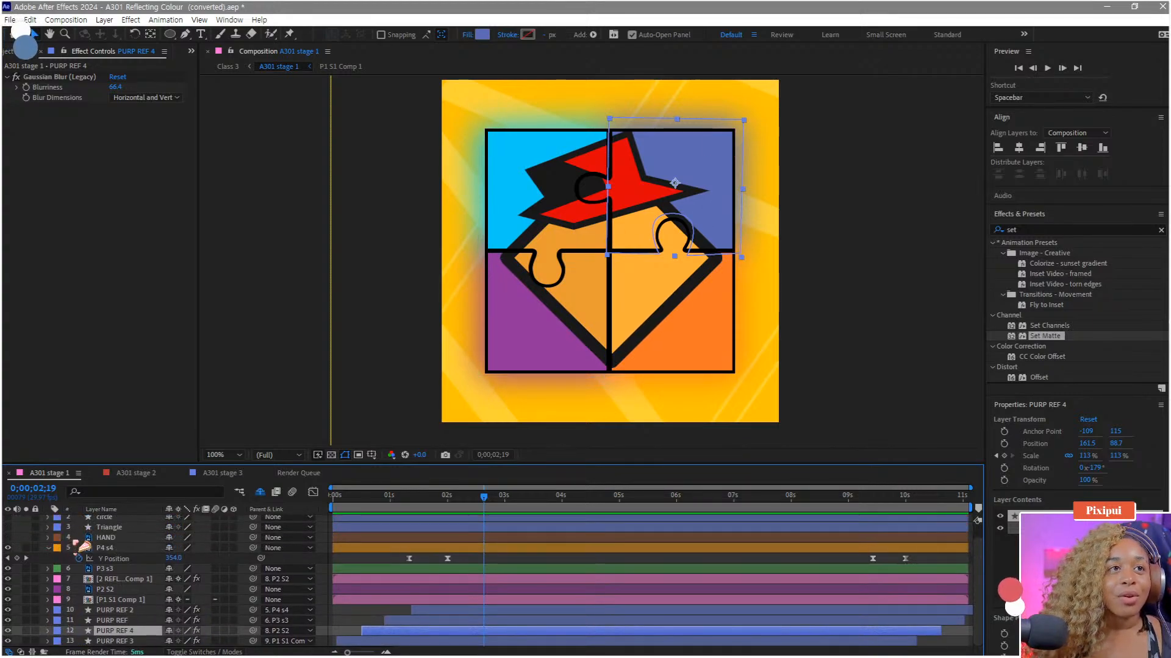
Step: Make the HAND layer visible and nudge it slightly up beside the upper-right puzzle piece, to a vertical position of about 375.5
click(98, 522)
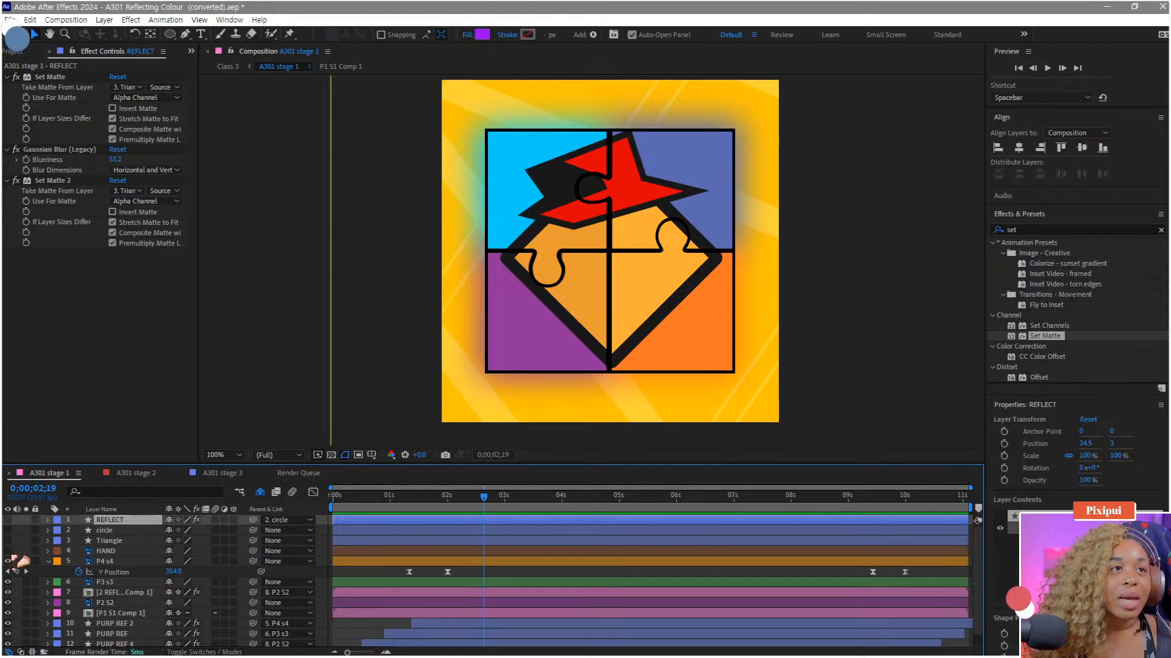
click(101, 551)
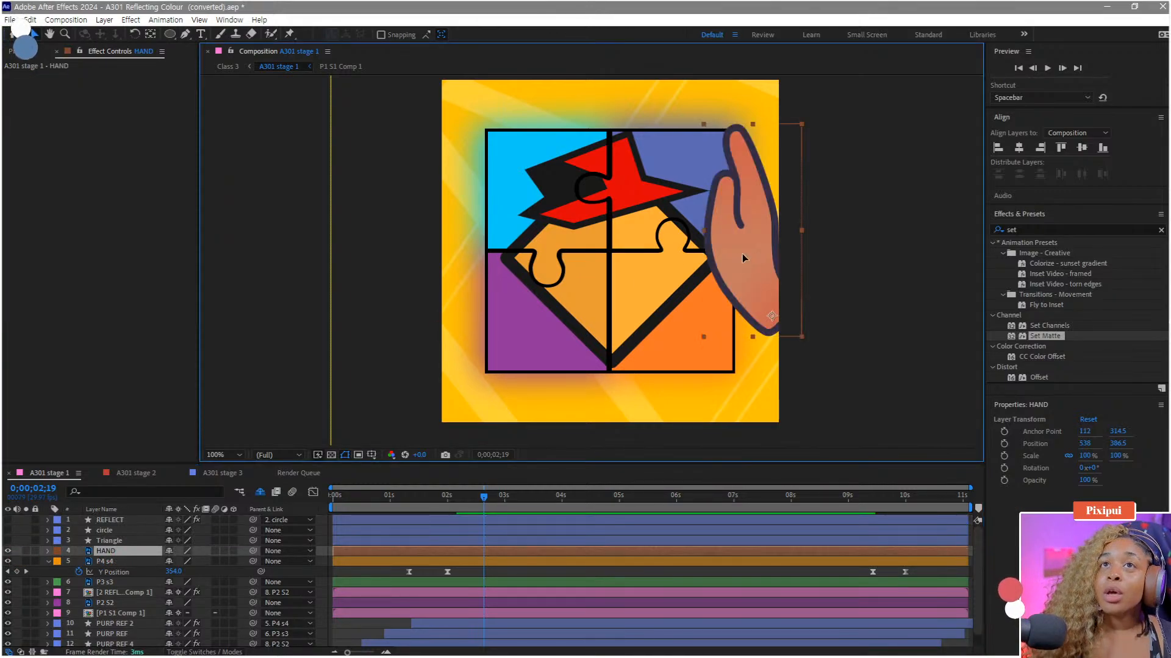
mouse_move(744, 267)
mouse_down()
mouse_move(745, 345)
mouse_move(759, 251)
mouse_move(747, 247)
mouse_up()
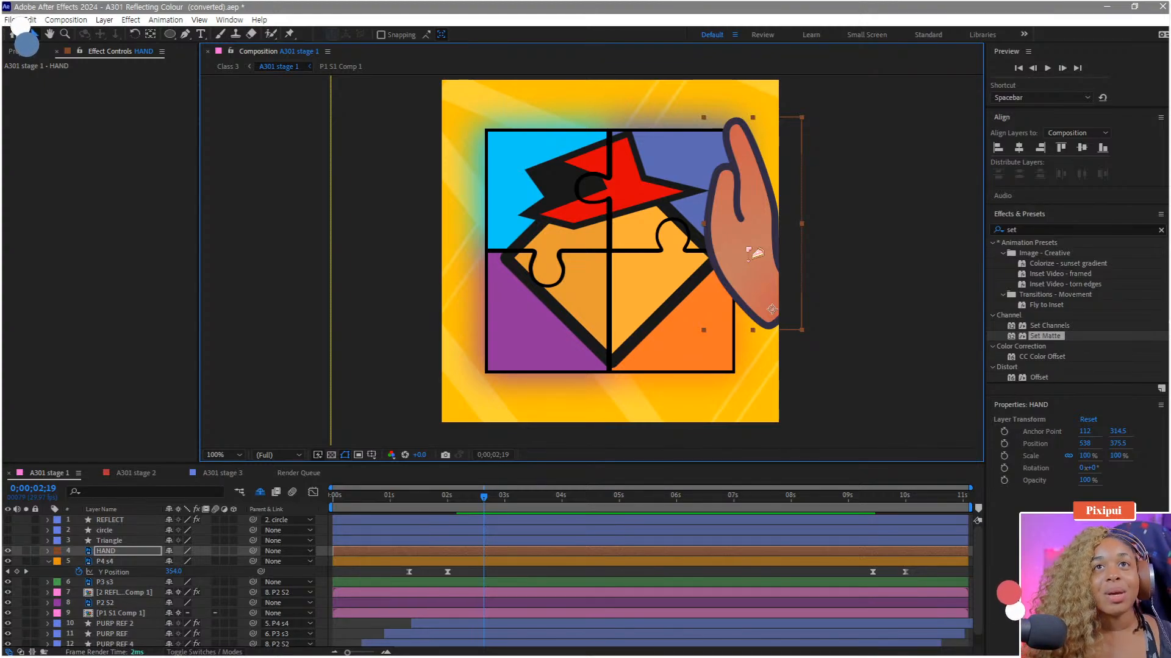
drag(748, 253, 748, 290)
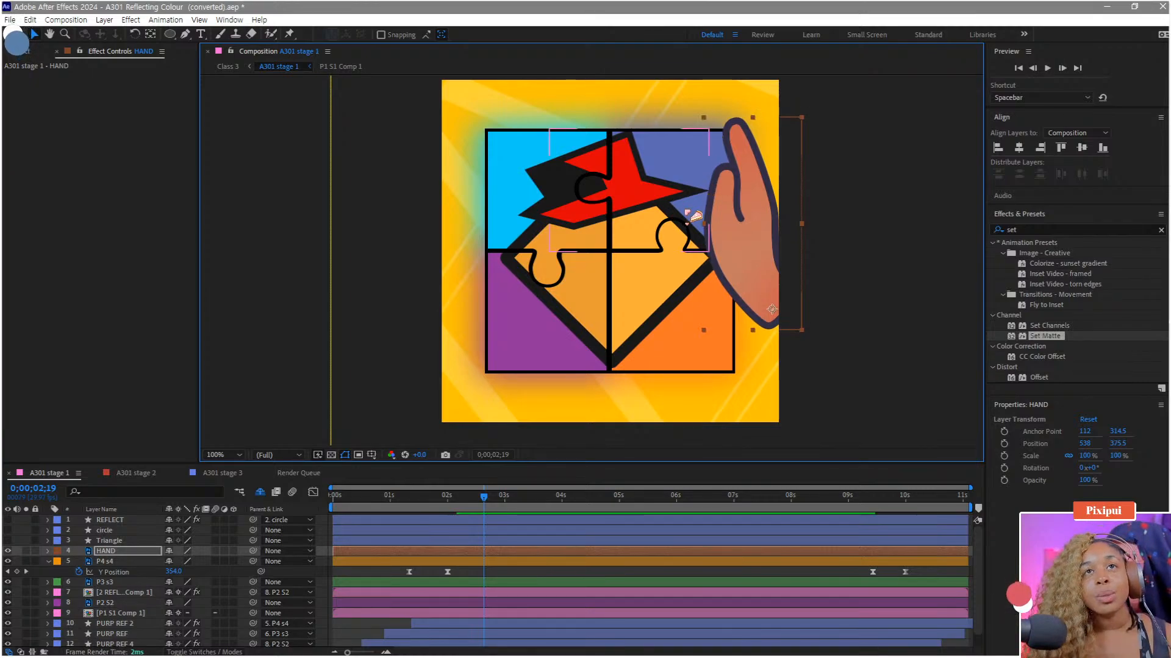
Step: Duplicate the P2 S2 puzzle piece layer and delete all X Position keyframes from the copy
click(121, 593)
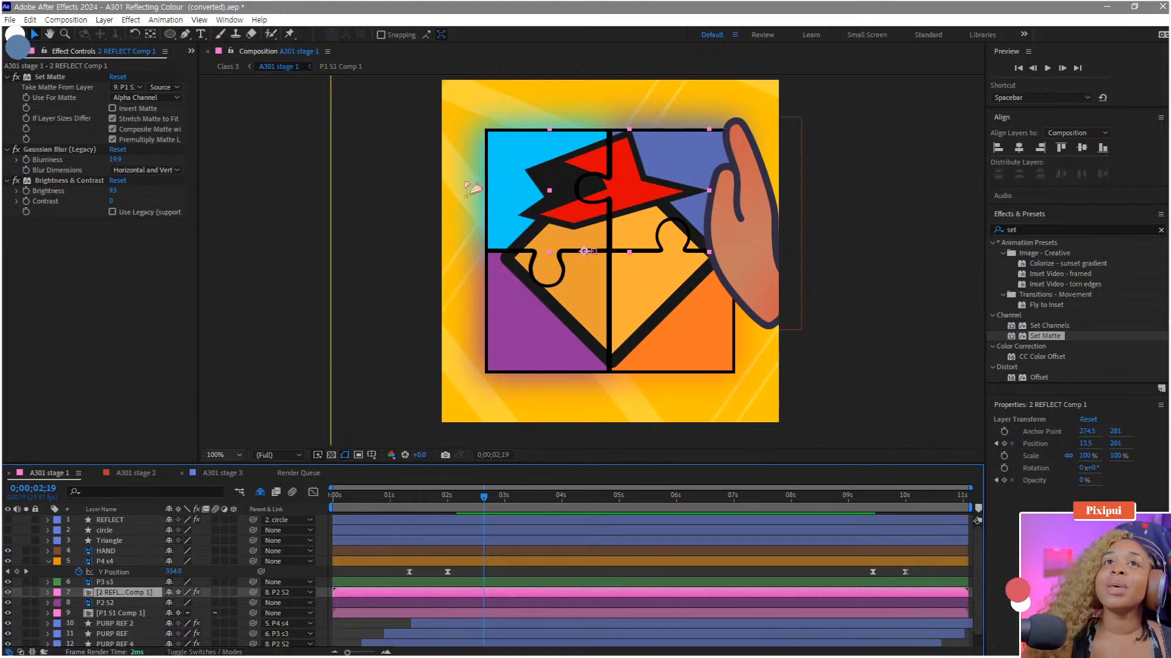
click(669, 163)
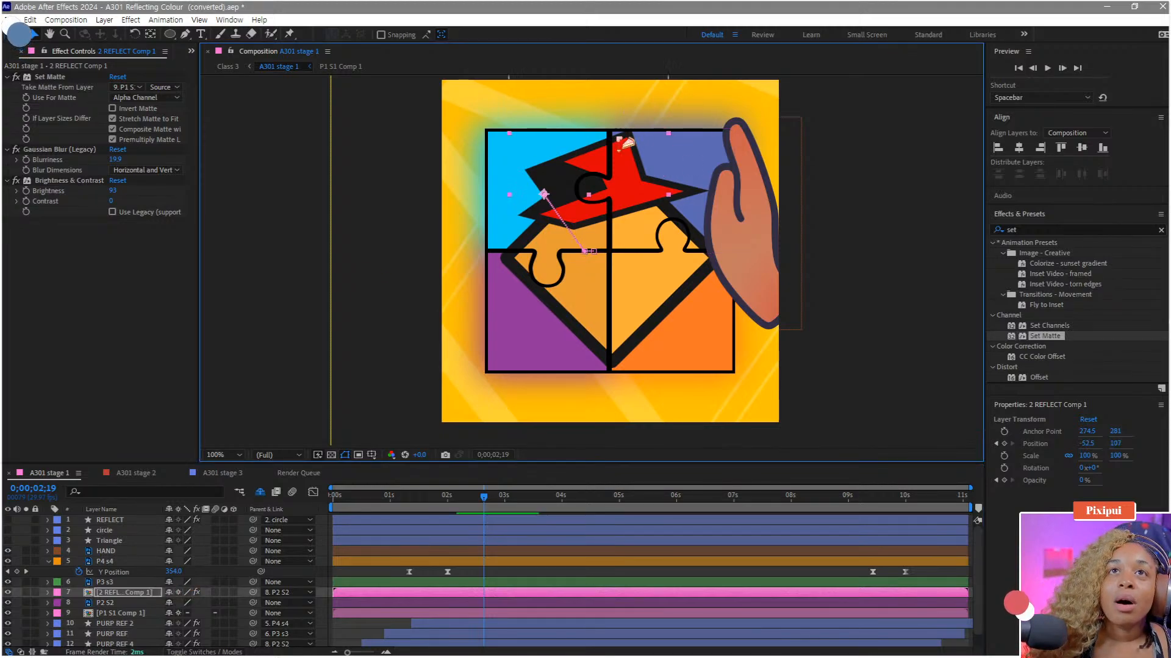
click(120, 603)
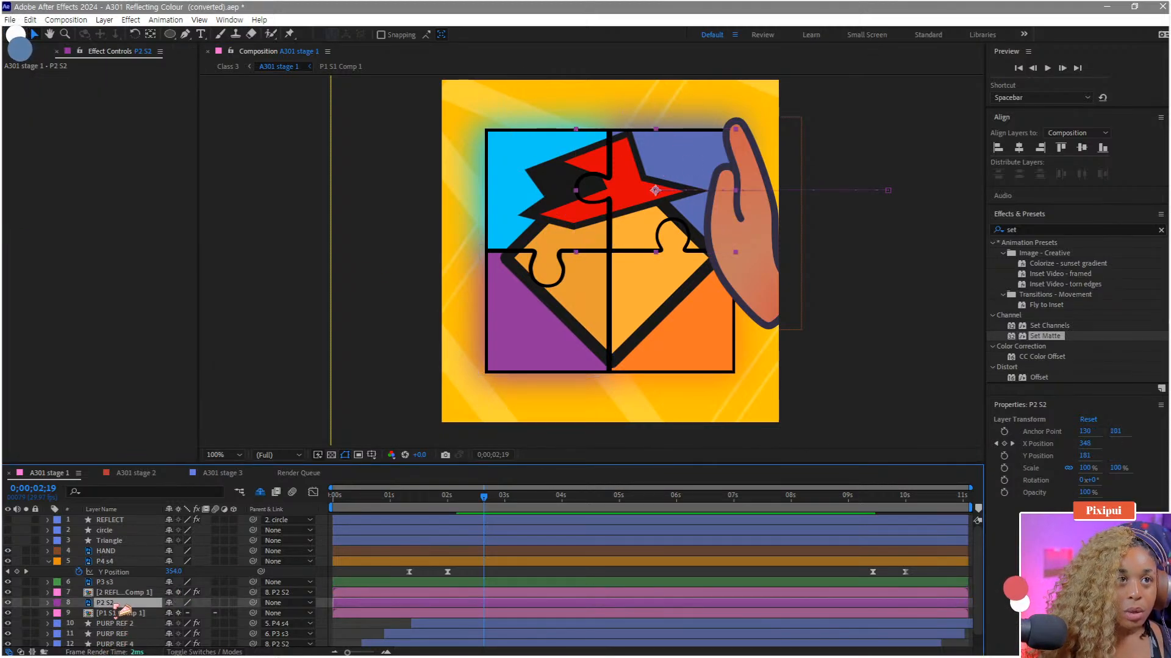
key(ctrl+d)
key(u)
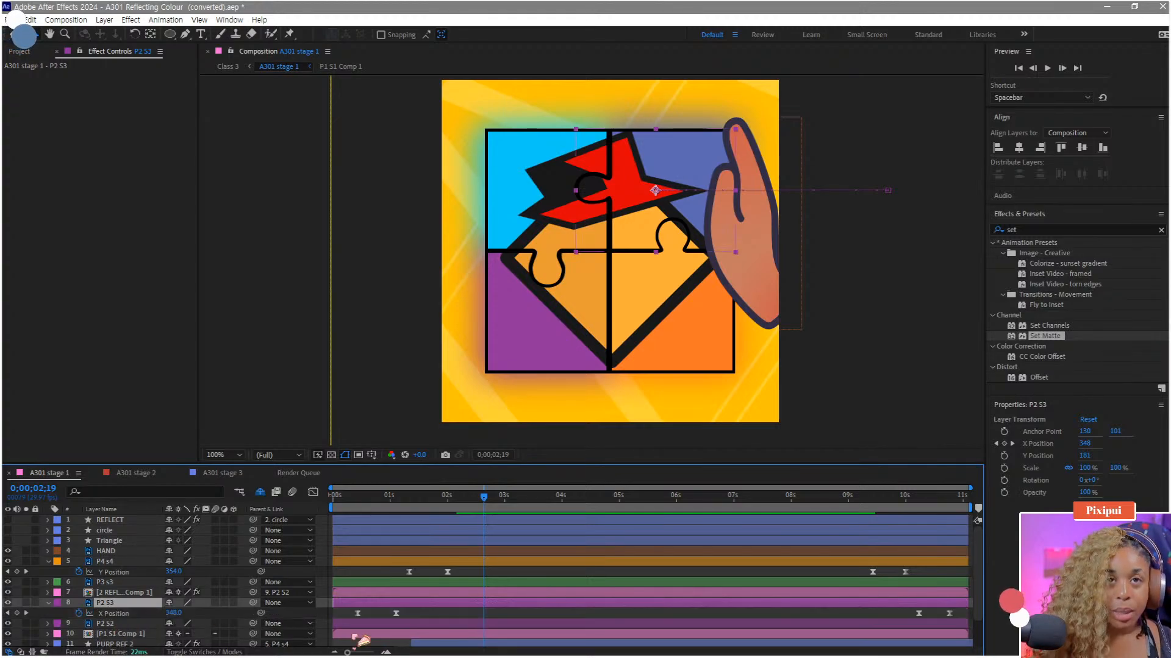
drag(343, 611, 955, 621)
key(Delete)
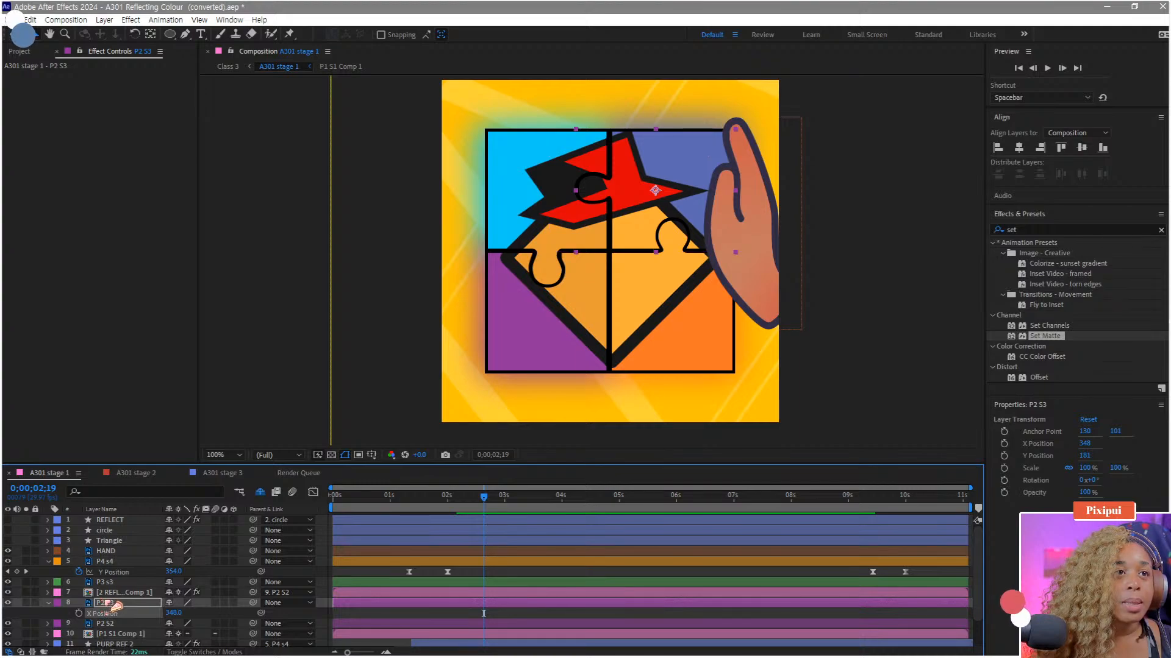
Step: Place the P2 S3 copy at the top of the layer stack and parent it to P2 S2
drag(114, 606, 122, 525)
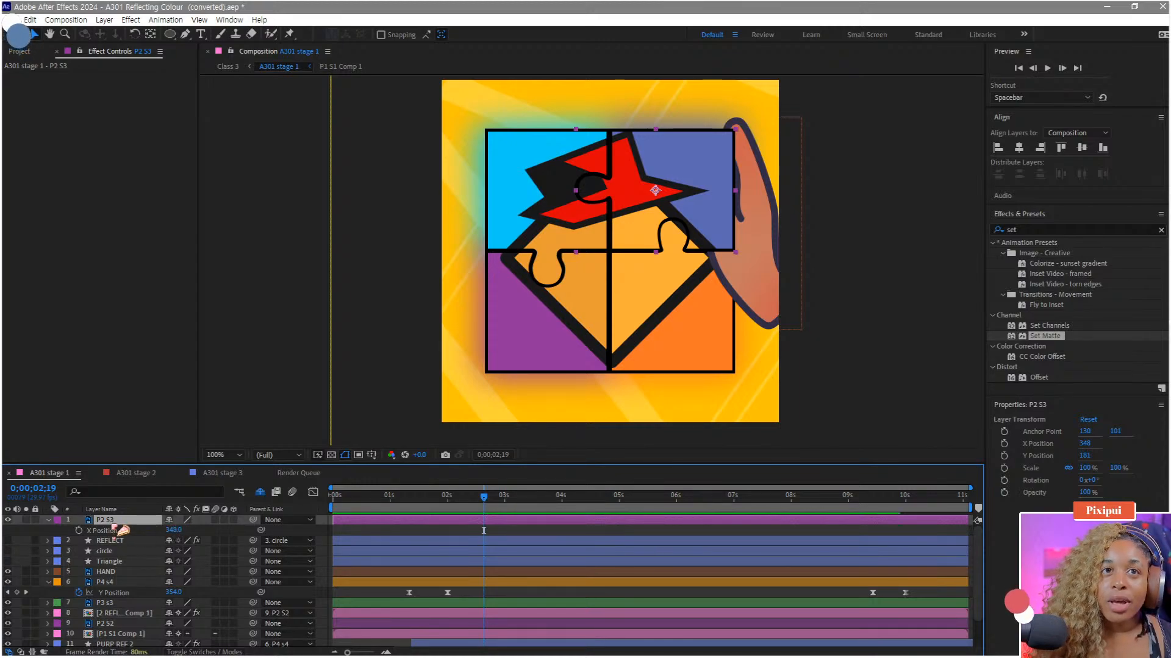
drag(263, 528, 105, 623)
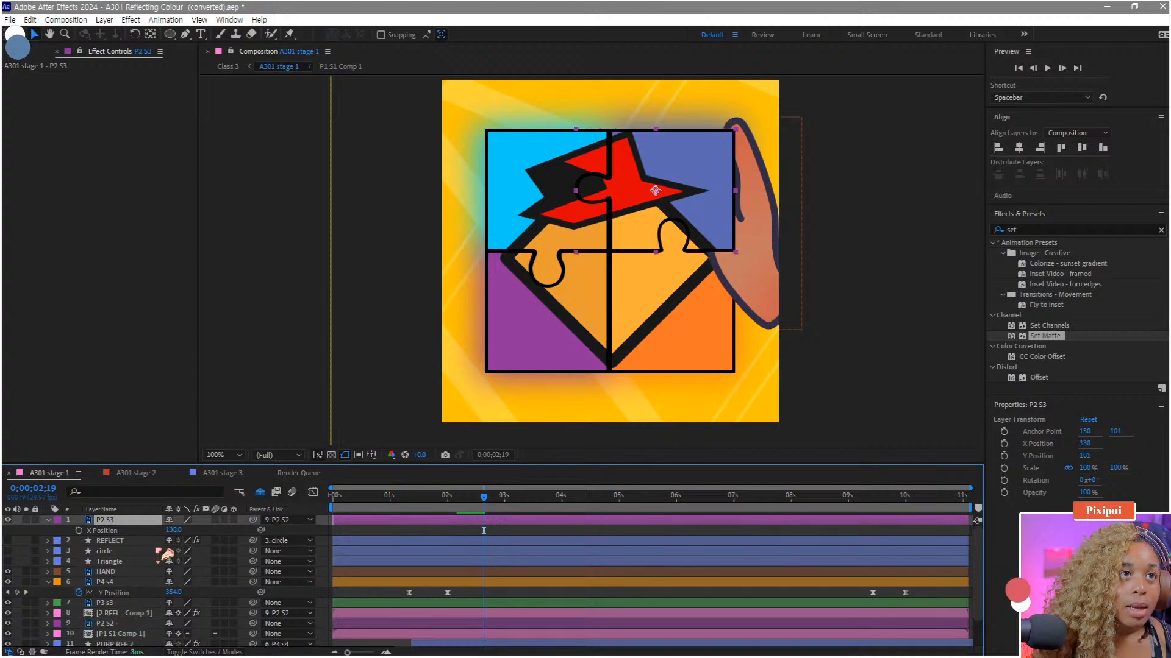
Step: Try to pre-compose P2 S3 with all attributes moved into the new composition
right_click(117, 523)
click(107, 521)
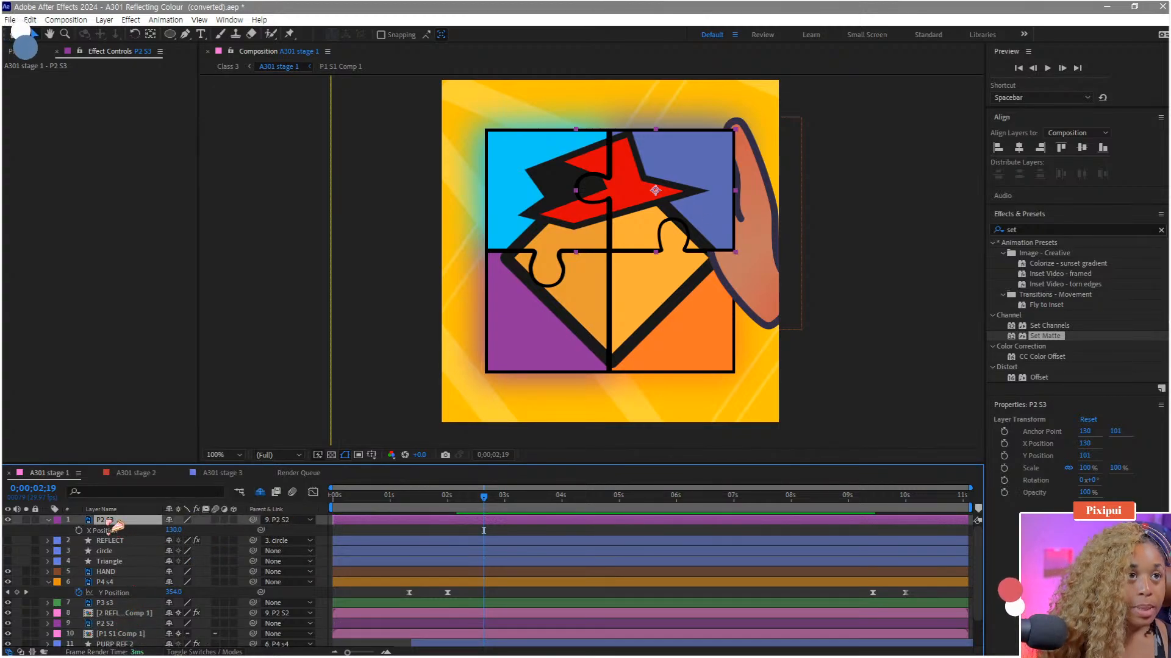
key(ctrl+shift+c)
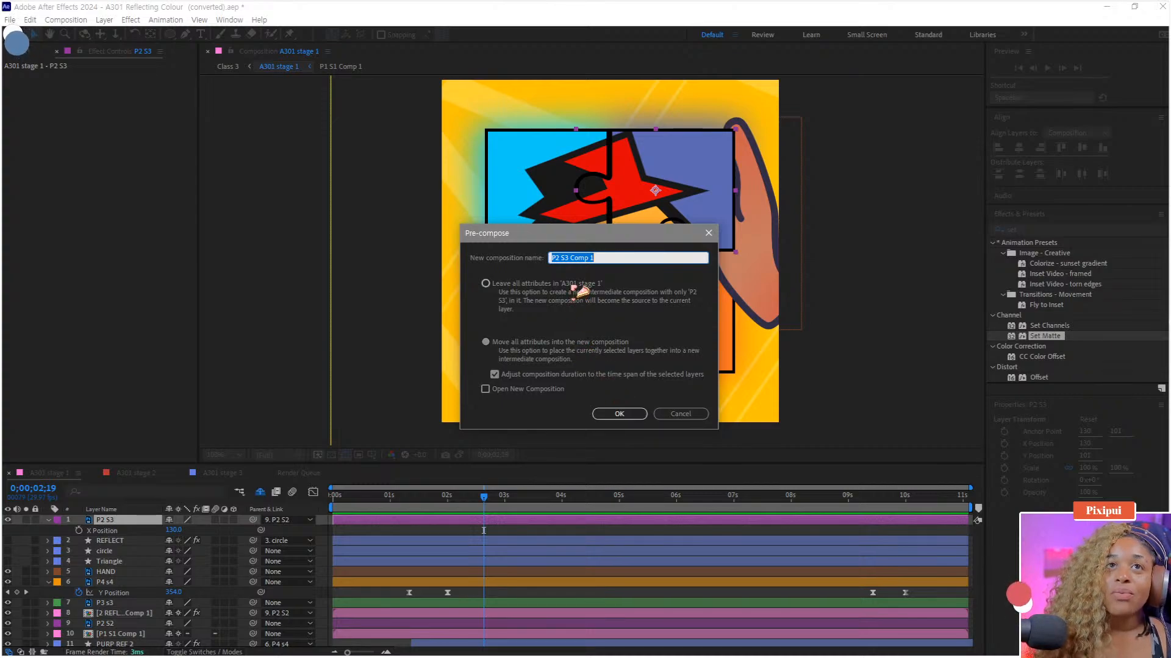
click(632, 416)
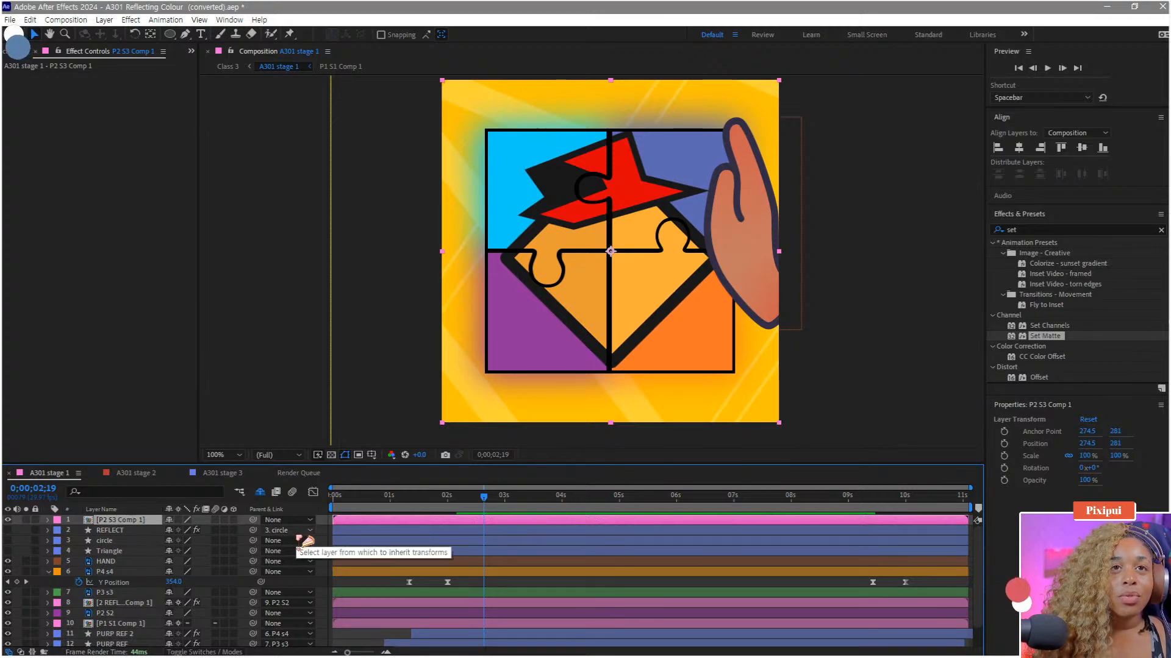
key(ctrl+z)
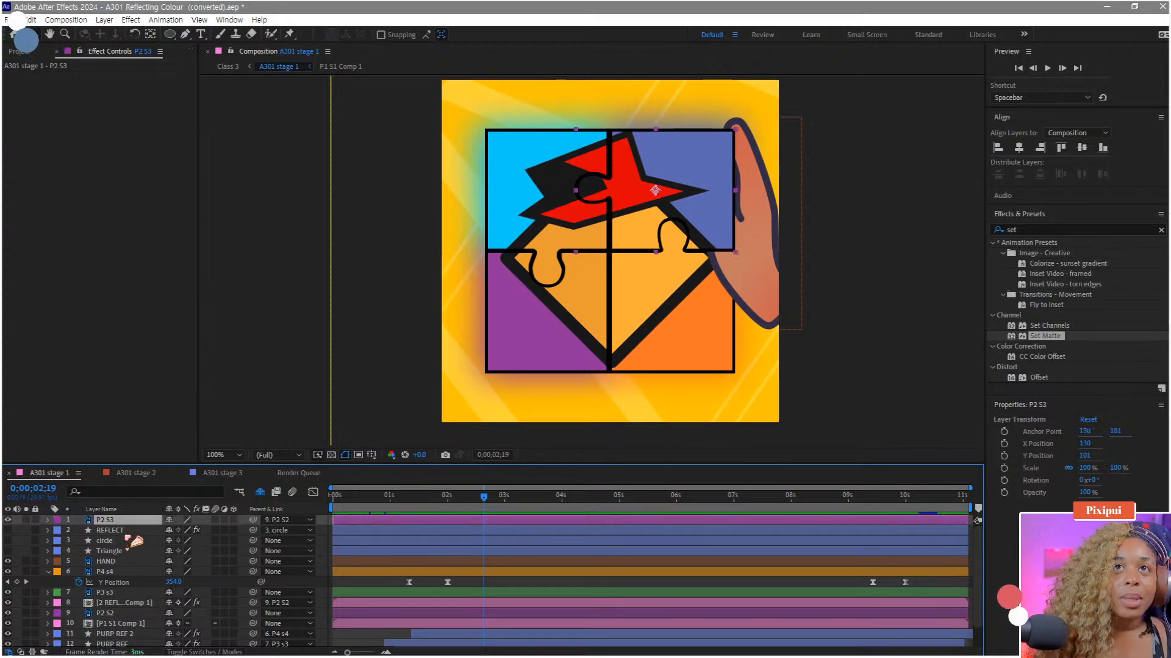
Step: Pre-compose P2 S3, leaving all attributes in the A301 stage 1 composition
right_click(107, 522)
click(100, 520)
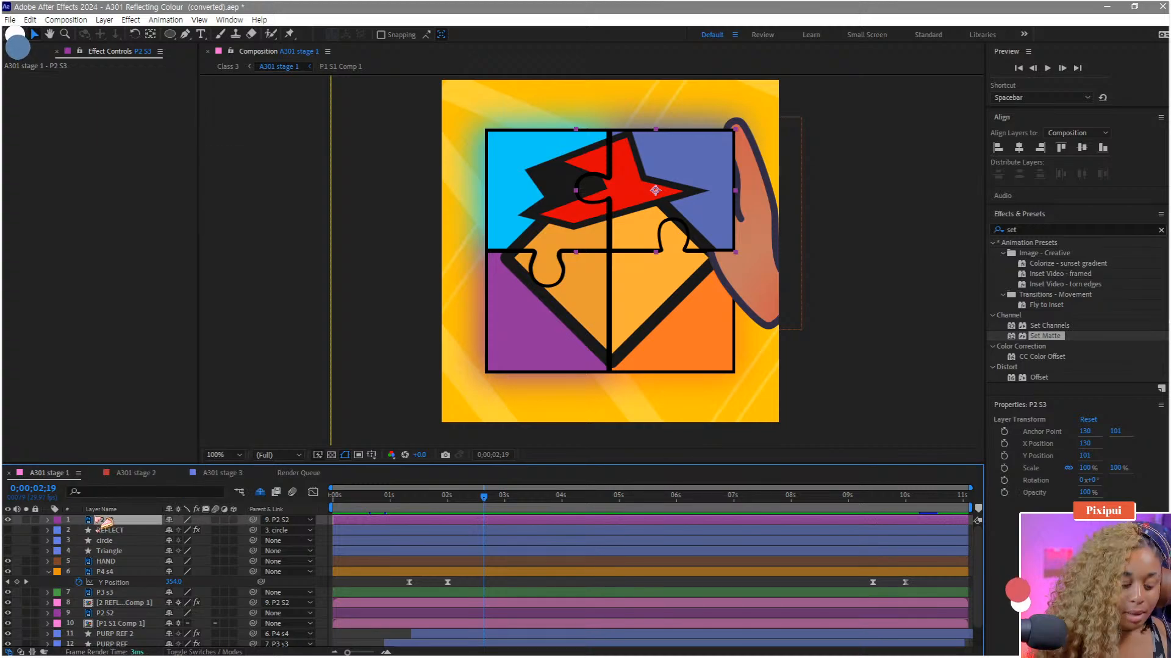
key(ctrl+shift+c)
click(530, 284)
click(617, 414)
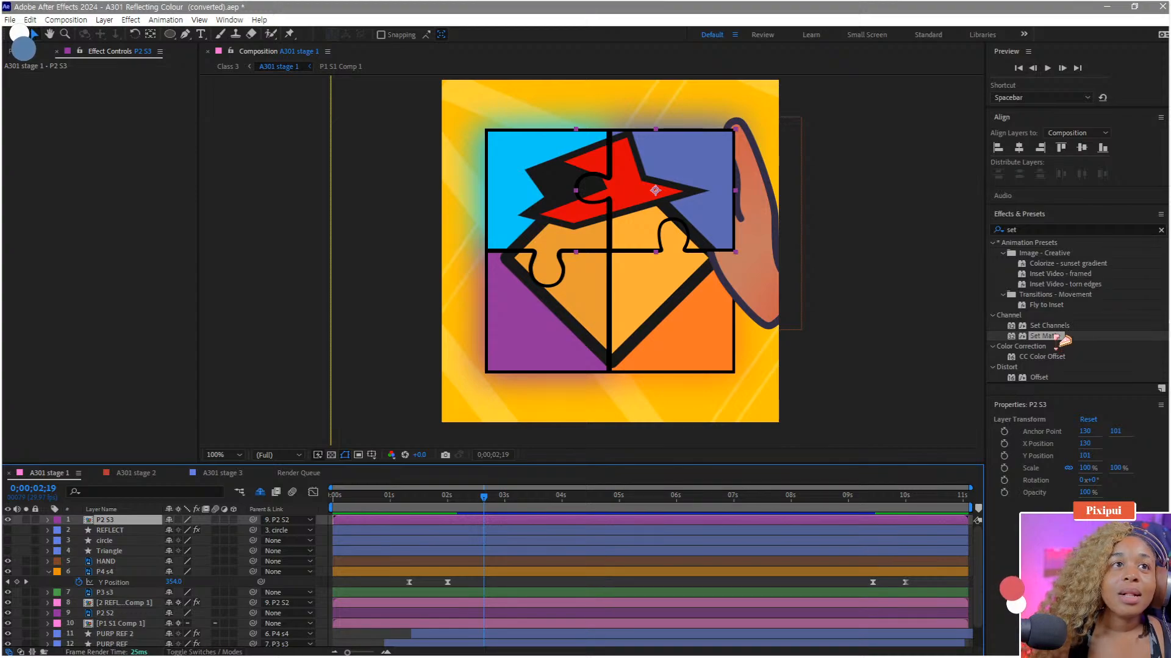
Step: Apply Set Matte to P2 S3 and take its matte from the HAND layer
drag(1061, 340, 125, 521)
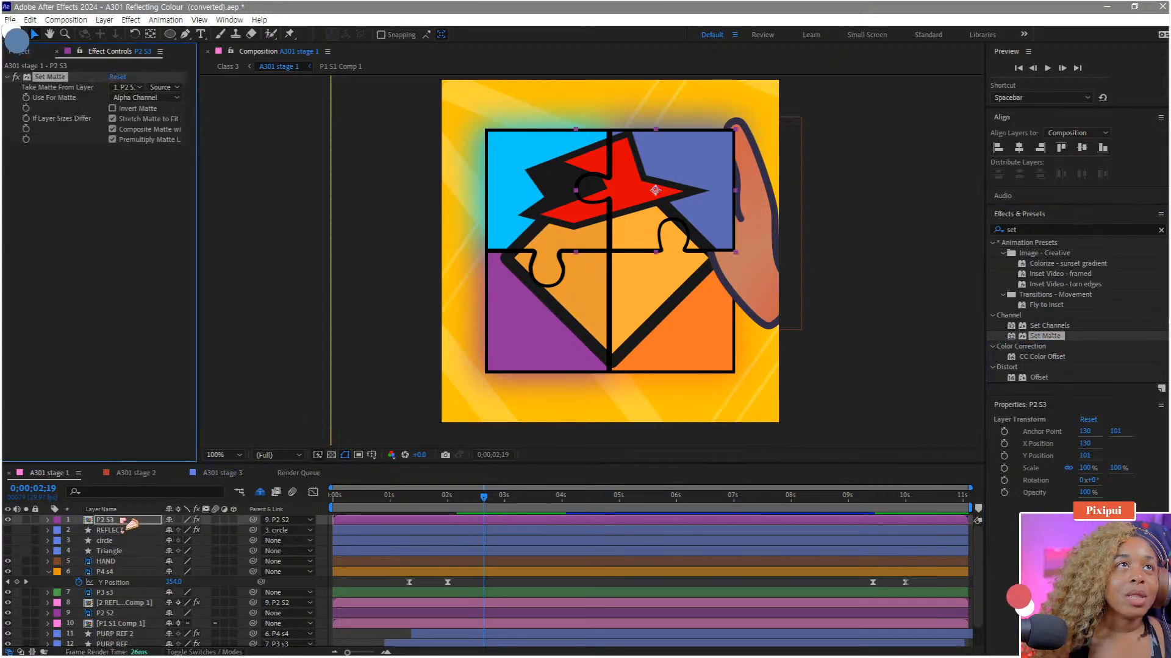
click(140, 89)
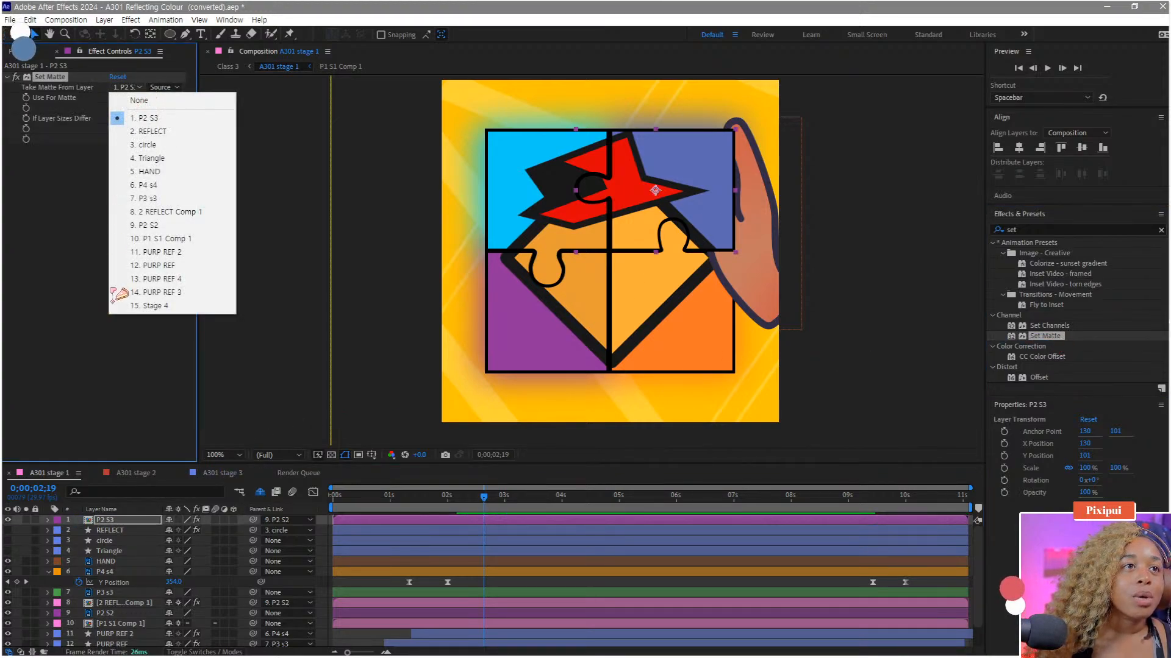
click(149, 172)
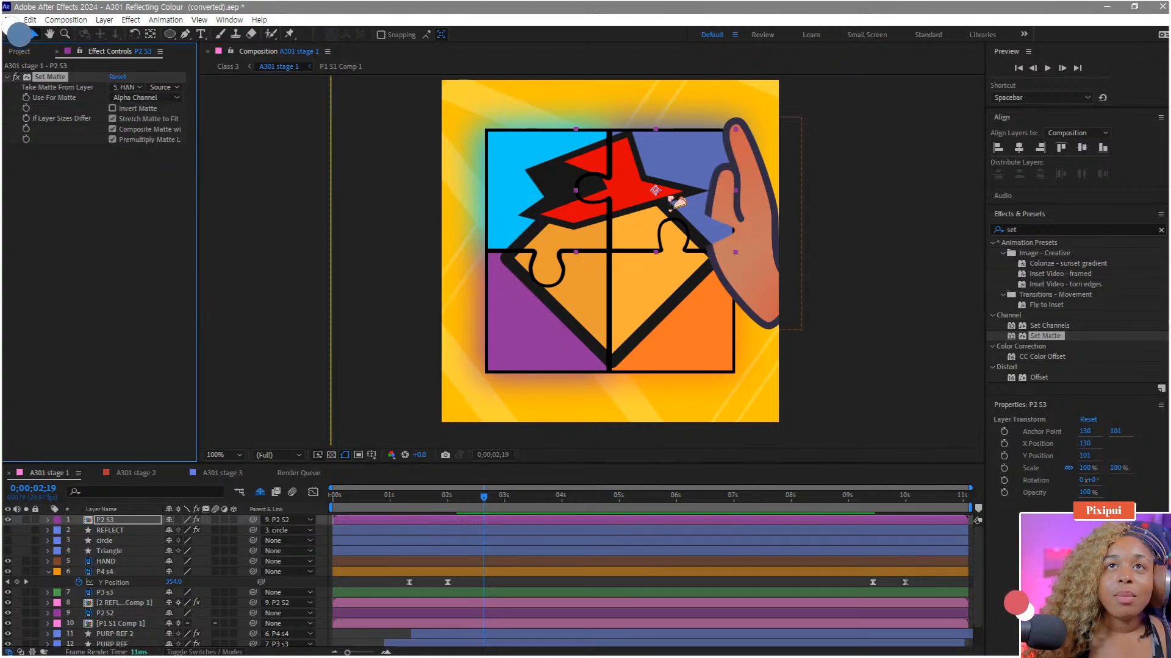
Step: Test the hand matte with a trial move of P2 S3 in the composition, and undo the move
click(122, 523)
drag(731, 246, 756, 265)
key(ctrl+z)
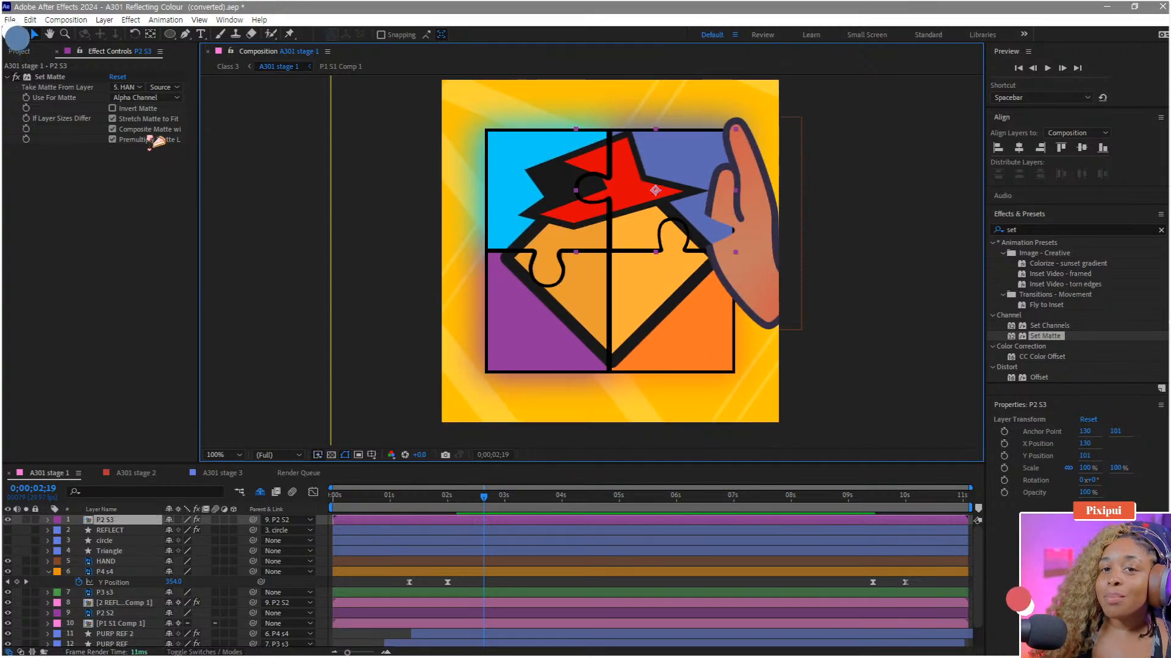
Step: Pre-compose the HAND layer, leaving all attributes in the A301 stage 1 composition
click(110, 562)
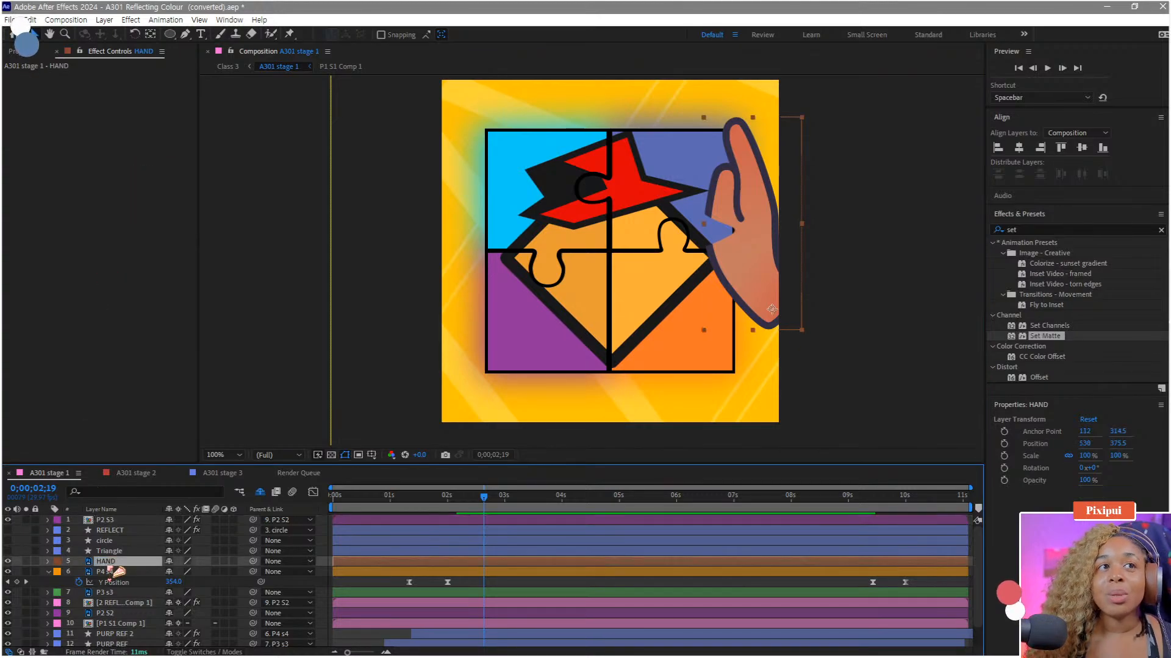
key(ctrl+shift+c)
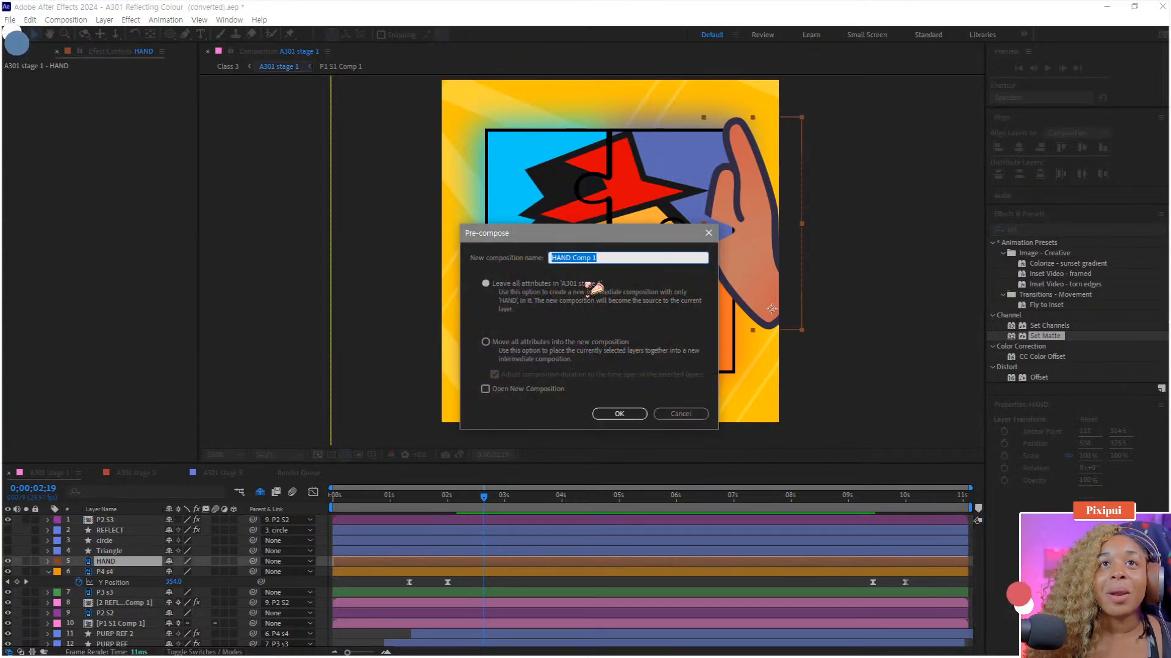
click(619, 414)
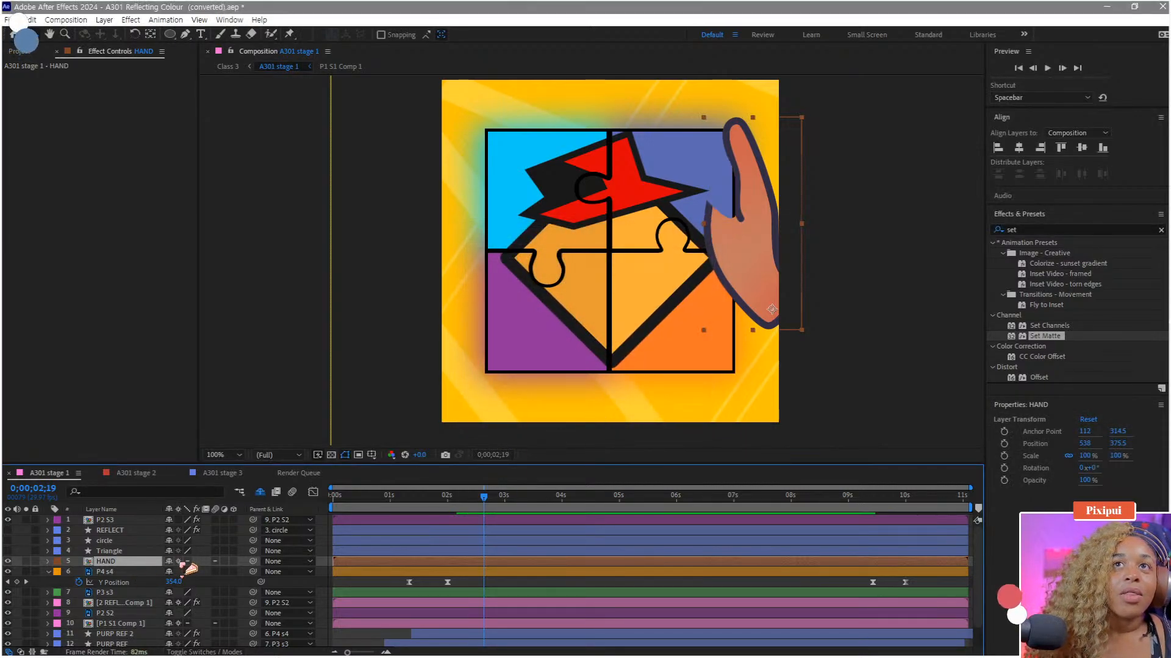
Step: Apply Gaussian Blur (Legacy) to P2 S3 and set its Blurriness to 60.6
click(131, 522)
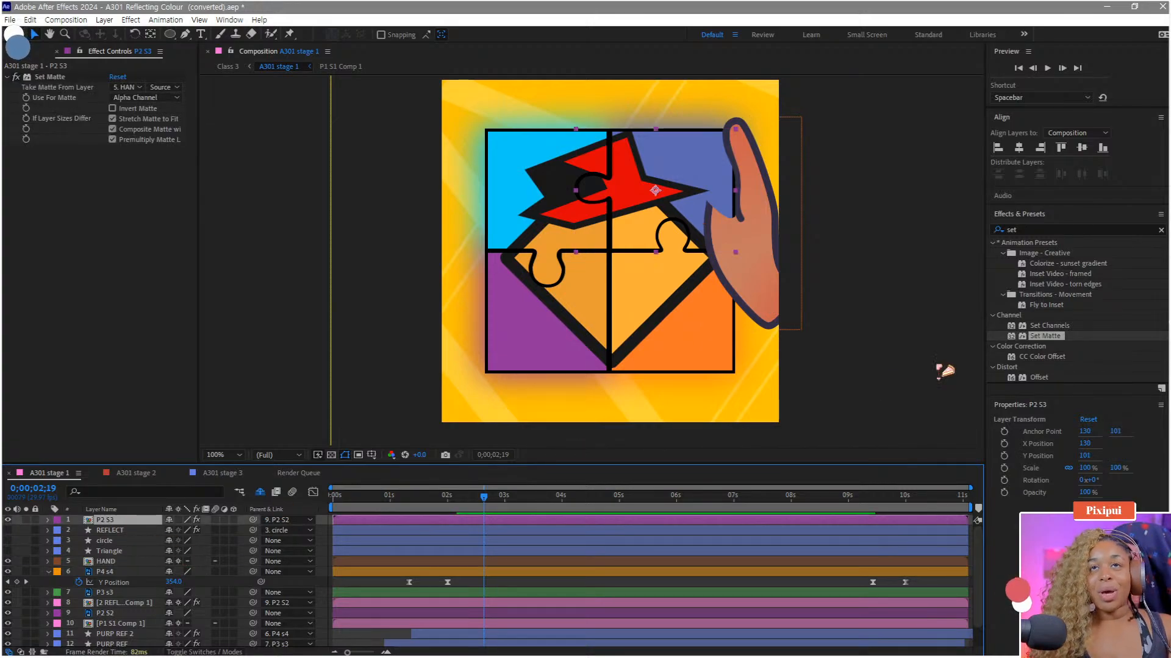
drag(1044, 230, 875, 242)
text(gaus)
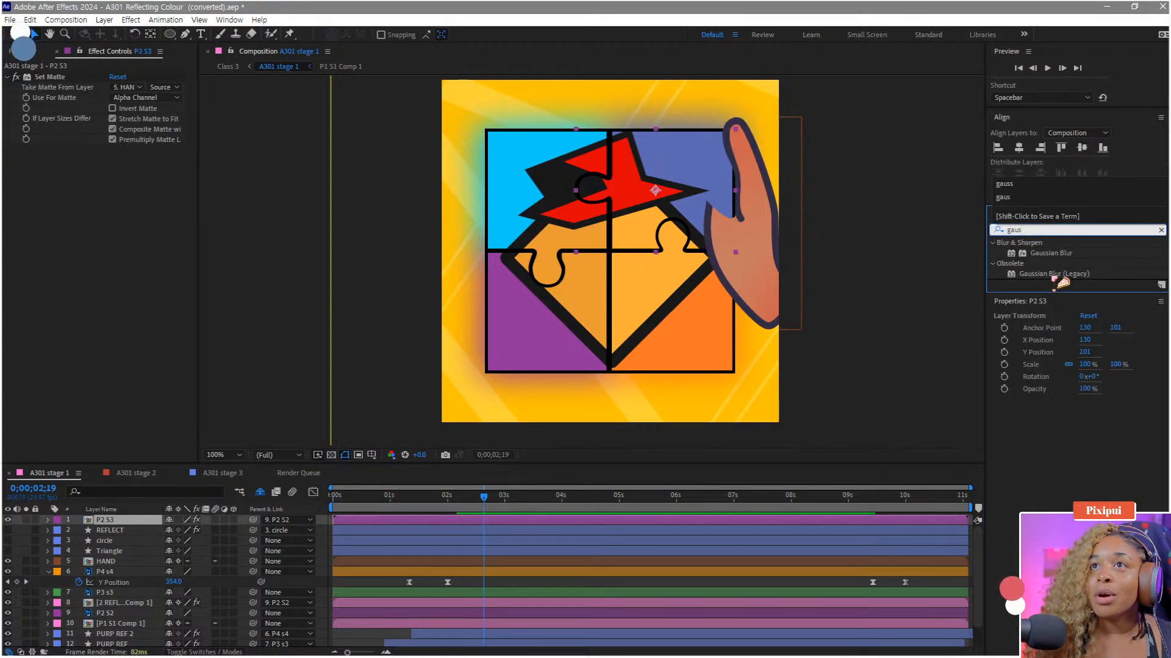
drag(1053, 274, 130, 523)
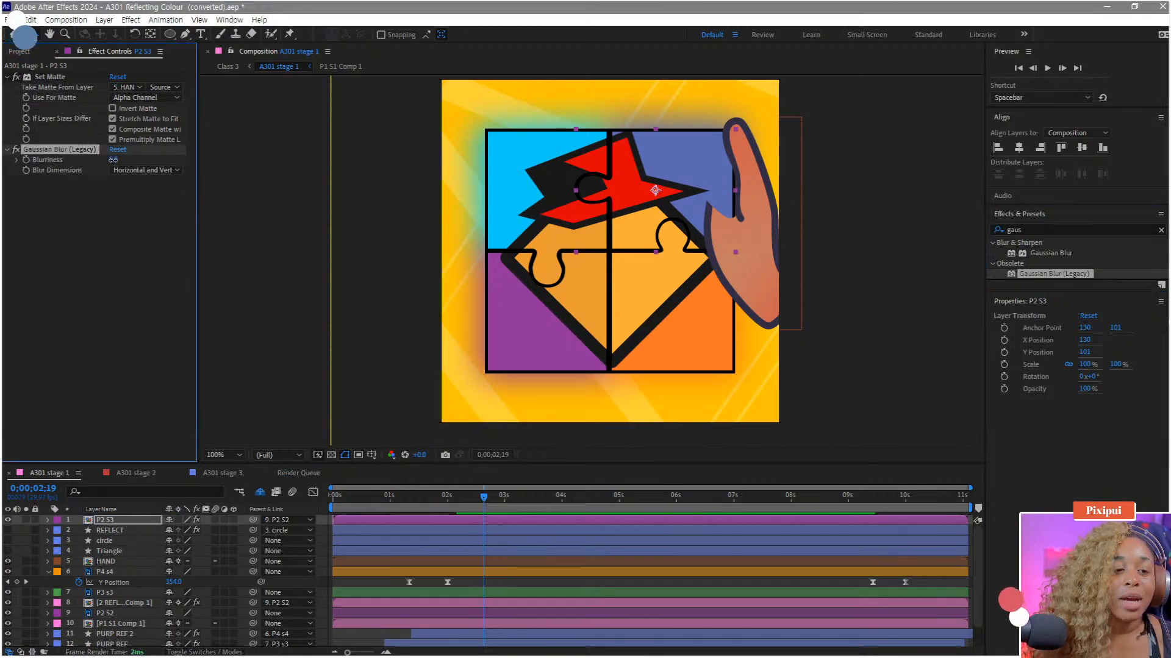
drag(113, 159, 487, 170)
Step: Shift the blurred P2 S3 reflection slightly sideways across the hand as a test, and undo the shift
click(126, 519)
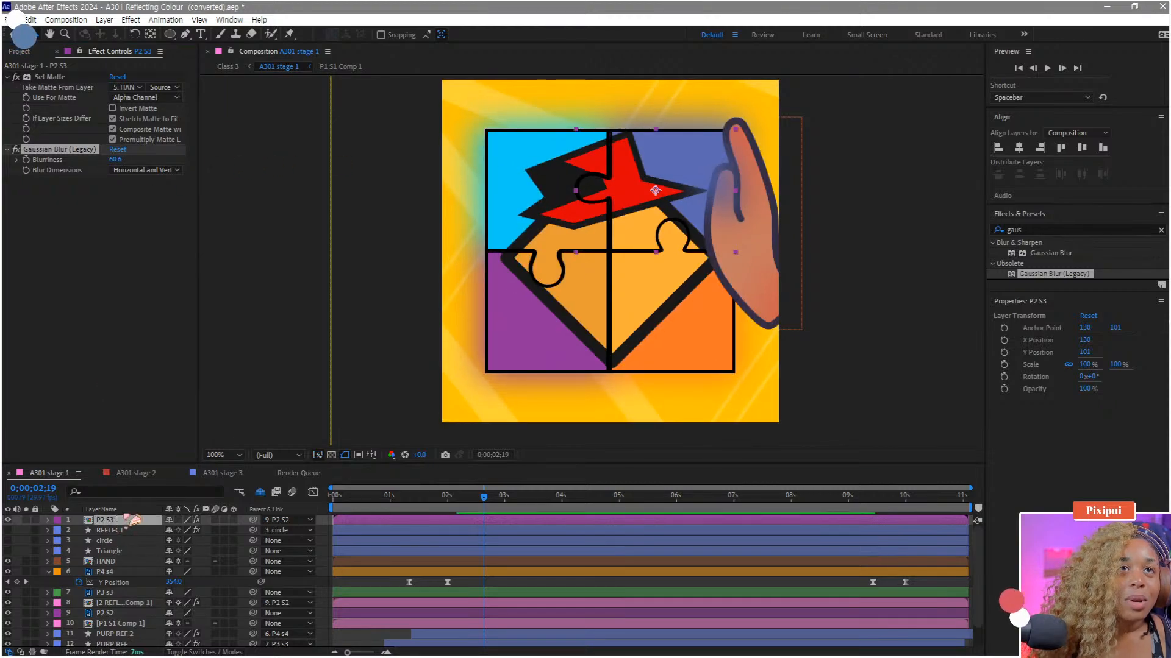
mouse_move(683, 190)
mouse_down()
mouse_move(669, 203)
mouse_move(679, 198)
mouse_up()
key(ctrl+z)
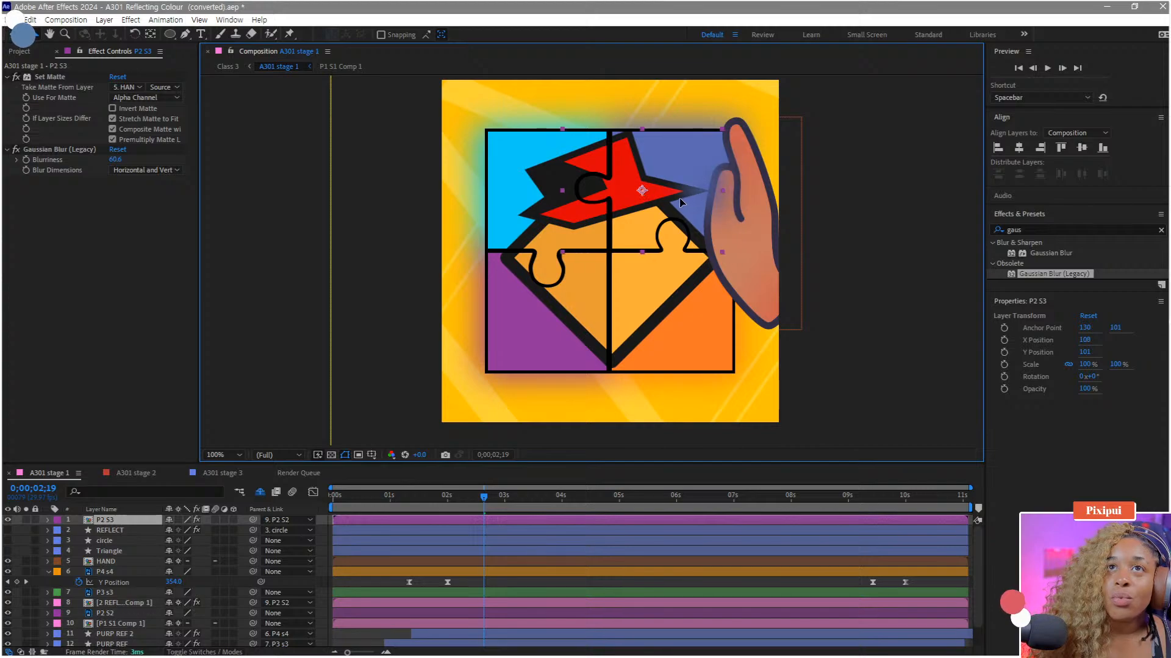
Step: Move the HAND layer up and down beside the puzzle to test the reflection on it, and undo these moves
click(748, 258)
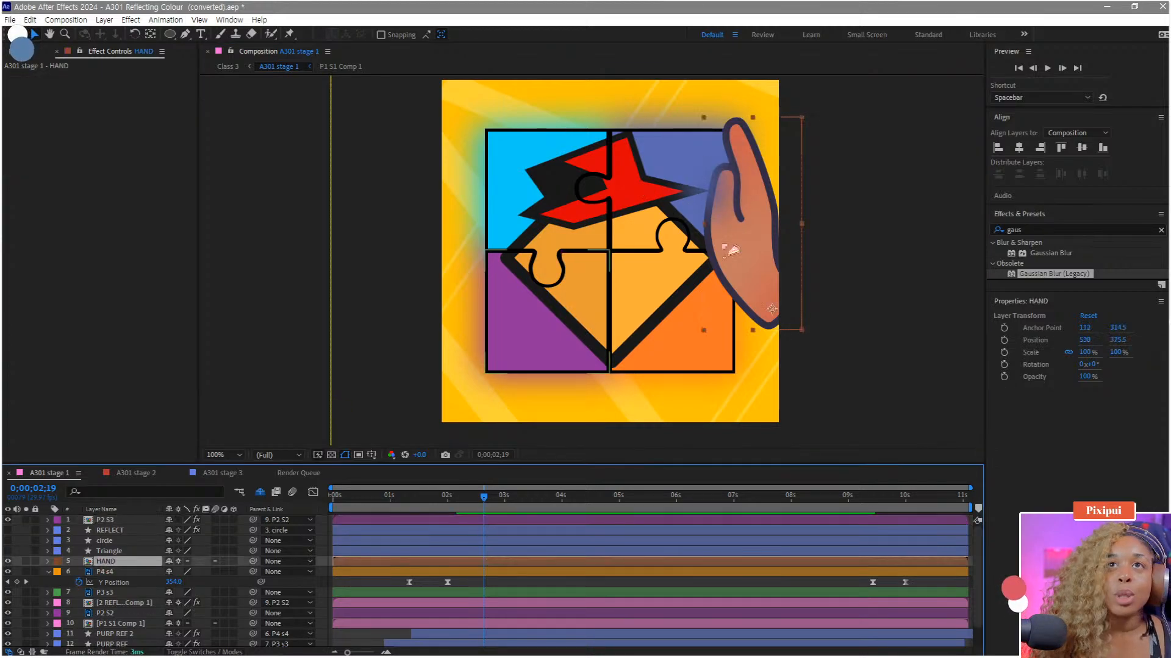
drag(749, 260, 754, 163)
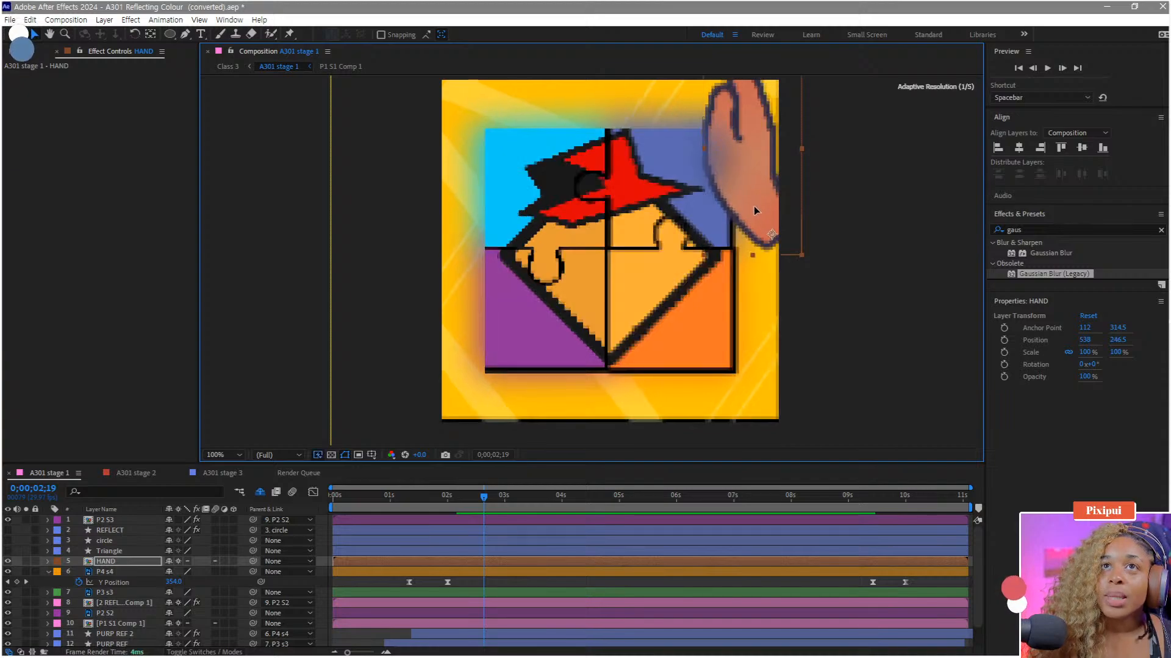
drag(753, 206, 755, 348)
key(ctrl+z)
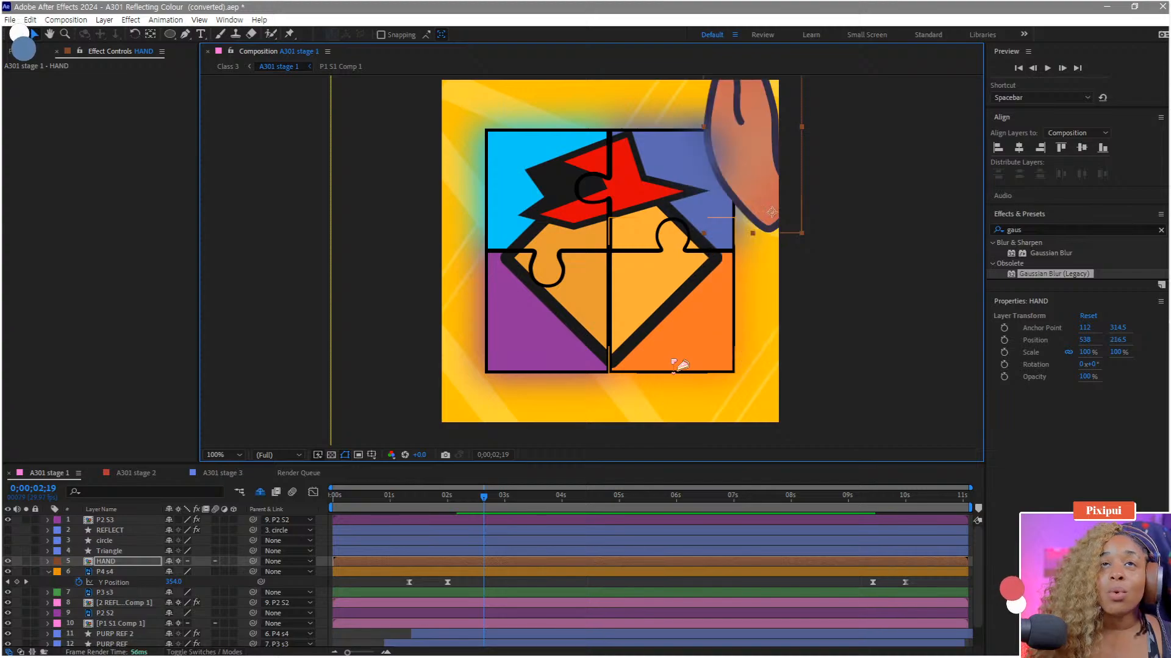
key(ctrl+z)
Step: Duplicate the P4 s4 layer and delete all Y Position keyframes from the copy, P4 s5
key(ctrl+s)
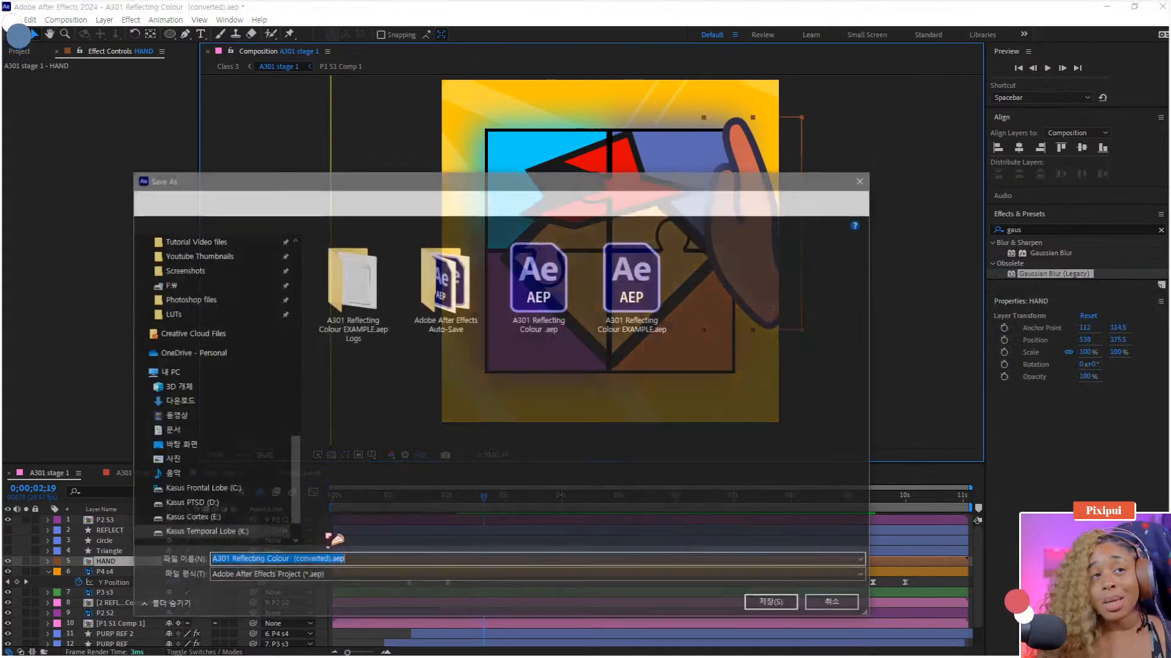
key(Escape)
scroll(101, 581, down, 2)
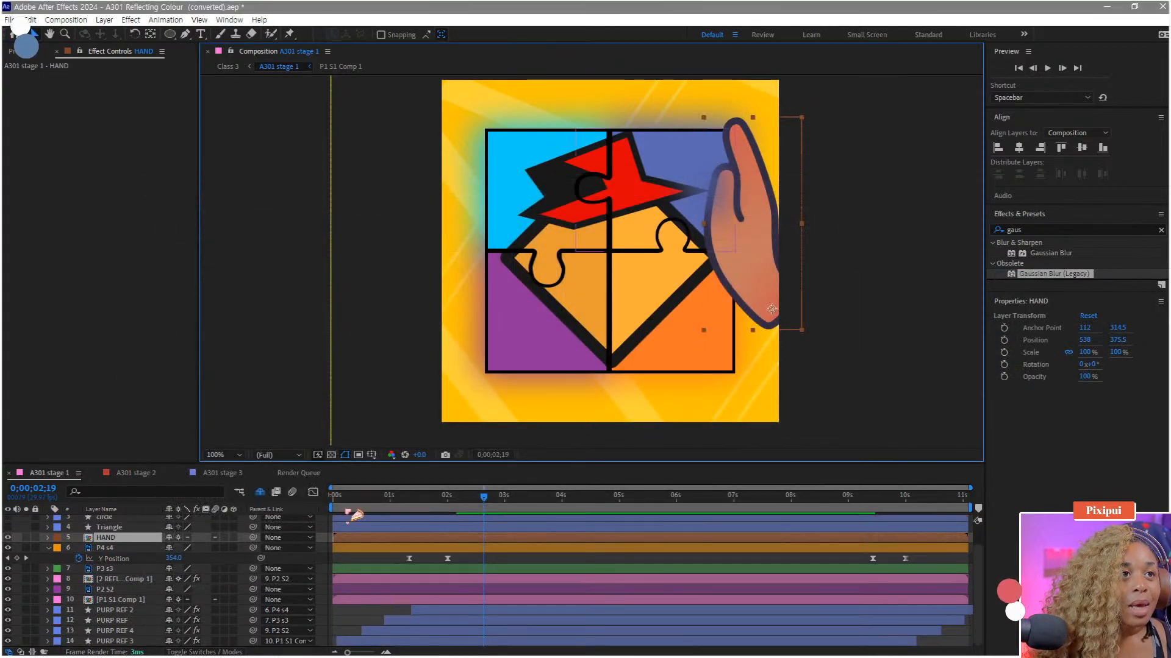
click(719, 367)
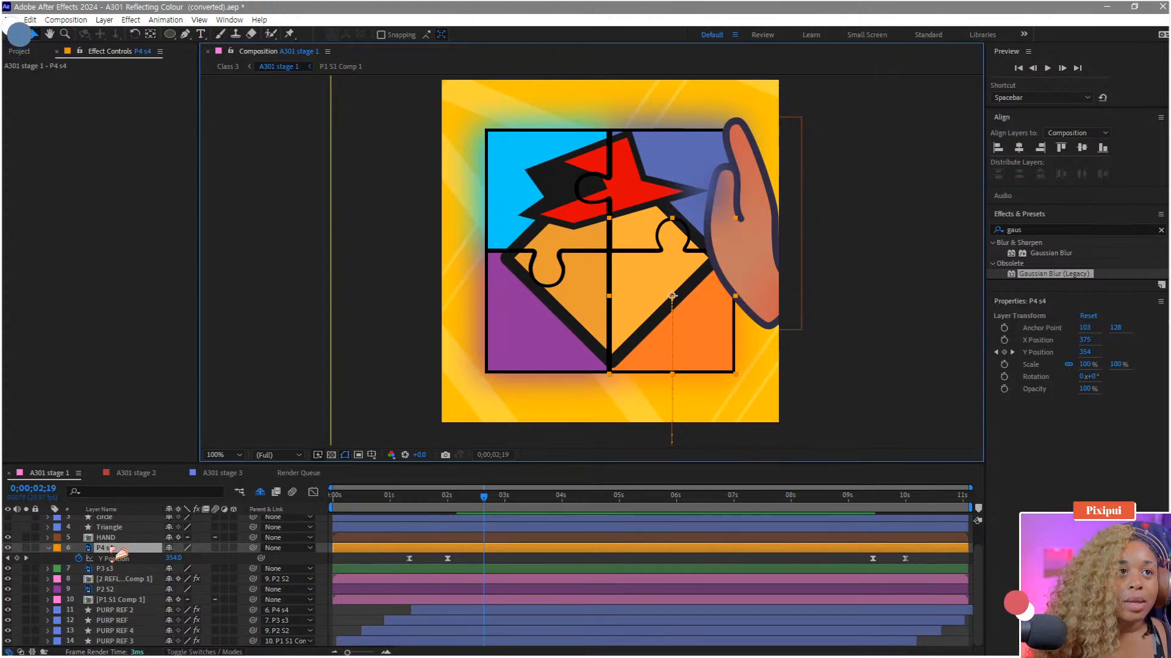
key(ctrl+d)
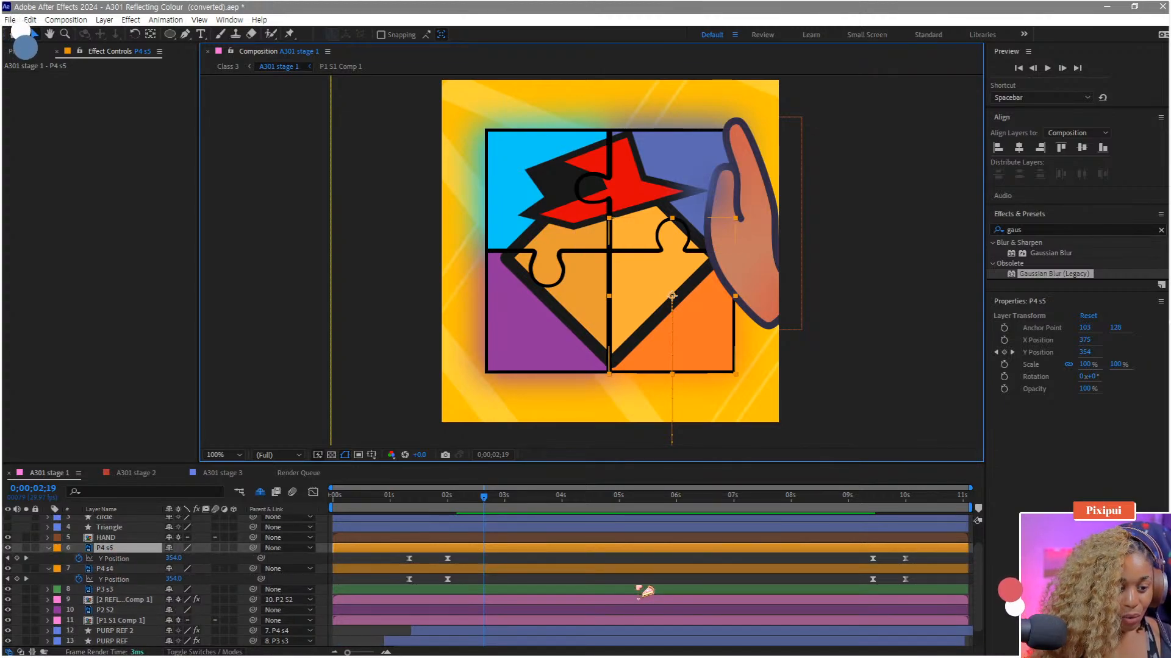
drag(384, 564, 954, 555)
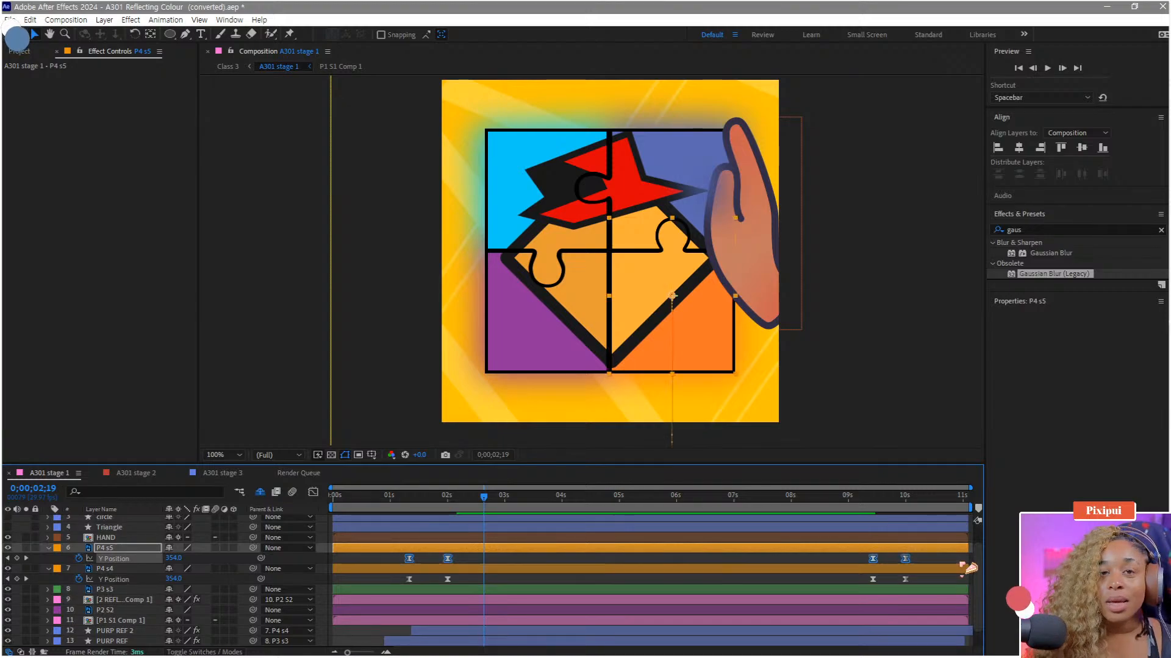
key(Delete)
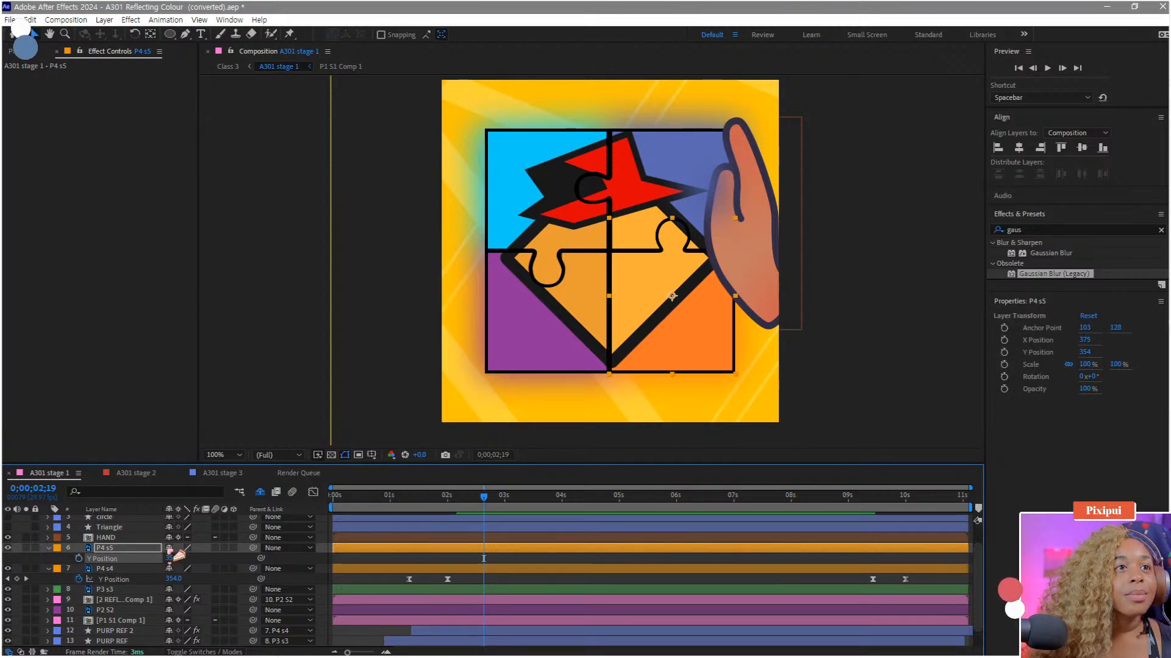
Step: Pre-compose the P4 s5 layer, leaving all attributes in the A301 stage 1 composition
key(ctrl+shift+c)
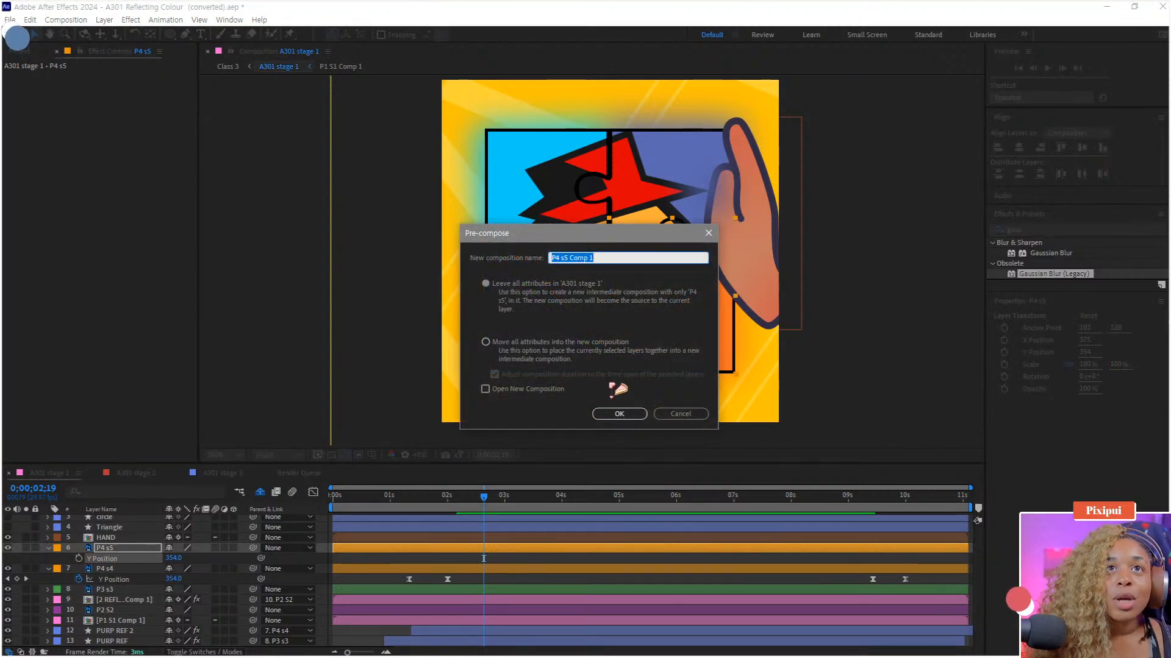
click(631, 417)
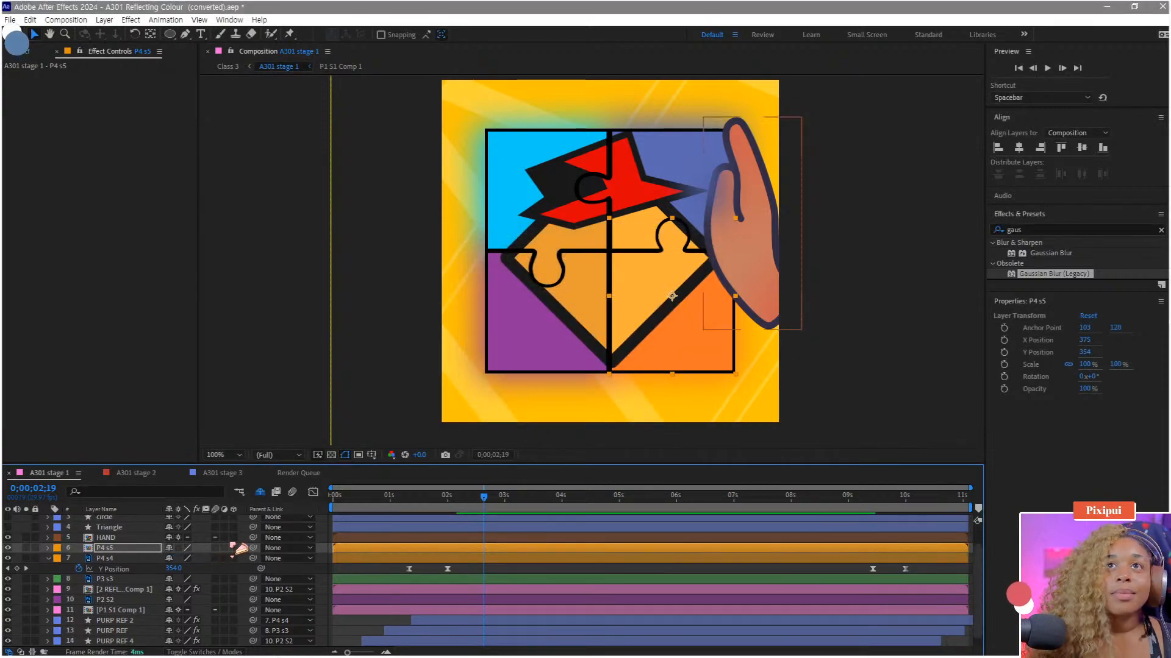
click(1039, 232)
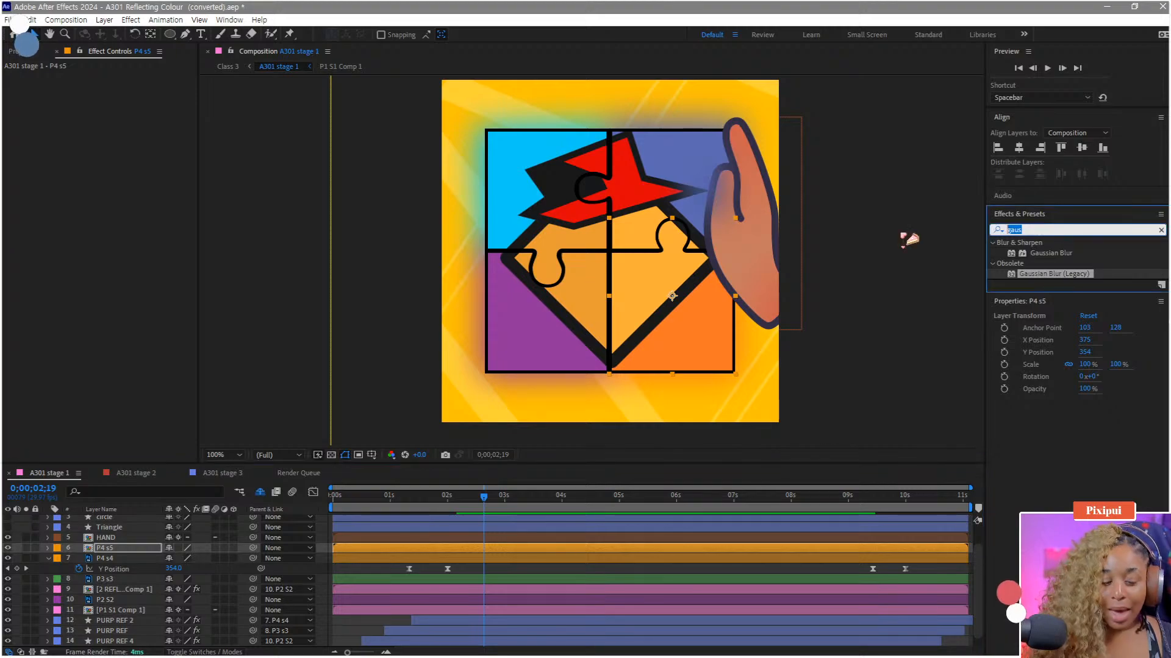
Step: Copy the Set Matte and Gaussian Blur (Legacy) effects from P2 S3 to P4 s5, keeping HAND as the matte layer
drag(1048, 279, 110, 521)
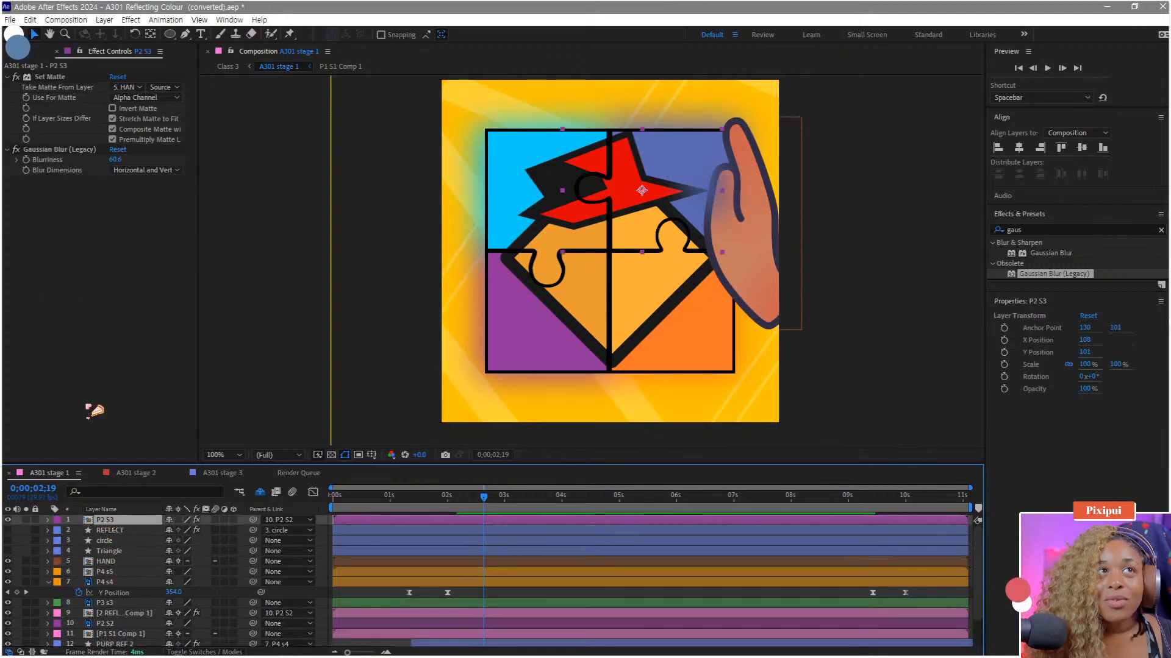
drag(51, 149, 58, 77)
click(120, 573)
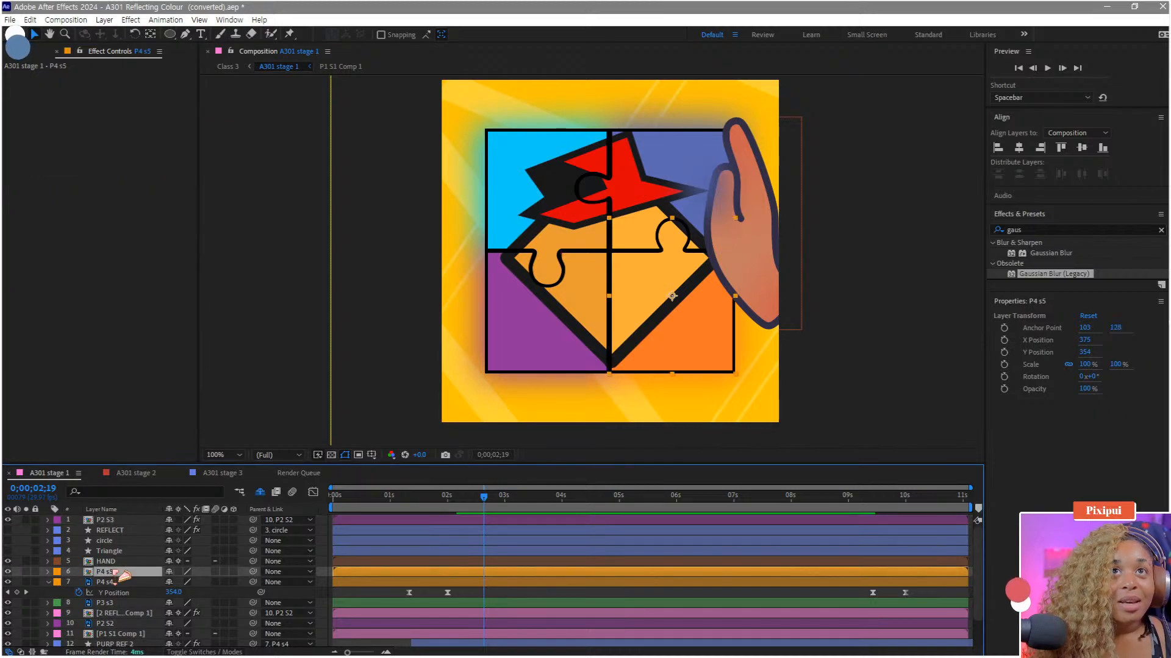
key(ctrl+v)
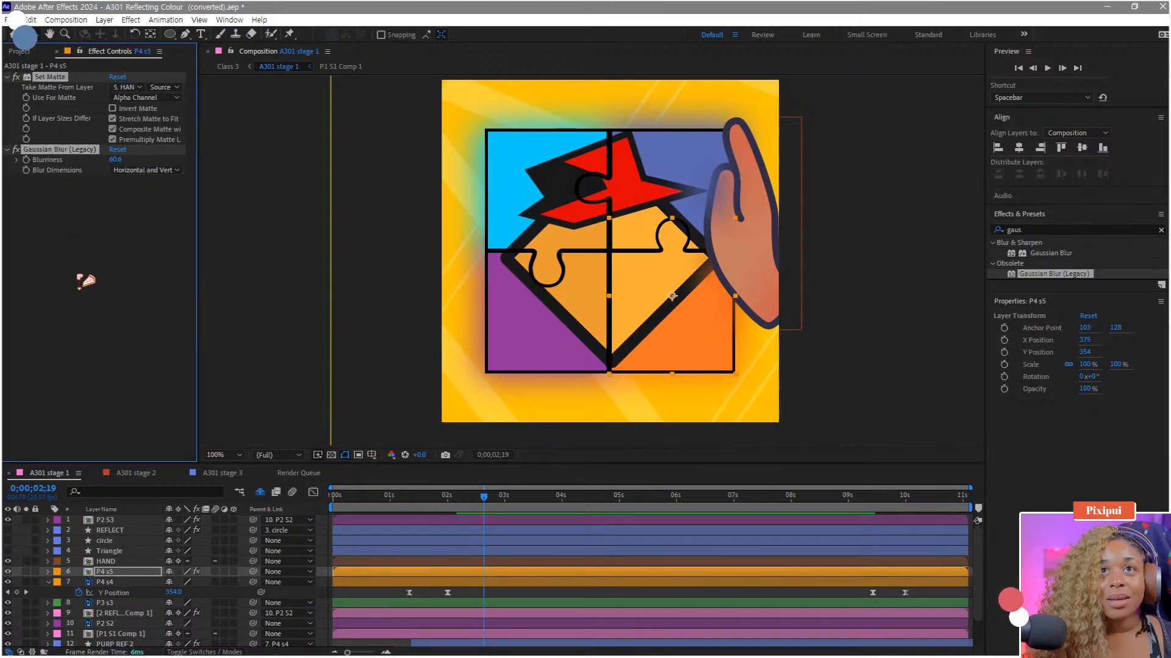
click(129, 87)
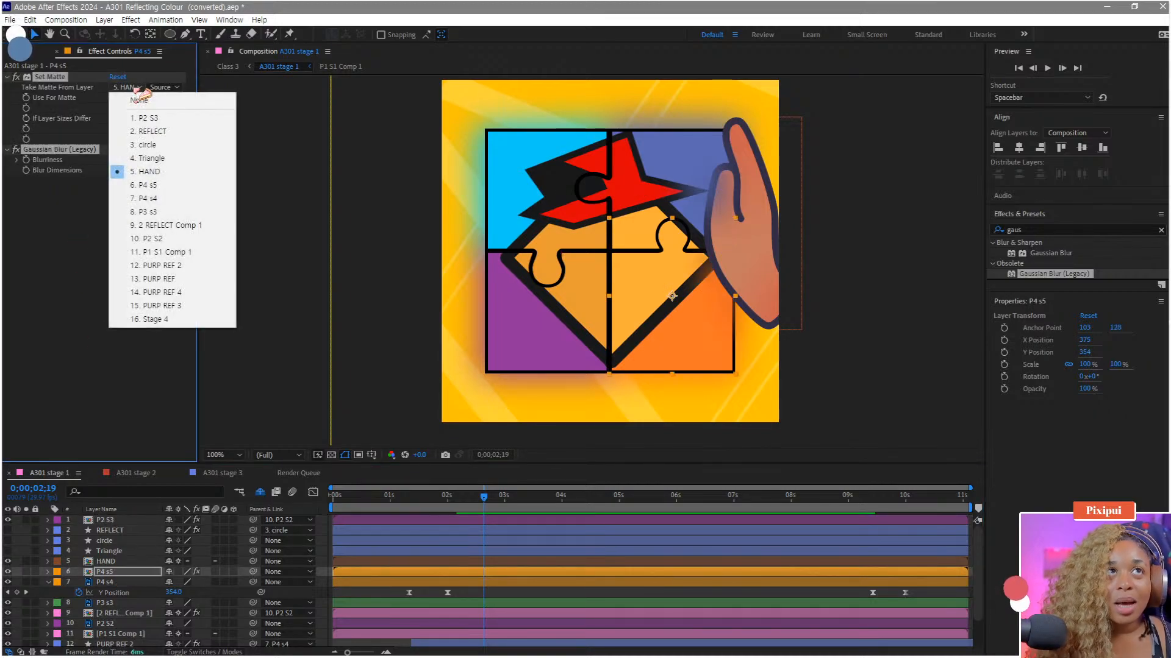
click(40, 247)
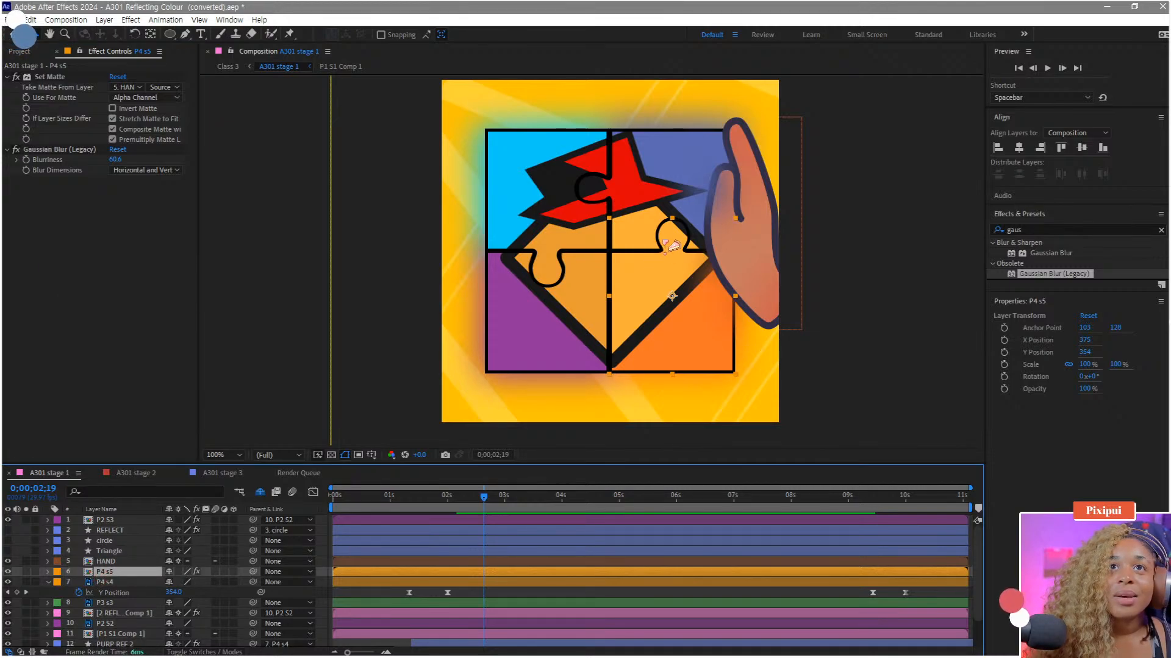
Step: Move P4 s5 up the layer stack to directly below P2 S3, above the HAND layer
drag(682, 288, 696, 242)
key(ctrl+z)
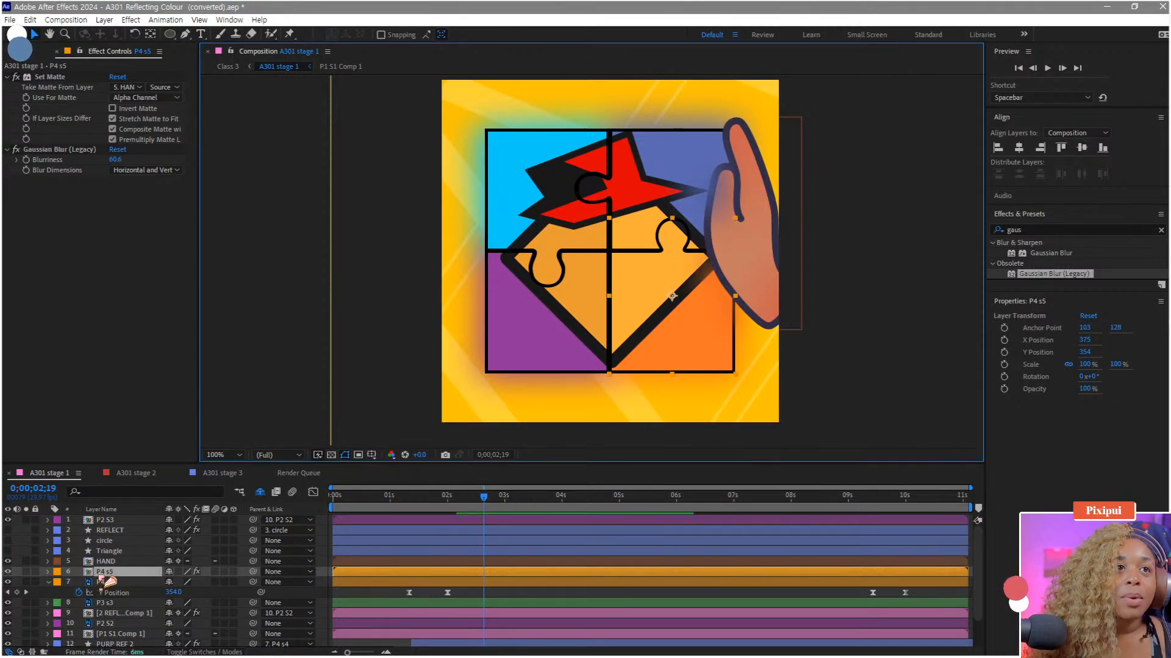
drag(112, 573, 117, 525)
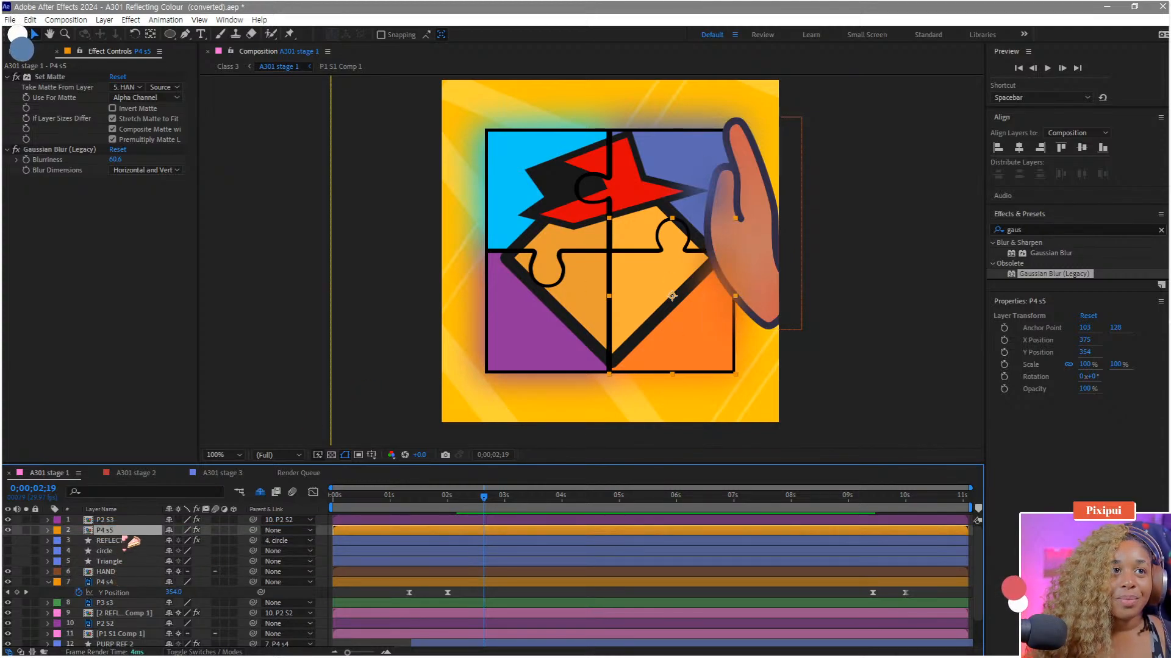
drag(661, 338, 707, 331)
Step: Show the HAND layer's Position property and parent the P4 s5 reflection to P4 s4
click(116, 572)
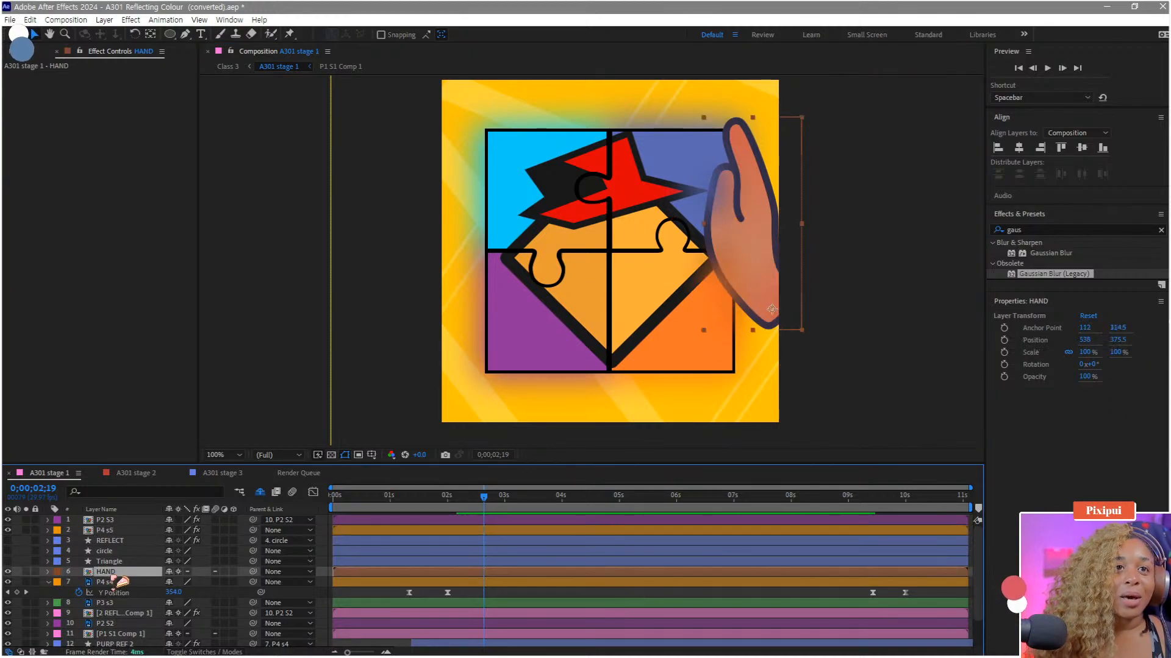
key(p)
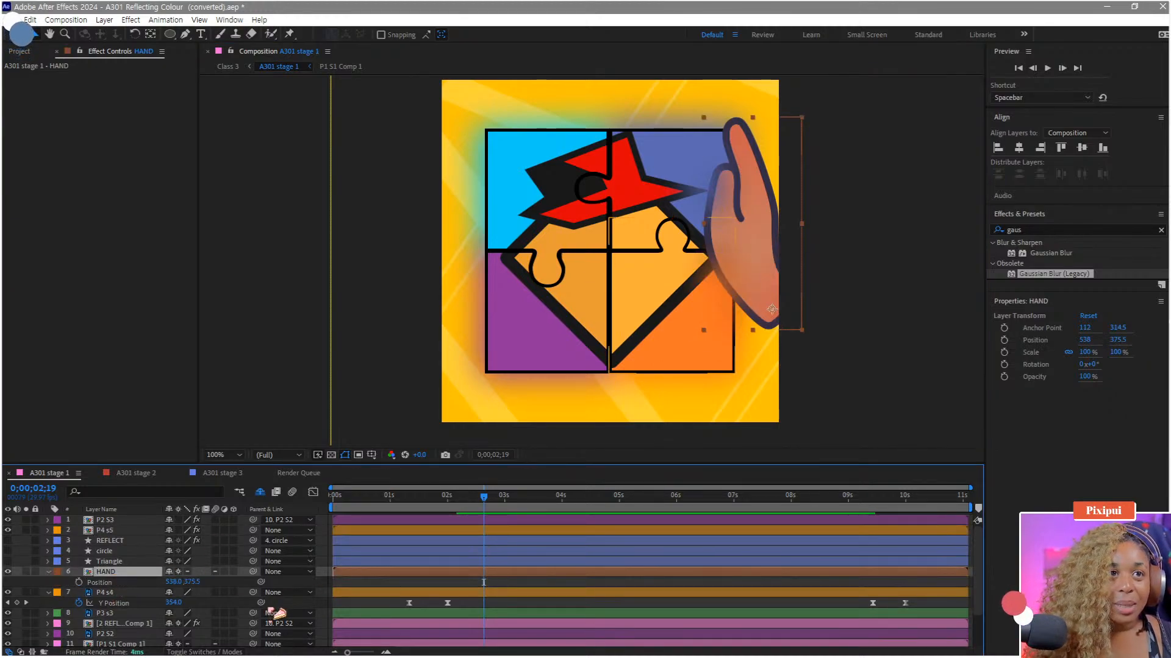
scroll(153, 594, down, 2)
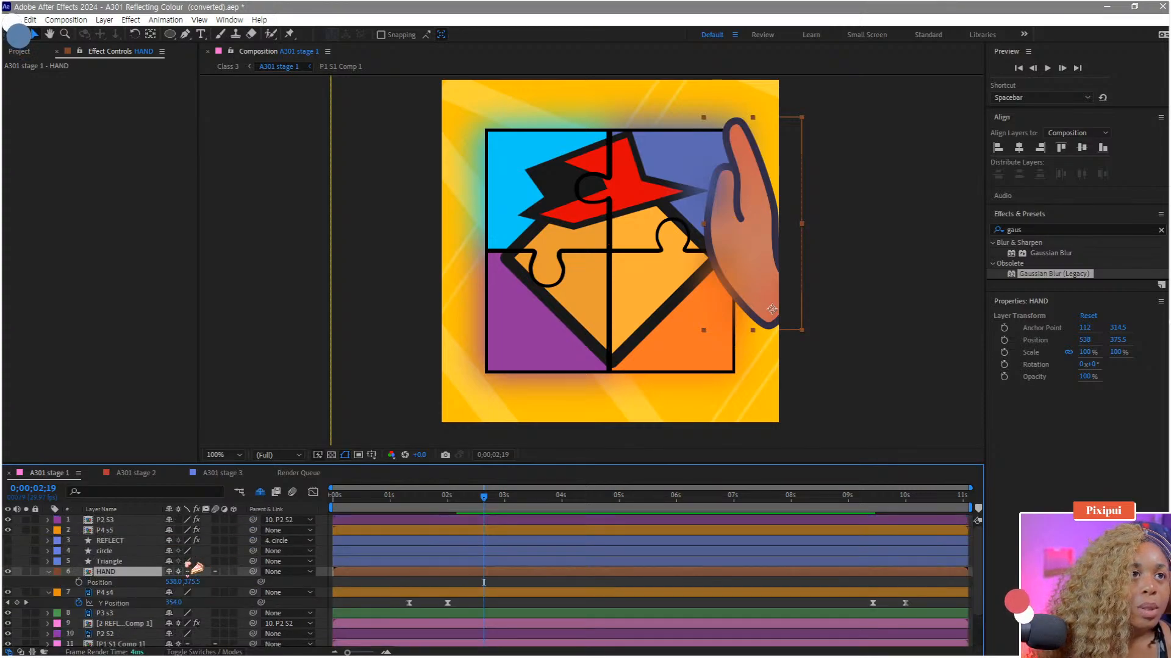
scroll(183, 567, up, 2)
click(113, 532)
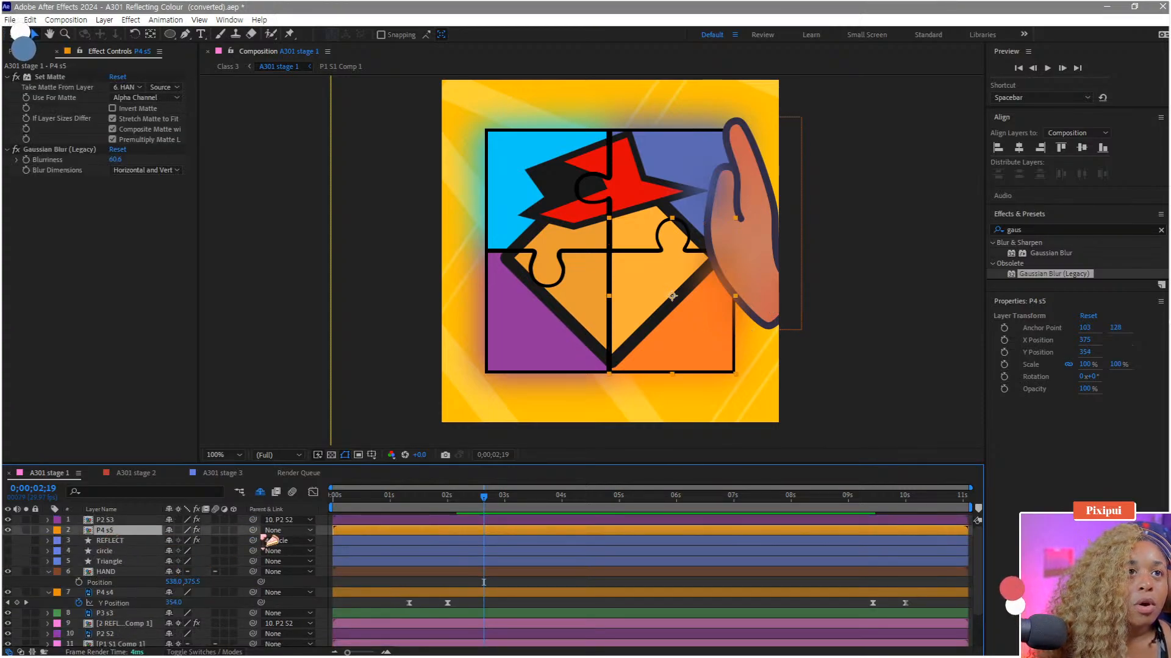
drag(252, 530, 104, 592)
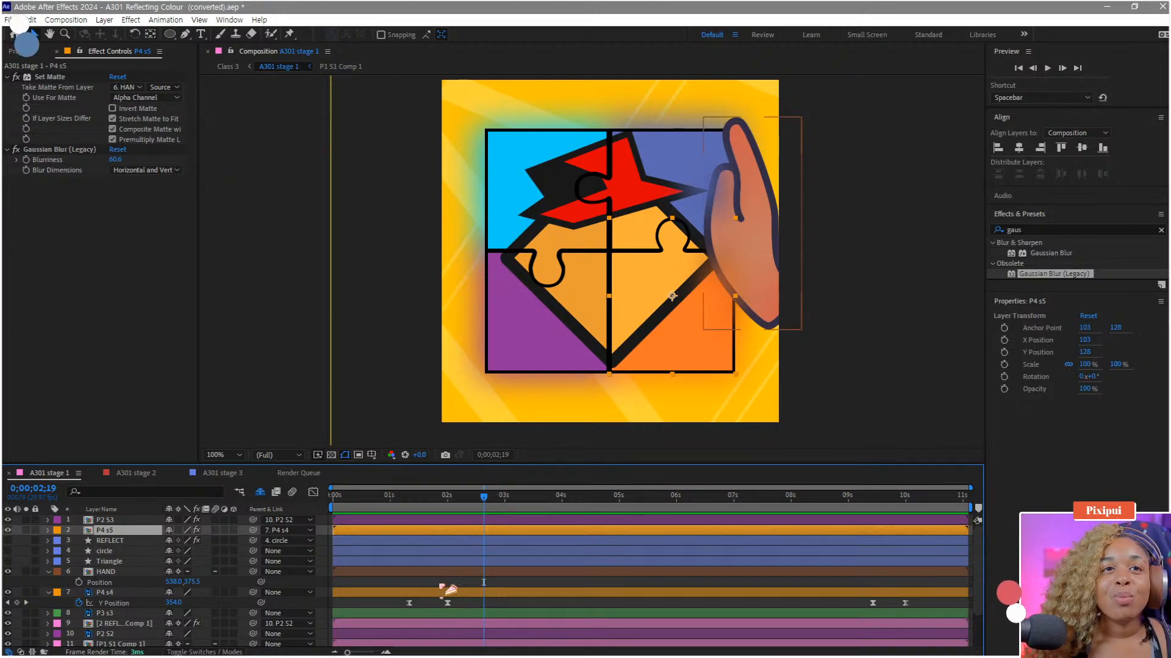
Step: Animate HAND's Position from its current place just after 3 seconds to below the frame at 0;00;04;00, easing both keyframes
click(111, 572)
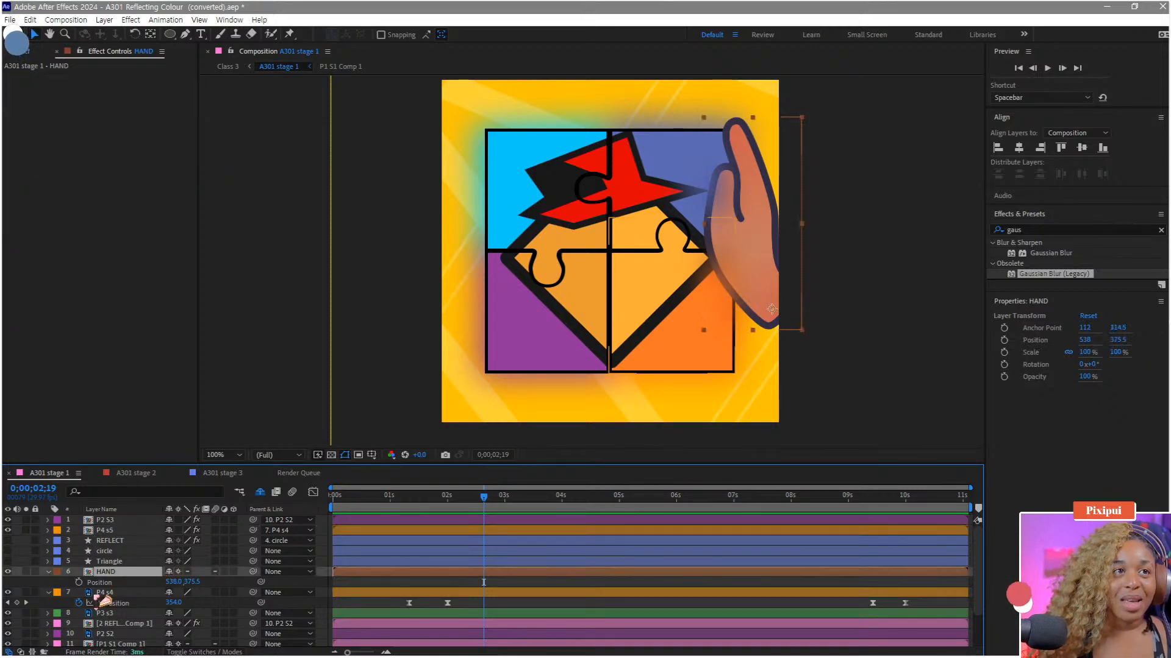
click(79, 583)
drag(494, 582, 520, 587)
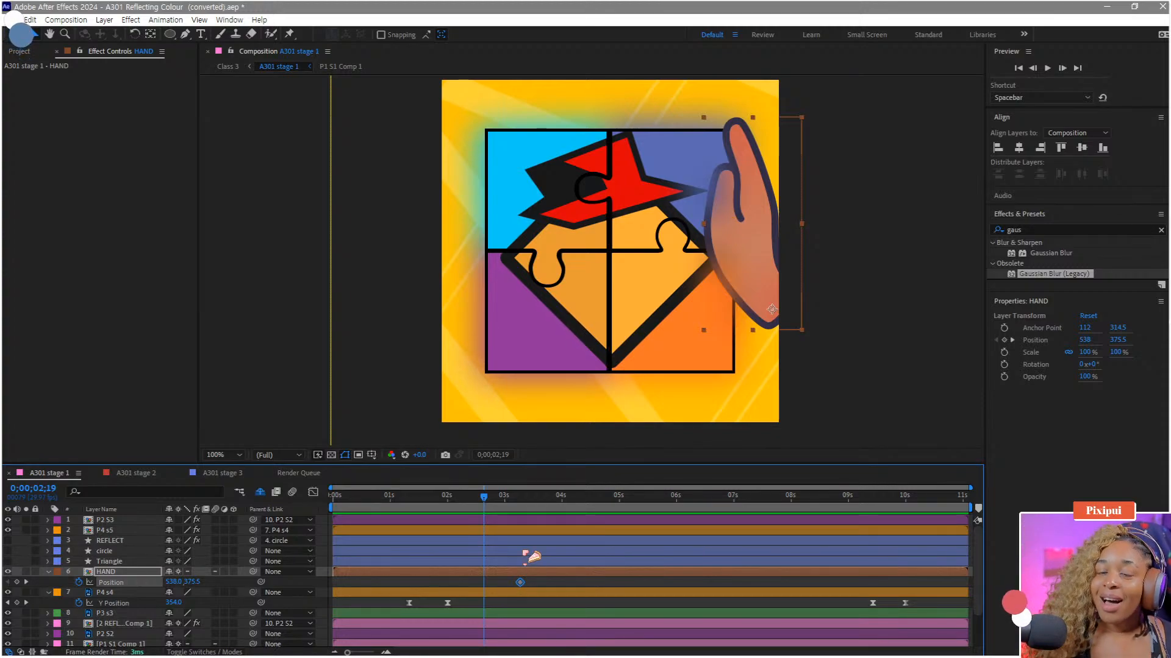
drag(499, 507, 565, 505)
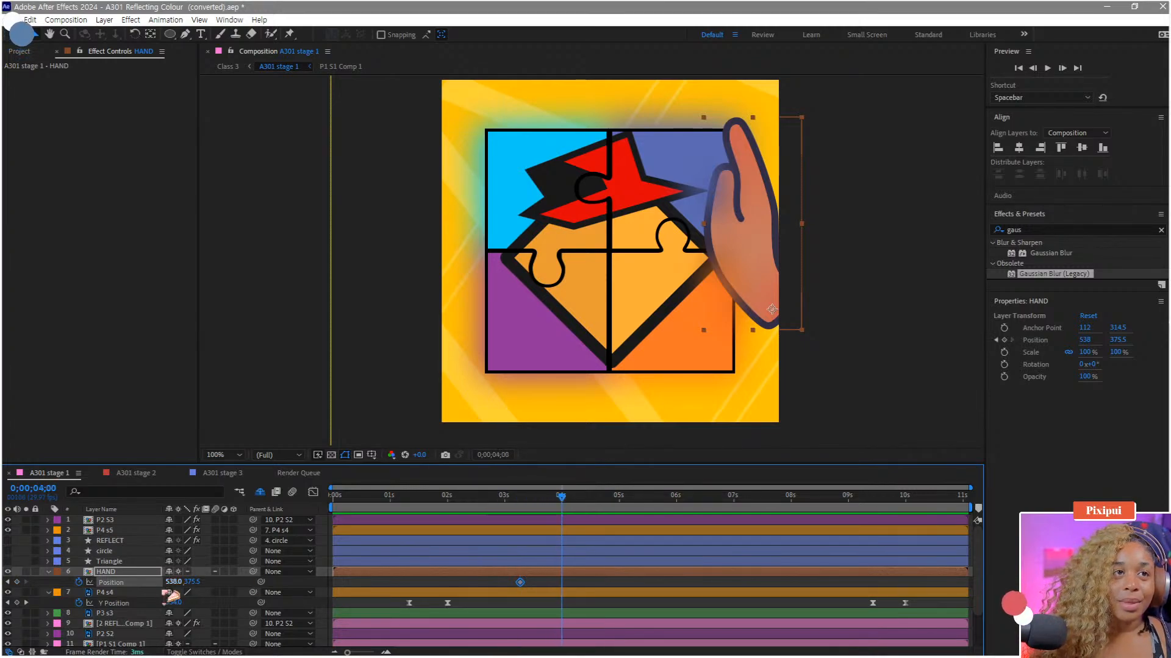
drag(191, 584, 407, 594)
drag(582, 578, 488, 606)
key(F9)
key(space)
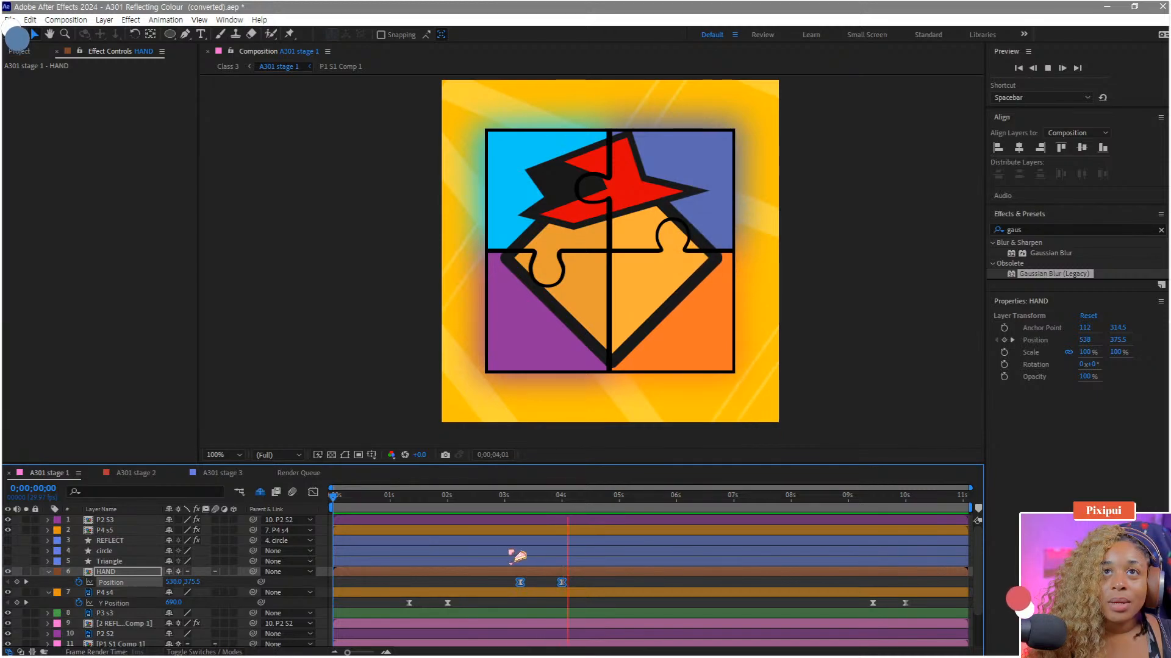
Step: Add a 0° Rotation keyframe to HAND at 0;00;02;22 and a matching one at about 3.5 seconds, with Position also shown
click(498, 506)
drag(499, 504, 489, 508)
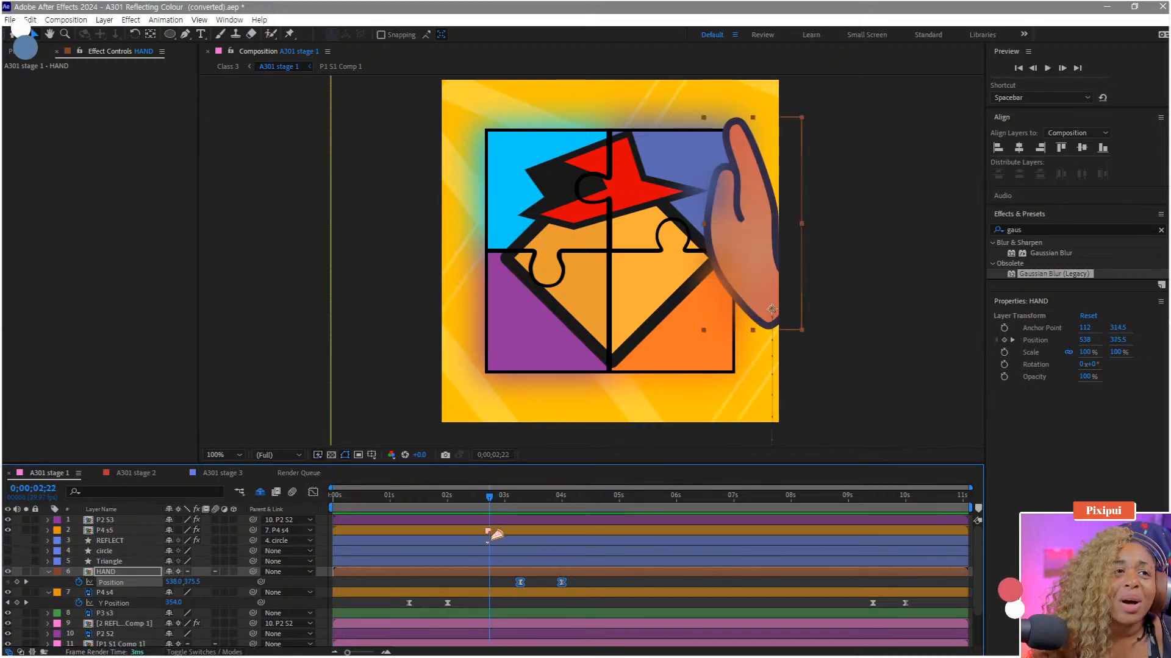
click(481, 583)
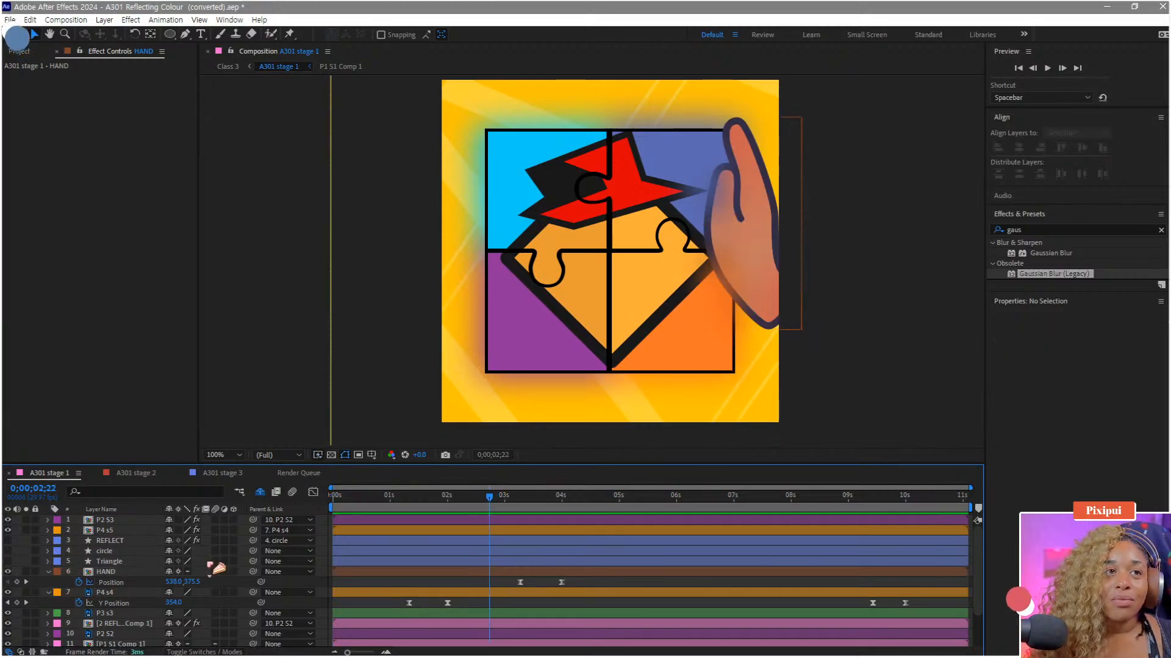
click(122, 583)
key(r)
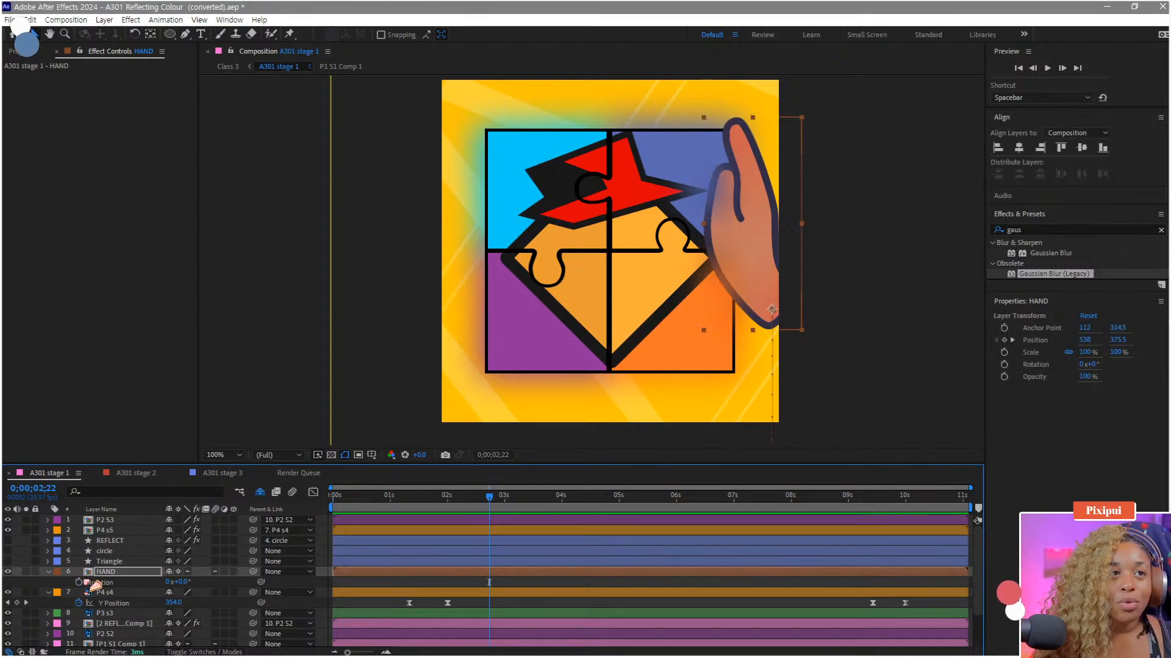
click(79, 582)
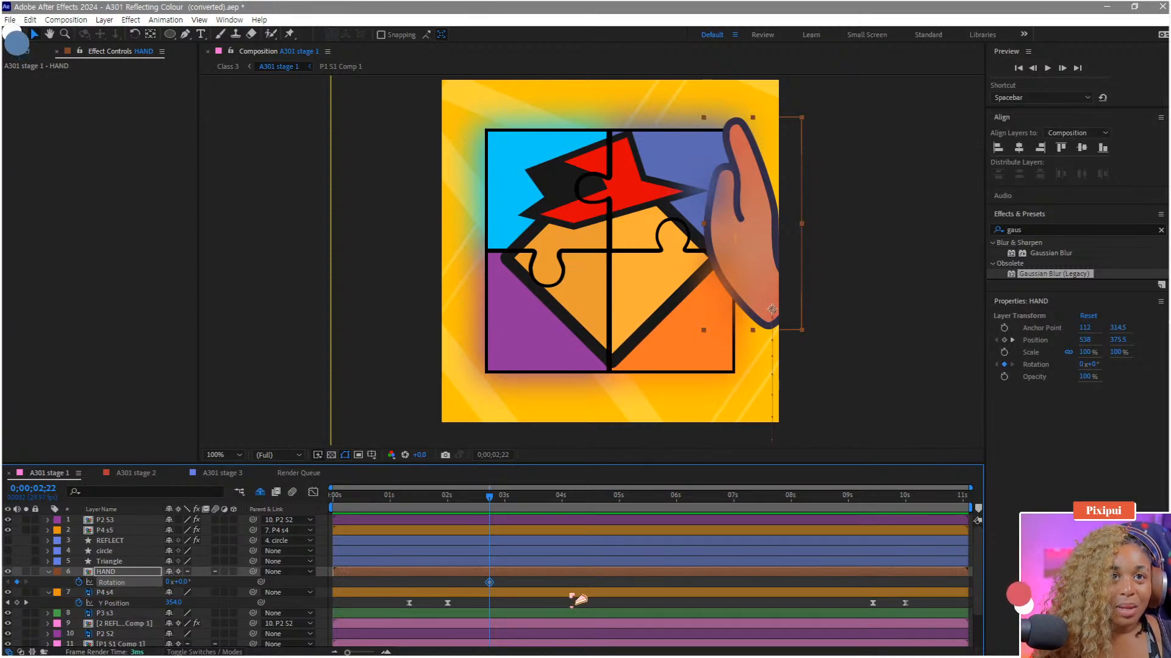
key(shift+p)
drag(489, 593, 537, 593)
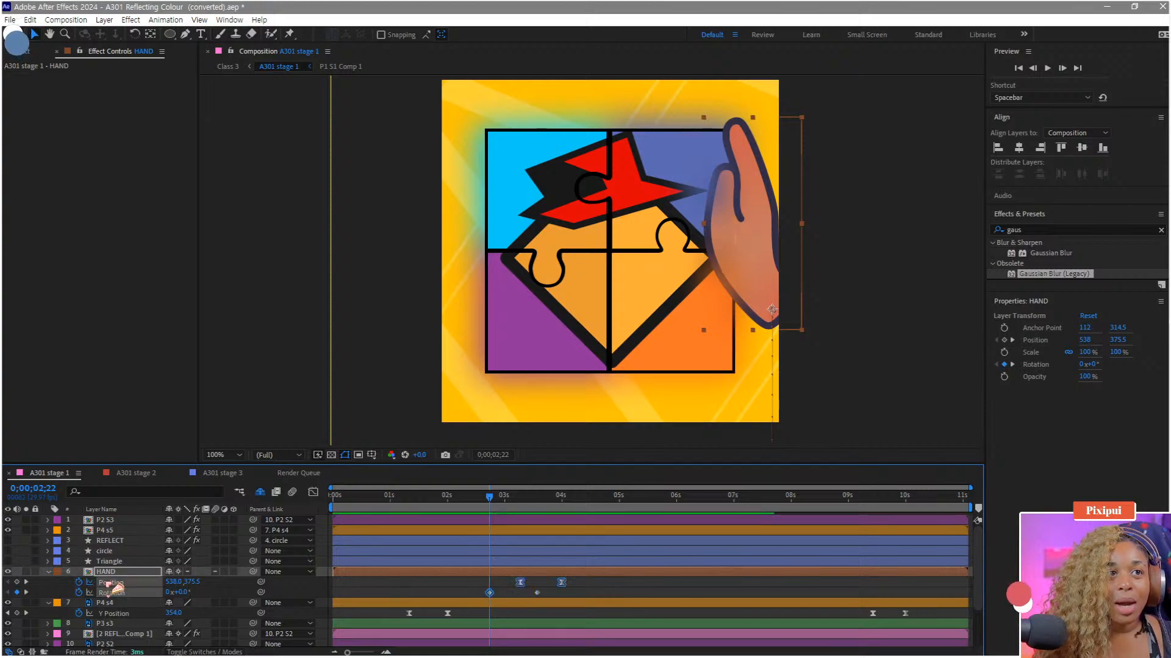
Step: At 0;00;02;22, move HAND outside the frame to position 697, 353.5 and set its Rotation to 35°
drag(727, 282, 826, 269)
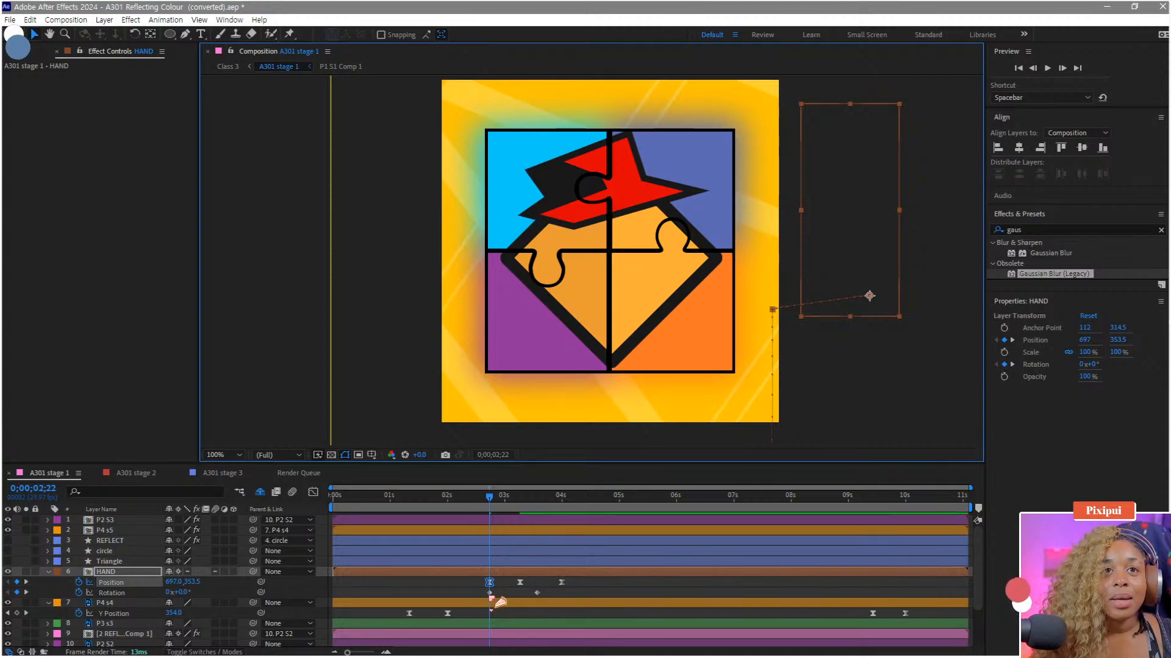
click(489, 593)
drag(181, 596, 203, 595)
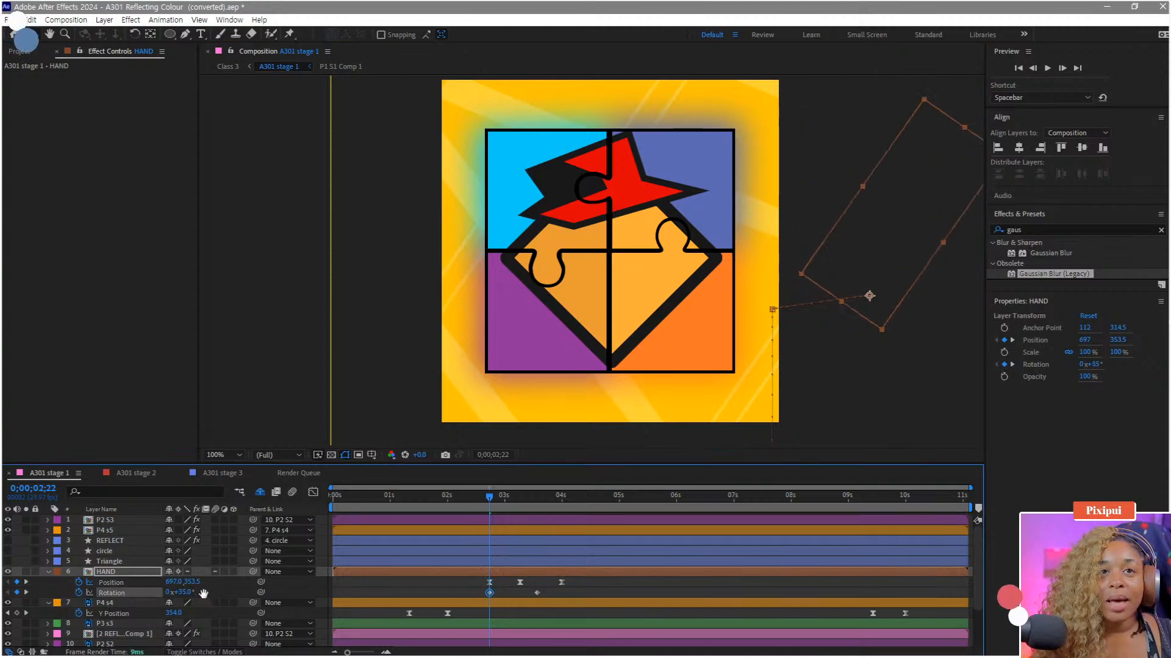
Step: Give HAND a -3° Rotation keyframe at 0;00;03;06 followed by a 0° keyframe at about 3.4 seconds, and ease both
key(space)
key(space)
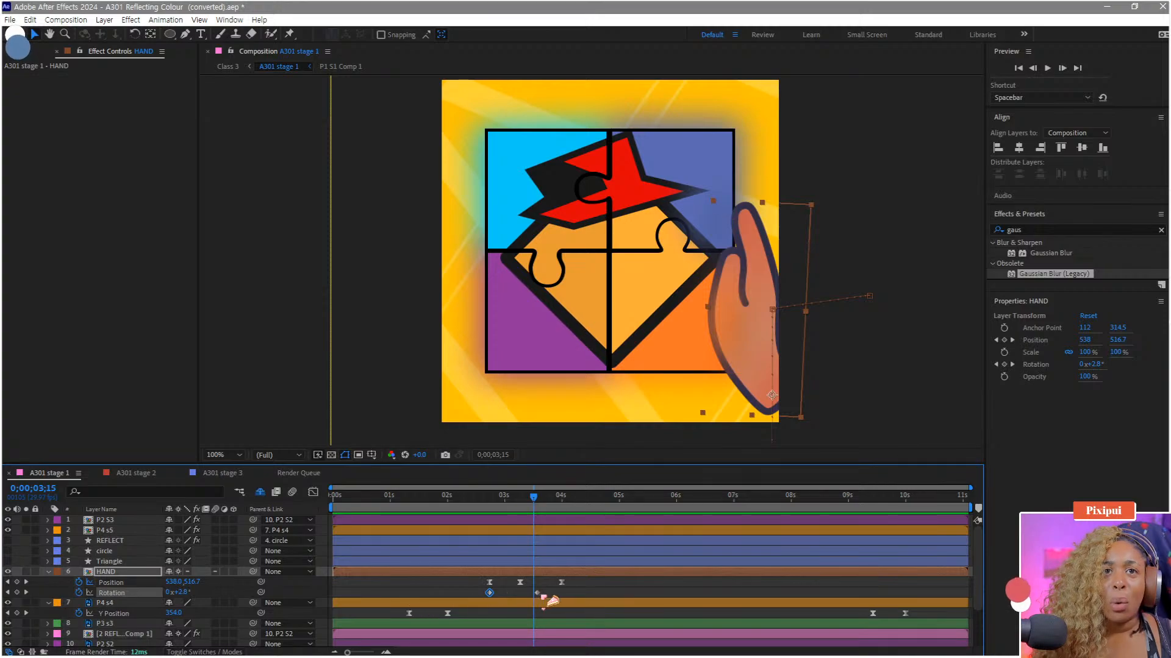
drag(538, 593, 518, 593)
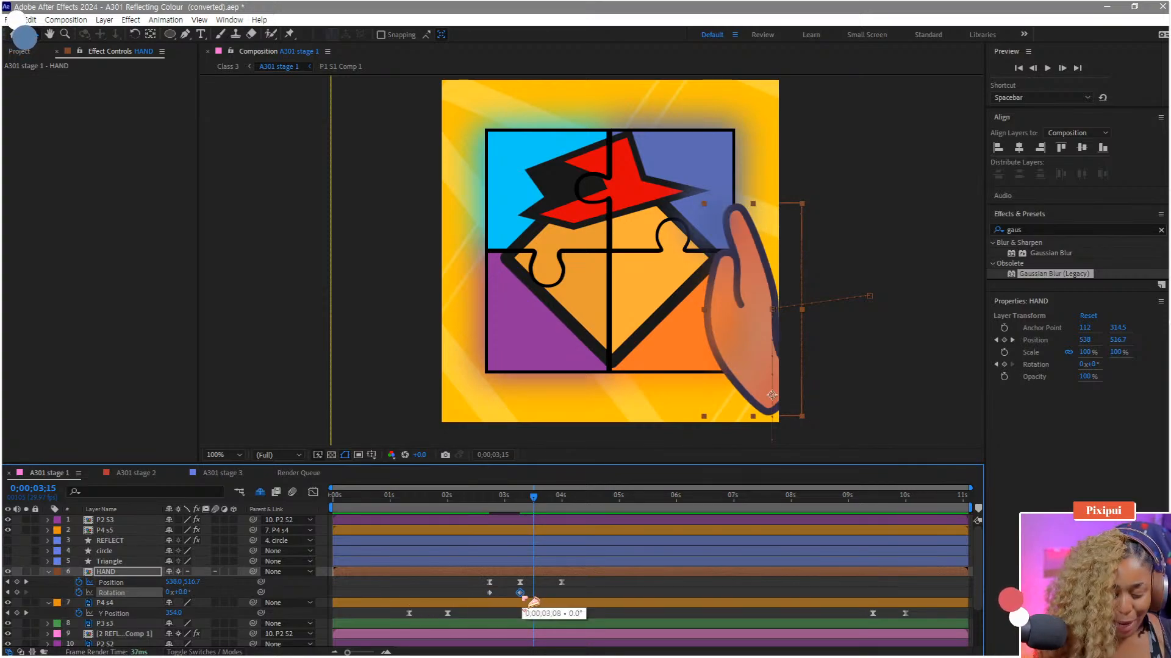
drag(545, 504, 515, 573)
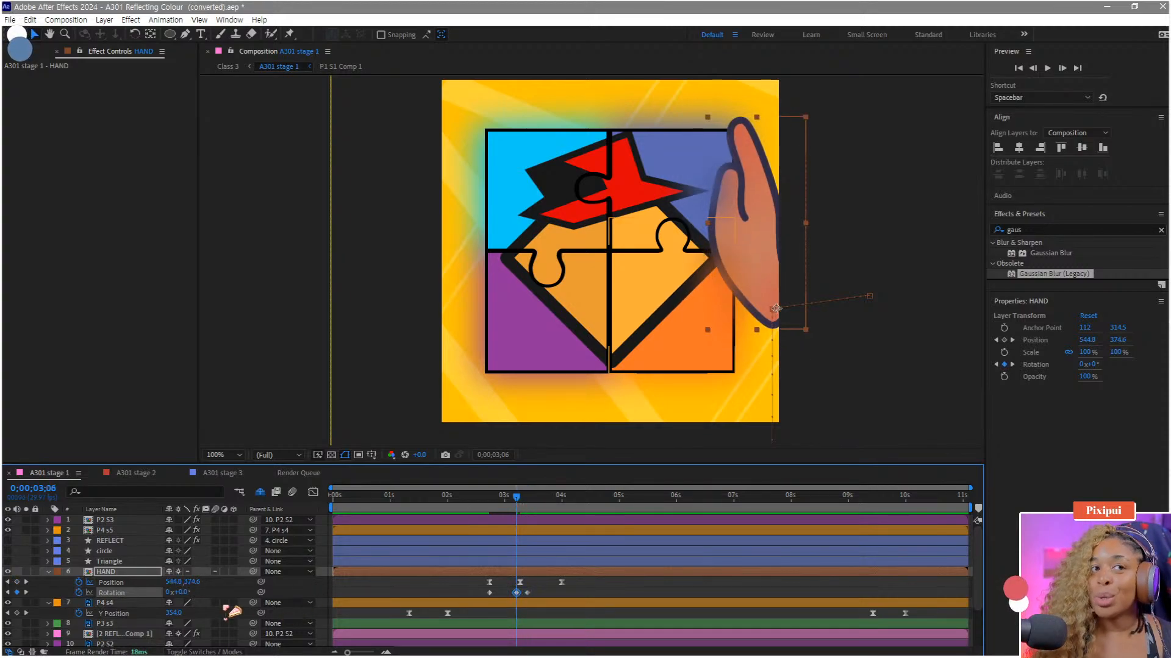
drag(182, 593, 173, 593)
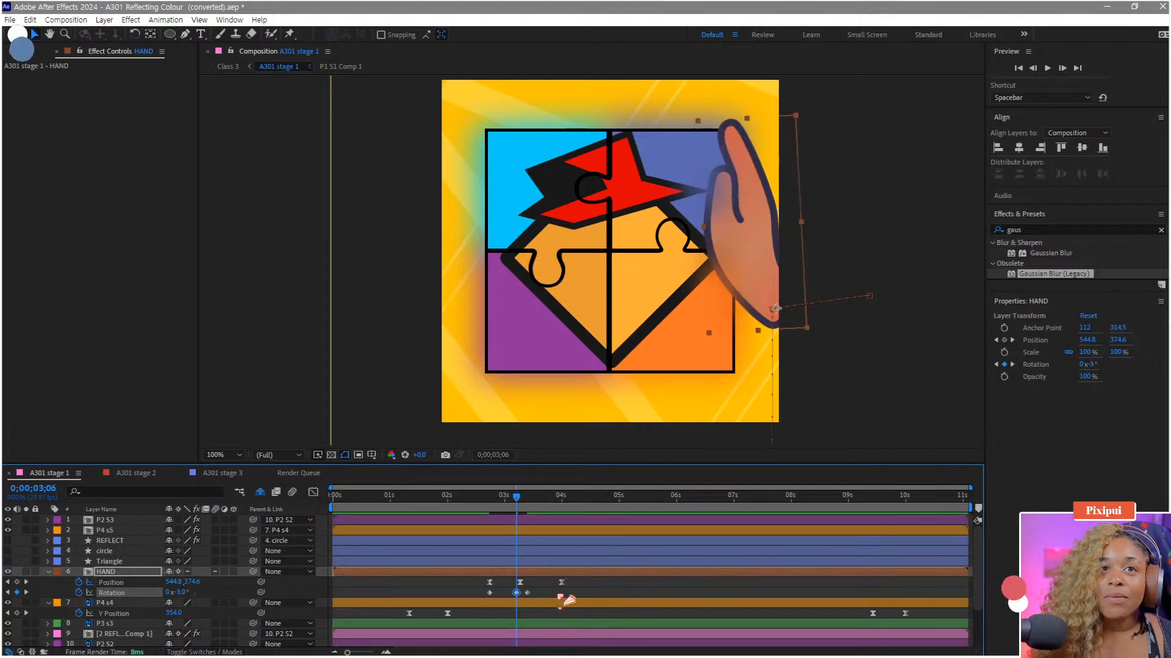
drag(555, 613, 493, 589)
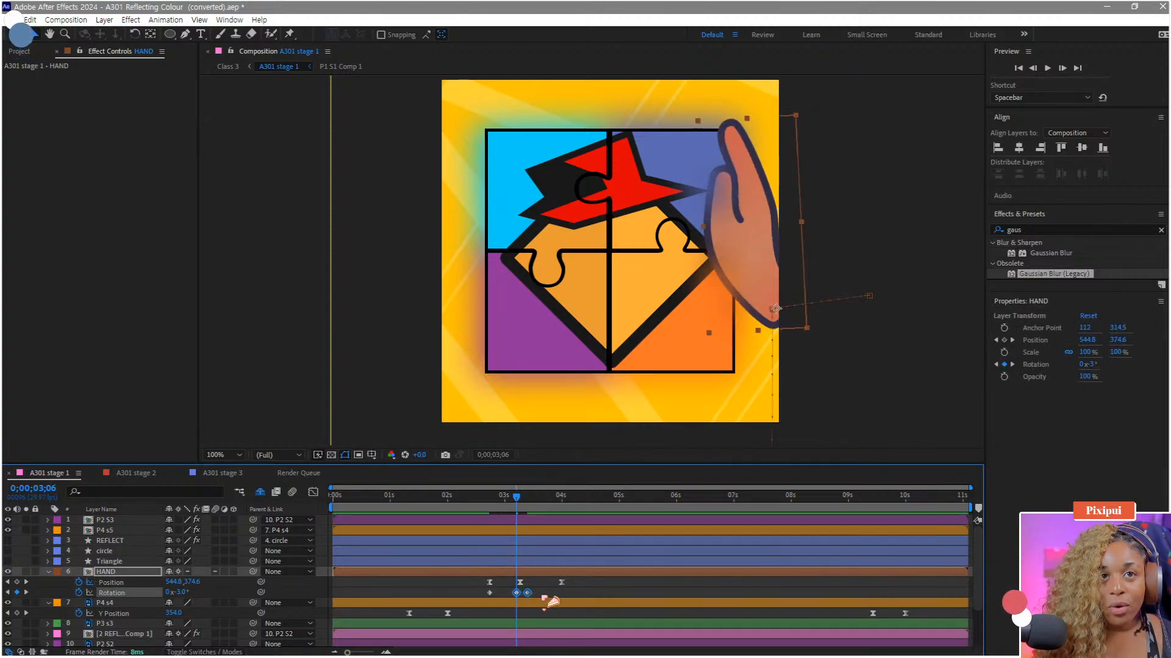
key(F9)
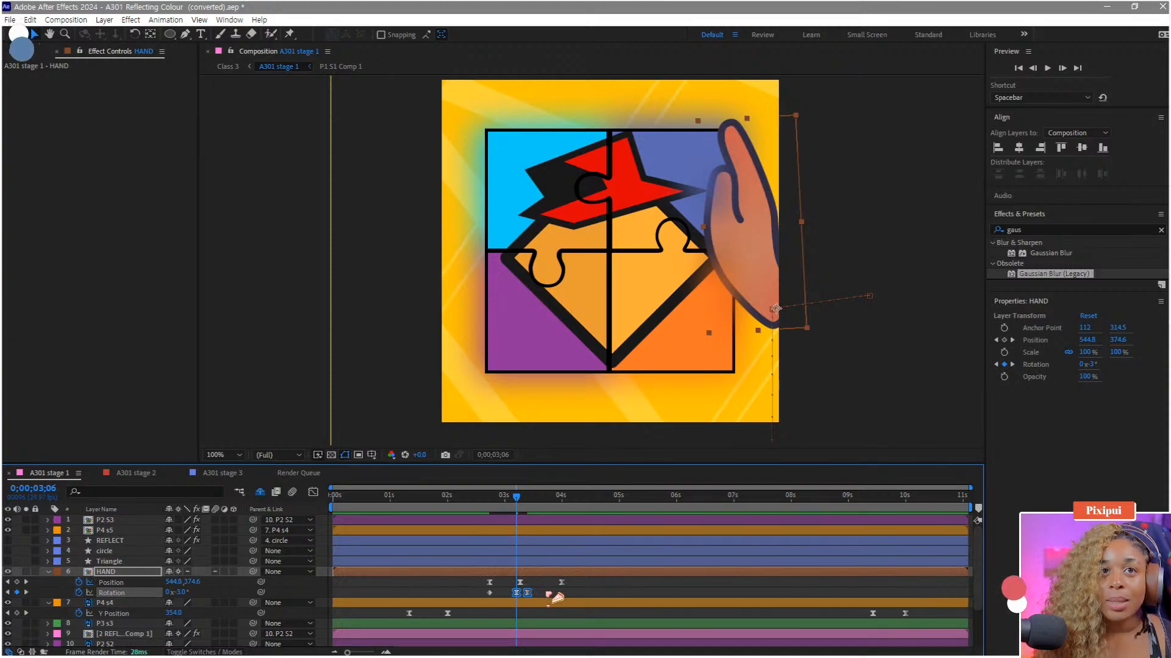
Step: Try offsetting all three of HAND's Rotation keyframes by a few frames and preview the motion
drag(520, 594, 516, 593)
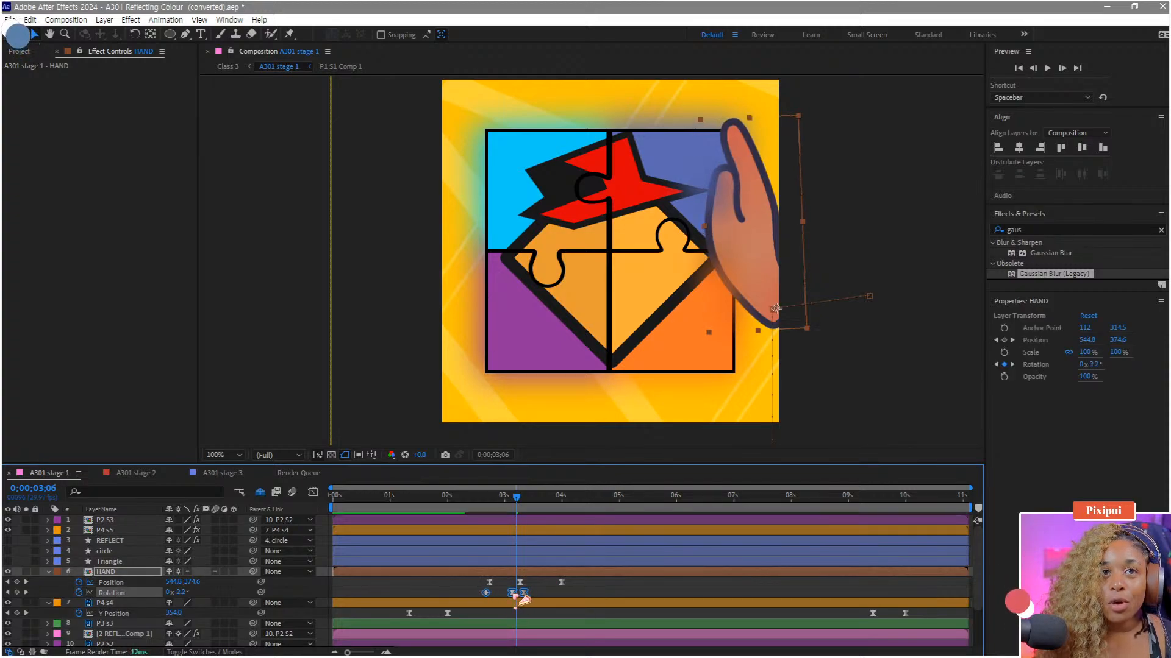
click(472, 498)
key(space)
key(space)
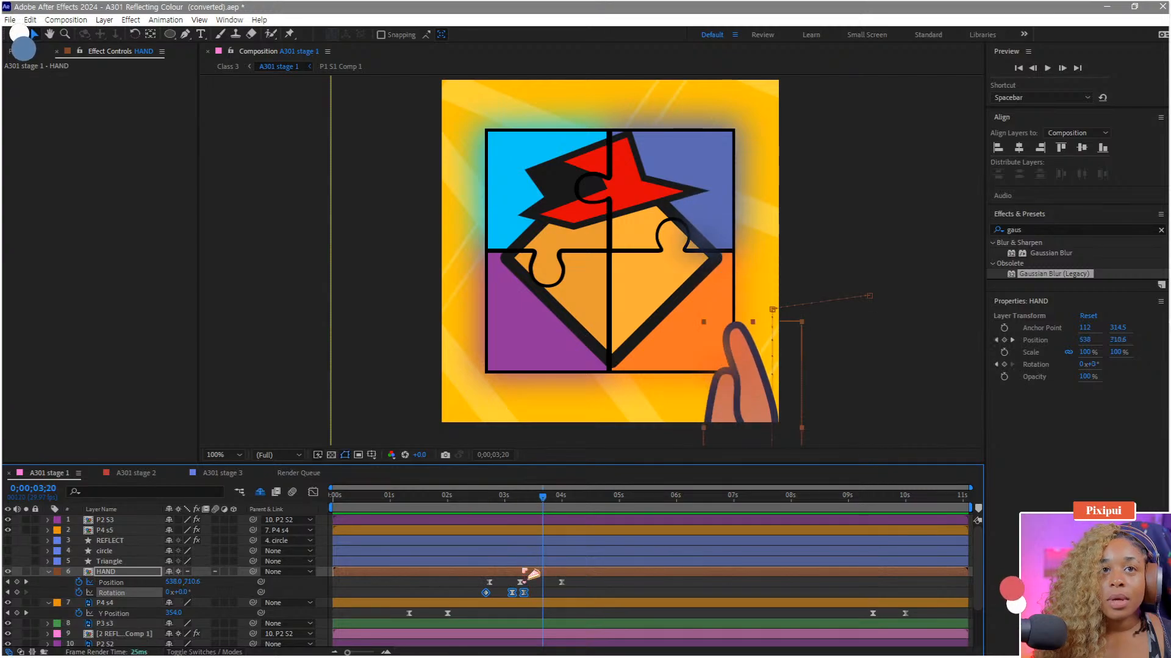
key(j)
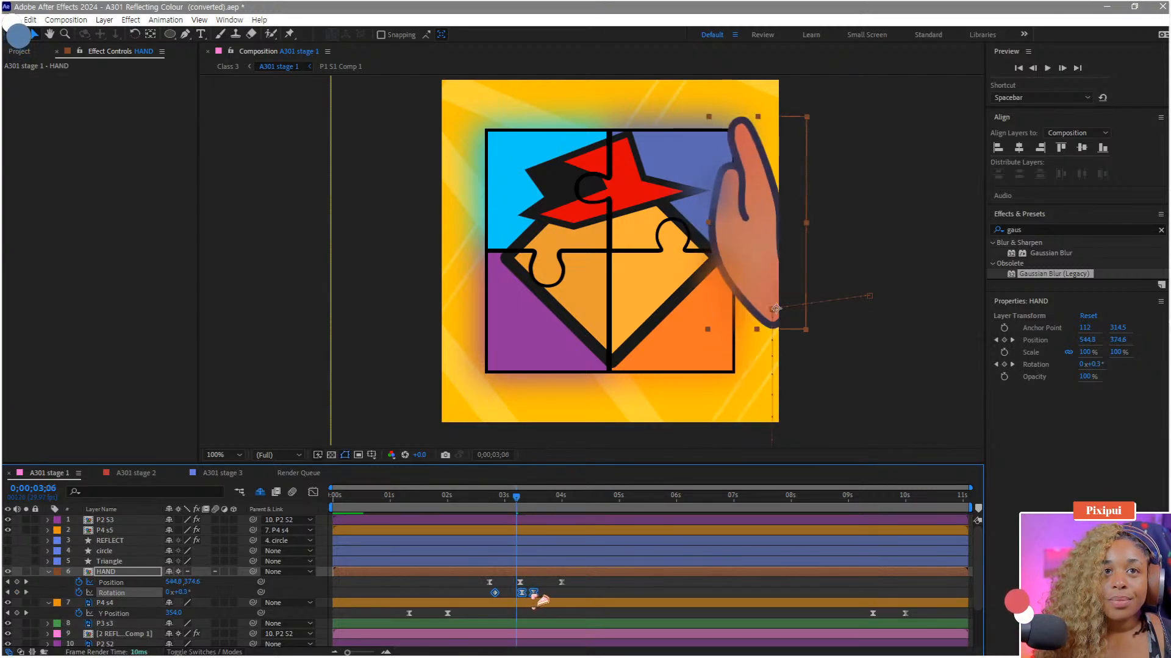
Step: Duplicate HAND's resting Position keyframe to about 3.4 seconds so the hand pauses, and preview from 0;00;02;20
click(520, 583)
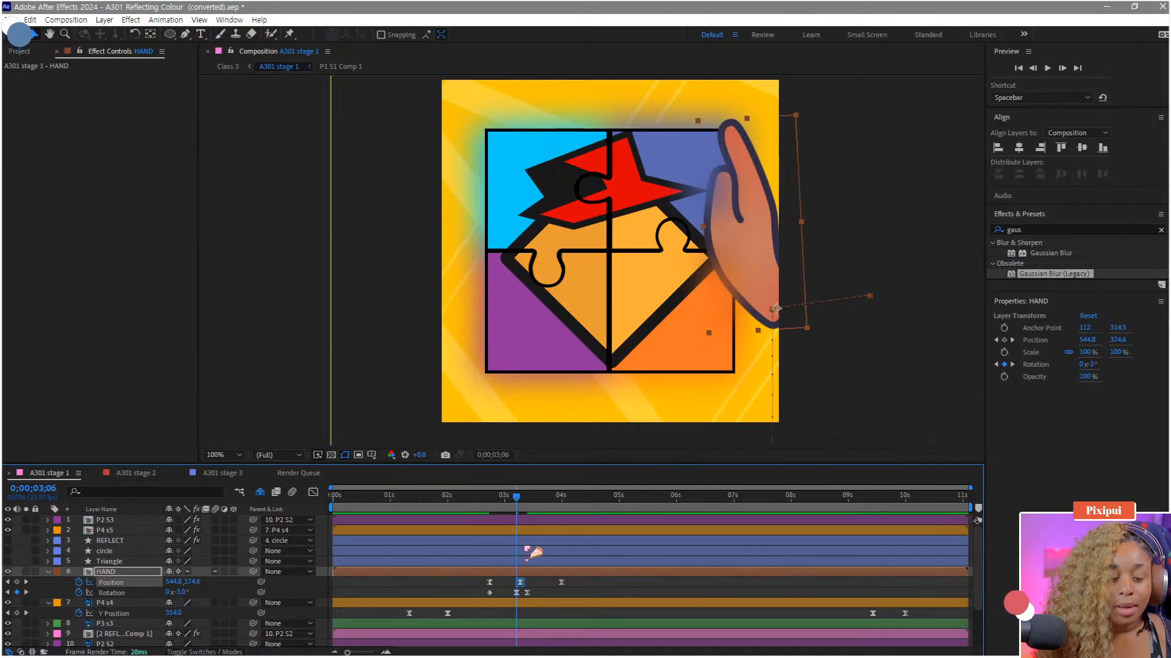
click(529, 506)
key(ctrl+v)
drag(529, 506, 501, 515)
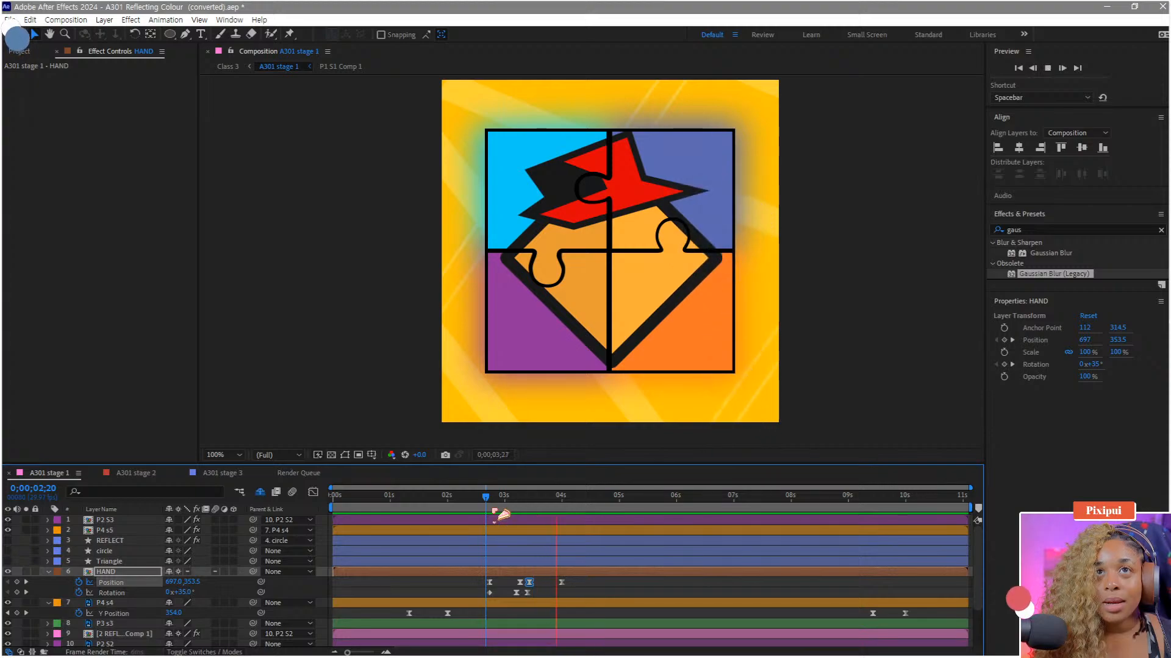
key(space)
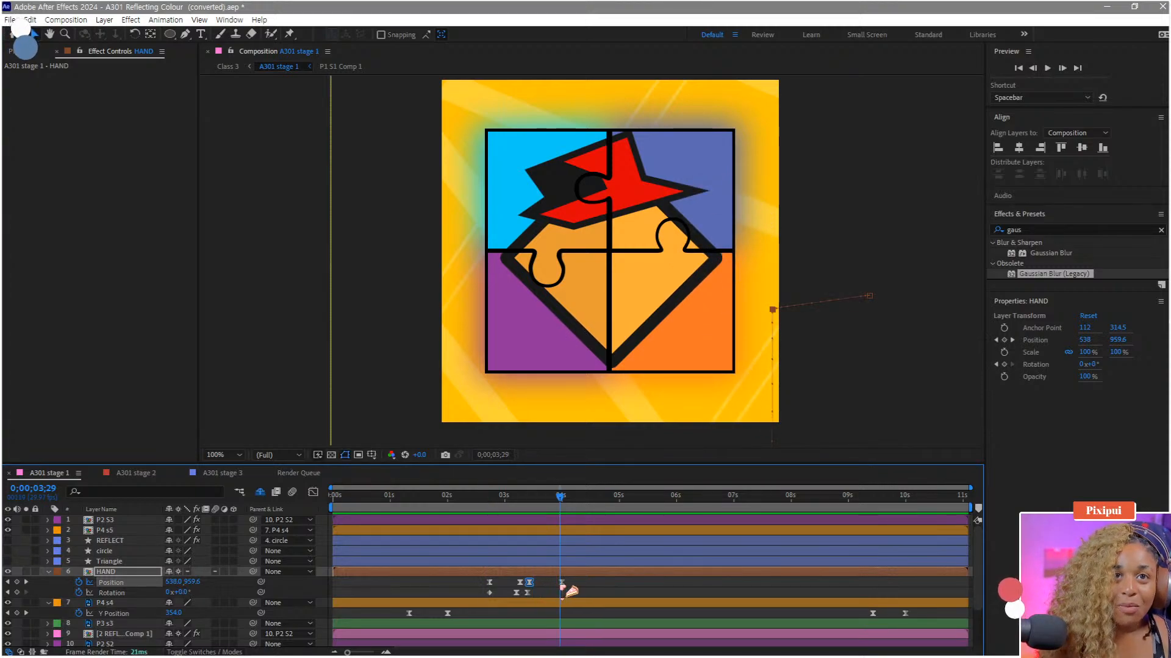
Step: Delay HAND's final Position keyframe to about 4.3 seconds to slow its exit, and deselect the layer
drag(561, 583, 581, 583)
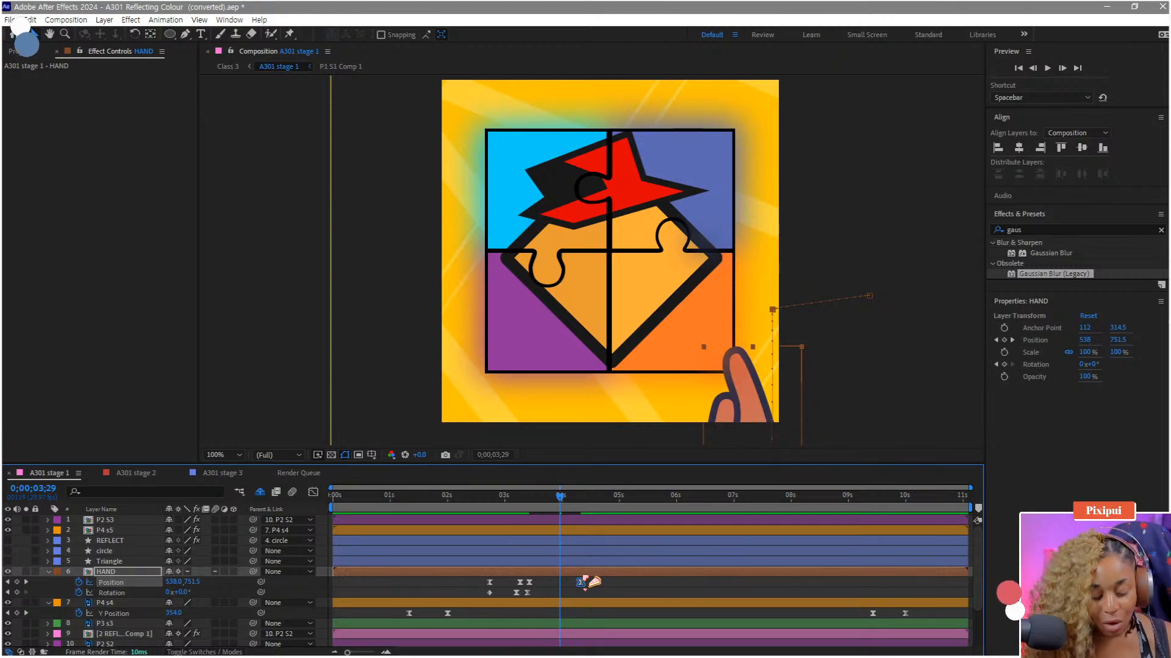
key(ctrl+s)
key(Escape)
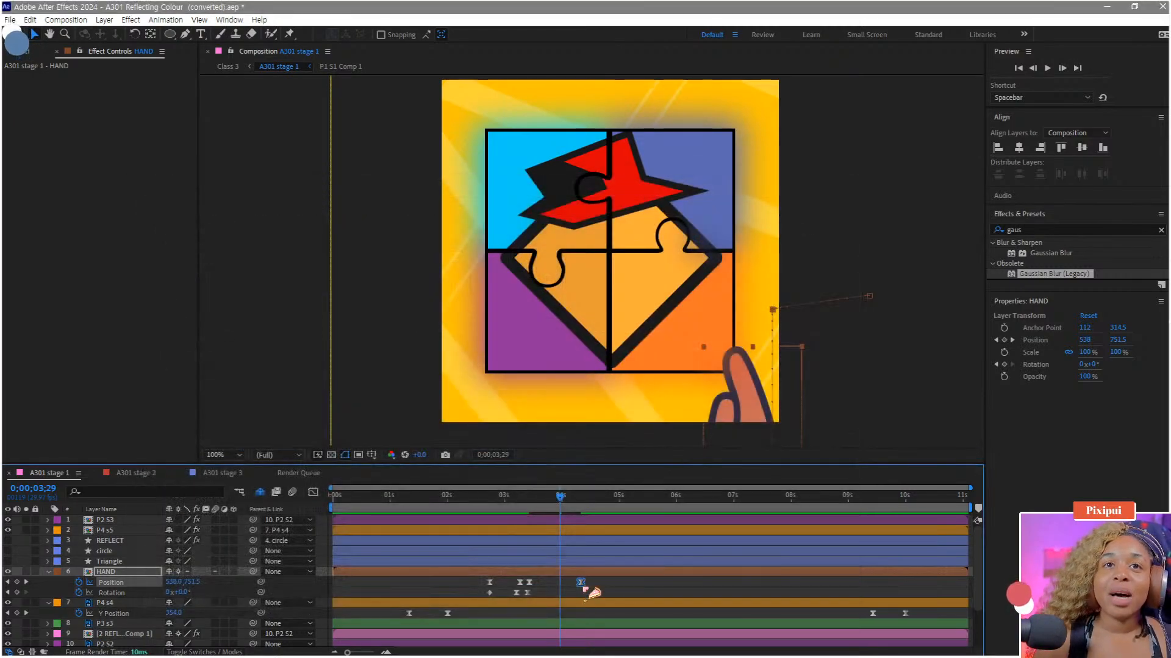
click(584, 596)
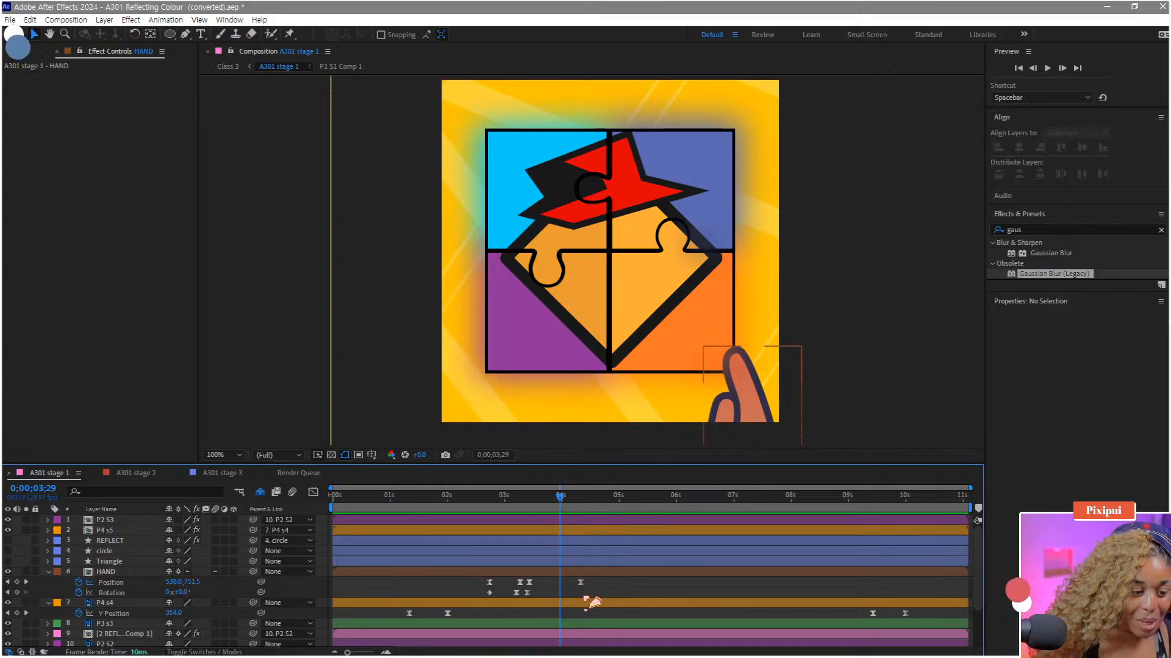
Step: Preview the hand from 0;00;02;18 and save the project as A301 Reflecting Colour (converted).aep in the Class 3 folder
click(483, 497)
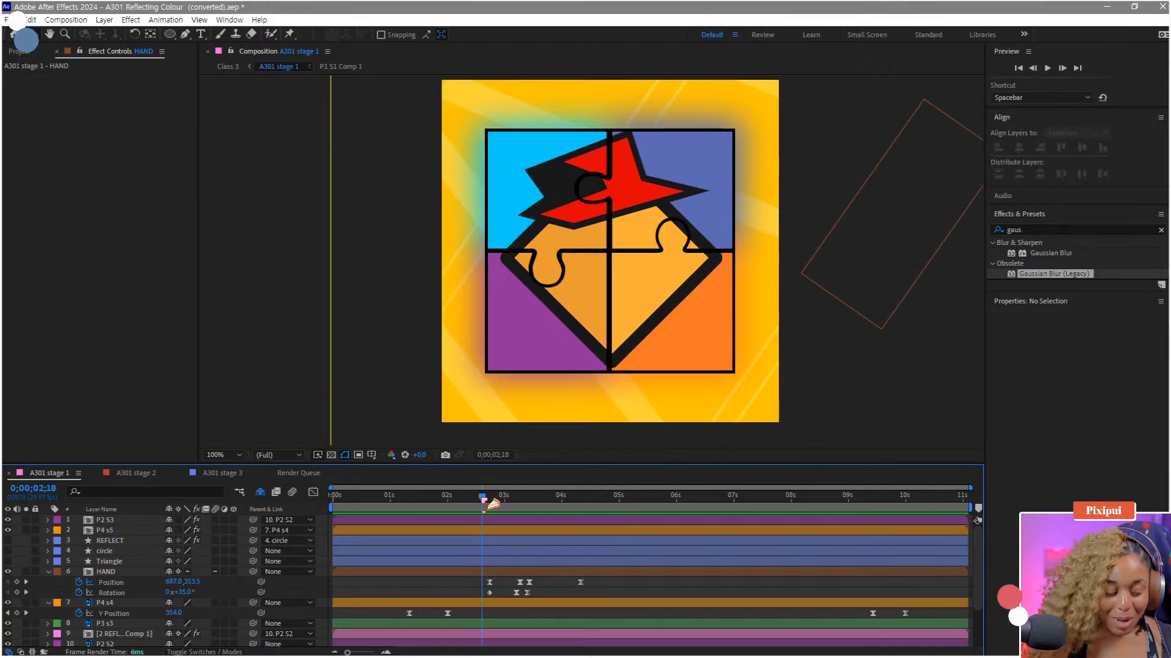
key(ctrl+s)
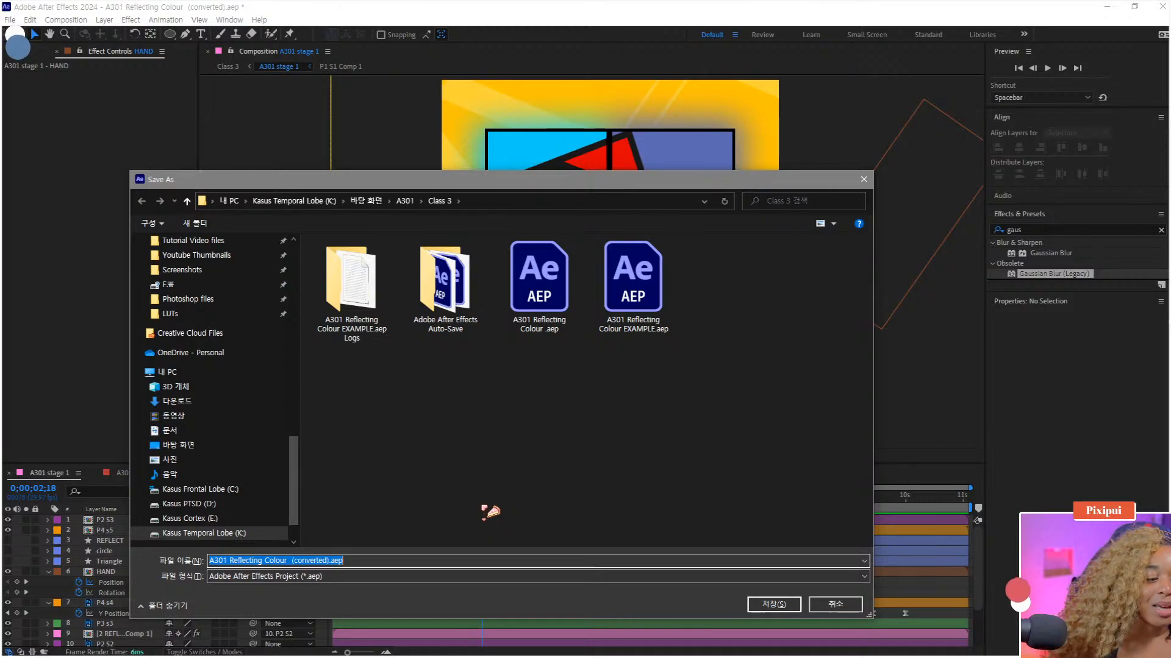
key(Escape)
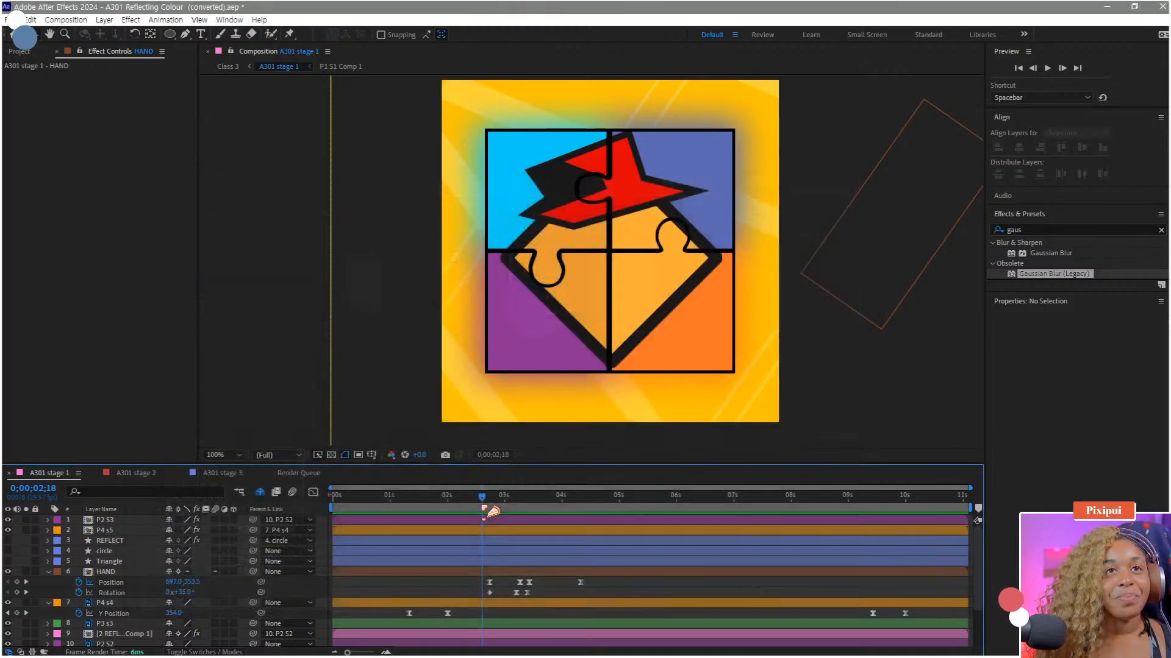
key(space)
key(space)
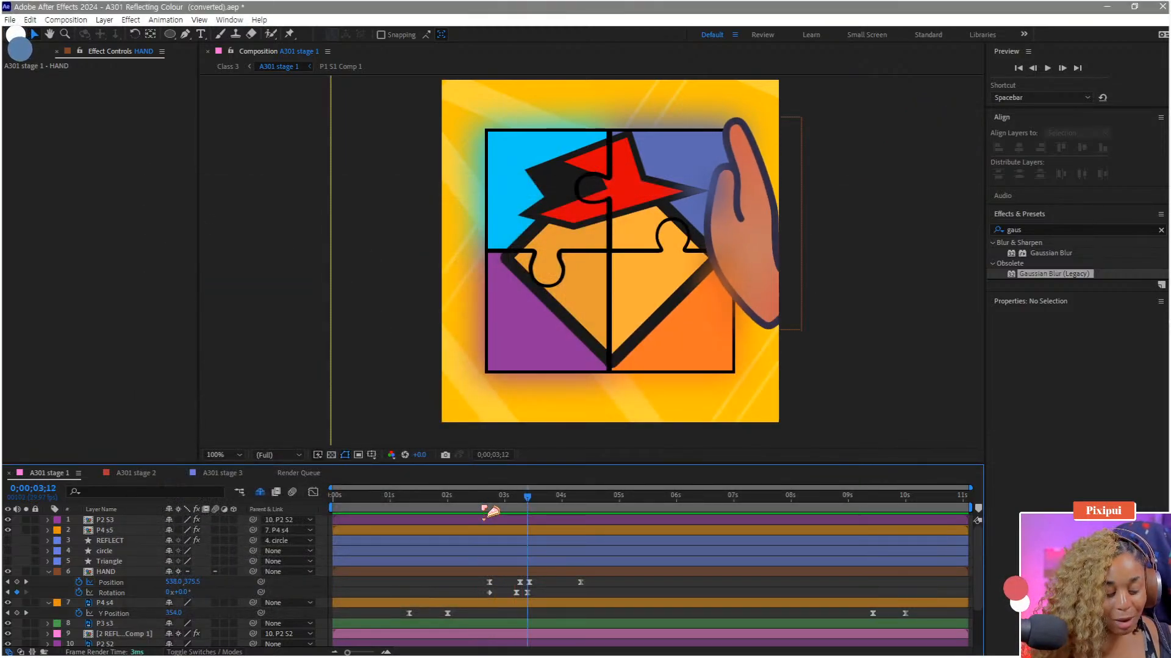
key(ctrl+s)
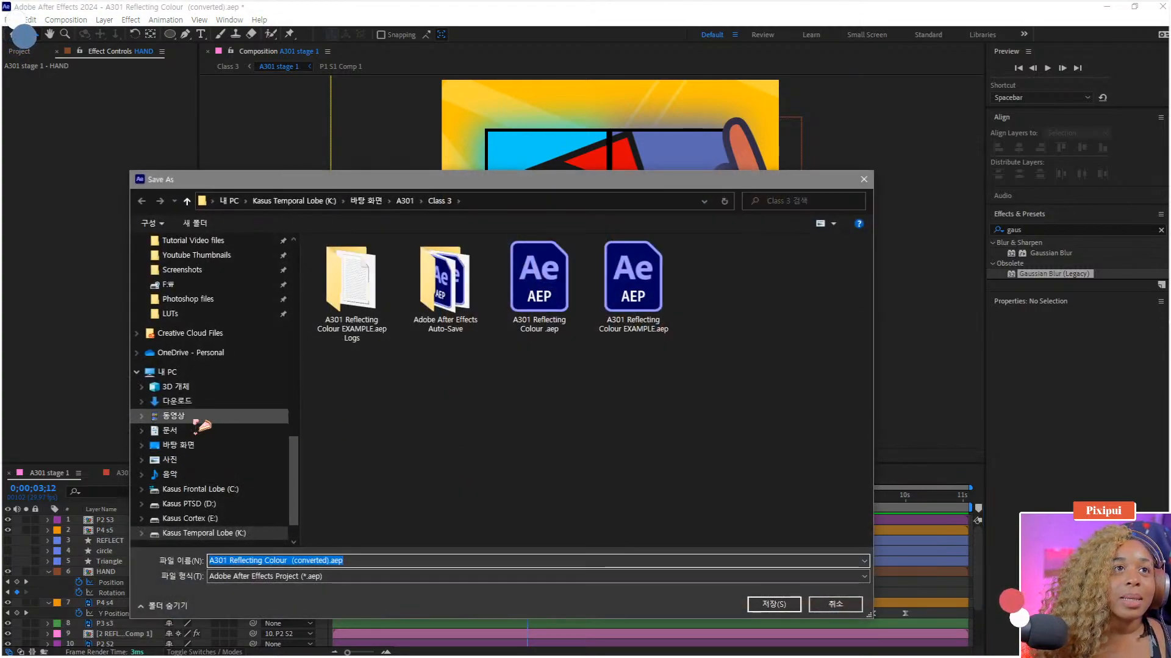
click(773, 604)
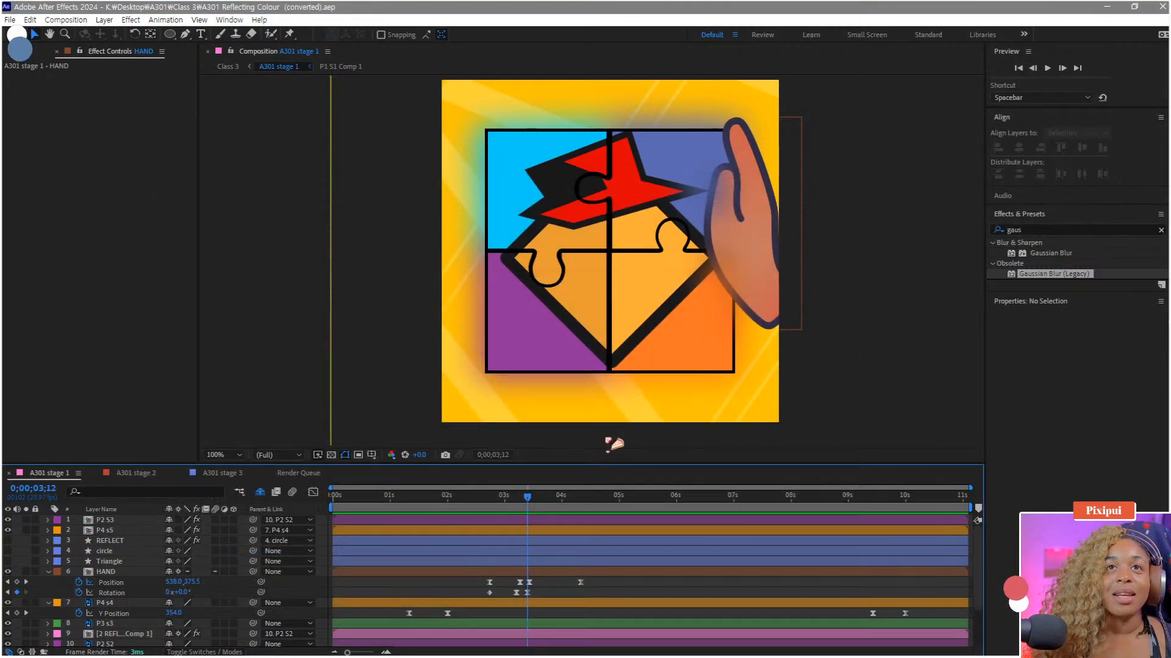
Step: Play through the A301 stage 1 animation and scrub to its end to review the hand and puzzle-piece reflections
click(458, 508)
key(space)
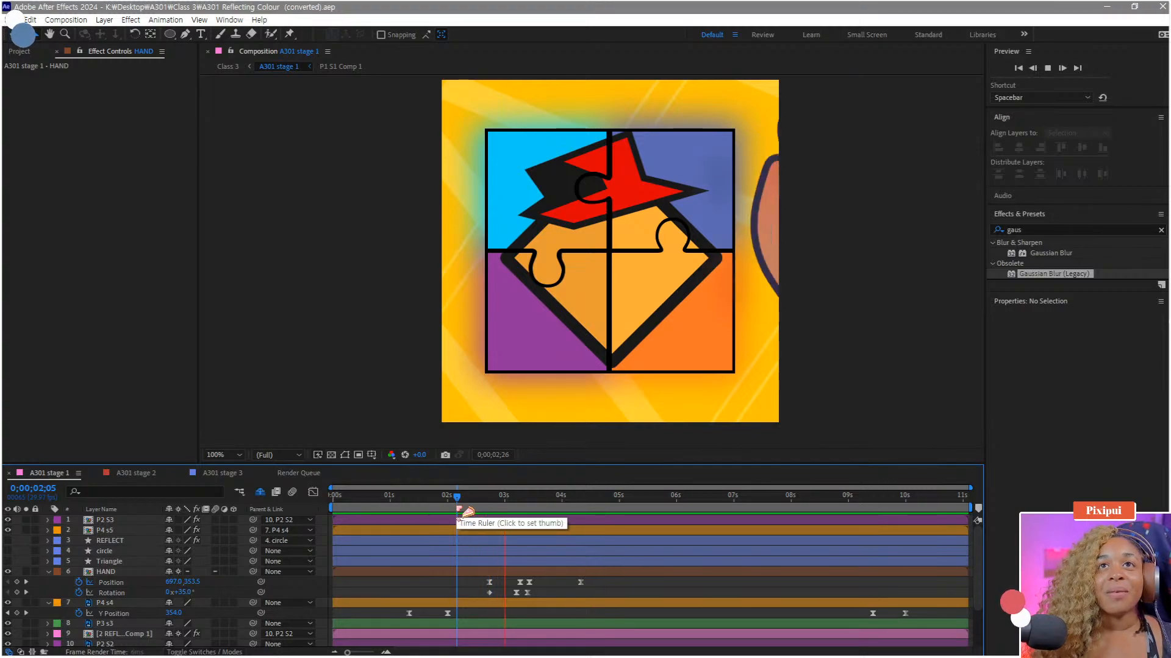
drag(468, 509, 980, 520)
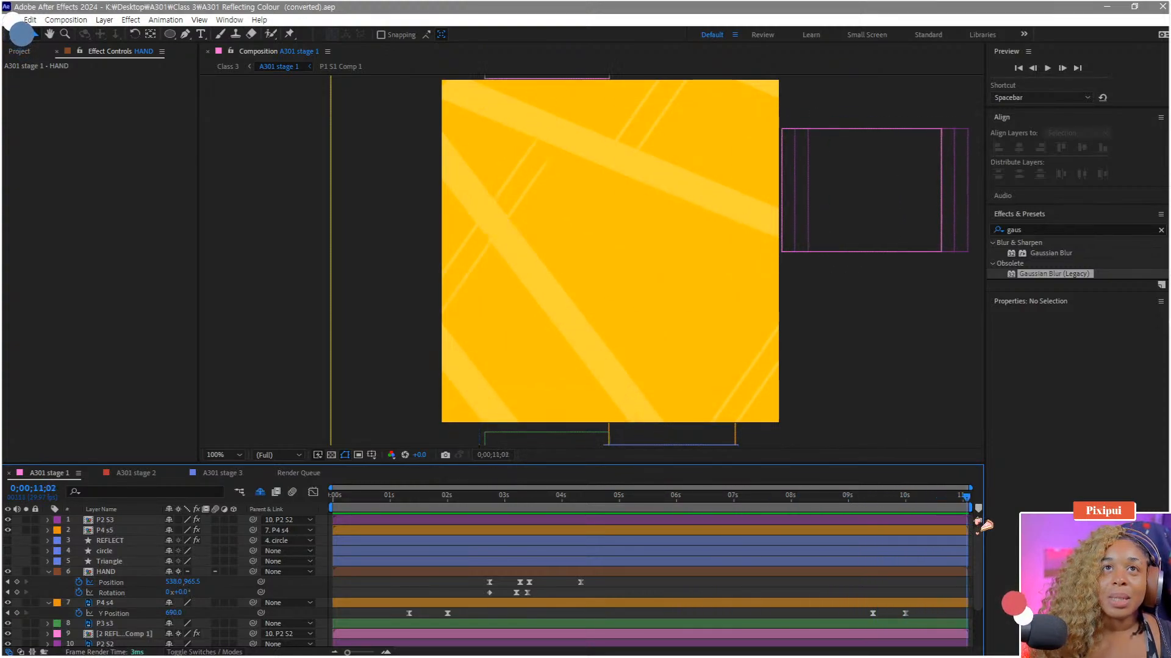
key(space)
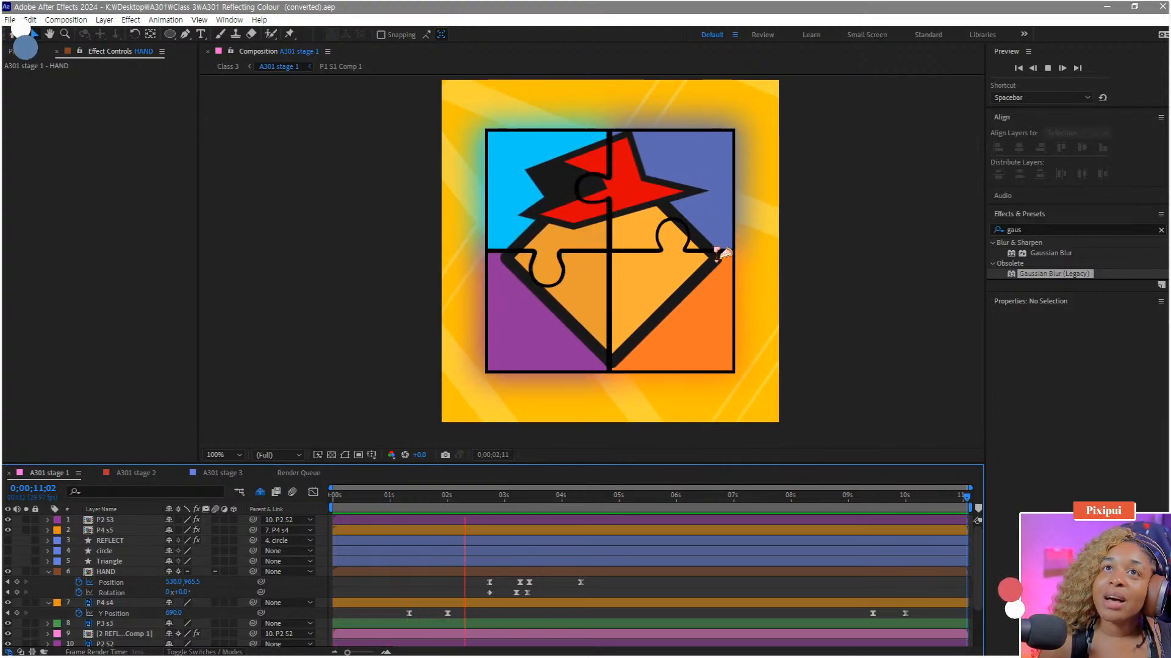
click(678, 495)
drag(756, 509, 831, 511)
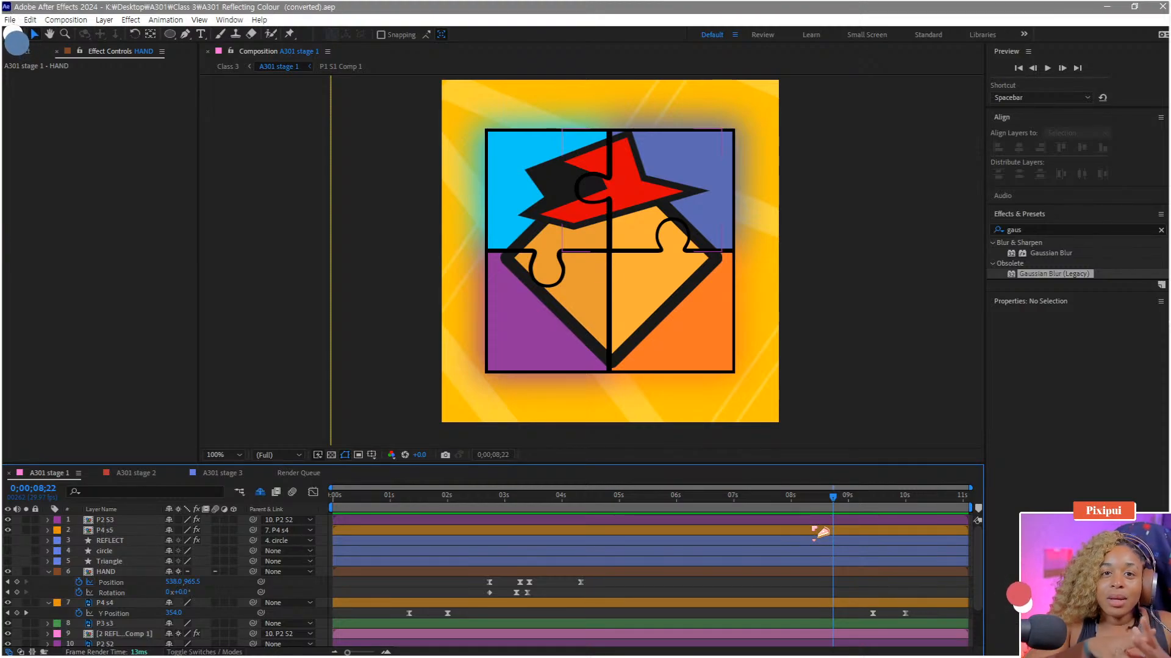
key(space)
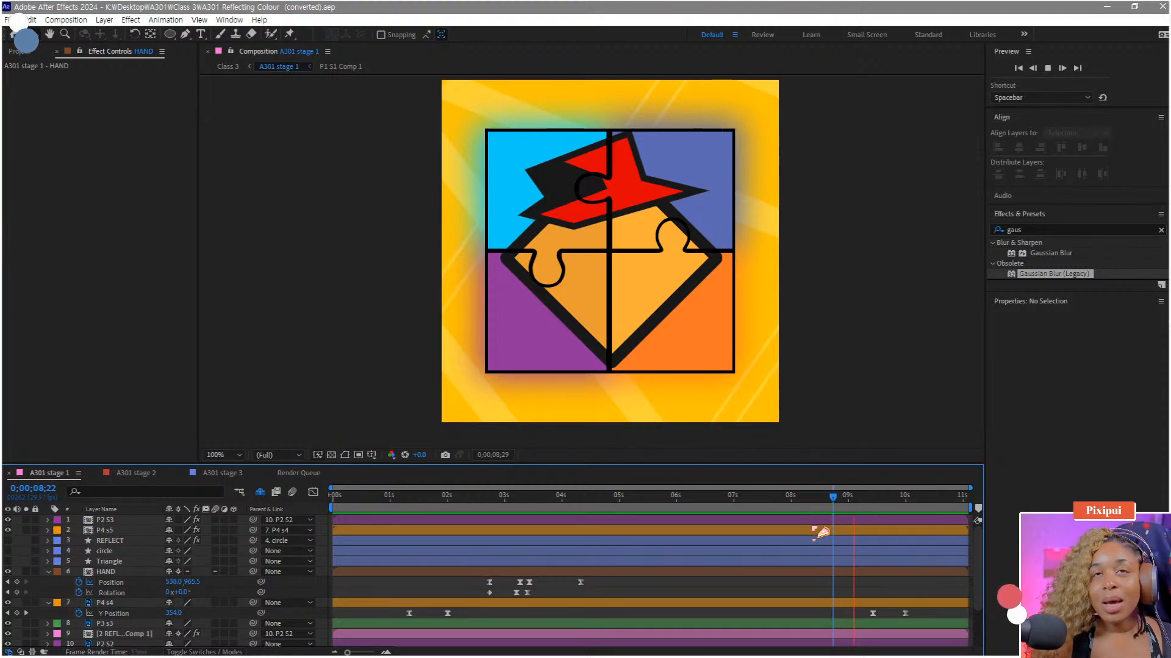
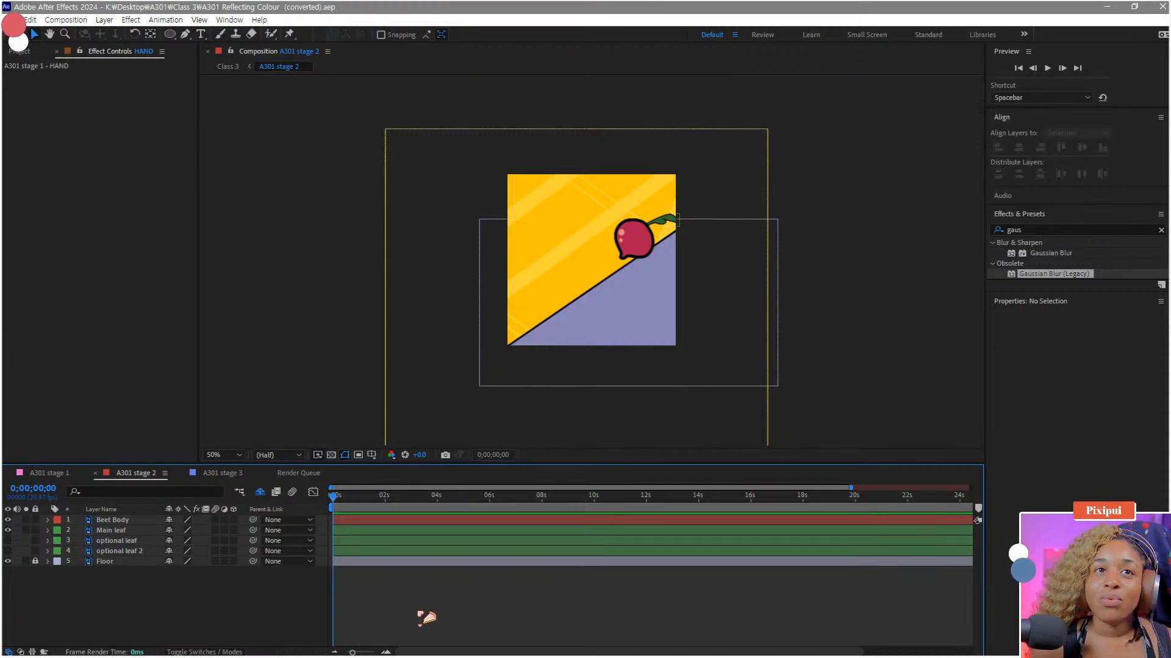
Step: Preview the A301 stage 2 composition and set the Pen tool's fill to none
key(space)
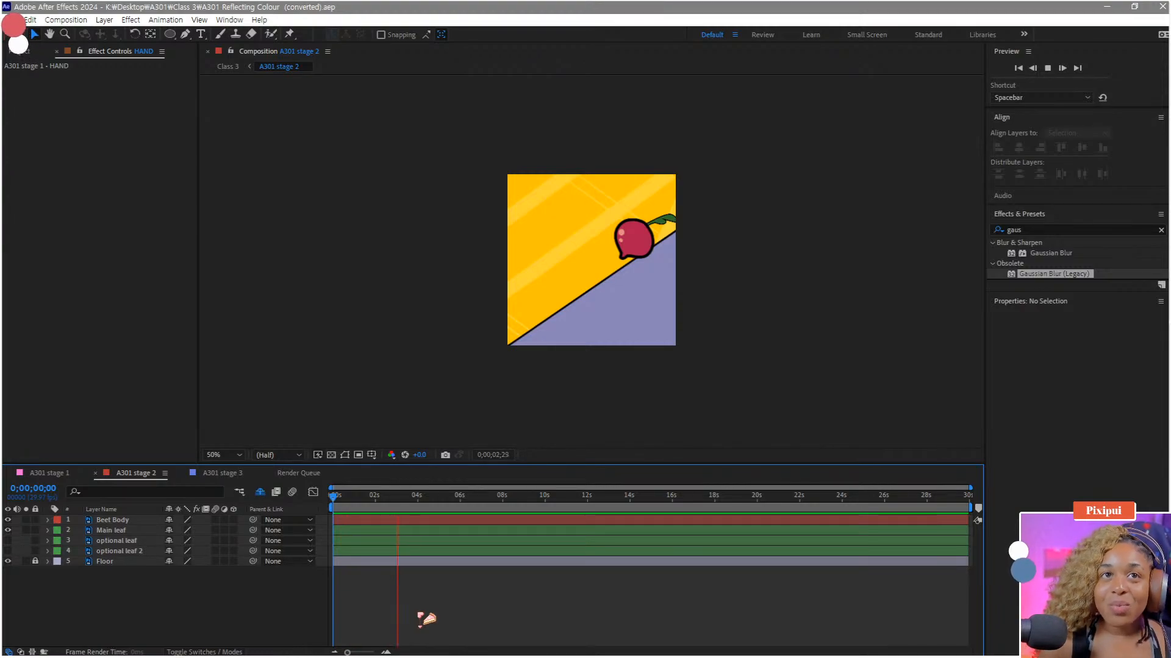
key(space)
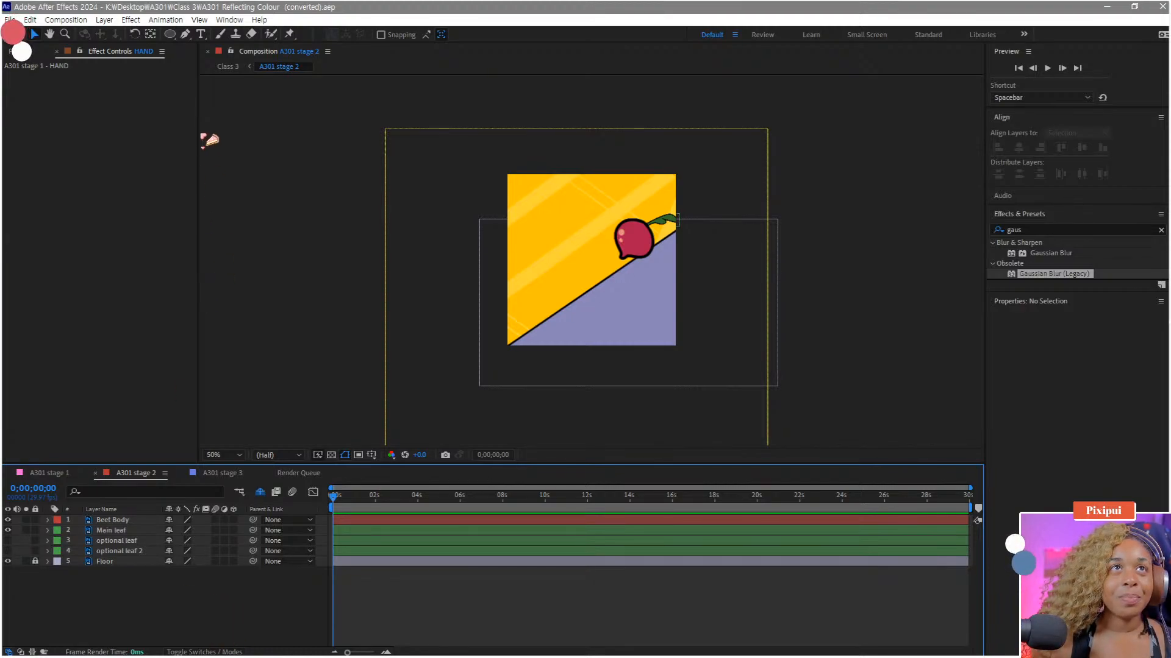
click(186, 34)
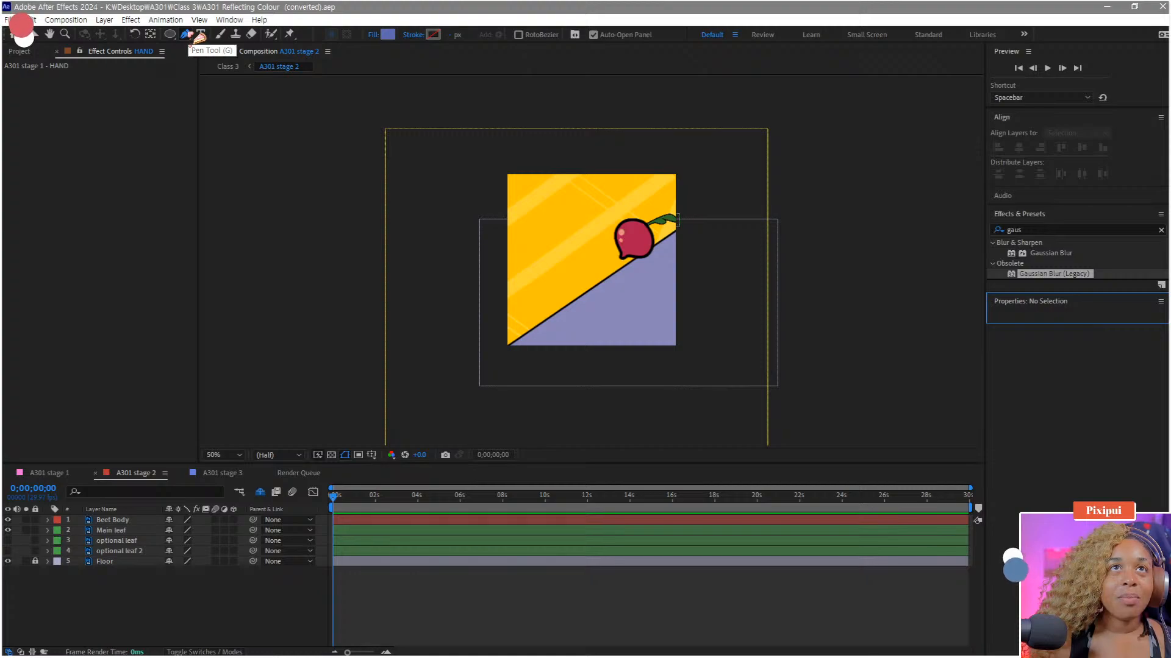
click(373, 35)
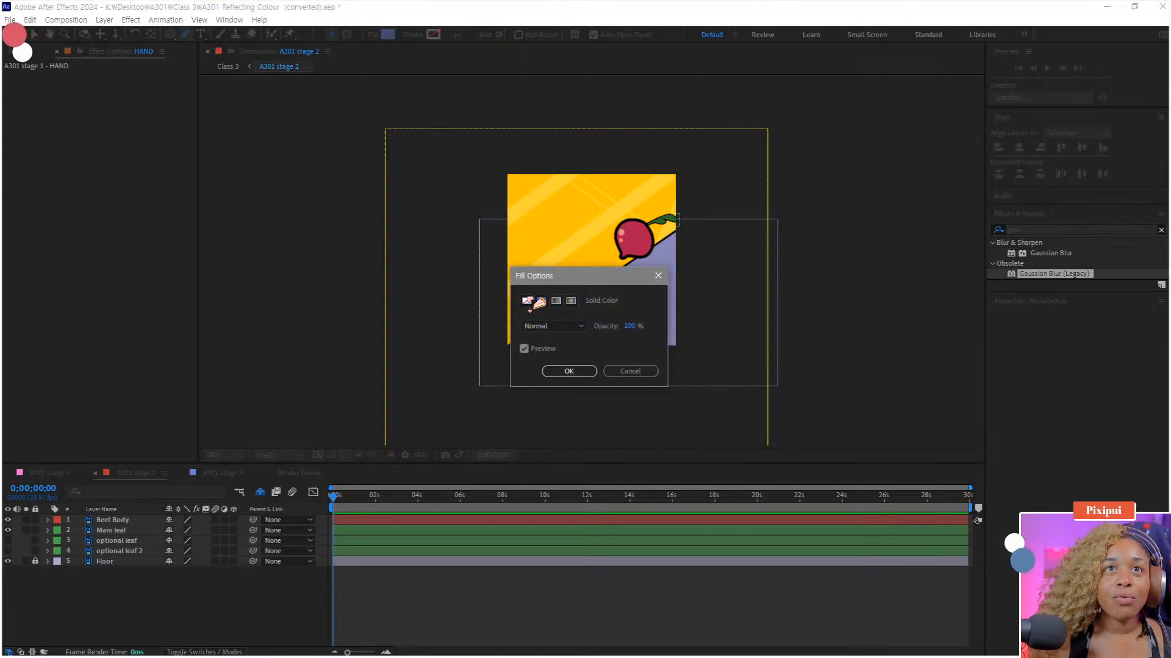
click(528, 301)
click(569, 371)
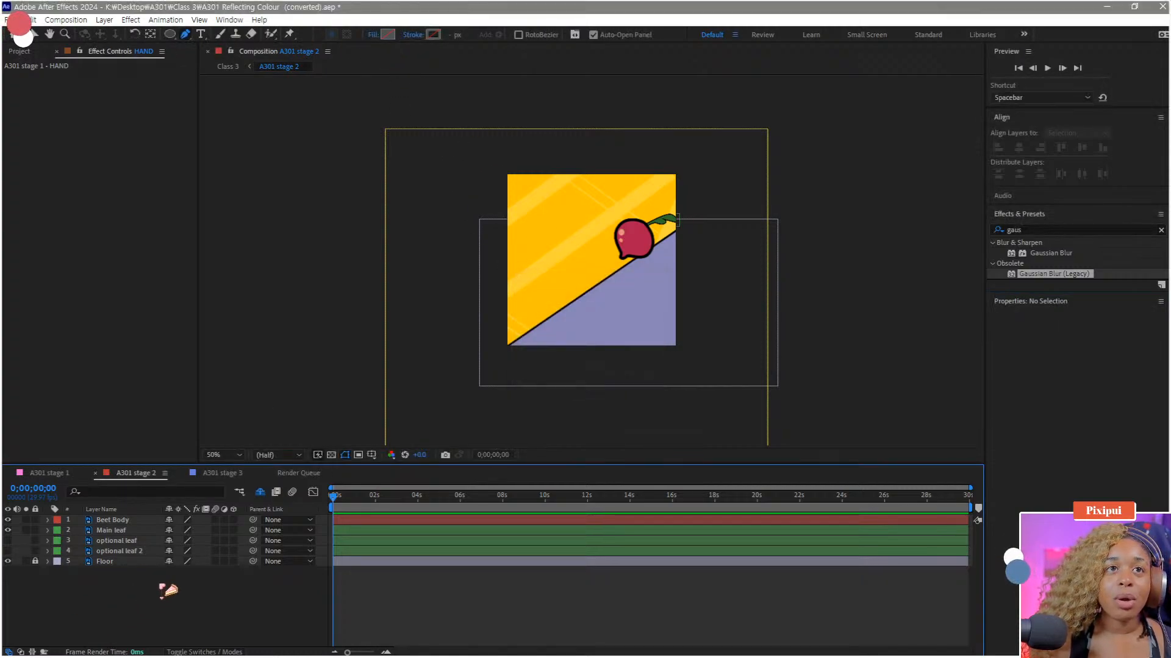
Step: Draw an open Pen path of three bounce arcs from beside the beet's leaf down the slope to beyond the frame, and select its shape layer
click(694, 221)
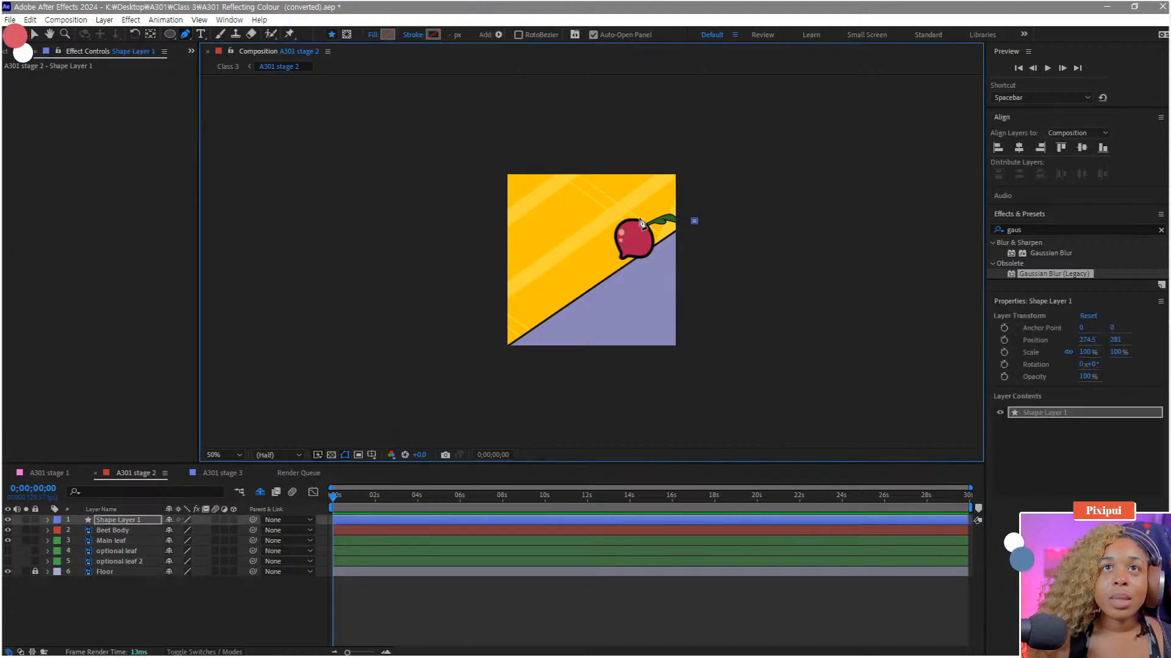
drag(620, 219, 600, 244)
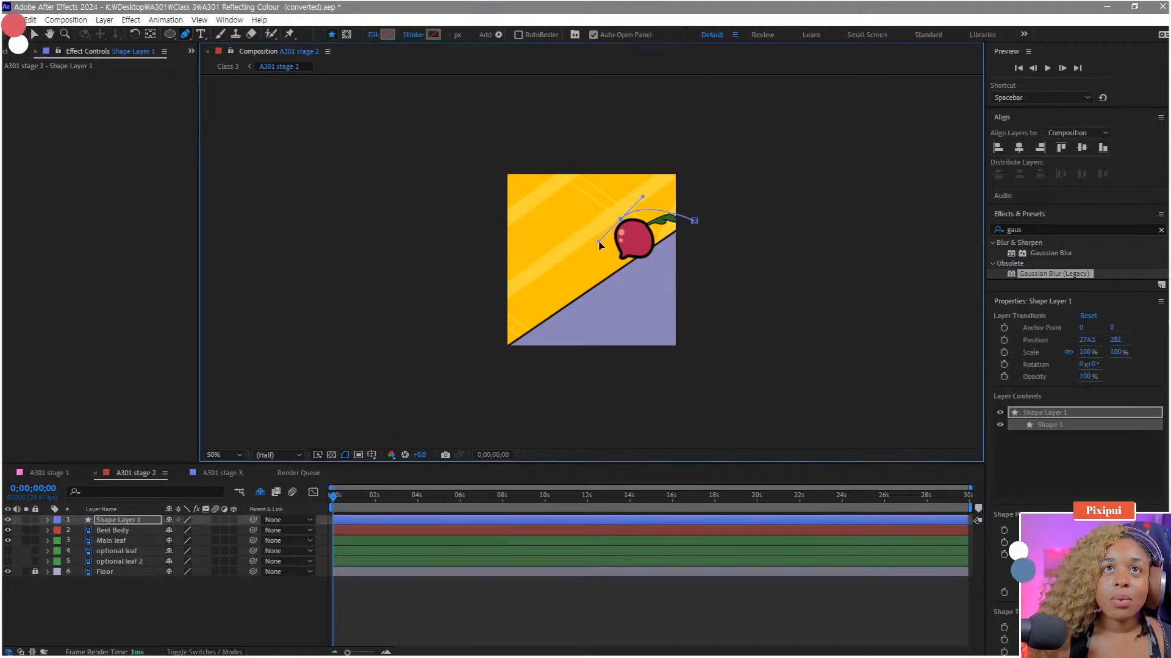
click(608, 276)
drag(531, 279, 502, 306)
drag(434, 340, 410, 381)
click(97, 519)
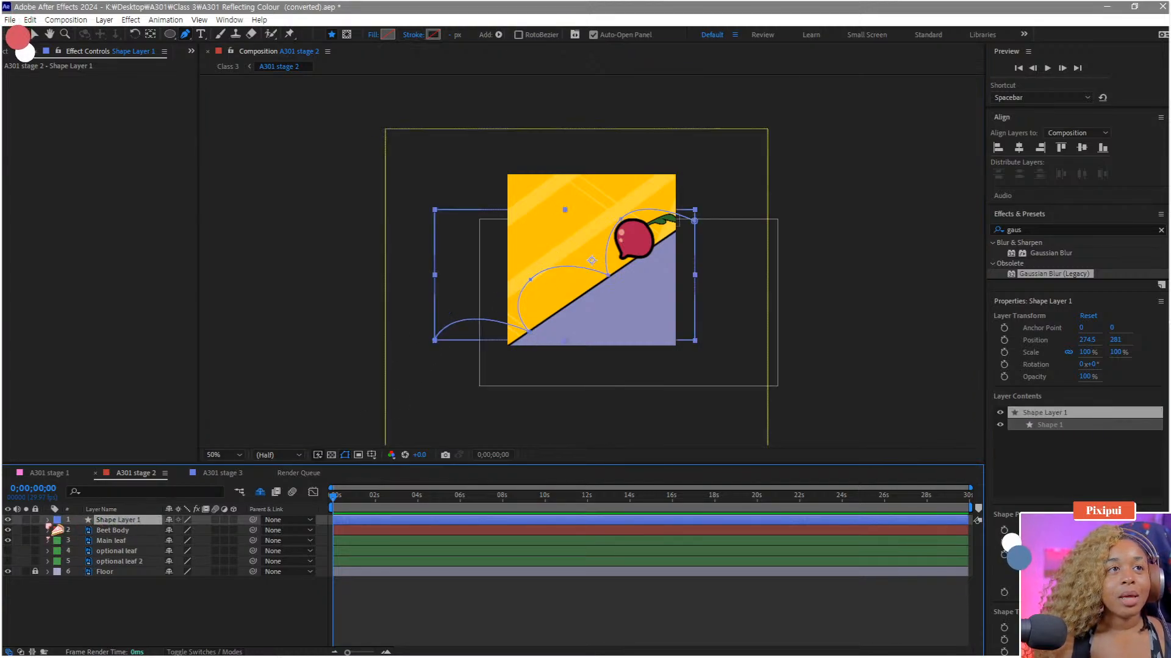
Step: Copy the Path property from Path 1 in Shape Layer 1 and reveal the Beet Body layer's Position property
click(49, 520)
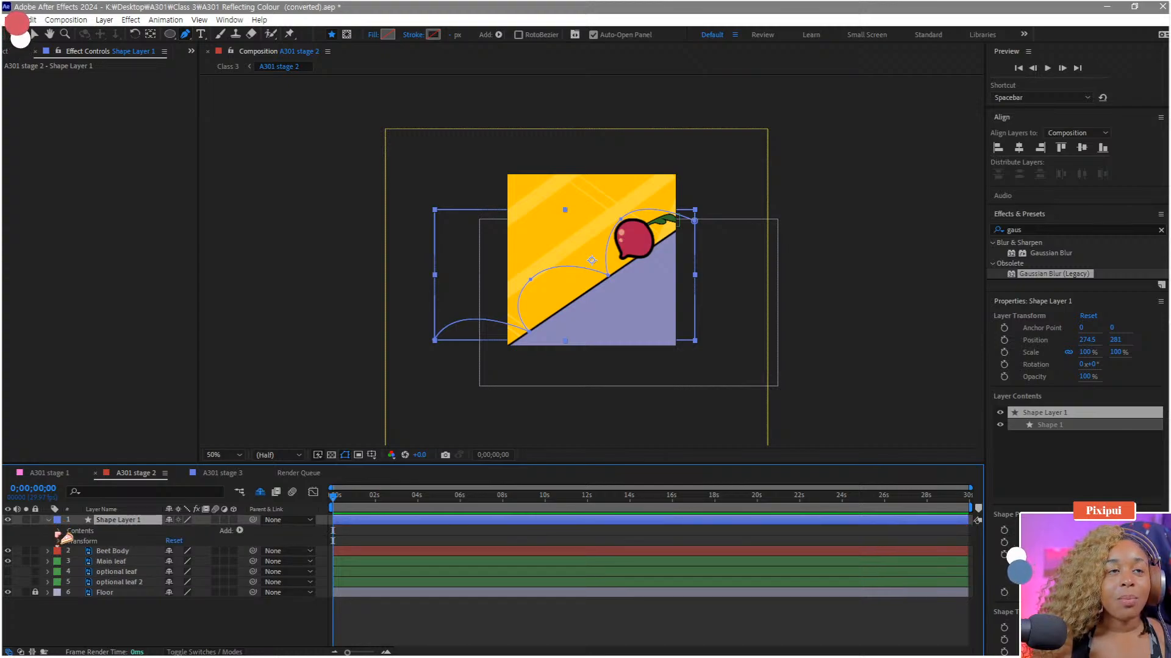
click(59, 531)
click(70, 541)
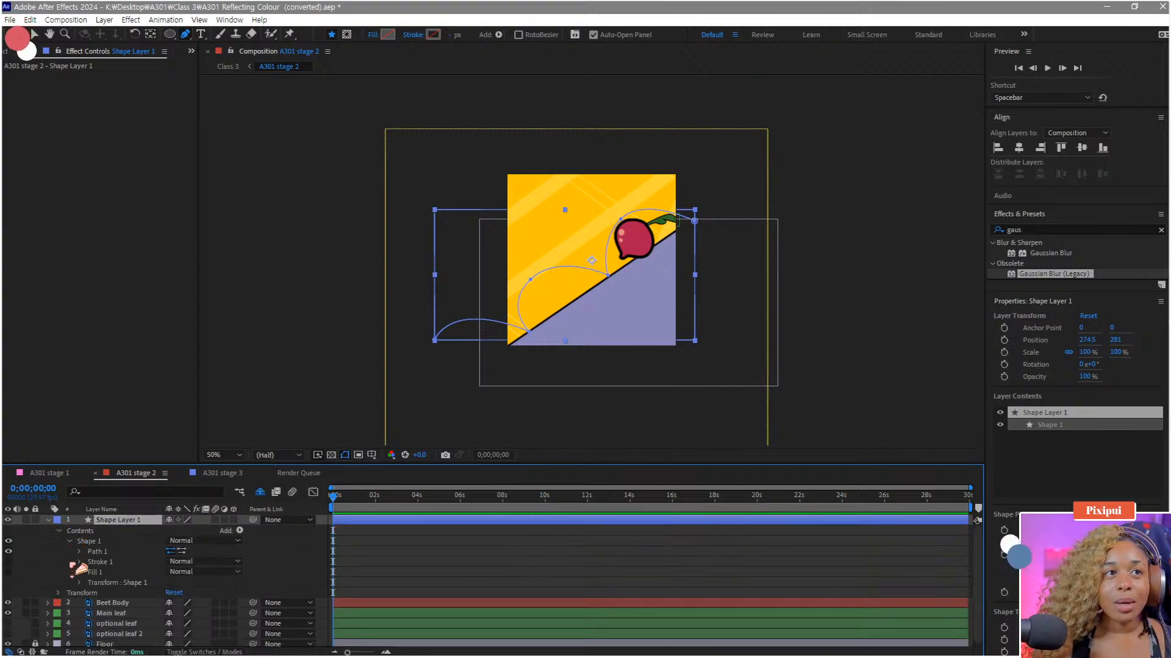
click(80, 552)
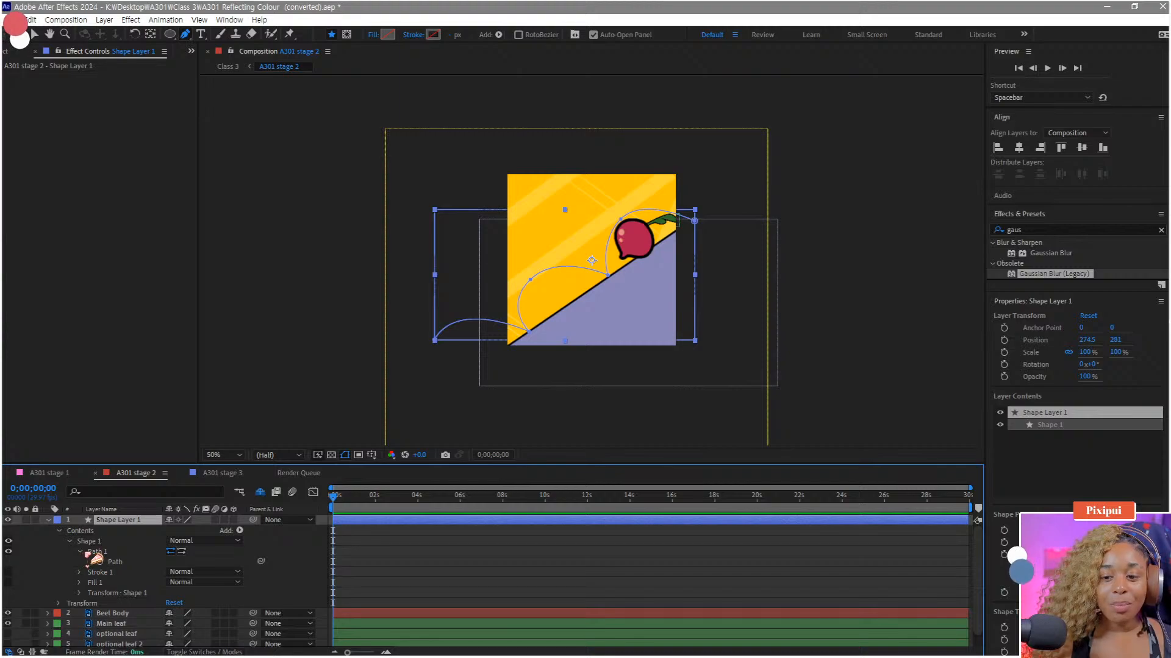
scroll(134, 573, down, 1)
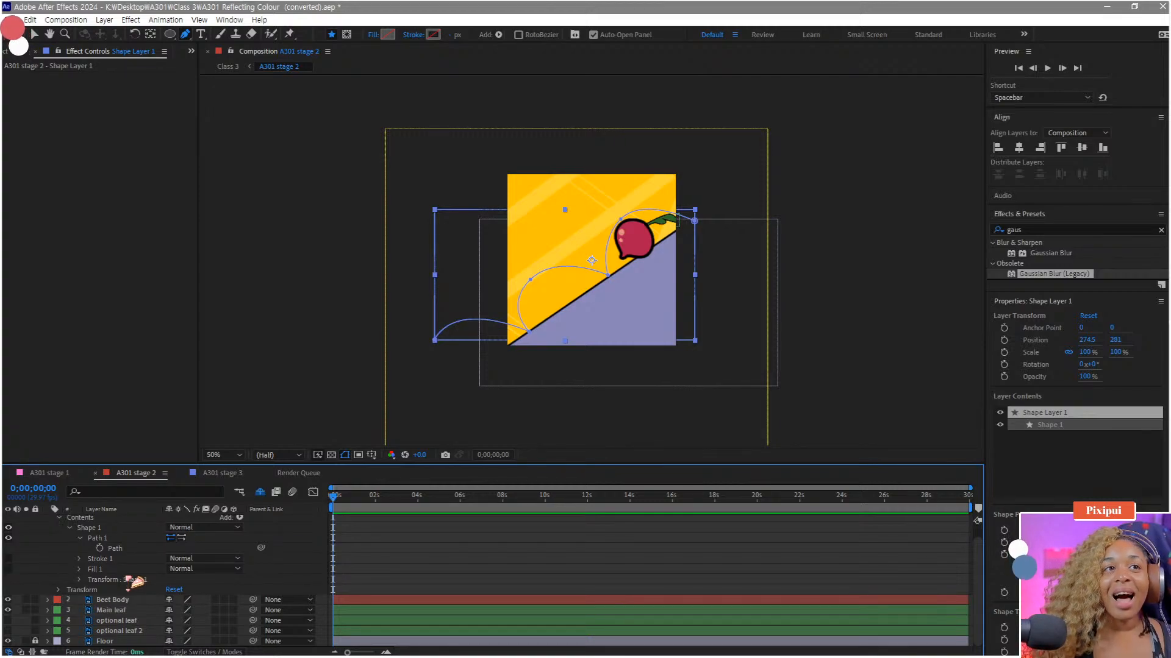
scroll(129, 578, up, 1)
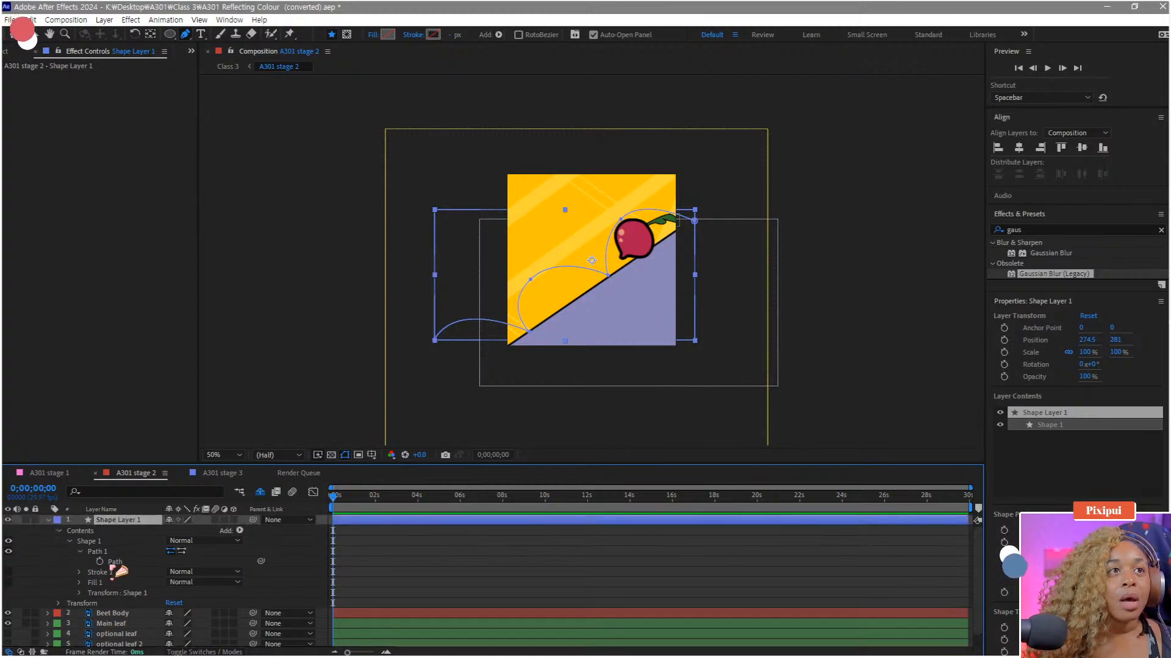
click(122, 562)
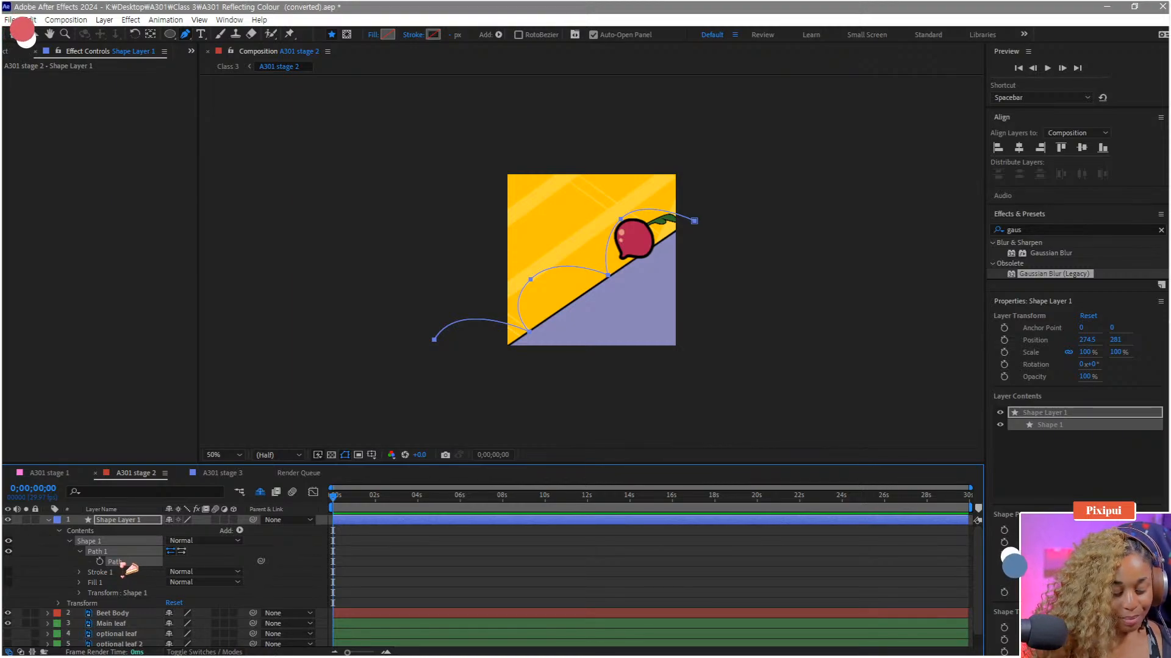
click(122, 613)
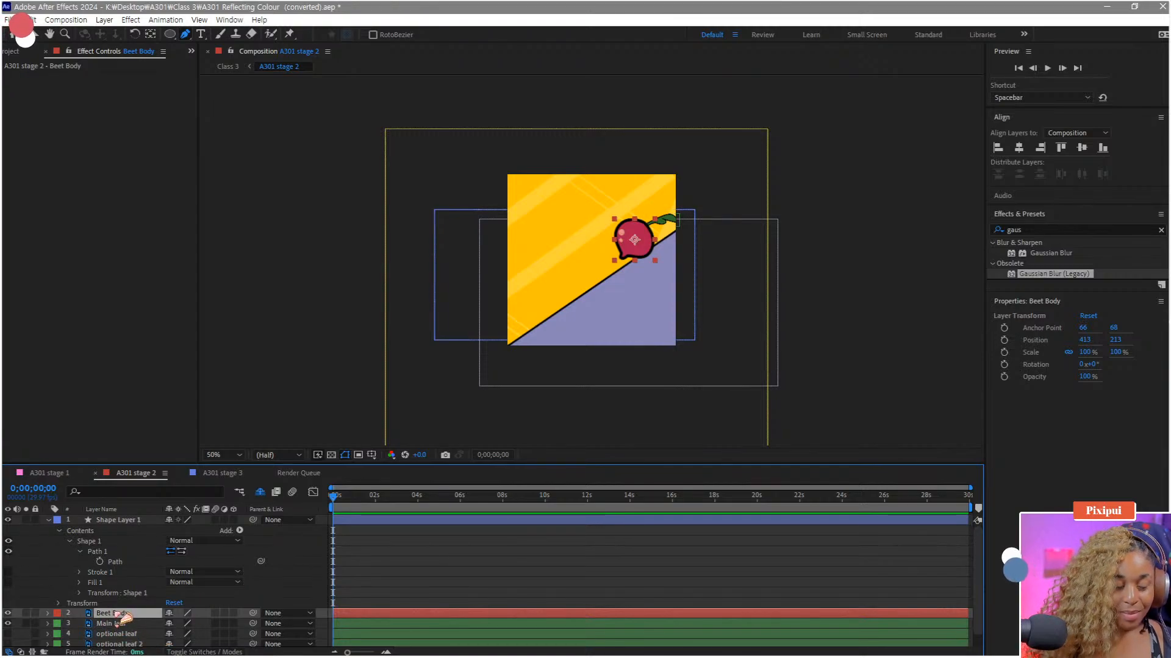
key(p)
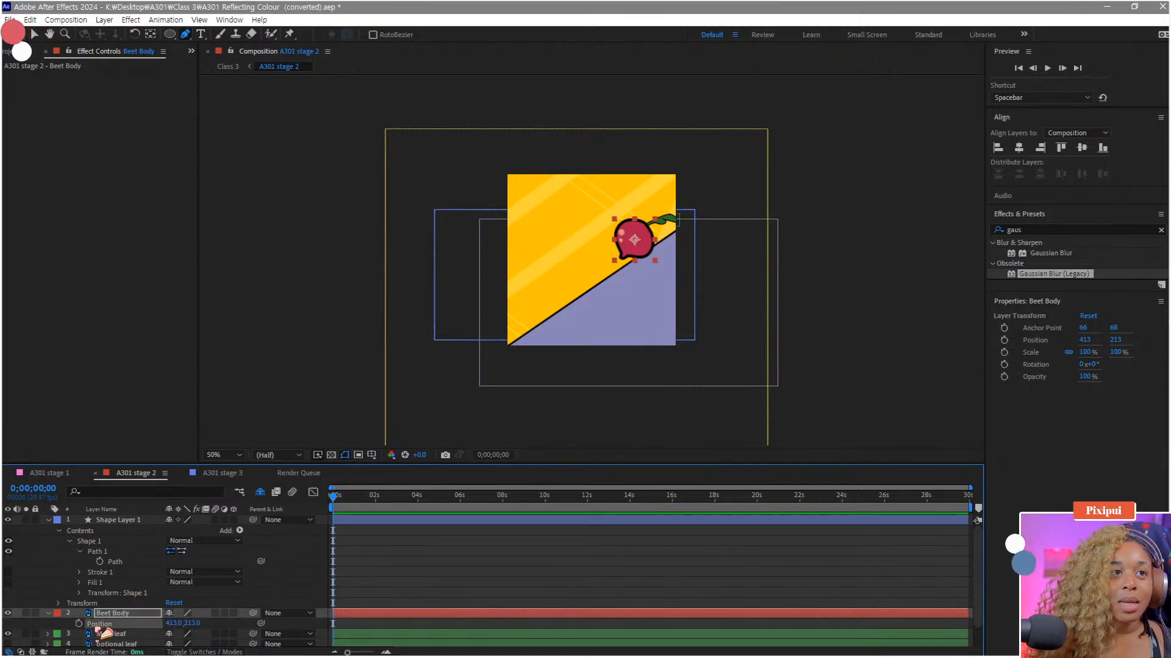
Step: Try pasting the copied path into Beet Body's Position and previewing the motion with the work area ending at 0;00;02;15
key(ctrl+v)
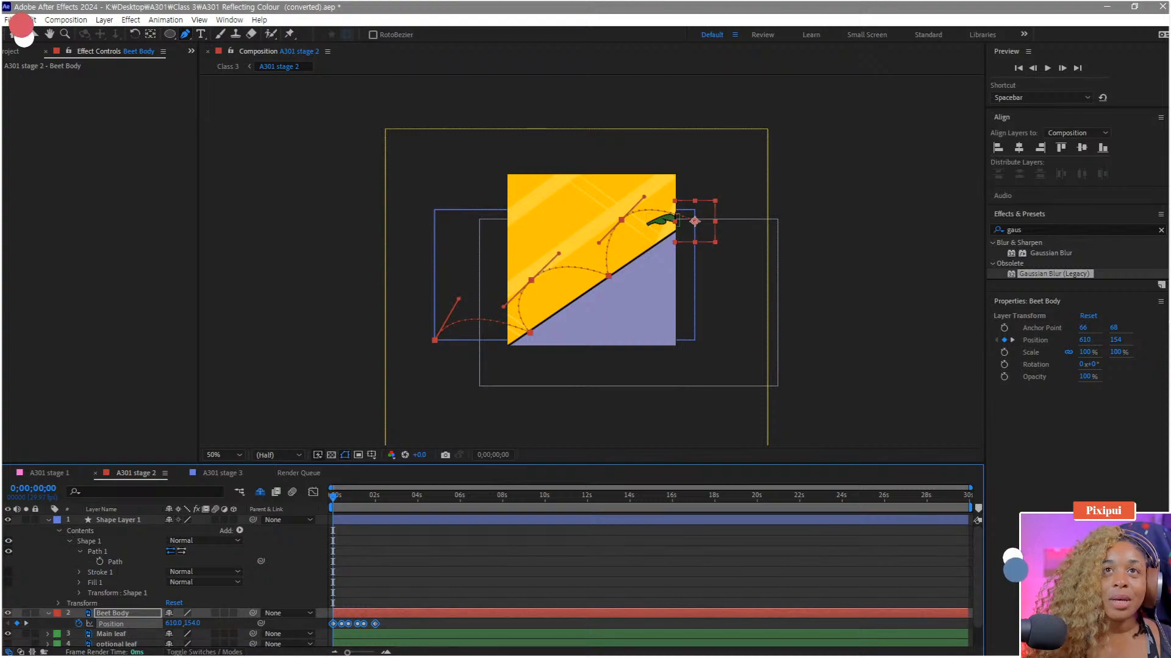
key(space)
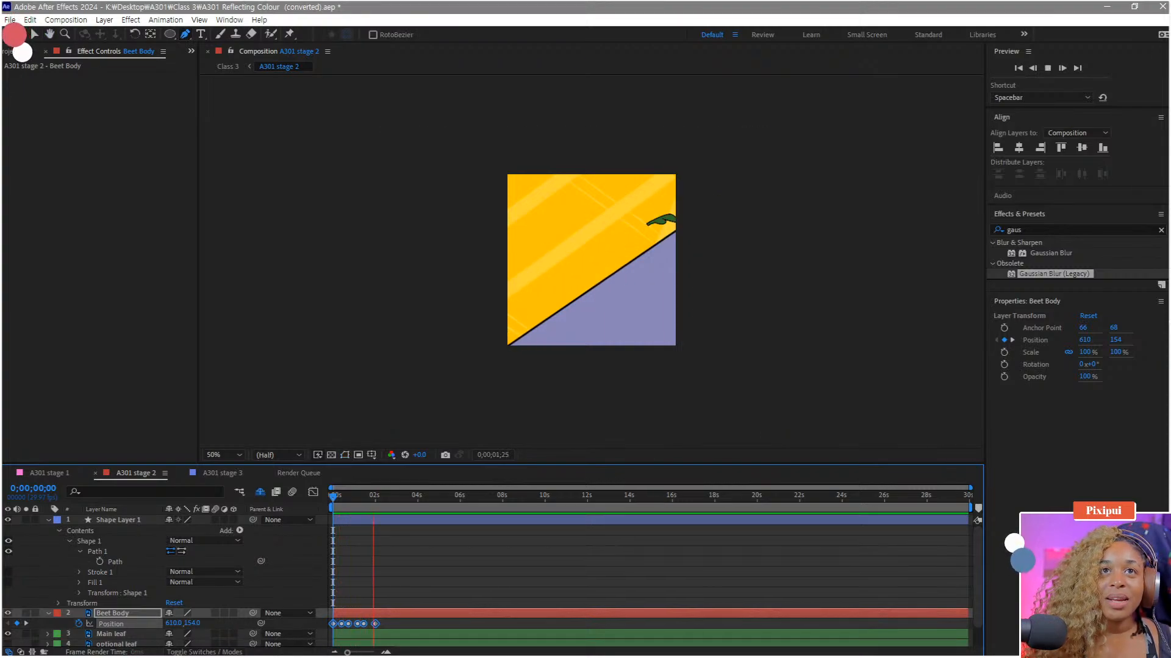
key(space)
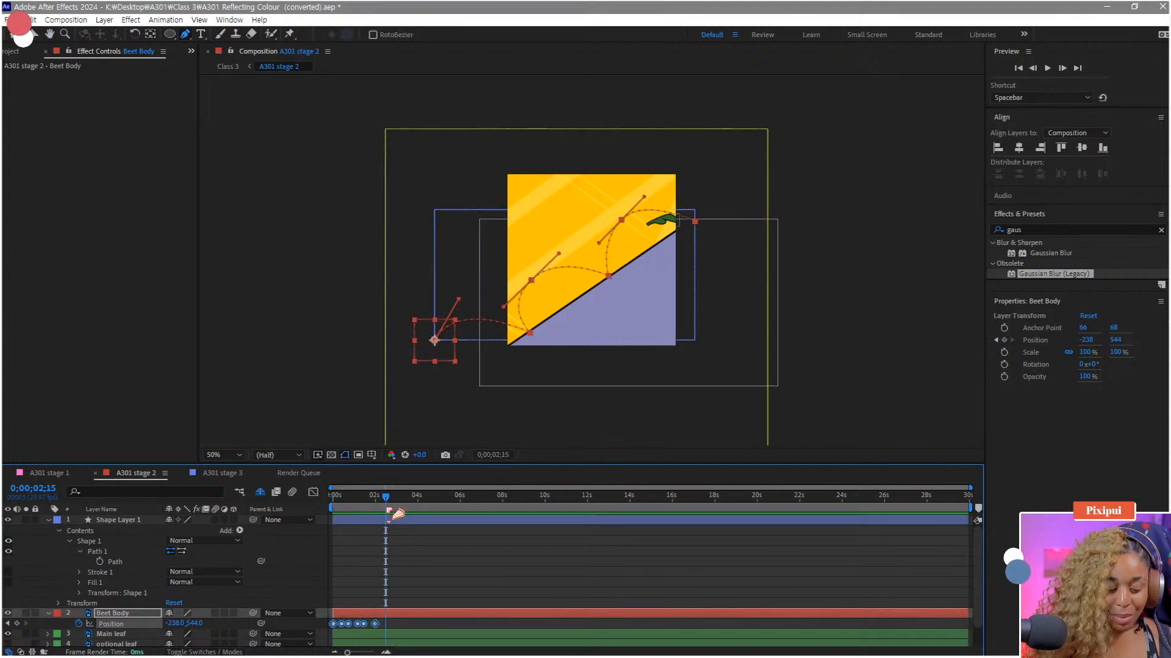
key(n)
key(Home)
key(space)
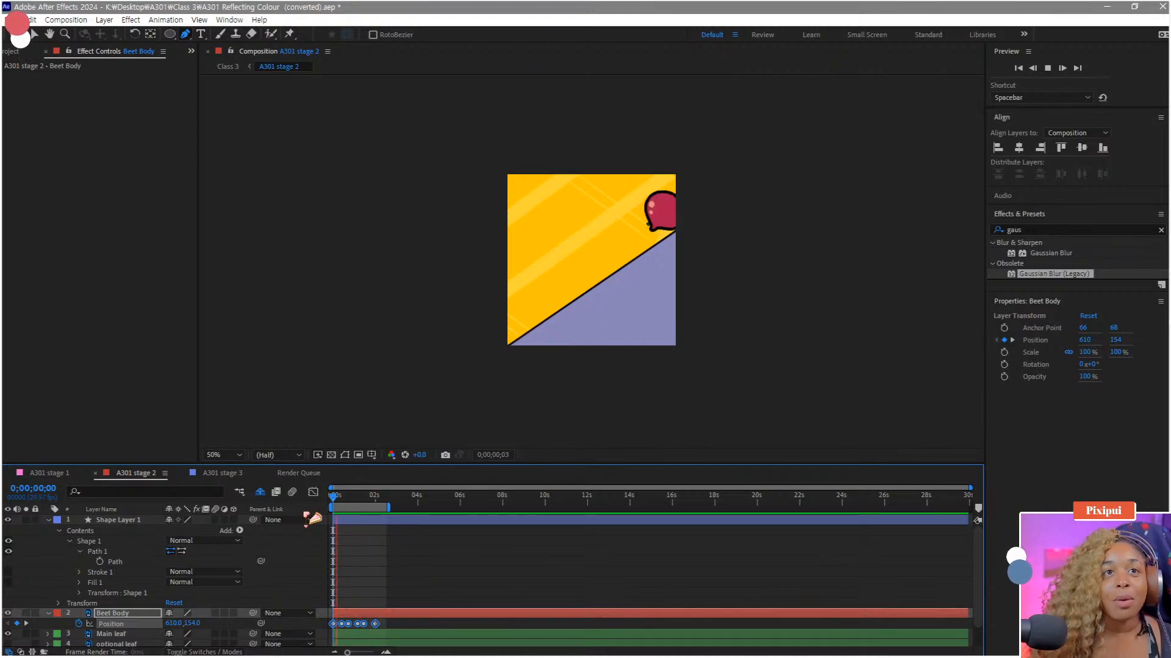
key(space)
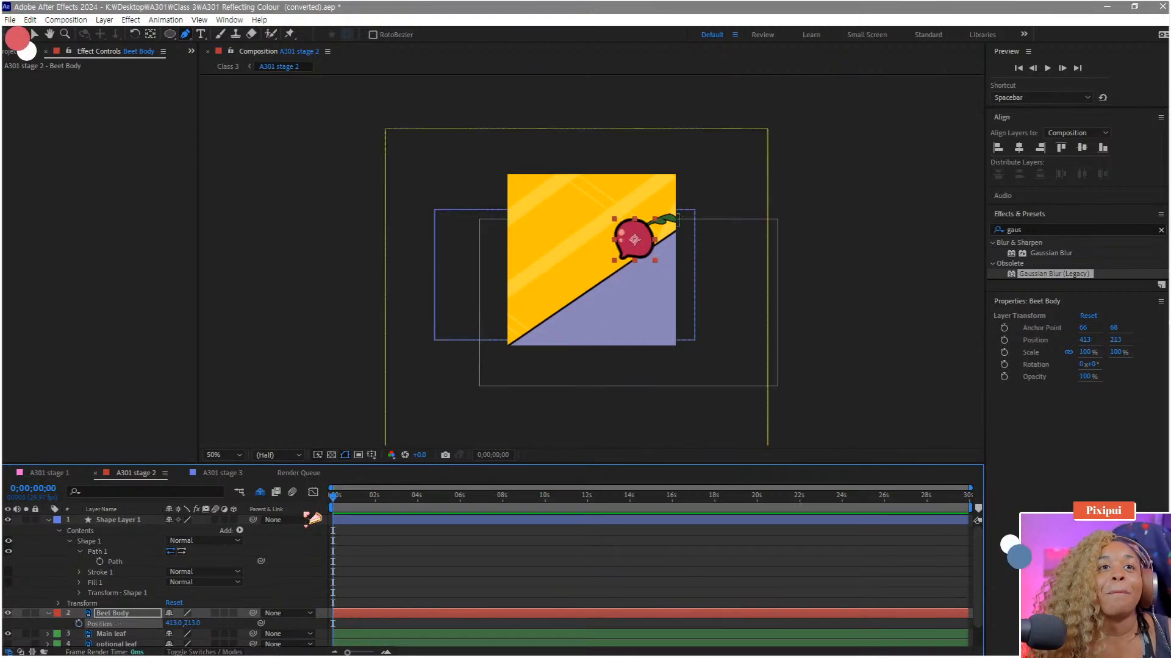
Step: Compare the Main leaf, optional leaf and optional leaf 2 layers on the beet, leaving only Main leaf visible
scroll(181, 611, down, 1)
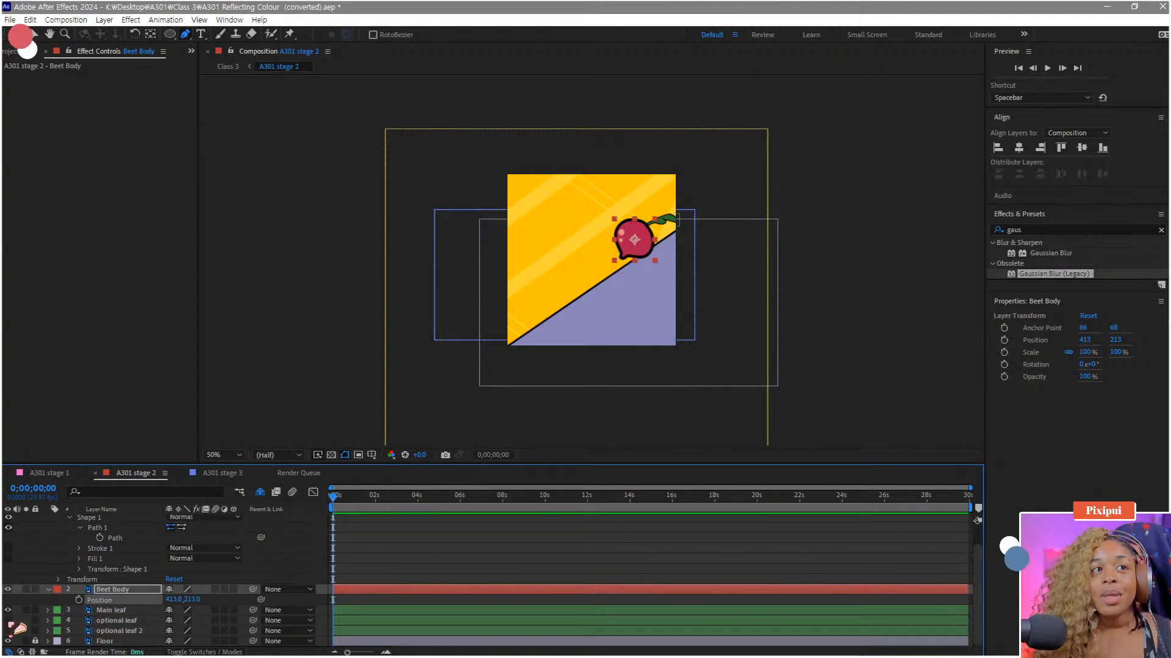
scroll(792, 152, up, 1)
drag(662, 257, 596, 330)
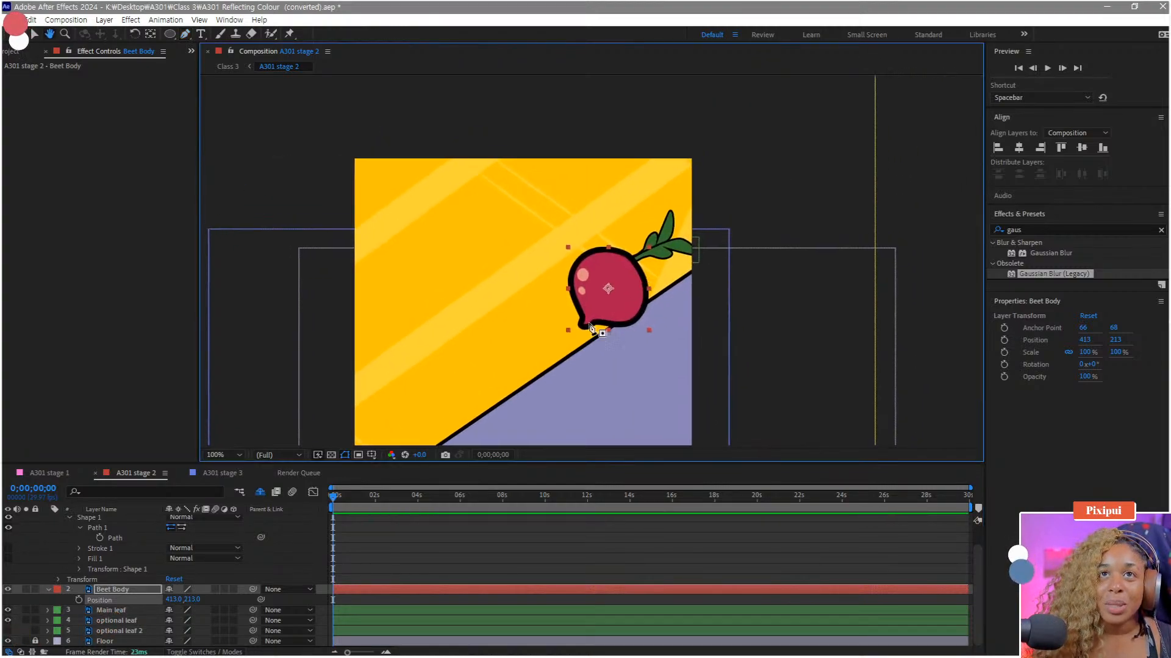
click(8, 630)
click(8, 620)
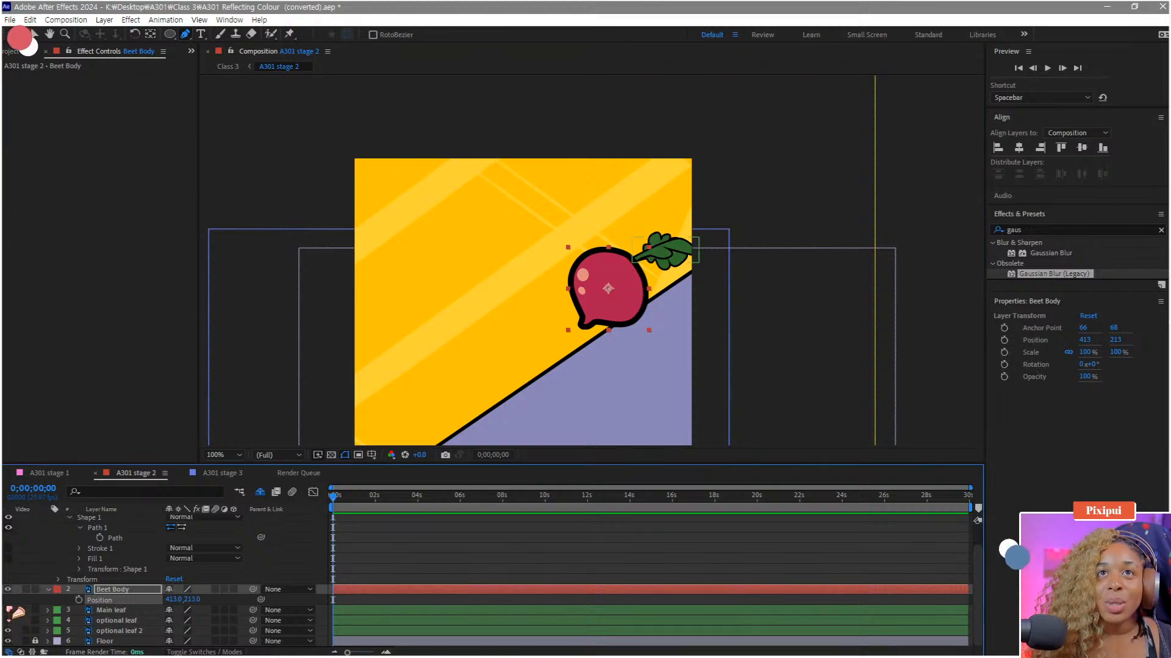
click(7, 609)
click(8, 610)
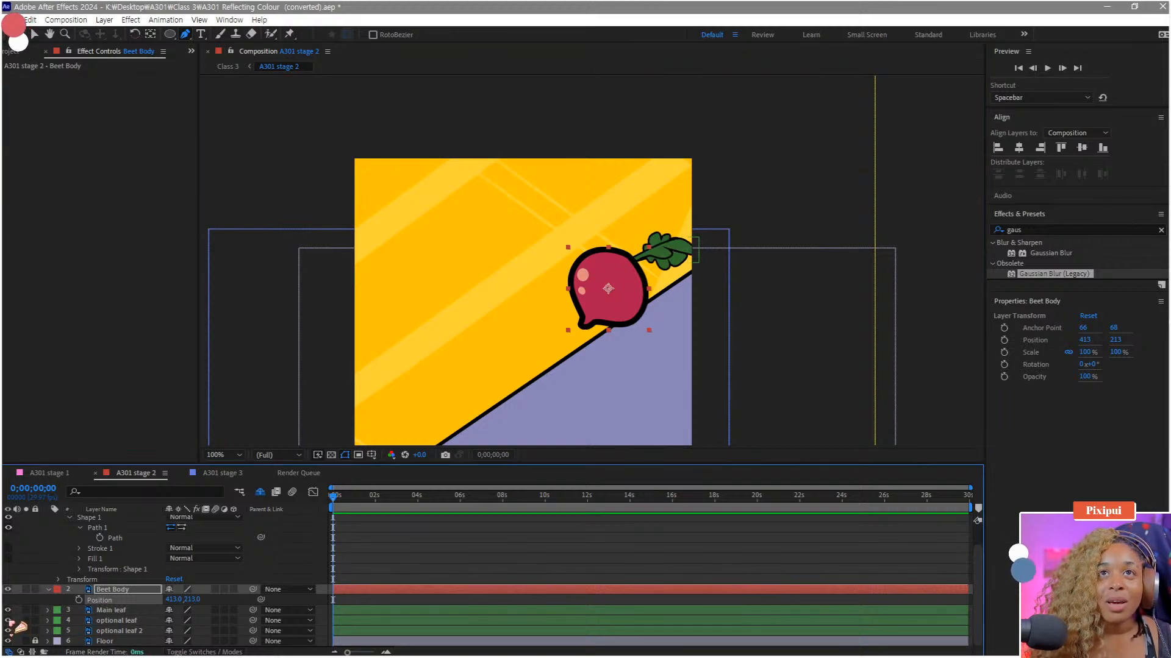
click(8, 620)
click(8, 631)
click(8, 610)
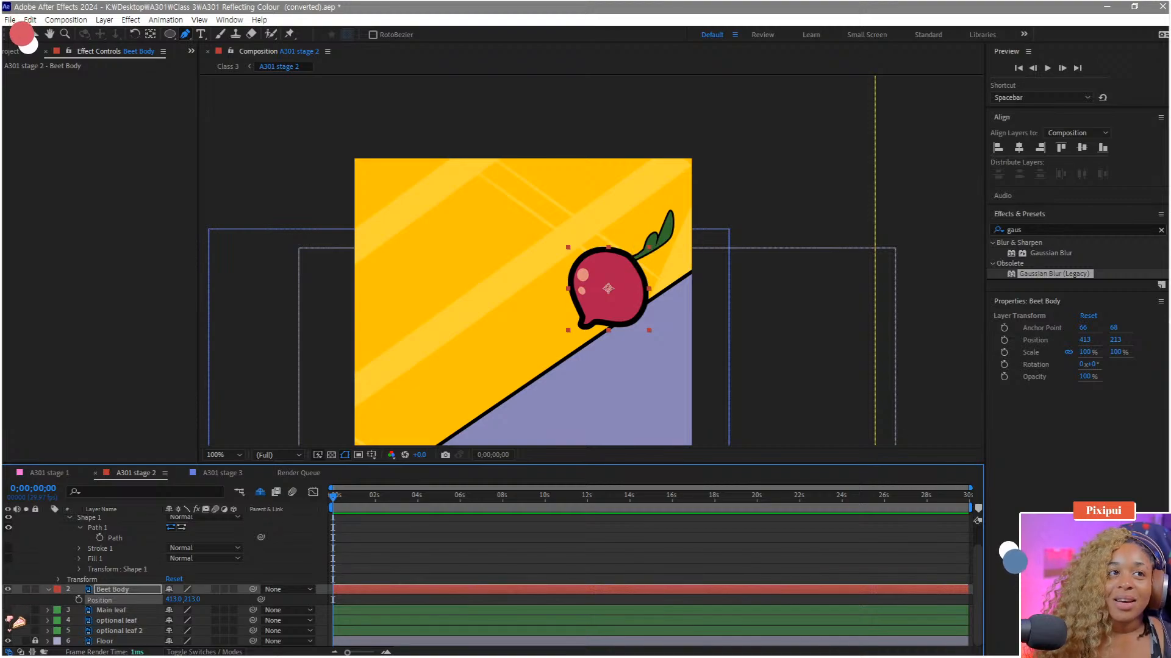
click(8, 620)
click(7, 609)
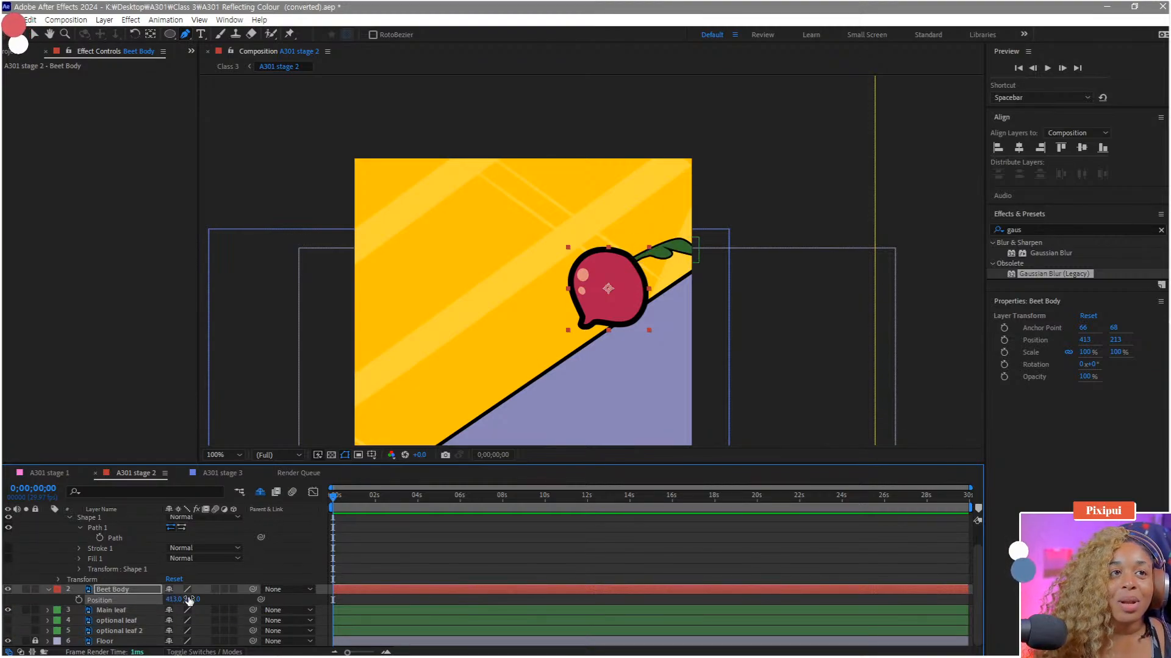
Step: Parent Main leaf to Beet Body and paste the path into Beet Body's Position, compressing its keyframes to end at about 0;00;01;06
drag(254, 611, 121, 591)
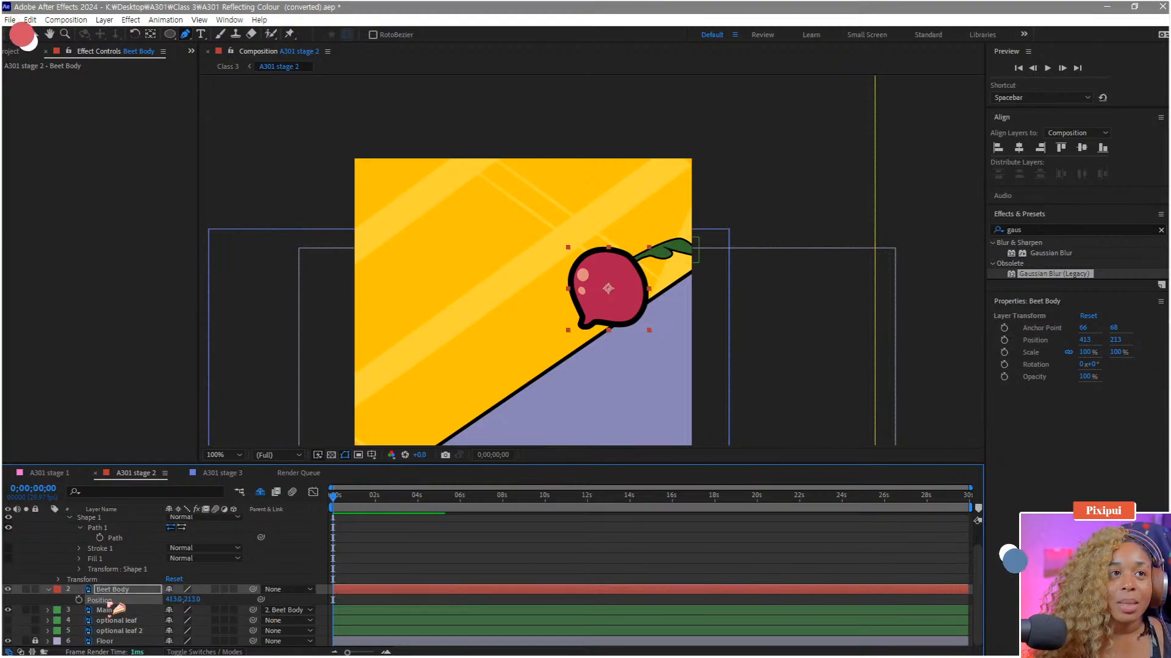
key(ctrl+v)
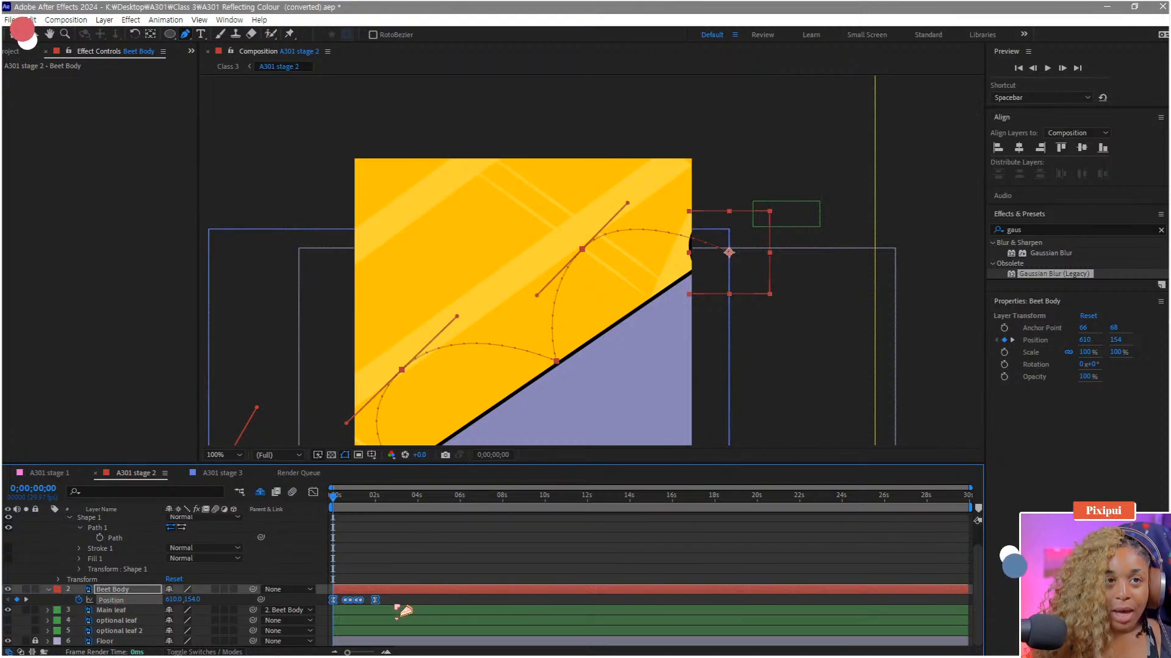
drag(374, 601, 359, 601)
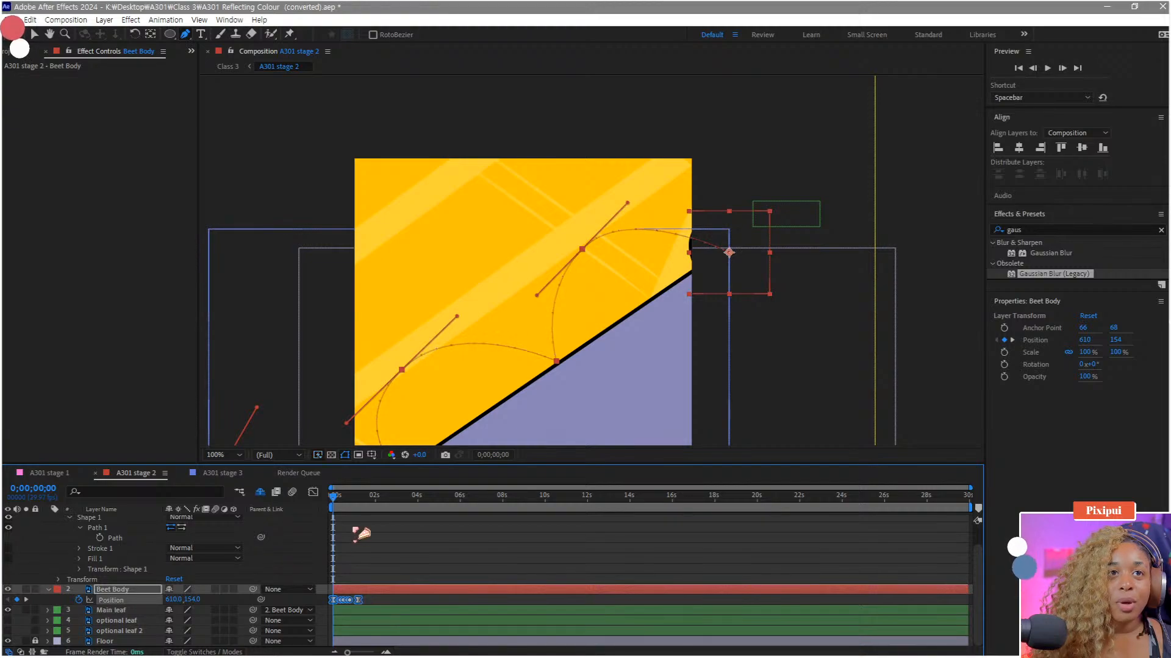
Step: End the work area at 0;00;01;19 and magnify the timeline so Beet Body's Position keyframes are spread out
click(368, 507)
key(n)
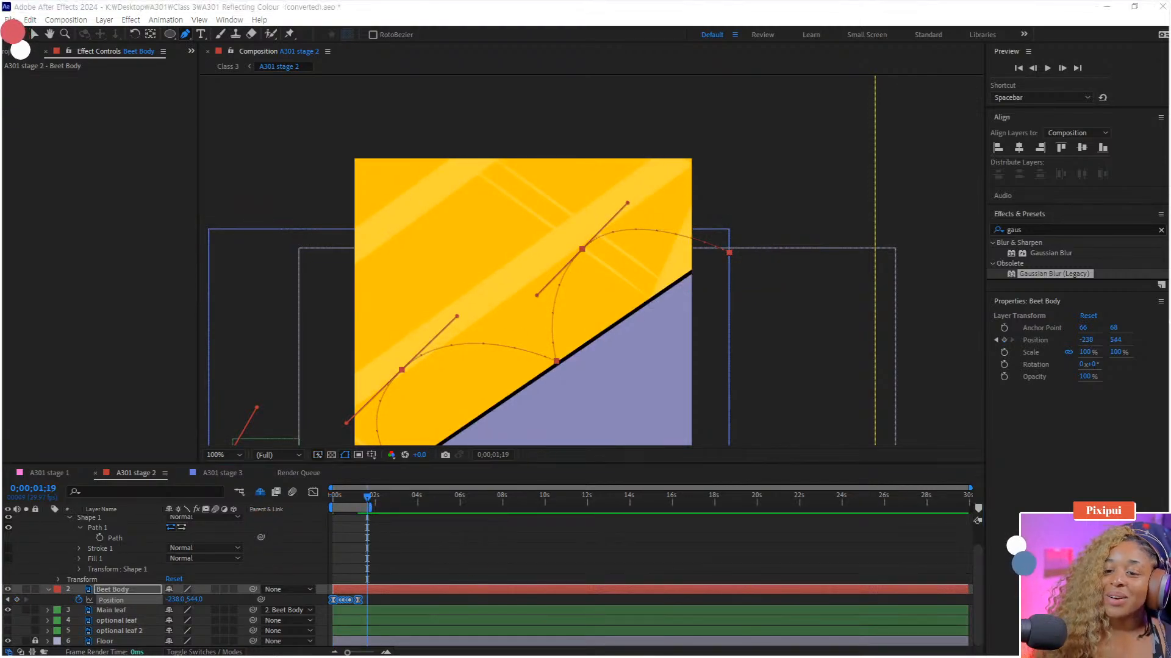
drag(584, 191, 638, 123)
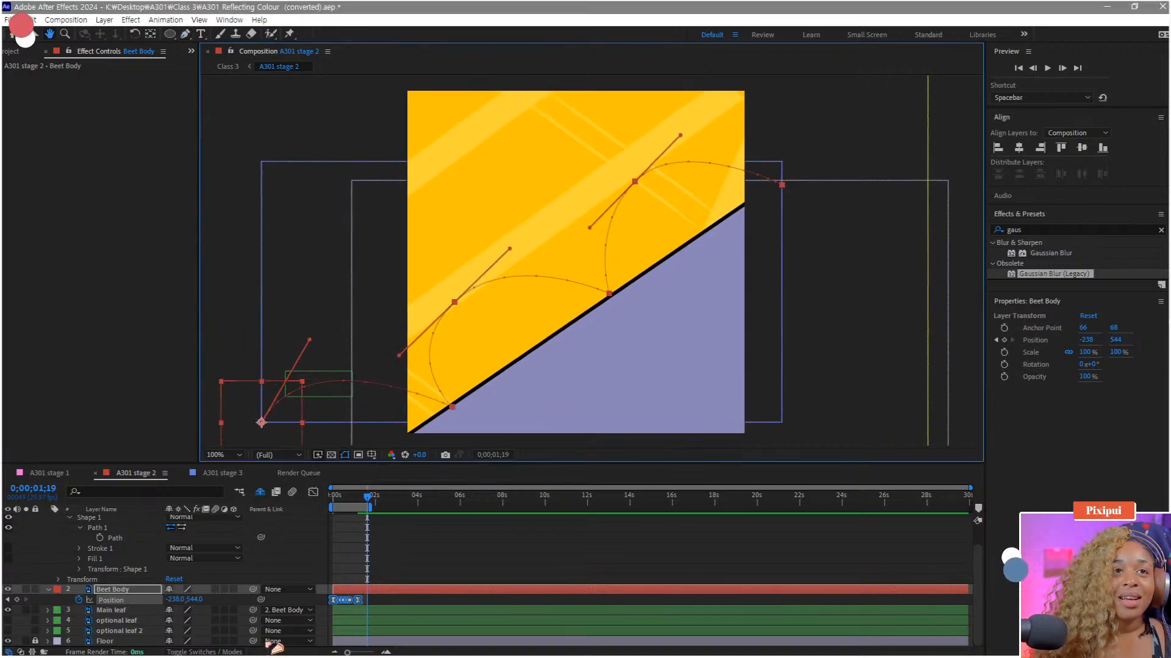
scroll(364, 595, up, 3)
drag(450, 652, 369, 652)
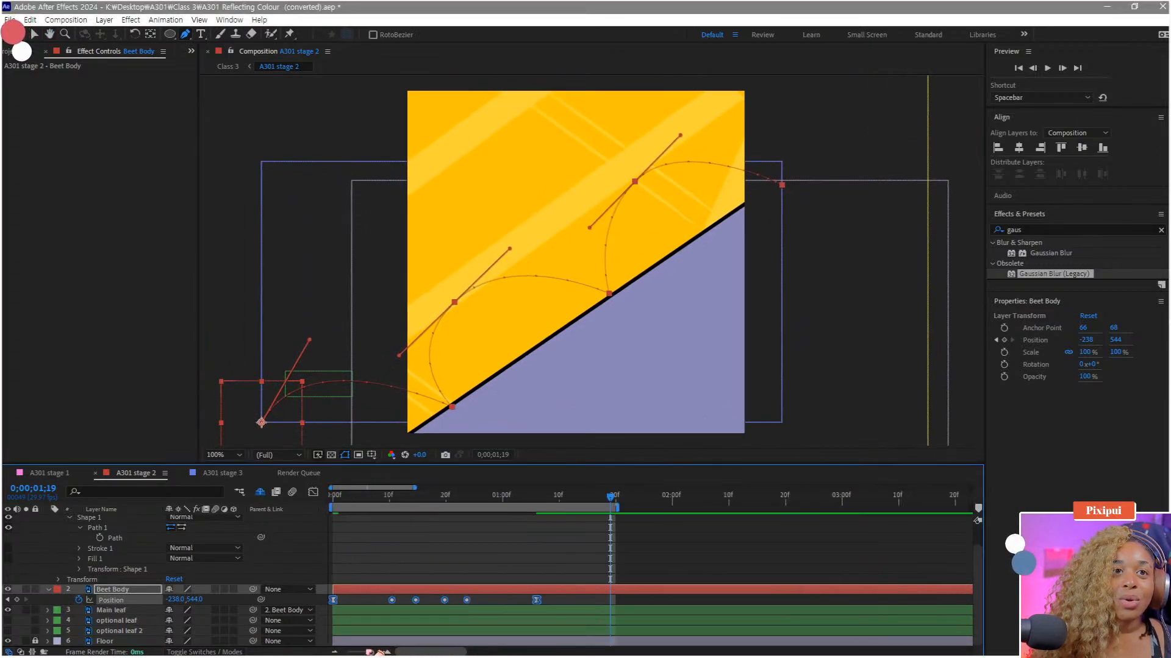
scroll(181, 577, up, 1)
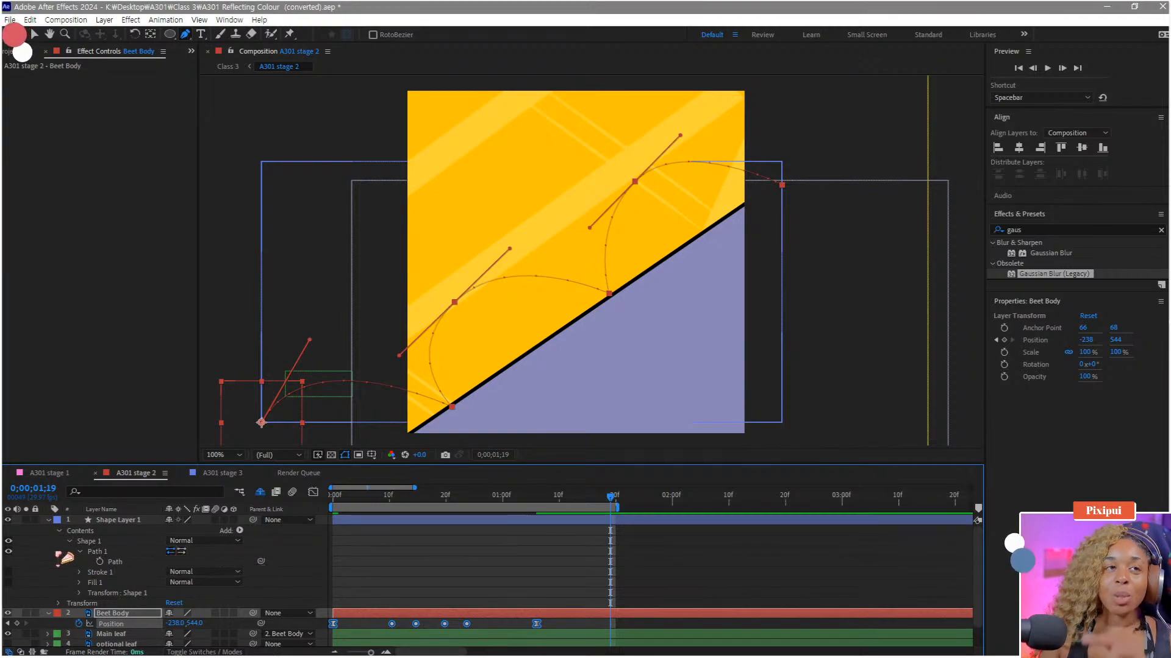
Step: Collapse Shape Layer 1's properties and preview the beet's bounce from the first frame
click(49, 520)
drag(401, 499, 292, 511)
scroll(671, 277, down, 1)
scroll(698, 267, up, 1)
scroll(699, 269, down, 1)
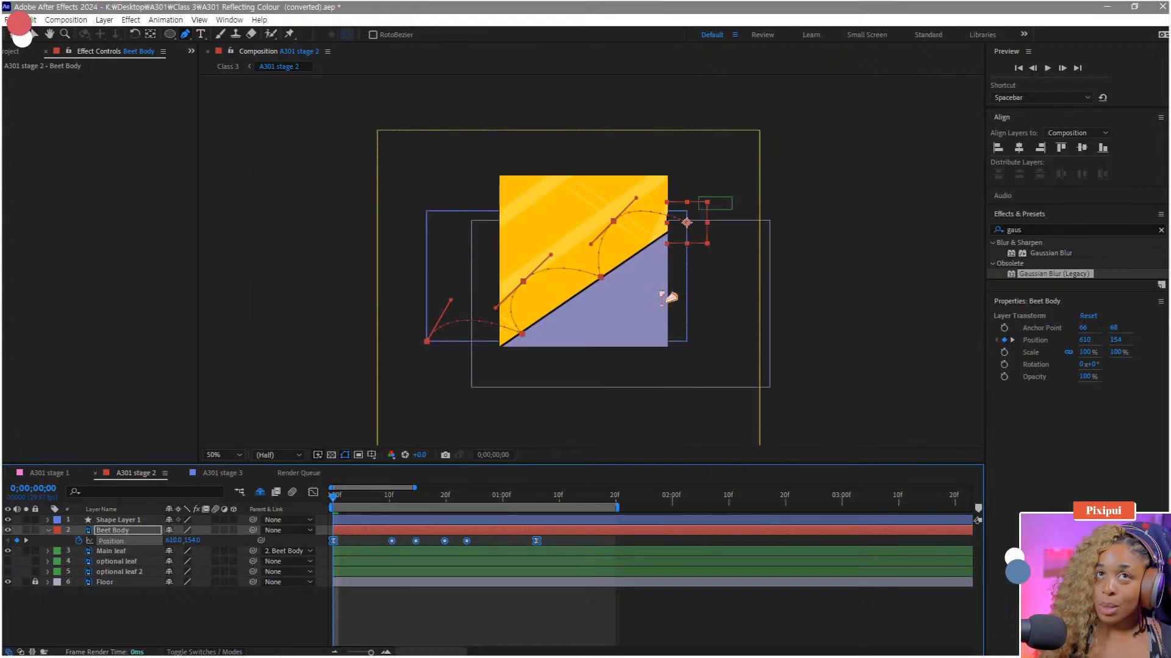
key(space)
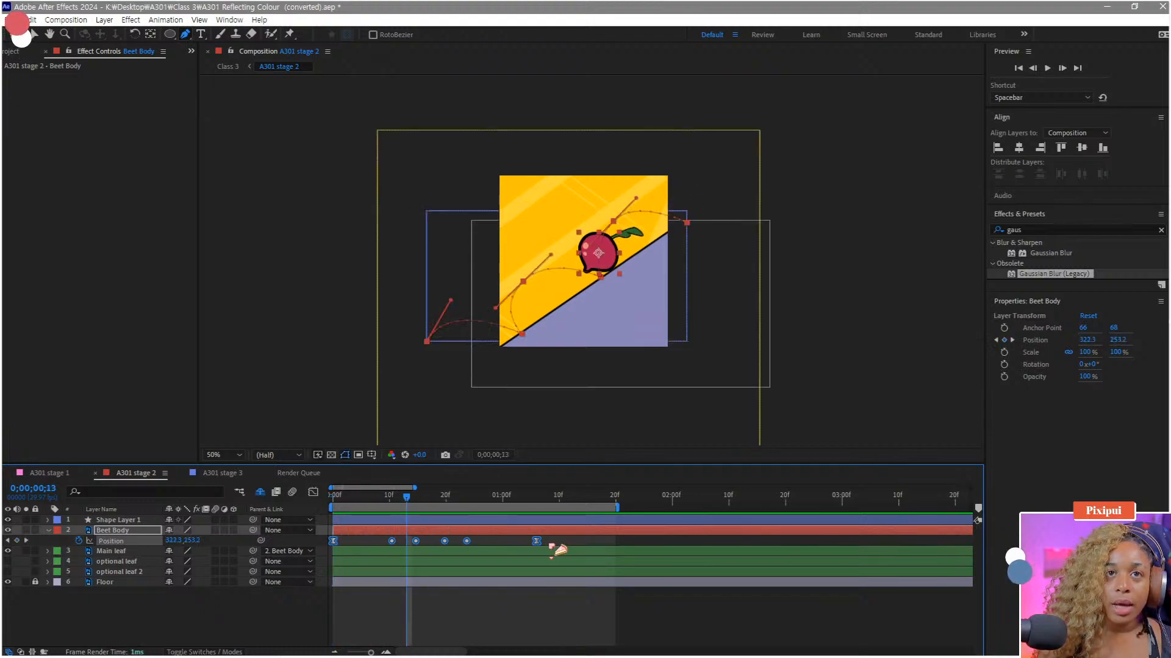
Step: Stretch Beet Body's Position keyframes proportionally to end at about 0;00;01;17, preview the bounce and deselect the keyframes
drag(538, 542, 600, 542)
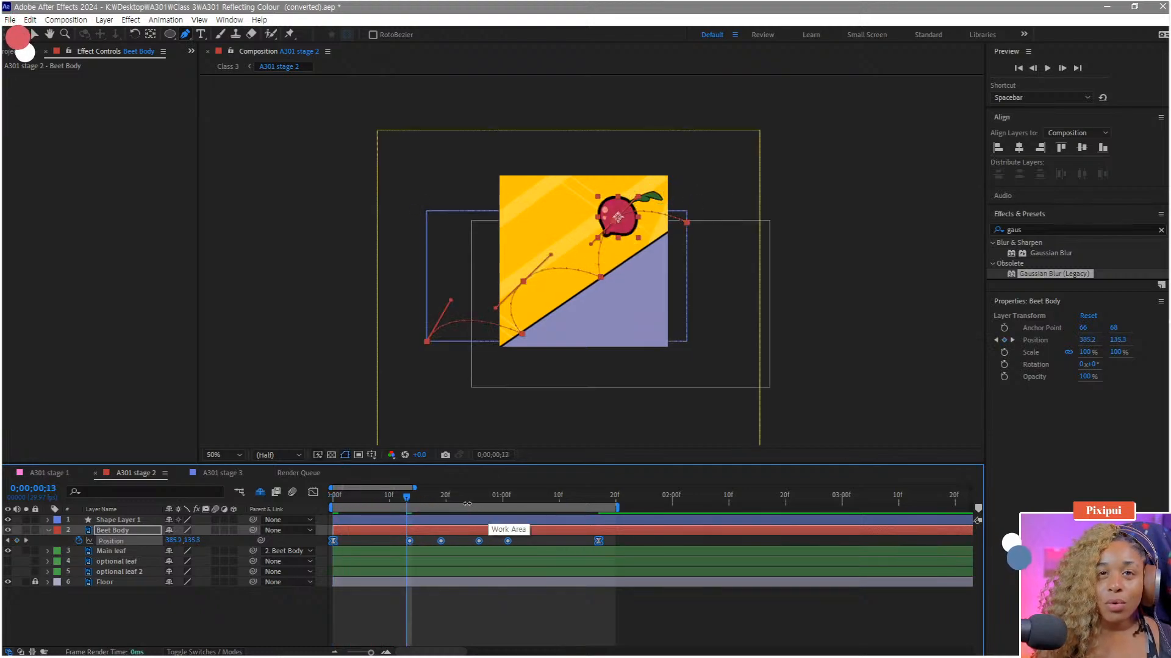
key(space)
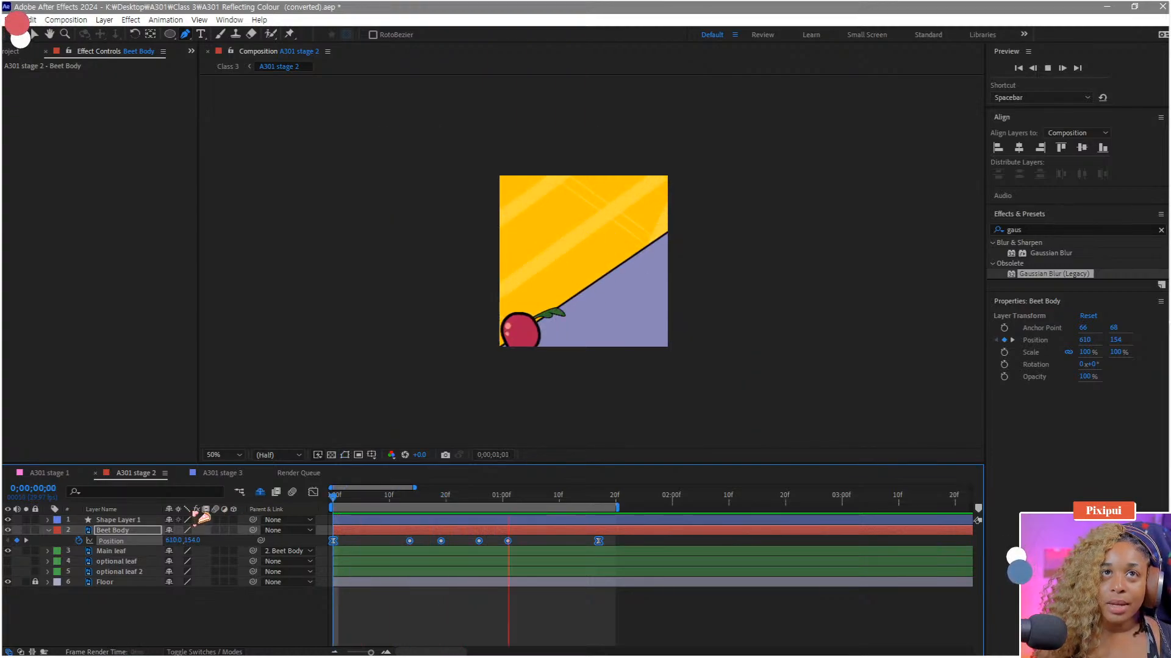
click(384, 542)
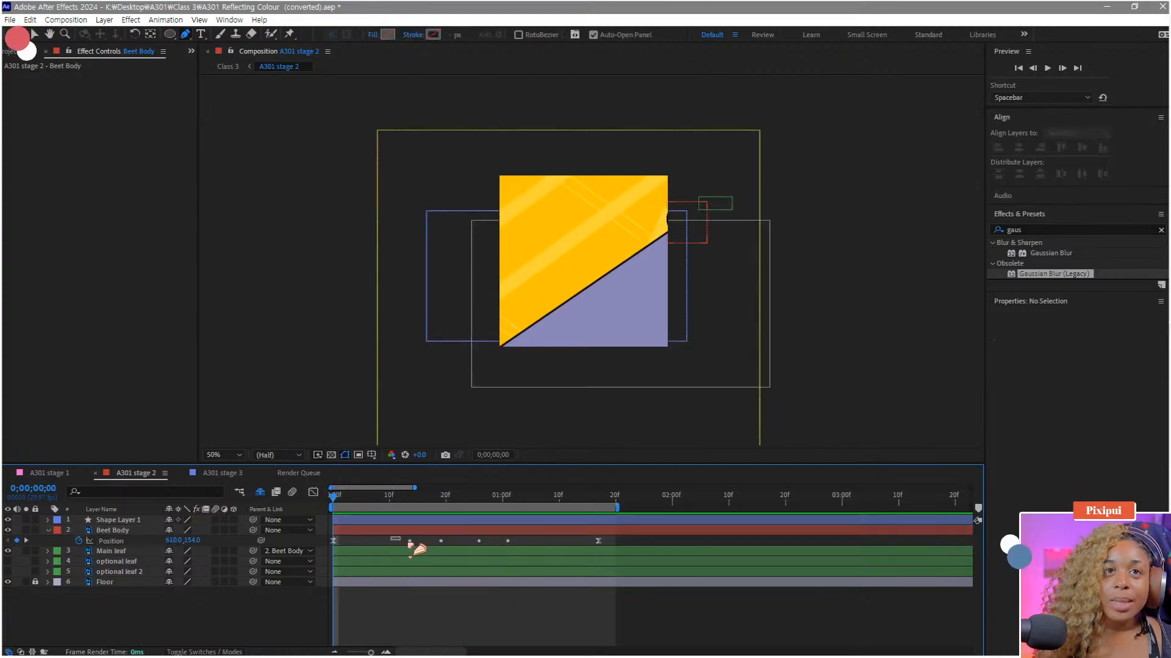
Step: Move Beet Body's second Position keyframe to about 0;00;00;11 and the fifth to about 0;00;01;04, and preview the timing
drag(410, 542, 396, 541)
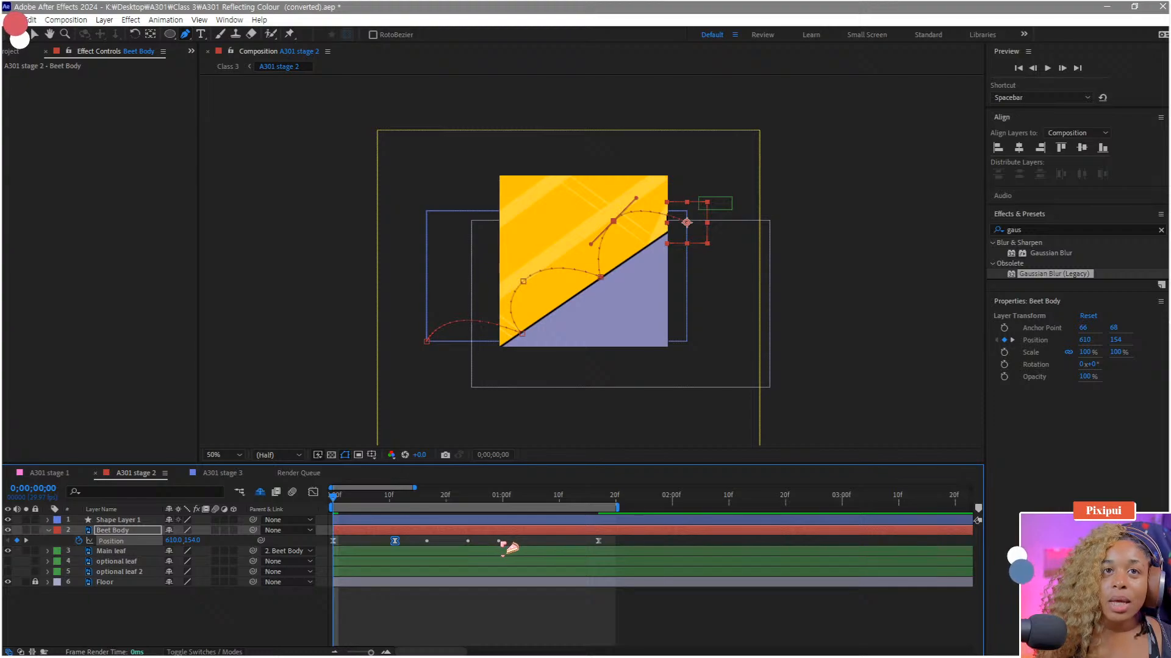
drag(500, 541, 525, 542)
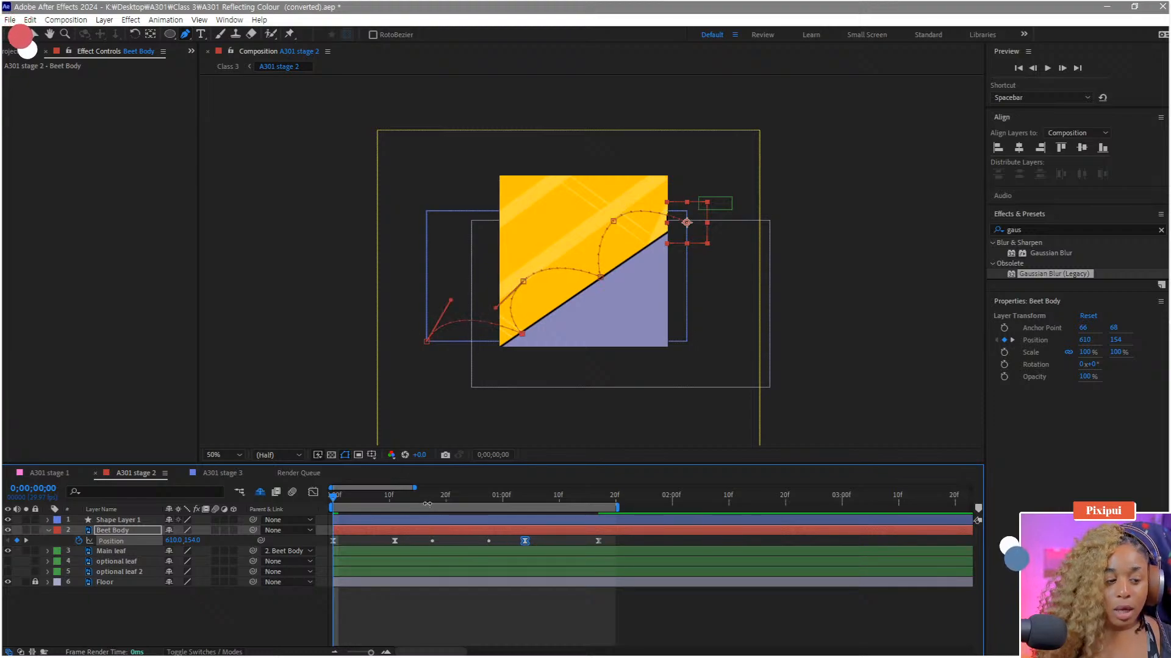
key(space)
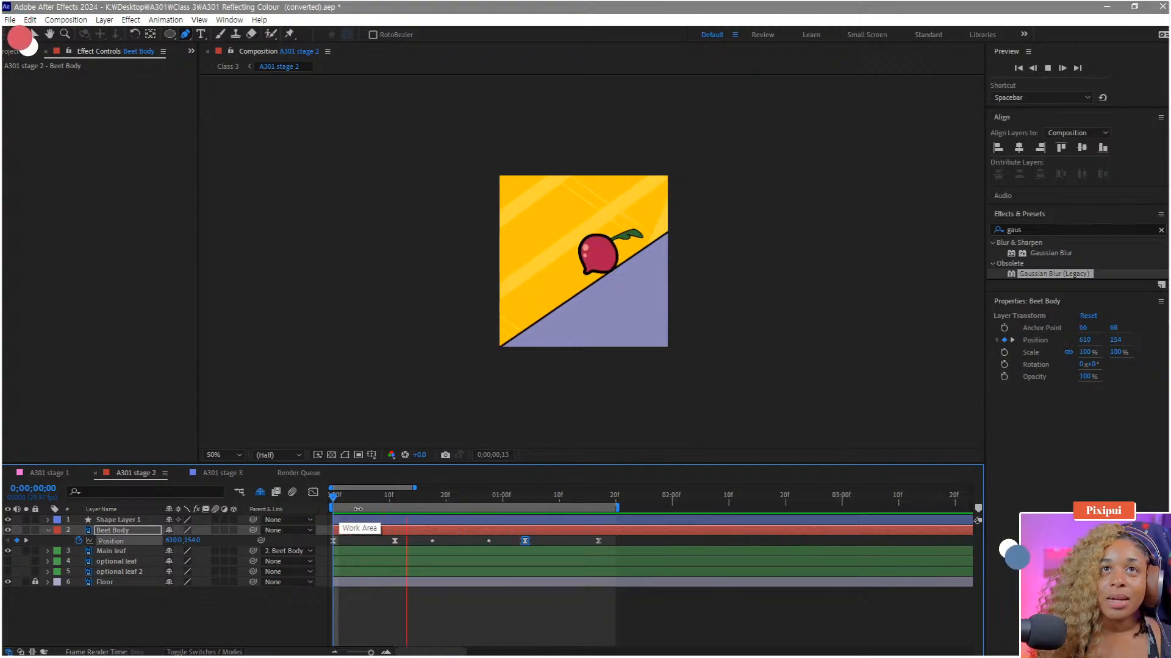
key(space)
Step: Retime Beet Body's third Position keyframe to about 0;00;00;19 and the fourth to about 0;00;00;26, and preview from the start
drag(432, 541, 480, 542)
key(Home)
key(space)
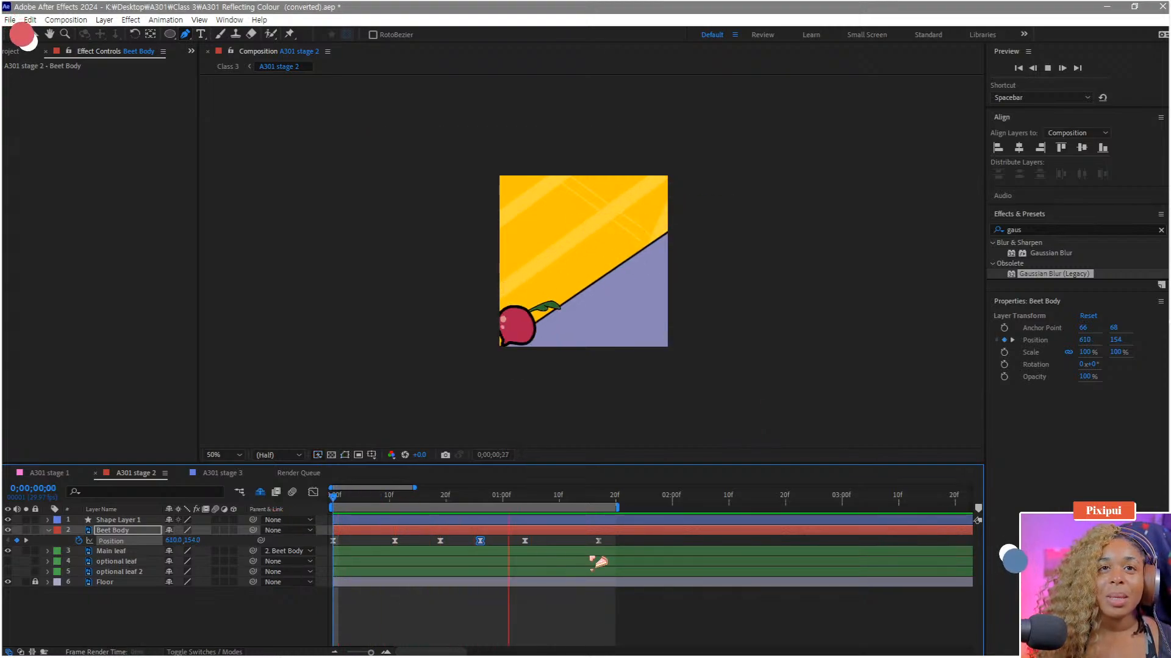
Step: Compress Beet Body's Position keyframes proportionally to end at about 0;00;01;05, and preview the faster bounce from the first frame
key(space)
drag(617, 537, 255, 554)
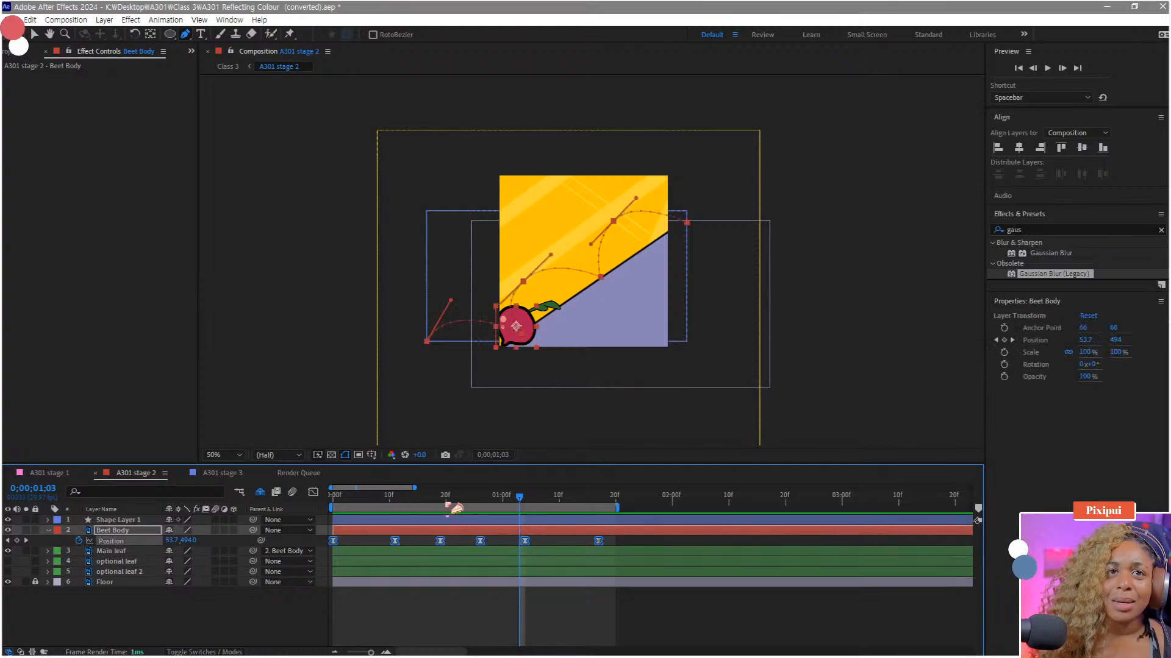
drag(414, 497, 395, 495)
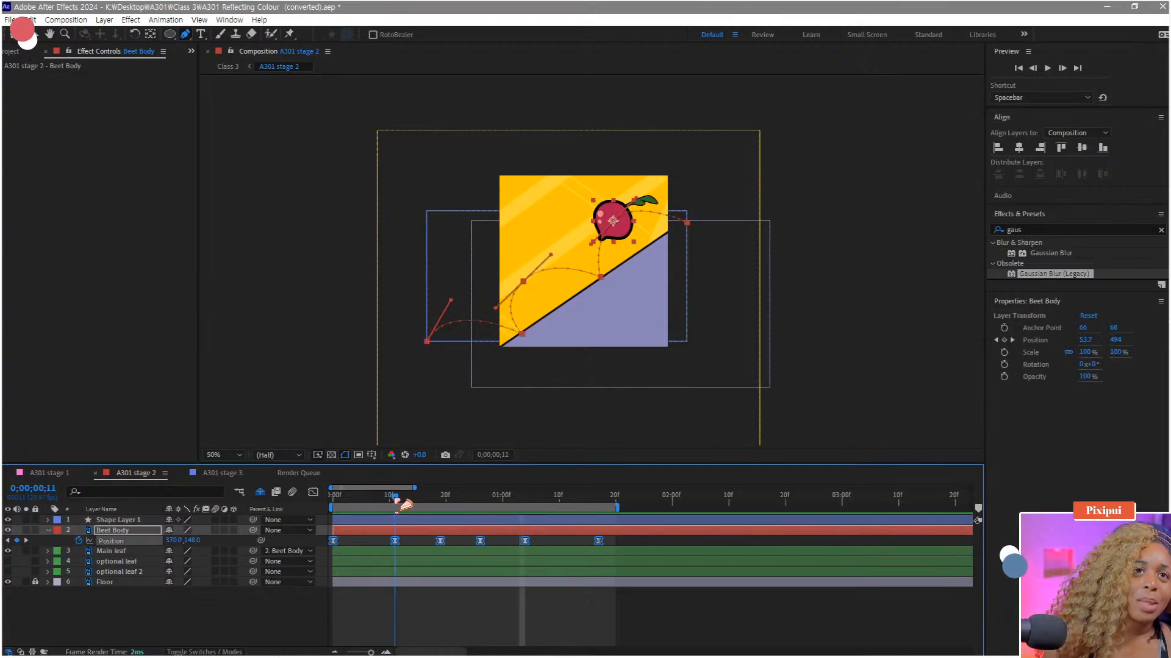
drag(615, 539, 383, 546)
drag(600, 543, 531, 542)
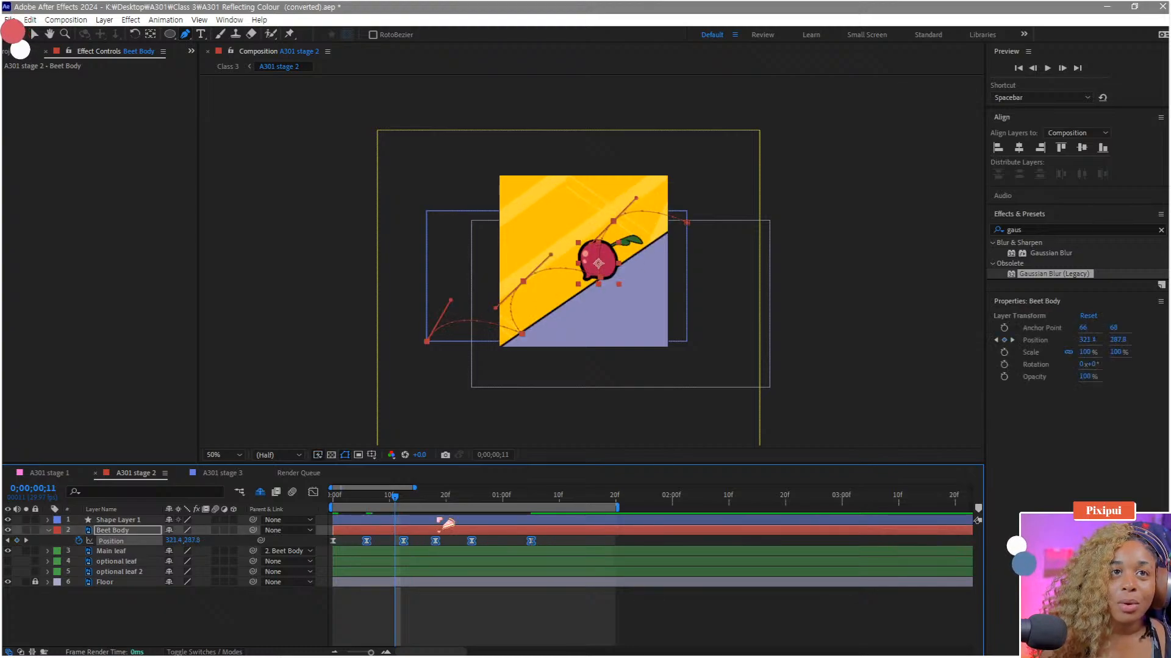
drag(369, 496, 281, 510)
key(space)
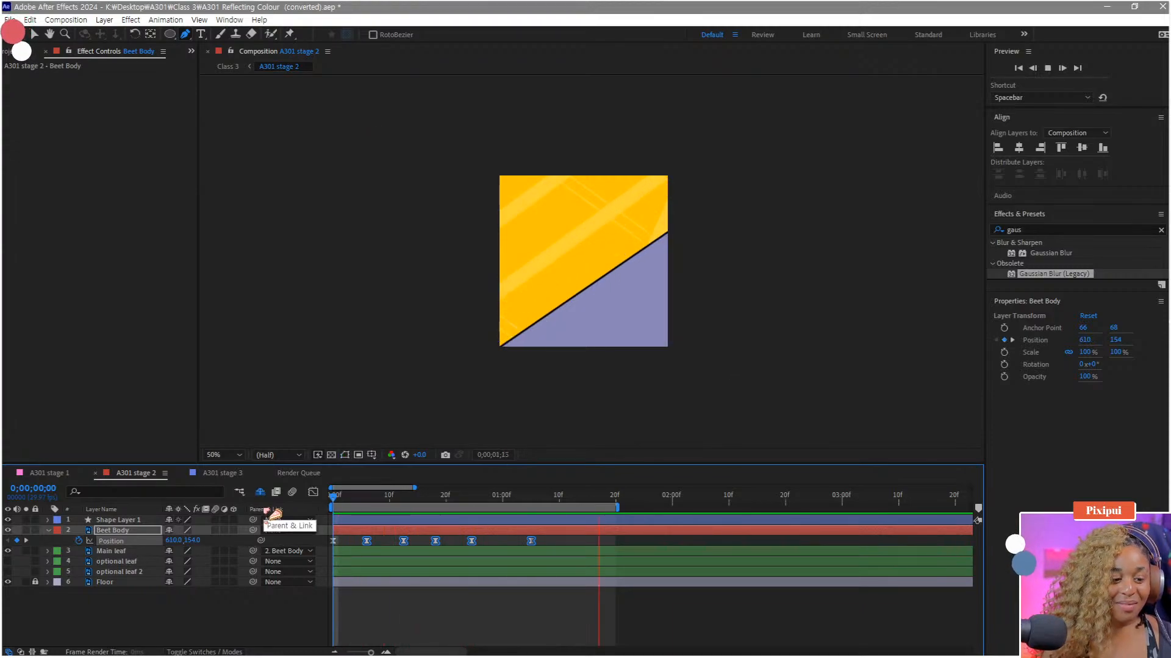
key(space)
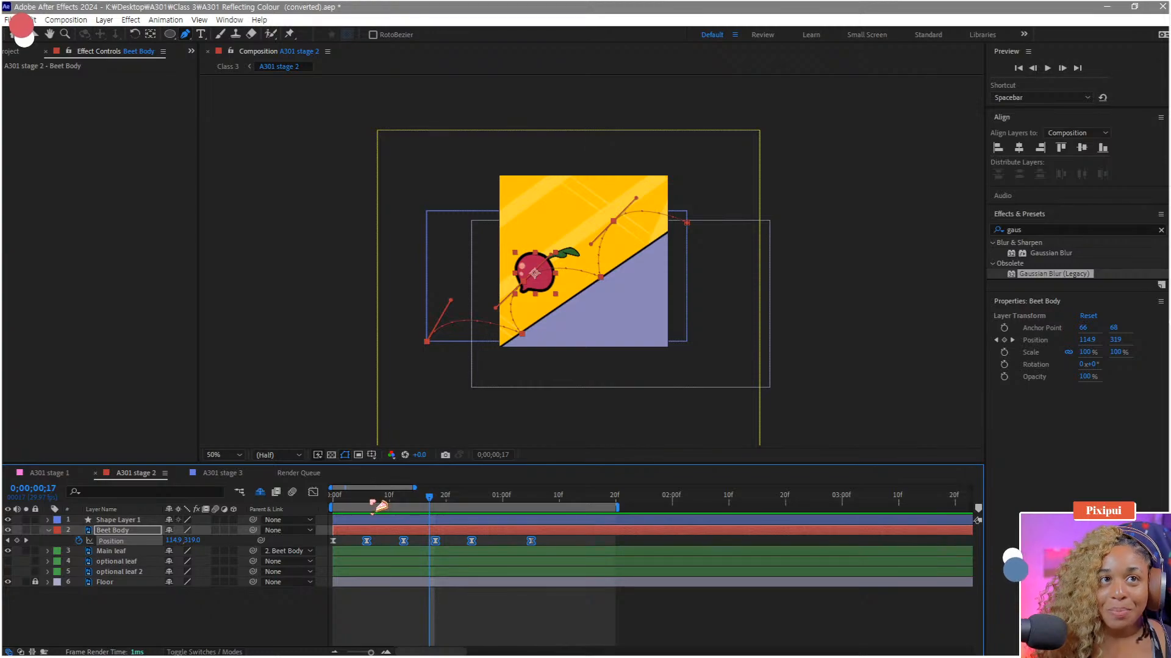
Step: Create a Rotation keyframe of 35° on Beet Body at the first frame, with its Position keyframes shown alongside
drag(332, 503, 411, 501)
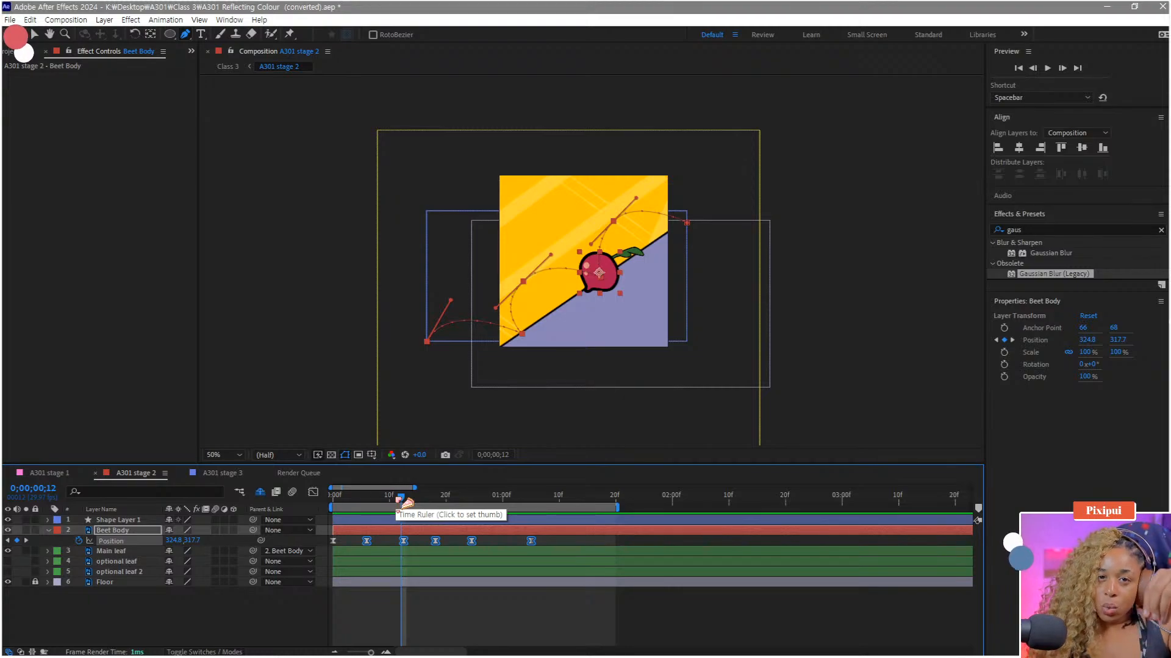
click(140, 534)
key(r)
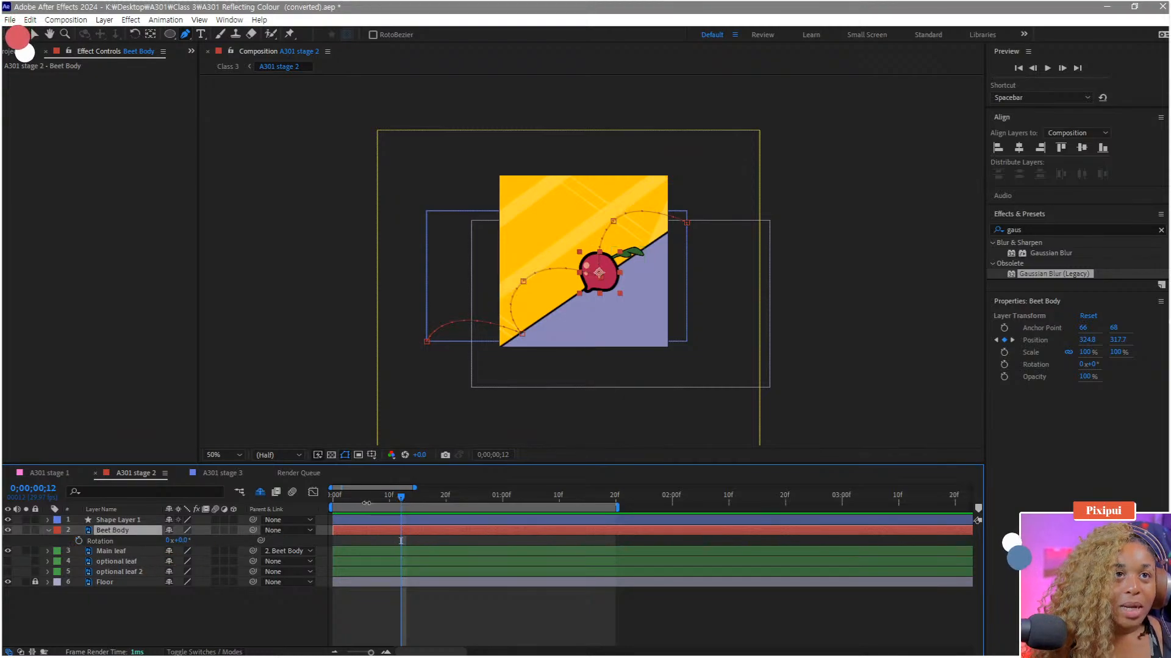
drag(369, 501, 133, 552)
click(79, 541)
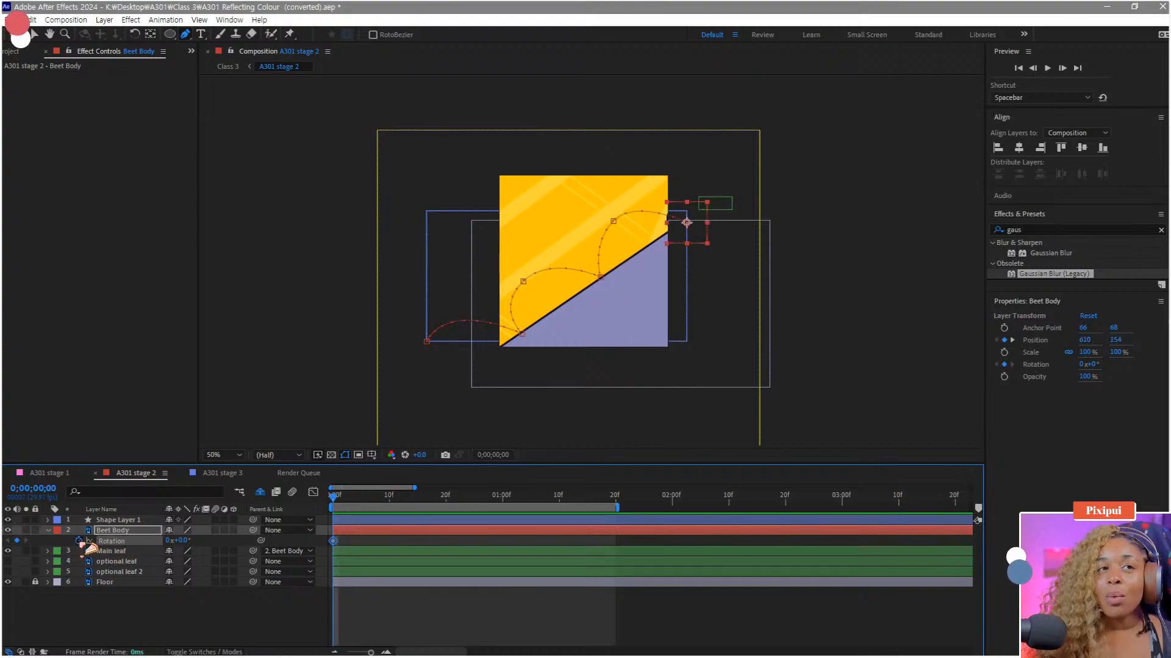
key(shift+p)
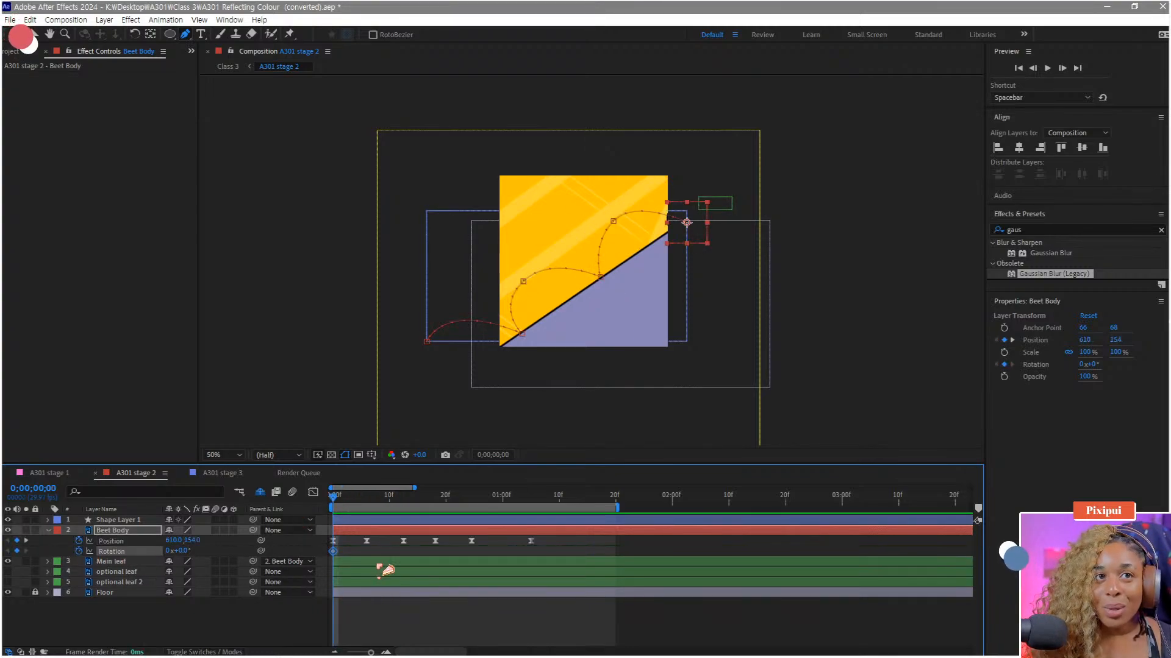
click(367, 497)
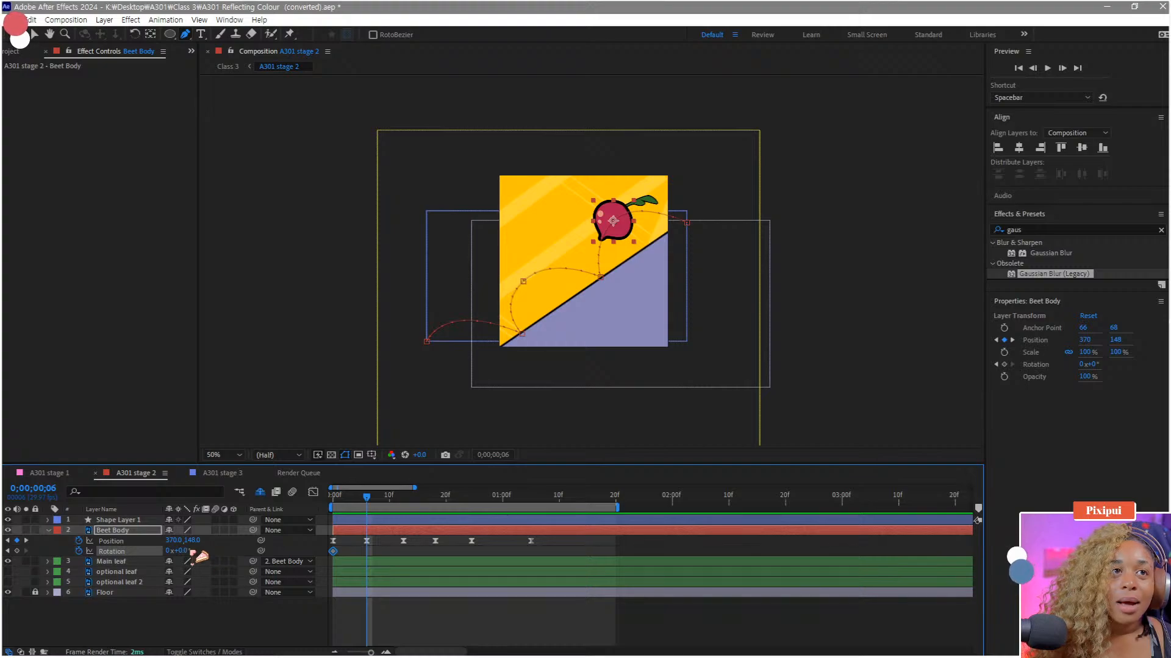
click(331, 498)
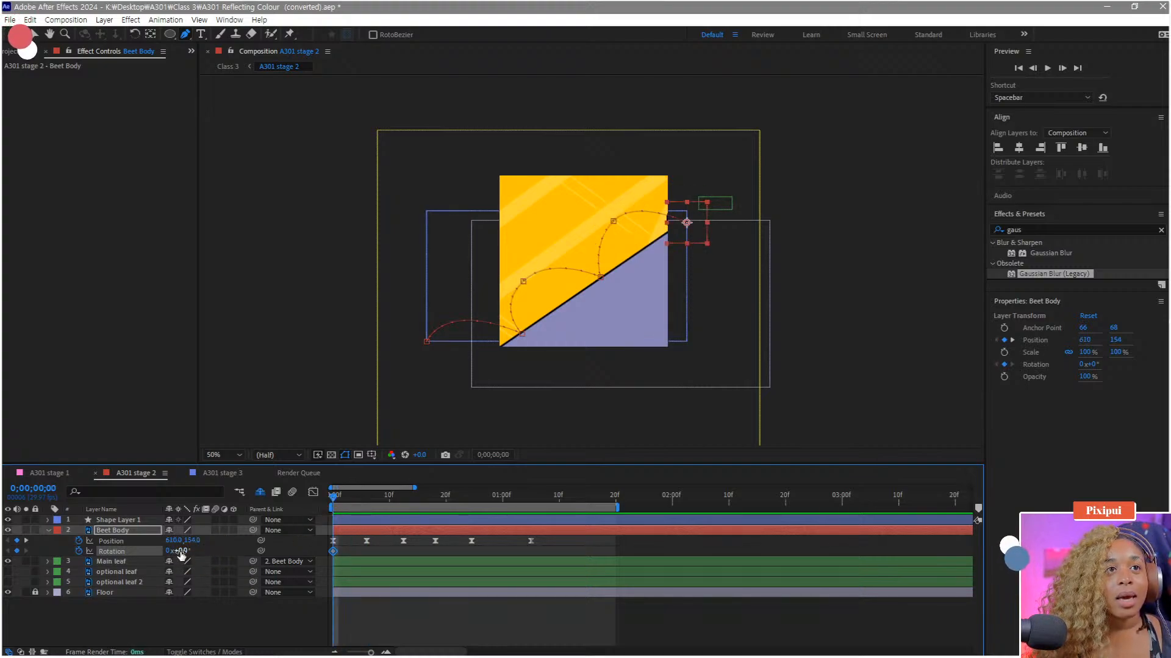
drag(181, 553, 221, 550)
Step: Key Beet Body's Rotation at -170° on 0;00;00;12 and at -342° on 0;00;00;18
drag(353, 503, 410, 504)
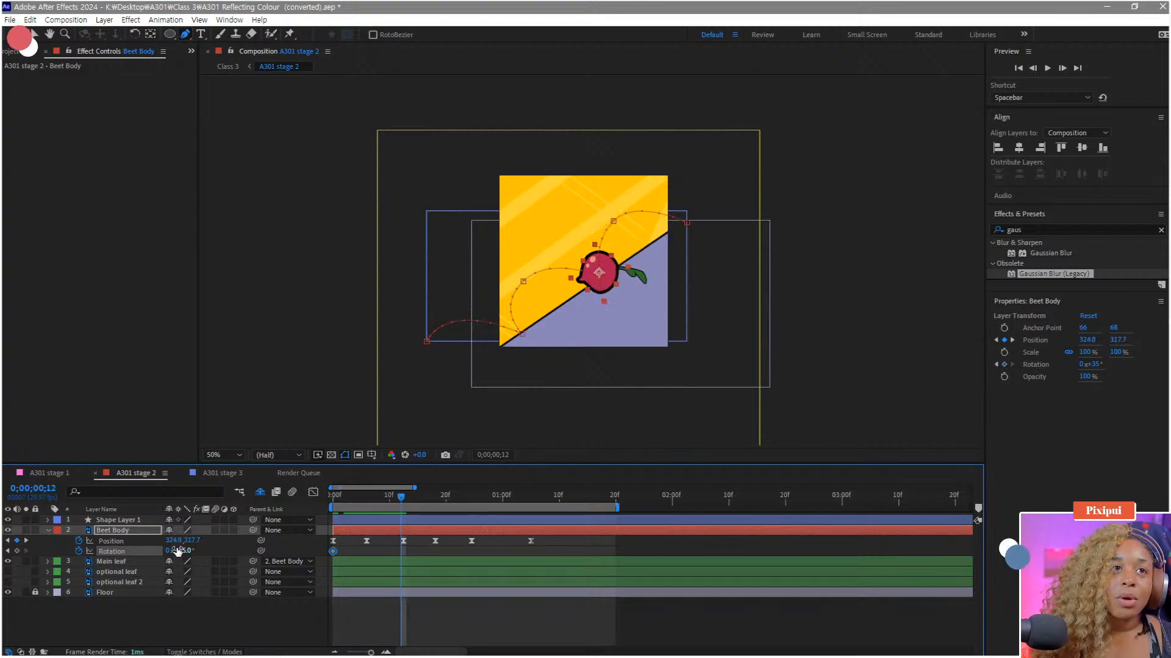
drag(180, 551, 90, 580)
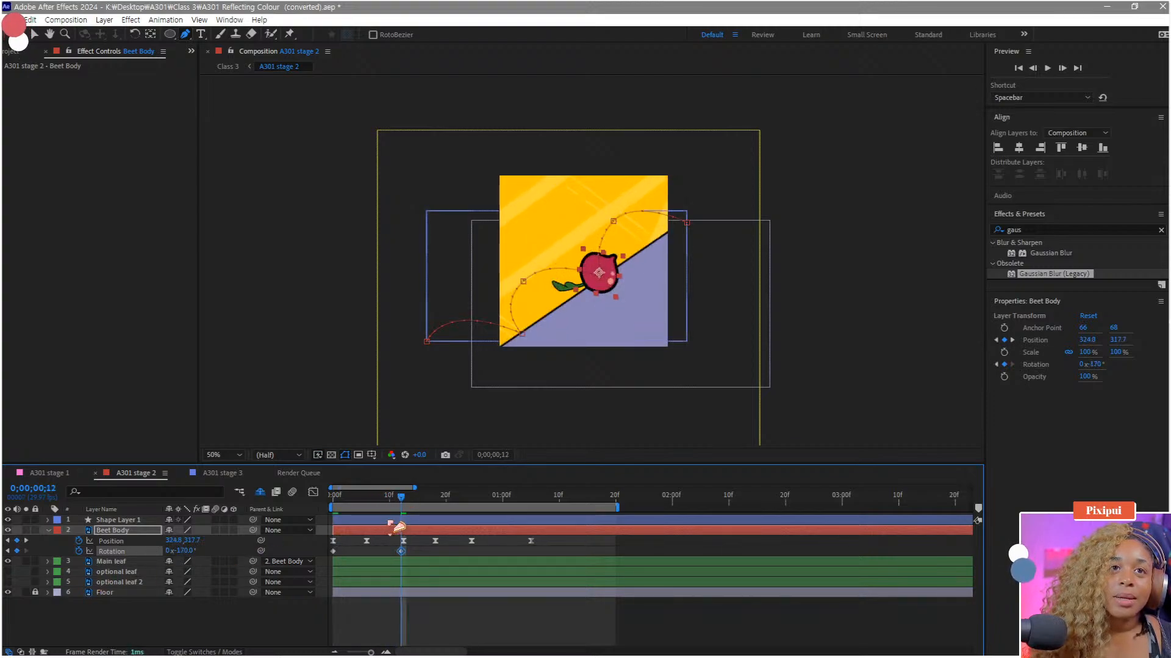
drag(451, 504, 445, 508)
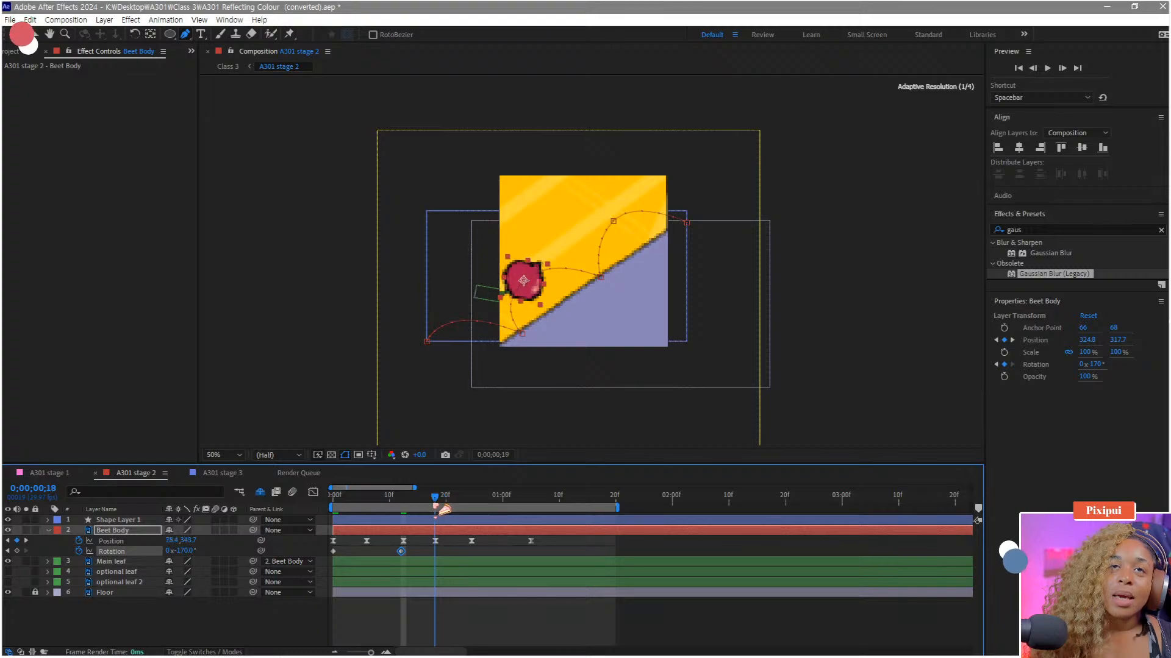
drag(186, 554, 117, 594)
Step: Key Beet Body's Rotation at -1x-106° on 0;00;00;24 and at -1x-256° on 0;00;01;04
drag(452, 501, 468, 502)
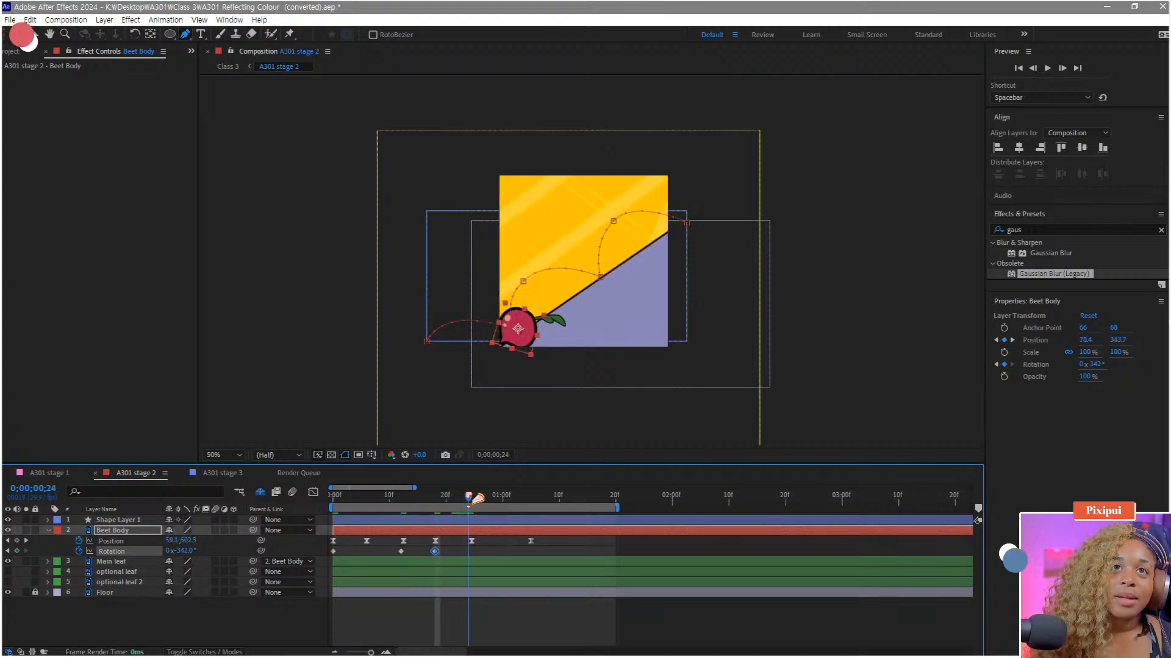
mouse_move(175, 551)
mouse_down()
mouse_move(147, 560)
mouse_move(183, 567)
mouse_up()
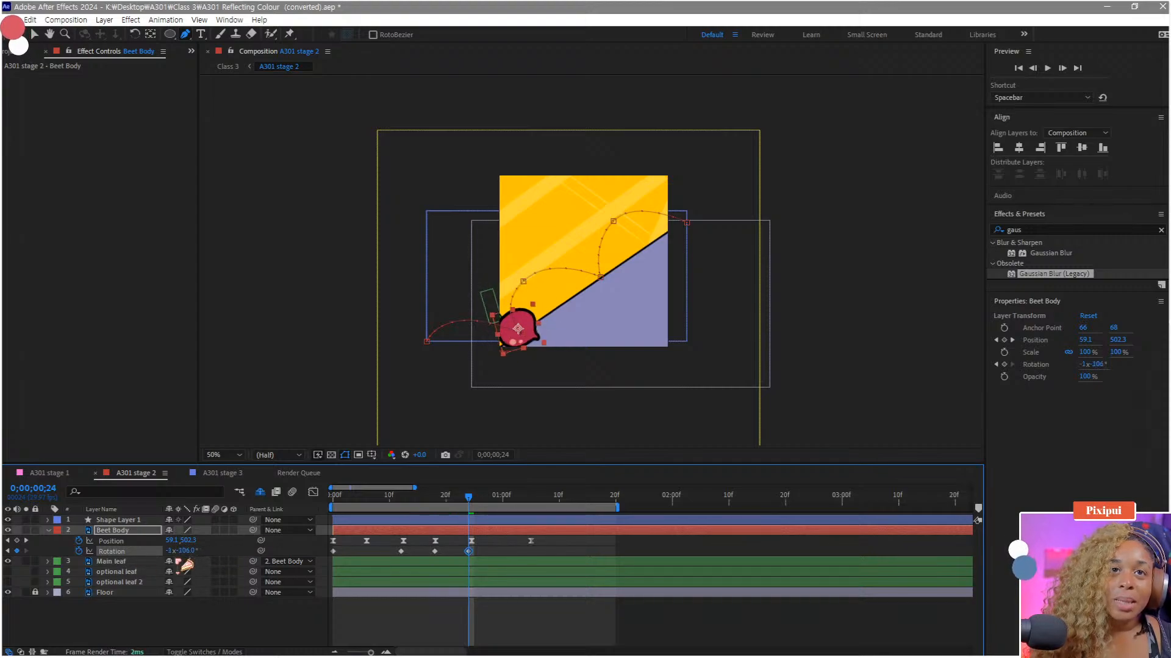
drag(506, 501, 525, 501)
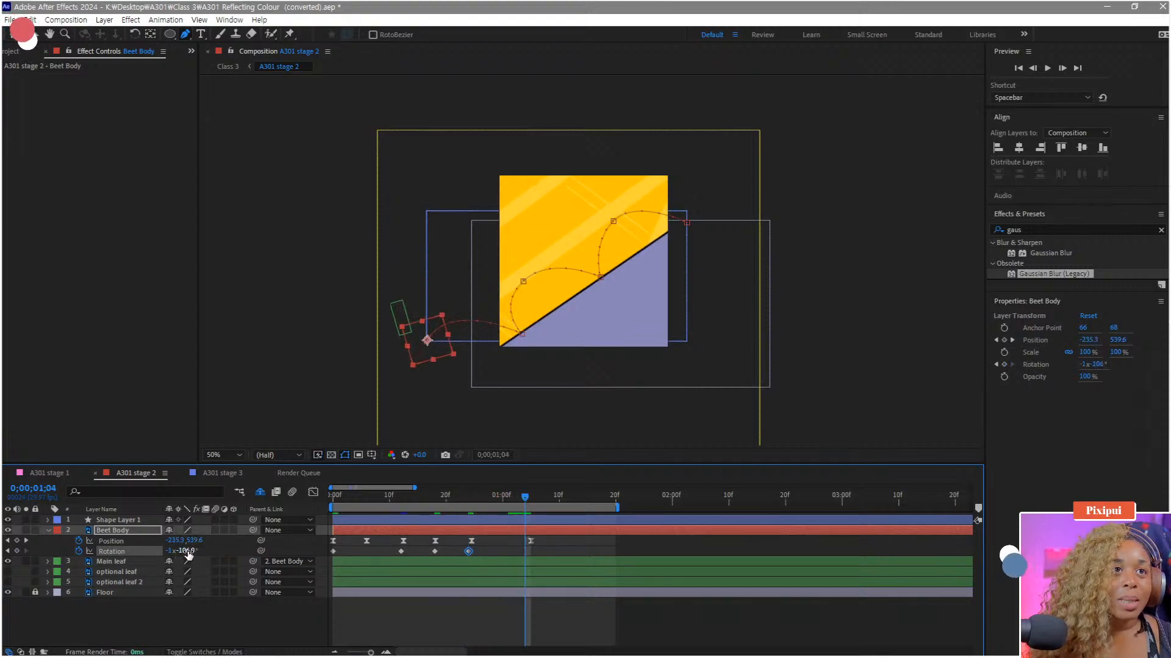
drag(183, 551, 126, 565)
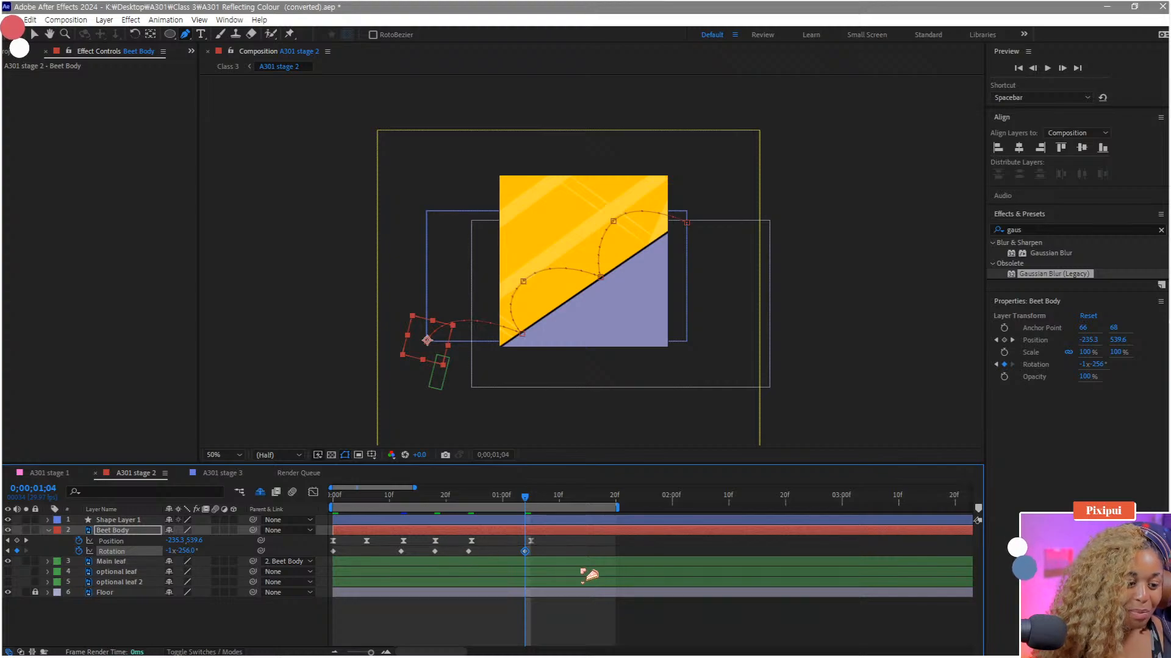
Step: Apply Easy Ease to all of Beet Body's Rotation keyframes and preview the spinning bounce from the first frame
drag(560, 560, 318, 564)
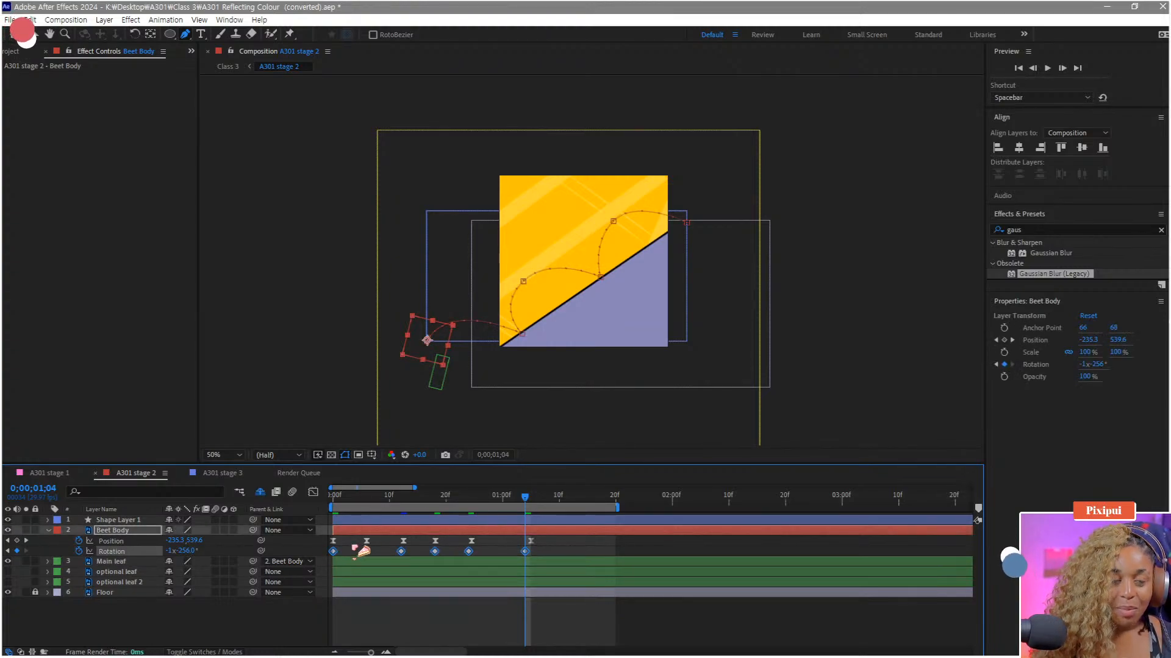
key(F9)
key(Home)
key(space)
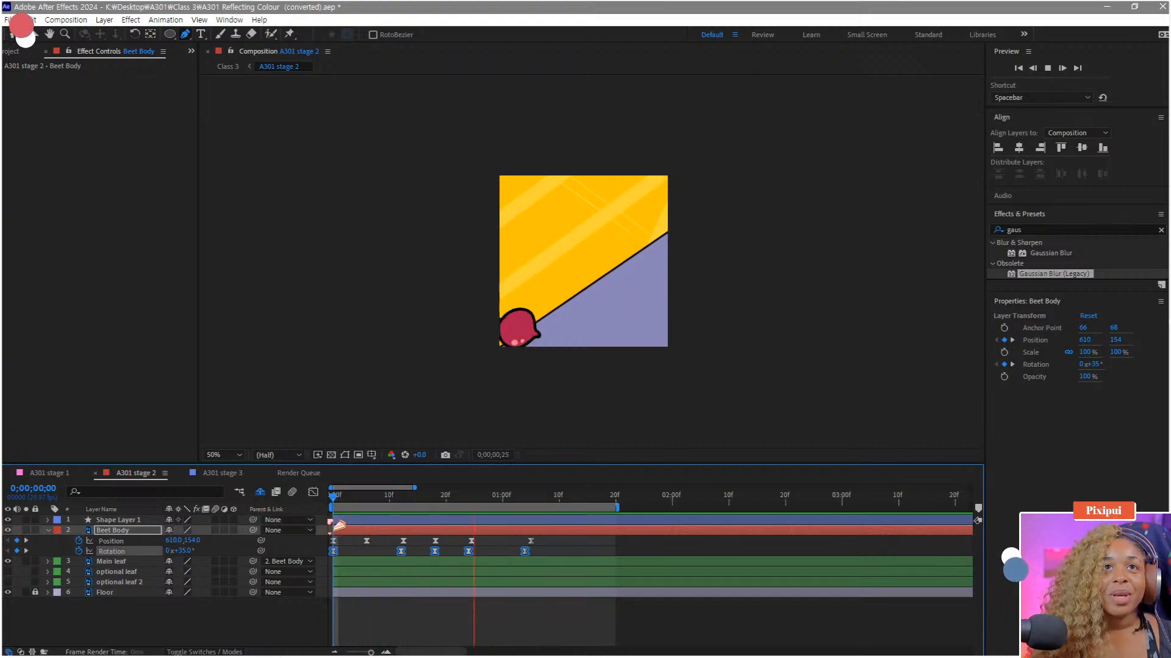
key(space)
Step: Try moving Beet Body's second Rotation keyframe to about 0;00;00;10 and preview the spin
click(407, 553)
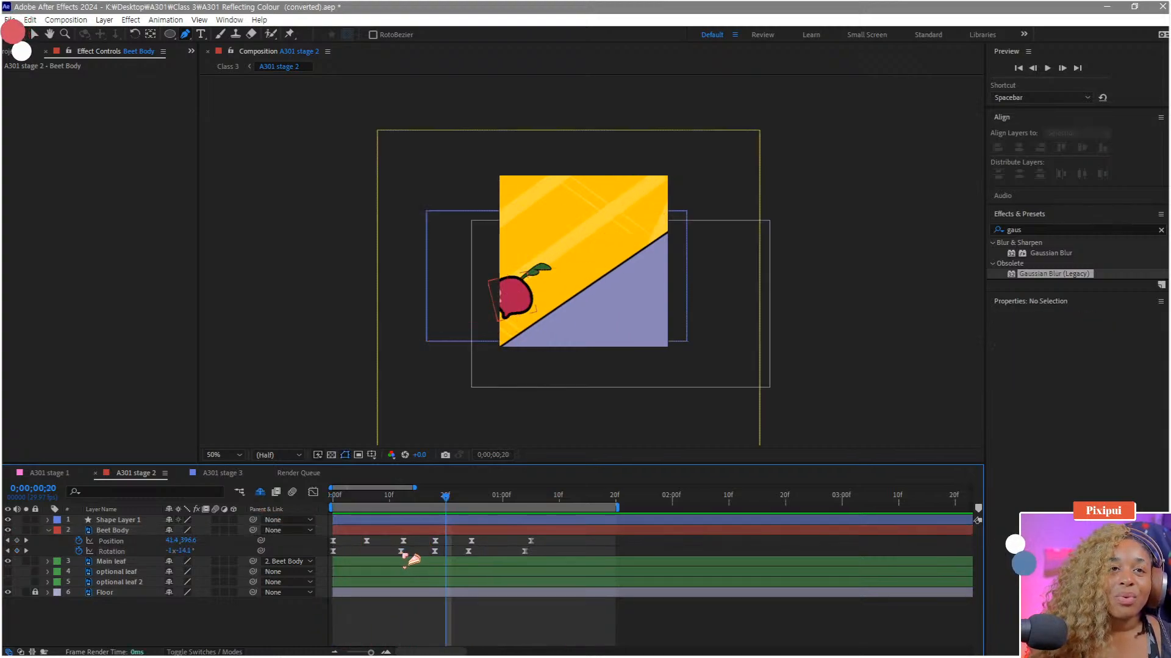
drag(401, 551, 389, 551)
key(space)
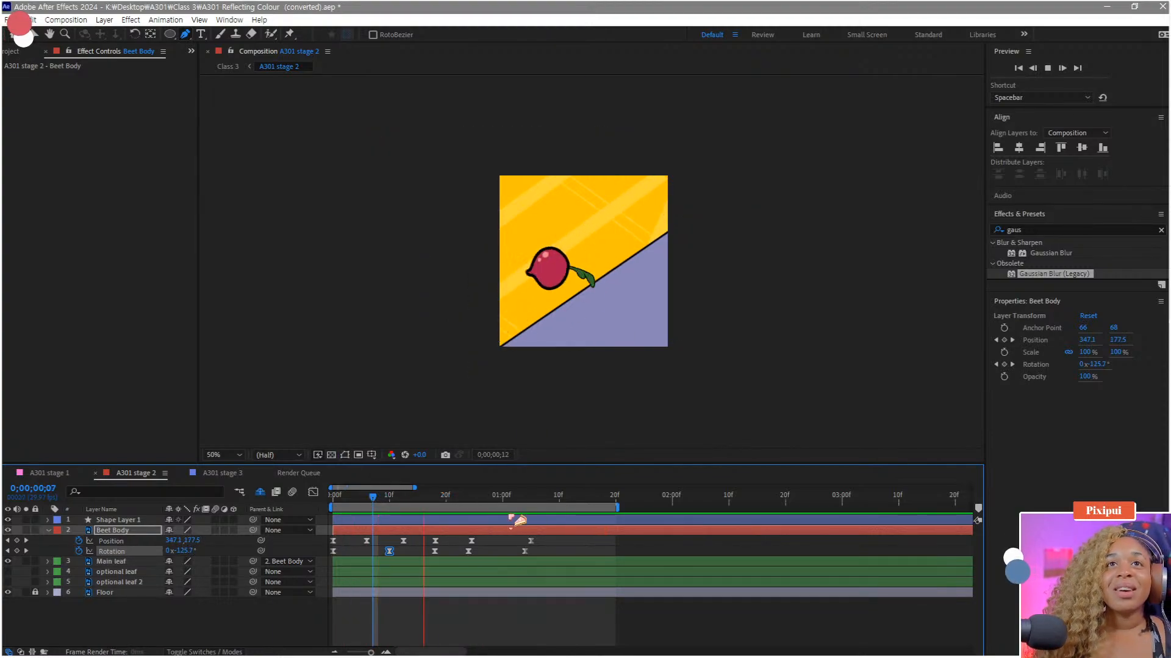
key(space)
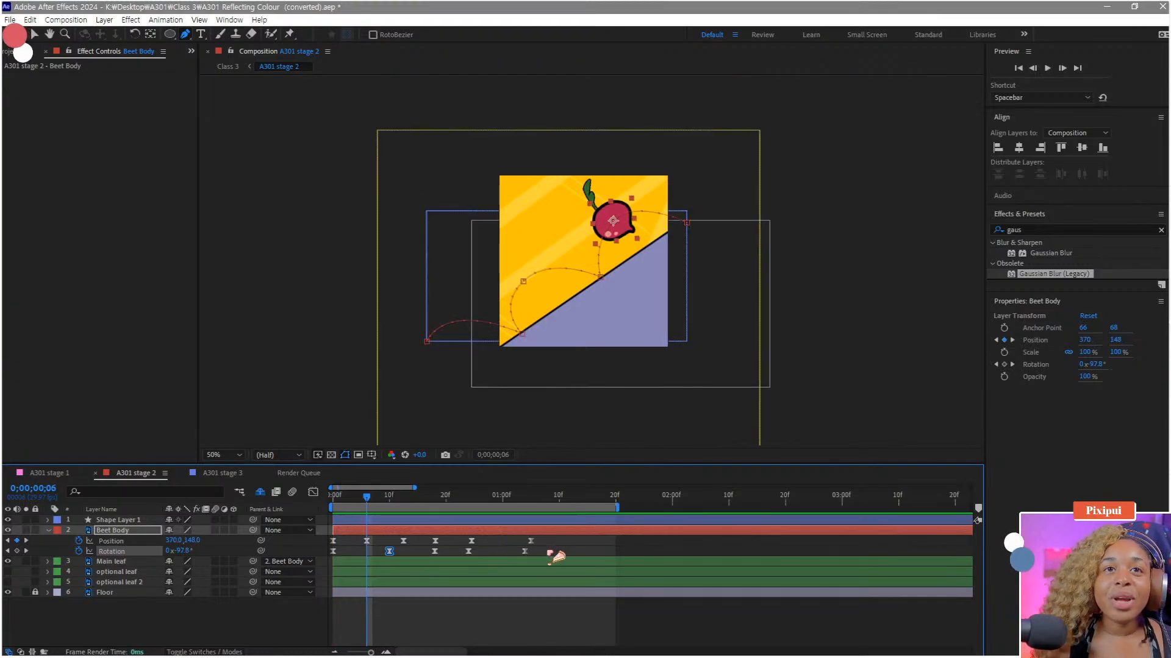
Step: Try copying Beet Body's Rotation keyframes onto Main leaf from the first frame, and preview the leaf's motion
drag(555, 555, 322, 561)
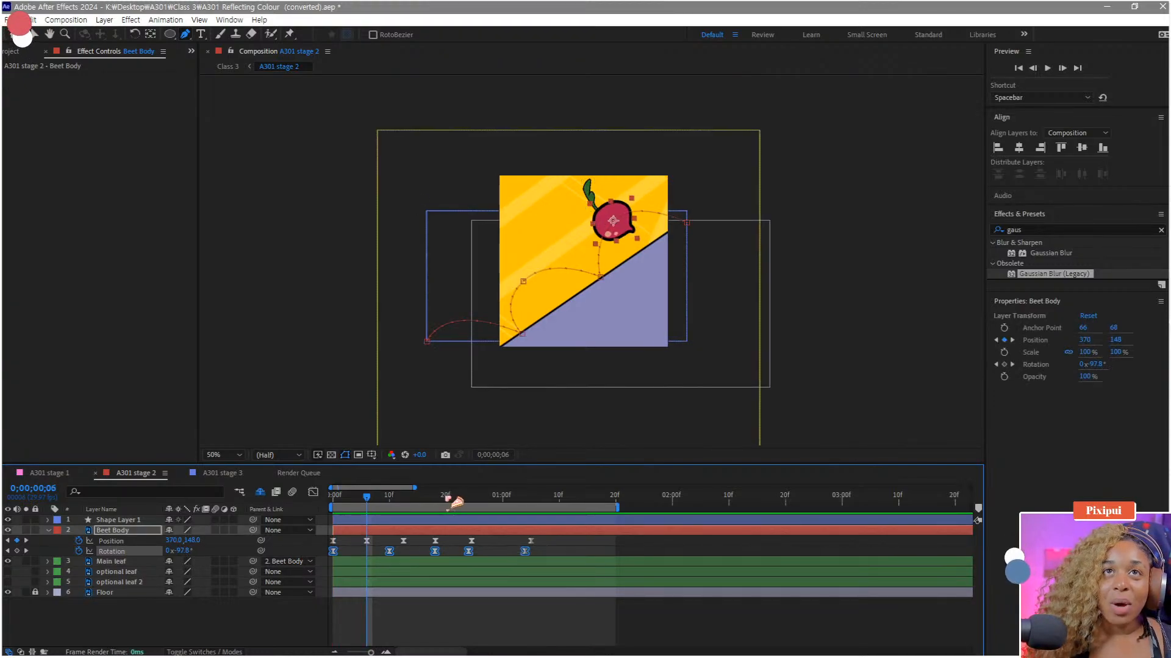
drag(457, 497, 335, 497)
click(122, 564)
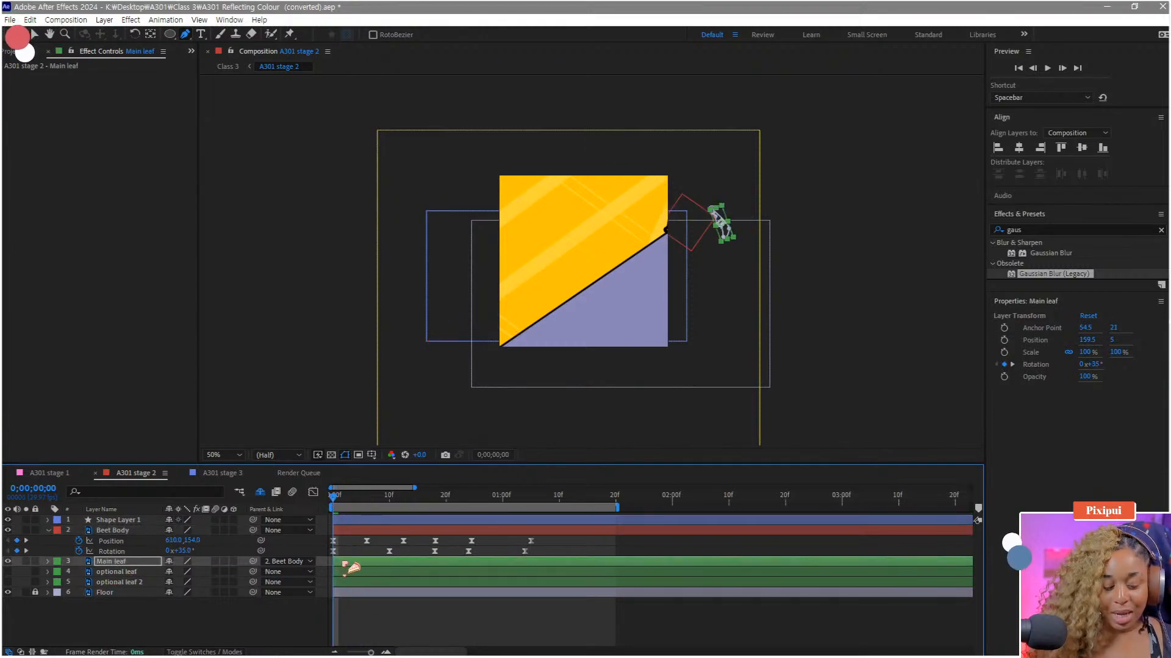
key(r)
key(space)
key(space)
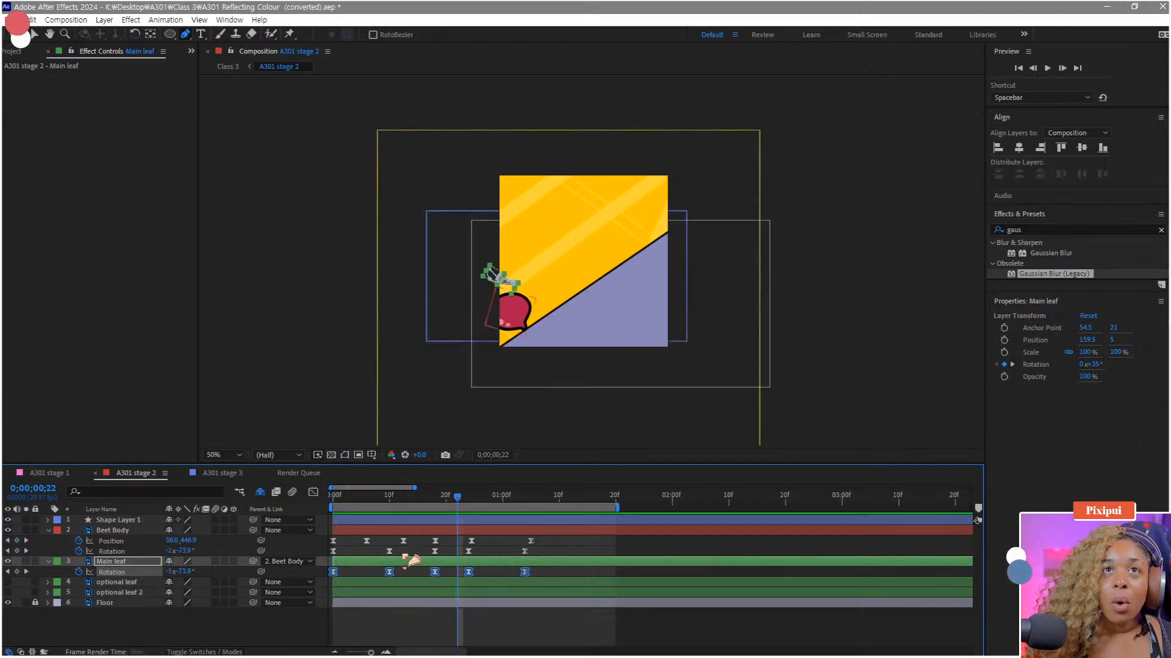
Step: Undo the Rotation keyframes copied to Main leaf and the retiming of Beet Body's second Rotation keyframe
key(Delete)
drag(418, 495, 320, 505)
key(ctrl+z)
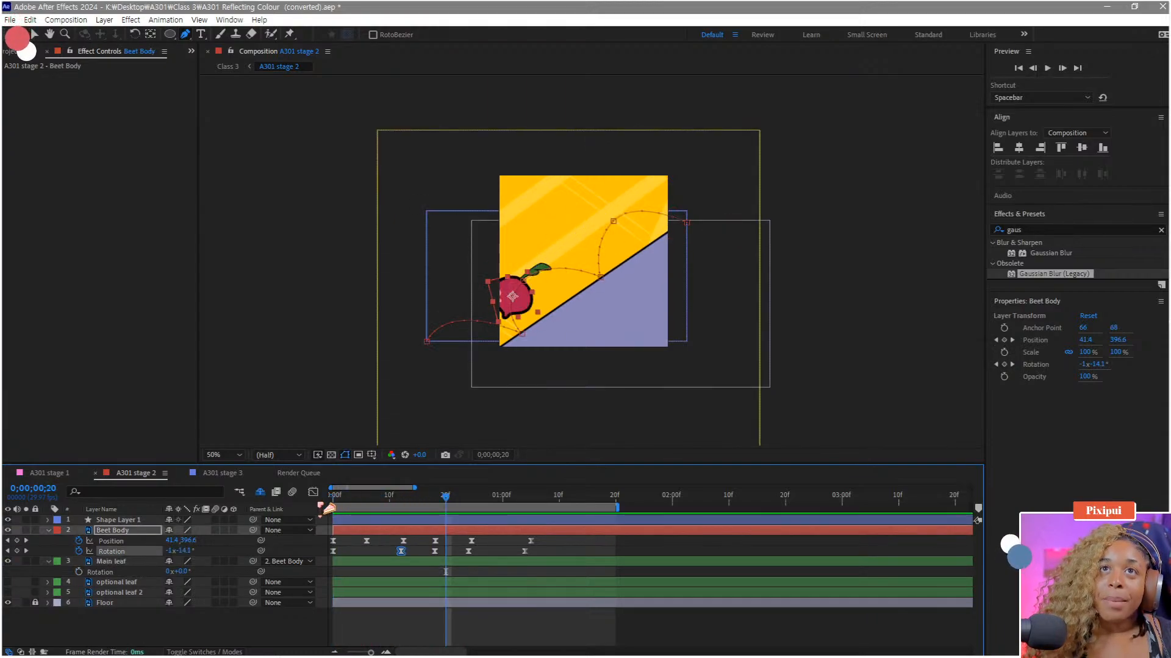
Step: Test Main leaf's rotation at 0;00;00;05, undo it, and move the leaf's anchor point to its stem base on the beet
key(Home)
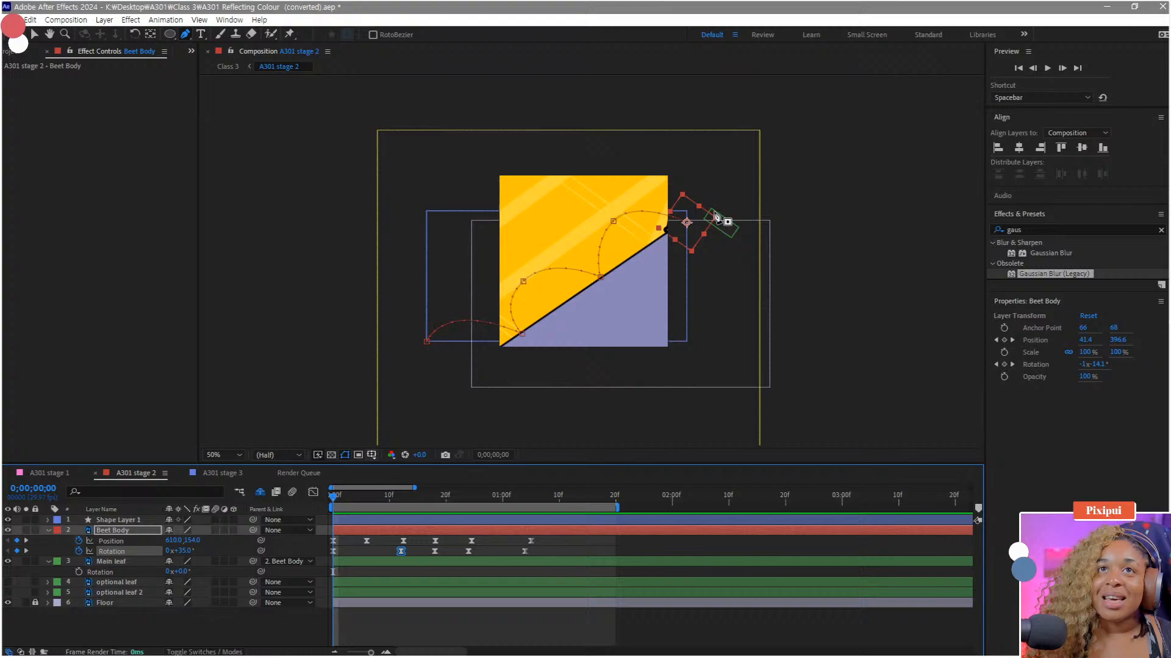
key(period)
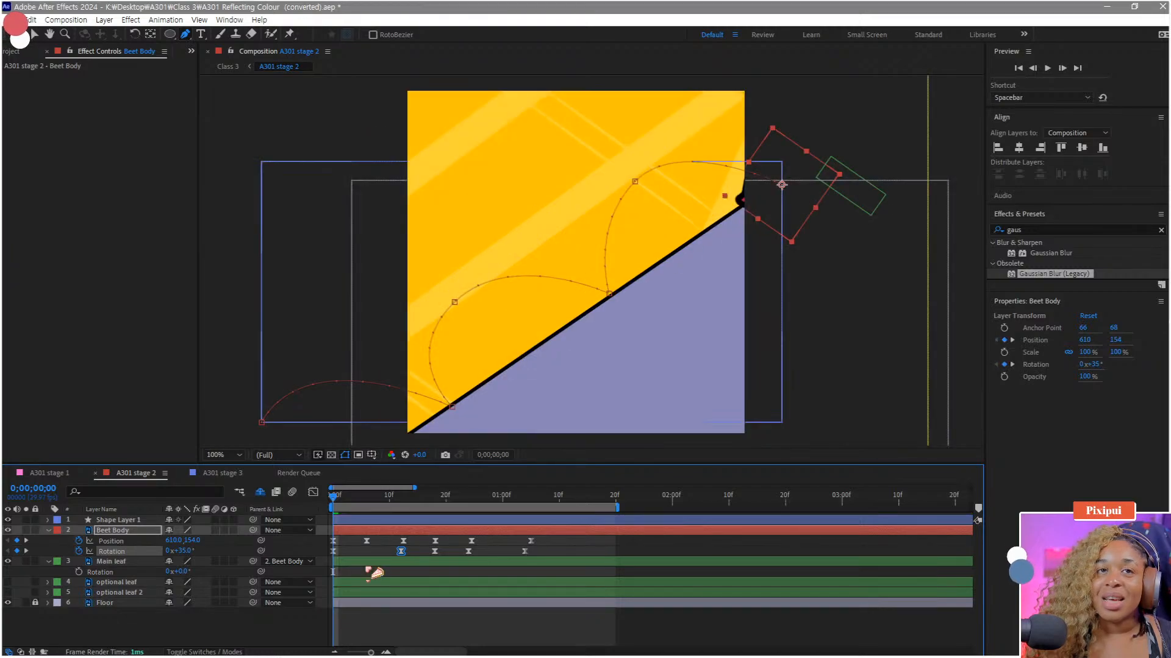
click(360, 497)
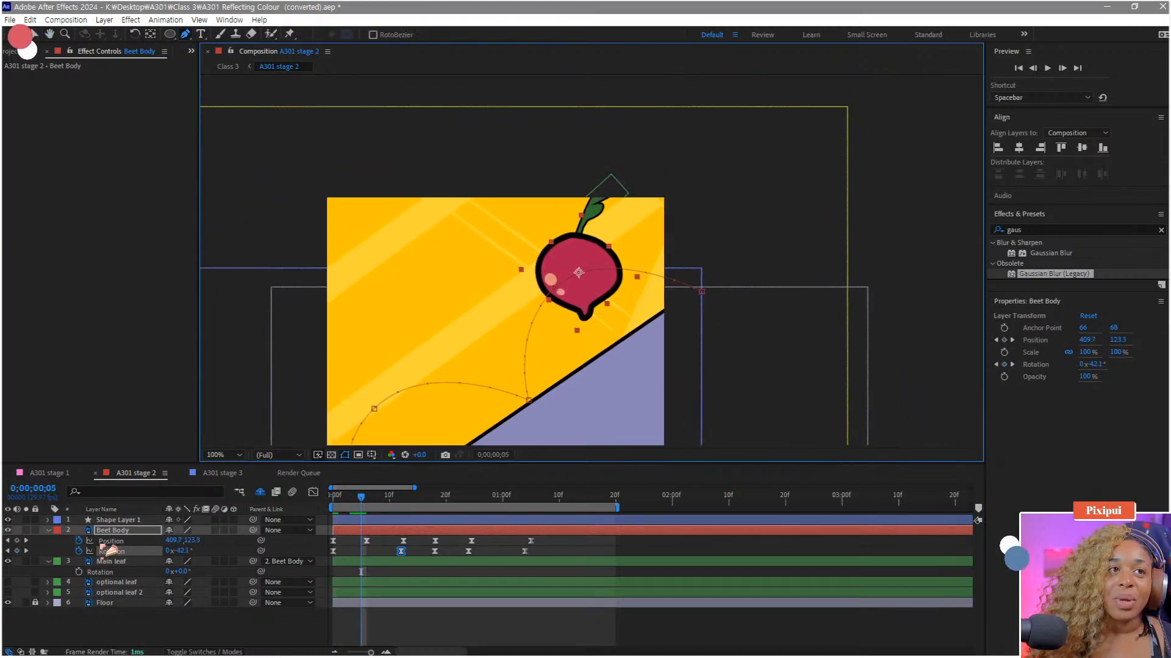
click(117, 562)
key(period)
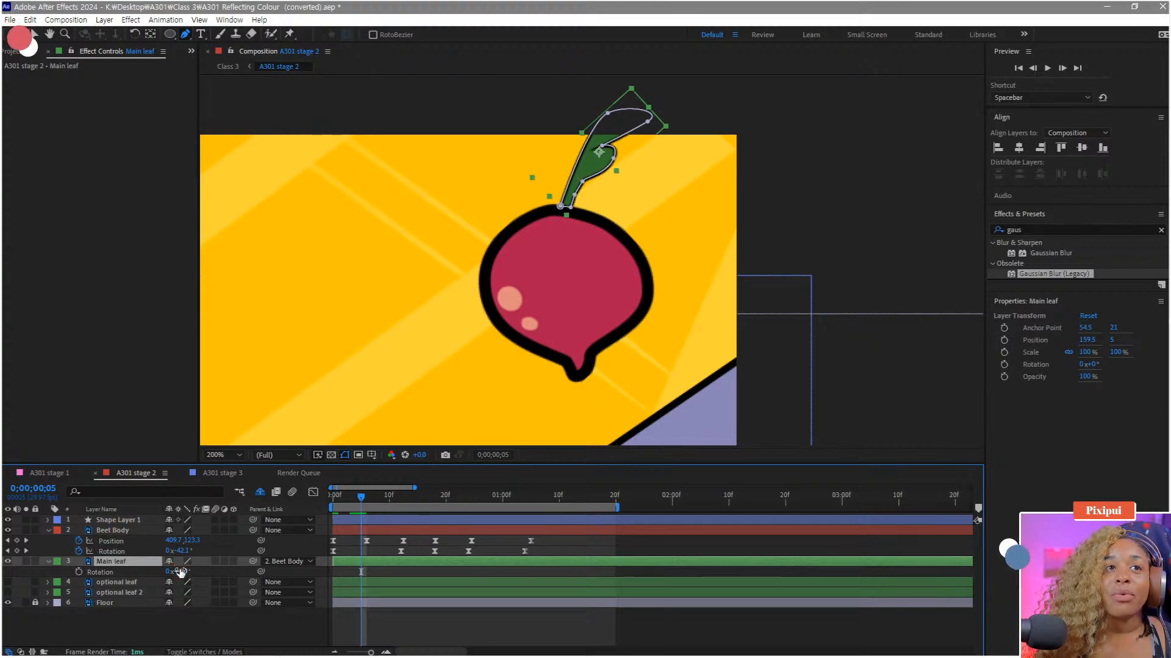
drag(178, 572, 207, 570)
key(ctrl+z)
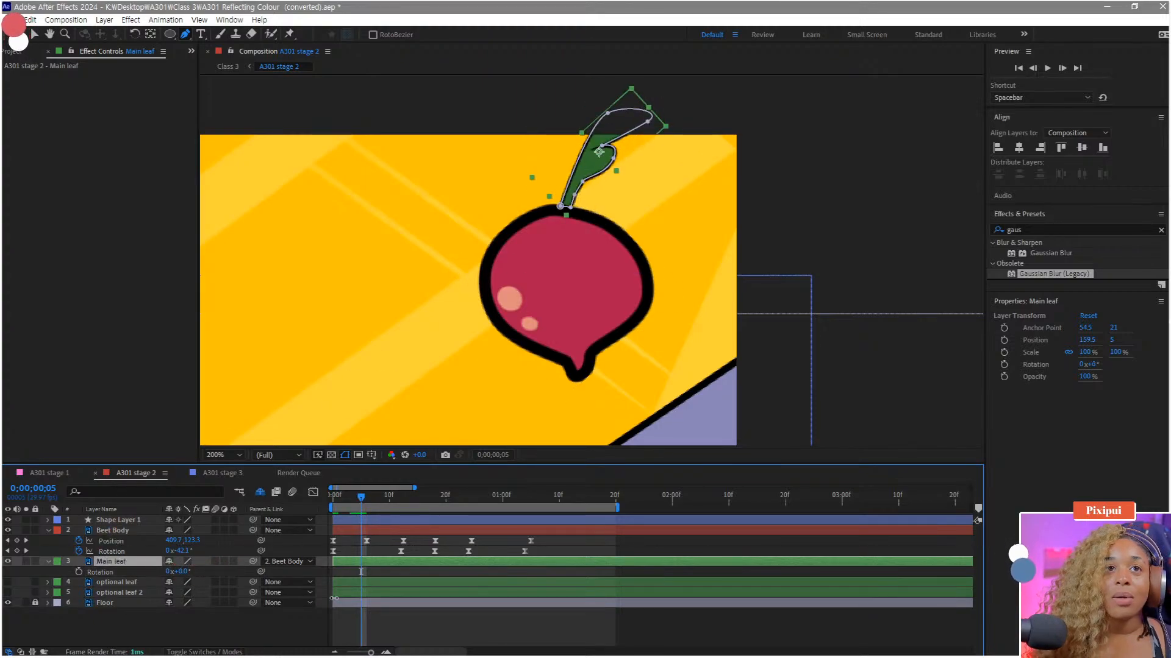
key(y)
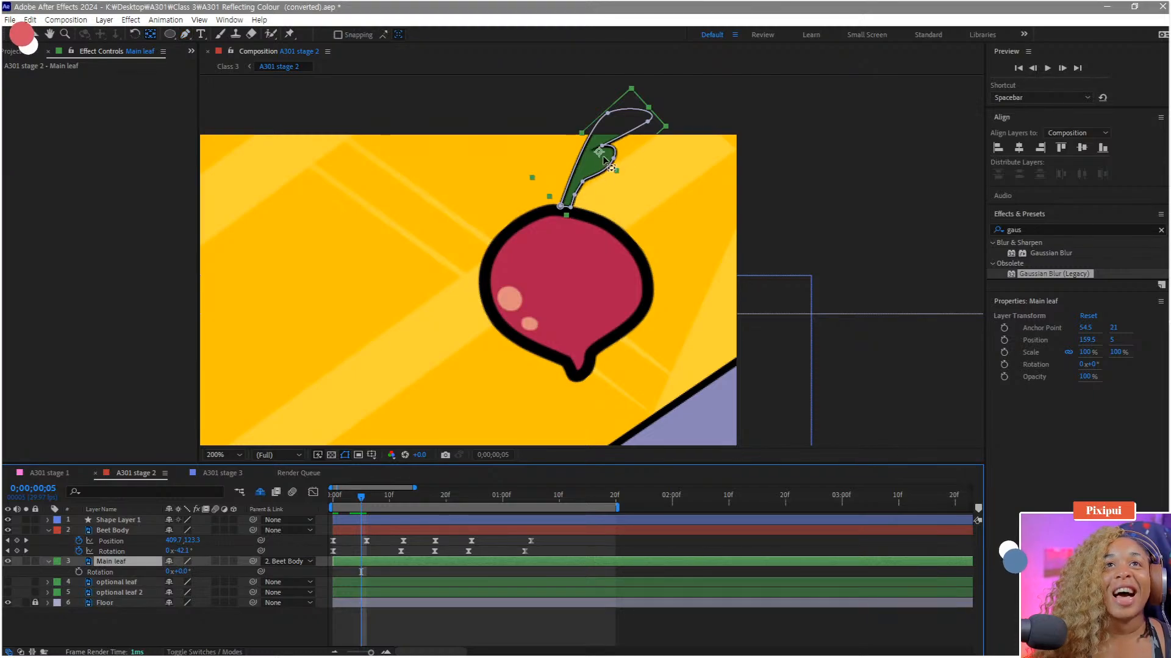
drag(599, 152, 559, 203)
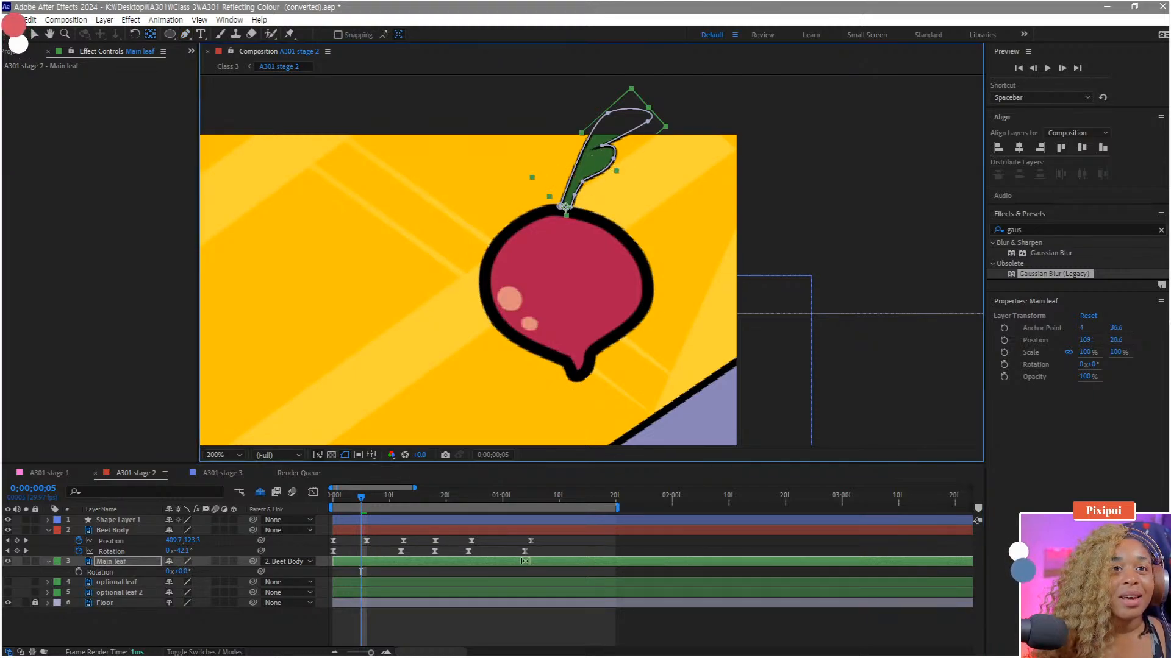
Step: Try copying all of Beet Body's Rotation keyframes onto Main leaf, shifted to start at 0;00;00;04
drag(546, 547, 323, 563)
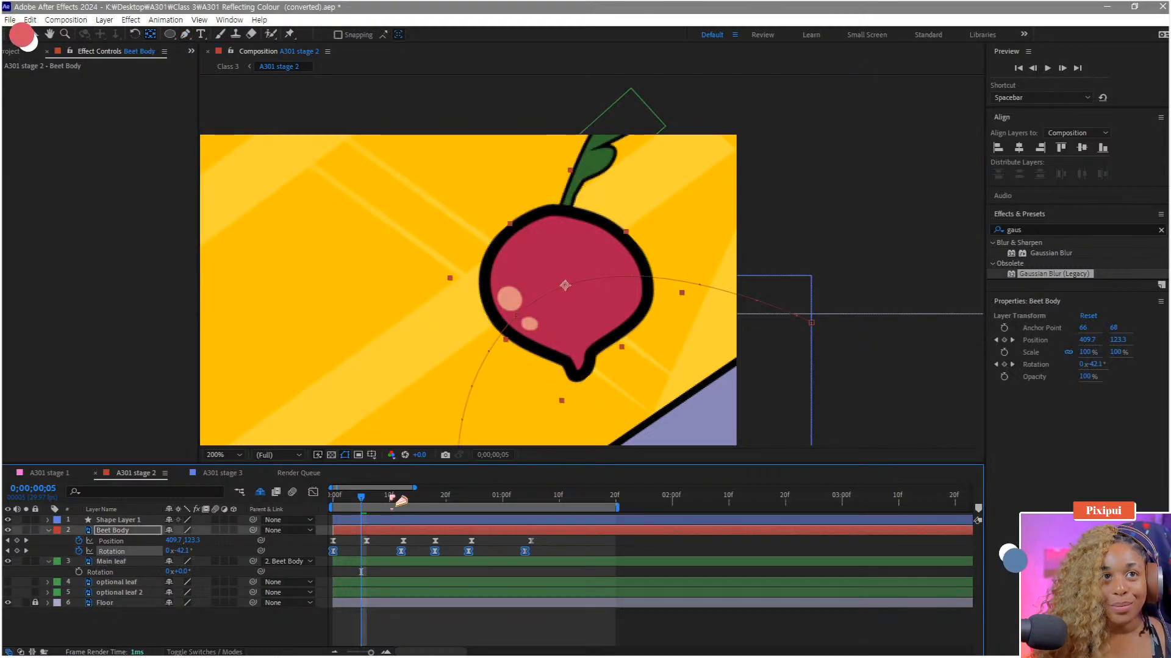
key(ctrl+c)
key(Home)
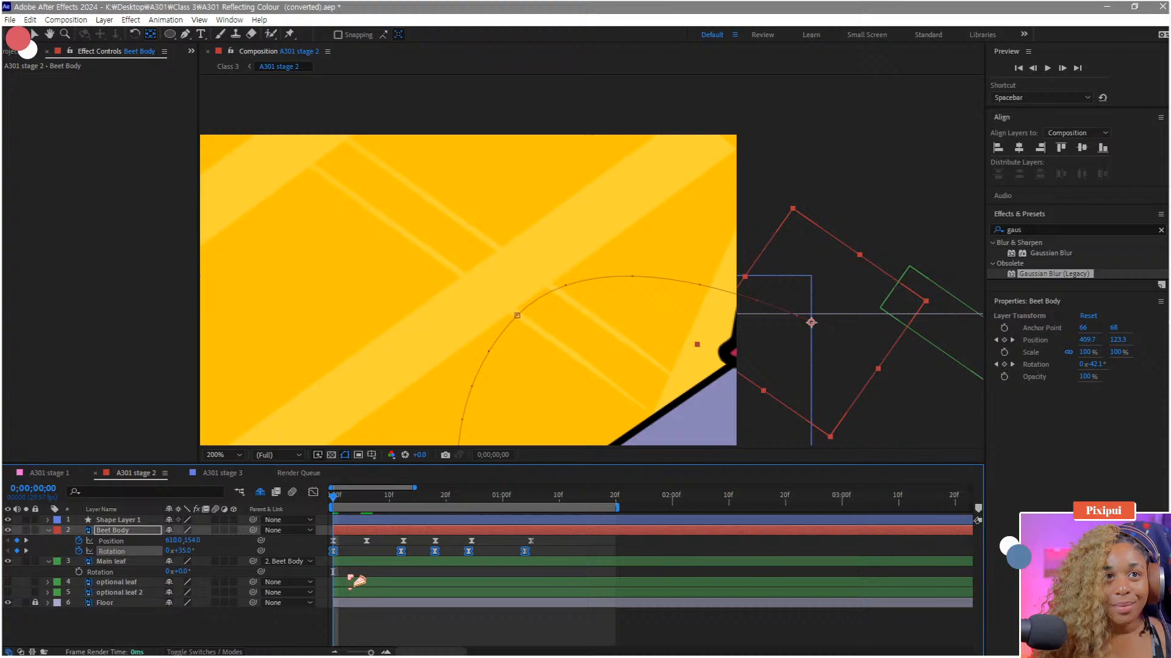
click(362, 562)
key(ctrl+v)
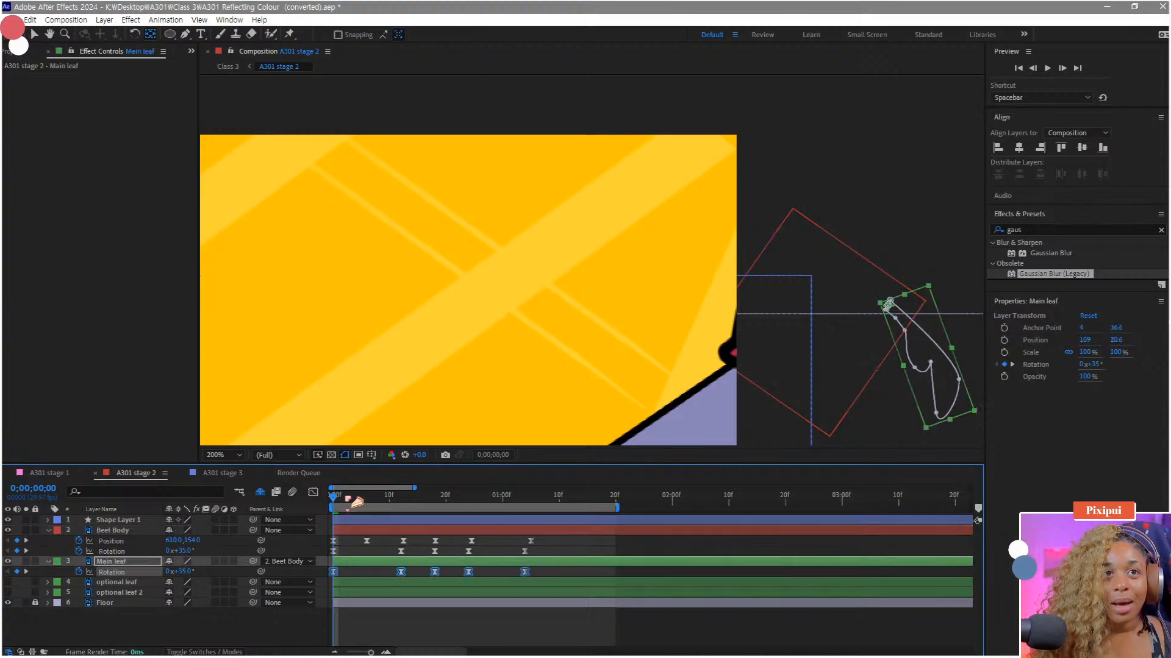
drag(347, 499, 361, 499)
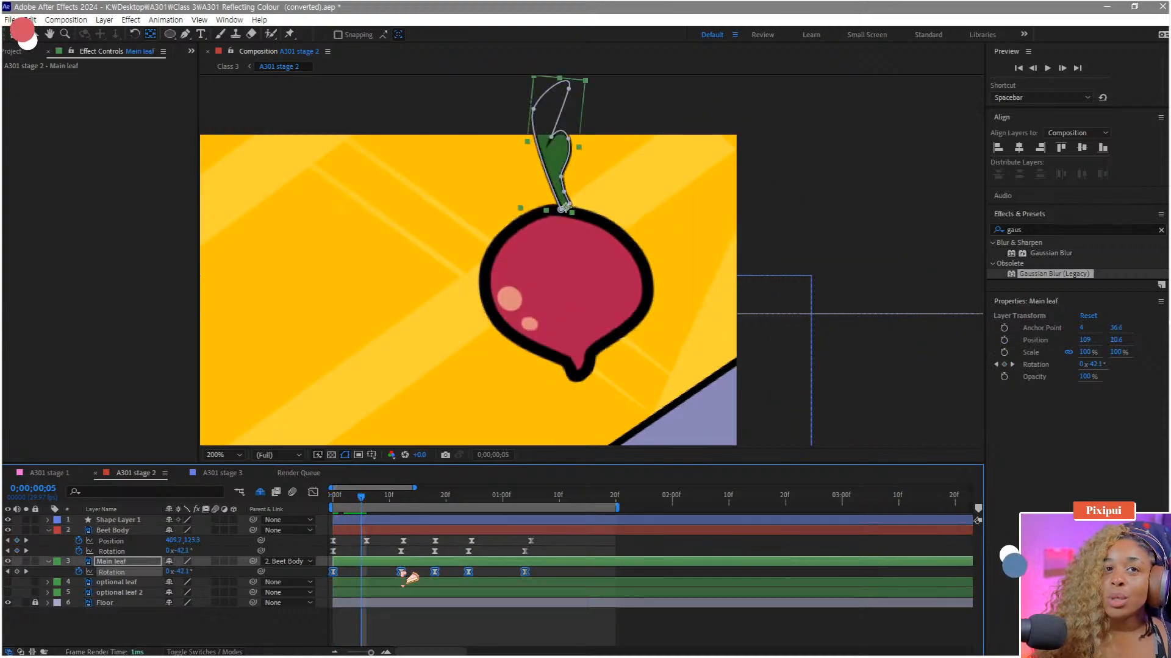
drag(402, 573, 429, 577)
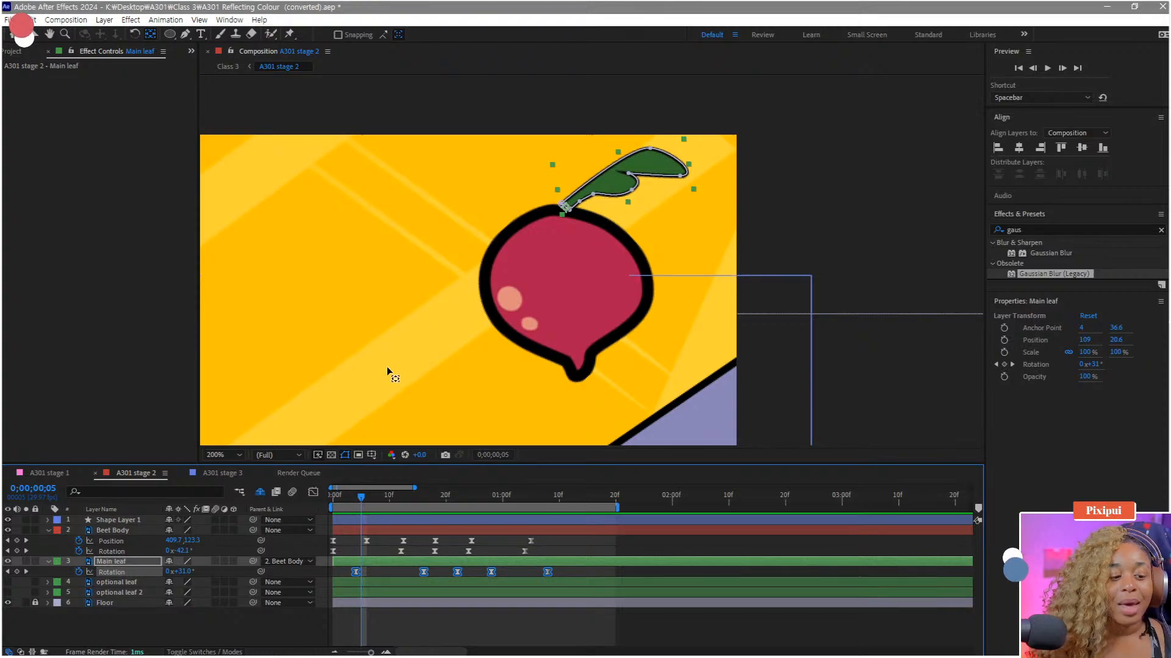
Step: Preview the leaf's delayed rotation and inspect the opening frames of the bounce around 0;00;00;04
scroll(460, 361, down, 2)
key(space)
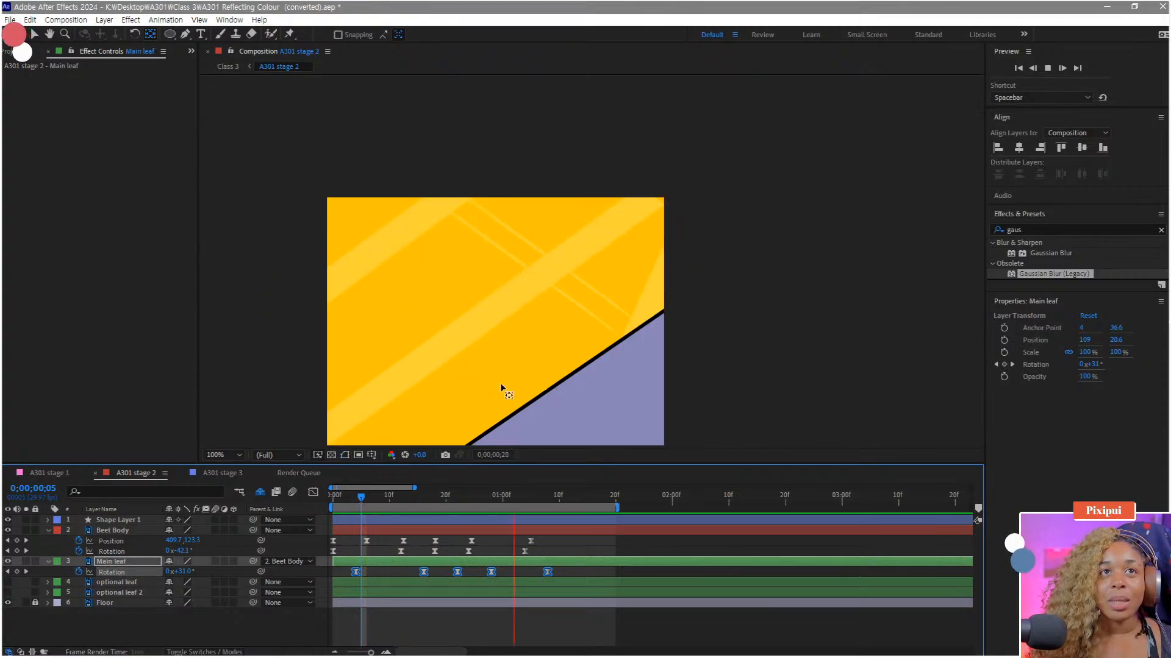
scroll(513, 379, down, 1)
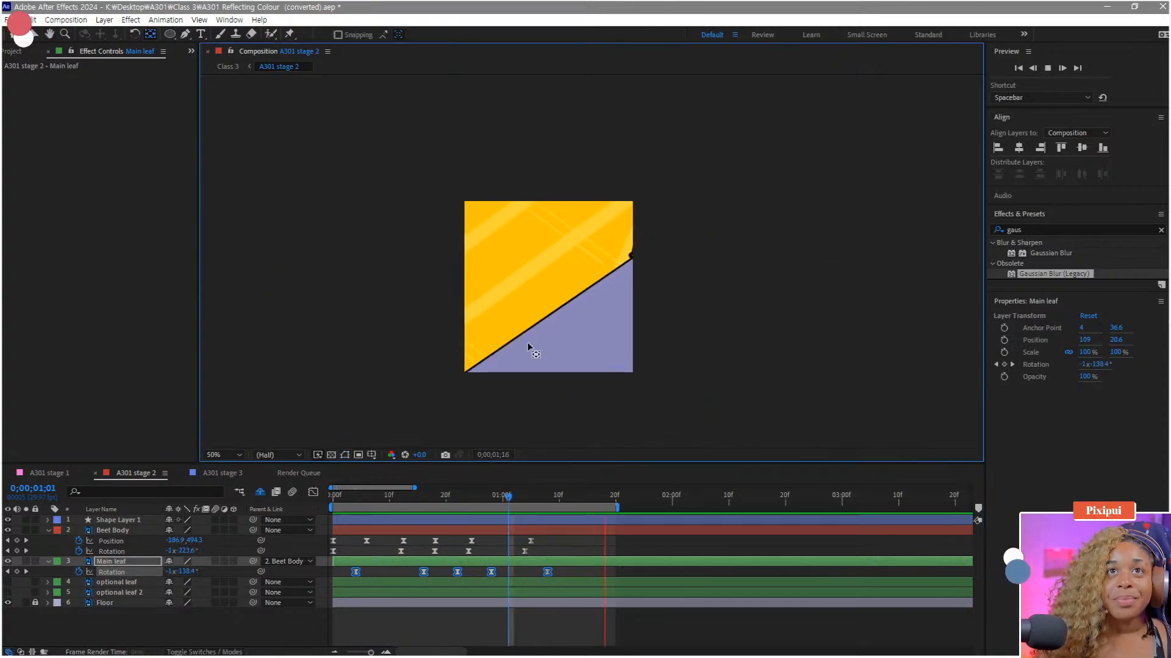
key(space)
click(414, 499)
drag(419, 499, 366, 509)
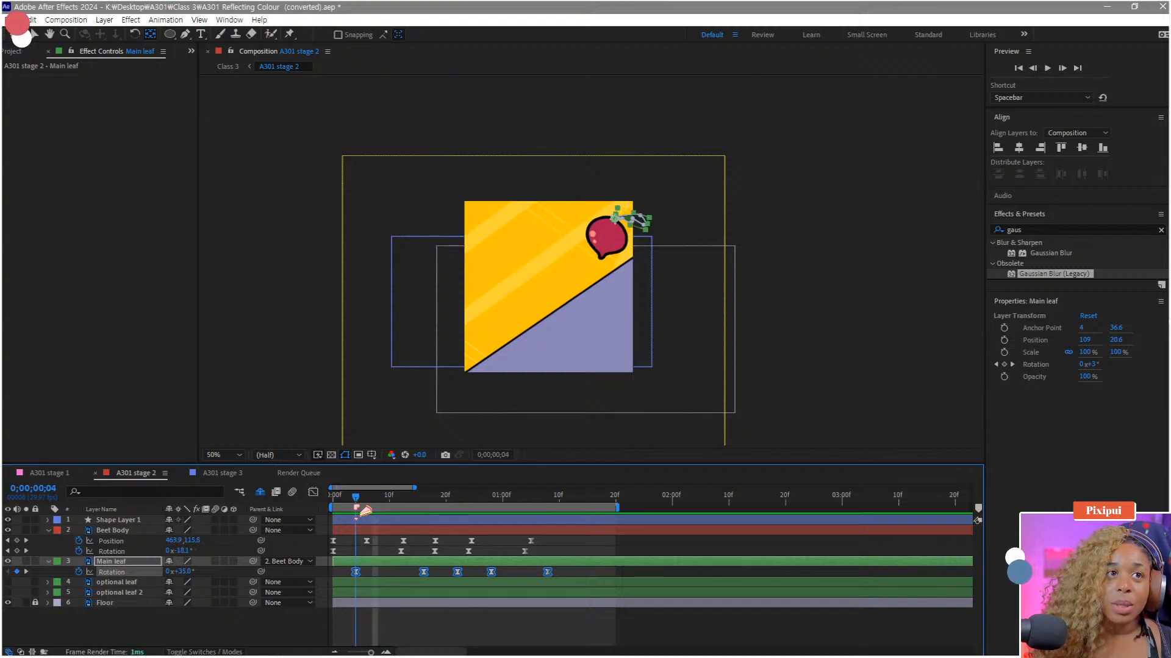
Step: Try reversing and shortening Main leaf's whole Rotation curve in the Graph Editor, and undo the attempt
click(313, 492)
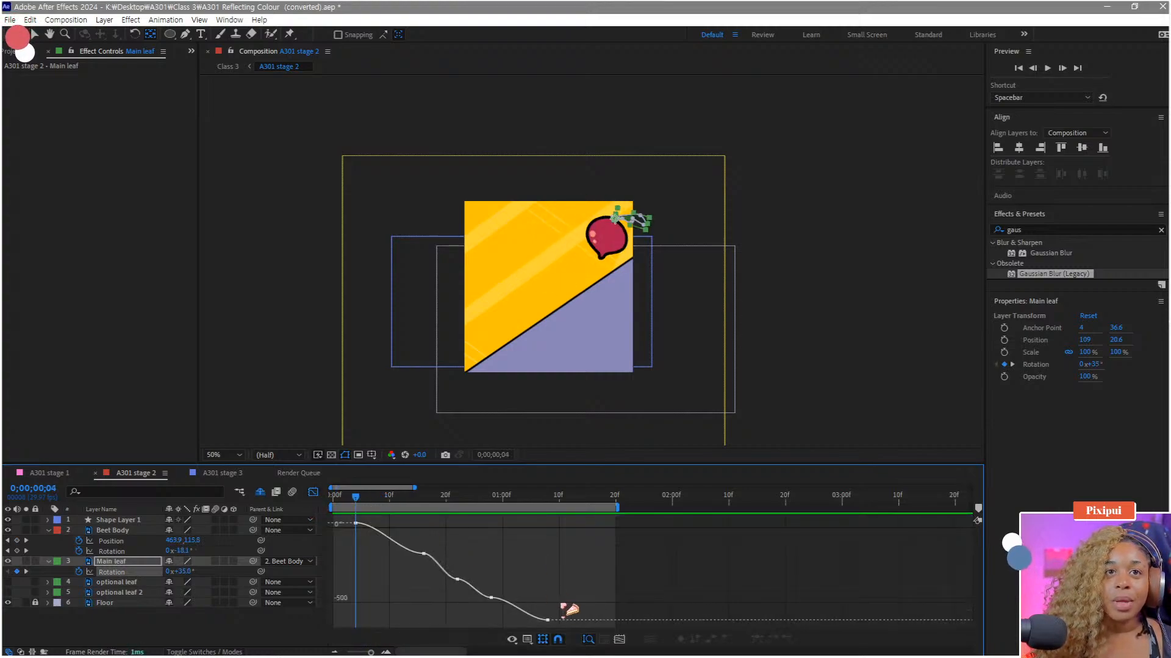
mouse_move(363, 495)
mouse_down()
mouse_move(407, 503)
mouse_move(358, 499)
mouse_move(380, 505)
mouse_up()
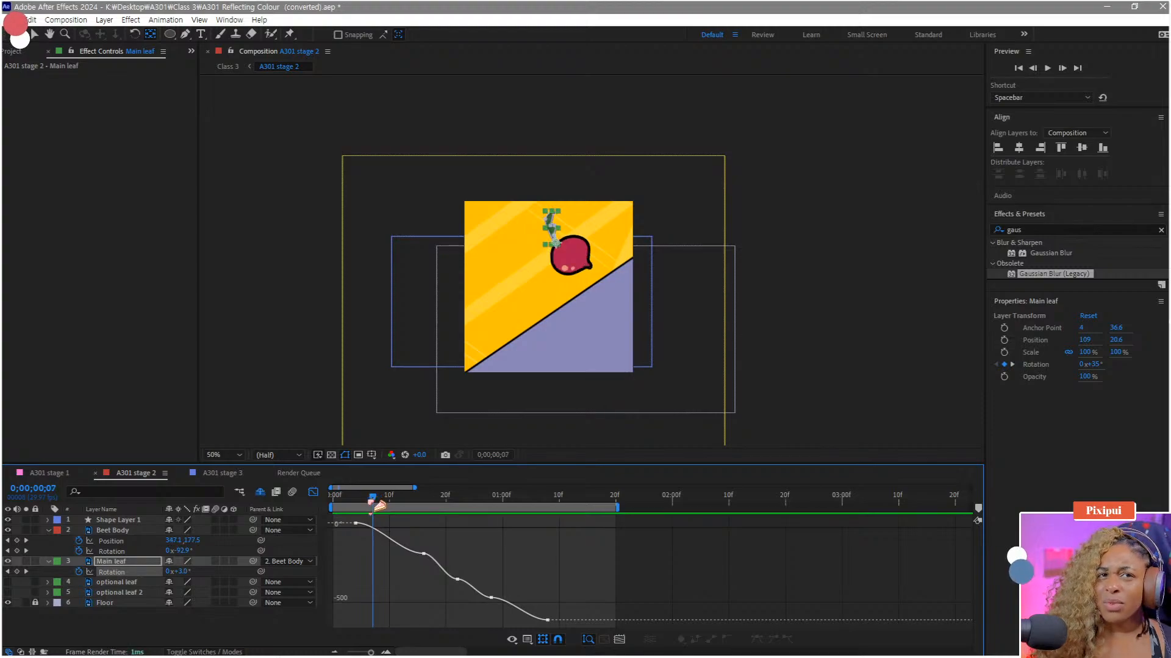
drag(578, 629, 347, 518)
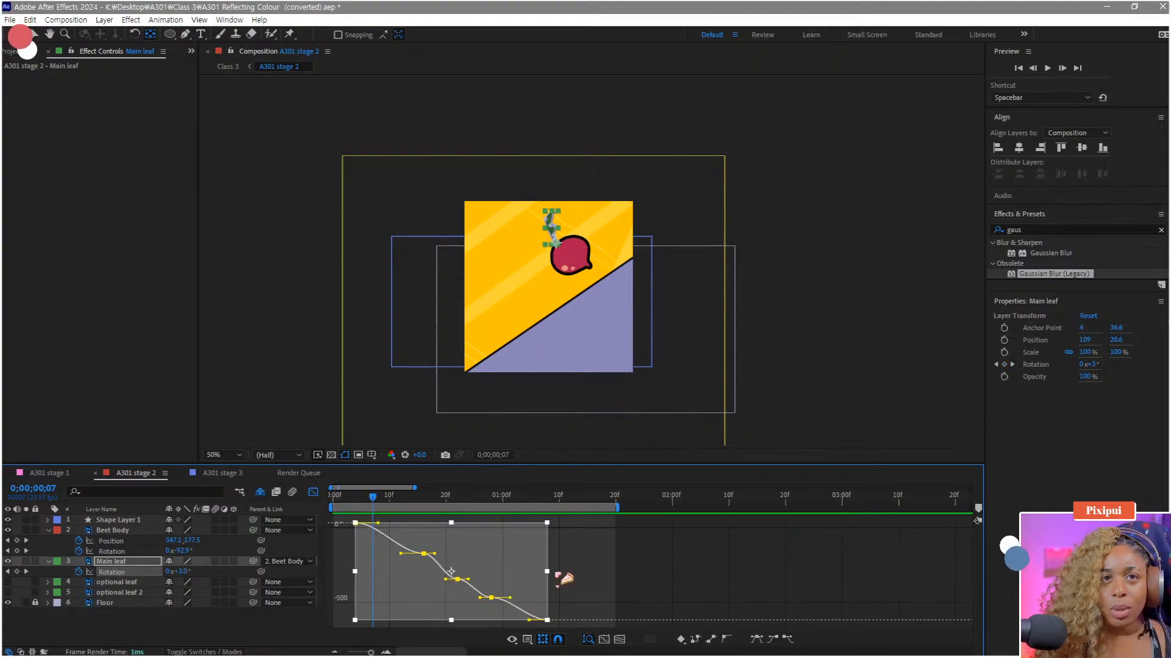
drag(550, 572, 466, 584)
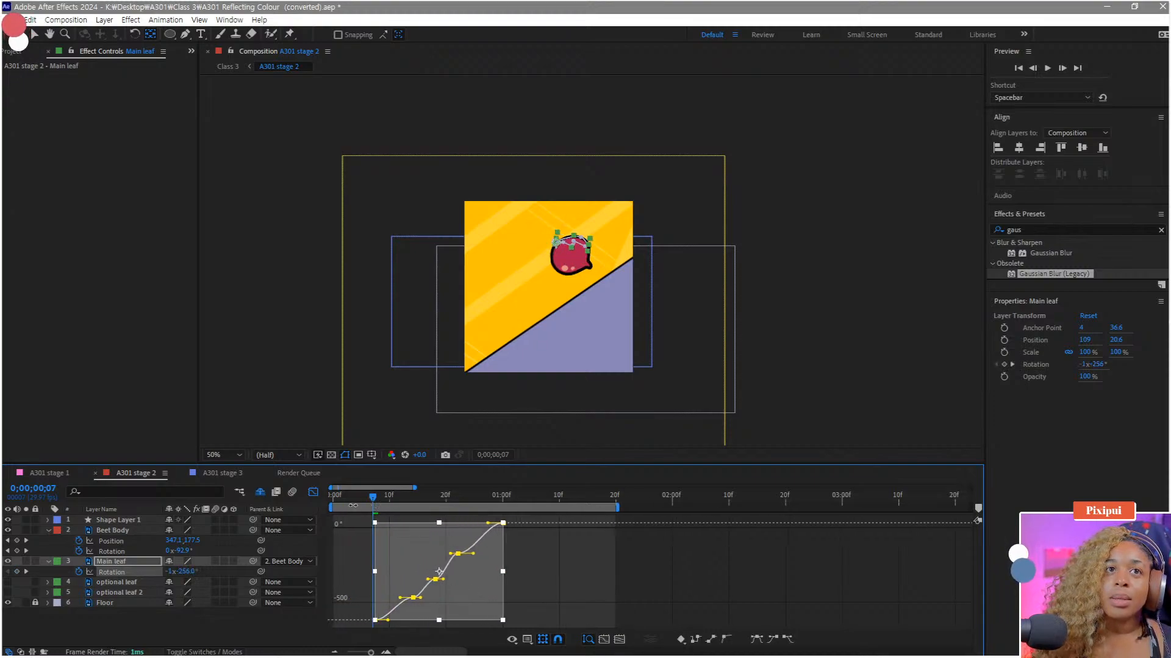
drag(385, 506, 463, 506)
key(space)
key(ctrl+z)
key(ctrl+z)
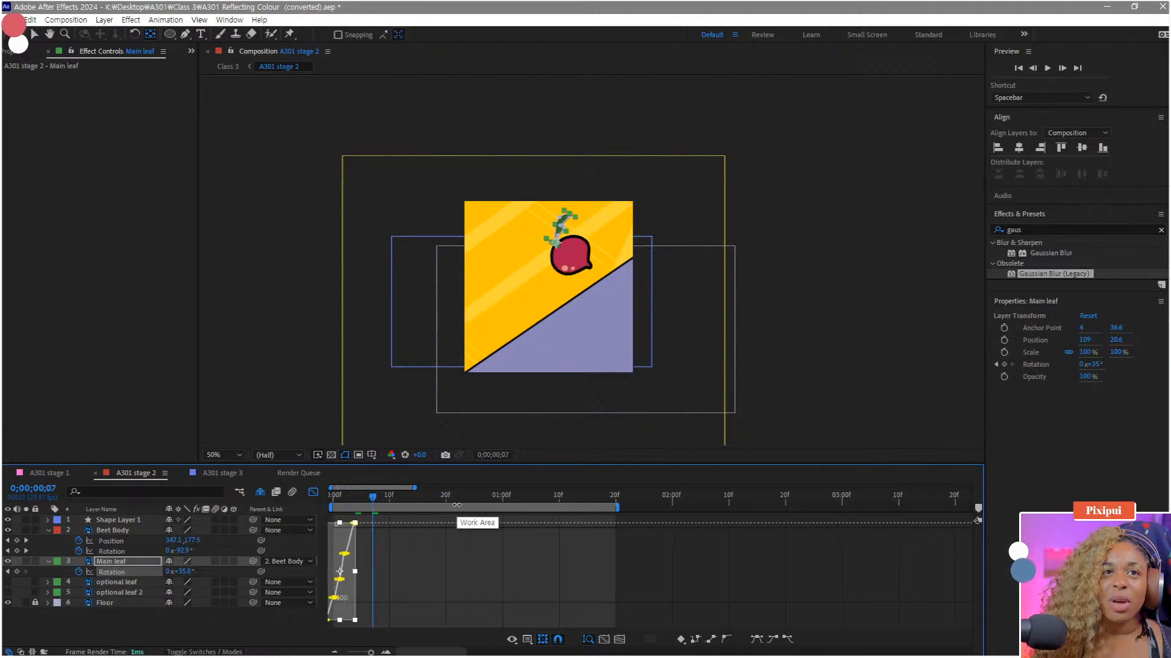
key(ctrl+z)
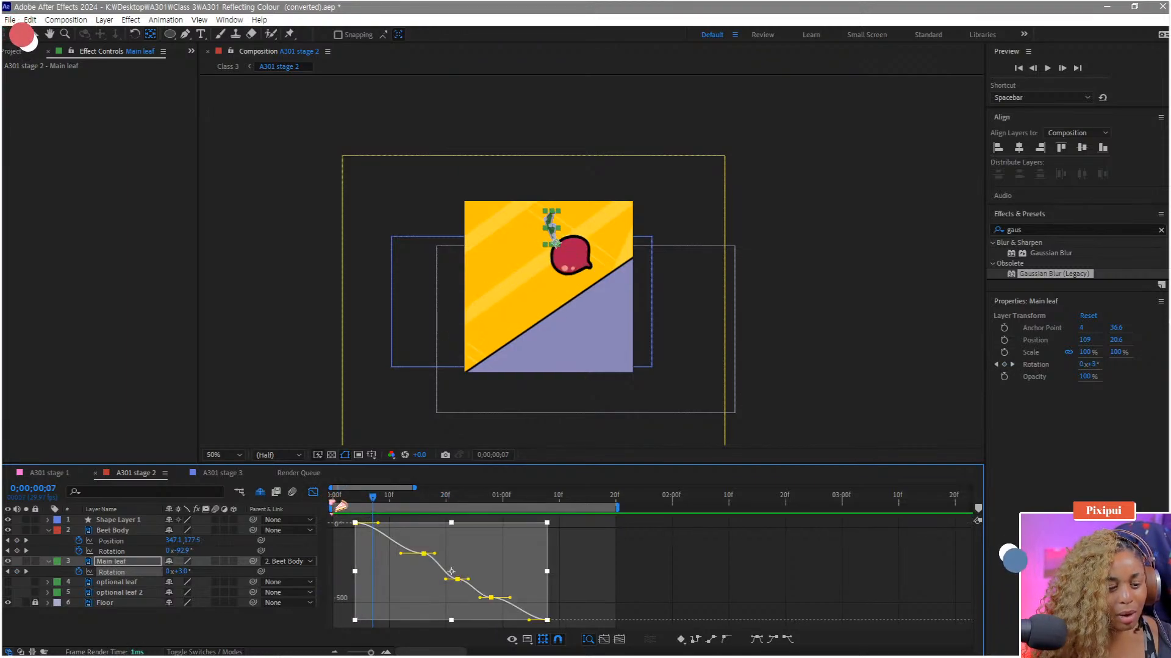
Step: Try pulling the first Rotation keyframe's outgoing handle steeply upward on Main leaf's value graph, and check the leaf's motion
click(345, 560)
scroll(360, 559, up, 2)
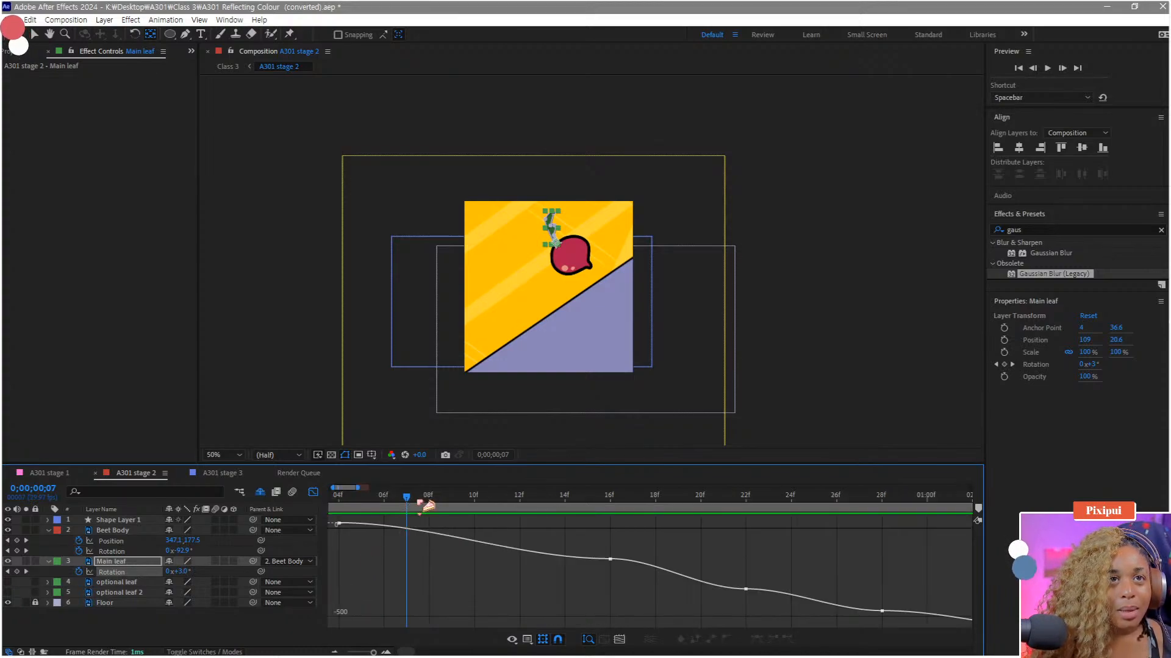
drag(420, 504, 588, 505)
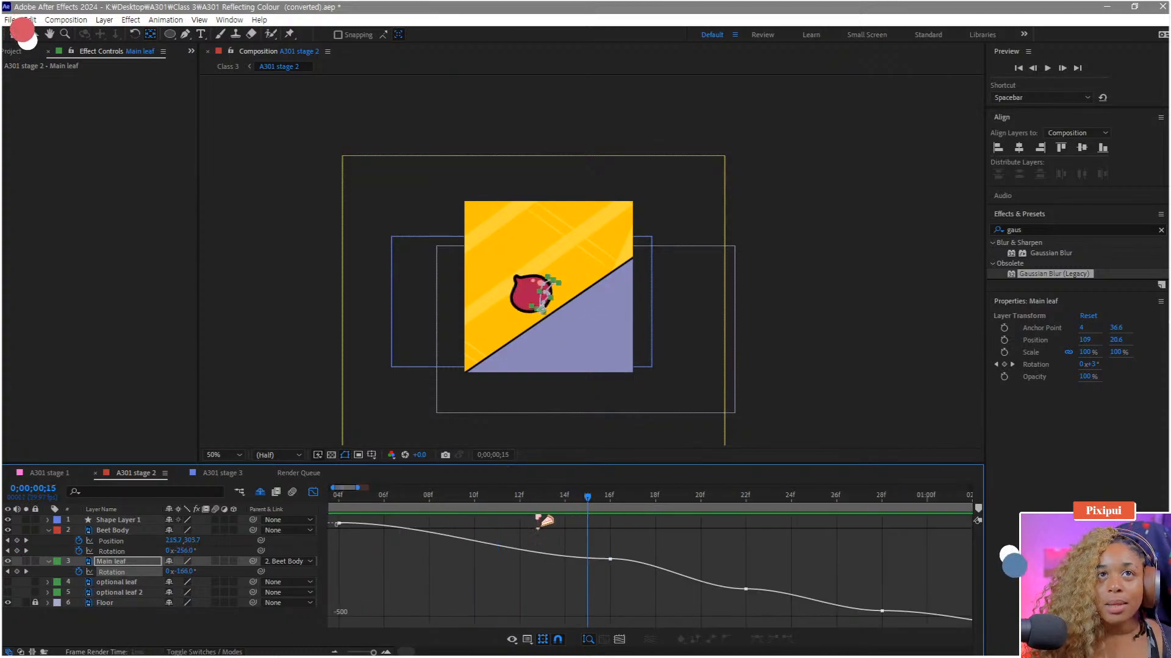
drag(407, 503, 397, 441)
scroll(498, 557, down, 3)
click(350, 523)
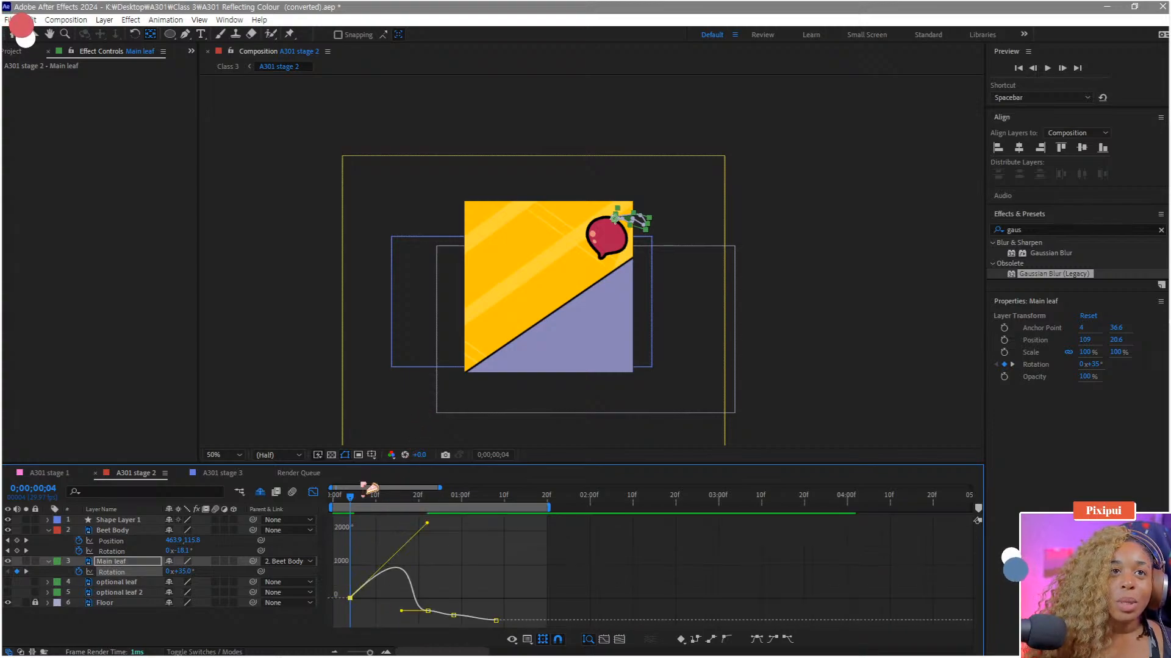
mouse_move(366, 493)
mouse_down()
mouse_move(382, 499)
mouse_move(354, 499)
mouse_up()
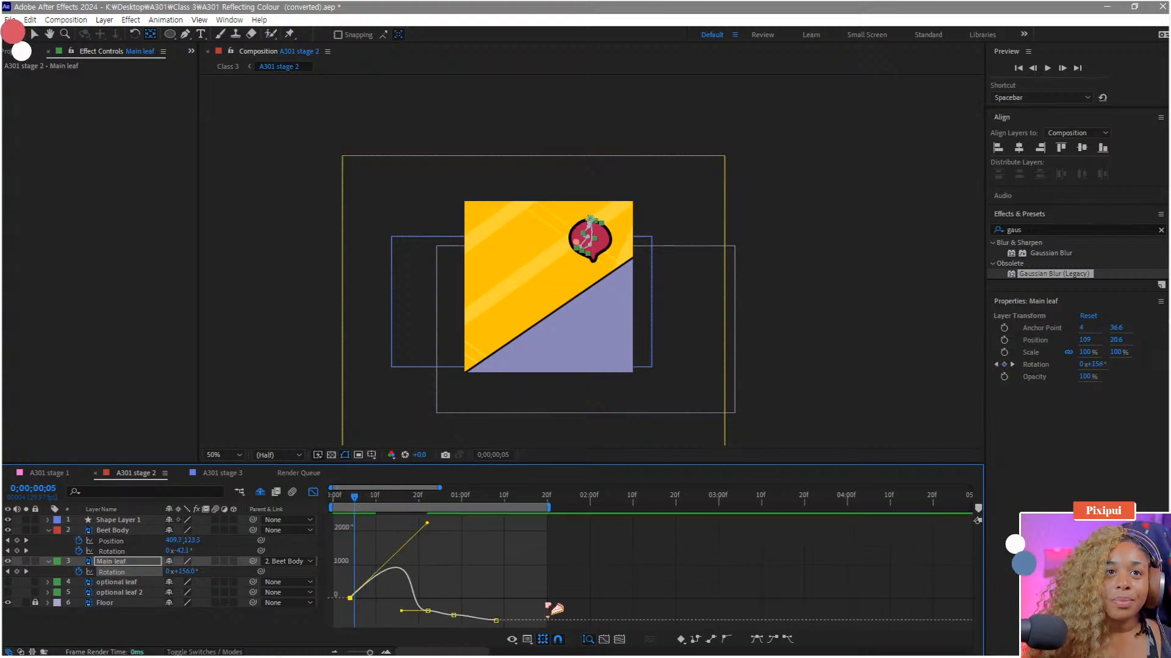
Step: Delete all of Main leaf's Rotation keyframes after the one at 0;00;00;04
drag(566, 599, 417, 616)
key(Delete)
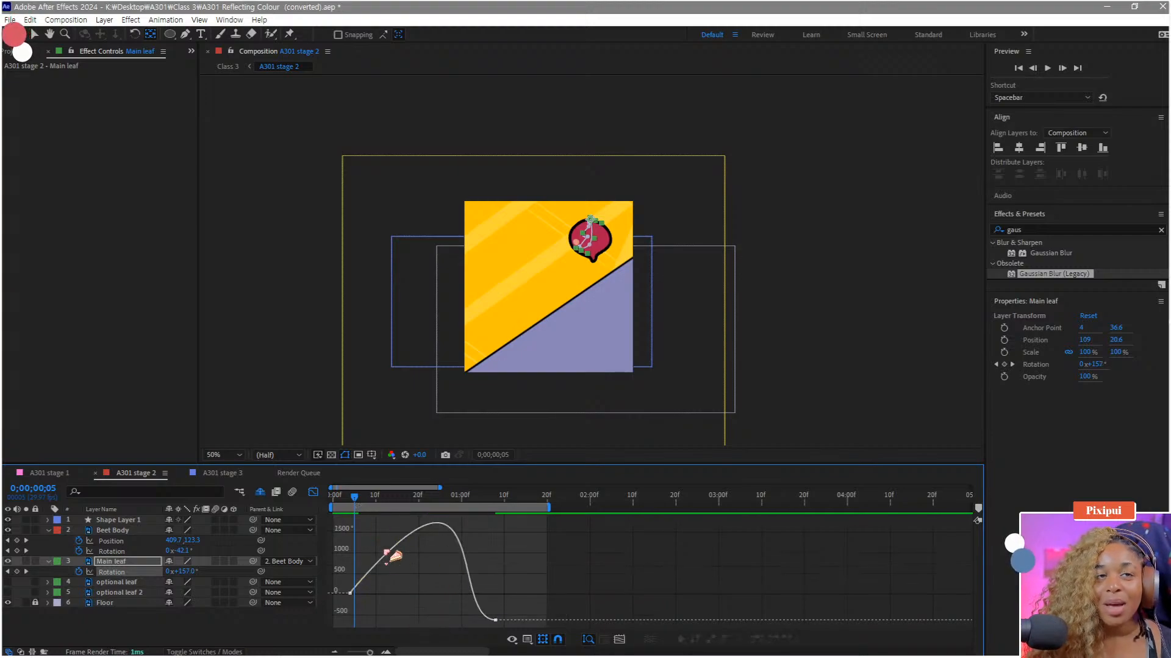
click(313, 492)
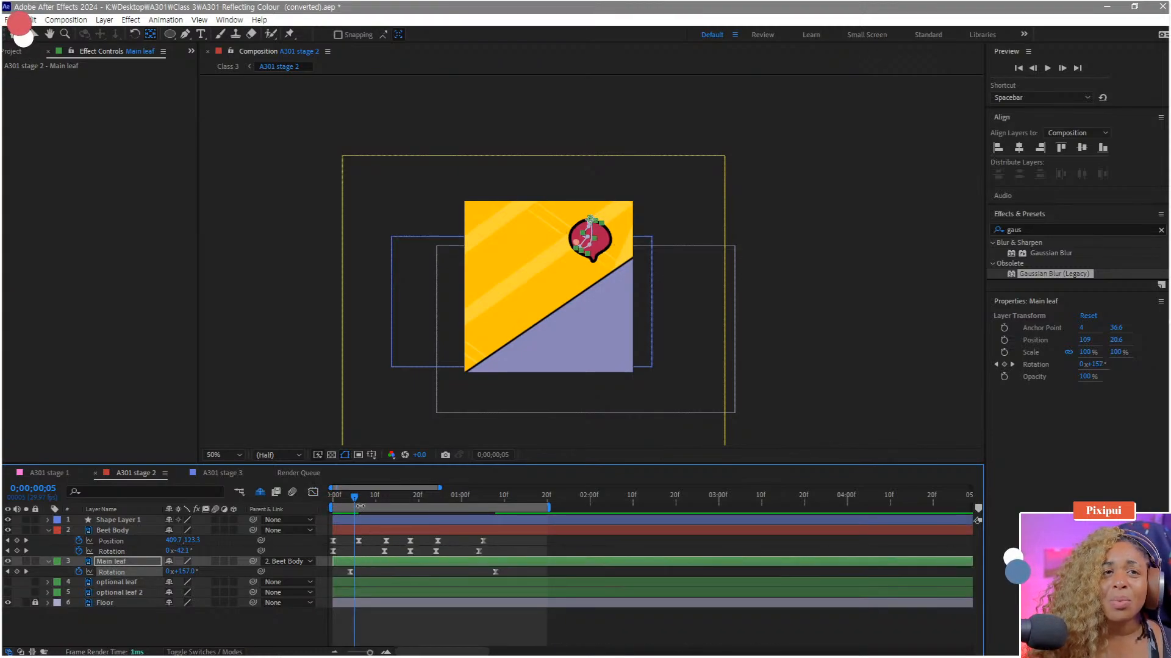
drag(363, 503, 358, 504)
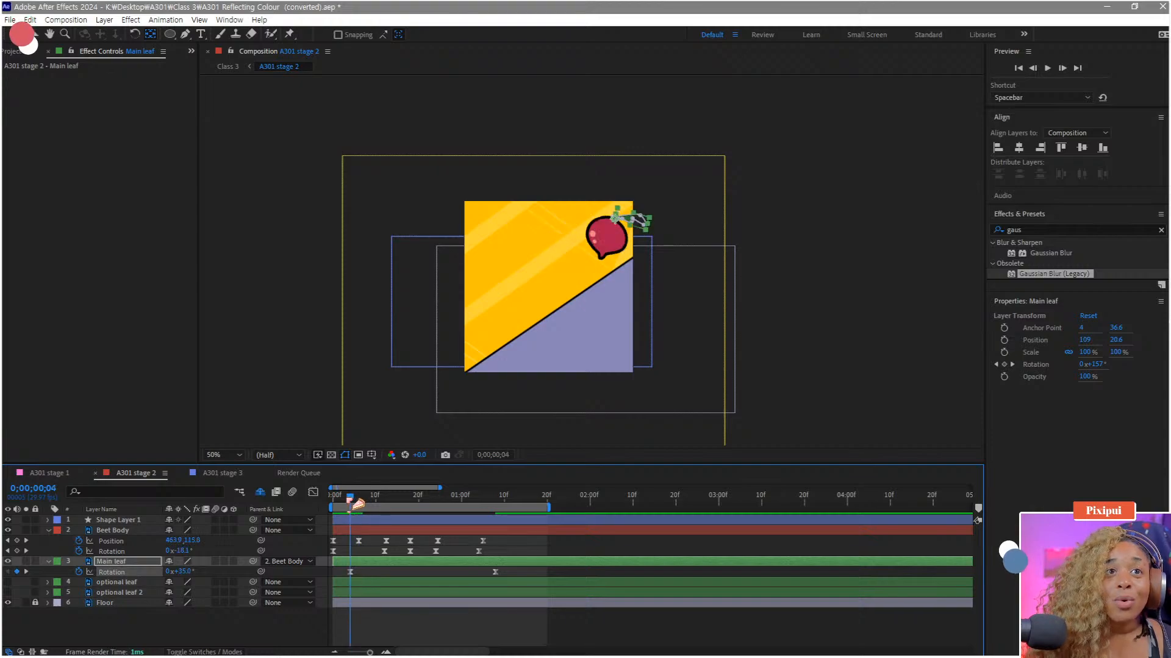
click(364, 577)
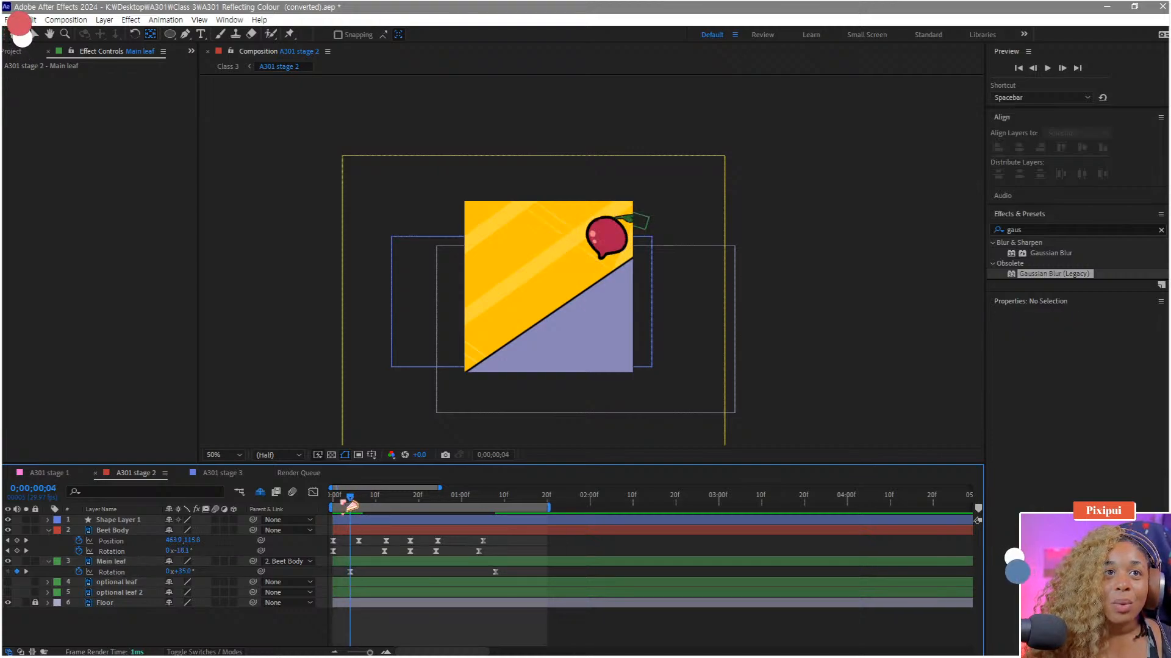
click(359, 504)
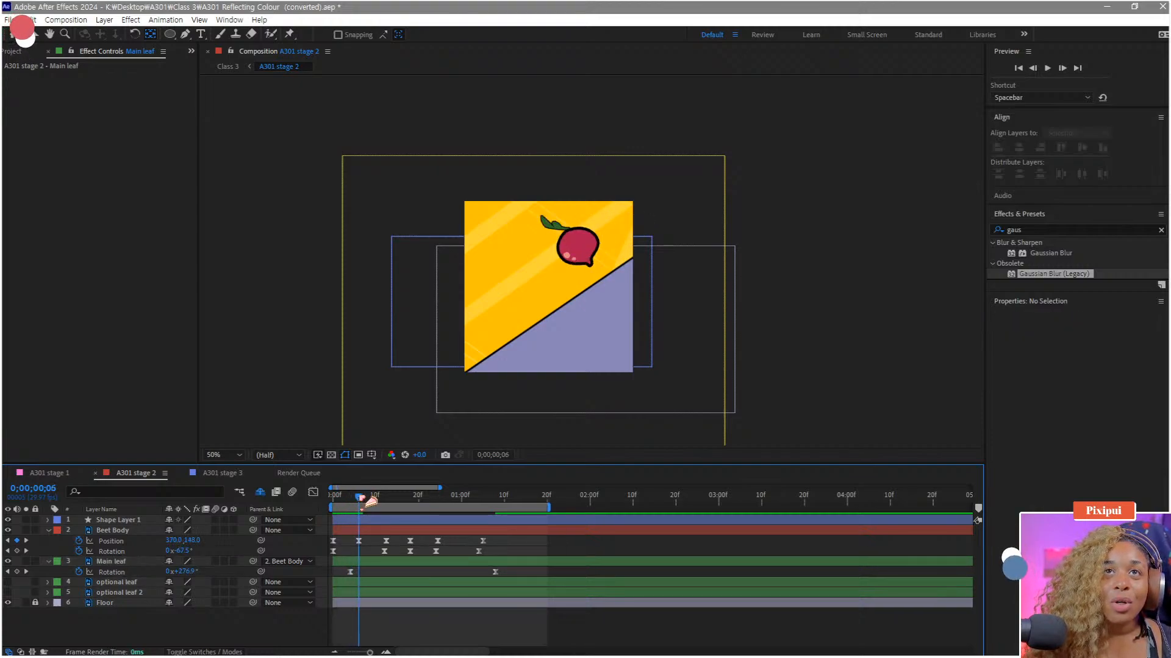
click(497, 573)
key(Delete)
click(351, 506)
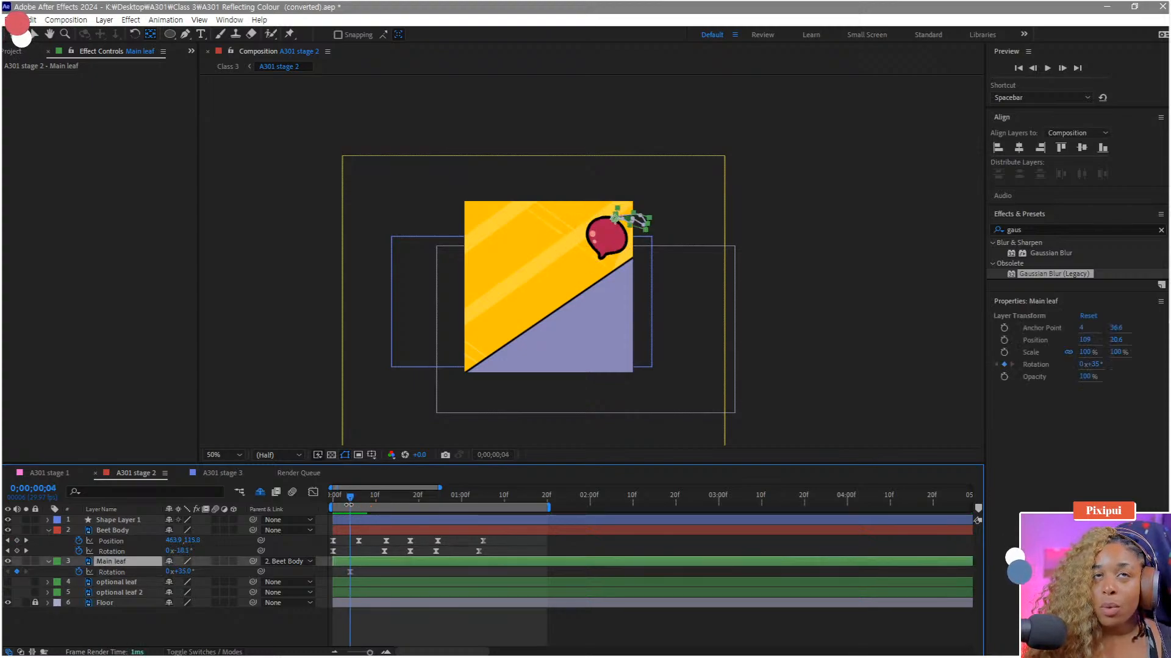
Step: Try rotating Main leaf to 91° at 0;00;00;09, and delete both of its Rotation keyframes
mouse_move(348, 505)
mouse_down()
mouse_move(362, 504)
mouse_move(332, 502)
mouse_move(364, 500)
mouse_up()
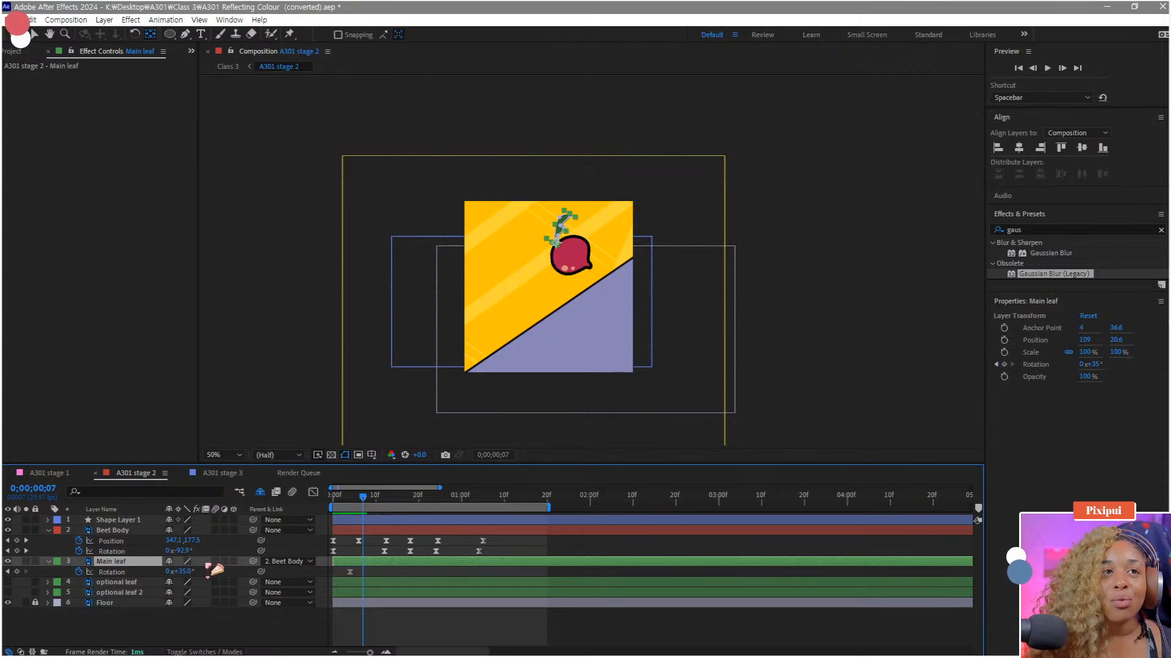
key(Page_Down)
key(Page_Down)
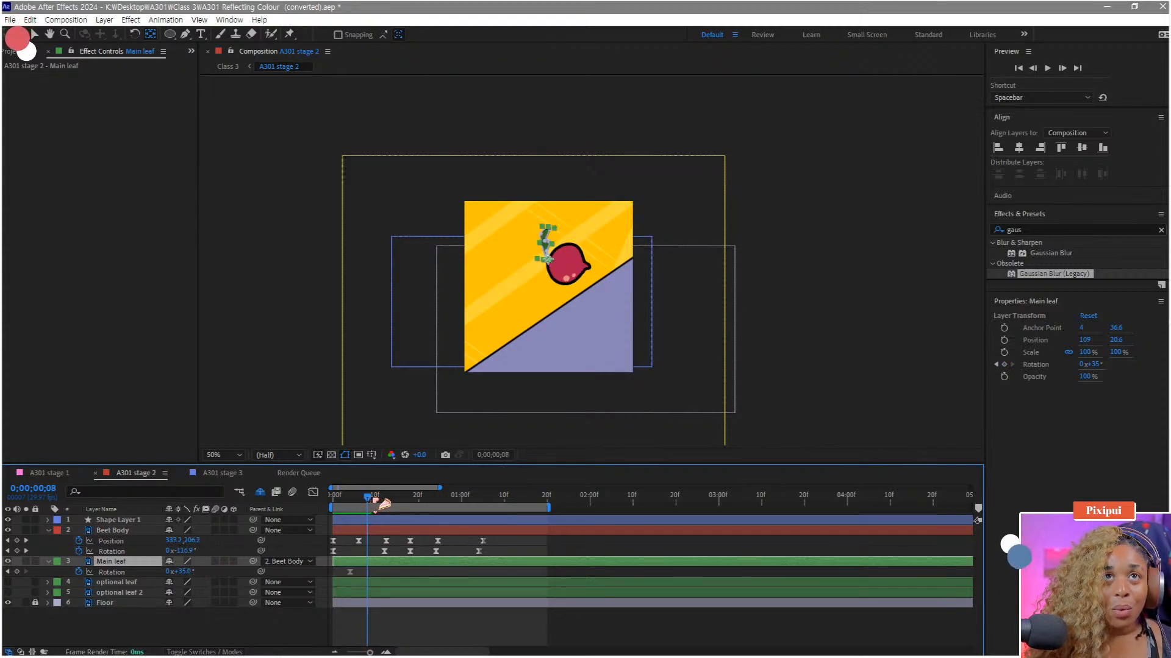
drag(183, 571, 227, 570)
mouse_move(373, 507)
mouse_down()
mouse_move(346, 508)
mouse_move(367, 517)
mouse_move(352, 517)
mouse_move(372, 506)
mouse_up()
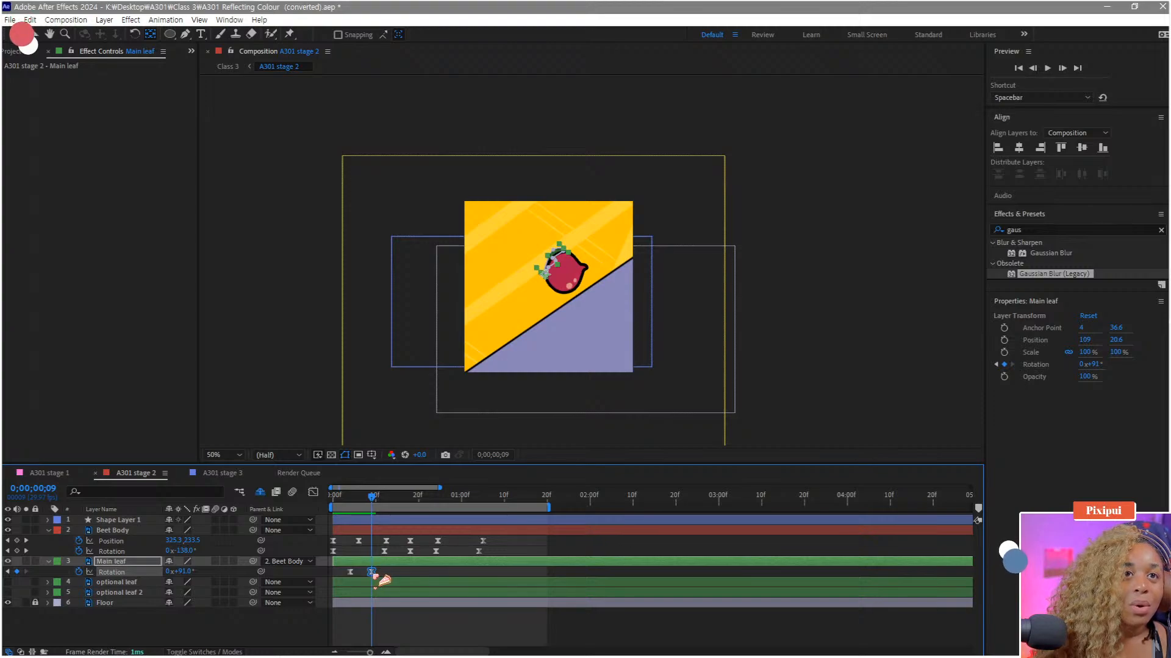
key(Delete)
click(350, 572)
key(Delete)
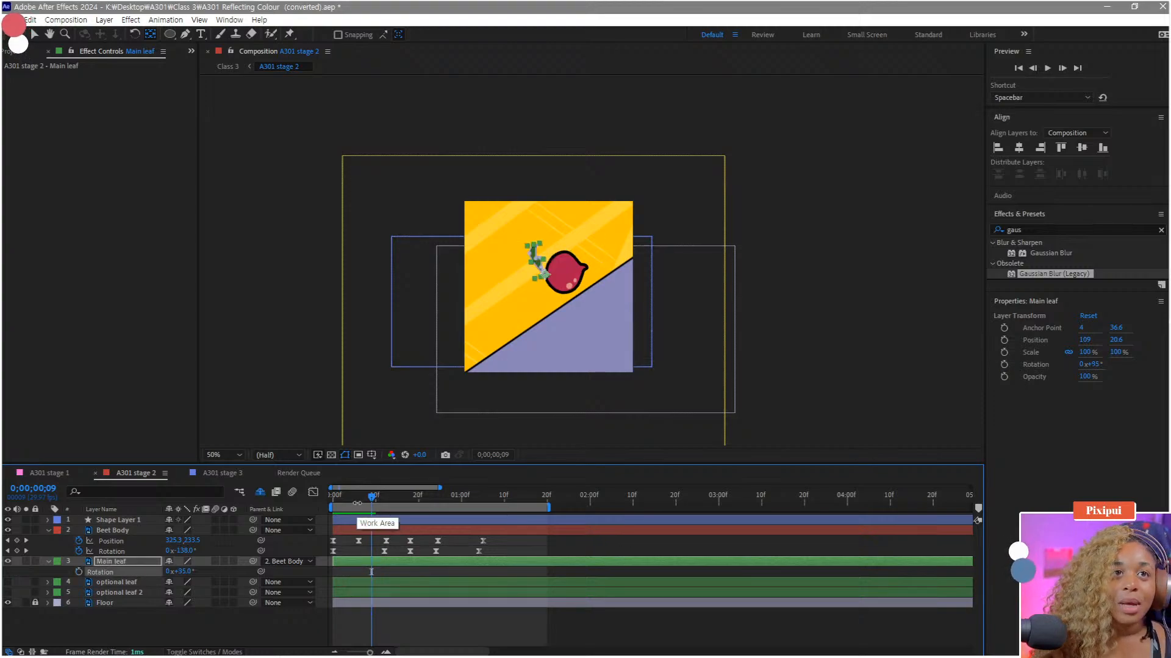
Step: Keyframe Main leaf's Rotation at 35° on 0;00;00;04 and at 73° on 0;00;00;08
drag(357, 504, 377, 506)
click(79, 572)
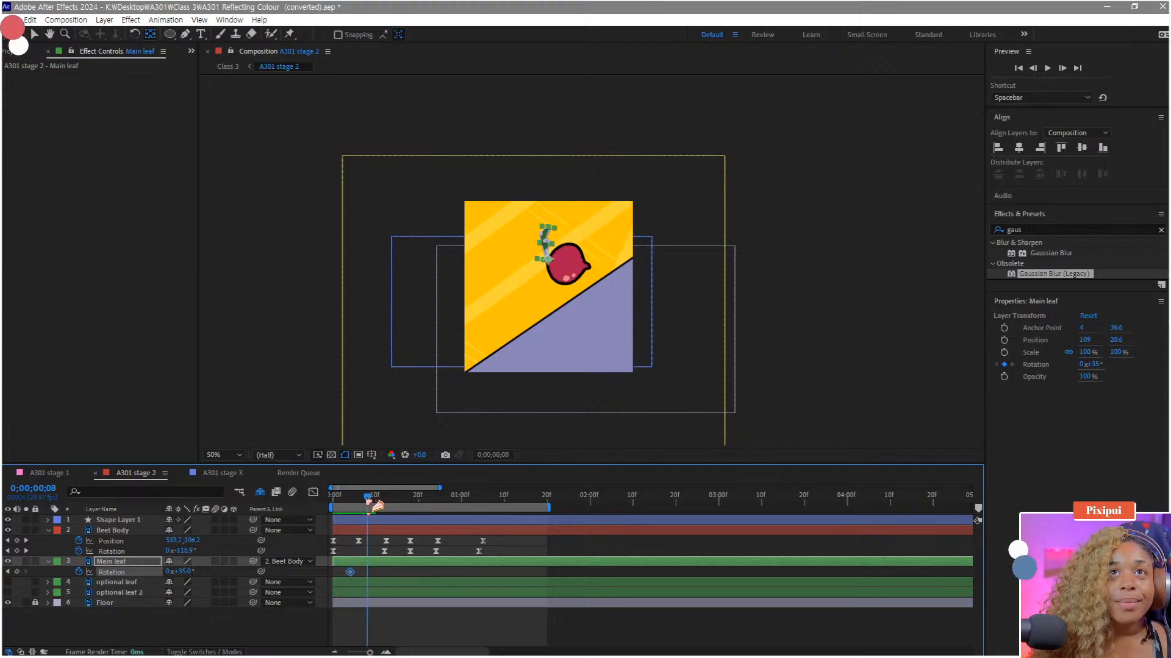
drag(182, 572, 261, 562)
Step: Add Main leaf Rotation keyframes of -45° at 0;00;00;19 and 107° at 0;00;00;27
drag(342, 507, 415, 506)
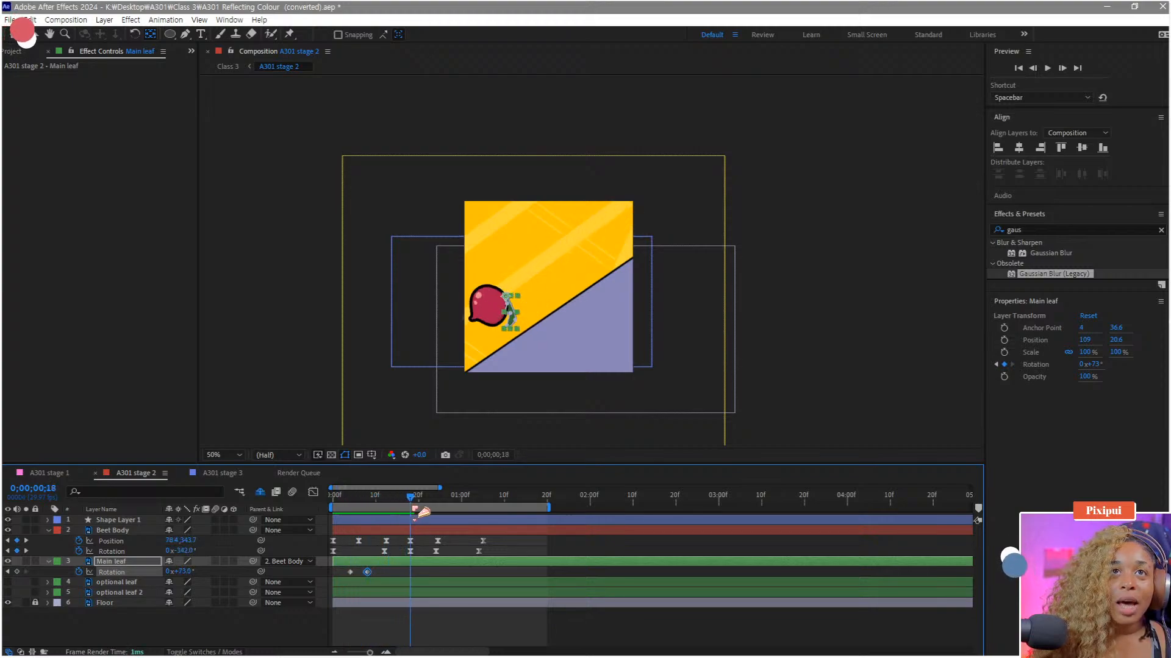
drag(176, 570, 410, 544)
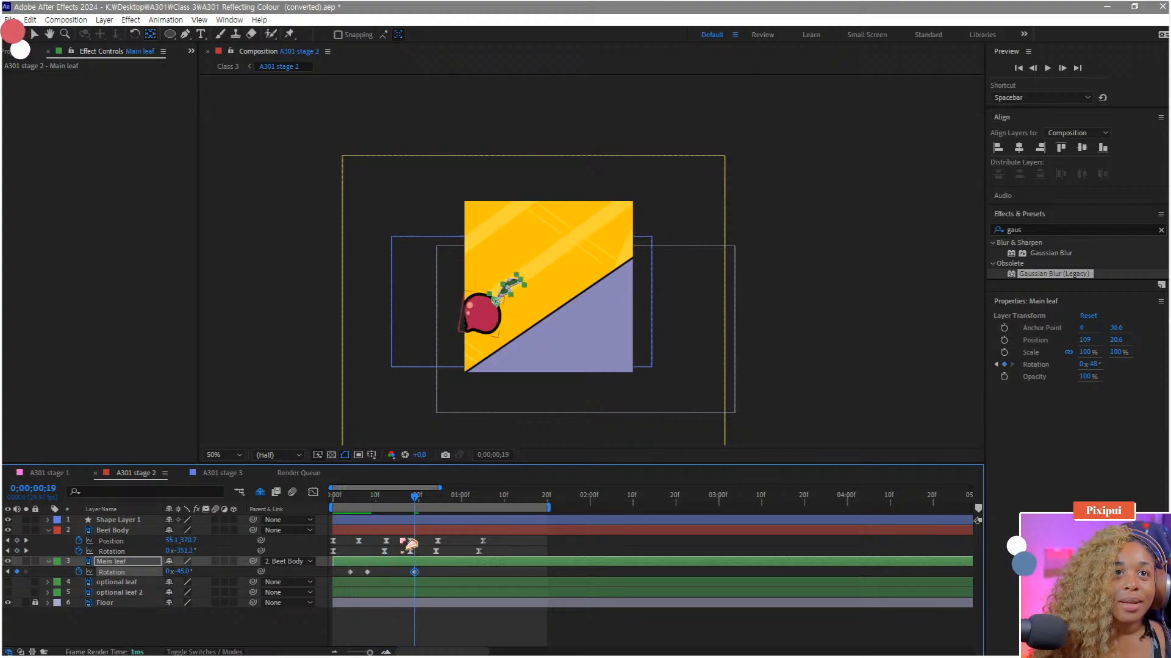
drag(433, 505, 452, 506)
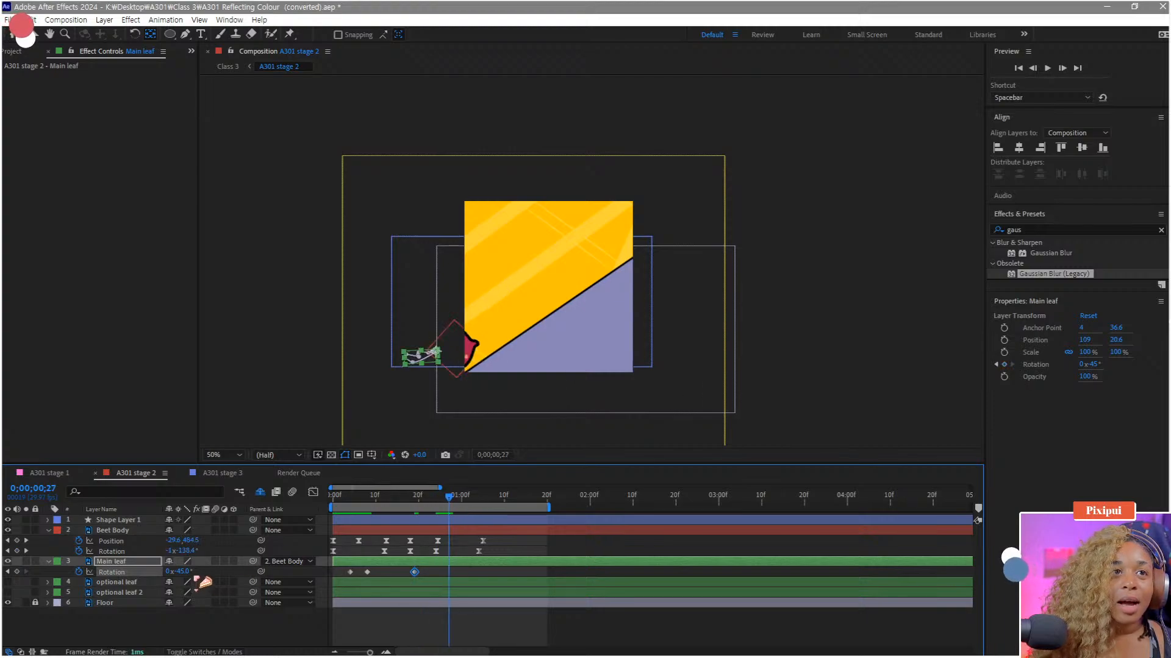
drag(179, 572, 284, 573)
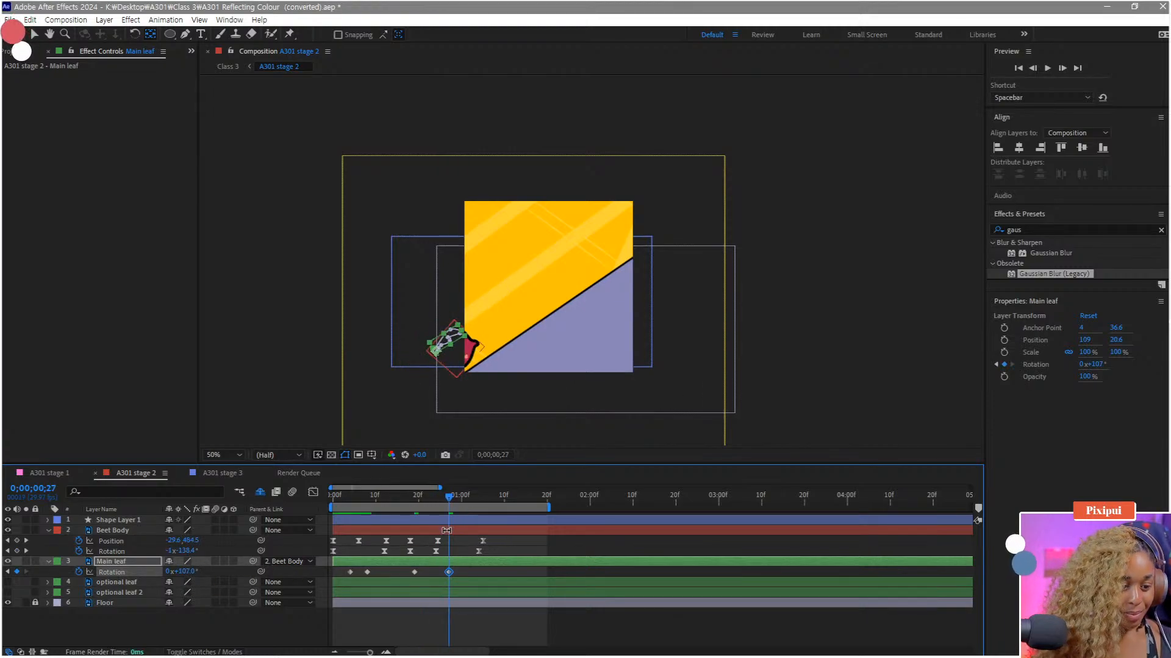
Step: Apply Easy Ease to all four of Main leaf's Rotation keyframes and preview the swing
drag(495, 578, 317, 597)
key(F9)
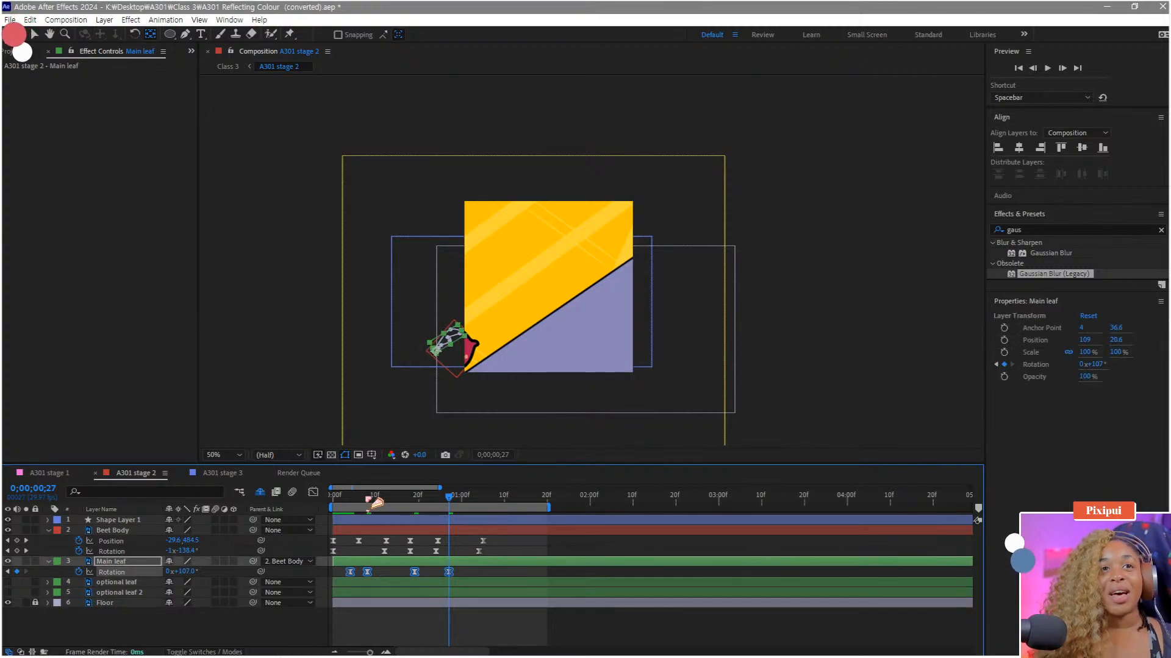
key(space)
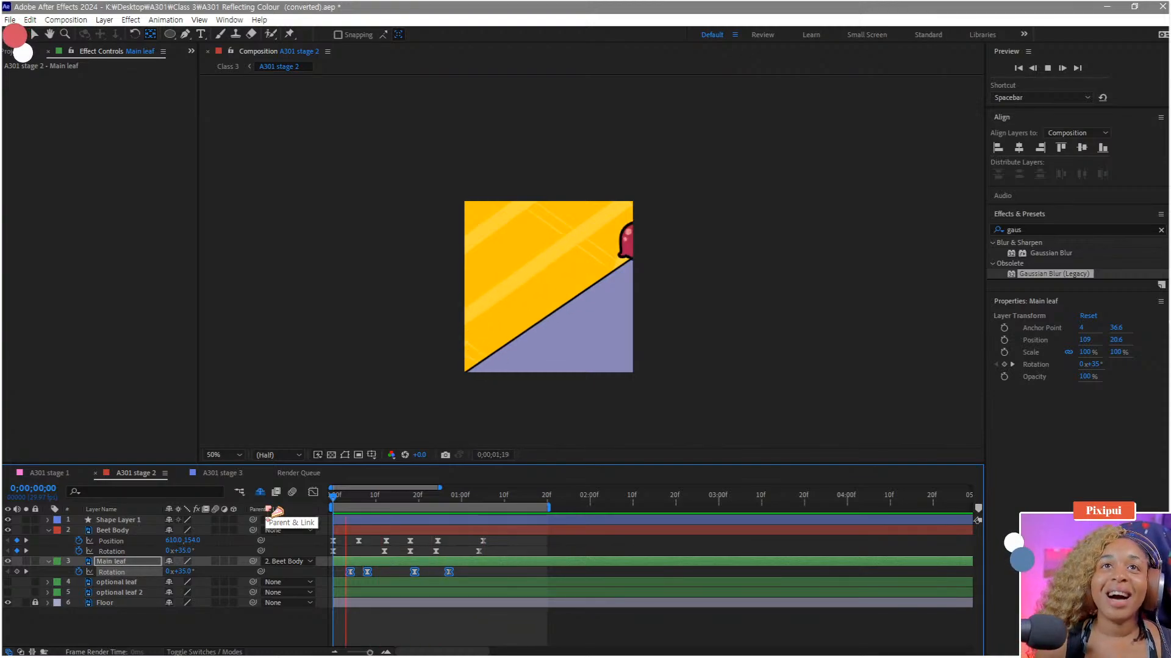
Step: Try duplicating the unlocked Floor layer, placing the copy above Main leaf, and previewing the animation
key(space)
mouse_move(403, 502)
mouse_down()
mouse_move(381, 511)
mouse_move(412, 517)
mouse_up()
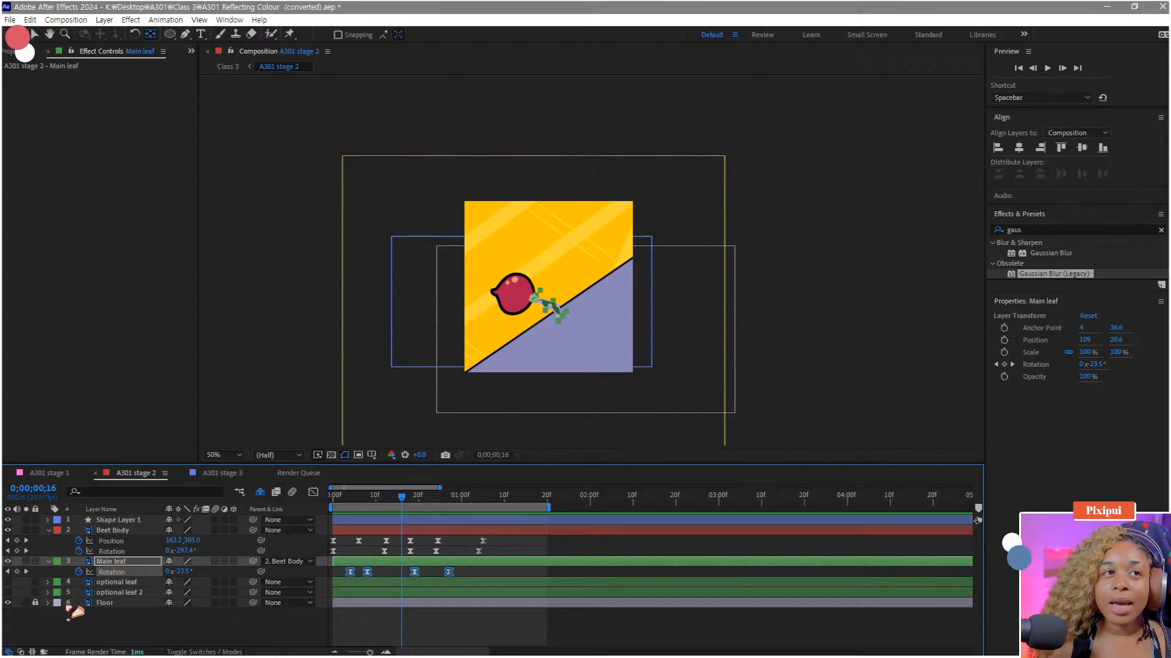
click(36, 605)
click(102, 604)
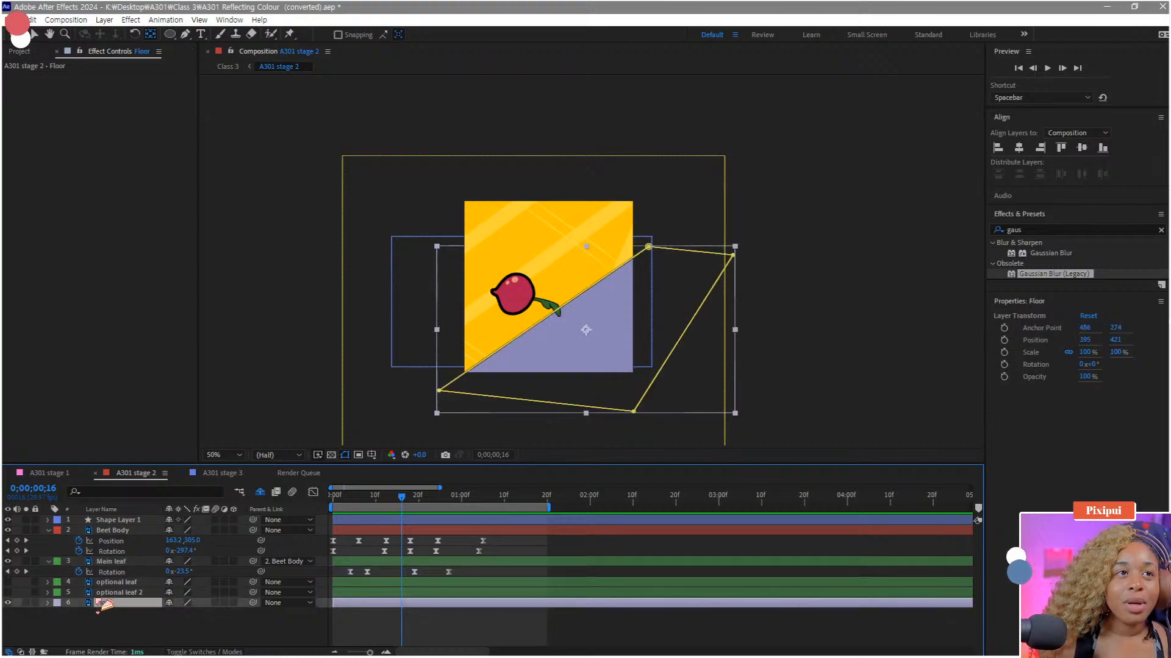
key(ctrl+d)
drag(105, 603, 104, 560)
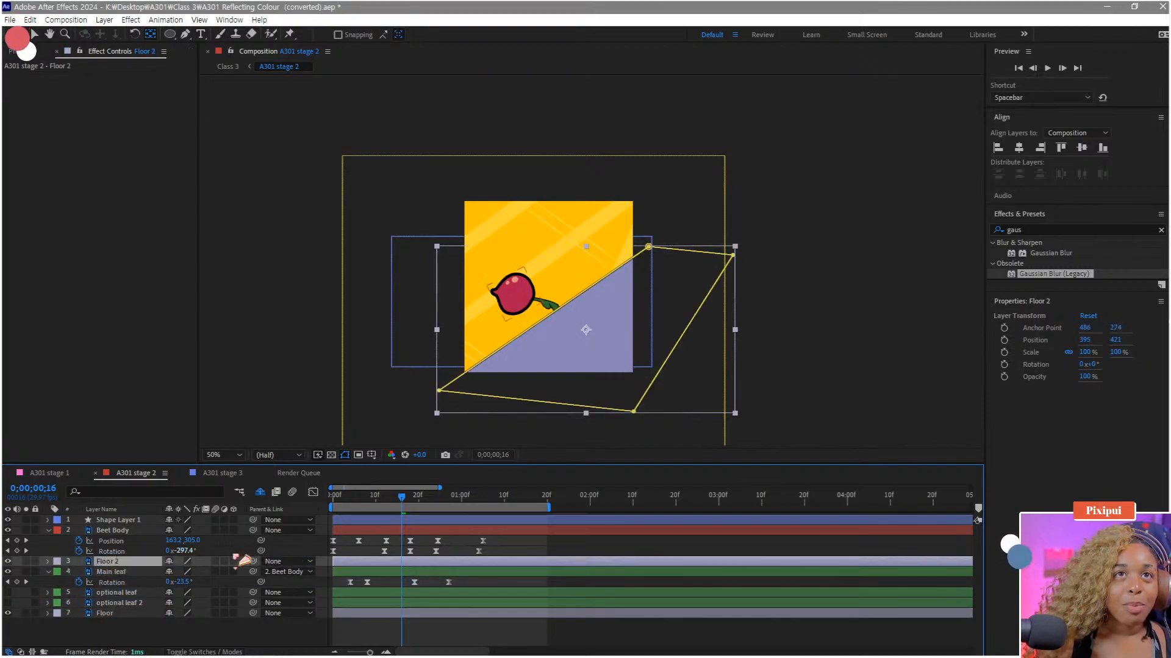
key(space)
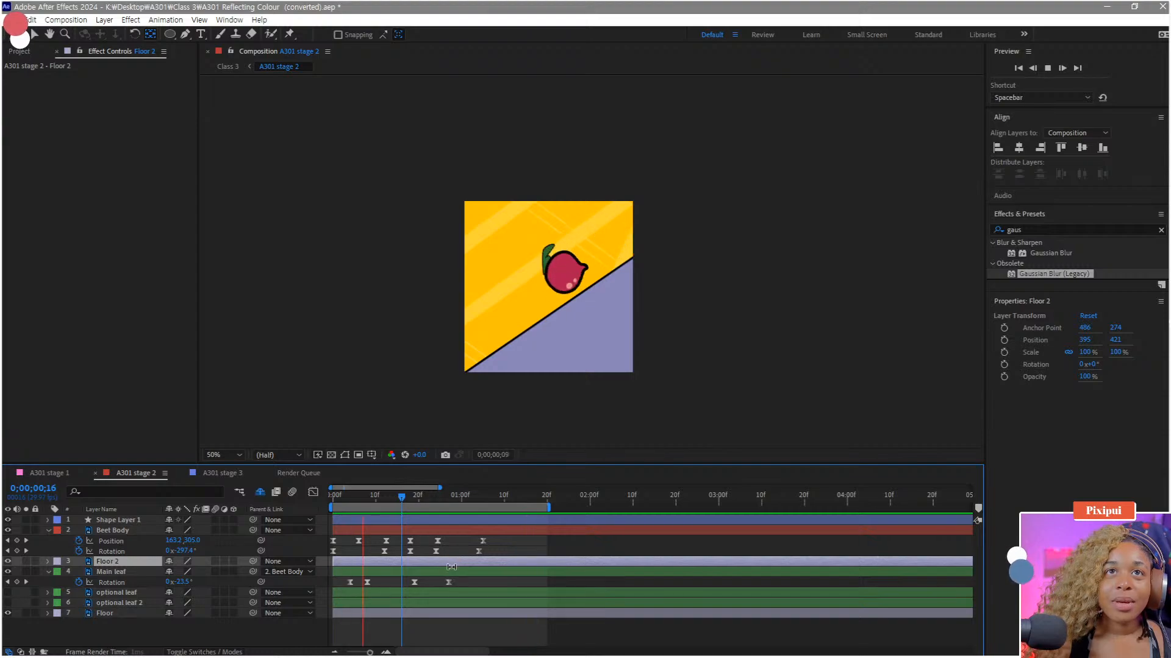
key(space)
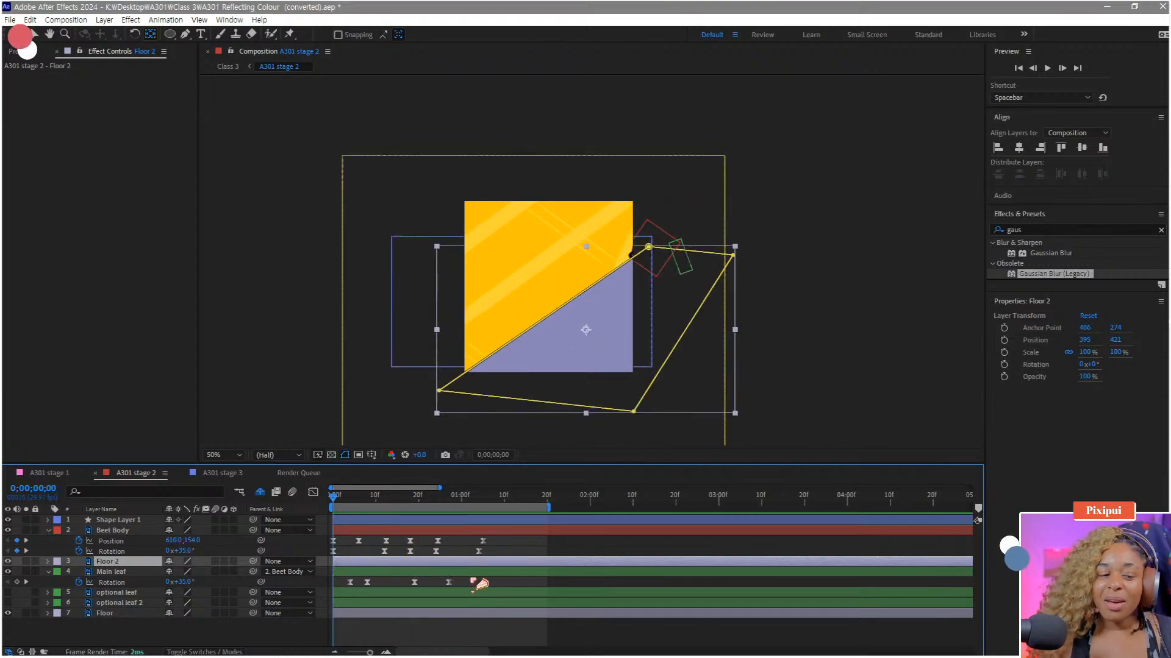
Step: Undo the Floor copy's reordering, the duplication and the unlocking of the Floor layer
key(ctrl+z)
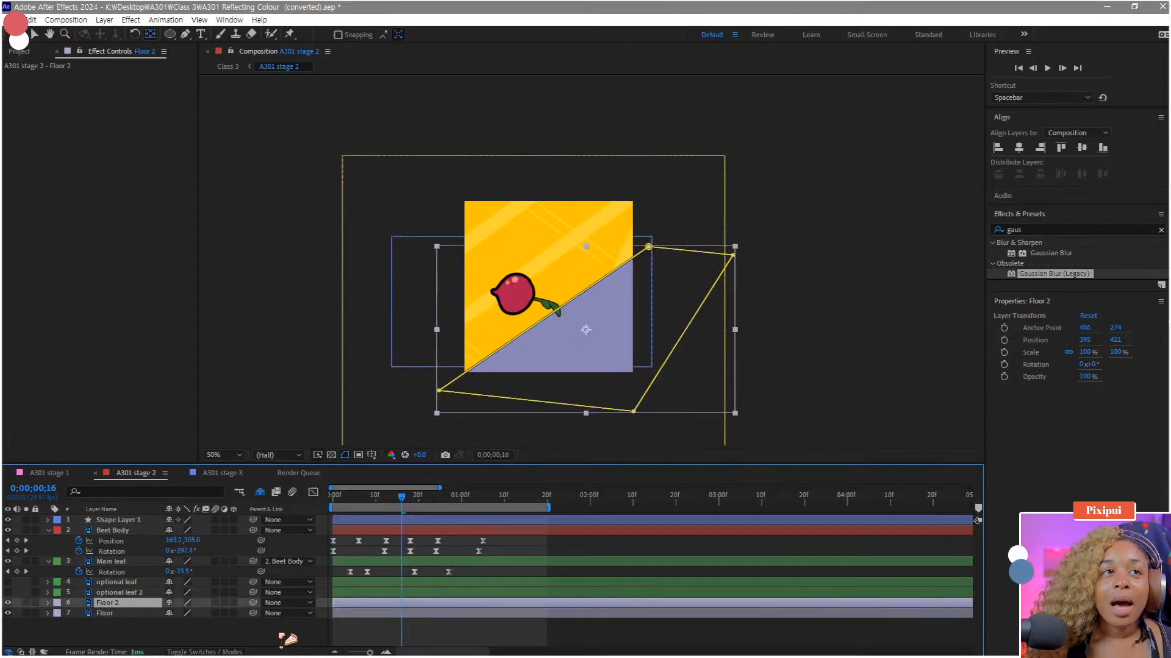
click(287, 639)
key(ctrl+z)
key(ctrl+z)
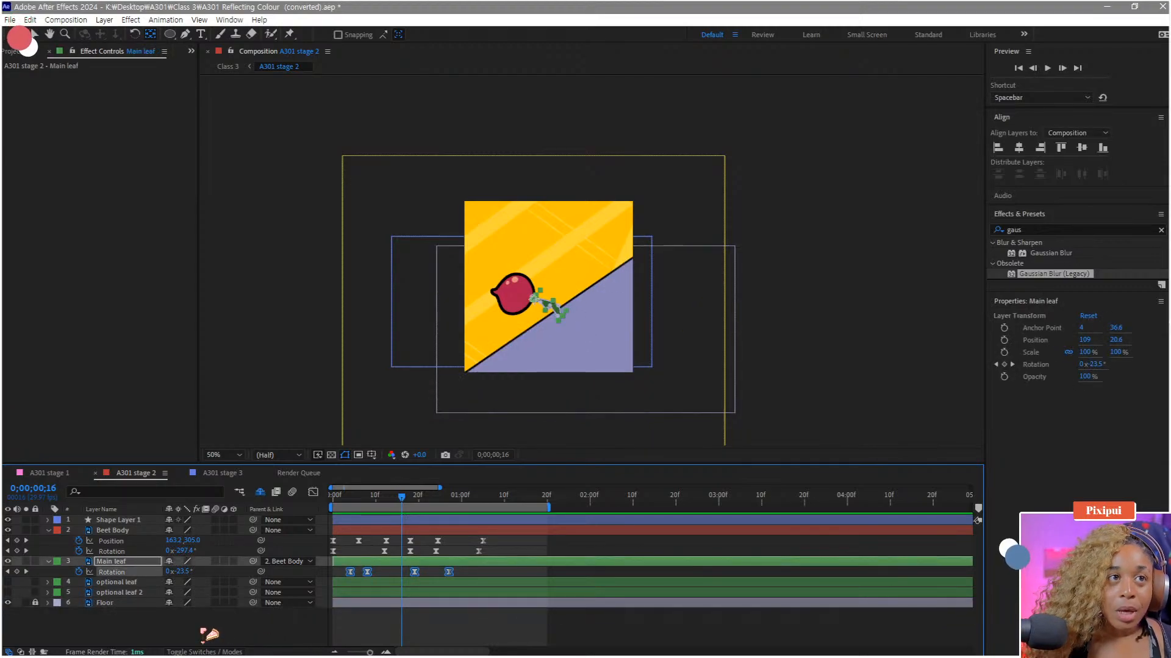
Step: Unlock the Floor layer and delete the Shape Layer 1 bounce path guide
click(117, 604)
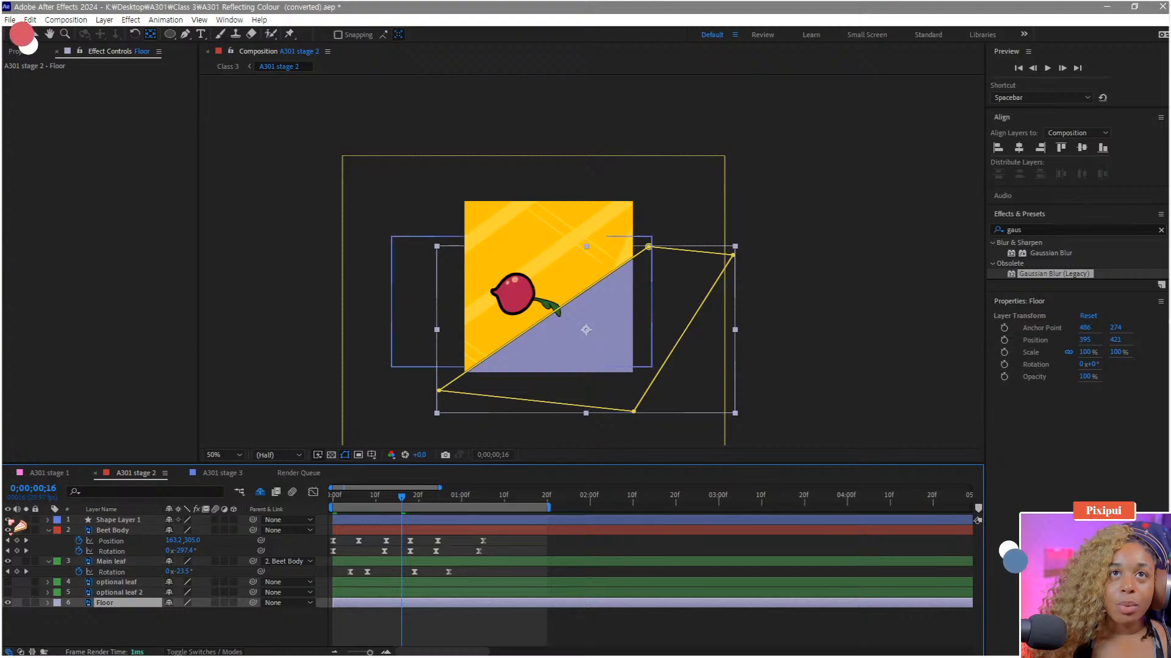
click(127, 521)
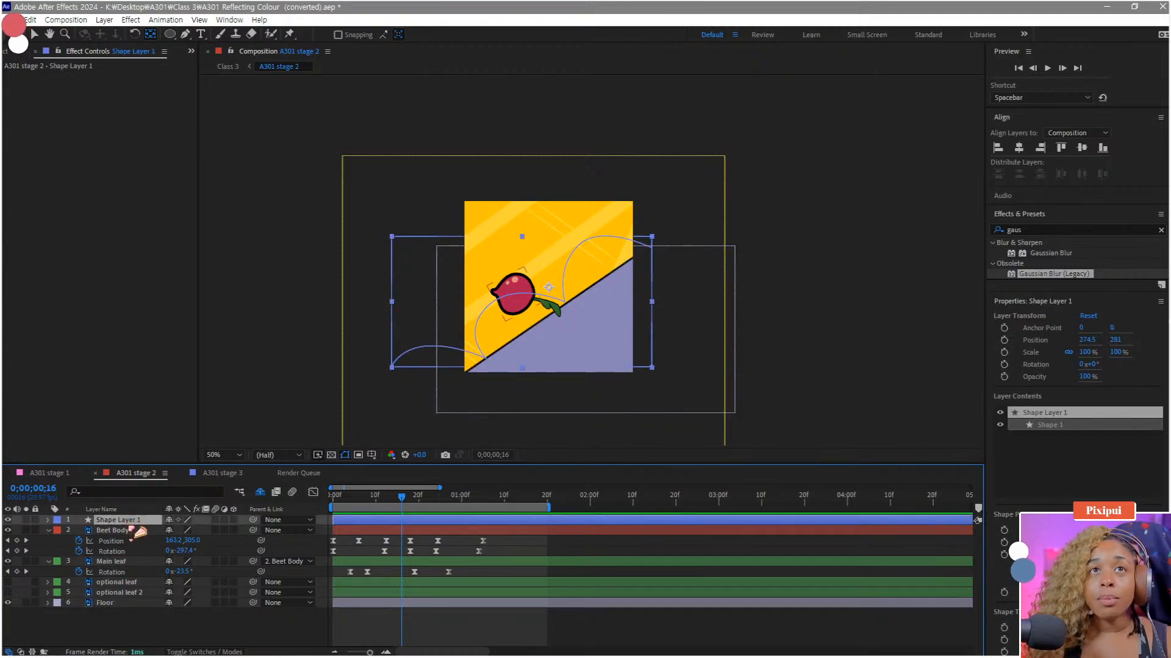
key(Delete)
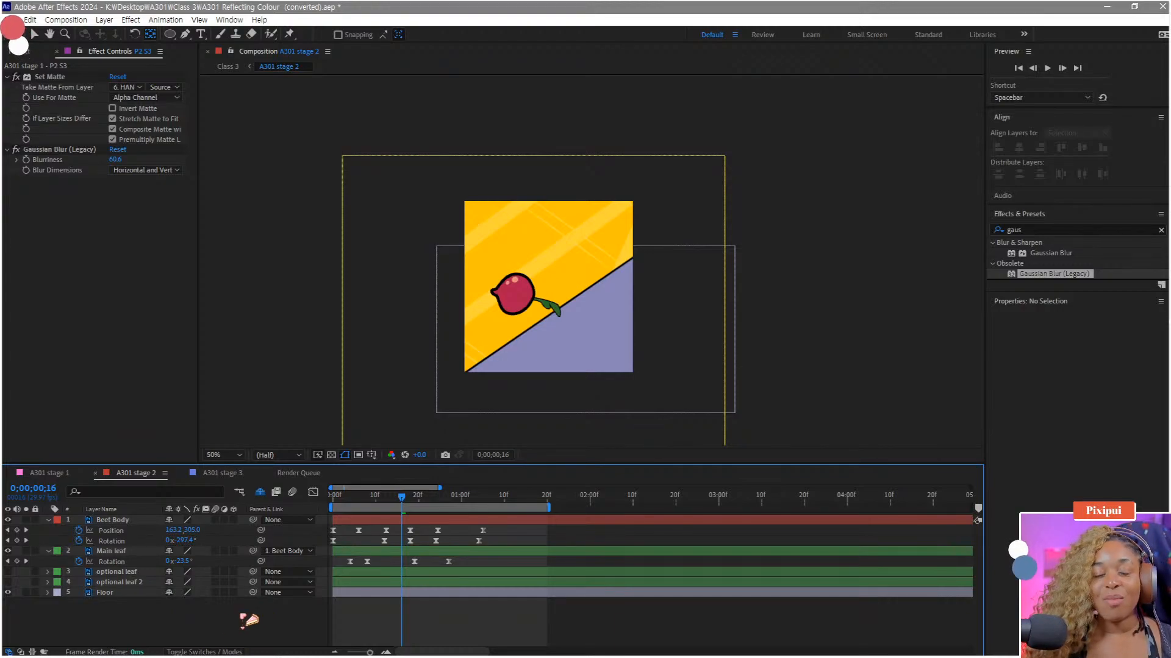
Step: At 0;00;00;13, duplicate Floor and pre-compose the copy as Floor 2 Comp 1, leaving all attributes in A301 stage 2
mouse_move(396, 500)
mouse_down()
mouse_move(345, 504)
mouse_move(396, 515)
mouse_up()
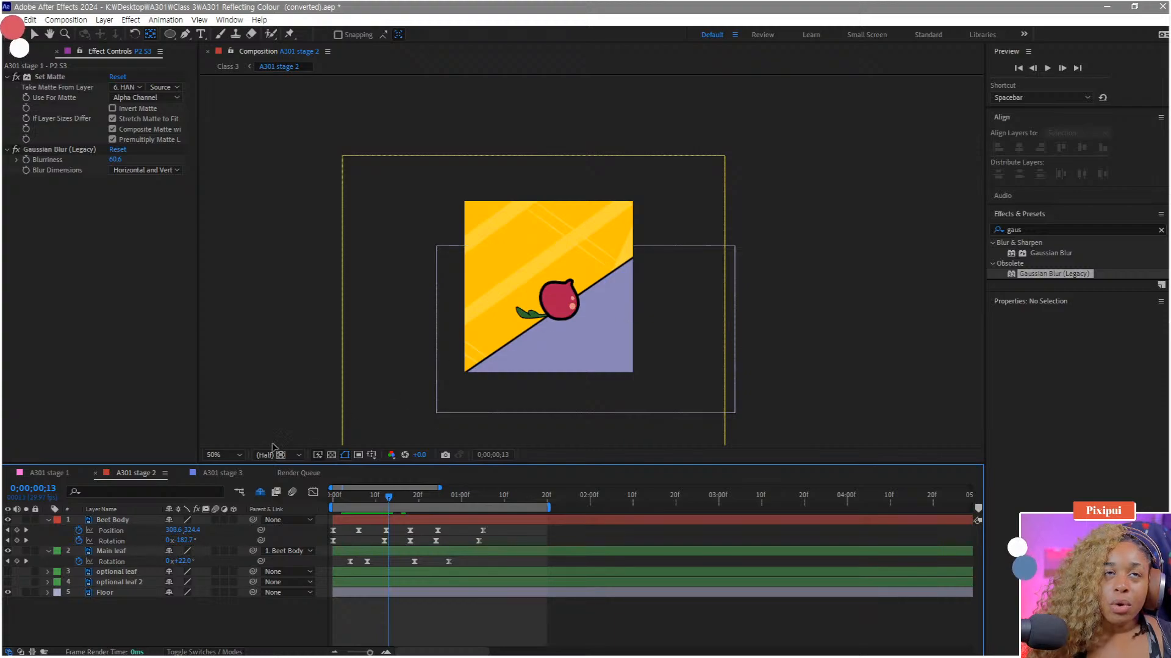
click(118, 594)
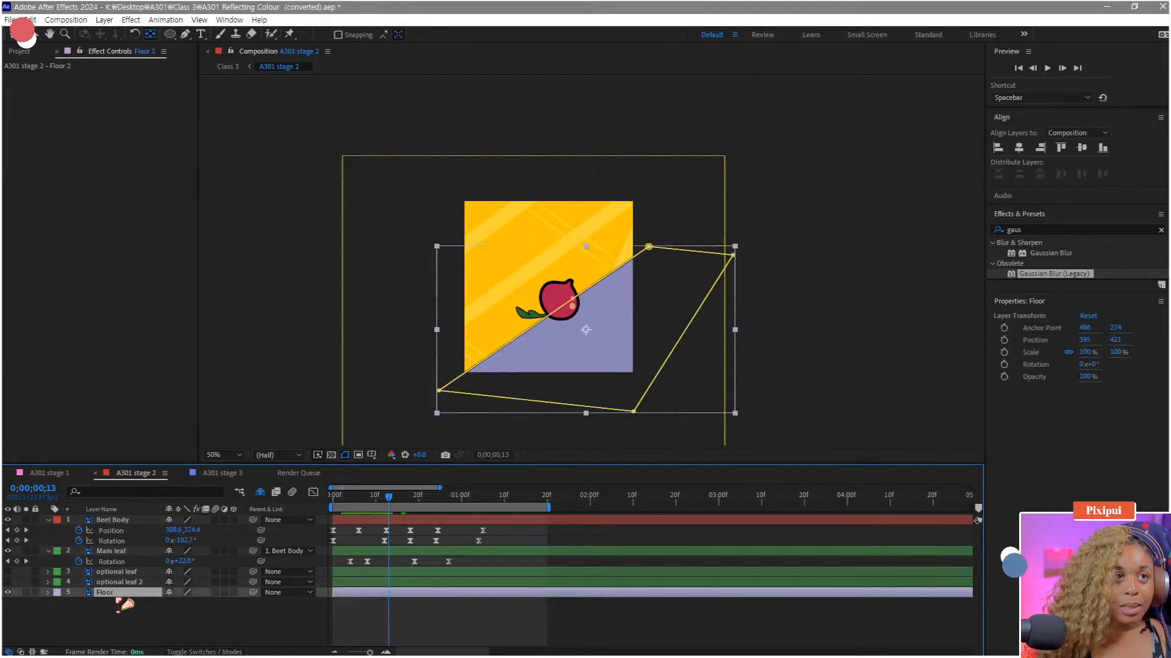
key(ctrl+d)
click(998, 231)
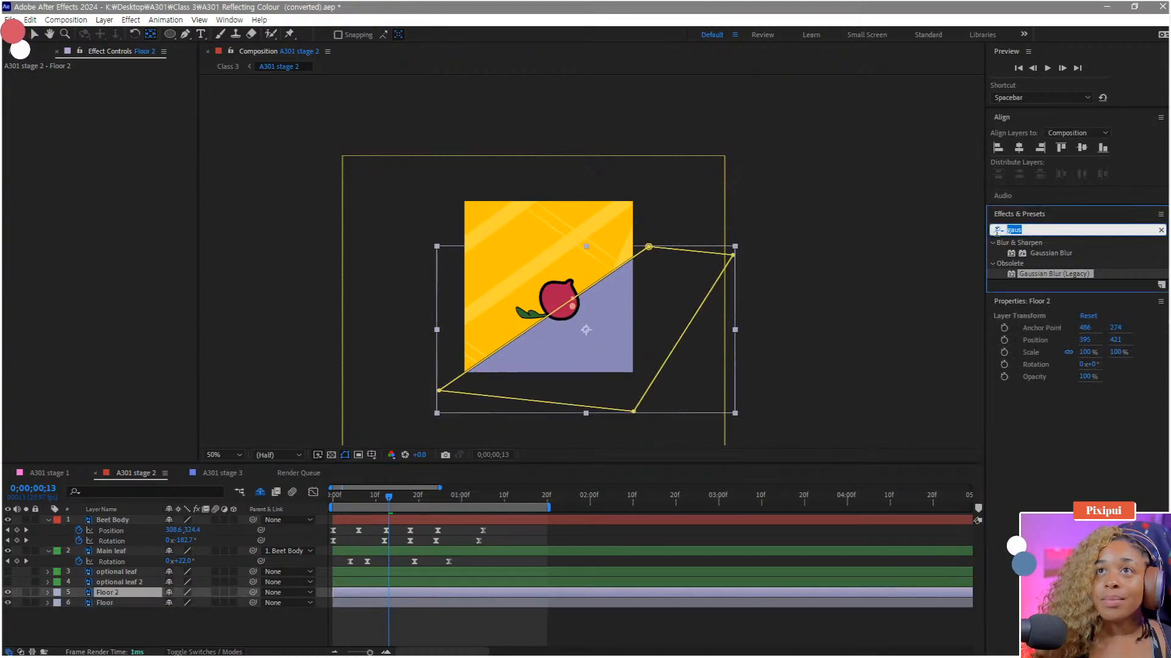
drag(739, 303, 137, 572)
click(112, 596)
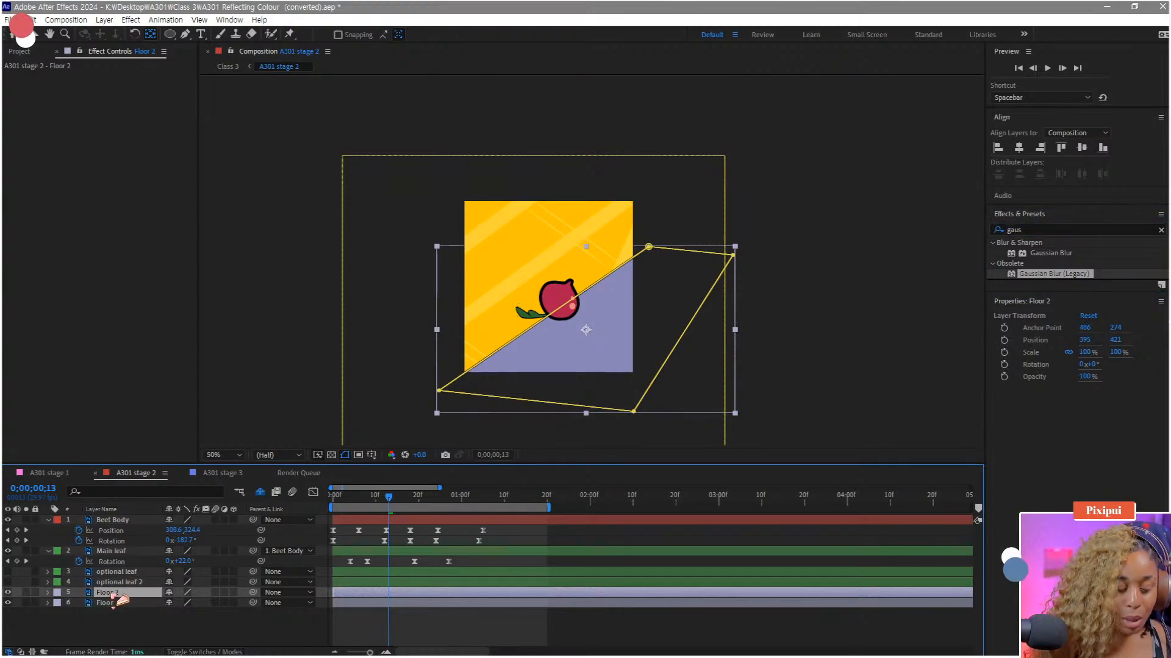
key(ctrl+shift+c)
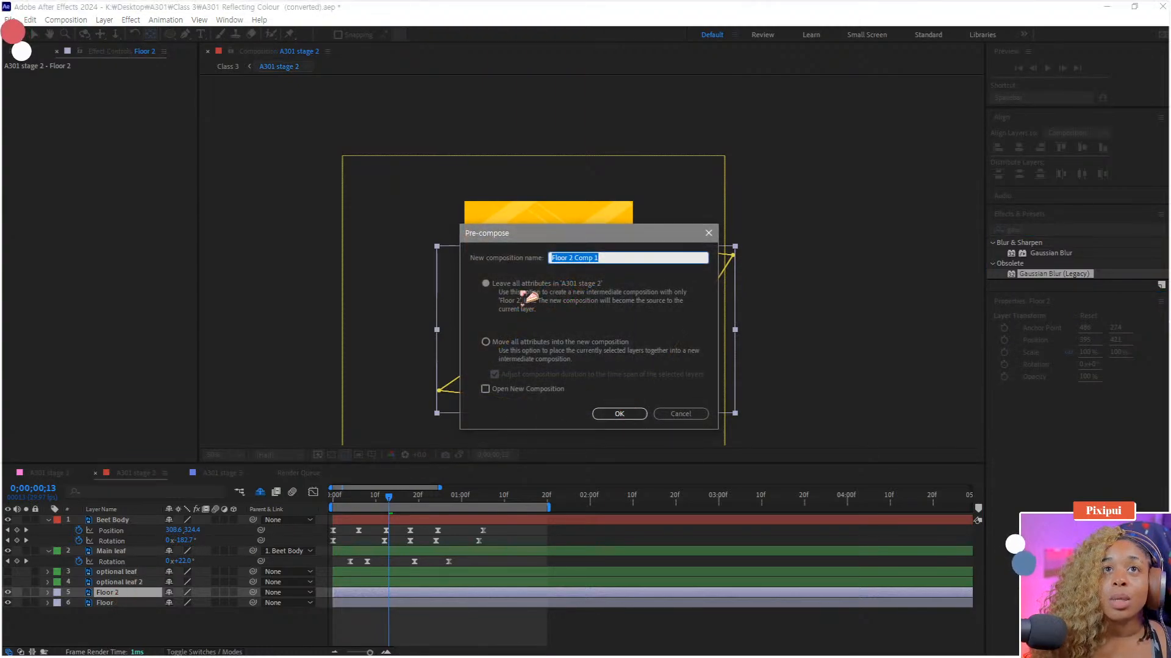
click(619, 414)
drag(225, 606, 122, 600)
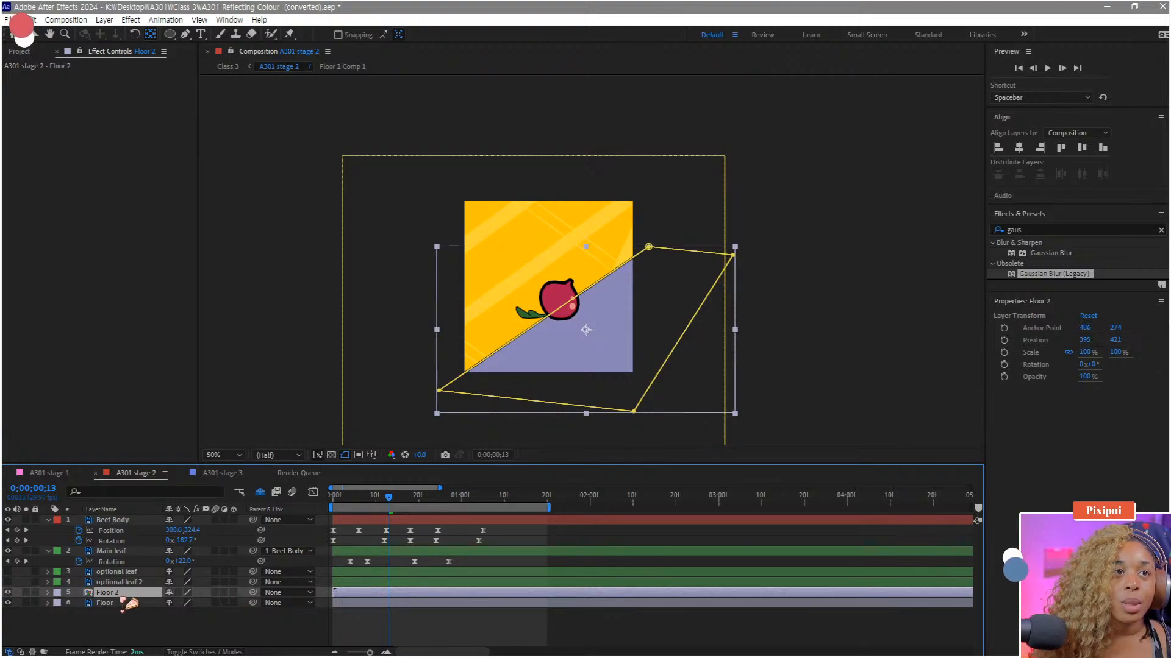
Step: Duplicate the Beet Body layer and the Main leaf layer
drag(1022, 303, 139, 529)
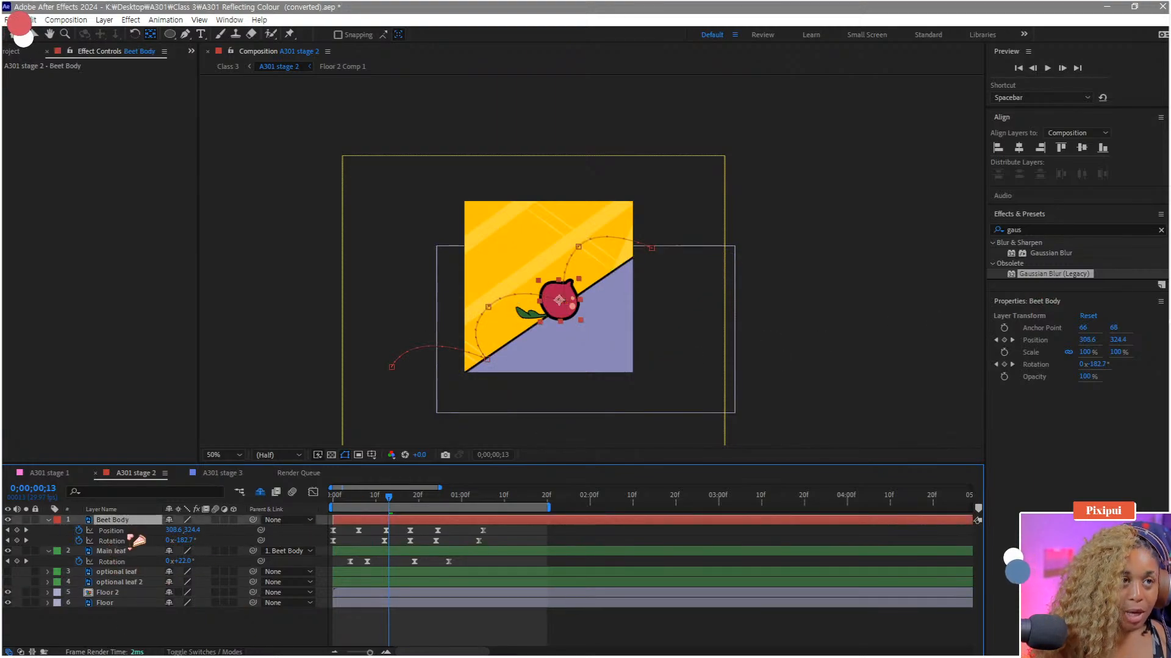
key(ctrl+d)
click(125, 561)
key(ctrl+d)
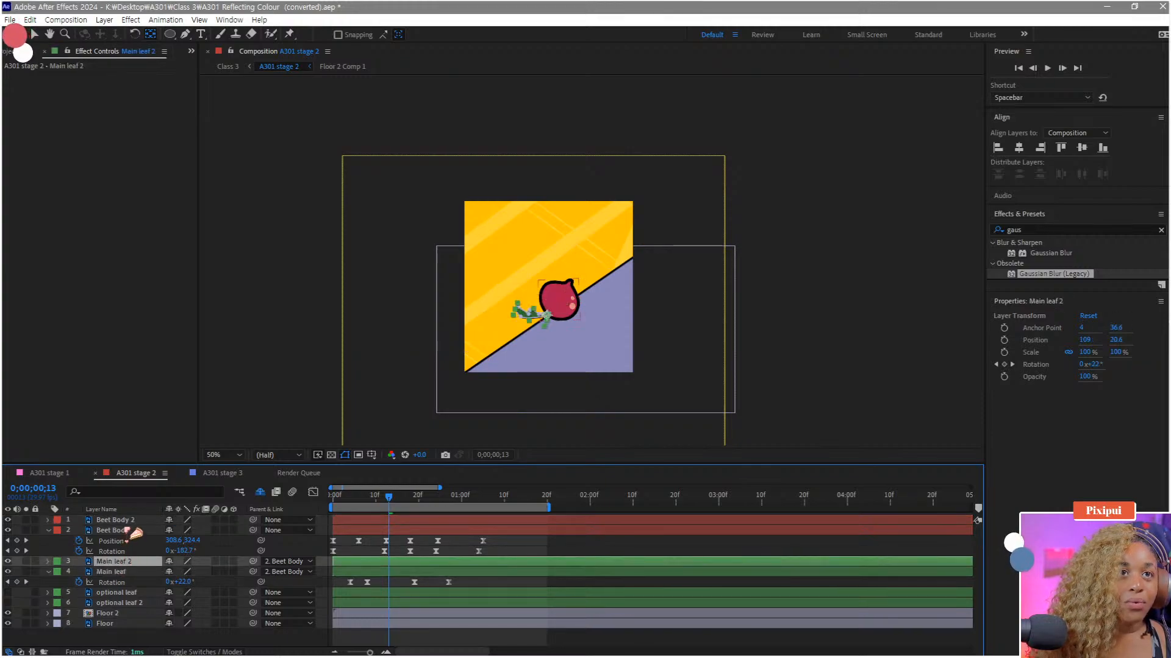
Step: Pre-compose Beet Body 2 as "beet 4 reflec", leaving all attributes in A301 stage 2
click(131, 520)
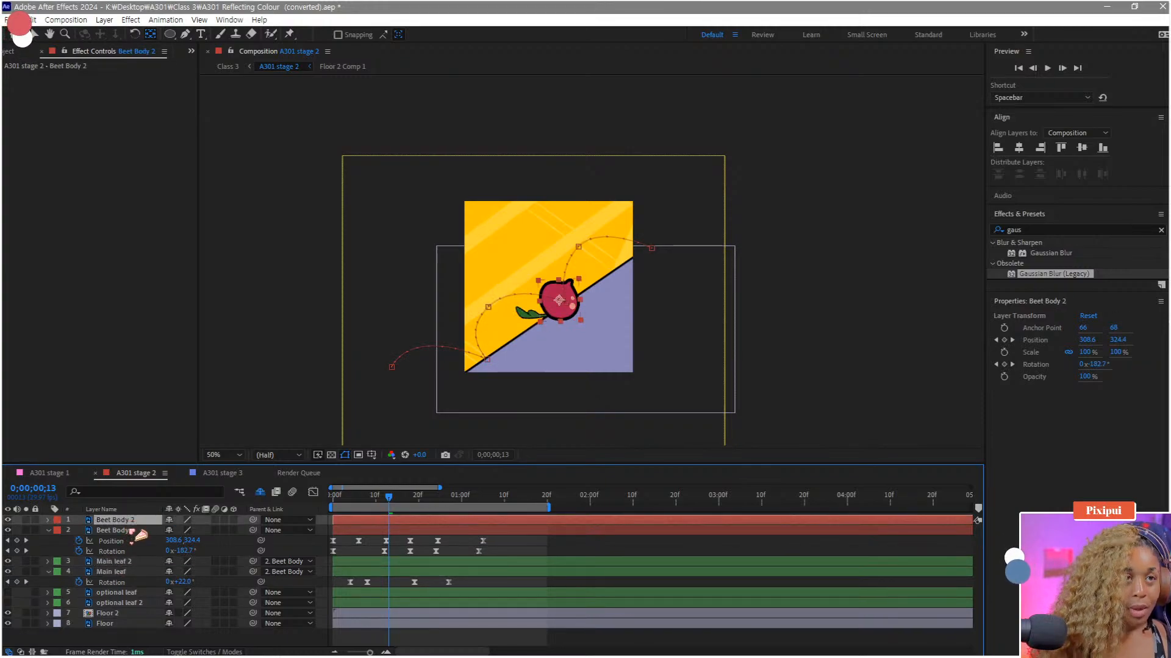
key(ctrl+shift+c)
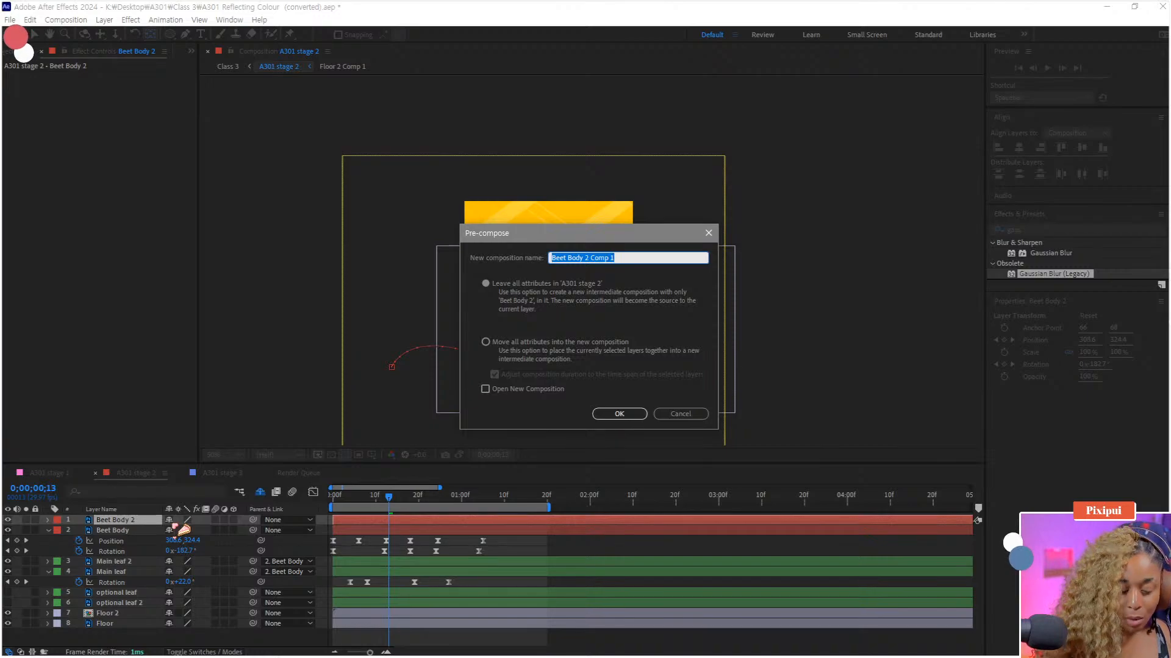
text(beet 4 reflec)
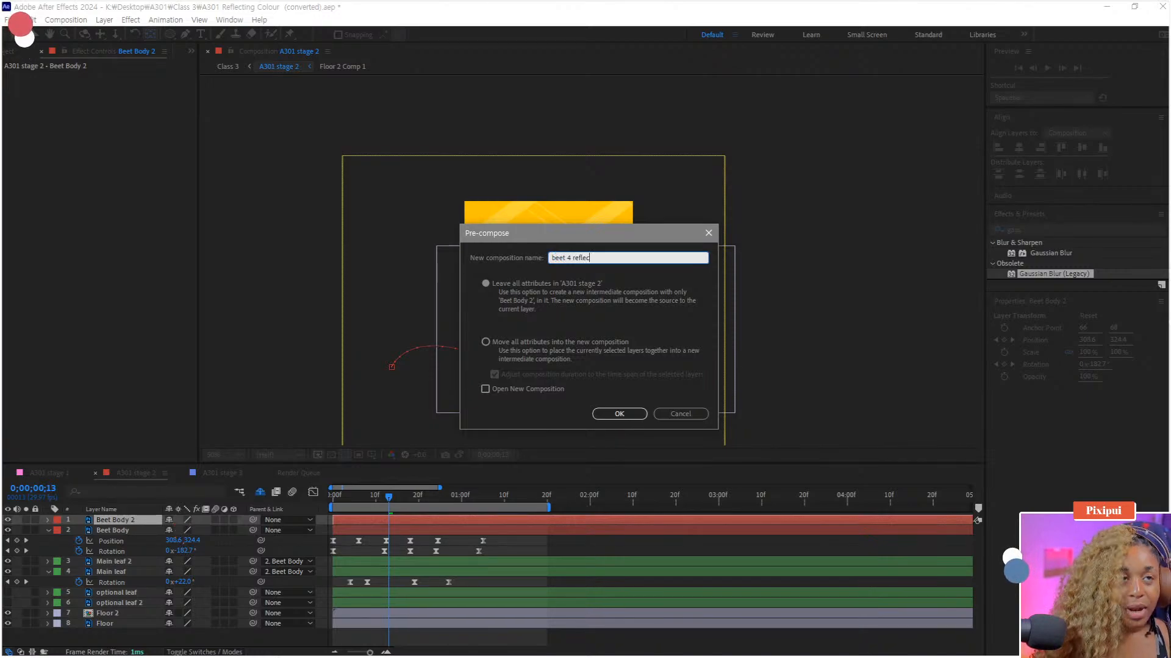
key(Return)
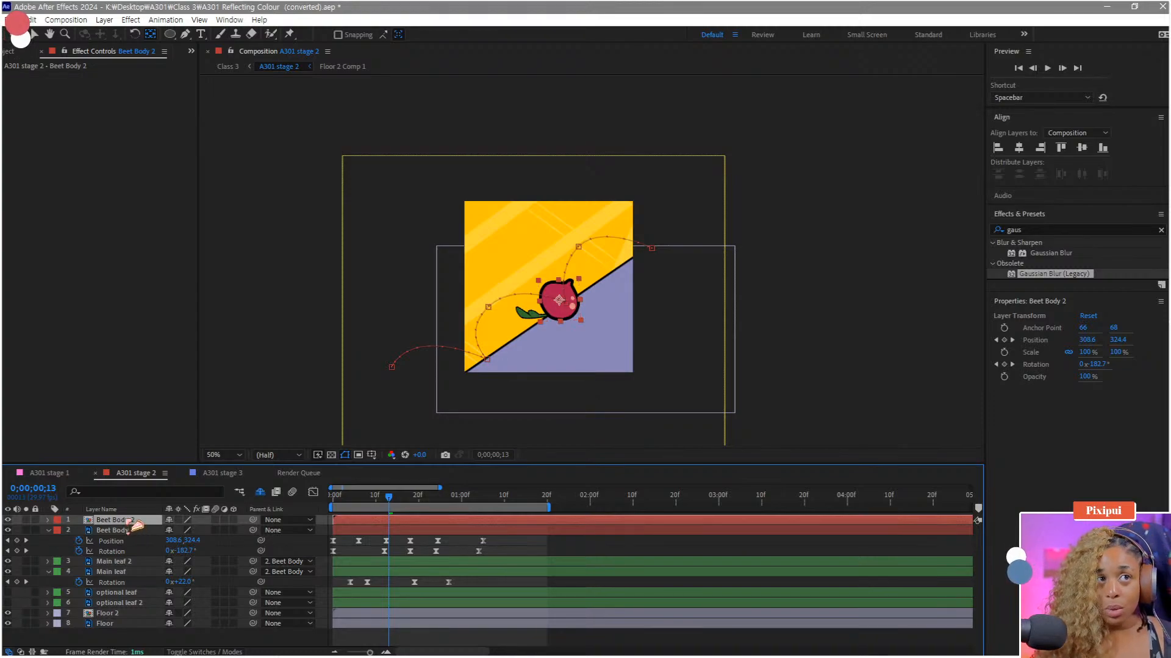
Step: Pre-compose Main leaf 2 as "leaf 4 reflec", leaving all attributes in A301 stage 2
click(131, 562)
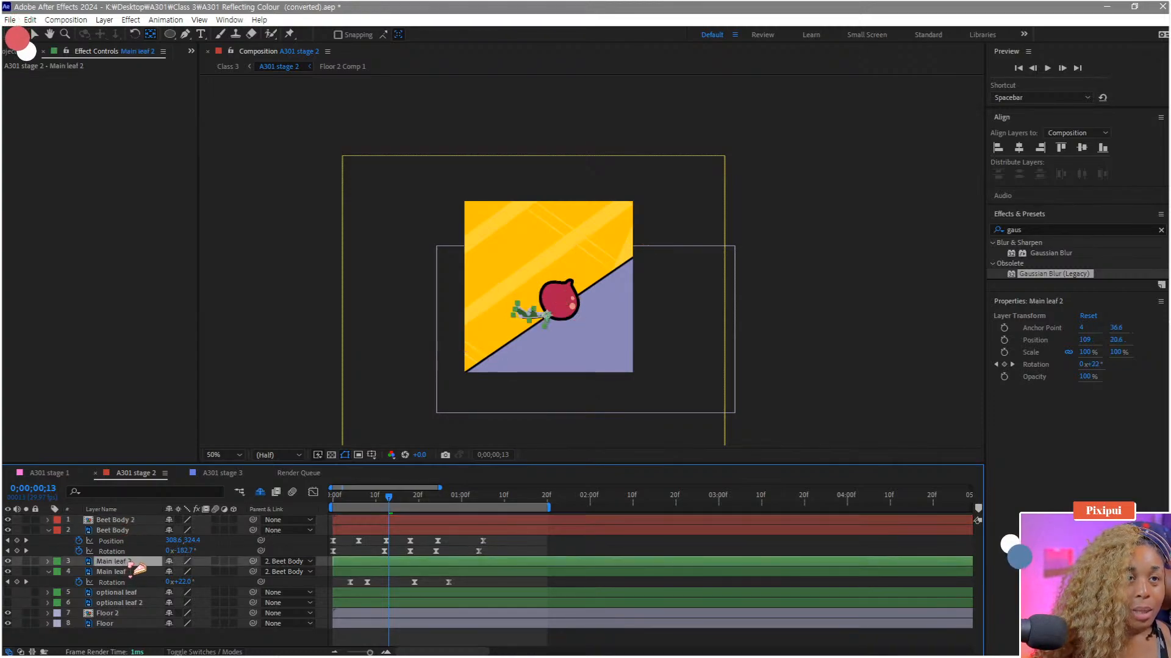
key(ctrl+shift+c)
text(le)
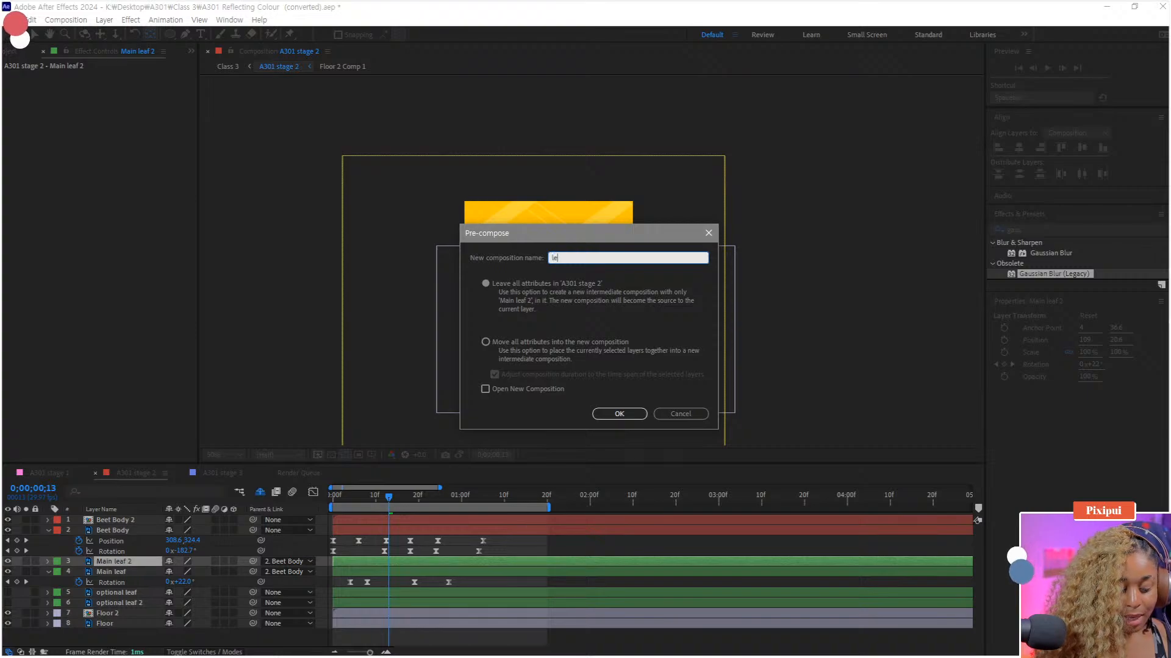
text(af 4 reflec)
key(Return)
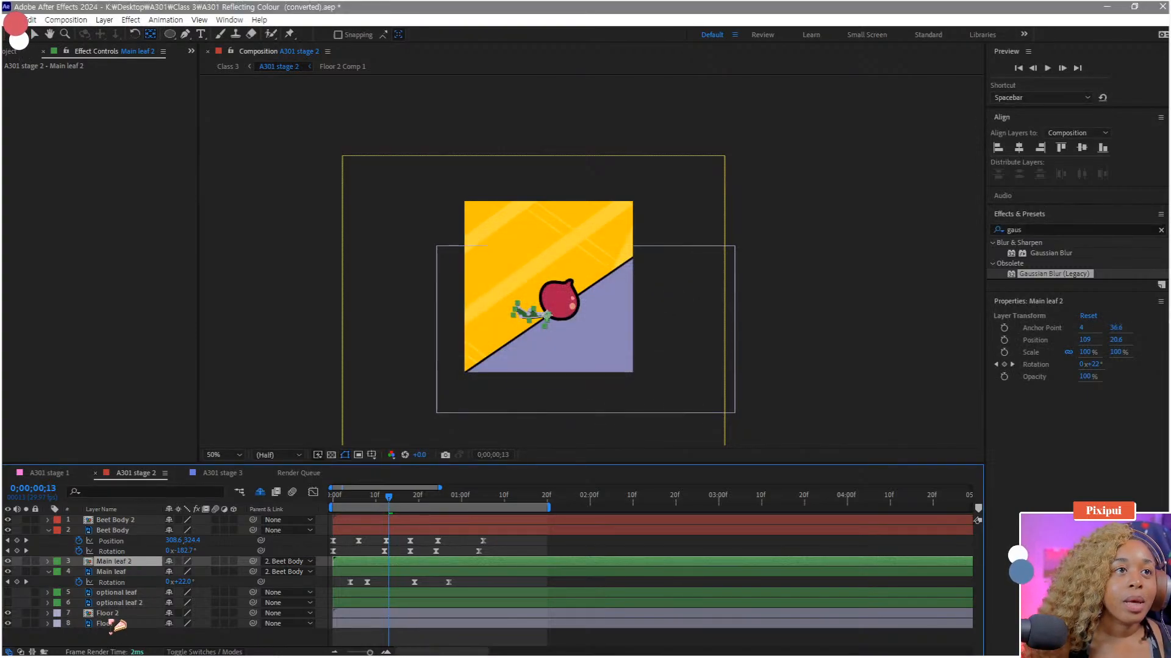
Step: Collapse Beet Body's properties and lock the original Beet Body and Main leaf layers
click(181, 534)
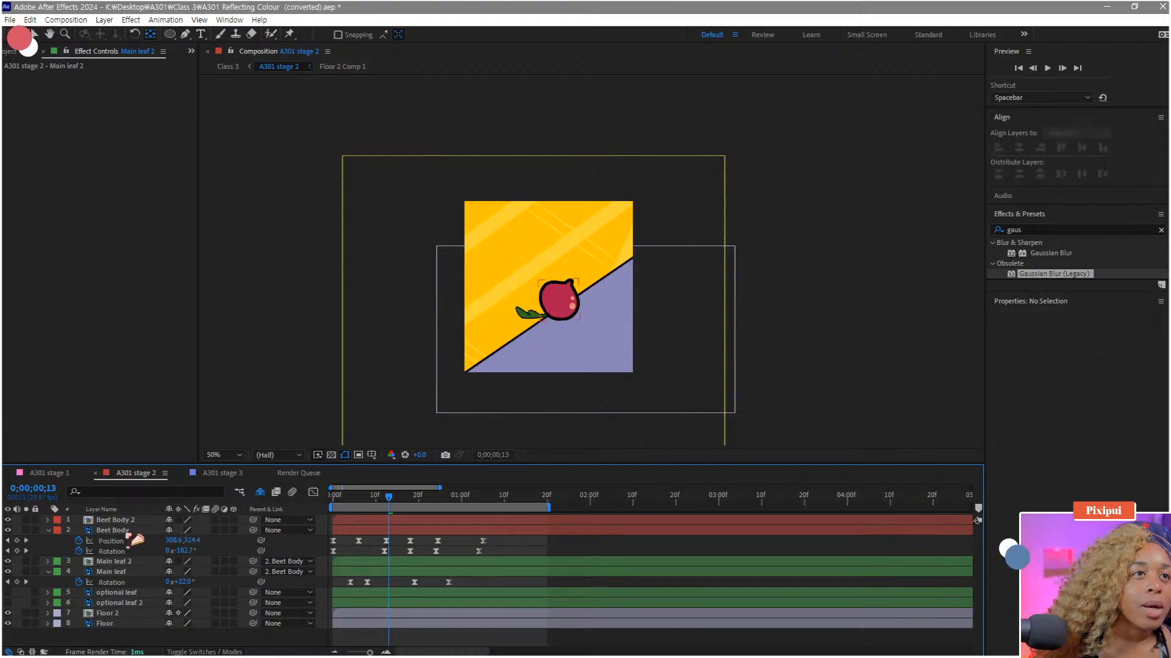
click(49, 530)
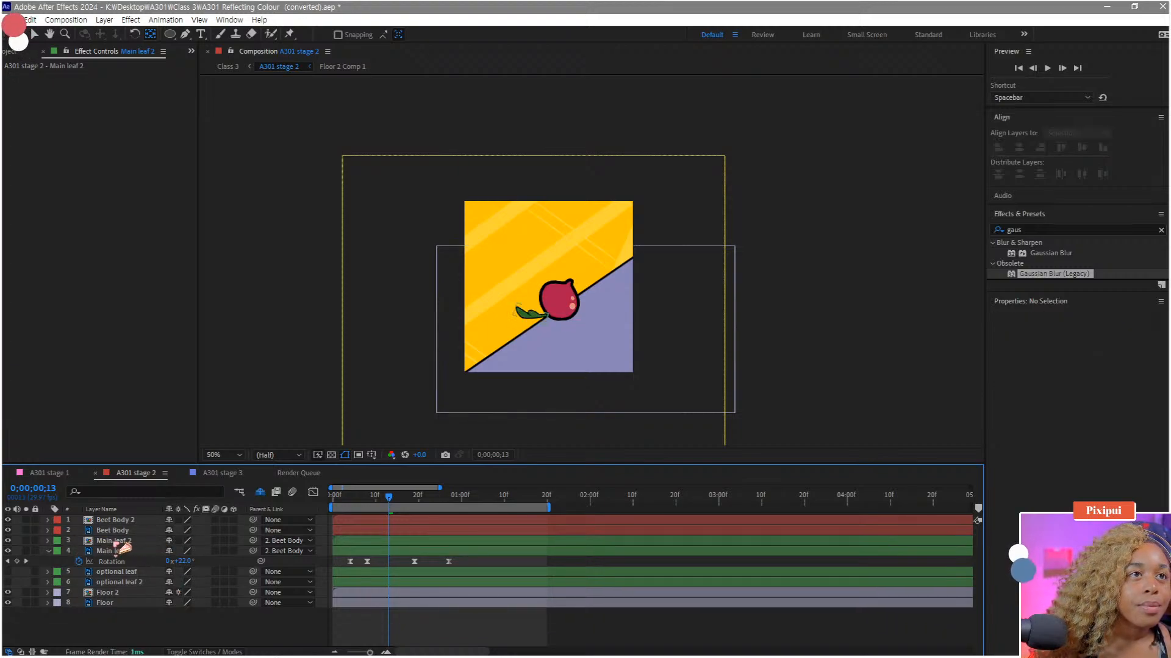
click(35, 530)
click(35, 551)
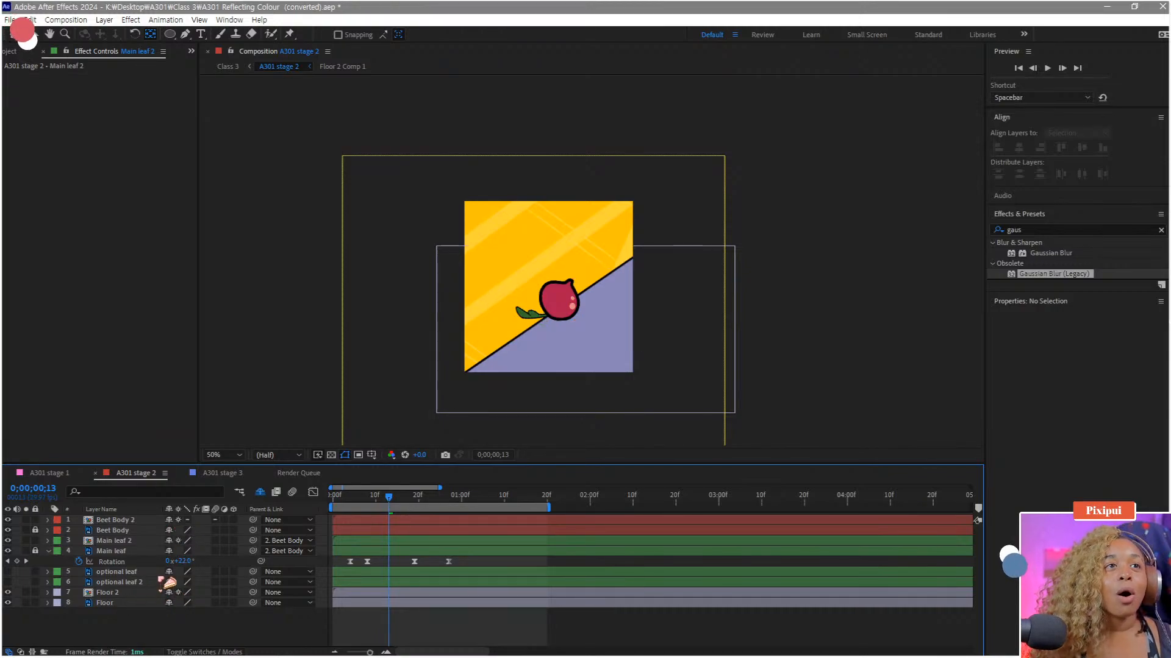
Step: Apply a Set Matte effect to Floor 2 and take its matte from the Beet Body 2 layer
click(121, 593)
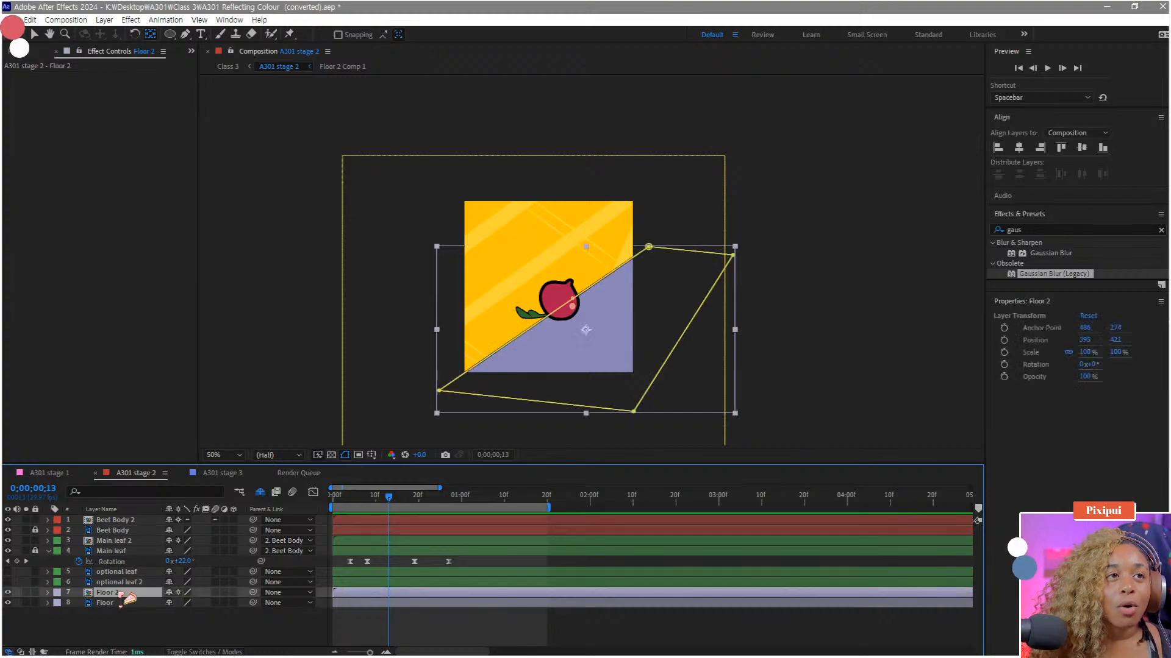
double_click(1045, 229)
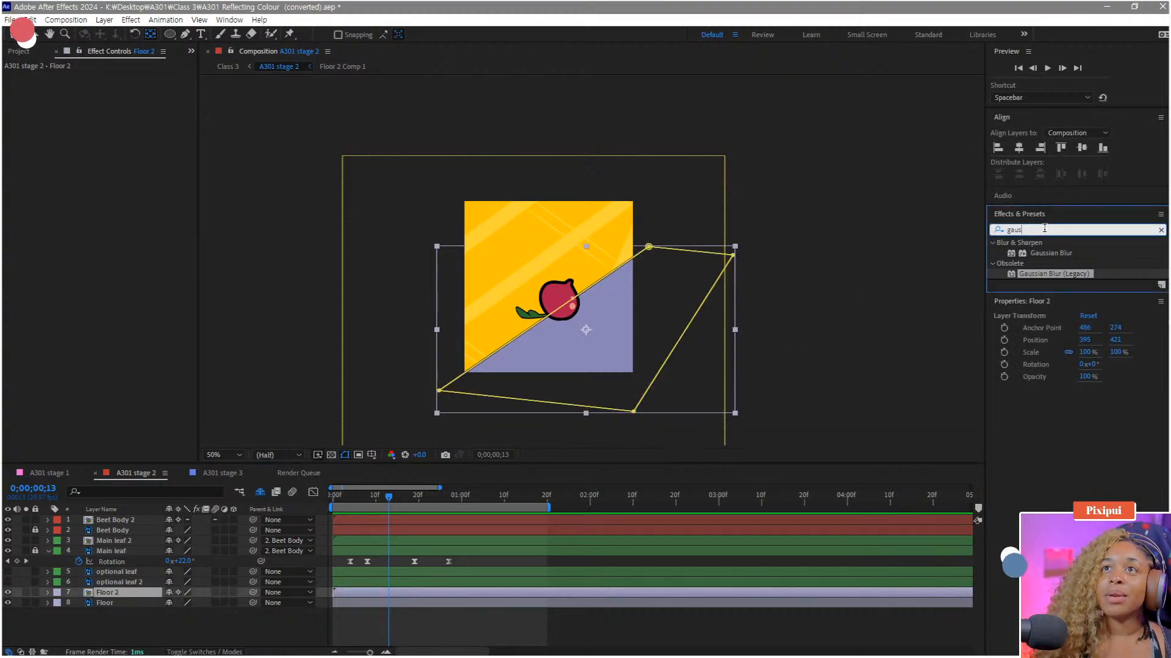
text(set)
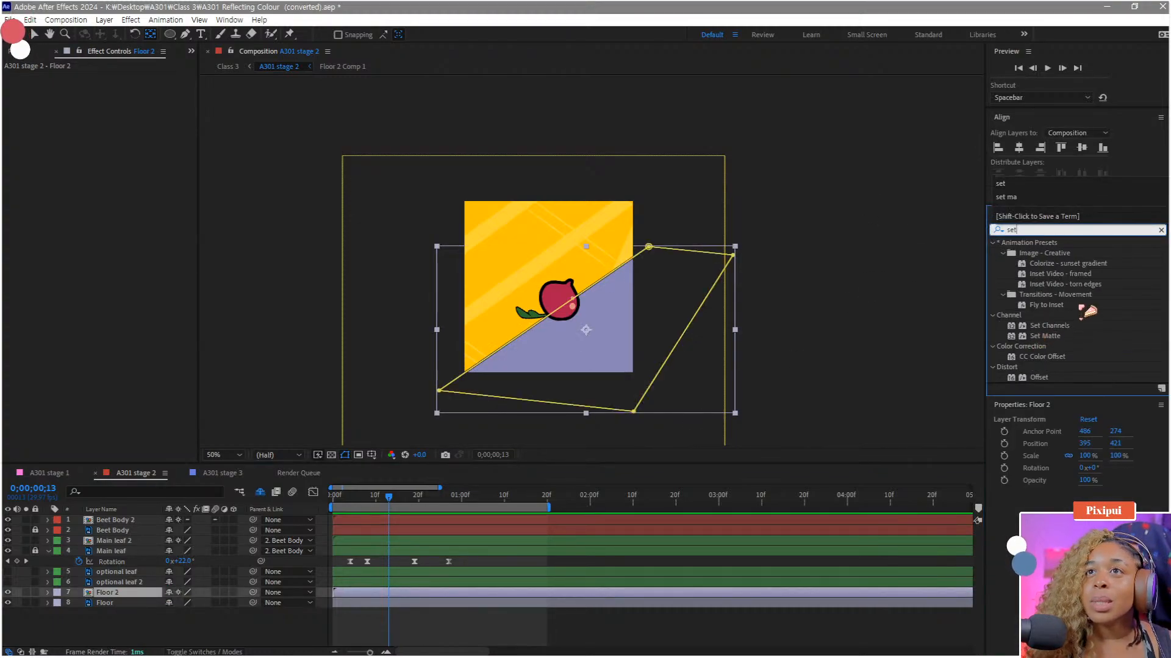
drag(1067, 339, 130, 594)
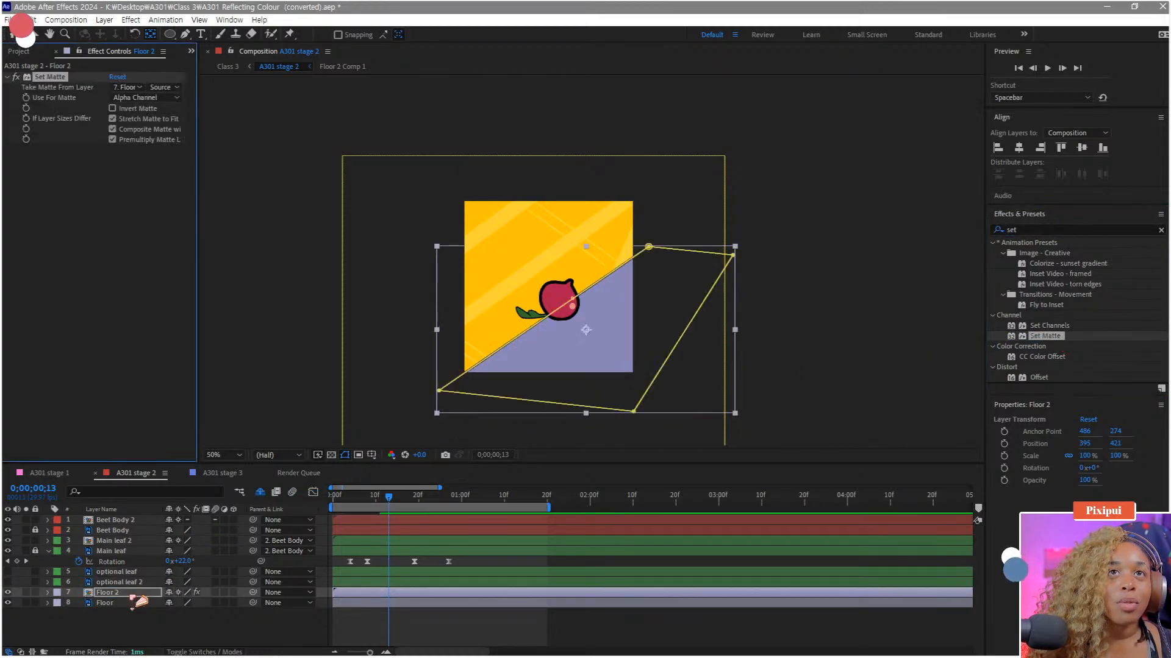
click(139, 88)
click(160, 117)
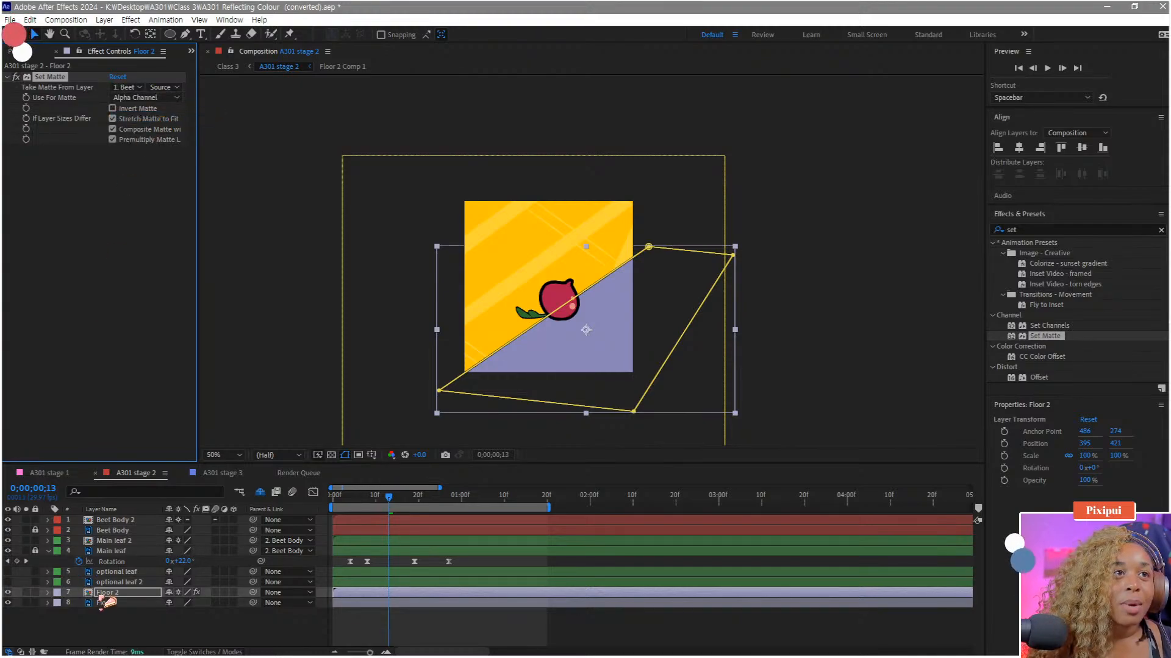
Step: Move the Floor 2 layer to the top of the layer stack, above Beet Body 2
drag(107, 602, 126, 529)
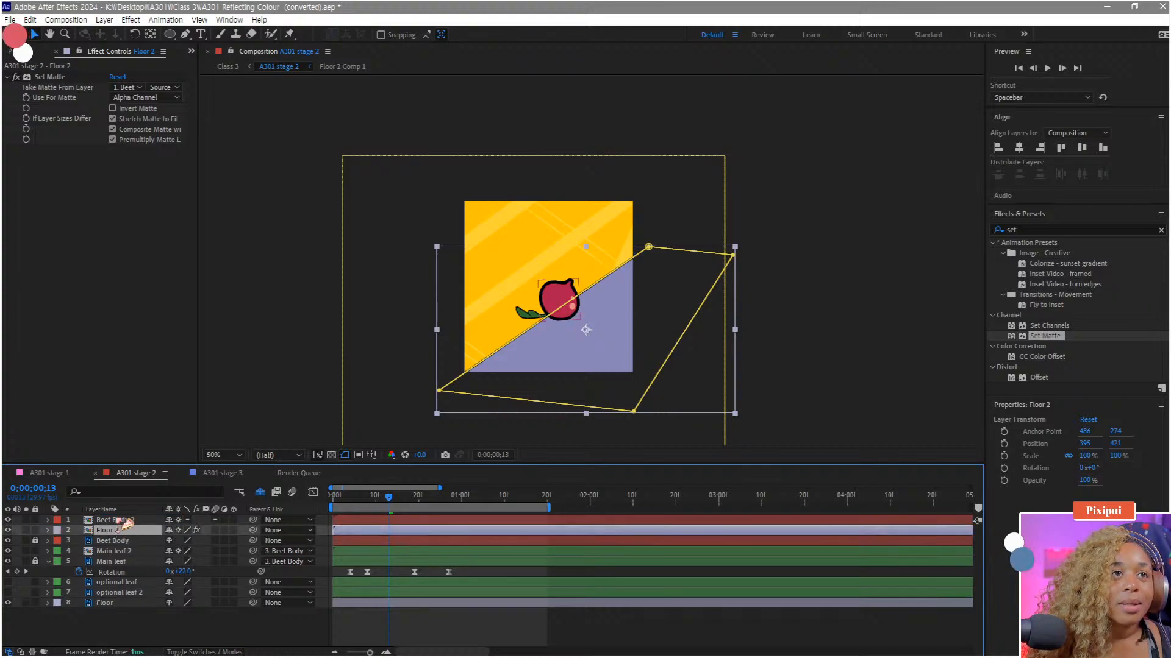
click(128, 89)
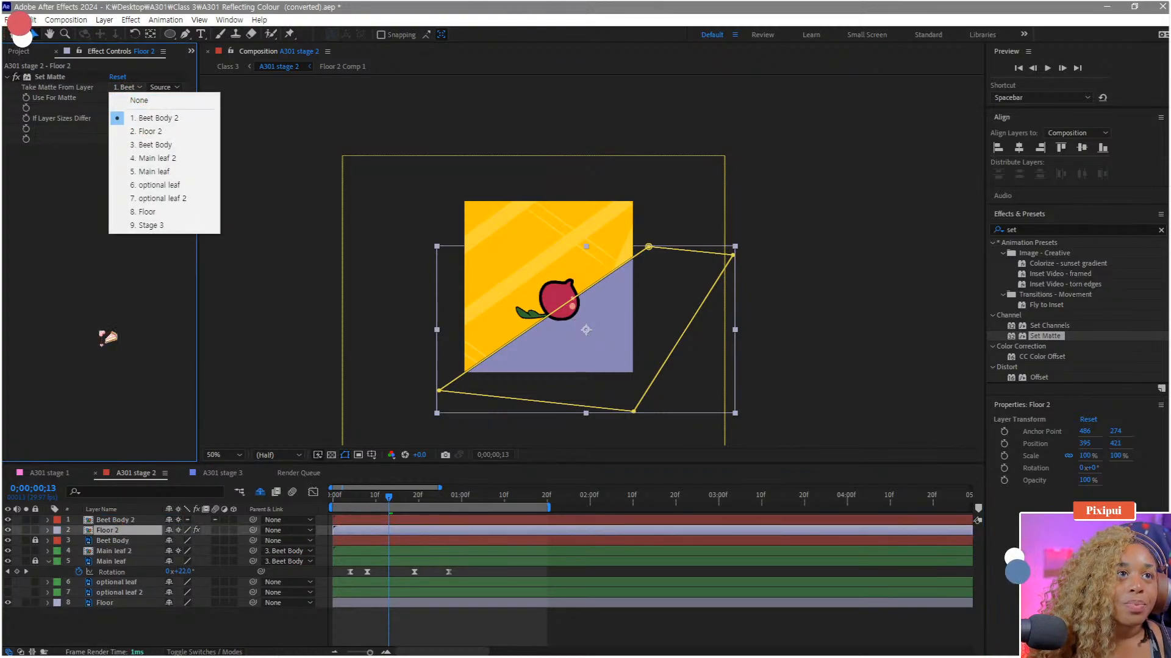
click(107, 521)
drag(116, 531, 116, 522)
Step: Find the Gaussian Blur (Legacy) effect and apply it to the Floor 2 layer
scroll(768, 300, up, 1)
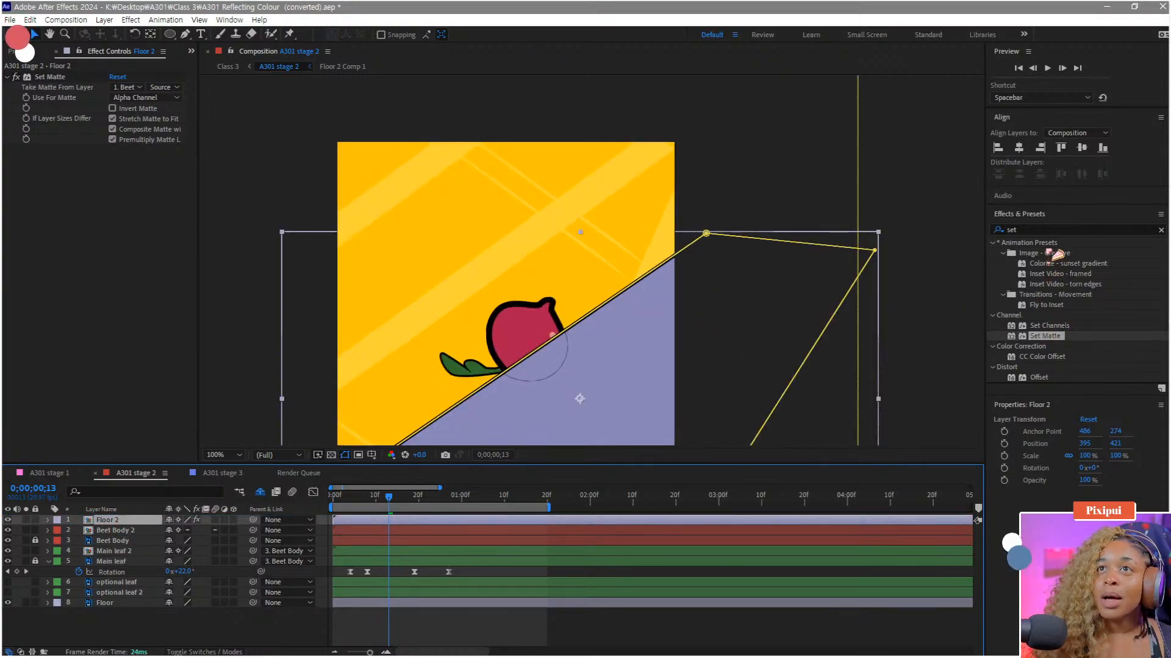
click(1036, 229)
text(gauss)
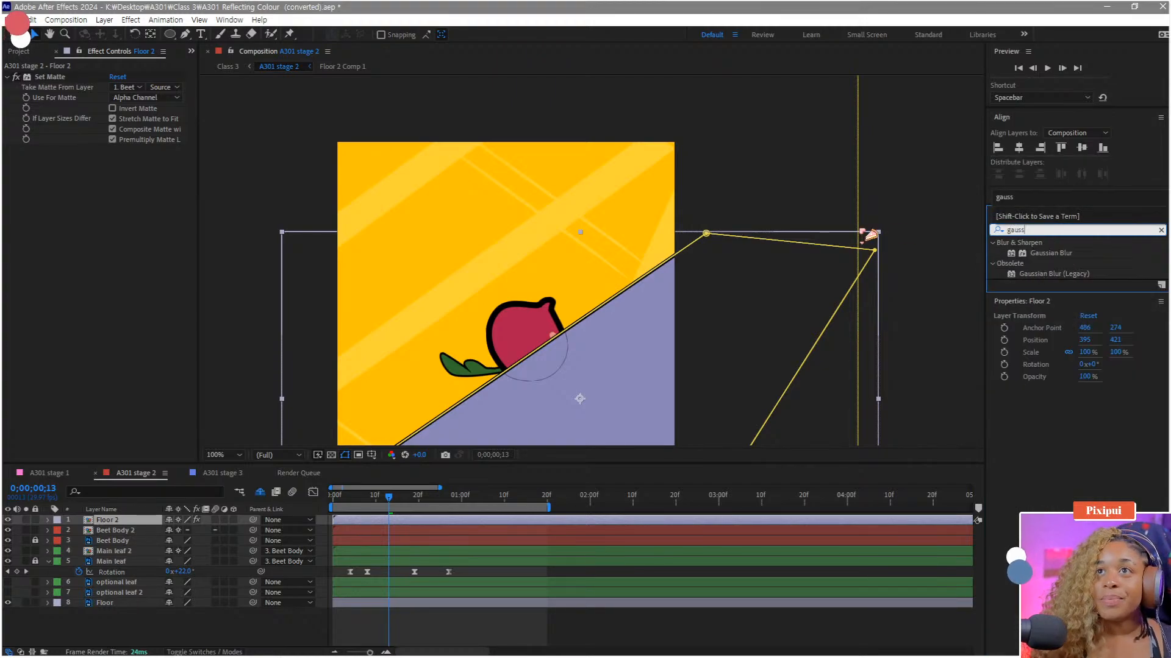
click(1055, 253)
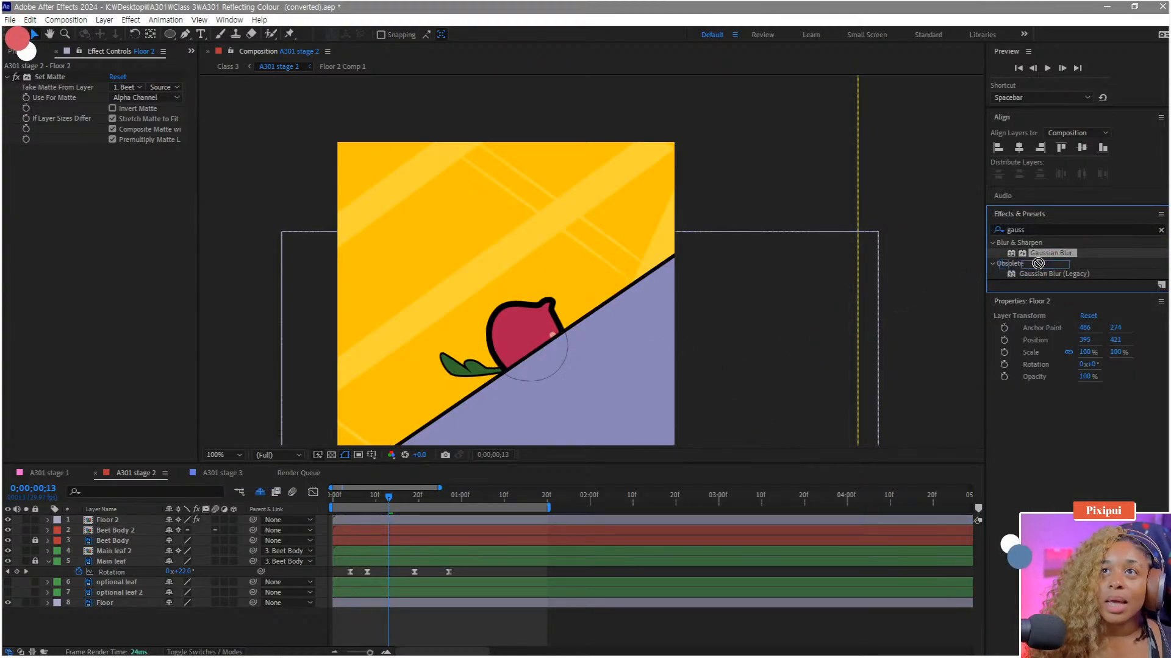
drag(1055, 280, 137, 522)
Step: Set Floor 2's Gaussian Blur blurriness to 29.6 and move the layer down to position 389, 451 over the beet's lower edge
drag(114, 159, 477, 167)
drag(536, 341, 552, 305)
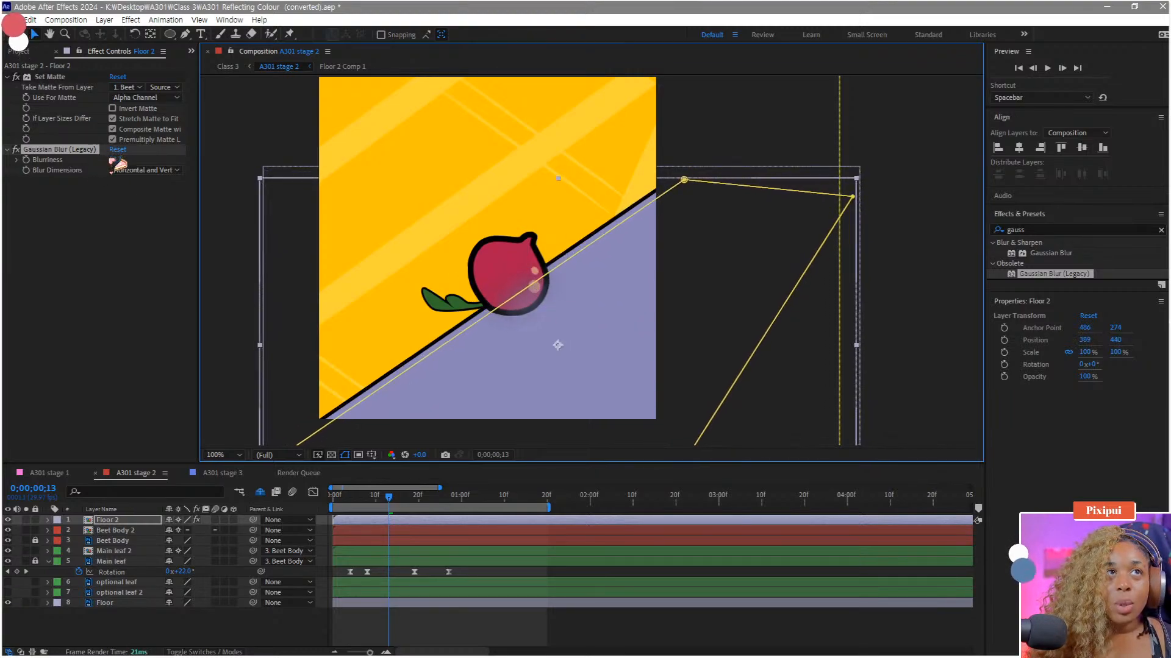
drag(114, 160, 46, 195)
drag(518, 321, 514, 326)
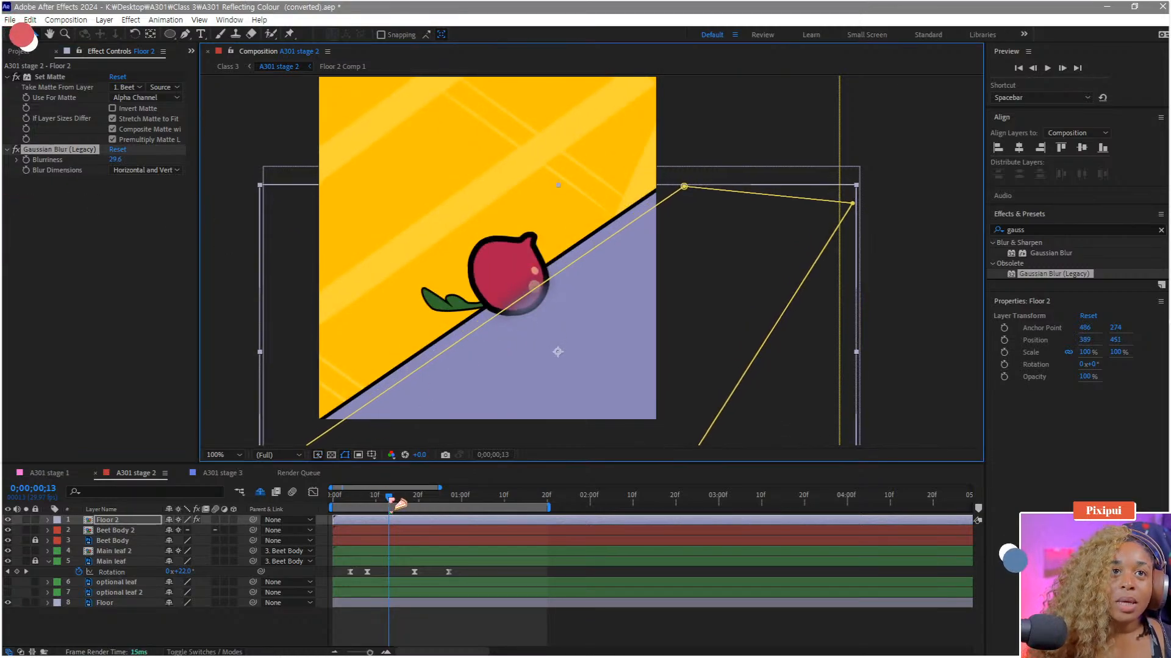
Step: Preview the animation and examine the floor reflection on the beet around frame 12, where it hits the floor
drag(400, 504, 395, 501)
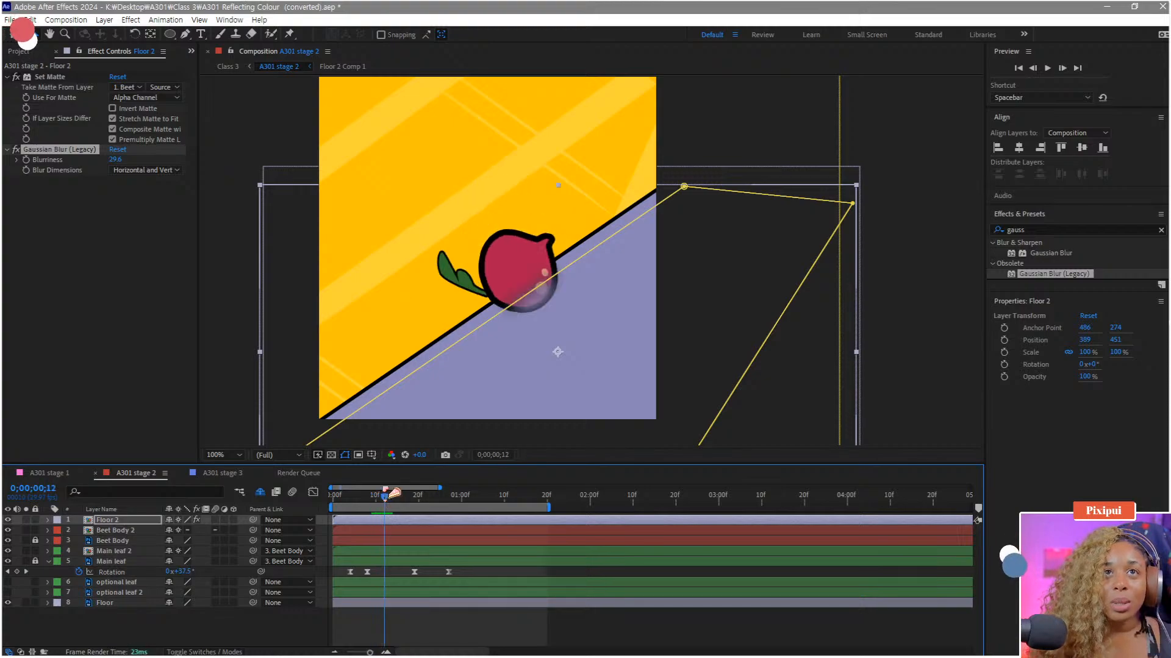
click(302, 389)
click(266, 418)
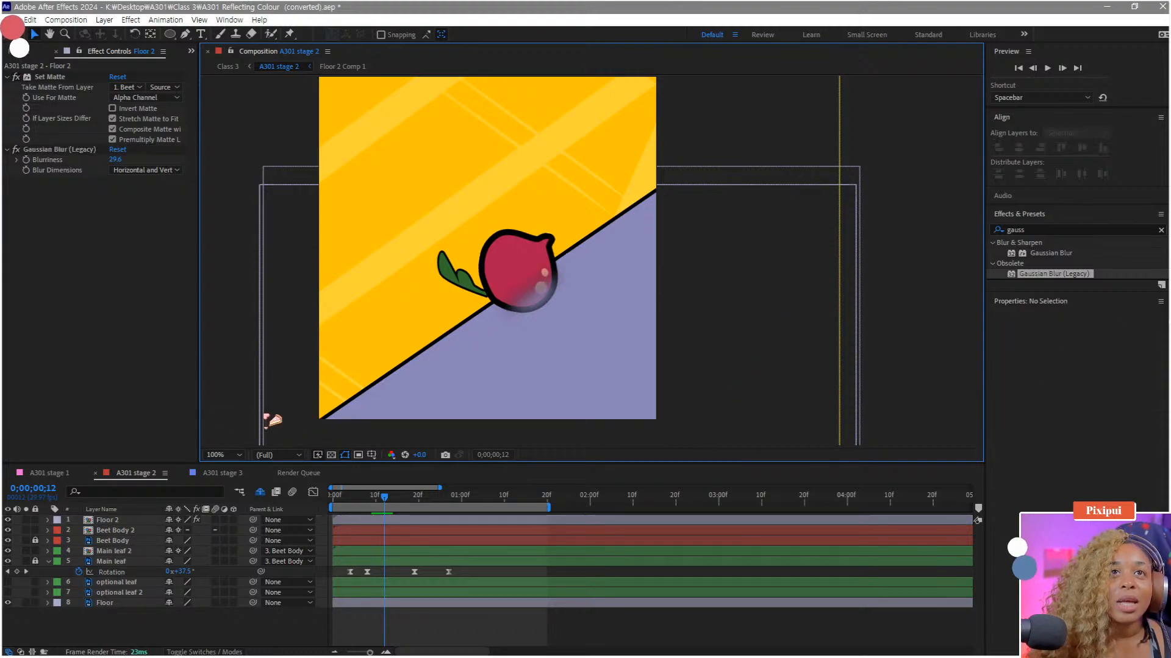
key(comma)
drag(402, 497, 276, 496)
key(space)
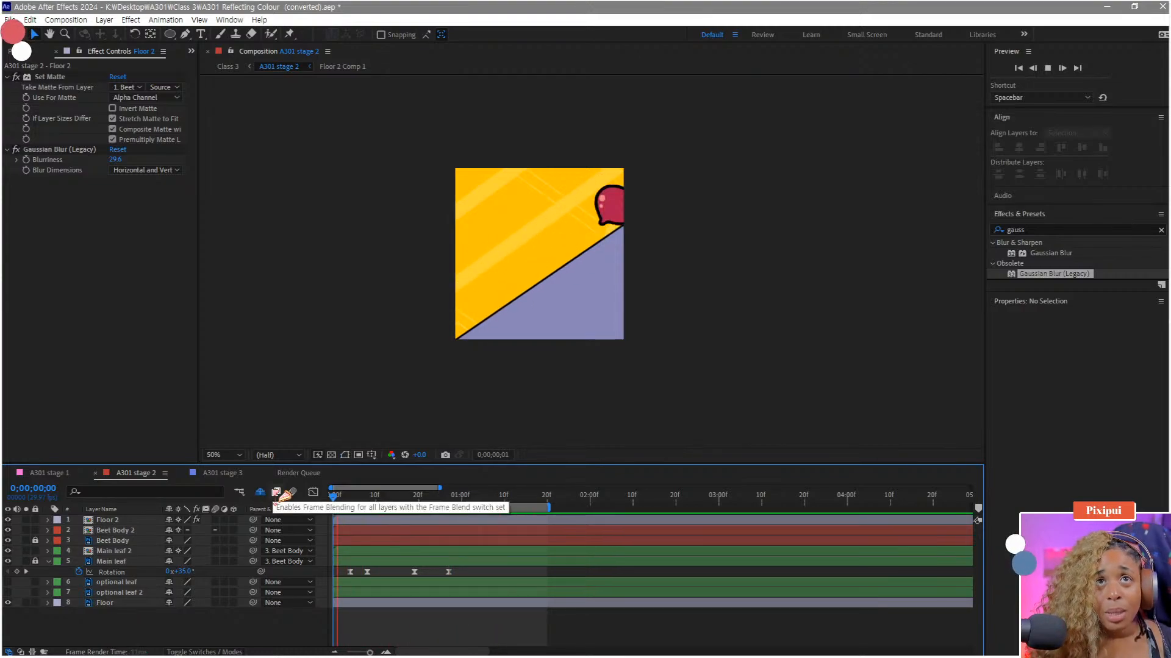
key(space)
click(397, 499)
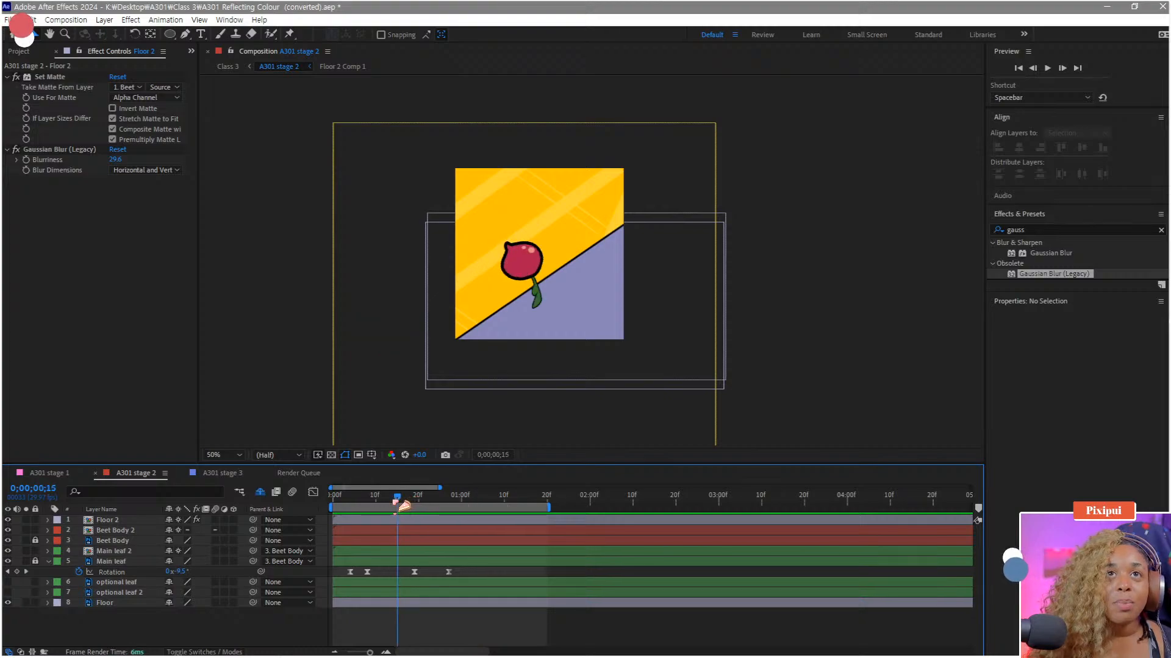
drag(401, 503, 392, 506)
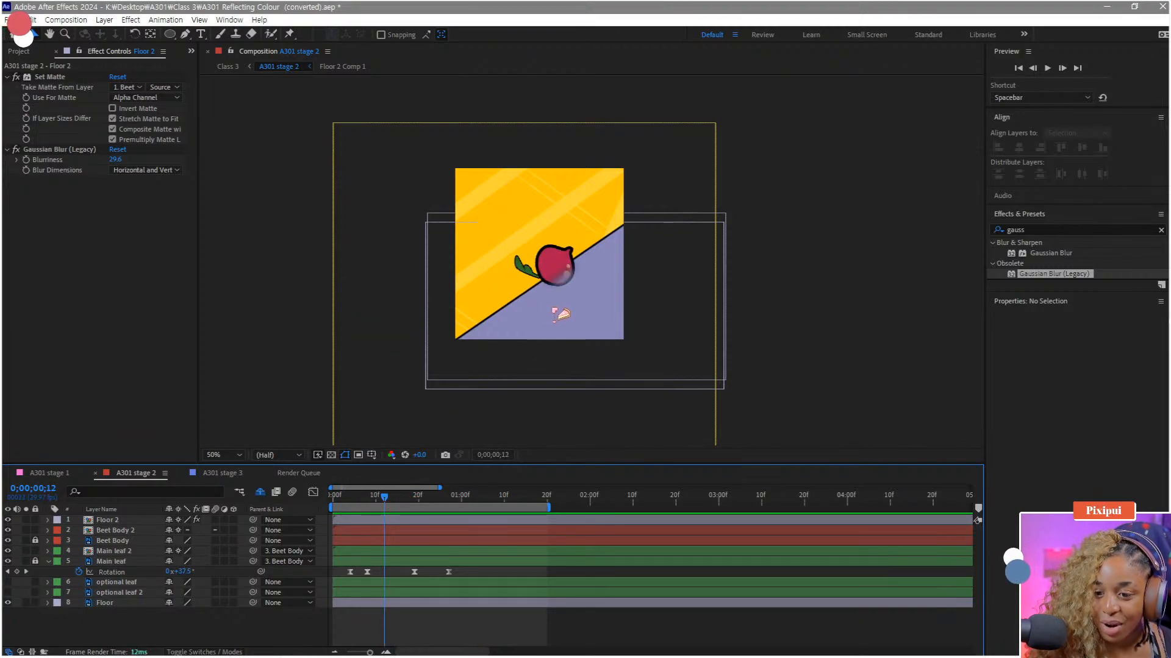
click(651, 295)
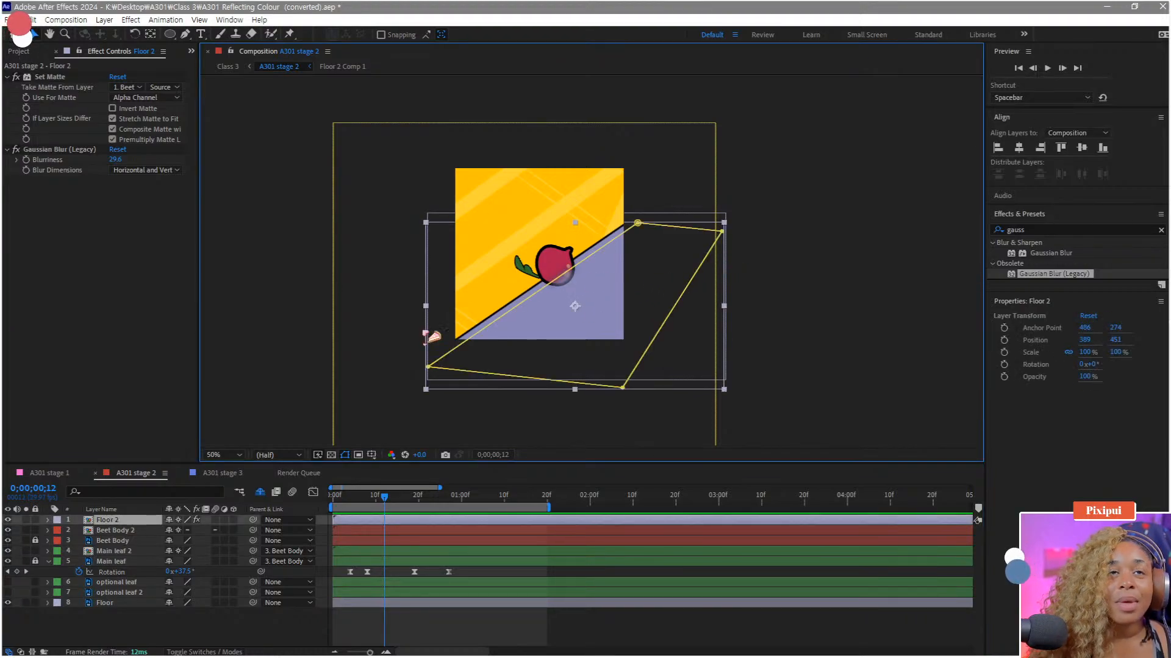
scroll(523, 337, up, 1)
drag(523, 295, 551, 272)
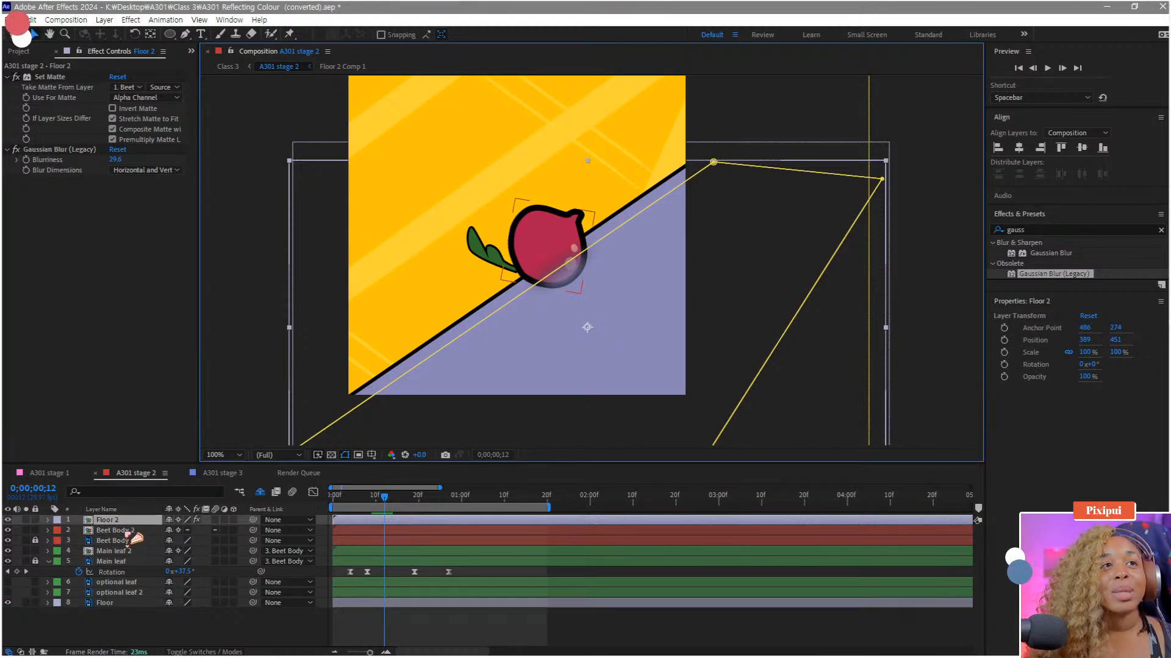
click(130, 531)
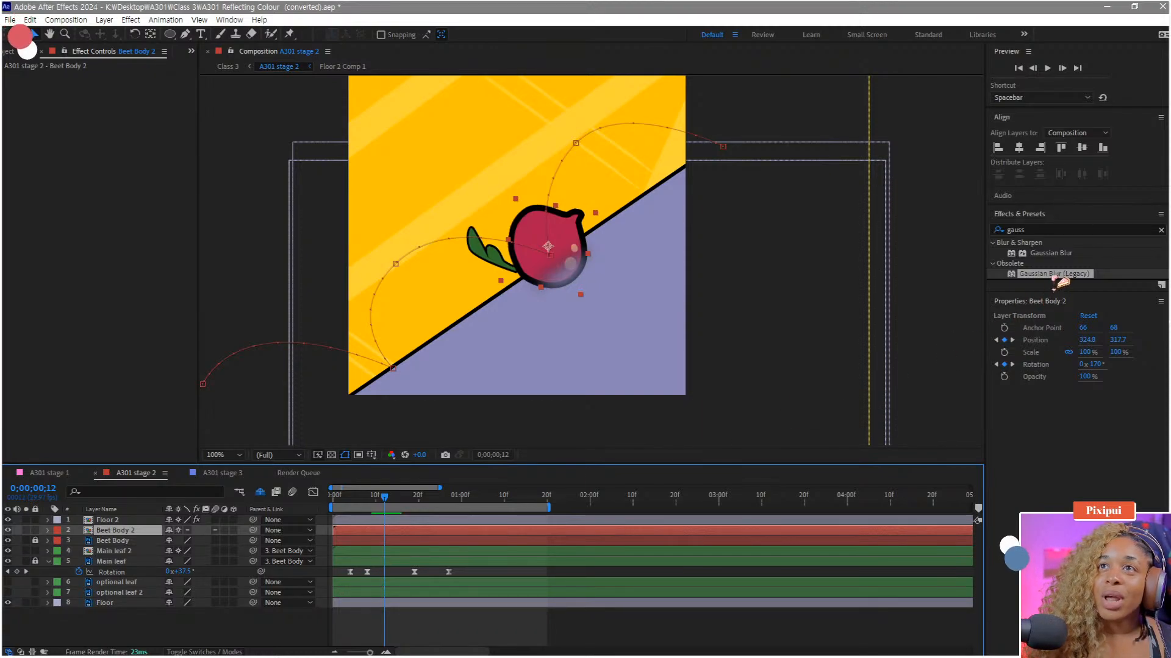
drag(1053, 275, 129, 627)
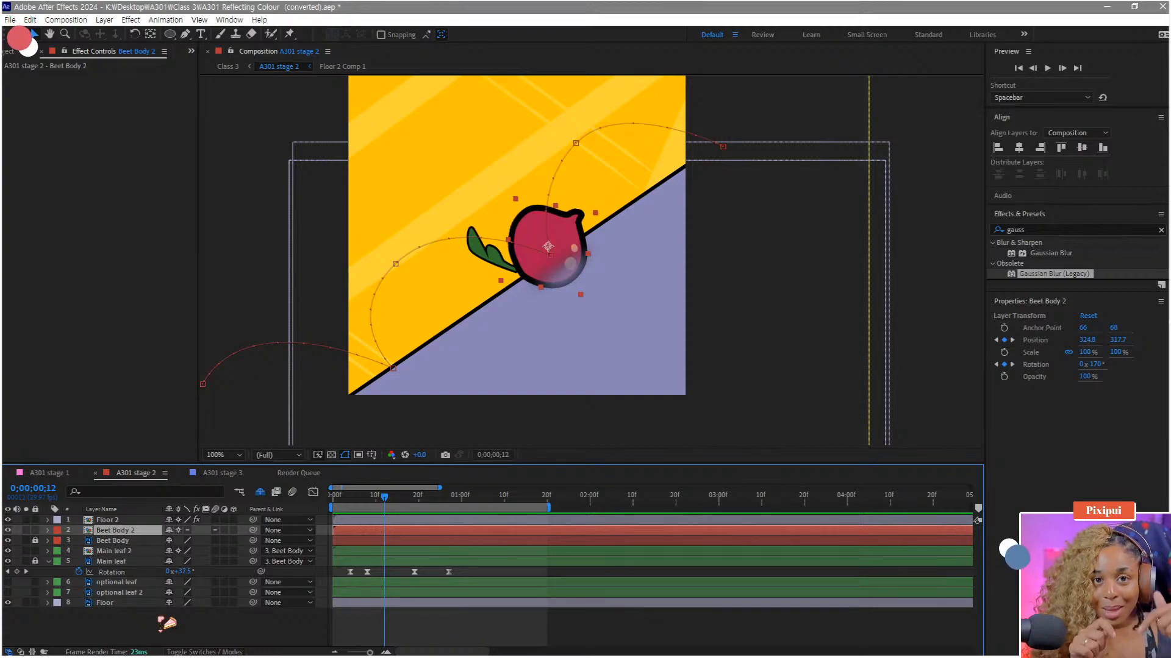
drag(166, 623, 236, 474)
Step: Move the Floor 2 layer further down to position 391, 465 to reduce the reflection on the beet
drag(420, 426, 531, 314)
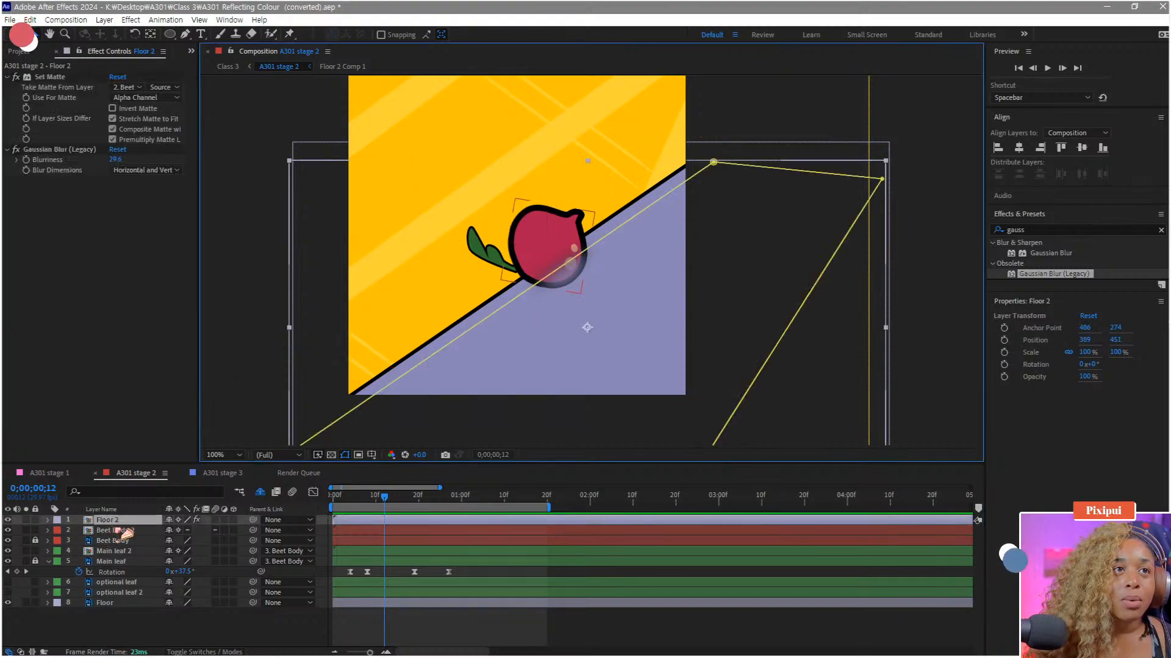
drag(480, 327, 484, 334)
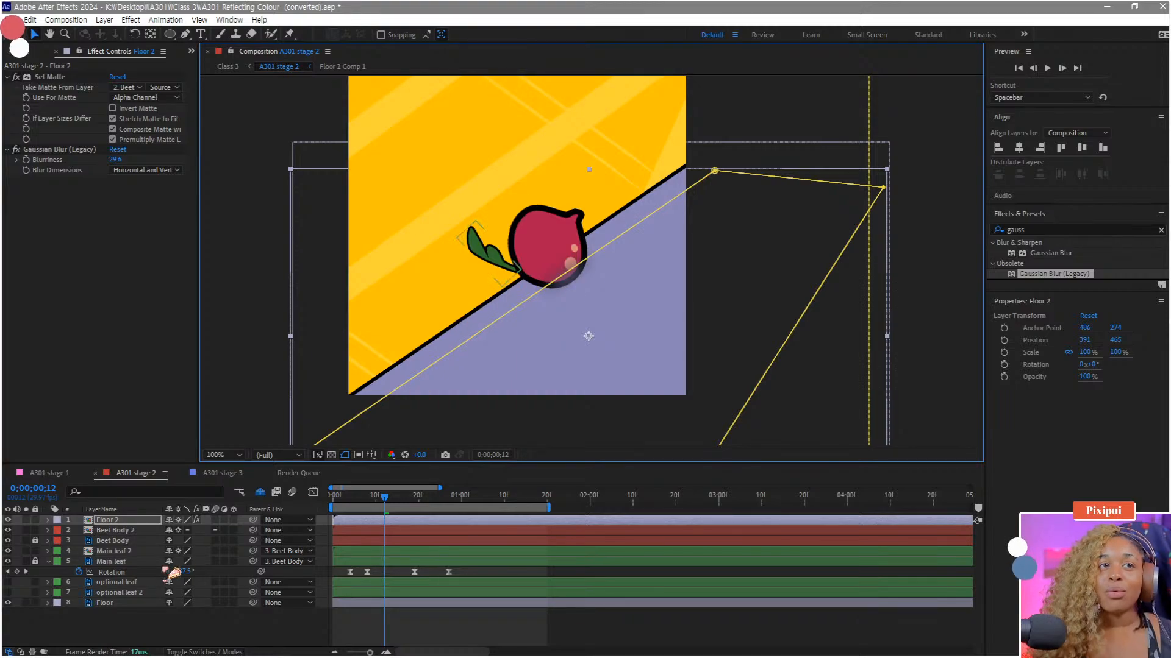
Step: Duplicate the Beet Body 2 layer and rename the copy "Beet Body ME"
click(132, 532)
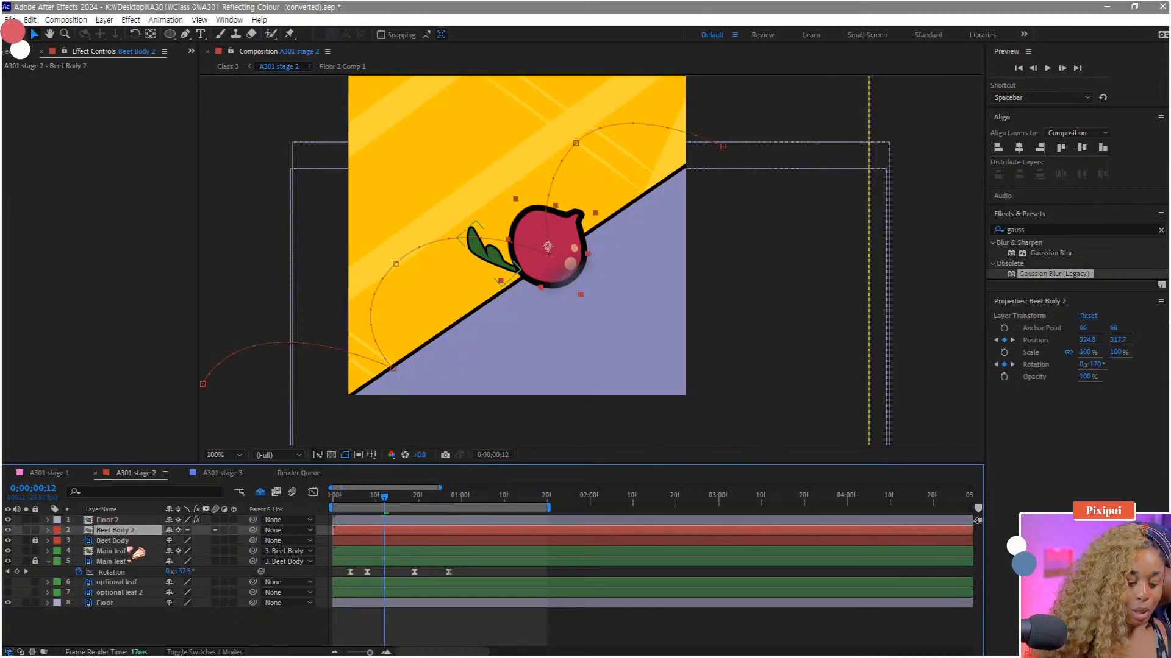
key(ctrl+d)
right_click(125, 531)
click(160, 495)
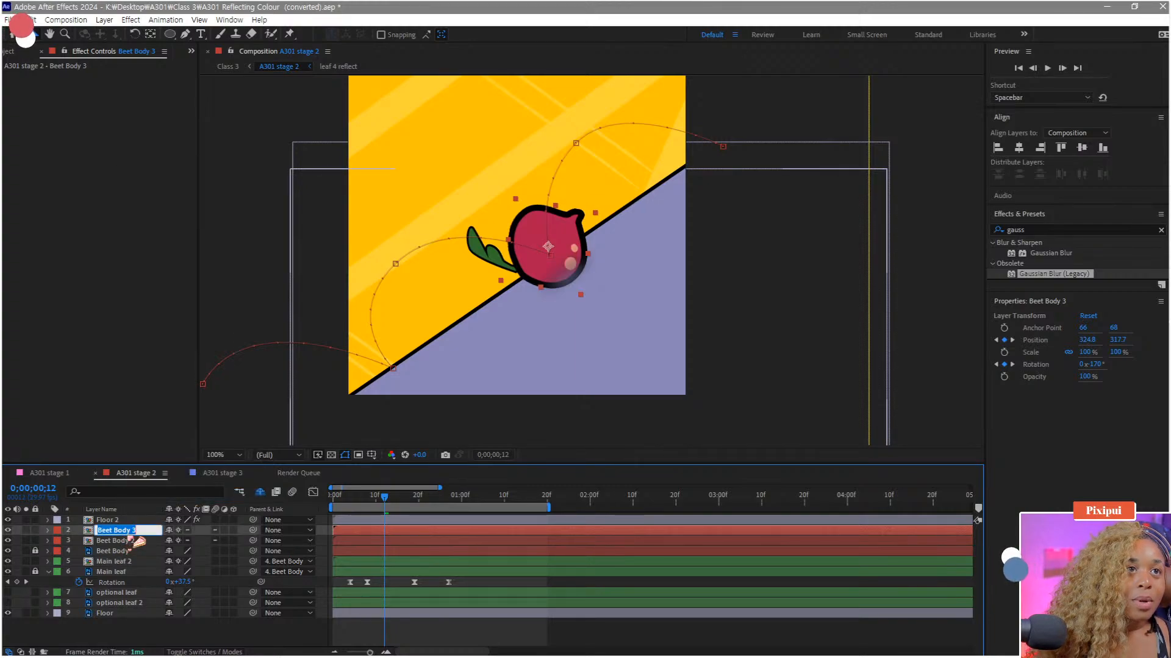
click(132, 531)
text(ME)
key(Return)
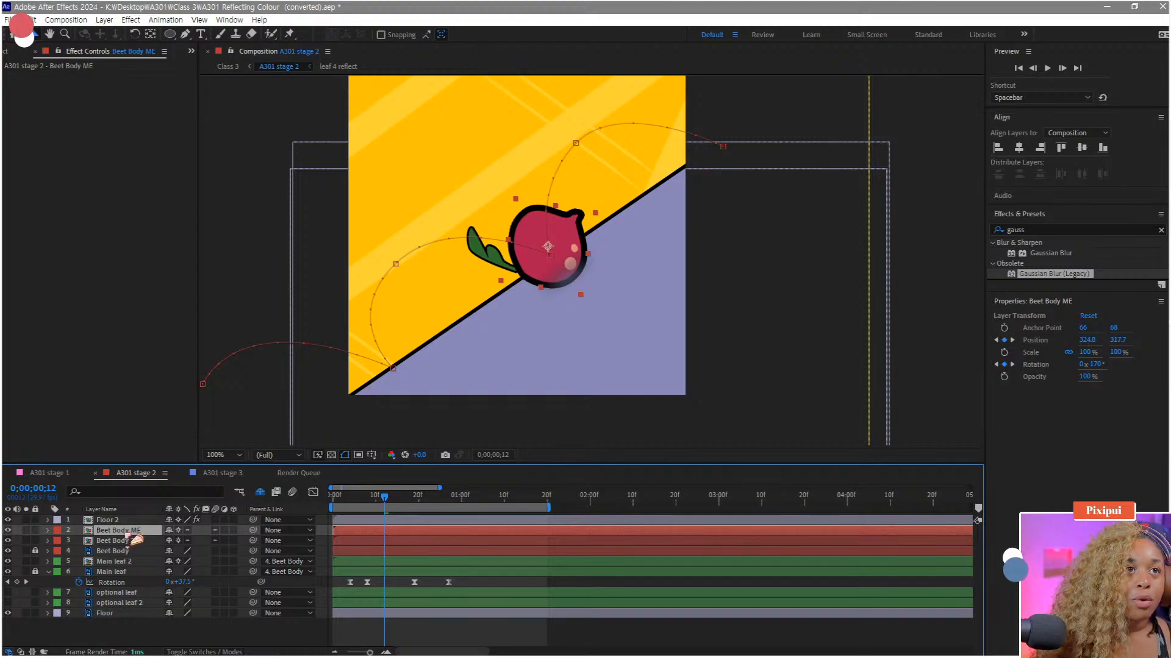
Step: Duplicate the original Floor layer and hide Beet Body 2 from the layer list with its shy switch
click(105, 614)
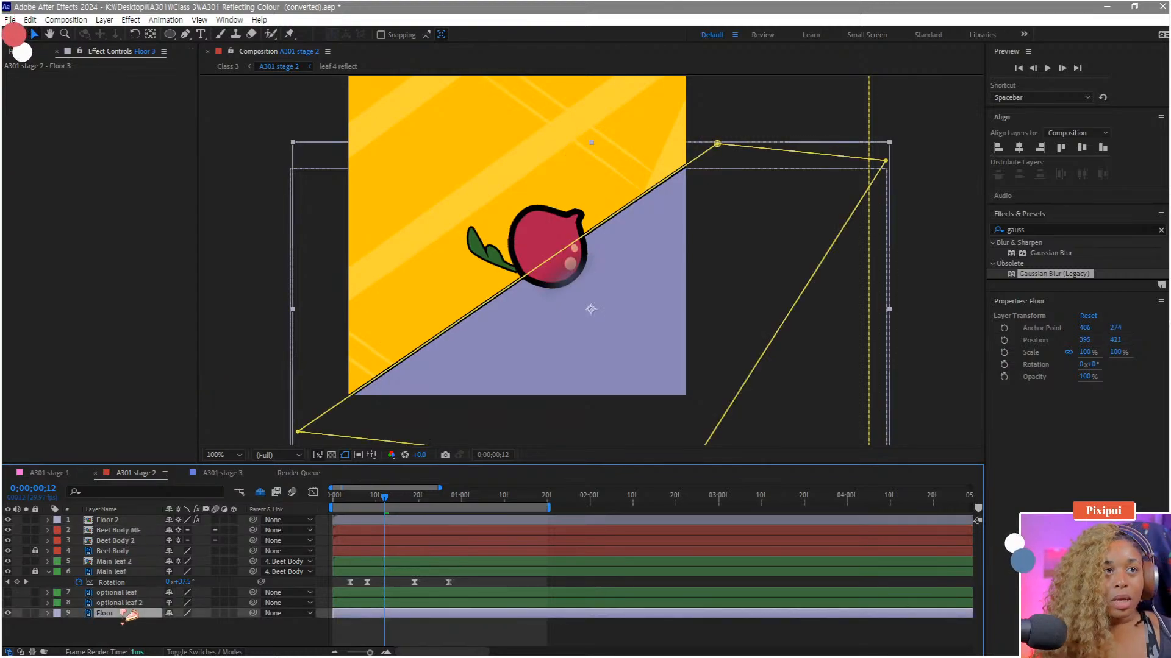
right_click(128, 613)
click(147, 591)
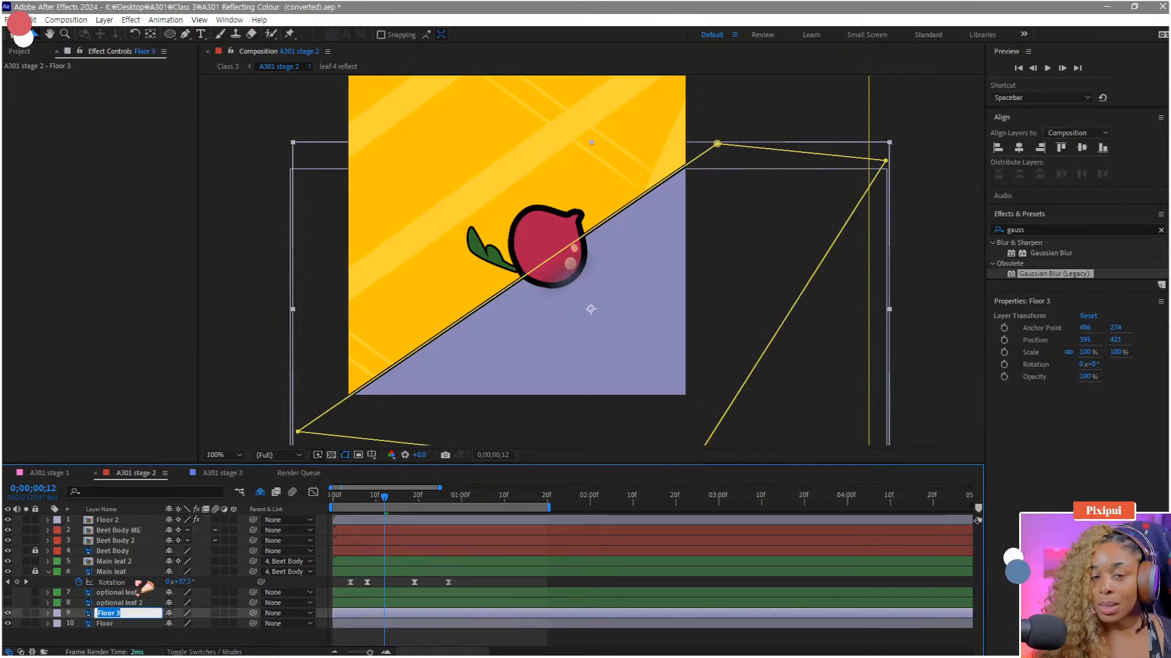
click(170, 541)
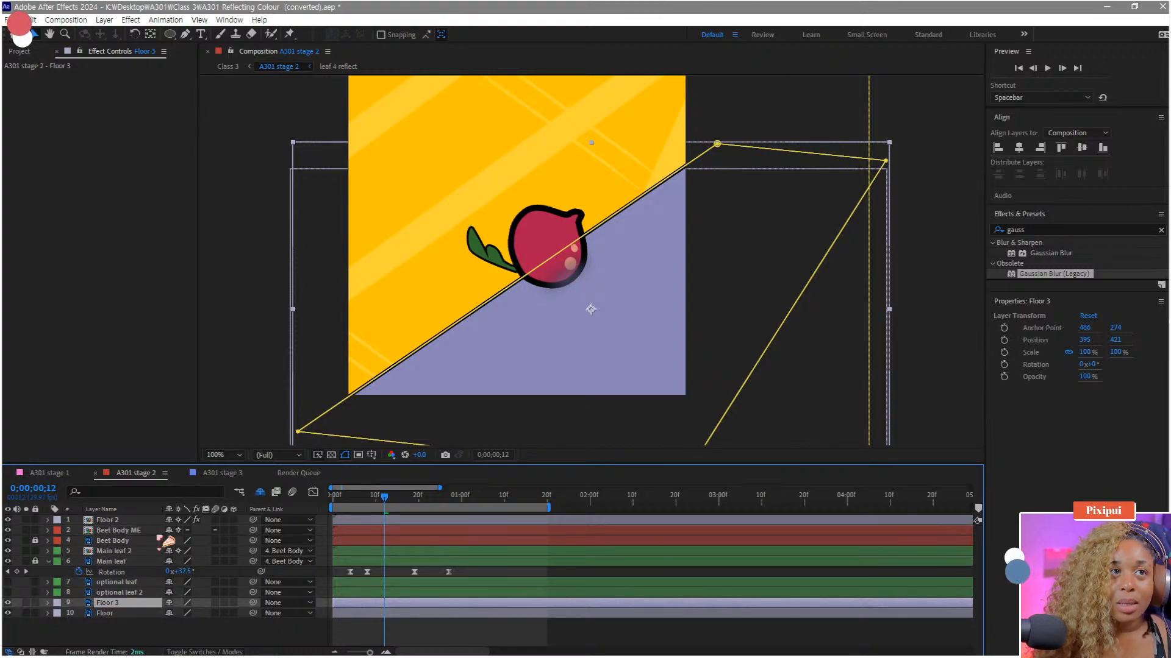
Step: Pre-compose the new Floor copy as "USE ME", leaving all attributes in A301 stage 2
right_click(107, 604)
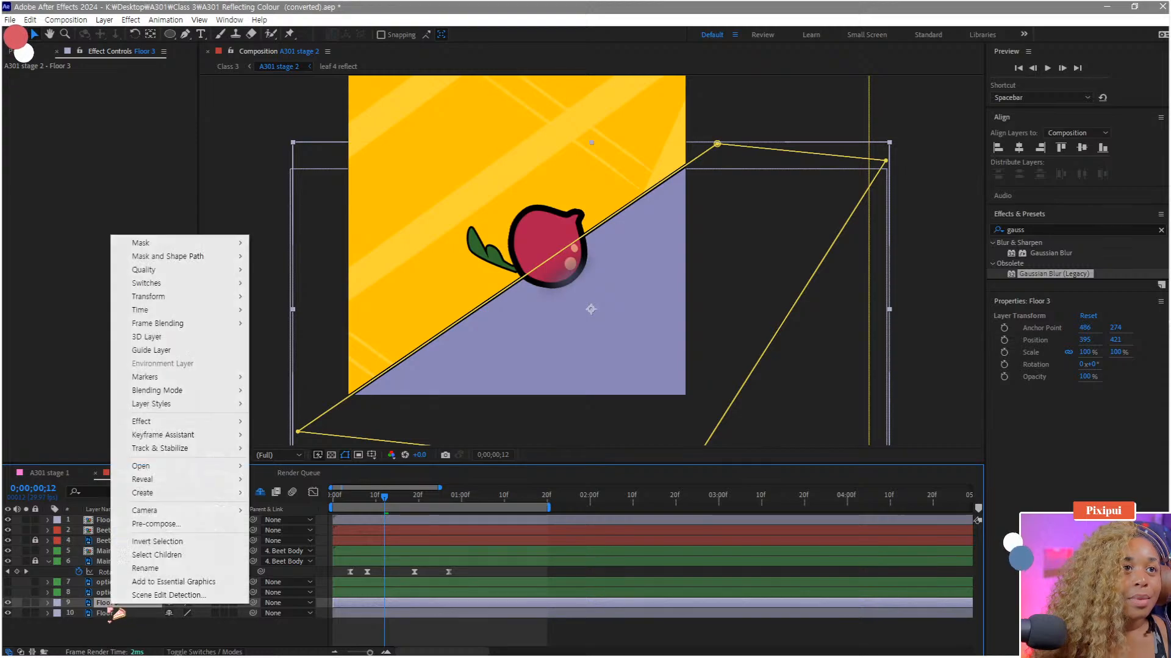
click(106, 606)
key(ctrl+shift+c)
text(USE ME)
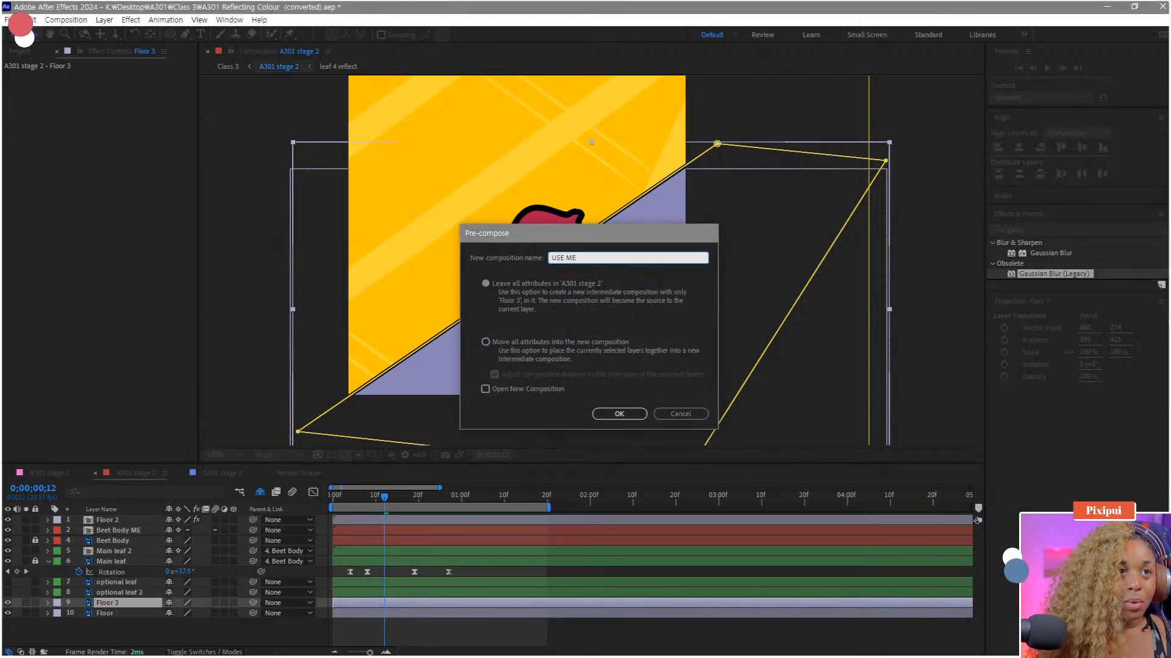
key(Return)
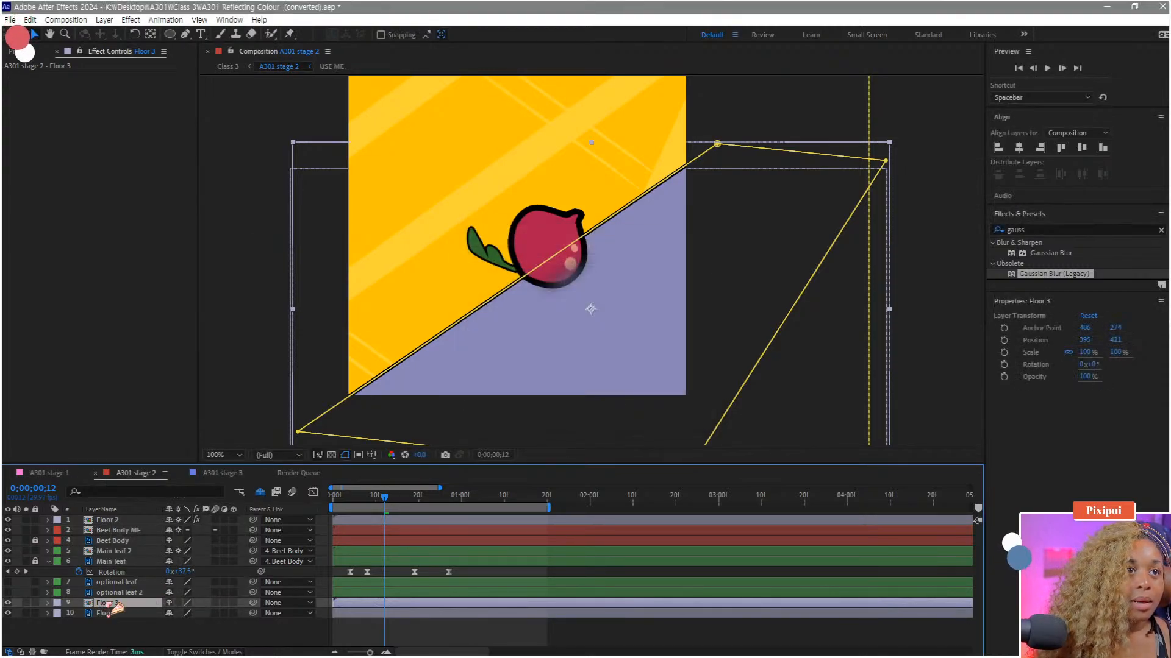
Step: Rename the pre-composed Floor 3 layer "US ME"
right_click(113, 607)
click(144, 580)
text(US)
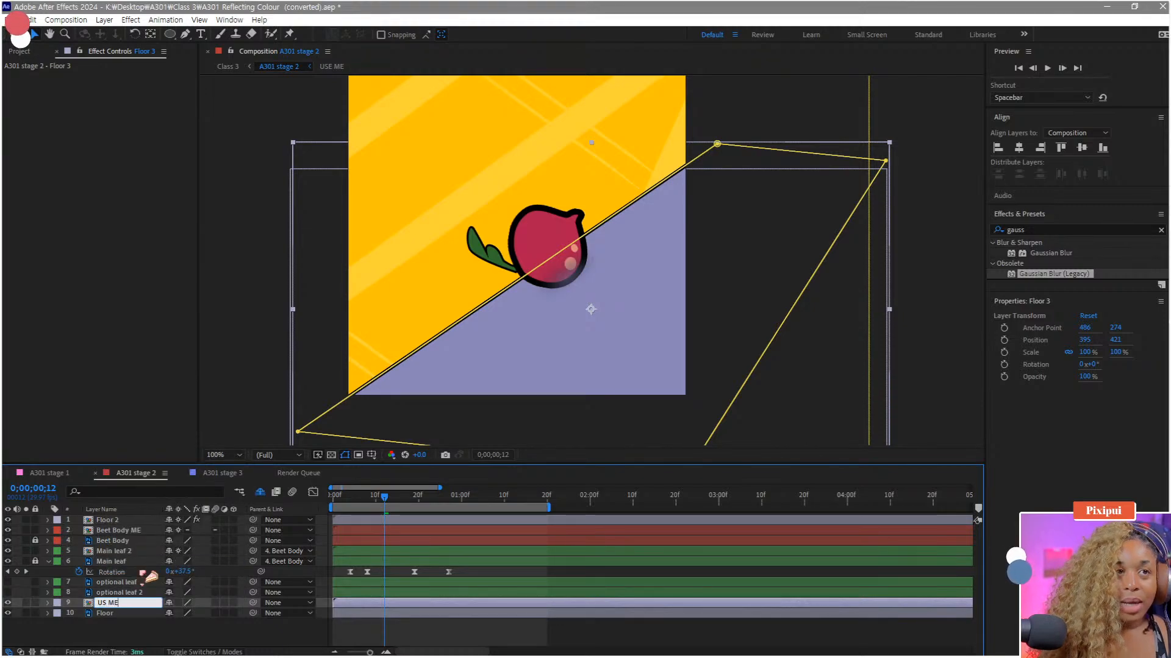
text( ME)
key(Return)
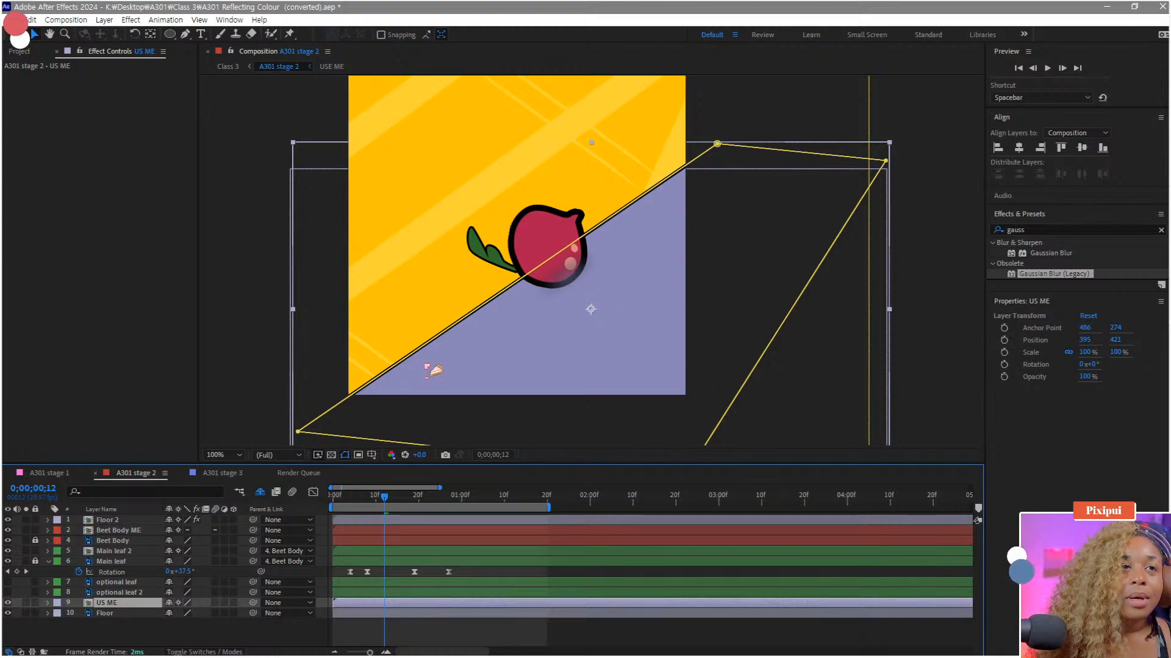
click(139, 530)
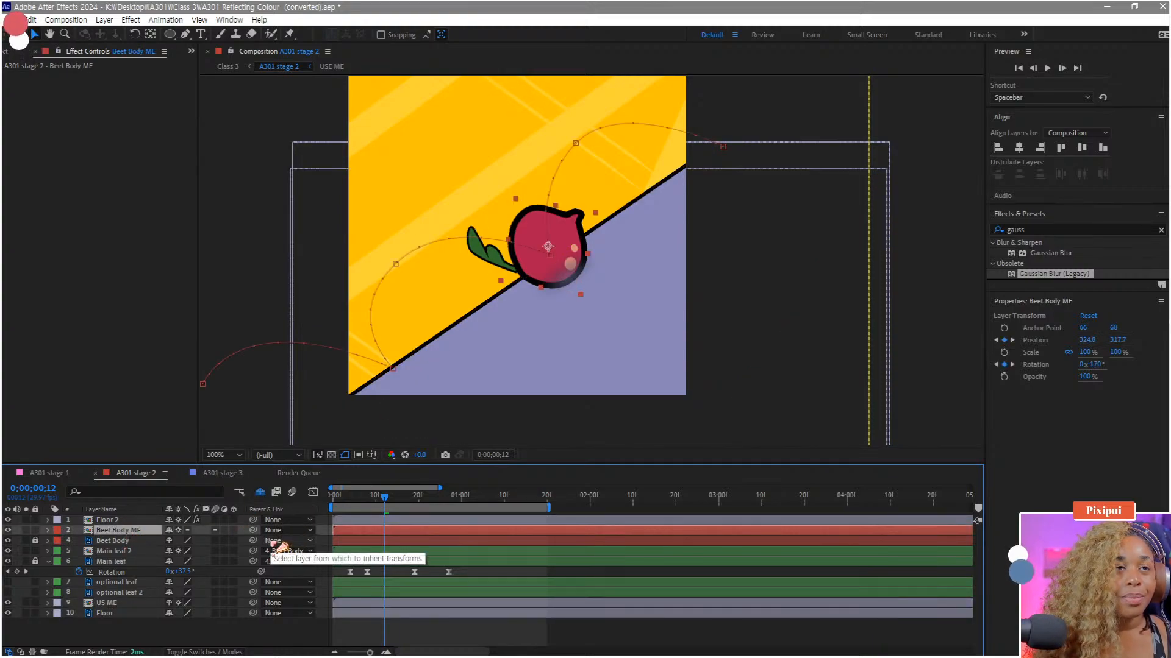
mouse_move(386, 501)
mouse_down()
mouse_move(411, 502)
mouse_move(383, 508)
mouse_up()
key(ctrl+z)
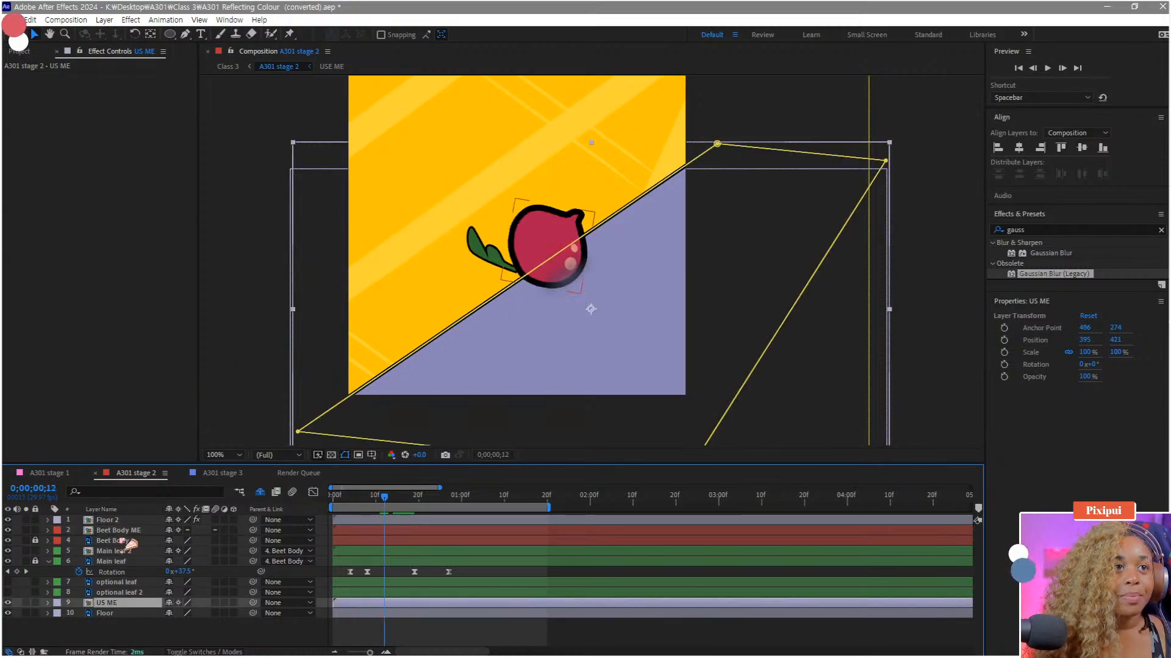
Step: Apply Set Matte to the Beet Body ME layer and take its matte from the US ME layer
click(129, 530)
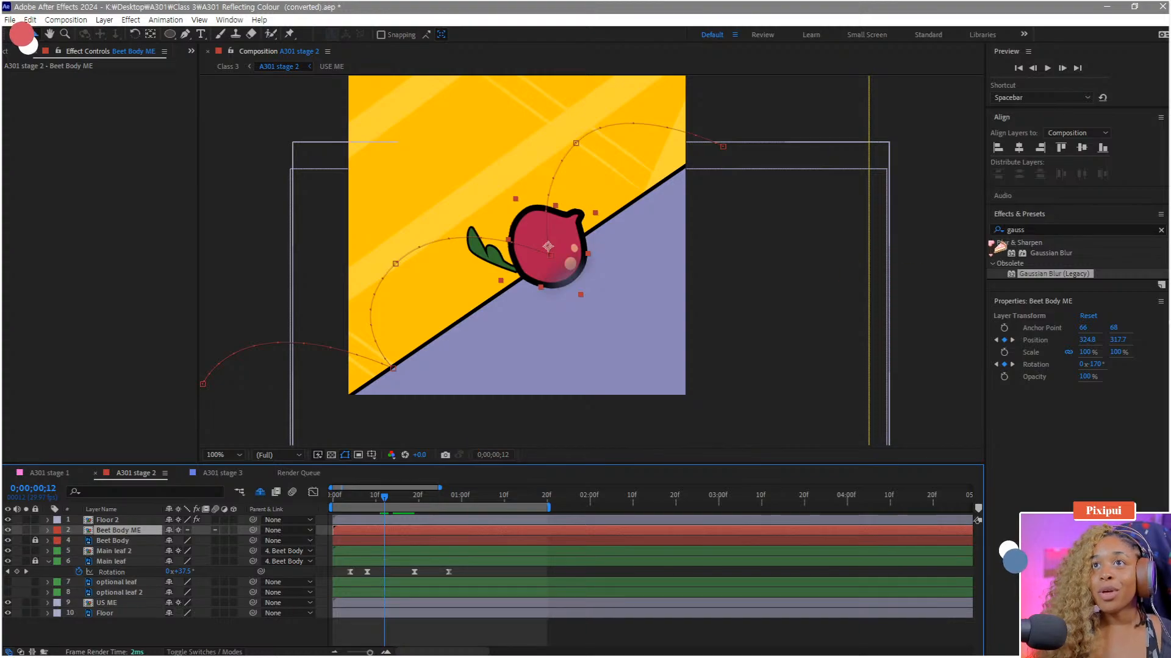
click(1031, 230)
text(set)
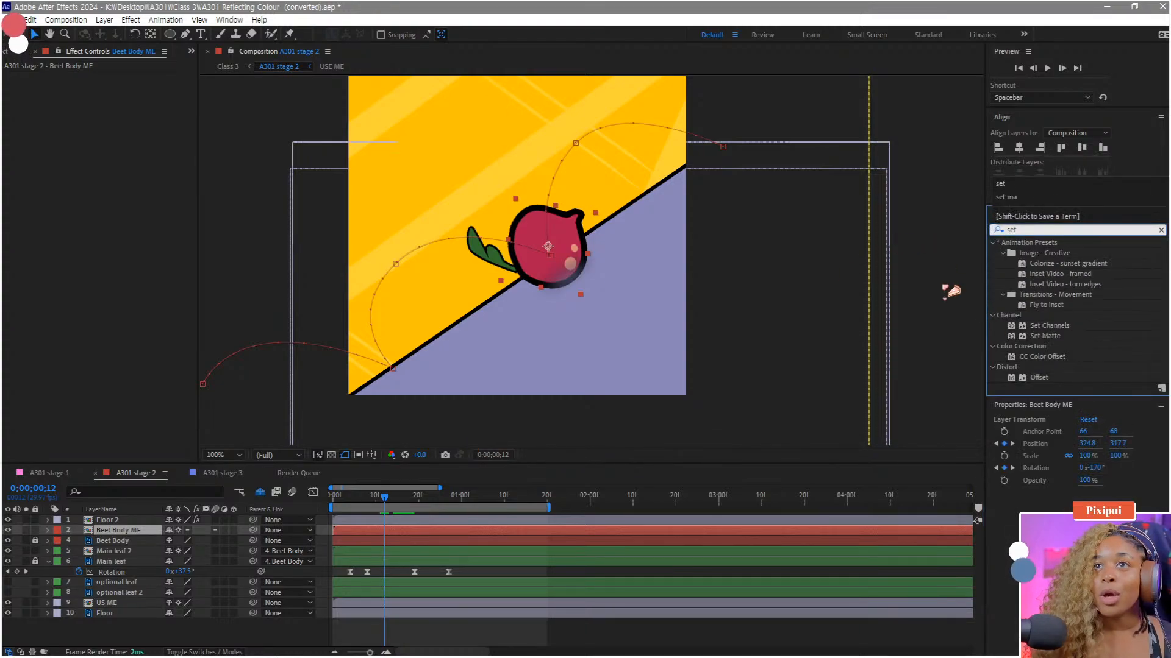
drag(1064, 339, 145, 531)
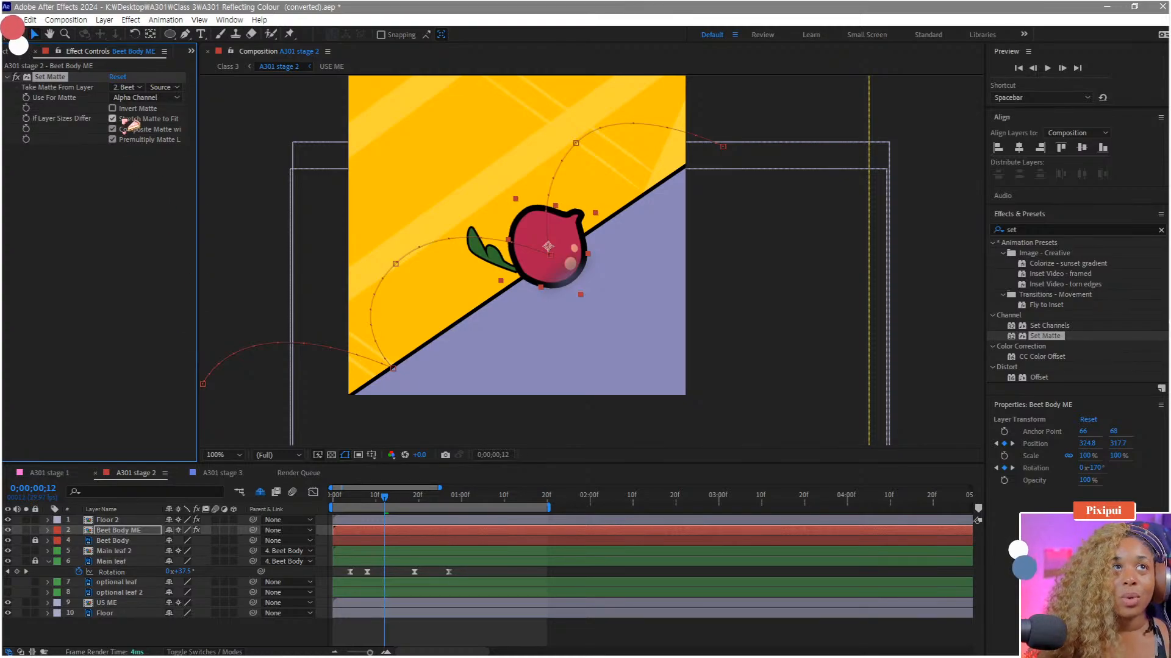
click(133, 89)
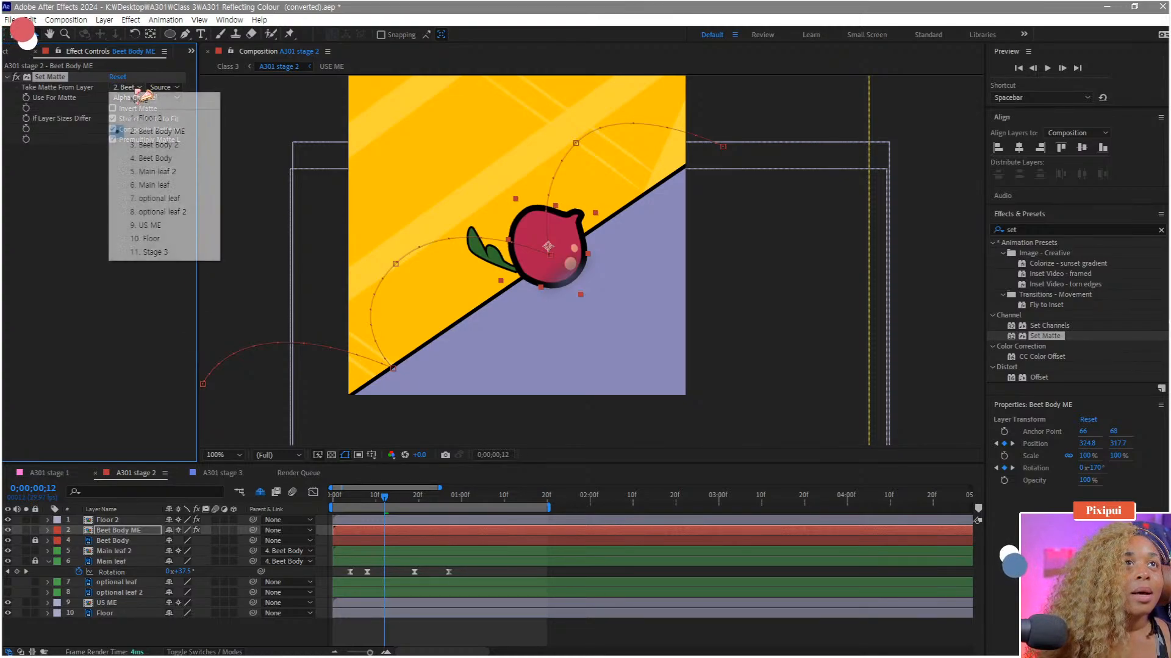
click(158, 226)
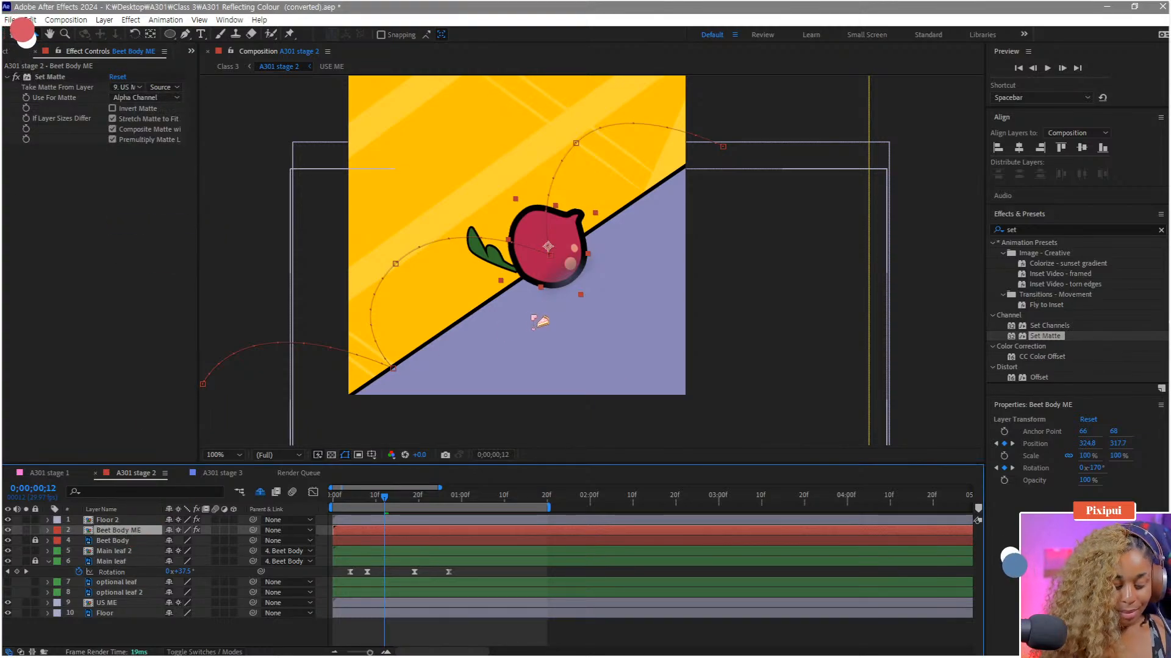
drag(556, 293, 567, 314)
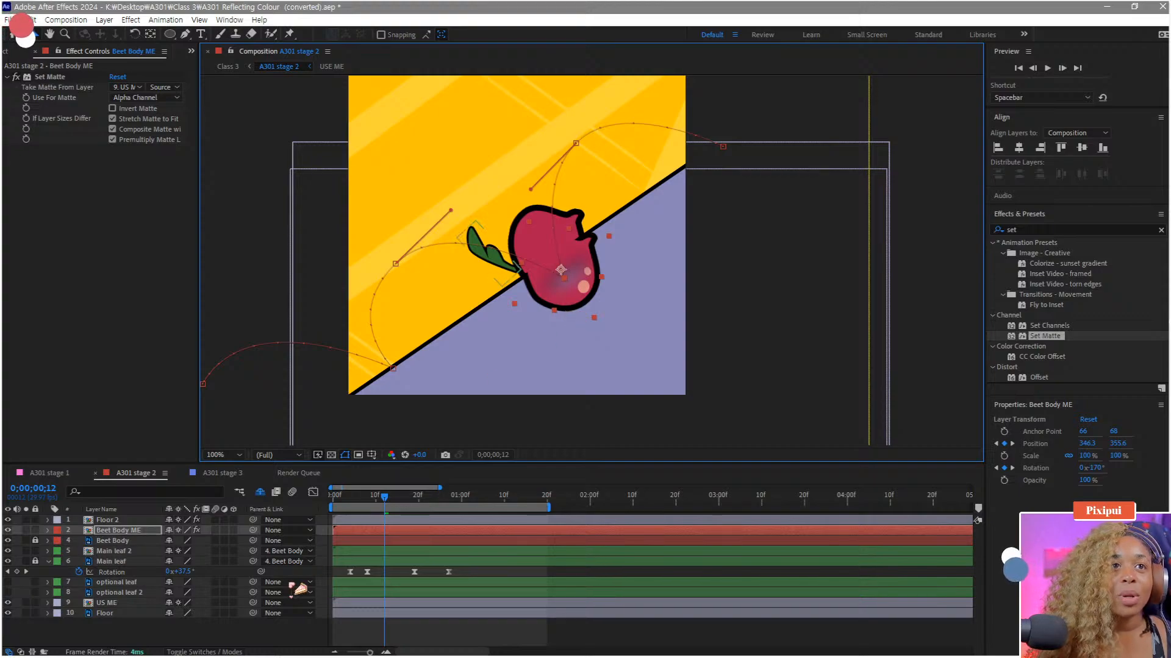
key(ctrl+z)
click(118, 533)
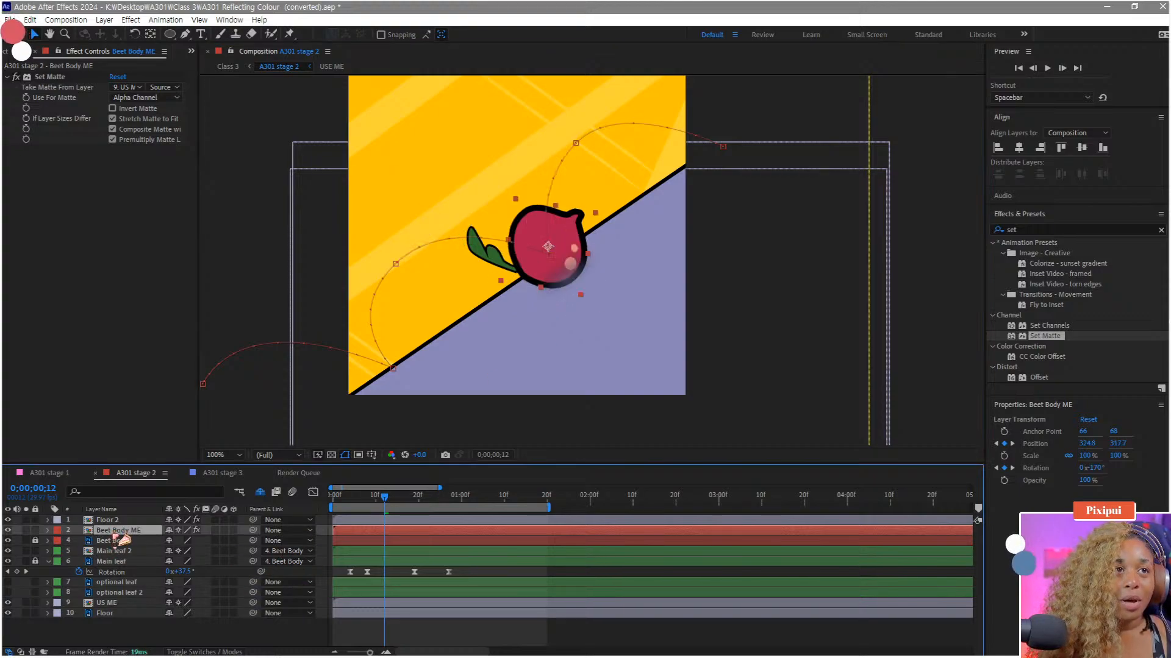
double_click(122, 540)
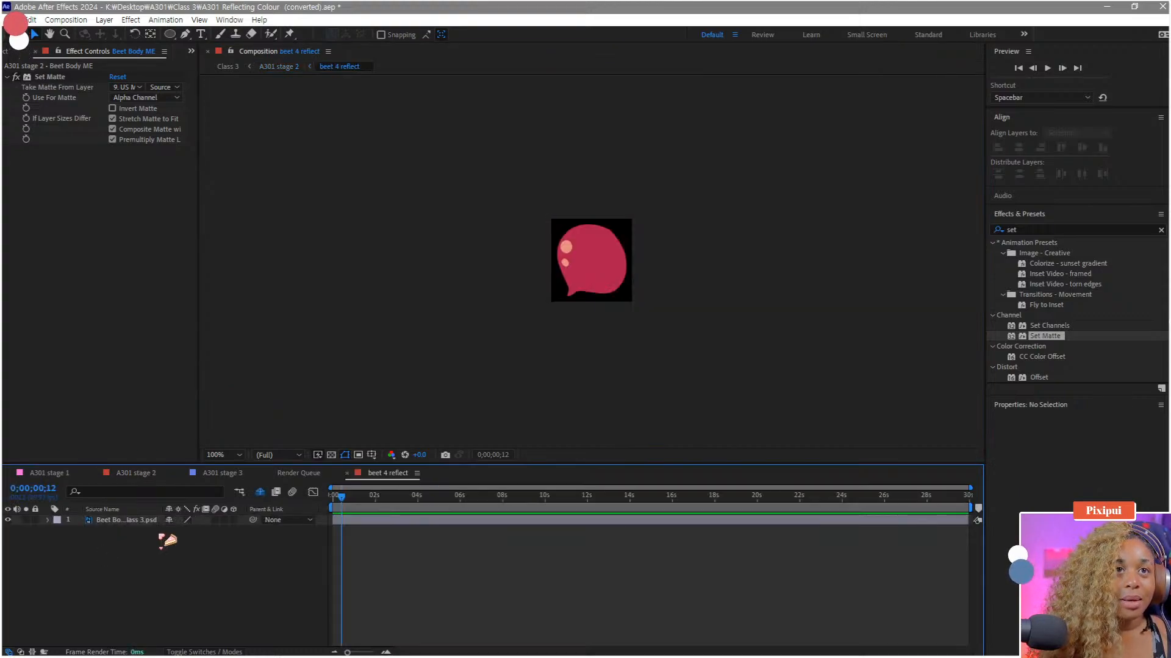
click(130, 524)
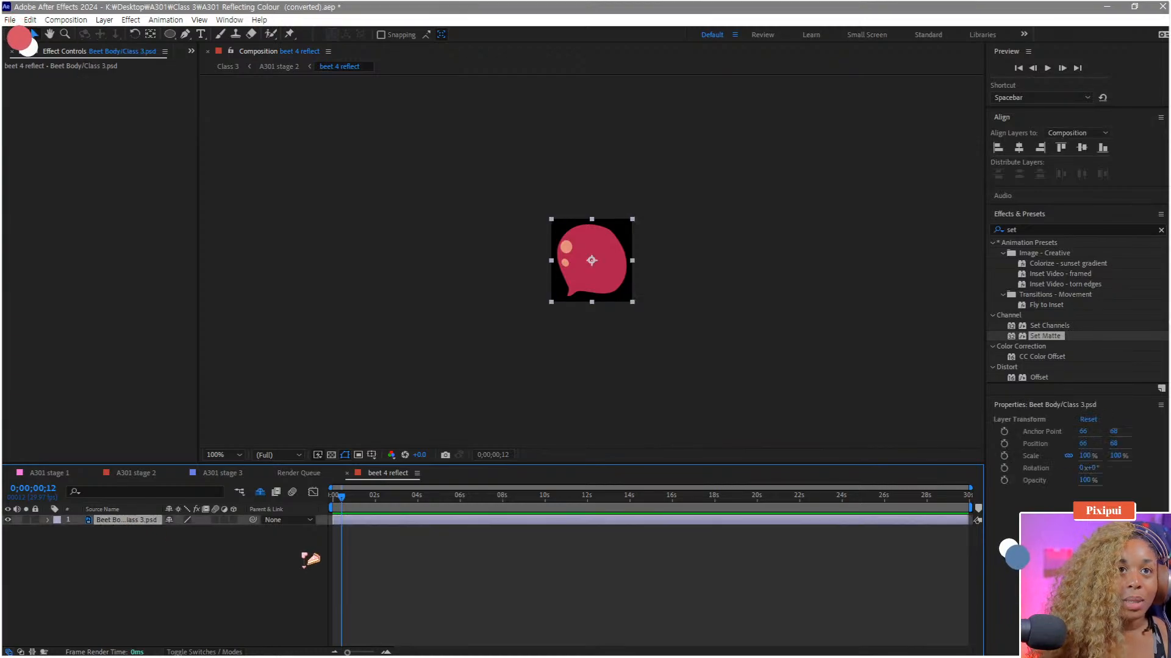
click(348, 474)
click(144, 476)
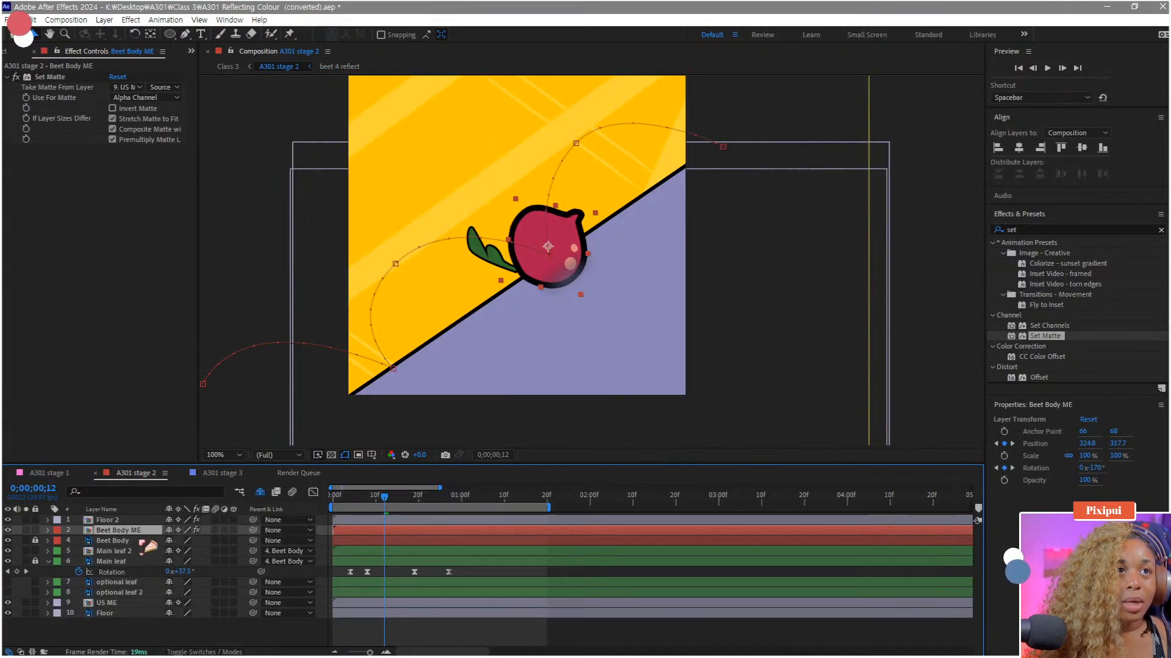
Step: Delete Beet Body ME's position and rotation keyframes and parent the layer to Beet Body
key(u)
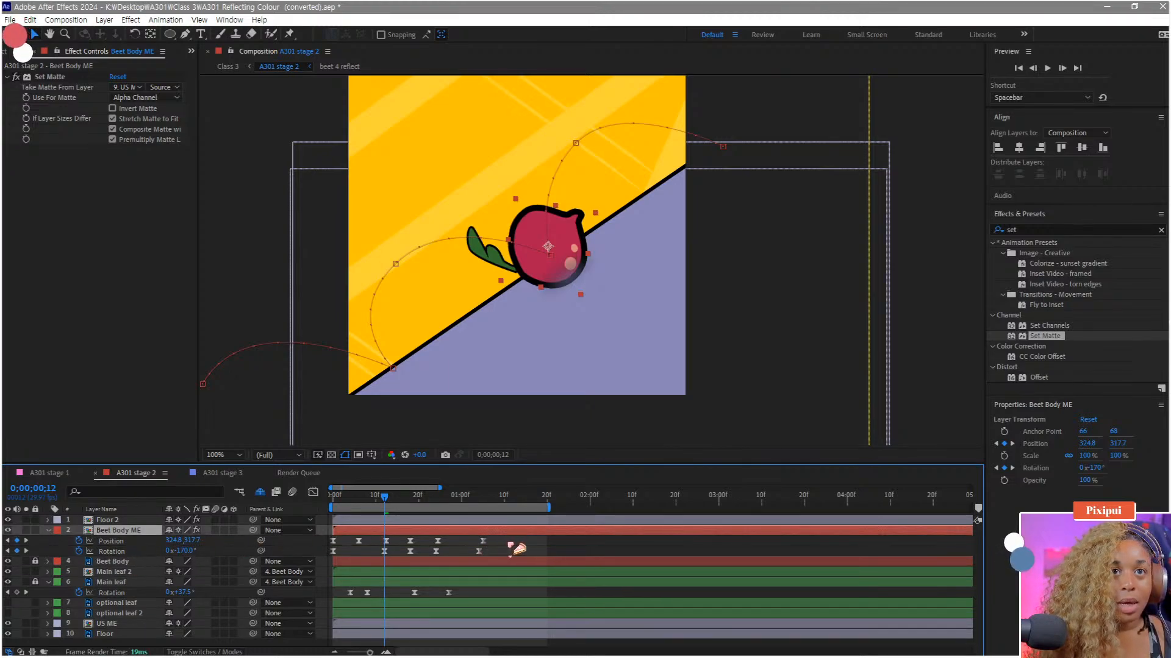
drag(511, 537, 317, 556)
key(Delete)
drag(253, 530, 132, 562)
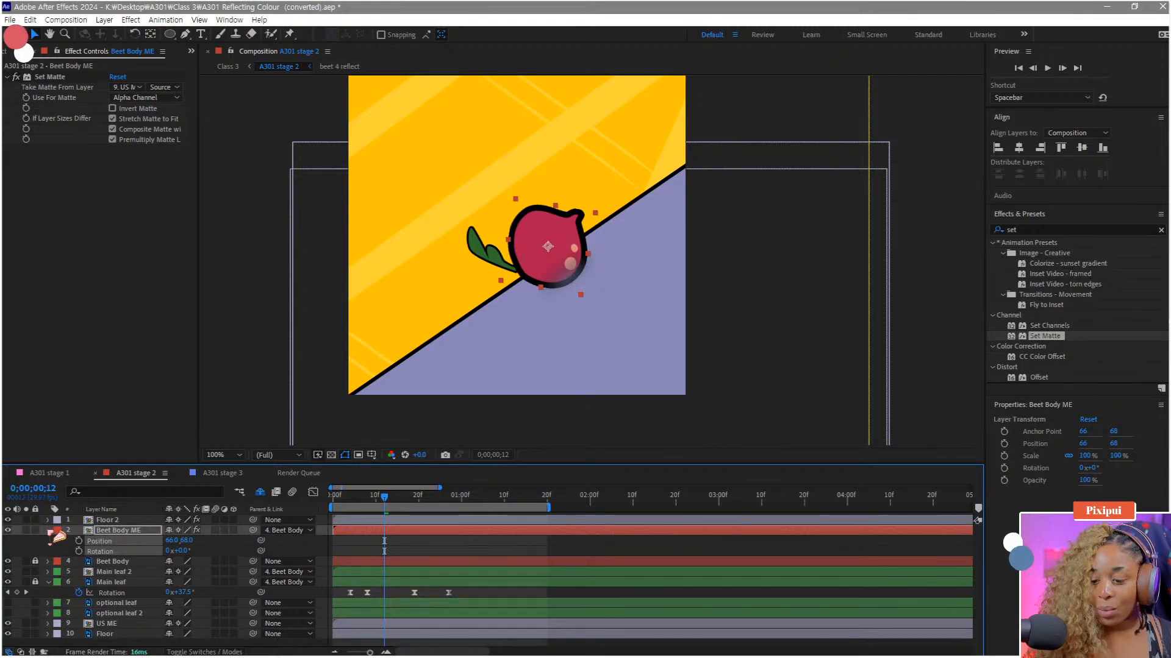
click(49, 531)
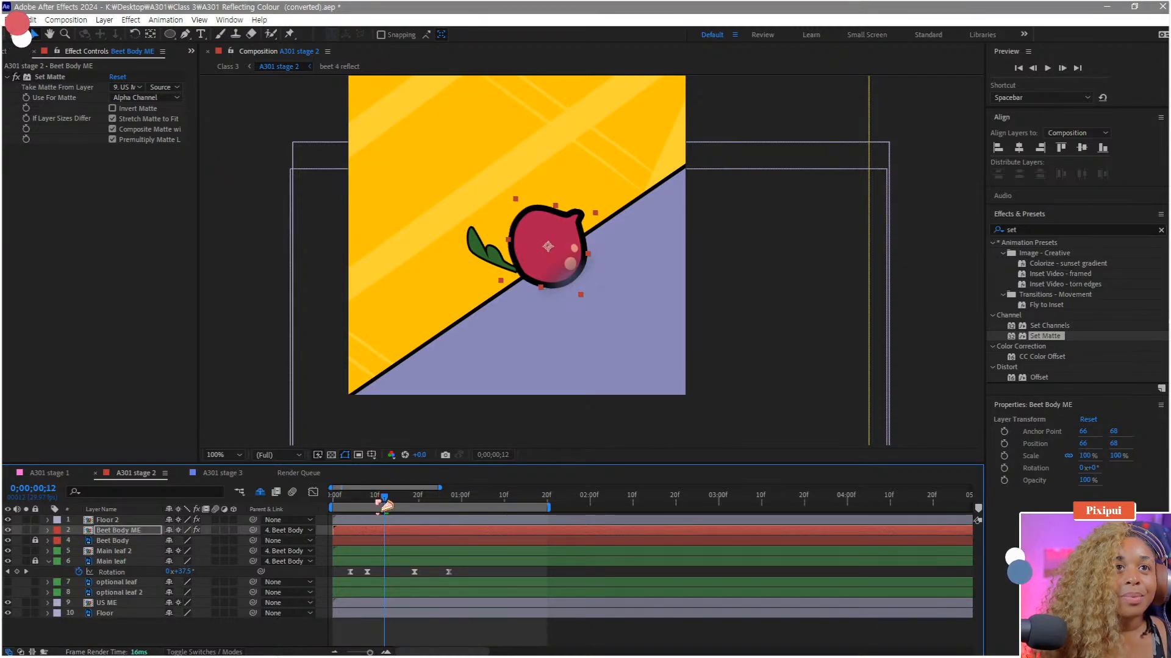
Step: At frame 11, offset Beet Body ME slightly over the floor and apply Gaussian Blur (Legacy) with a blurriness of 45.9
mouse_move(387, 506)
mouse_down()
mouse_move(406, 499)
mouse_move(380, 504)
mouse_up()
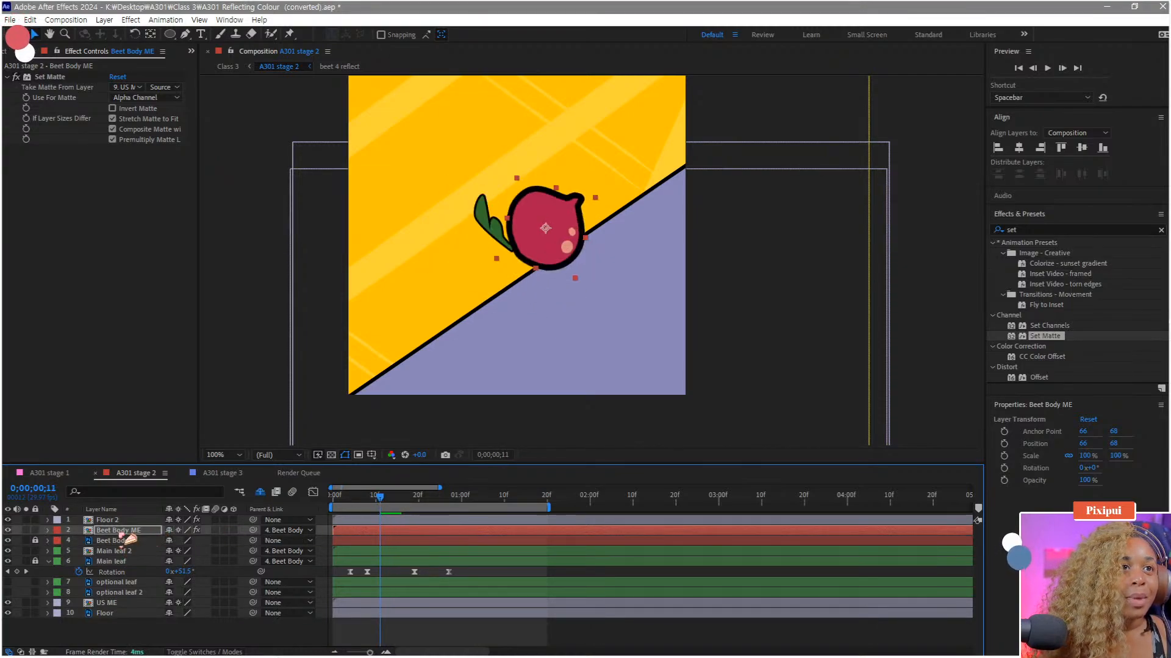
drag(562, 254, 572, 265)
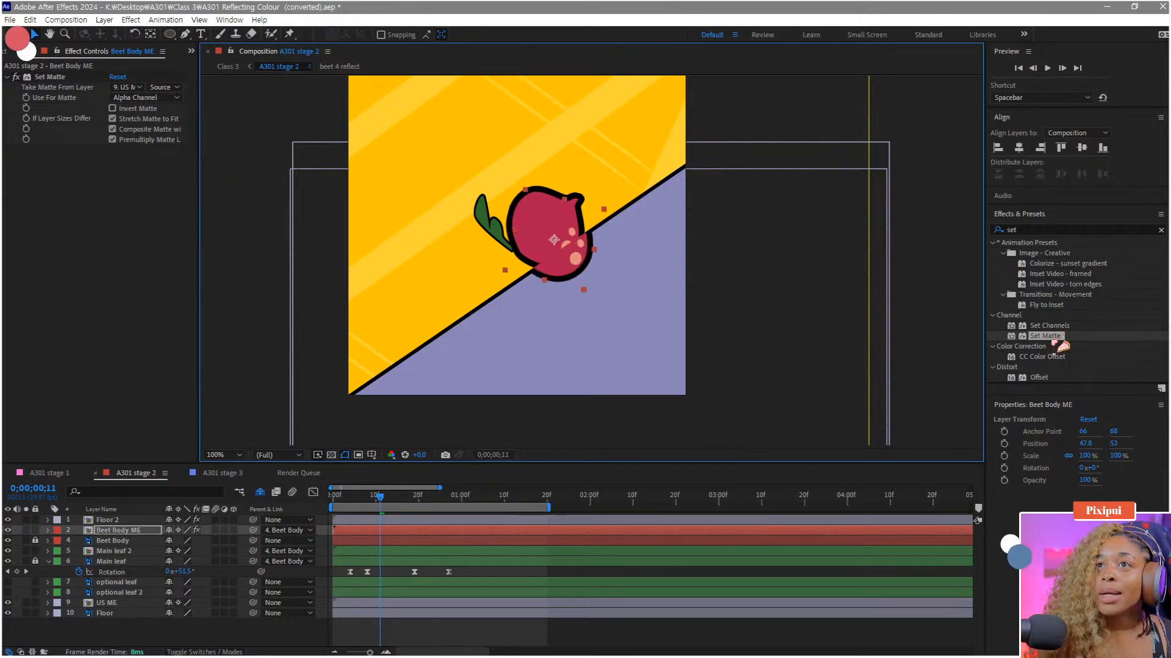
click(1039, 230)
text(gauss)
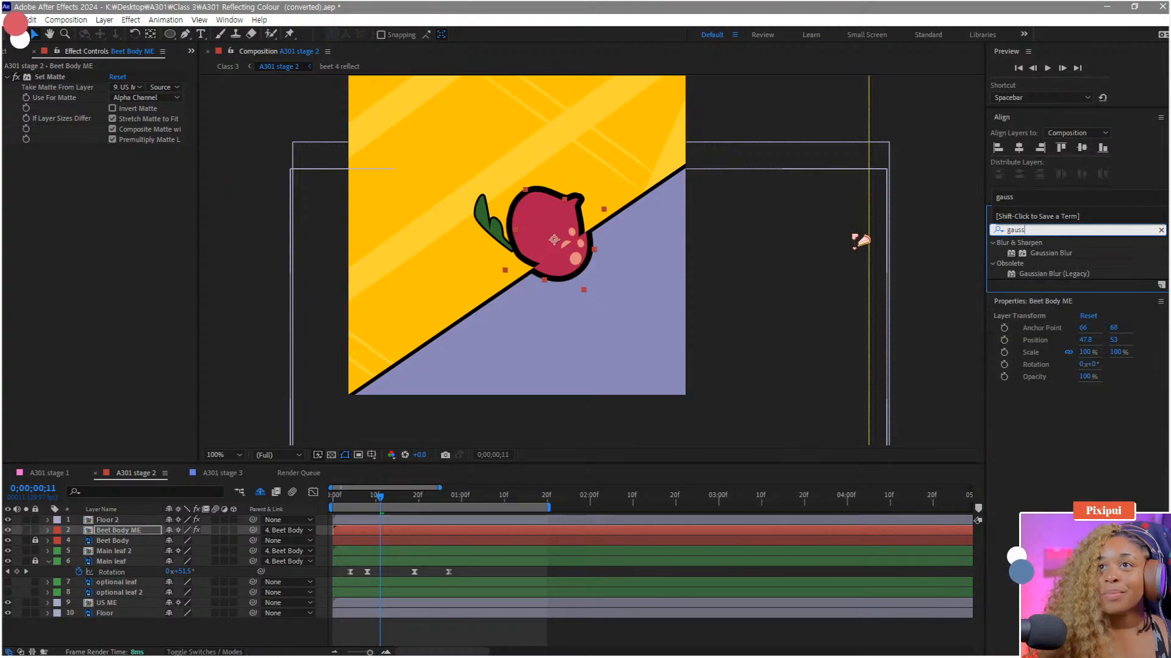
drag(1047, 277, 356, 162)
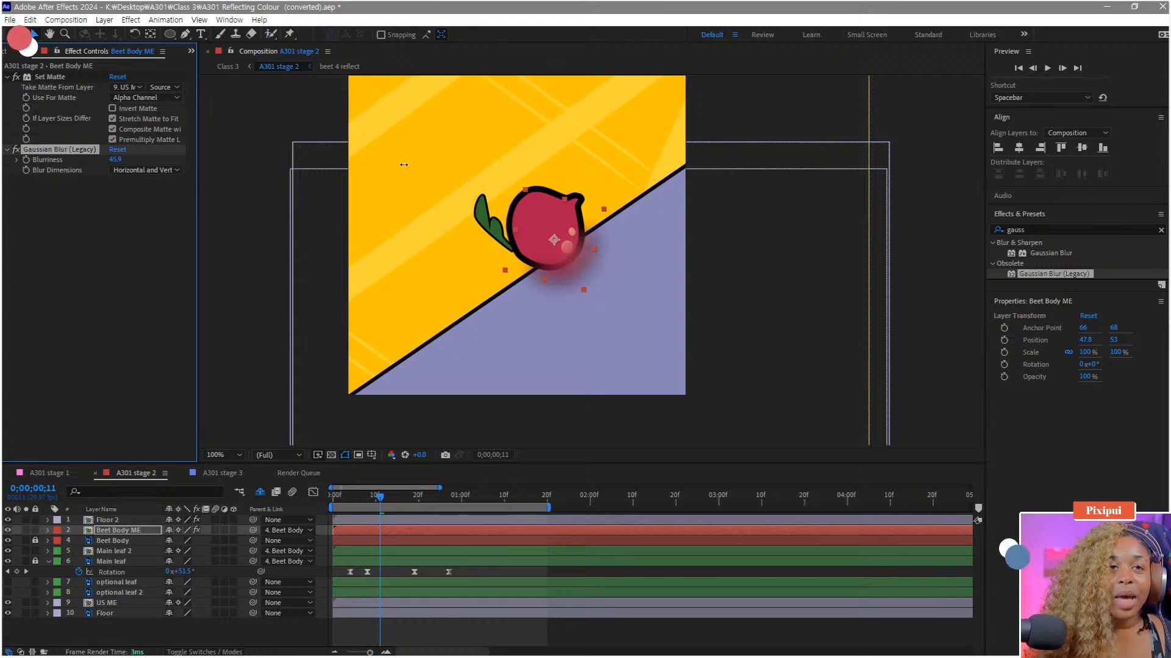
Step: Place a Set Matte both before and after the blur on Beet Body ME, and move that layer directly below Beet Body
click(63, 78)
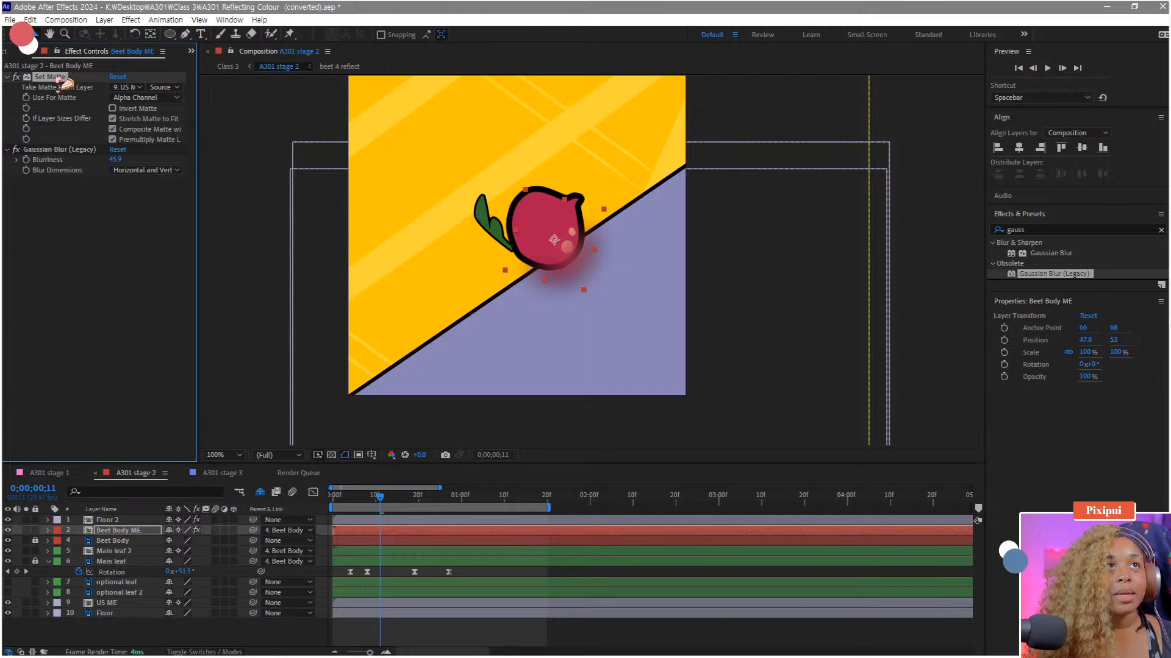
drag(64, 83, 64, 174)
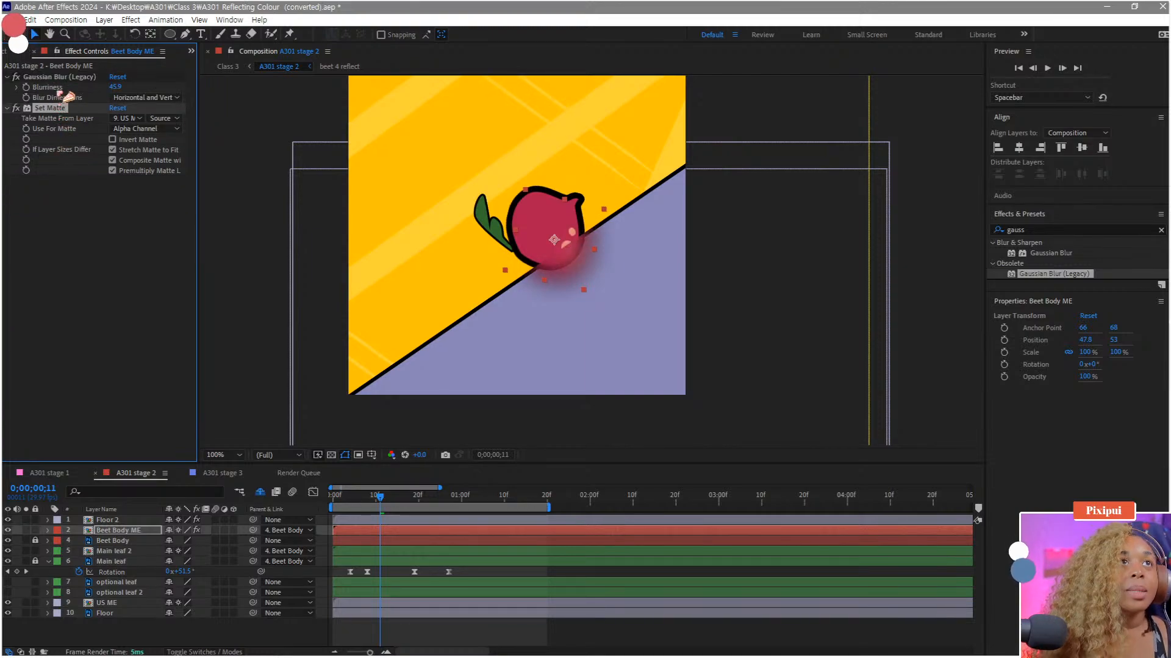
click(58, 78)
key(ctrl+v)
drag(61, 180, 68, 78)
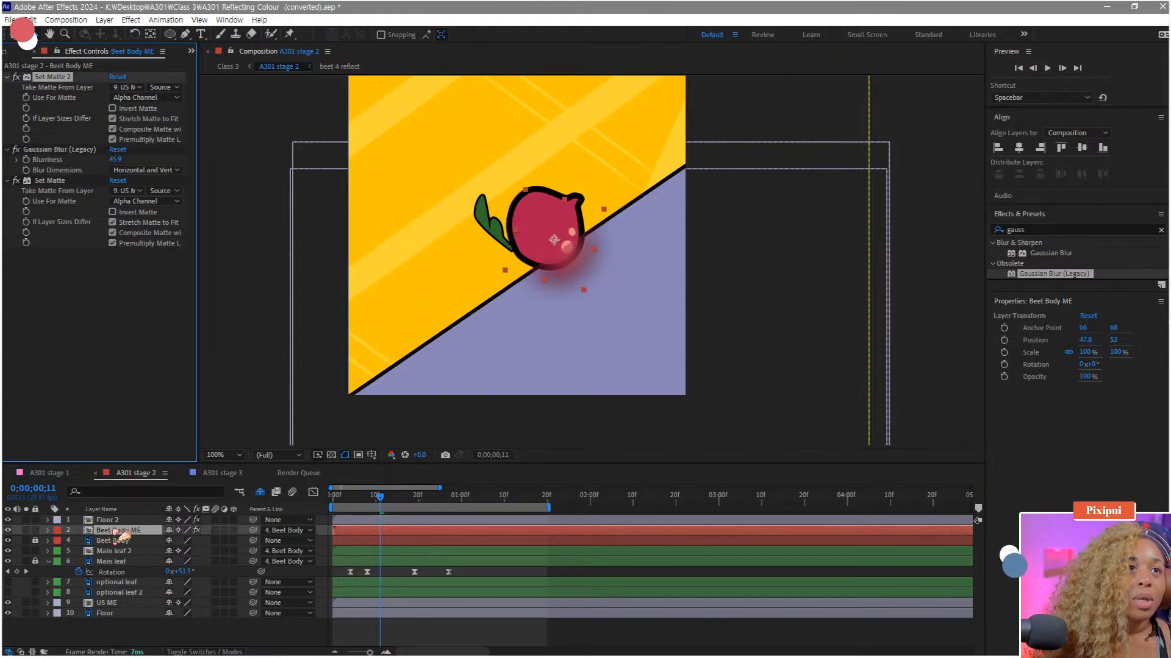
drag(122, 532, 122, 547)
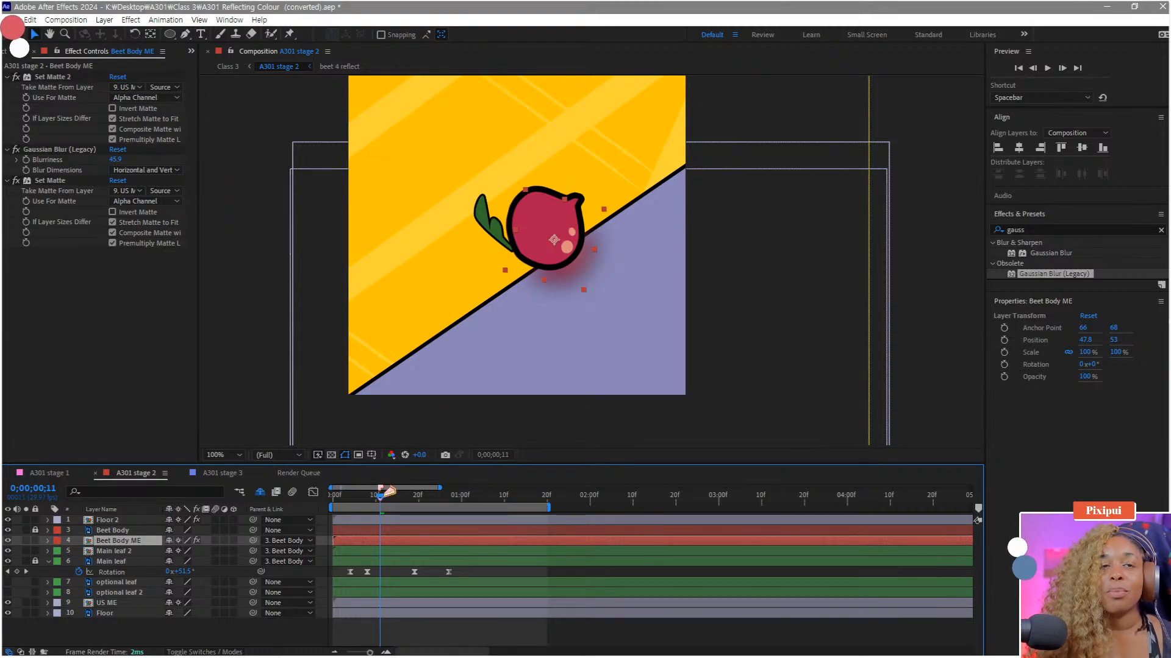
Step: Scrub and play back the A301 stage 2 animation to check the blurred beet reflection on the floor
mouse_move(389, 500)
mouse_down()
mouse_move(360, 500)
mouse_move(396, 502)
mouse_up()
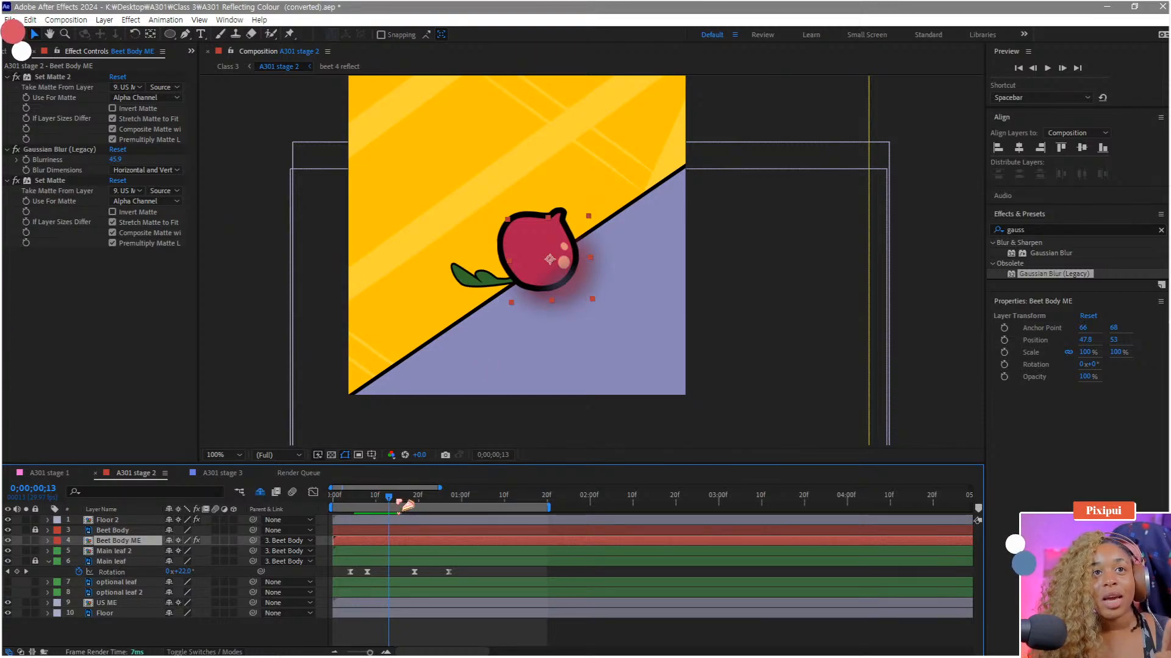
drag(399, 503, 457, 497)
key(space)
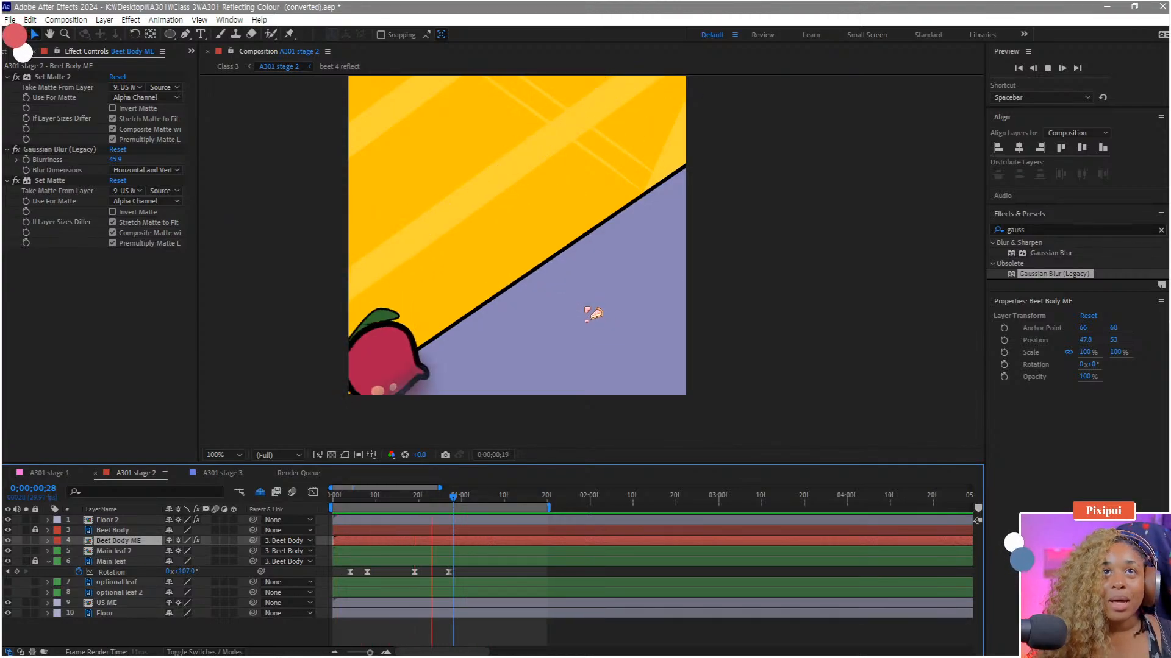
scroll(591, 320, down, 2)
key(space)
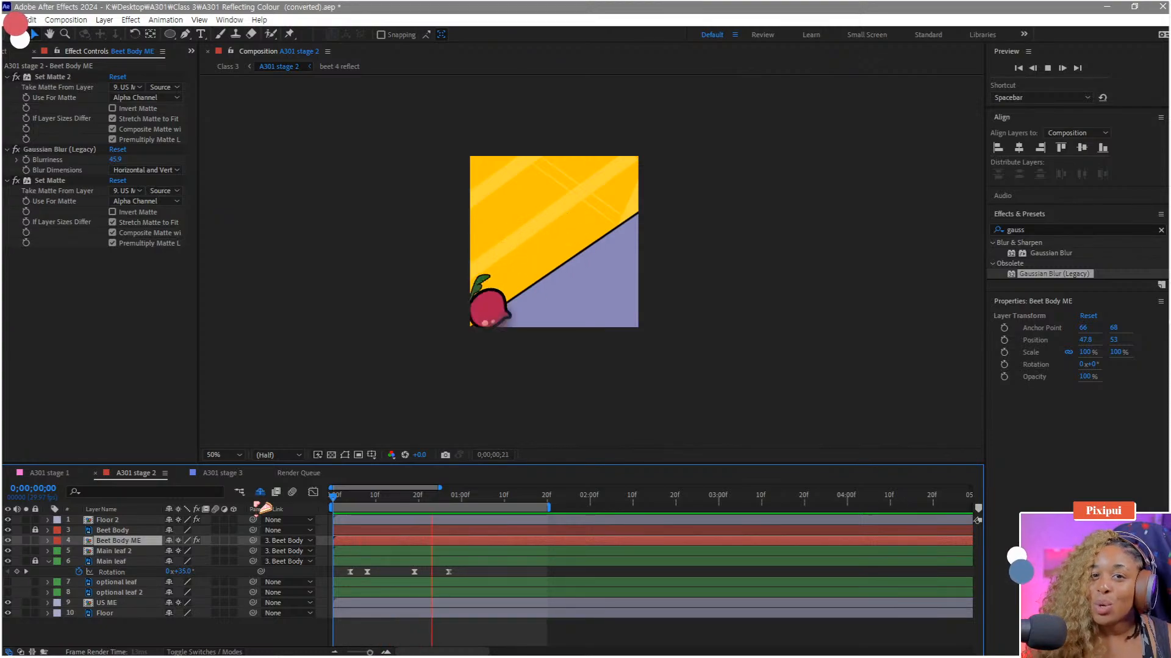
key(space)
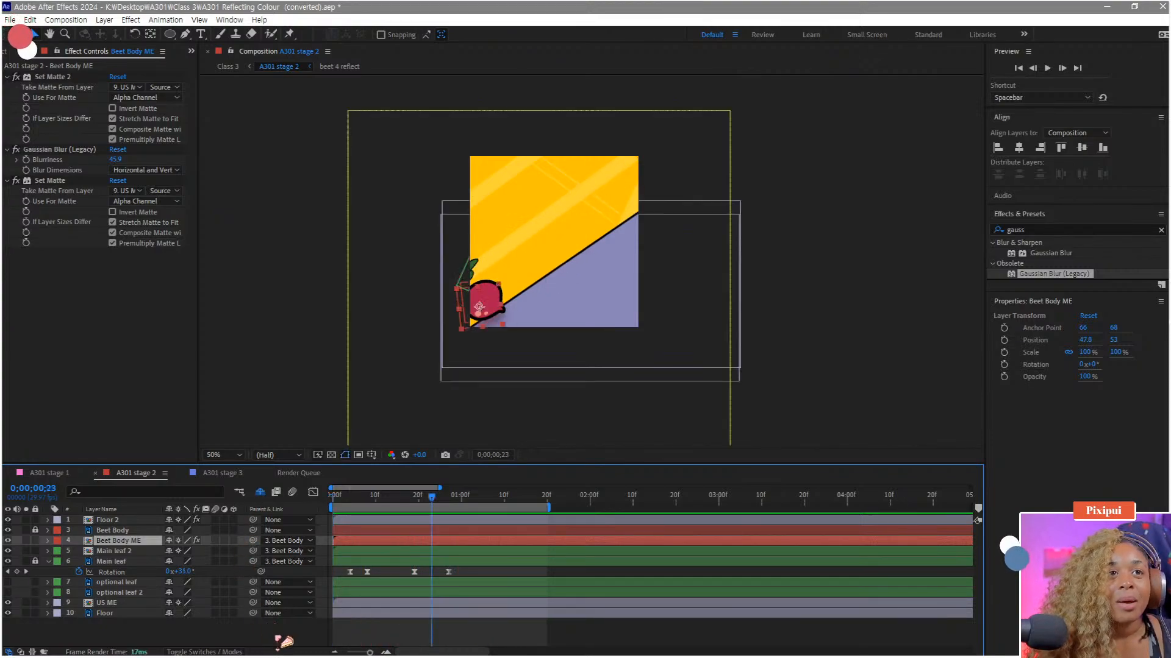
drag(374, 498, 332, 506)
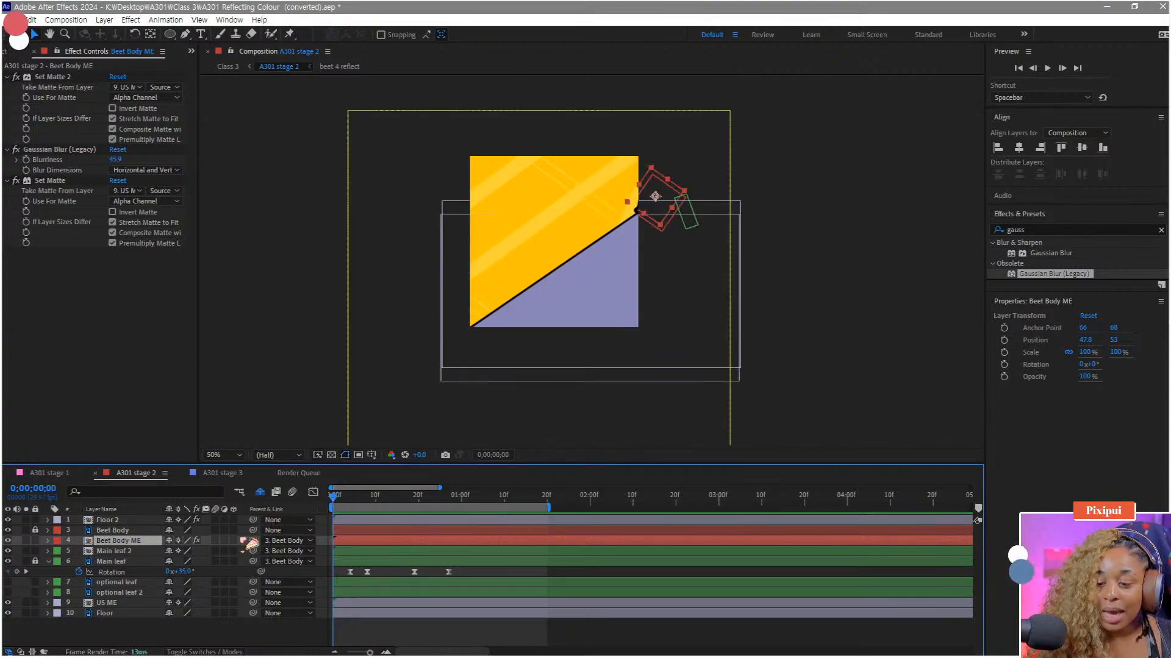
click(269, 632)
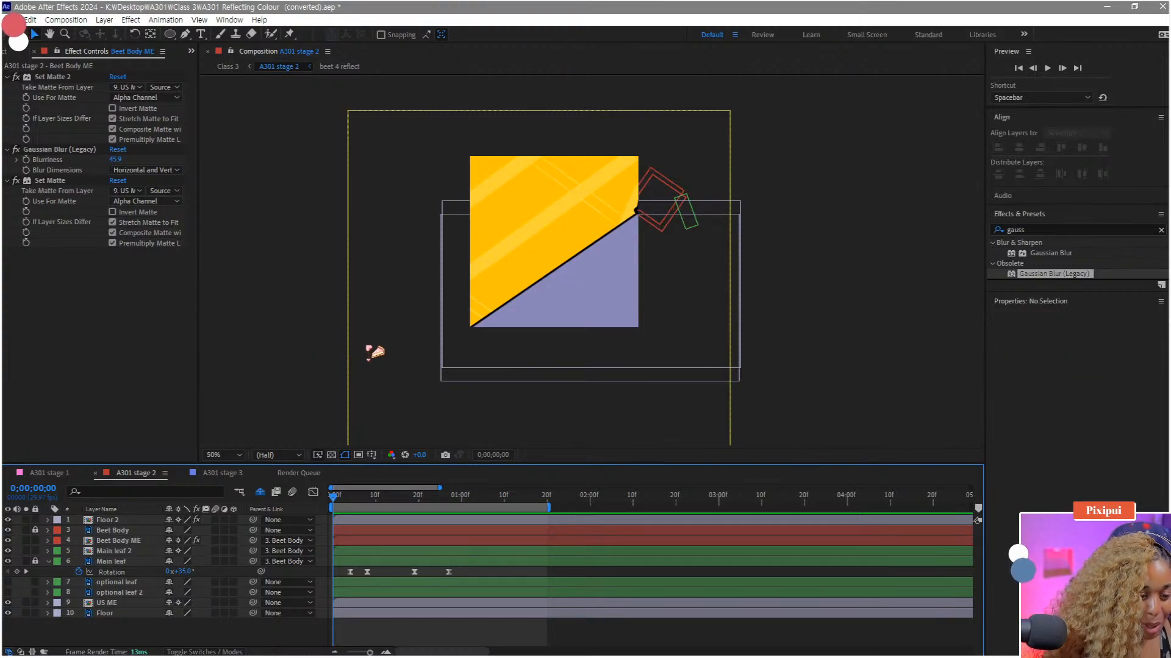
key(space)
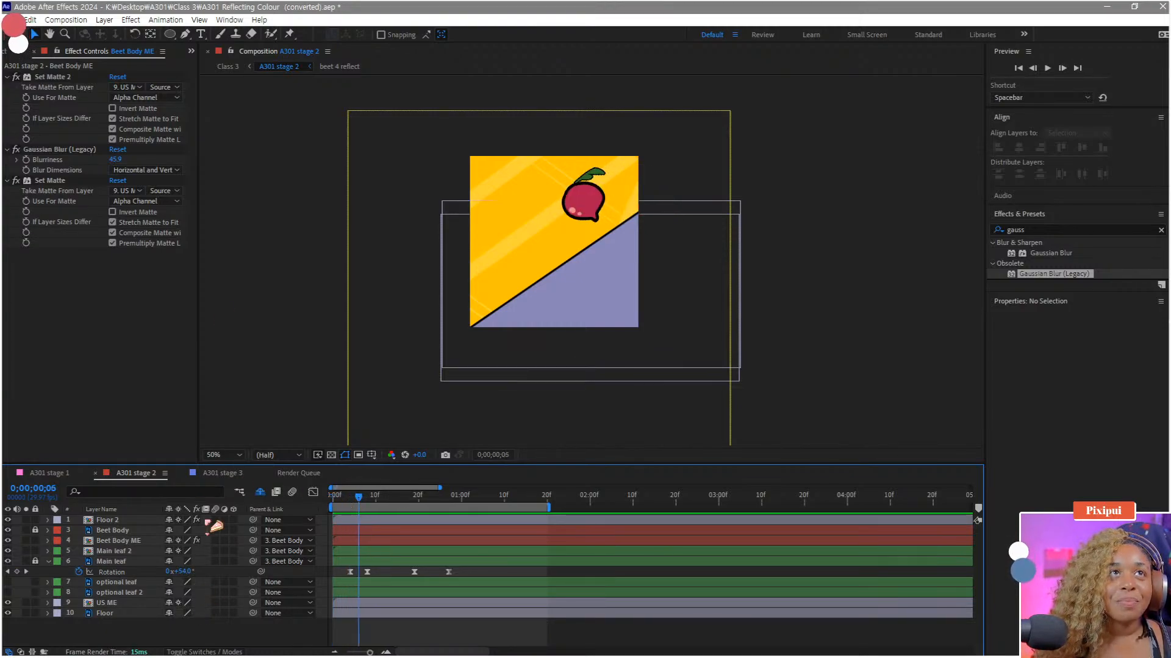
Step: Draw a flat horizontal ellipse over the floor below the beet, filled with the colour AE1C4D sampled from the beet body
drag(170, 35, 225, 60)
click(388, 34)
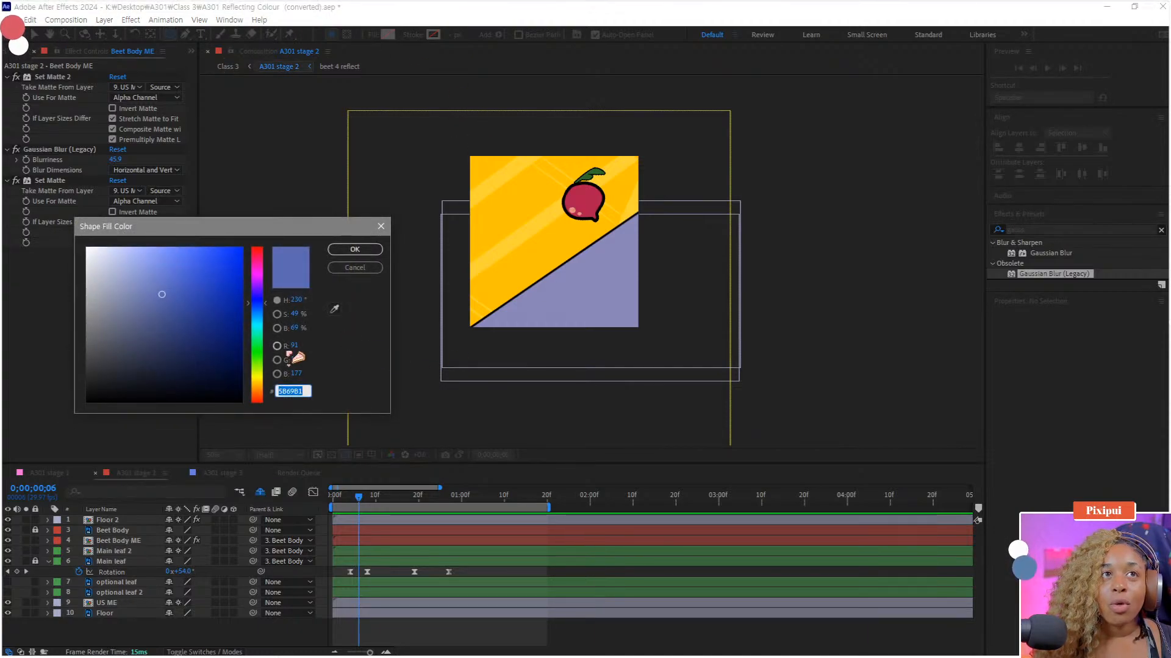
click(334, 310)
click(588, 195)
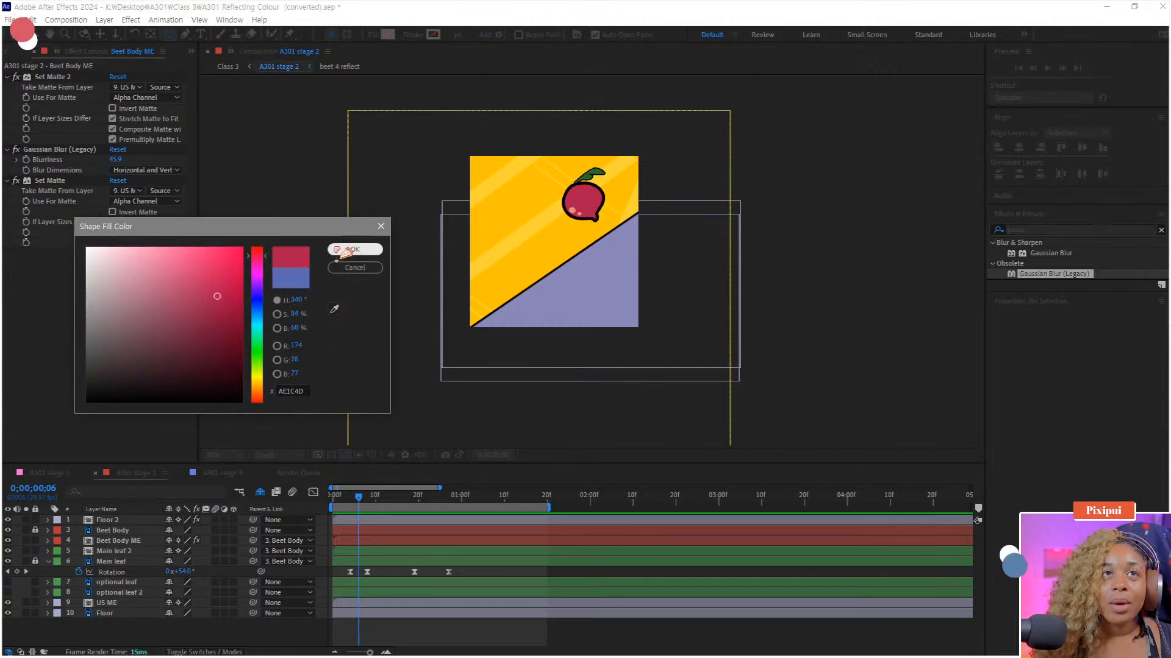
click(354, 249)
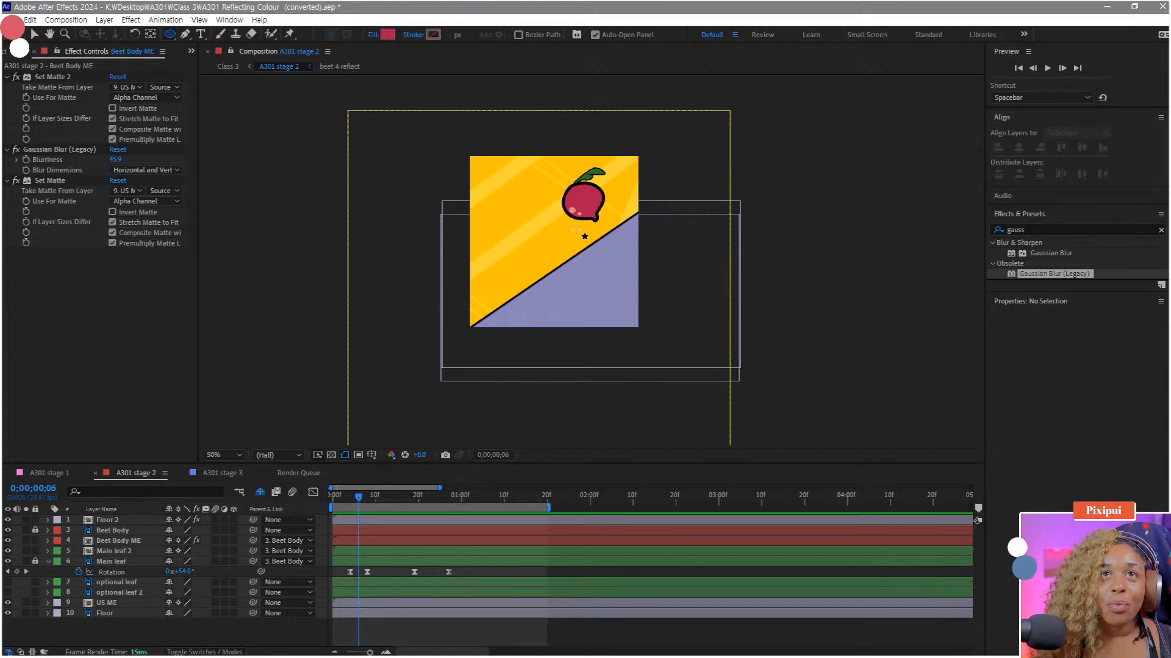
mouse_move(576, 225)
mouse_down()
mouse_move(622, 244)
mouse_move(600, 266)
mouse_up()
key(v)
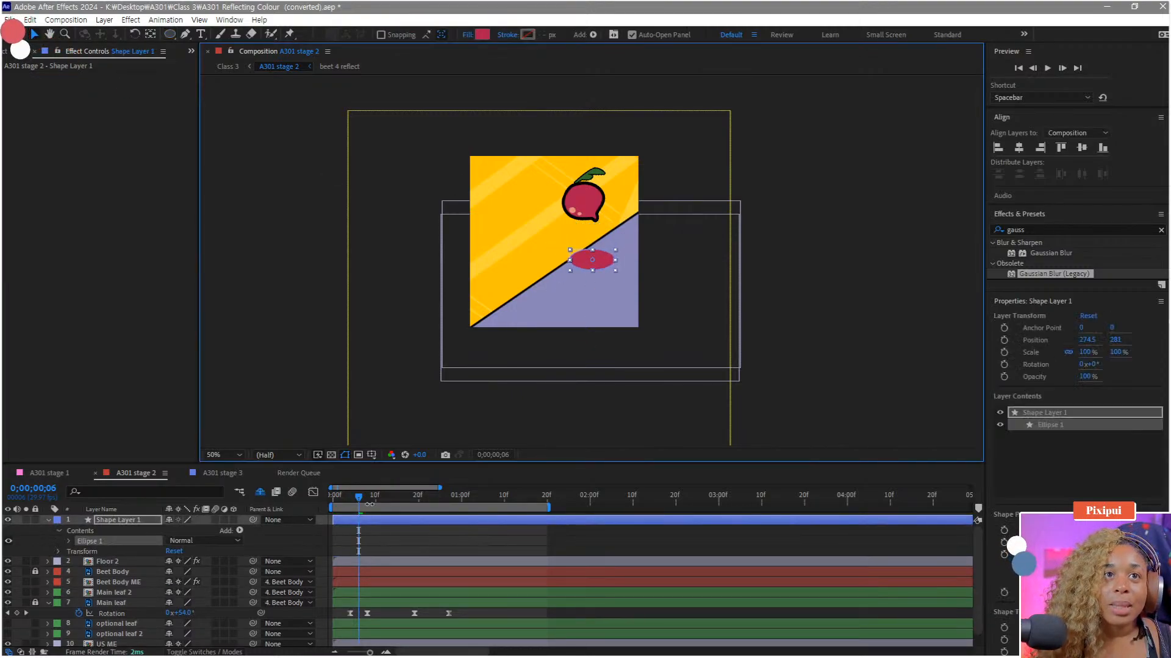
Step: At frame 12, place the ellipse under the beet where it touches the floor and rotate it to about -32° along the slope
drag(369, 504, 394, 507)
drag(611, 267, 597, 278)
key(r)
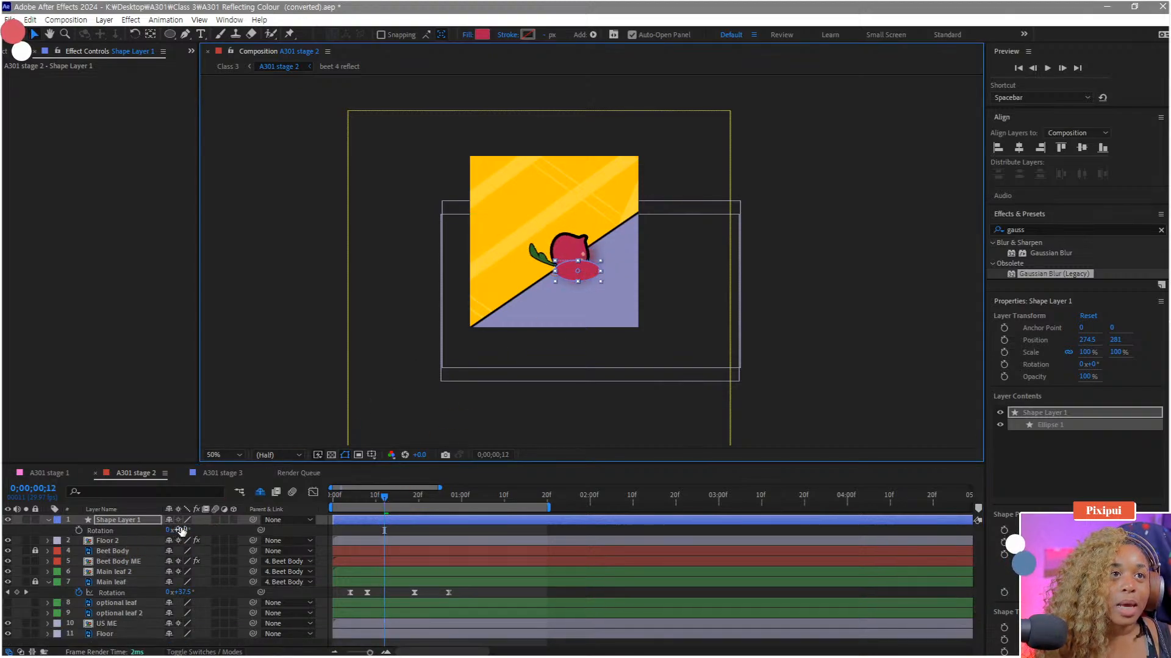
drag(182, 531, 355, 376)
drag(589, 264, 579, 276)
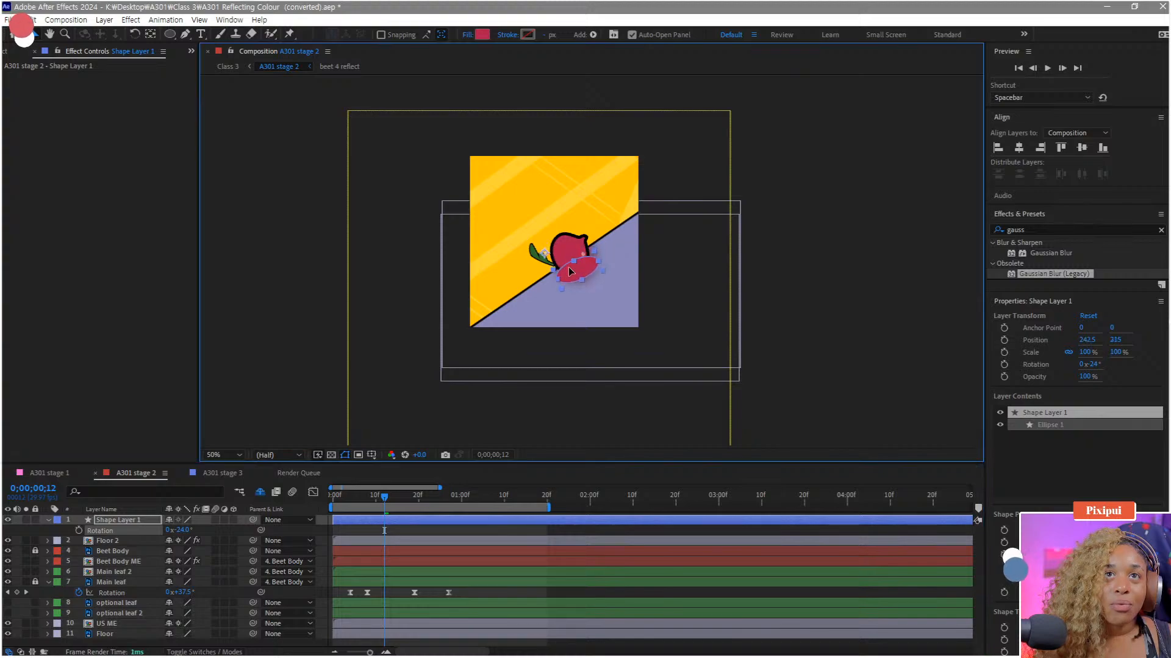
drag(183, 531, 181, 536)
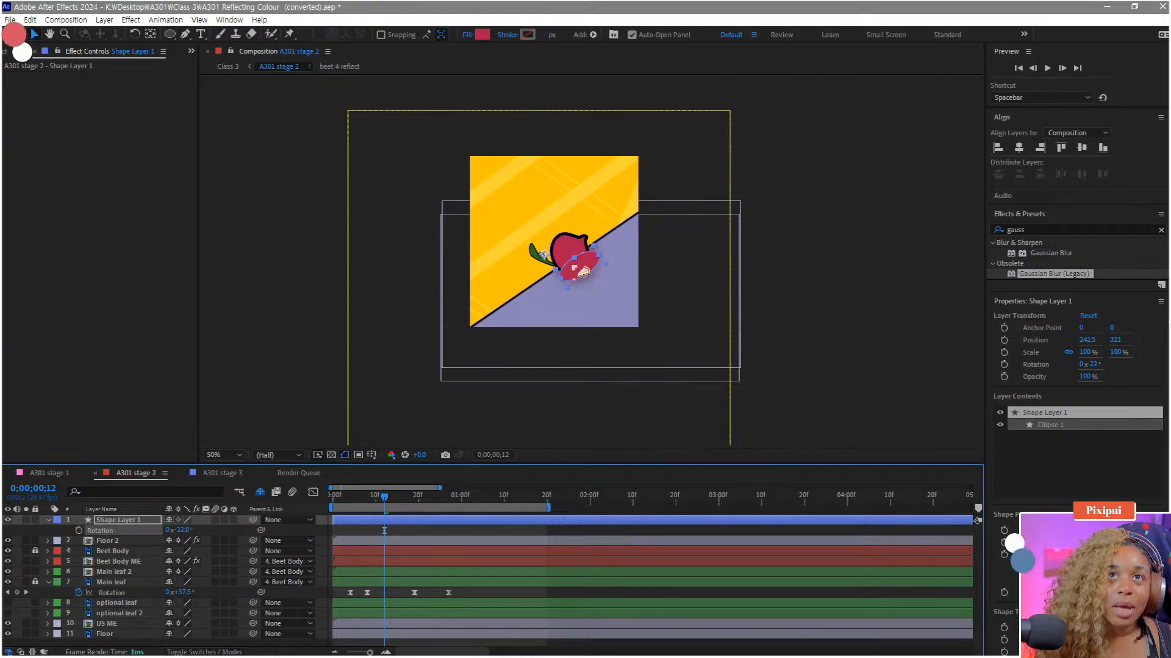
Step: Move the ellipse layer beneath the beet and leaf layers, directly above US ME
click(574, 267)
scroll(574, 267, up, 4)
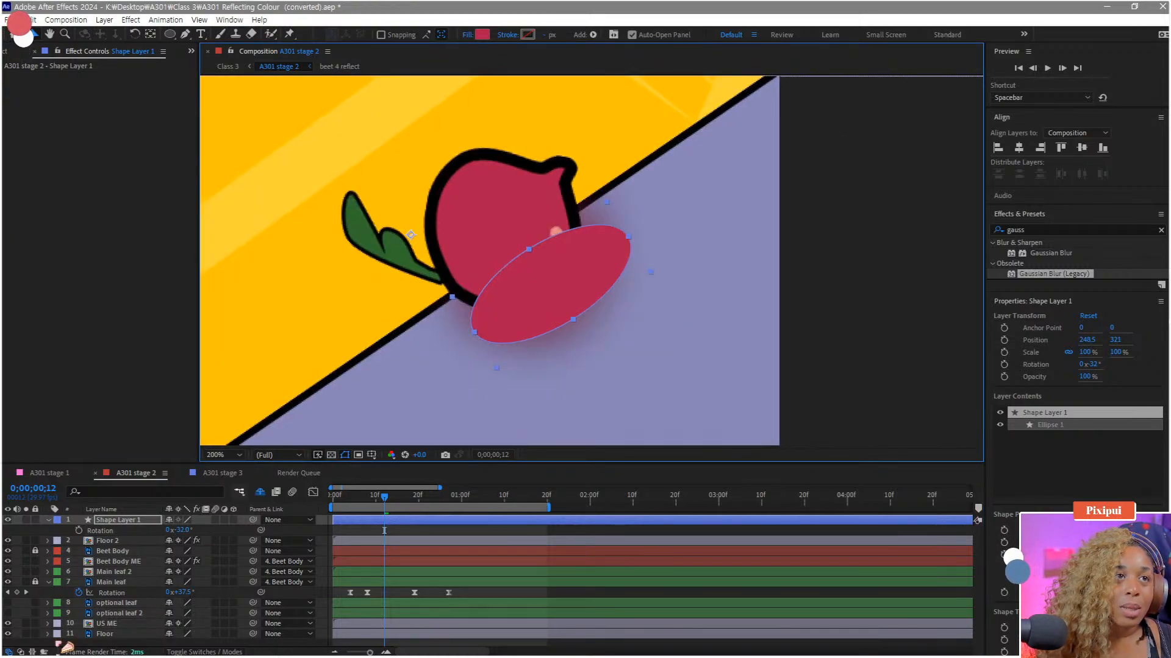
drag(111, 526, 108, 631)
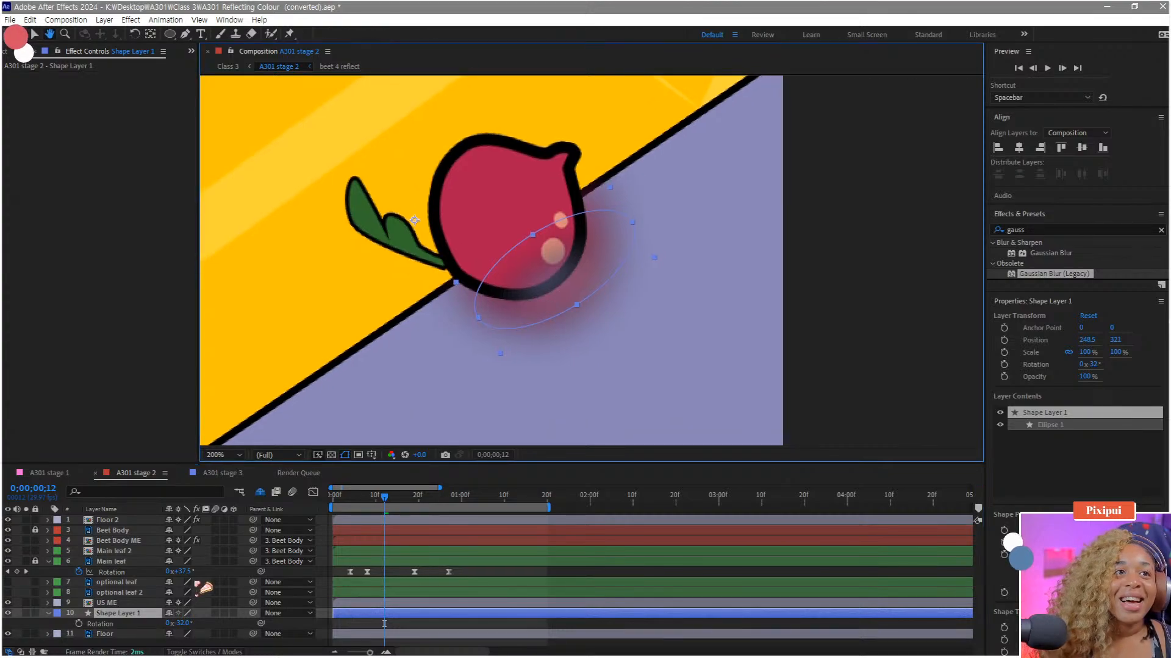
drag(118, 614, 138, 597)
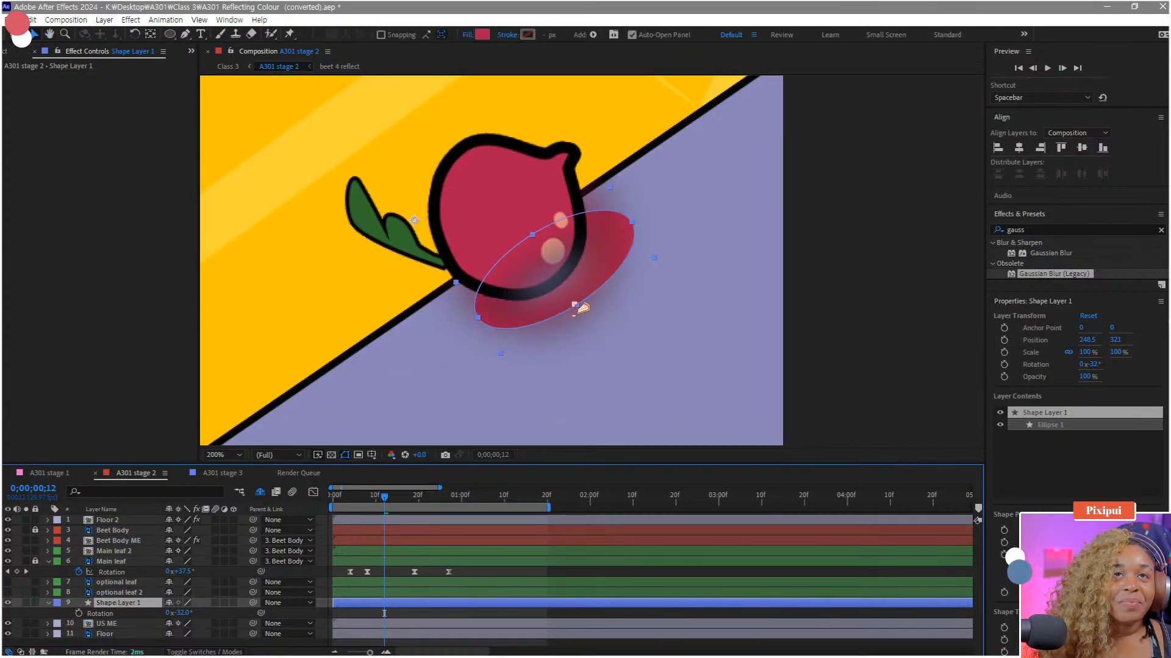
Step: Apply Gaussian Blur (Legacy) to the ellipse layer with a blurriness of about 69.1
drag(1054, 277, 243, 624)
key(ctrl+z)
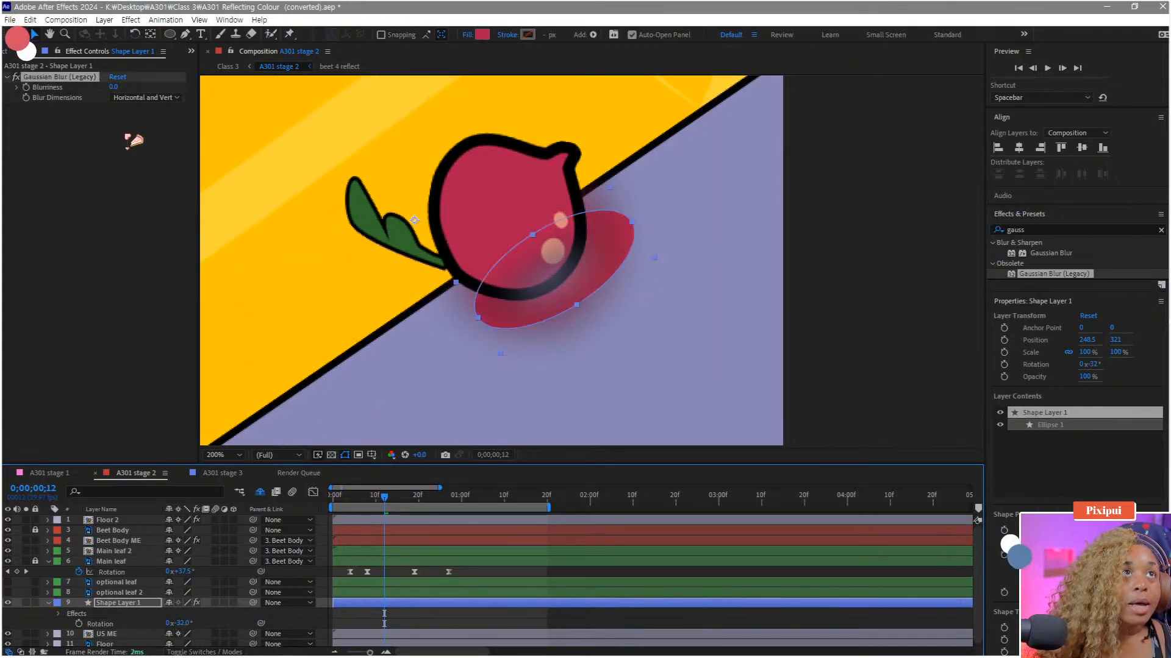
drag(113, 87, 228, 75)
drag(328, 78, 535, 87)
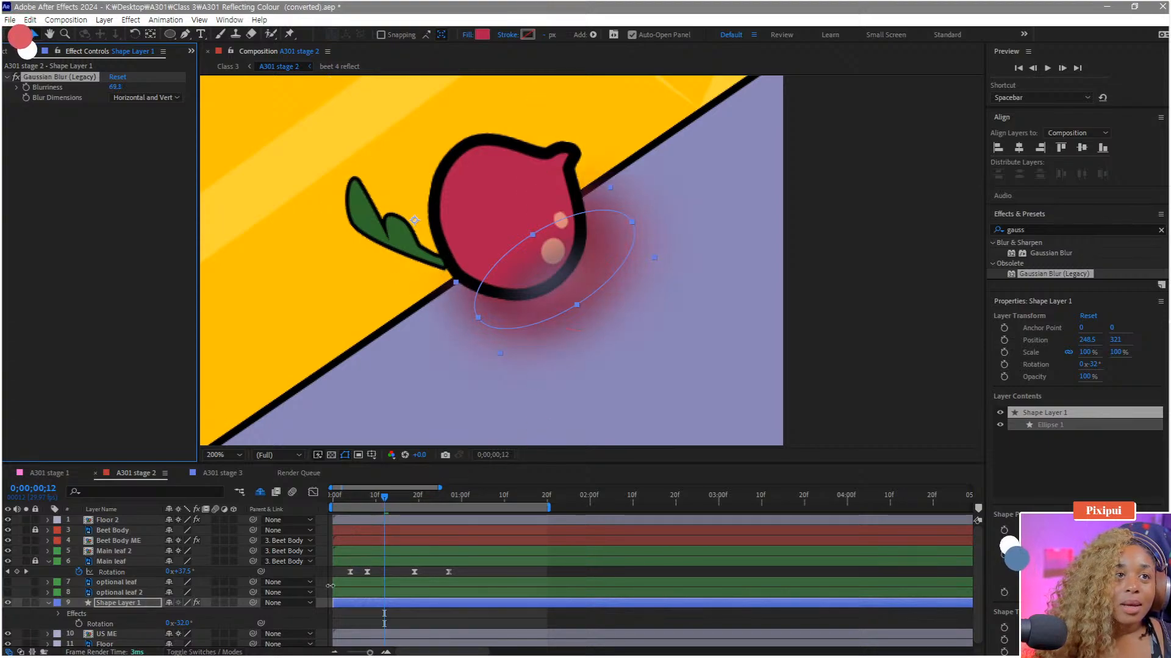
Step: Trim the start of the ellipse layer to frame 12 and play back the animation to check its timing
drag(334, 604, 384, 607)
key(space)
scroll(445, 308, down, 4)
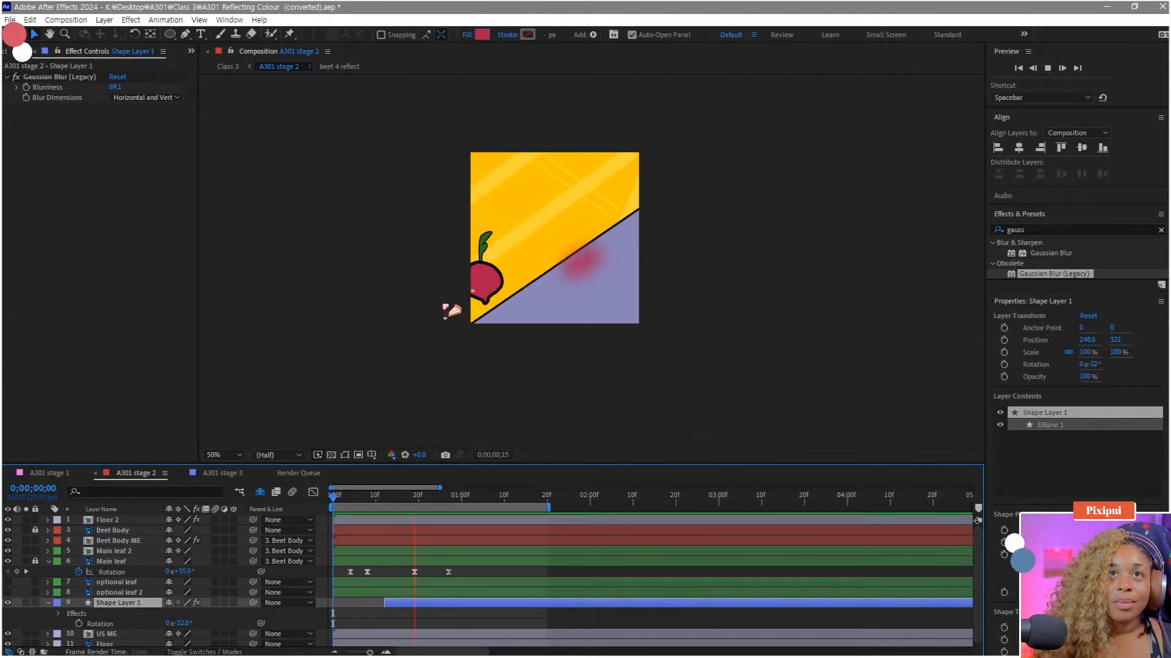
key(space)
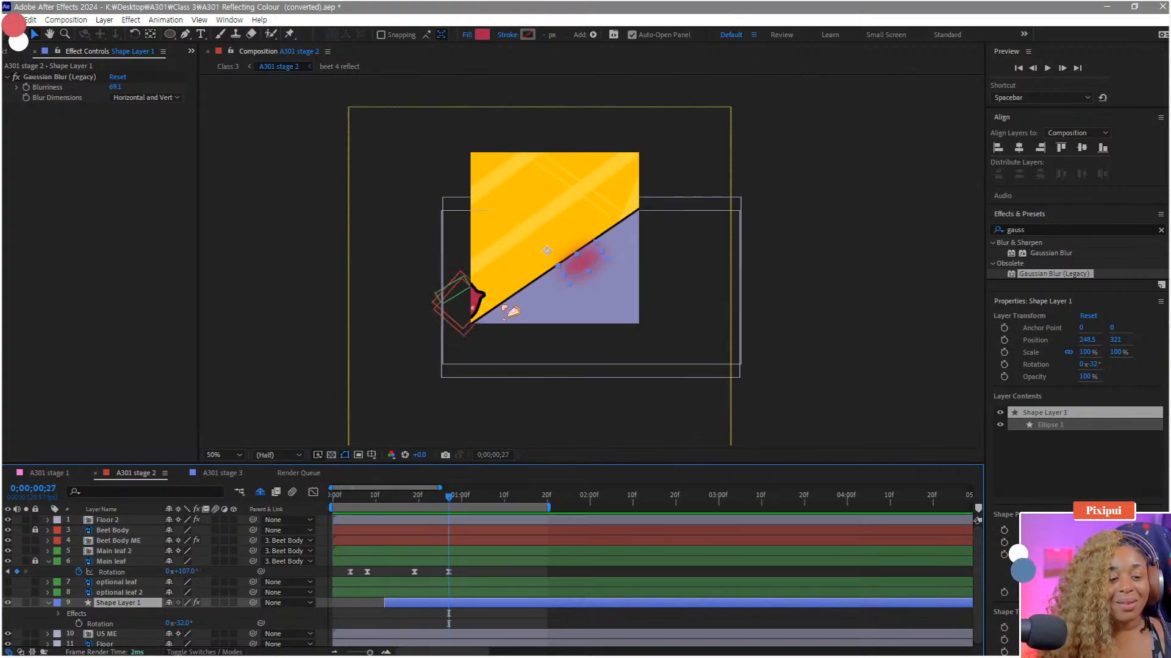
key(space)
key(space)
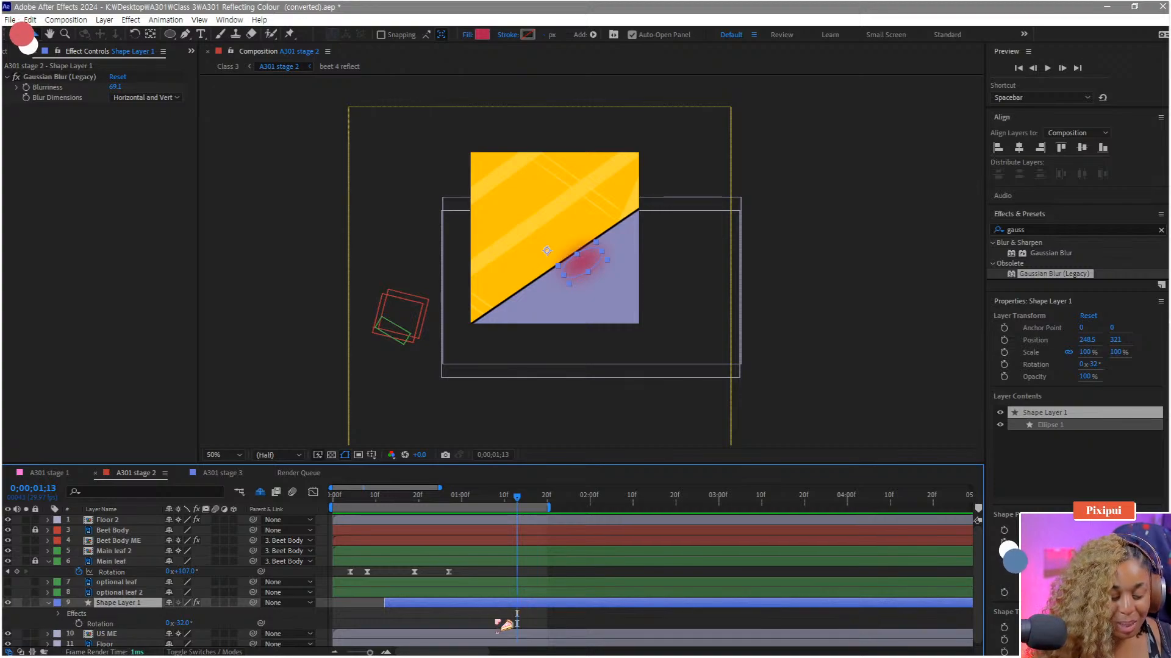
Step: Keyframe the ellipse layer's opacity at 100% at 0;00;01;13 and 0% at 0;00;01;17, and play back the fade
key(alt+shift+t)
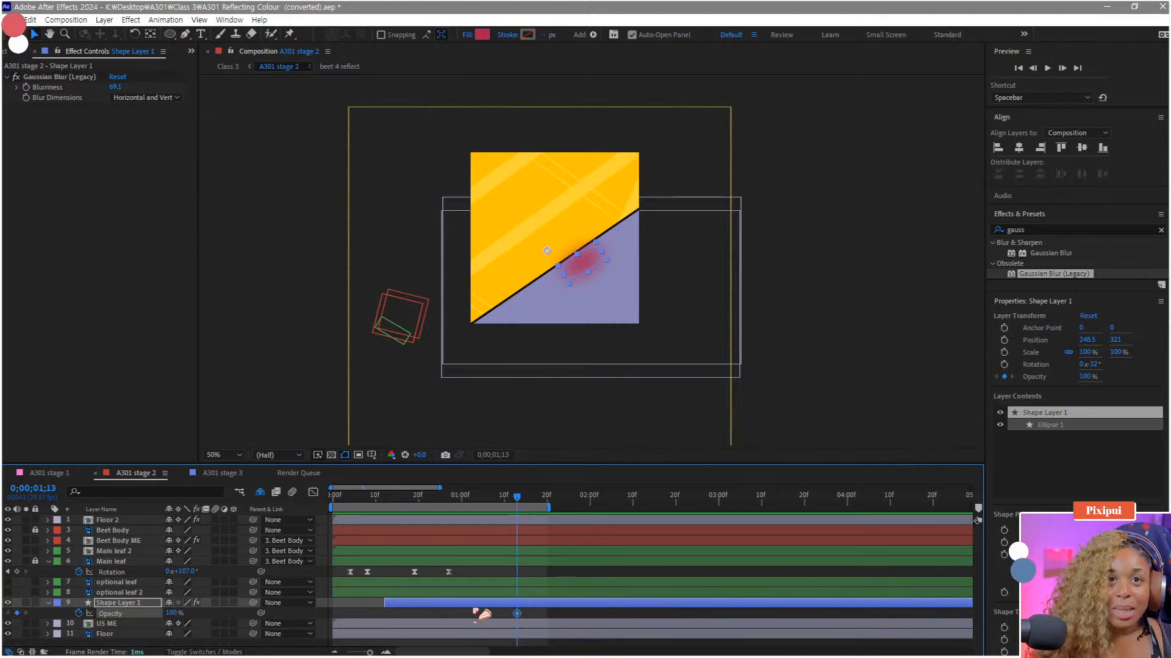
drag(529, 504, 535, 504)
key(alt+shift+t)
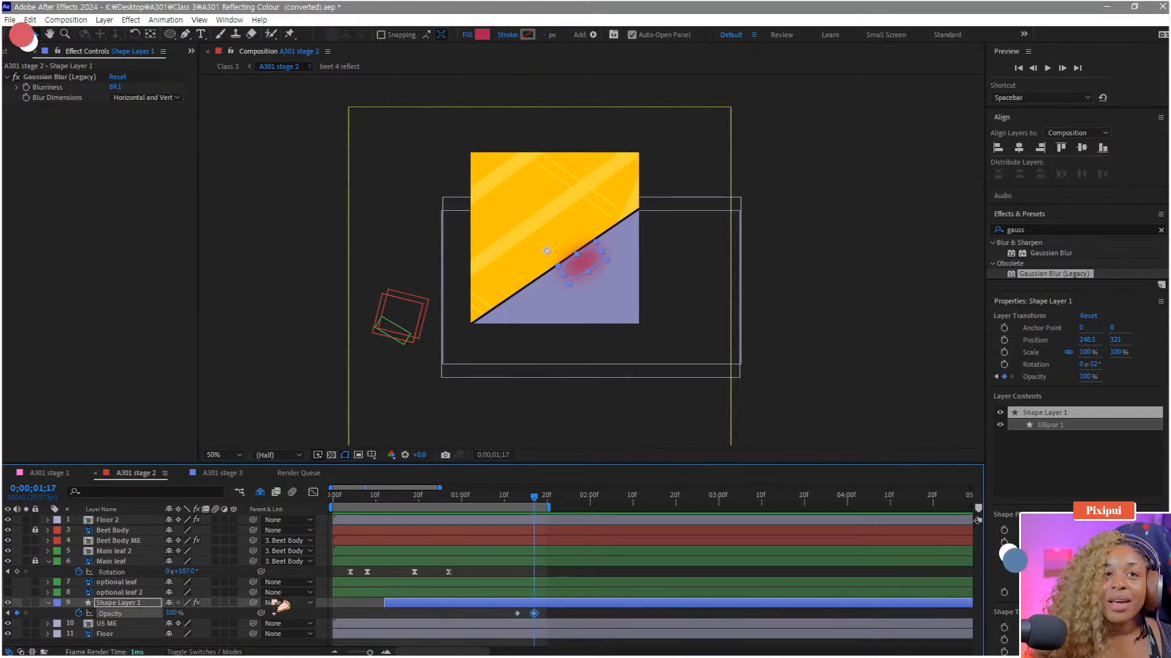
click(171, 614)
text(0)
key(Return)
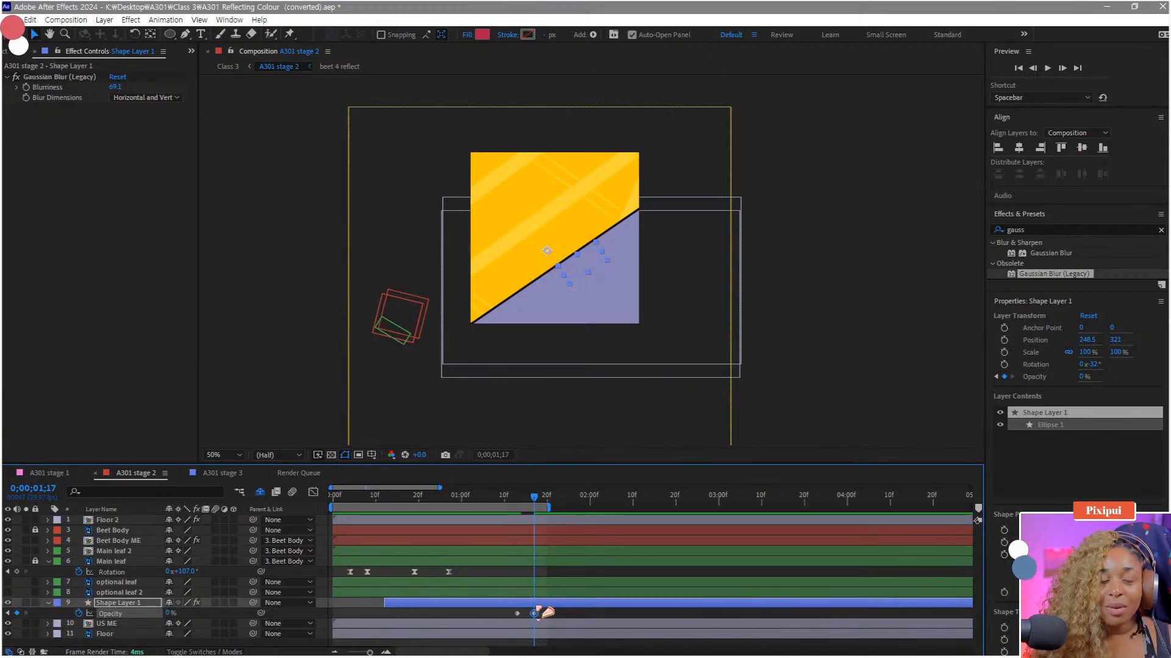
key(F2)
key(space)
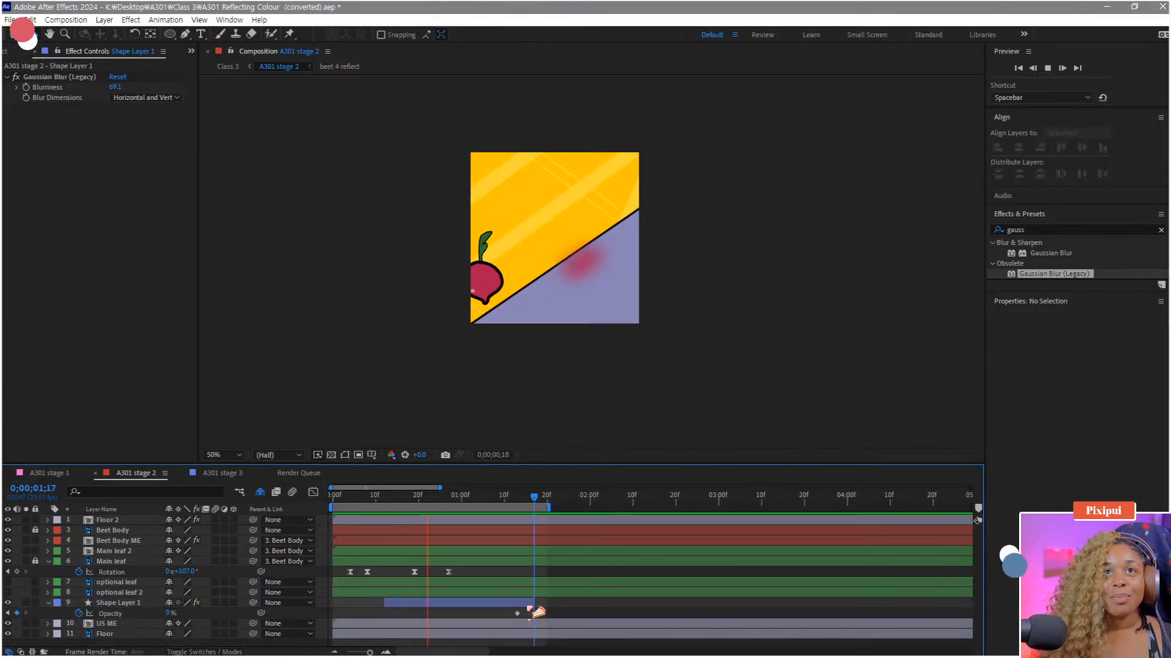